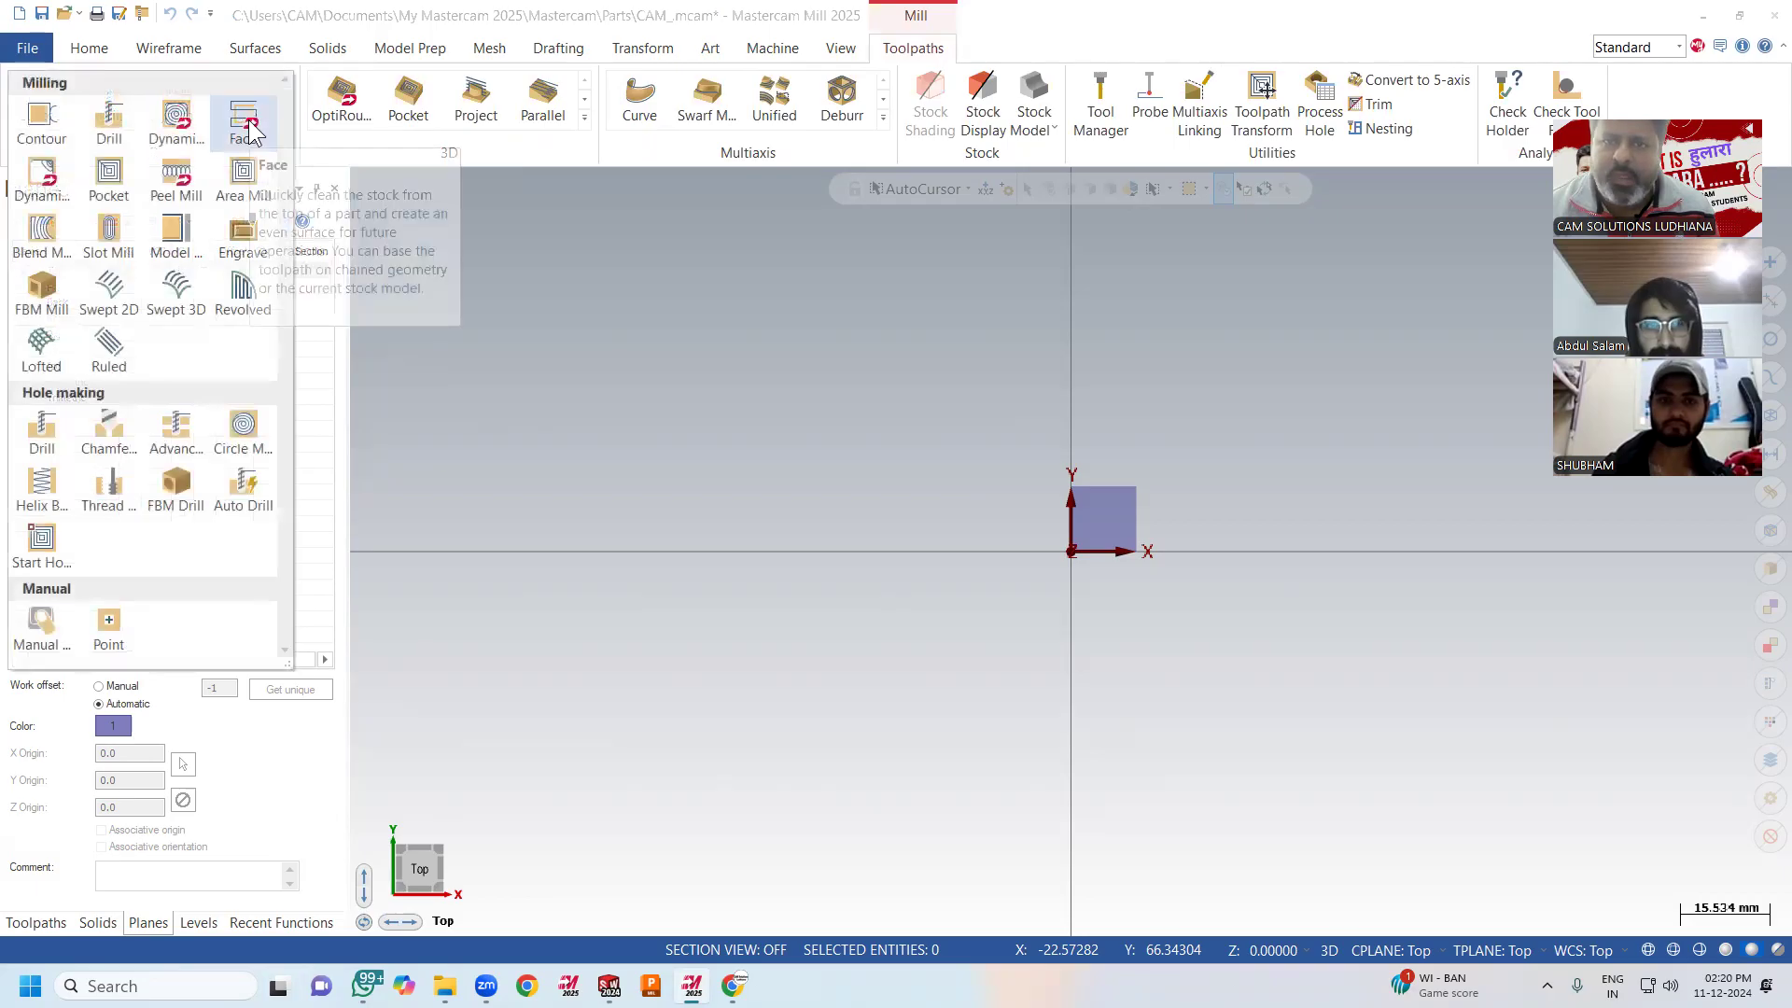
Open the part file CAM_45_2 and discard the changes to the current file.
{"action": "left_click", "coordinate": [553, 364]}
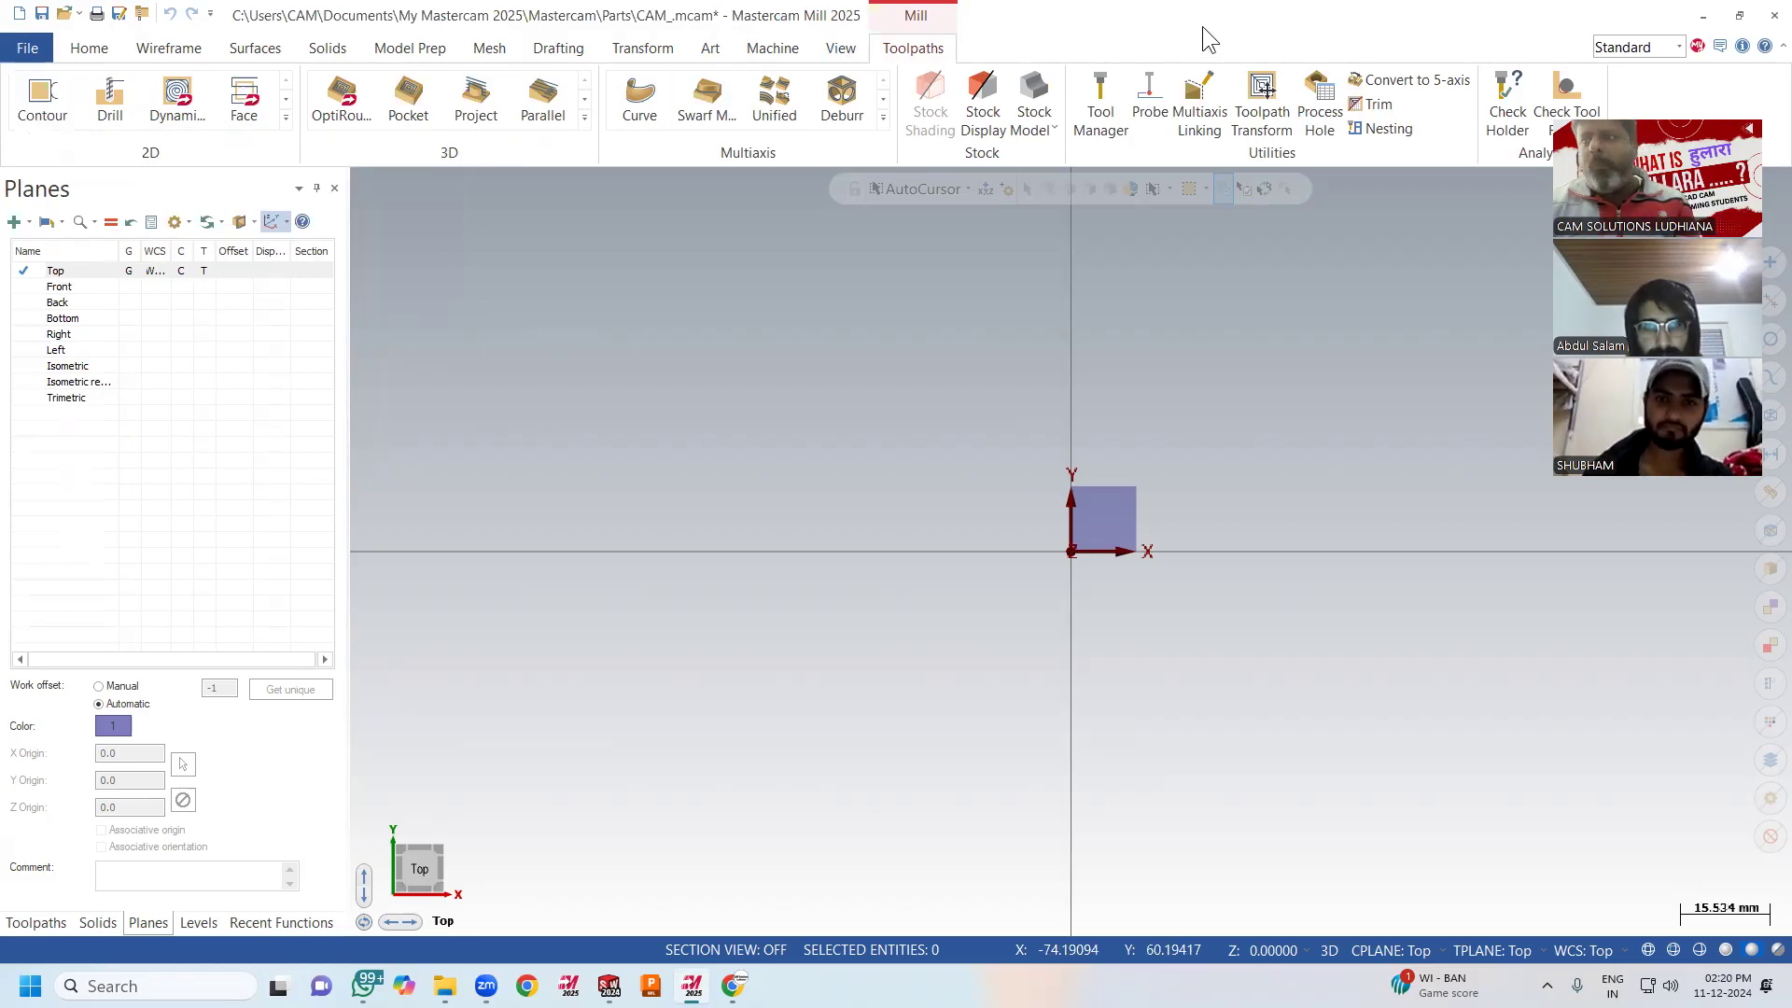
{"action": "left_click", "coordinate": [95, 49]}
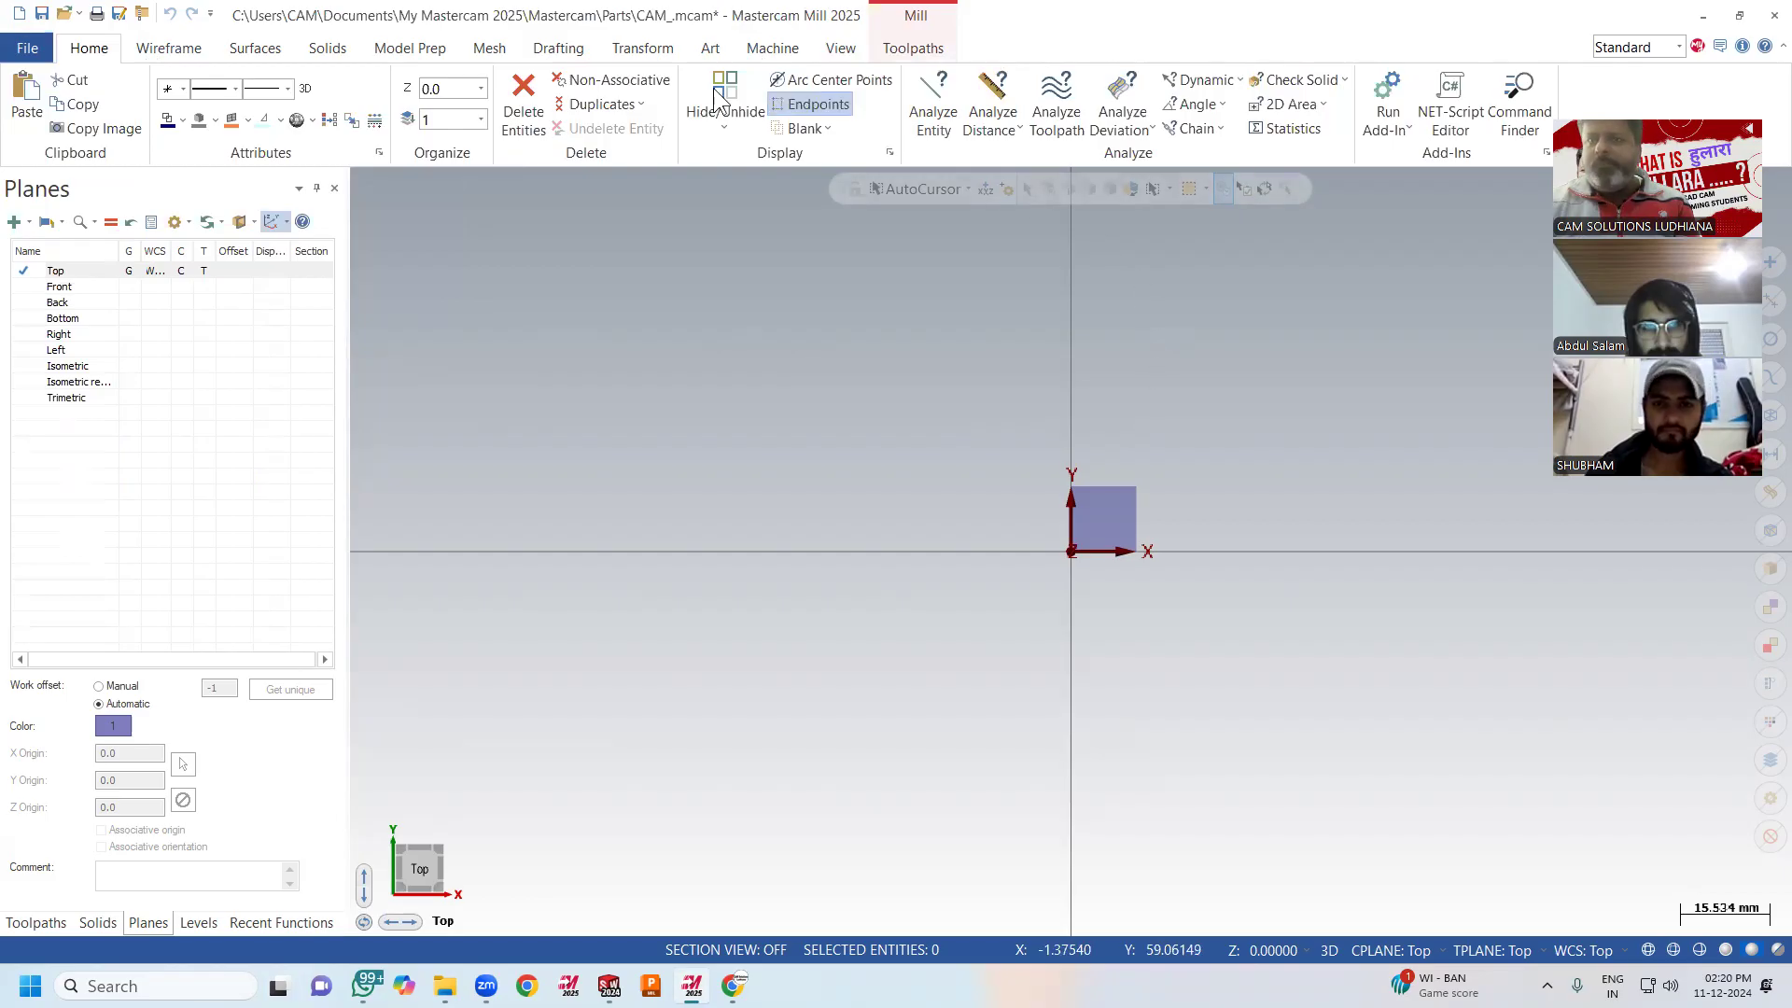
{"action": "left_click", "coordinate": [65, 14]}
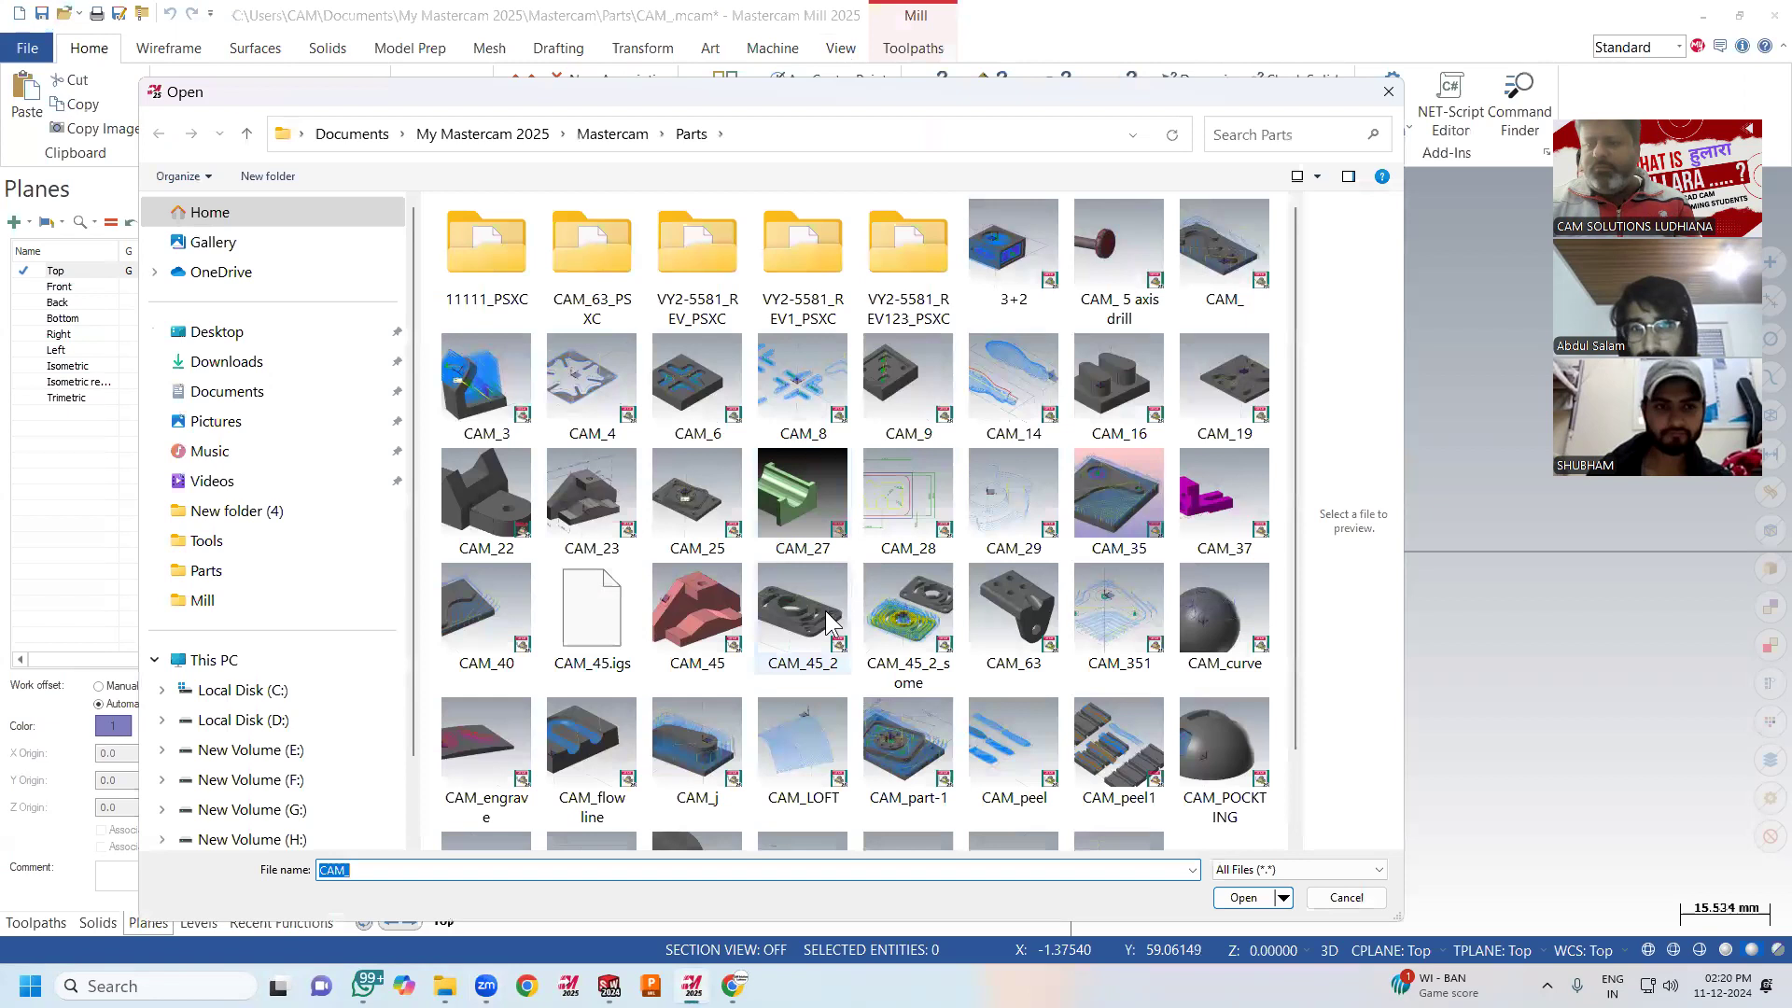
{"action": "left_click", "coordinate": [823, 620]}
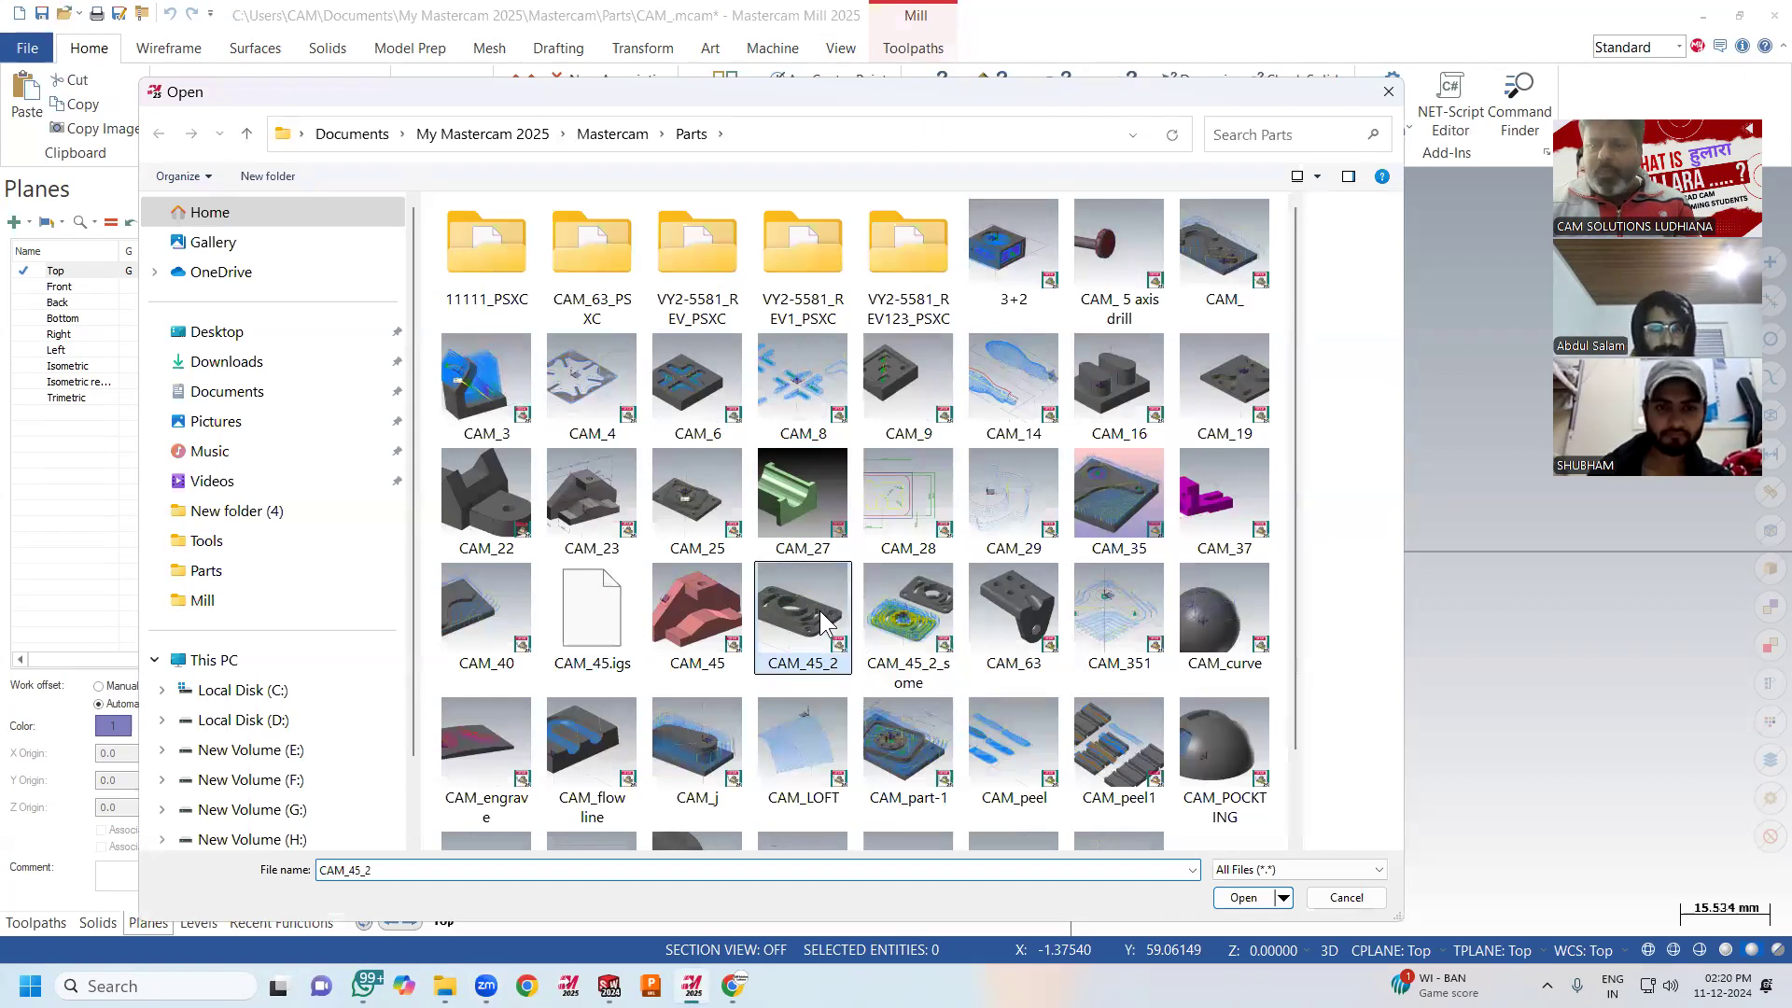
{"action": "left_click", "coordinate": [900, 626]}
{"action": "left_click", "coordinate": [818, 625]}
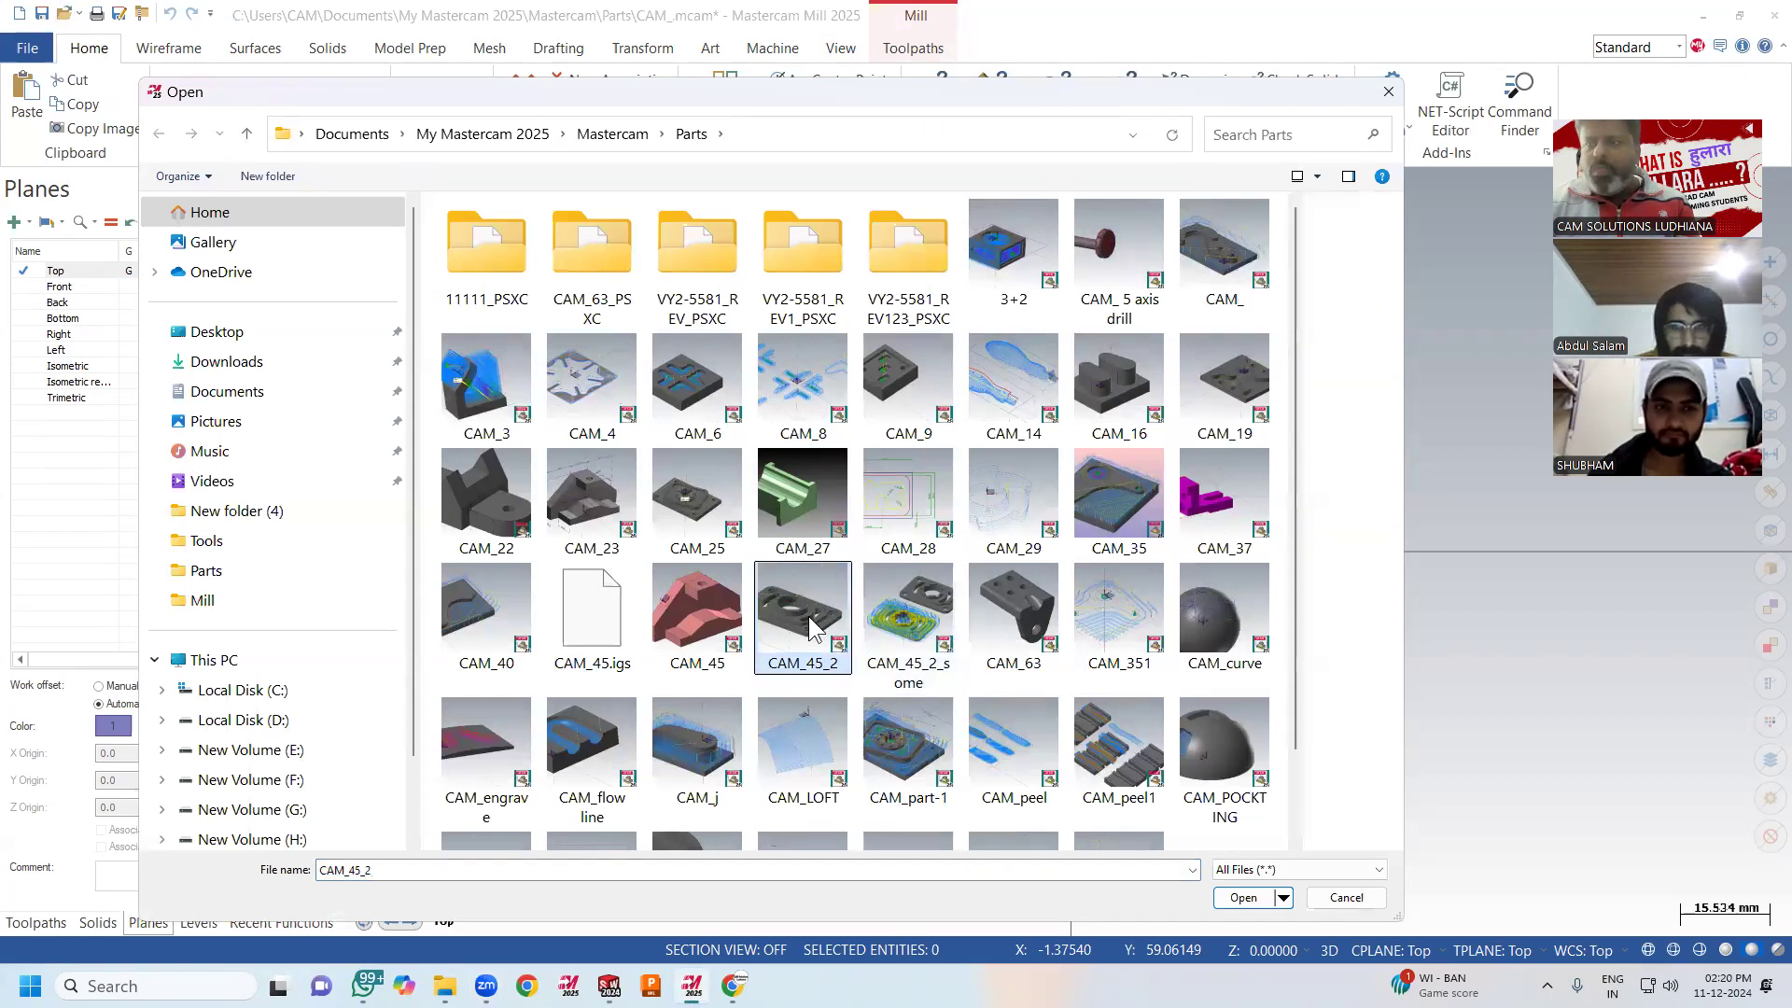
{"action": "left_click", "coordinate": [1239, 900]}
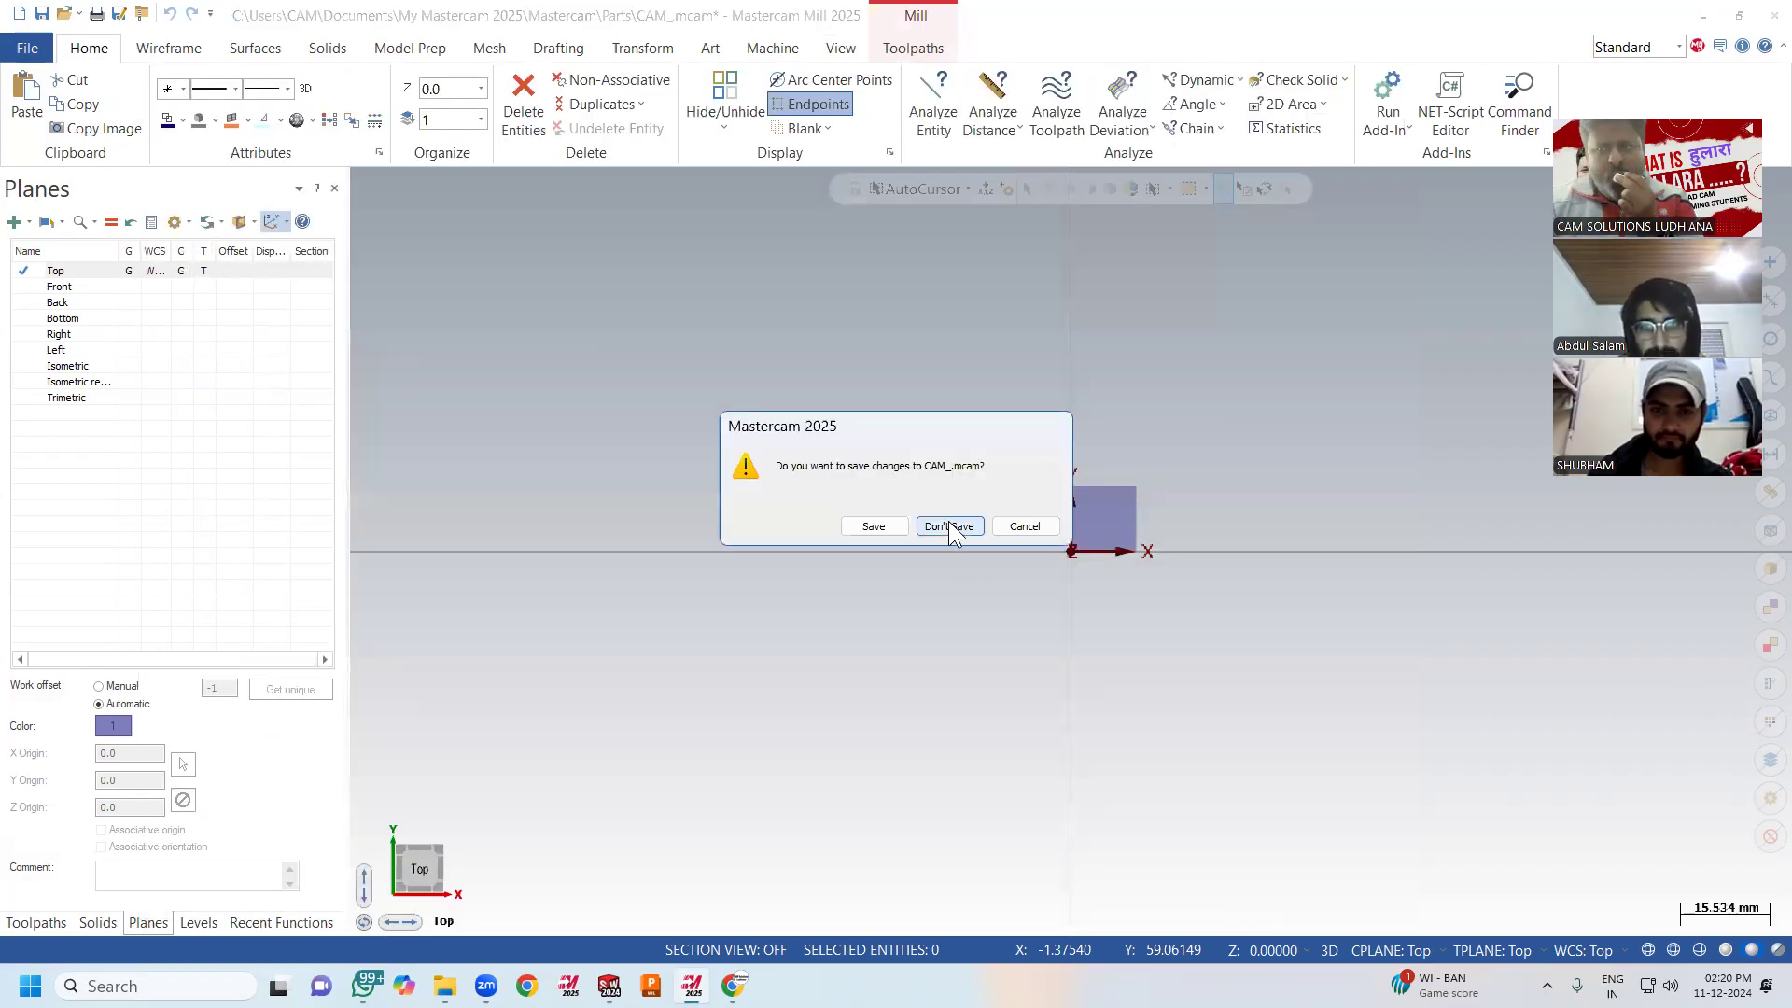
{"action": "left_click", "coordinate": [950, 526]}
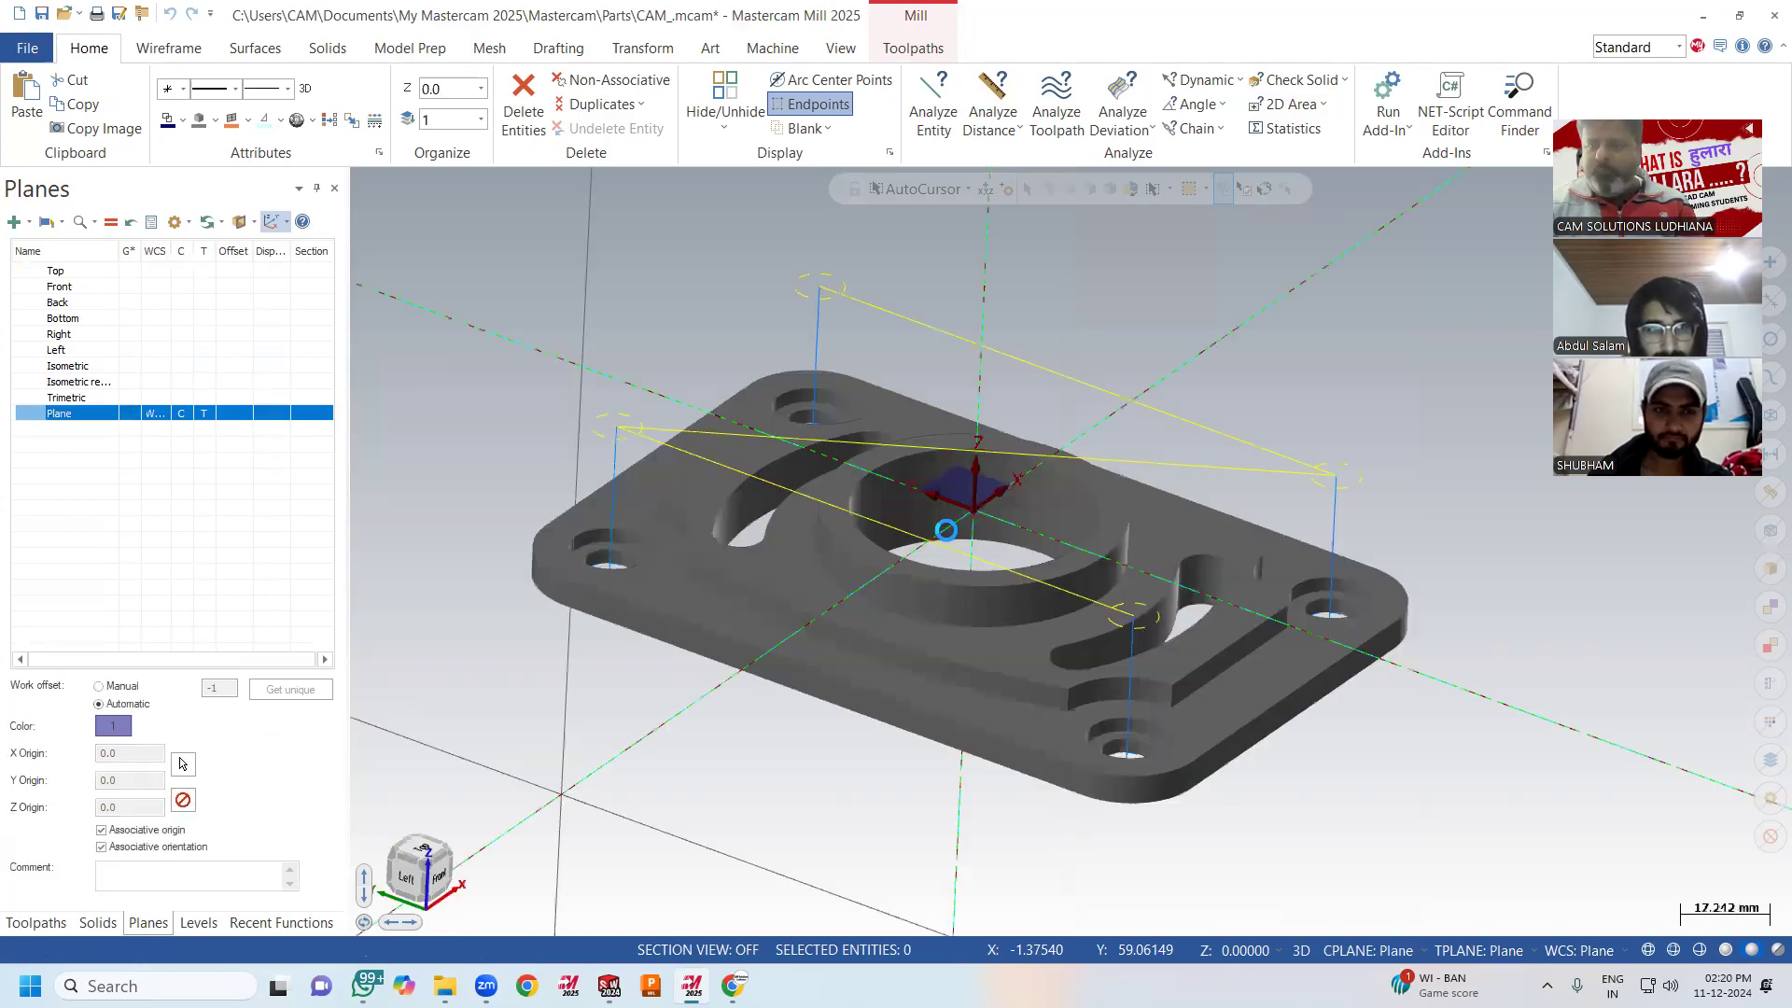
Show the list of toolpaths and collapse the properties and toolpath groups of both machine groups.
{"action": "left_click", "coordinate": [55, 924]}
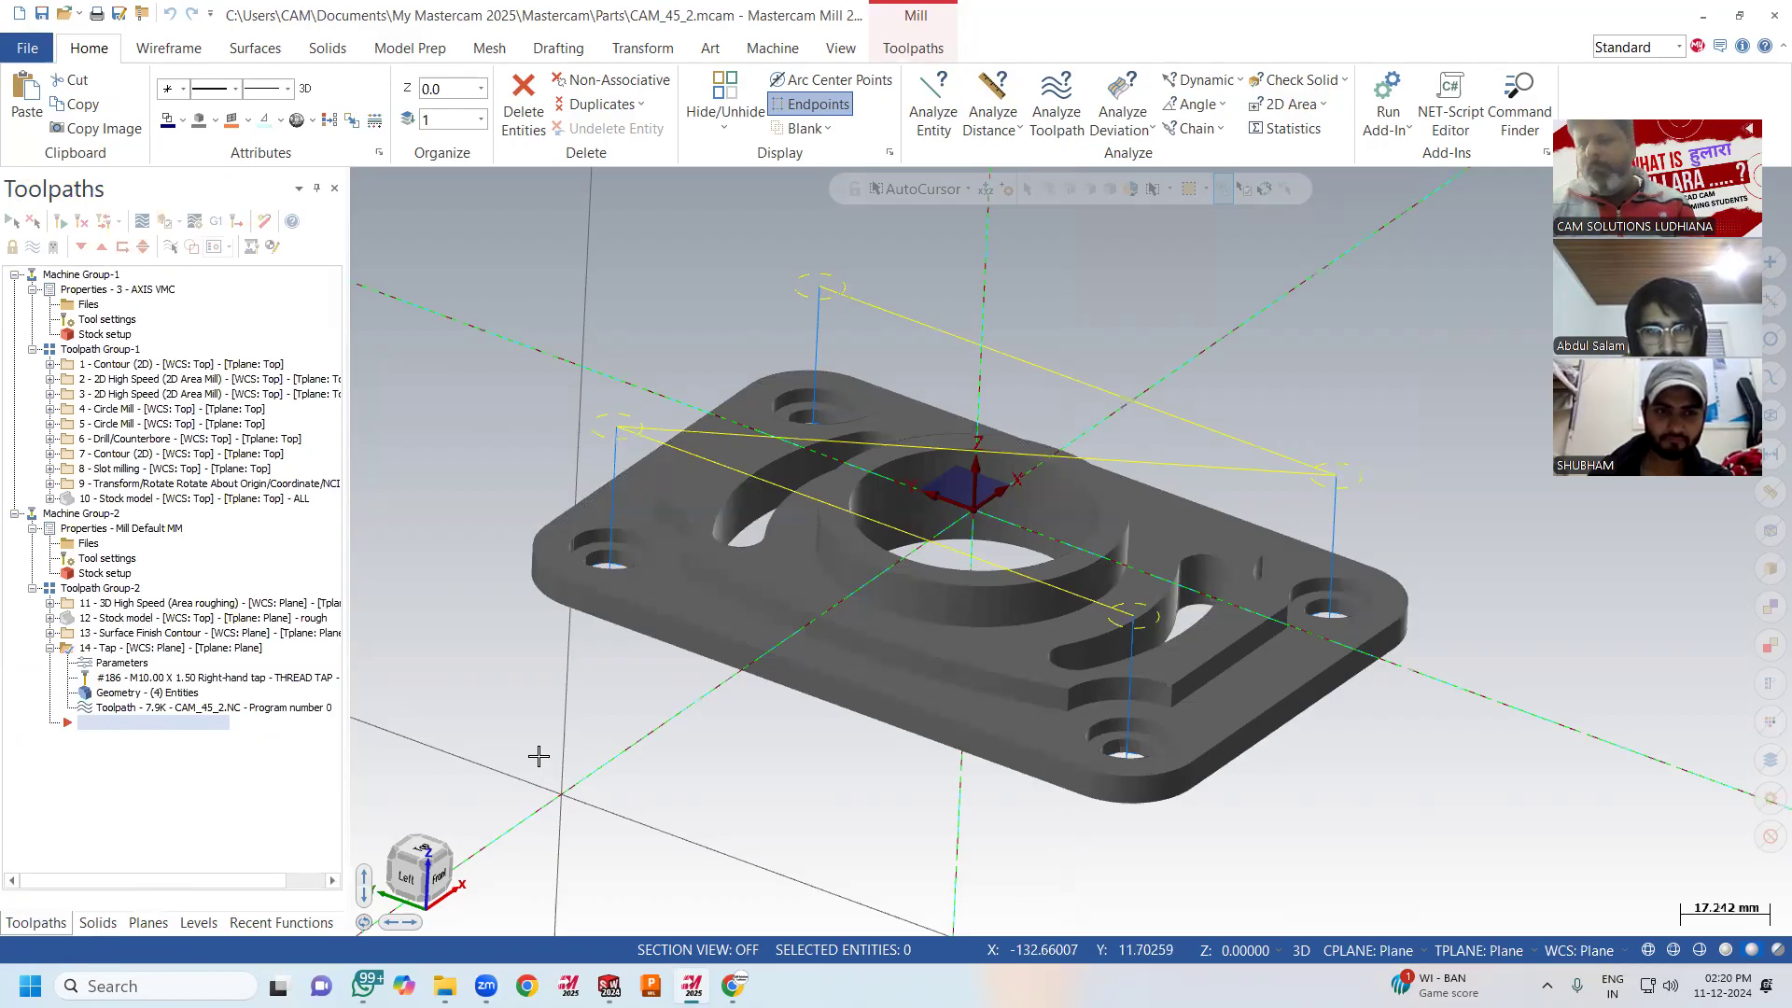
{"action": "scroll", "coordinate": [1133, 505], "scroll_direction": "down", "scroll_amount": 5}
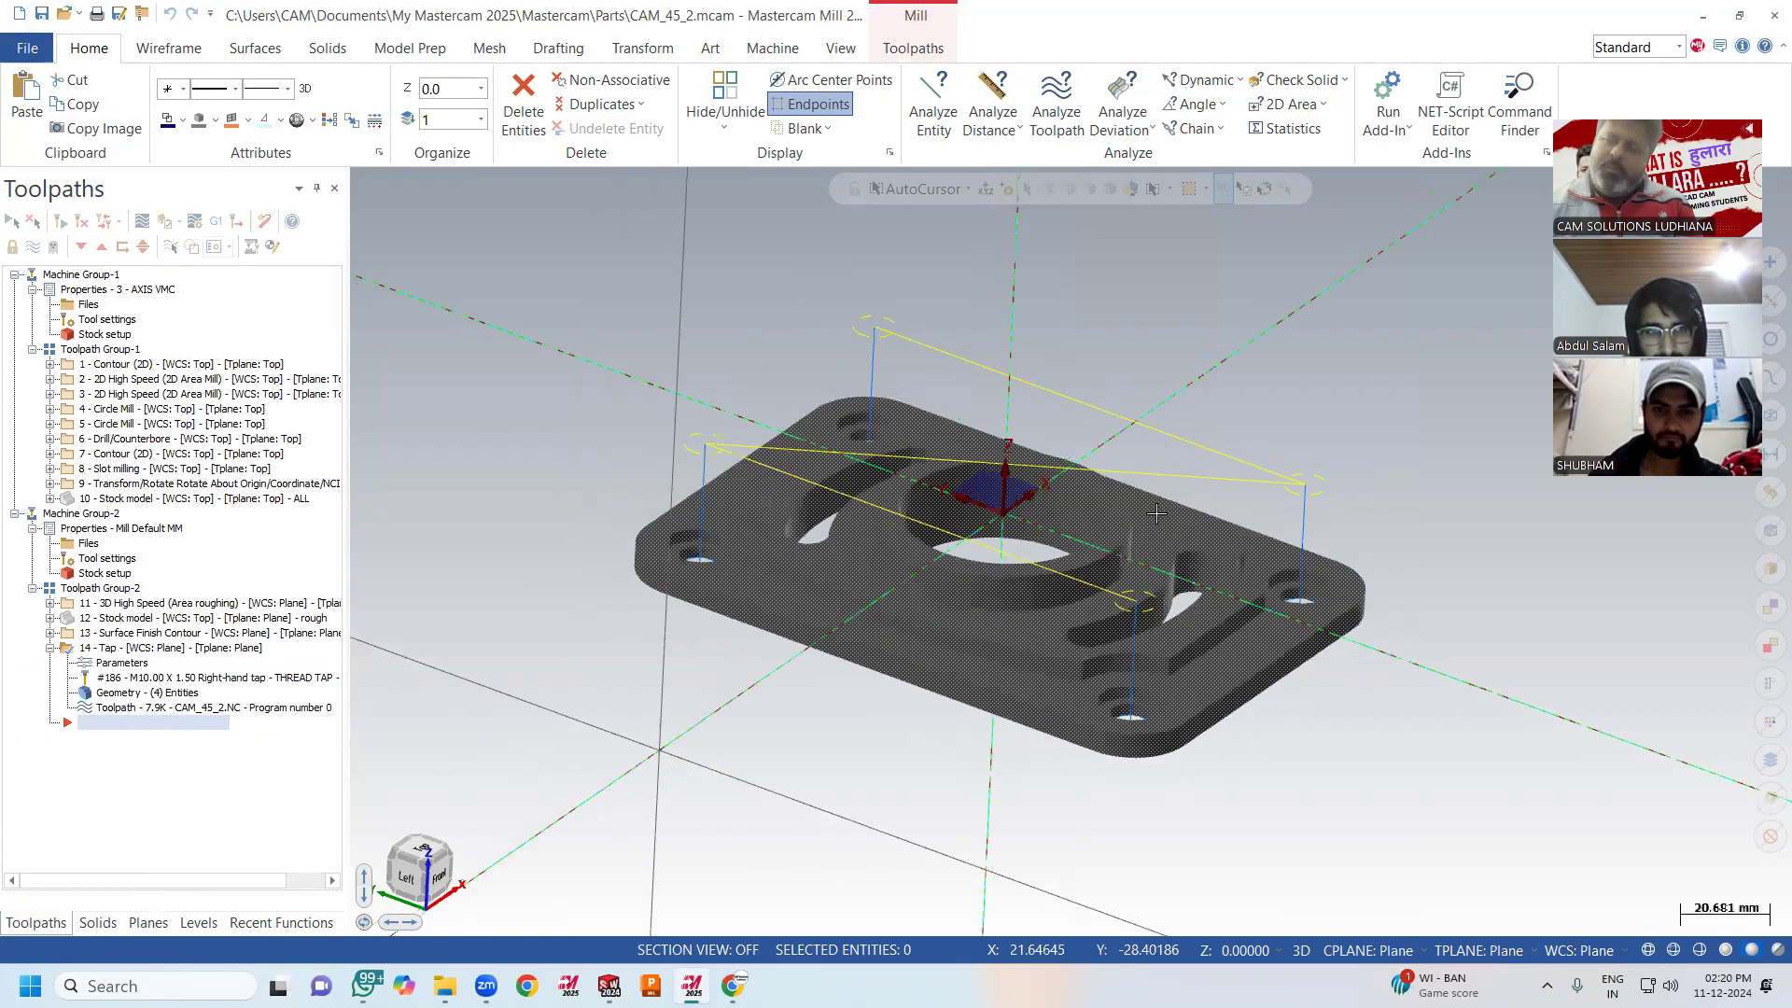
{"action": "mouse_move", "coordinate": [1131, 504]}
{"action": "middle_mouse_down"}
{"action": "mouse_move", "coordinate": [1033, 512]}
{"action": "mouse_move", "coordinate": [1058, 516]}
{"action": "mouse_move", "coordinate": [1054, 536]}
{"action": "middle_mouse_up"}
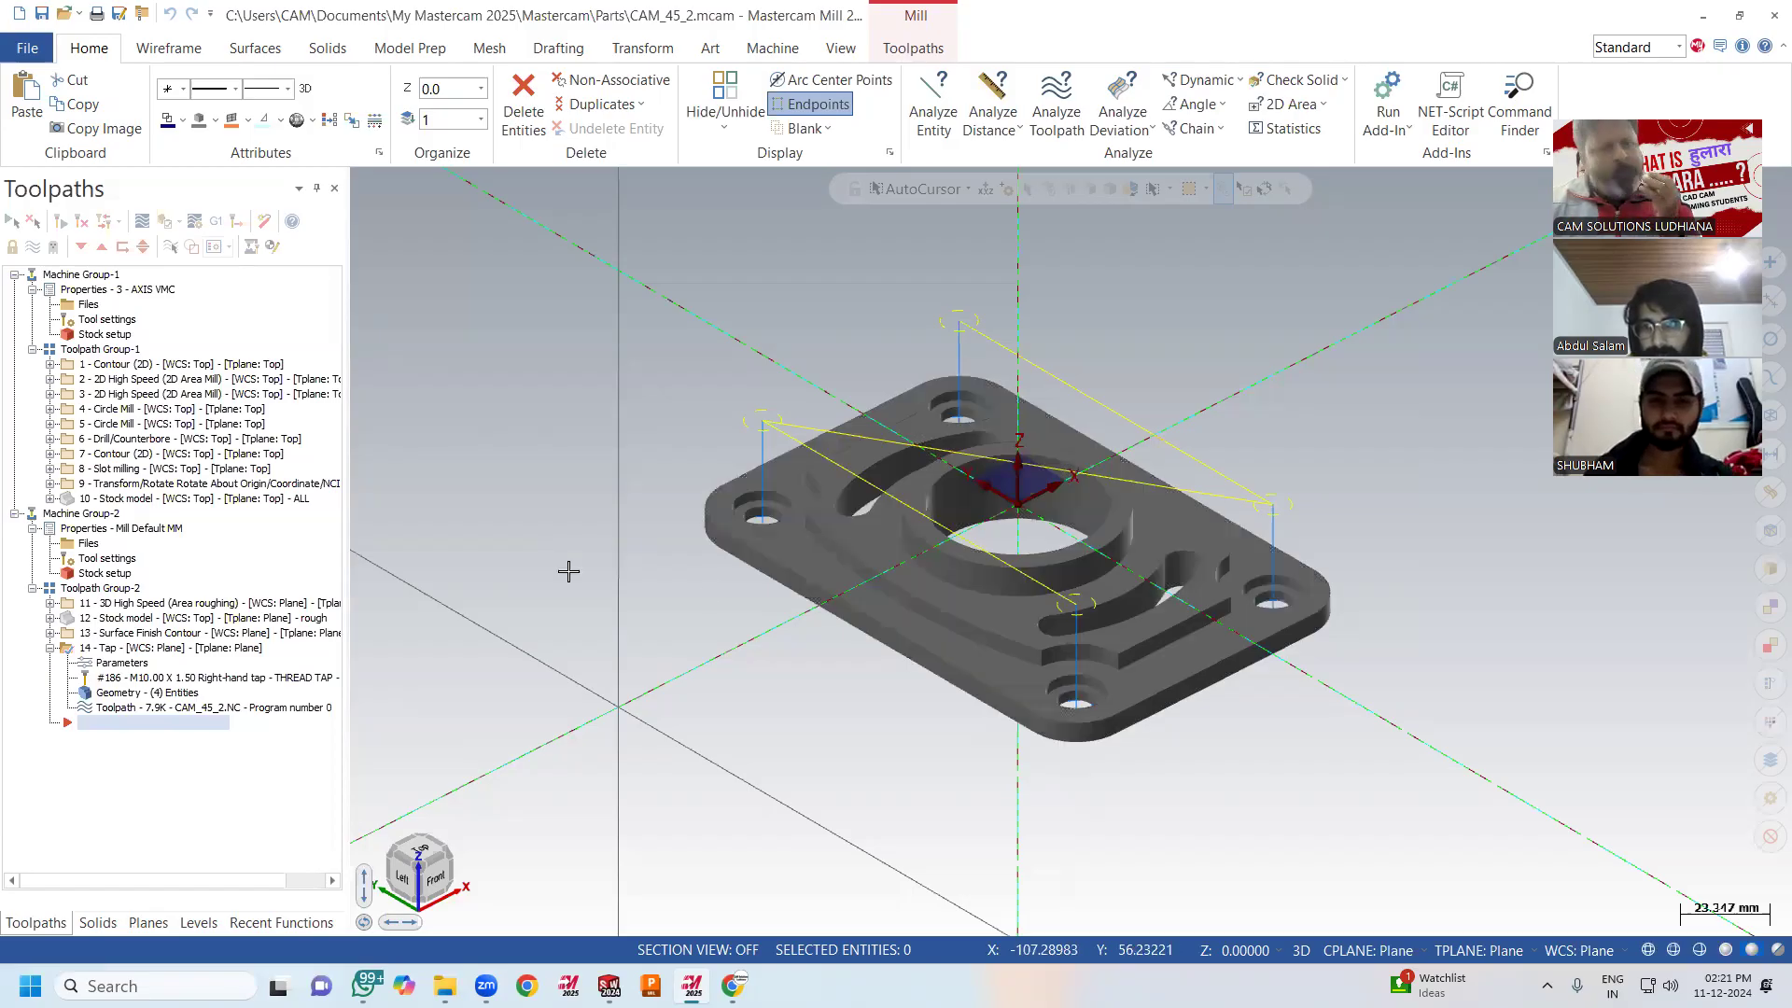
{"action": "left_click", "coordinate": [32, 528]}
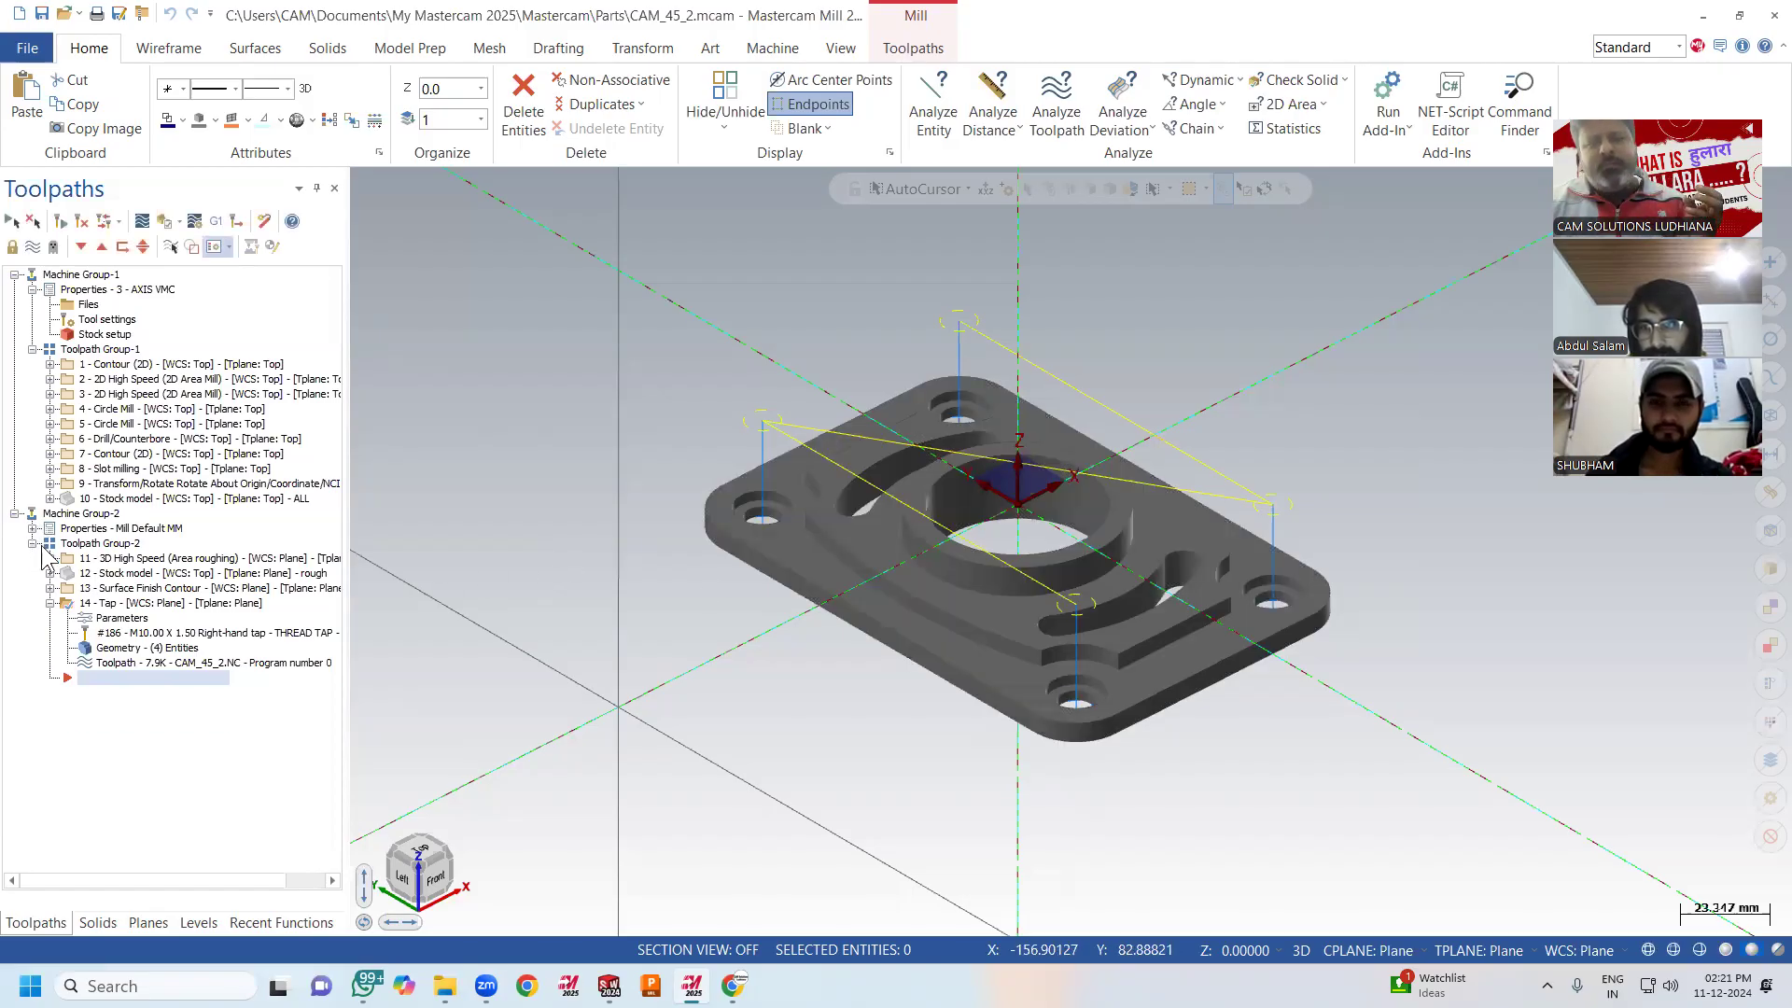
{"action": "left_click", "coordinate": [33, 543]}
{"action": "left_click", "coordinate": [32, 349]}
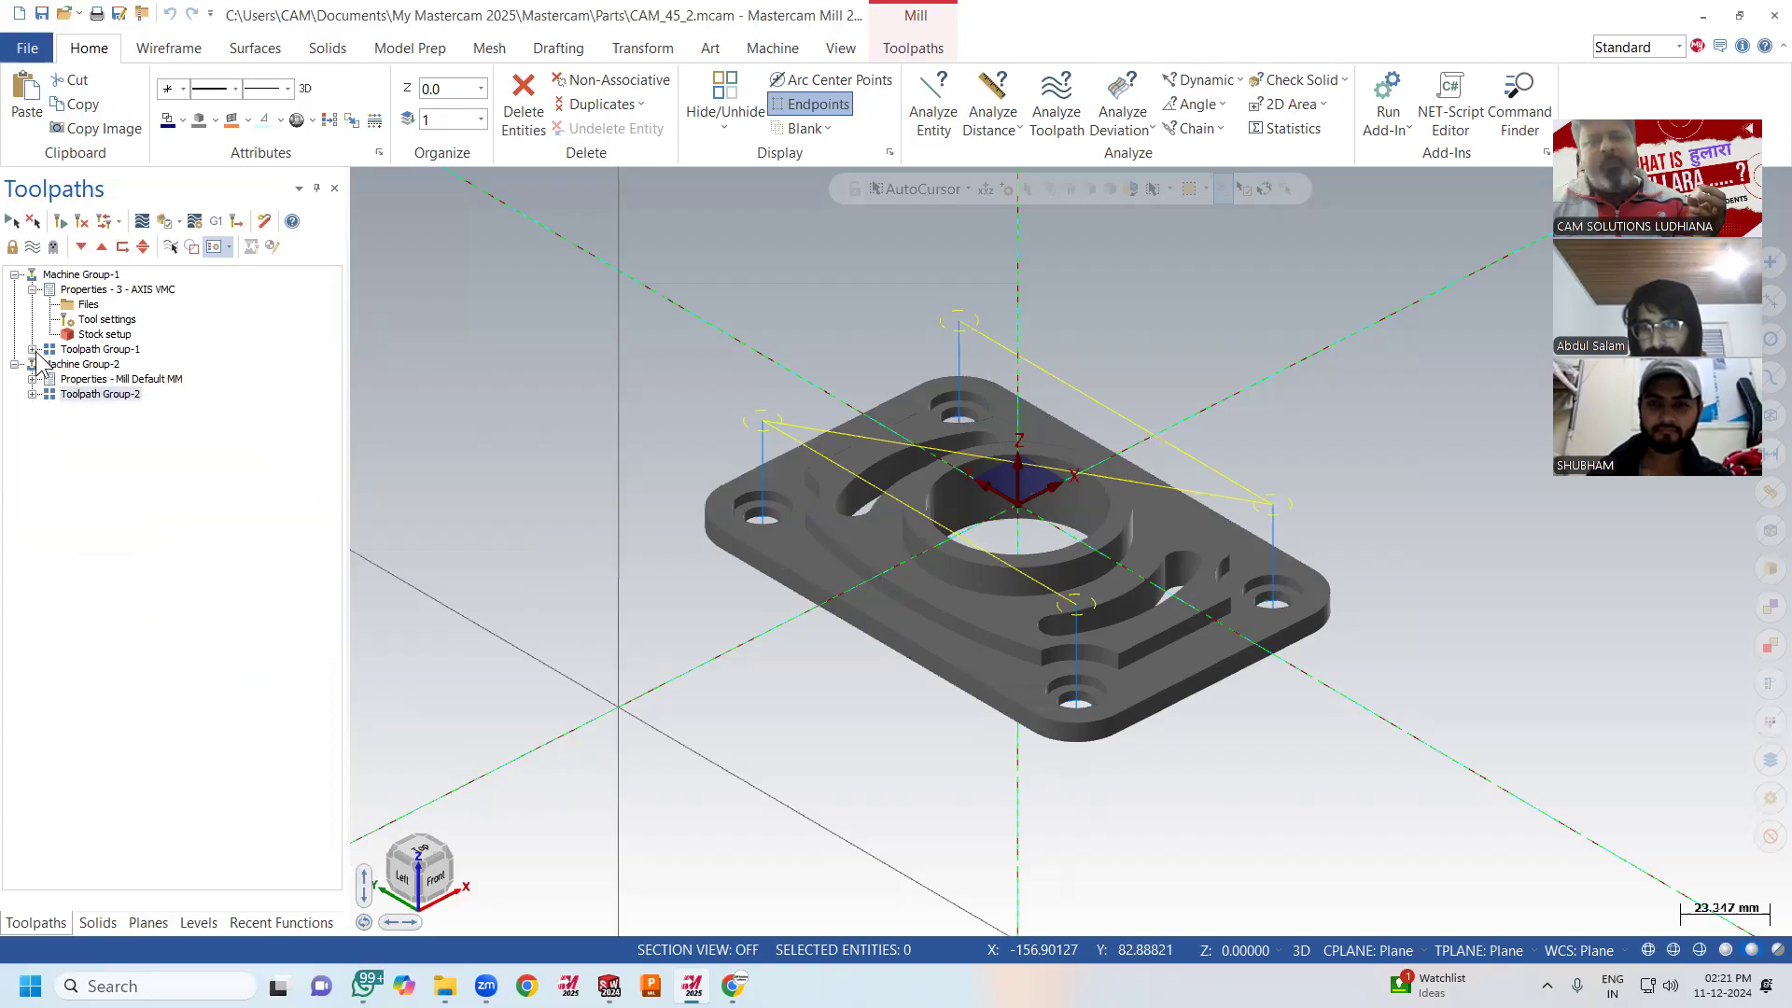
{"action": "left_click", "coordinate": [32, 290]}
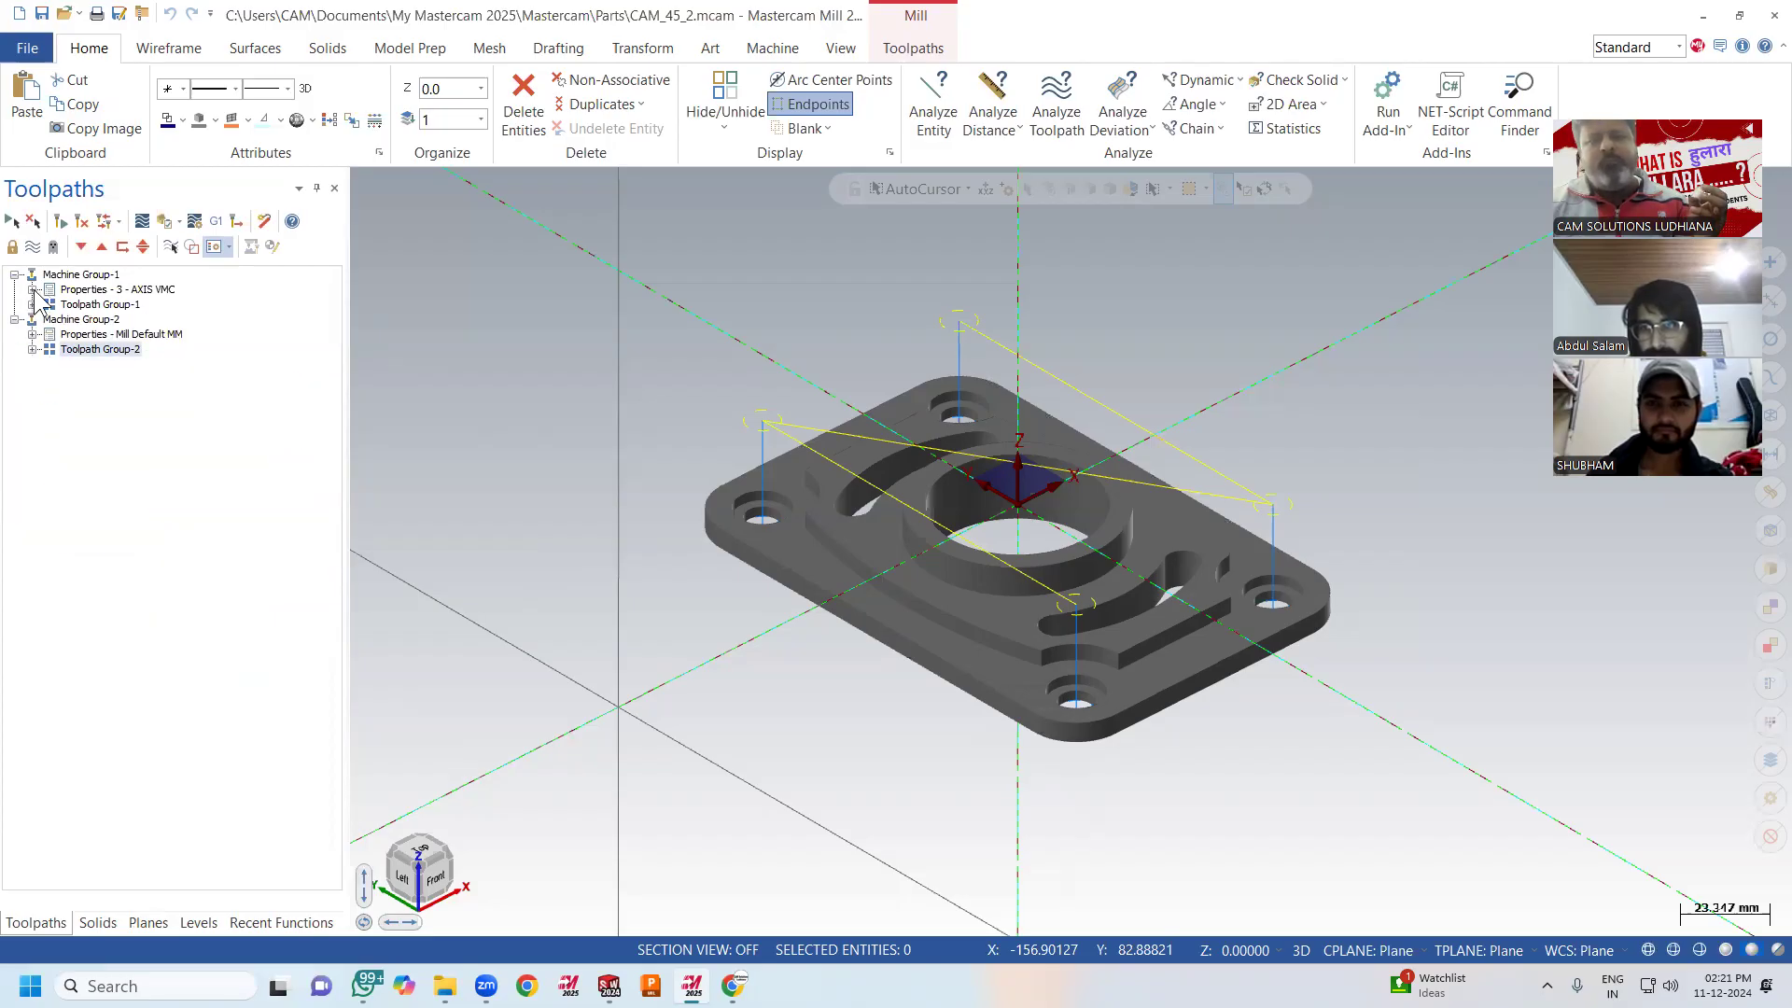
Display the toolpaths of Machine Group-1 on the model and hide them again.
{"action": "left_click", "coordinate": [98, 274]}
{"action": "left_click", "coordinate": [84, 319]}
{"action": "left_click", "coordinate": [98, 276]}
{"action": "left_click", "coordinate": [98, 309]}
{"action": "left_click", "coordinate": [101, 321]}
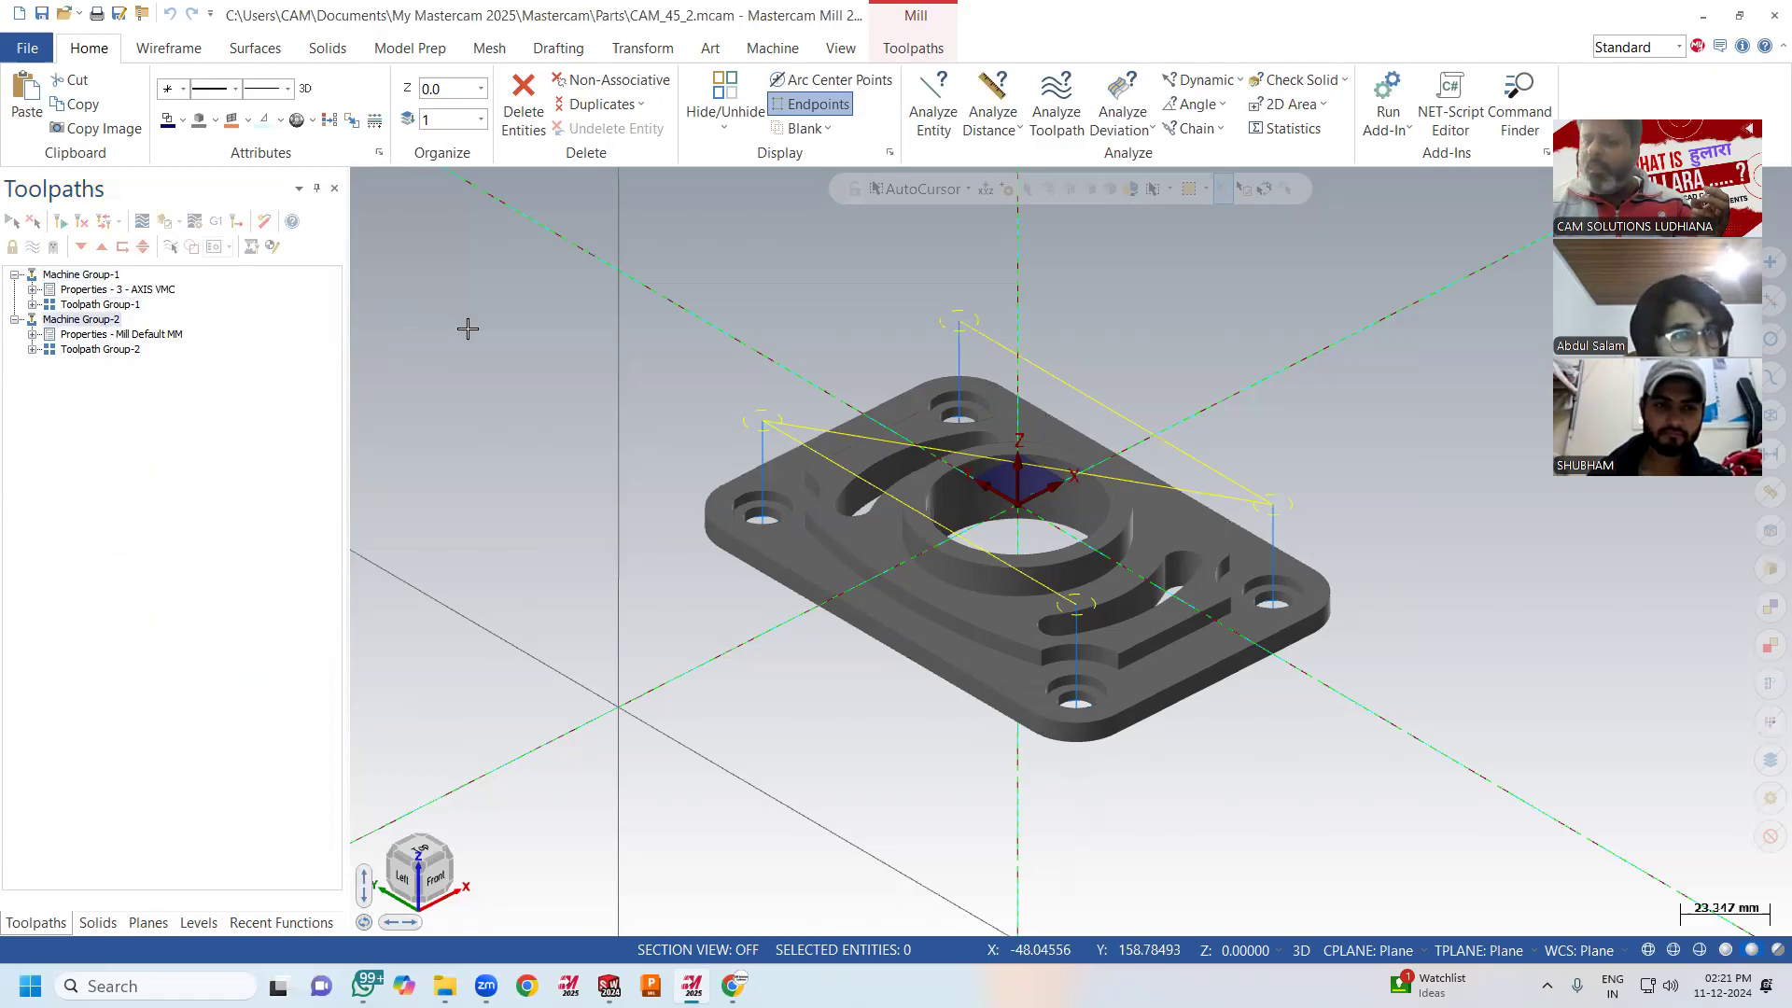
{"action": "left_click", "coordinate": [81, 274]}
{"action": "left_click", "coordinate": [32, 246]}
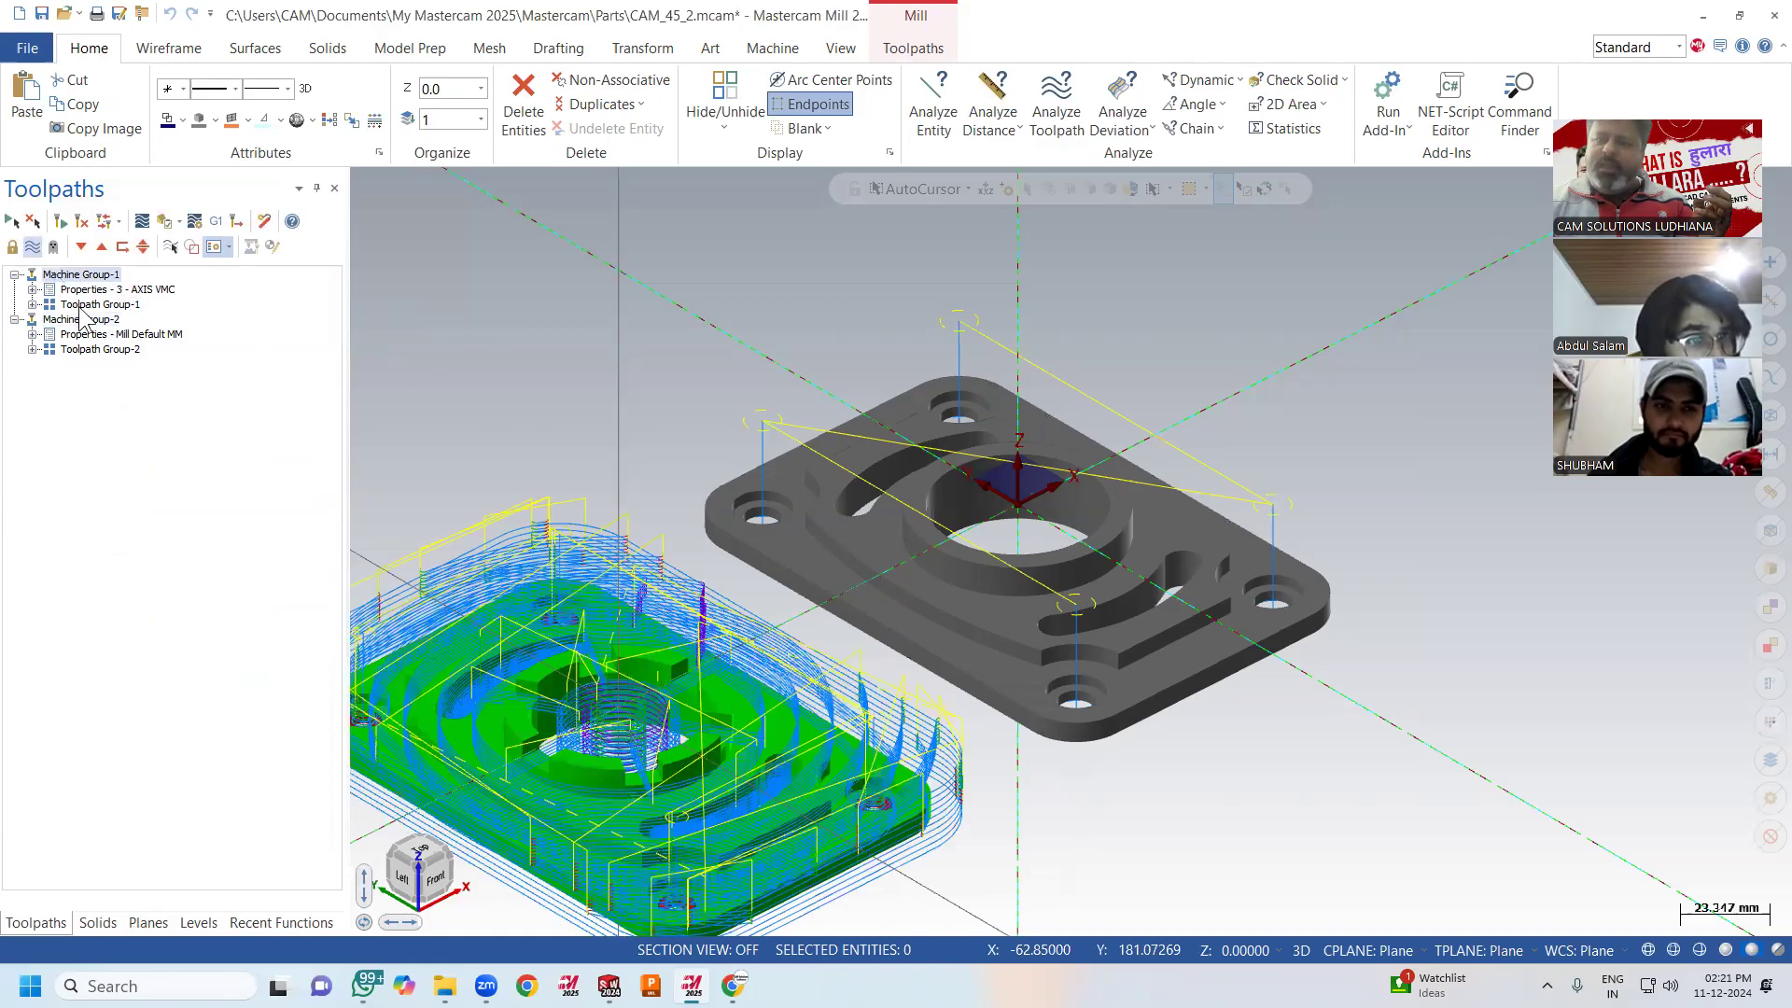
{"action": "left_click", "coordinate": [32, 247]}
Hide the toolpath display of Machine Group-2.
{"action": "left_click", "coordinate": [91, 322]}
{"action": "left_click", "coordinate": [33, 246]}
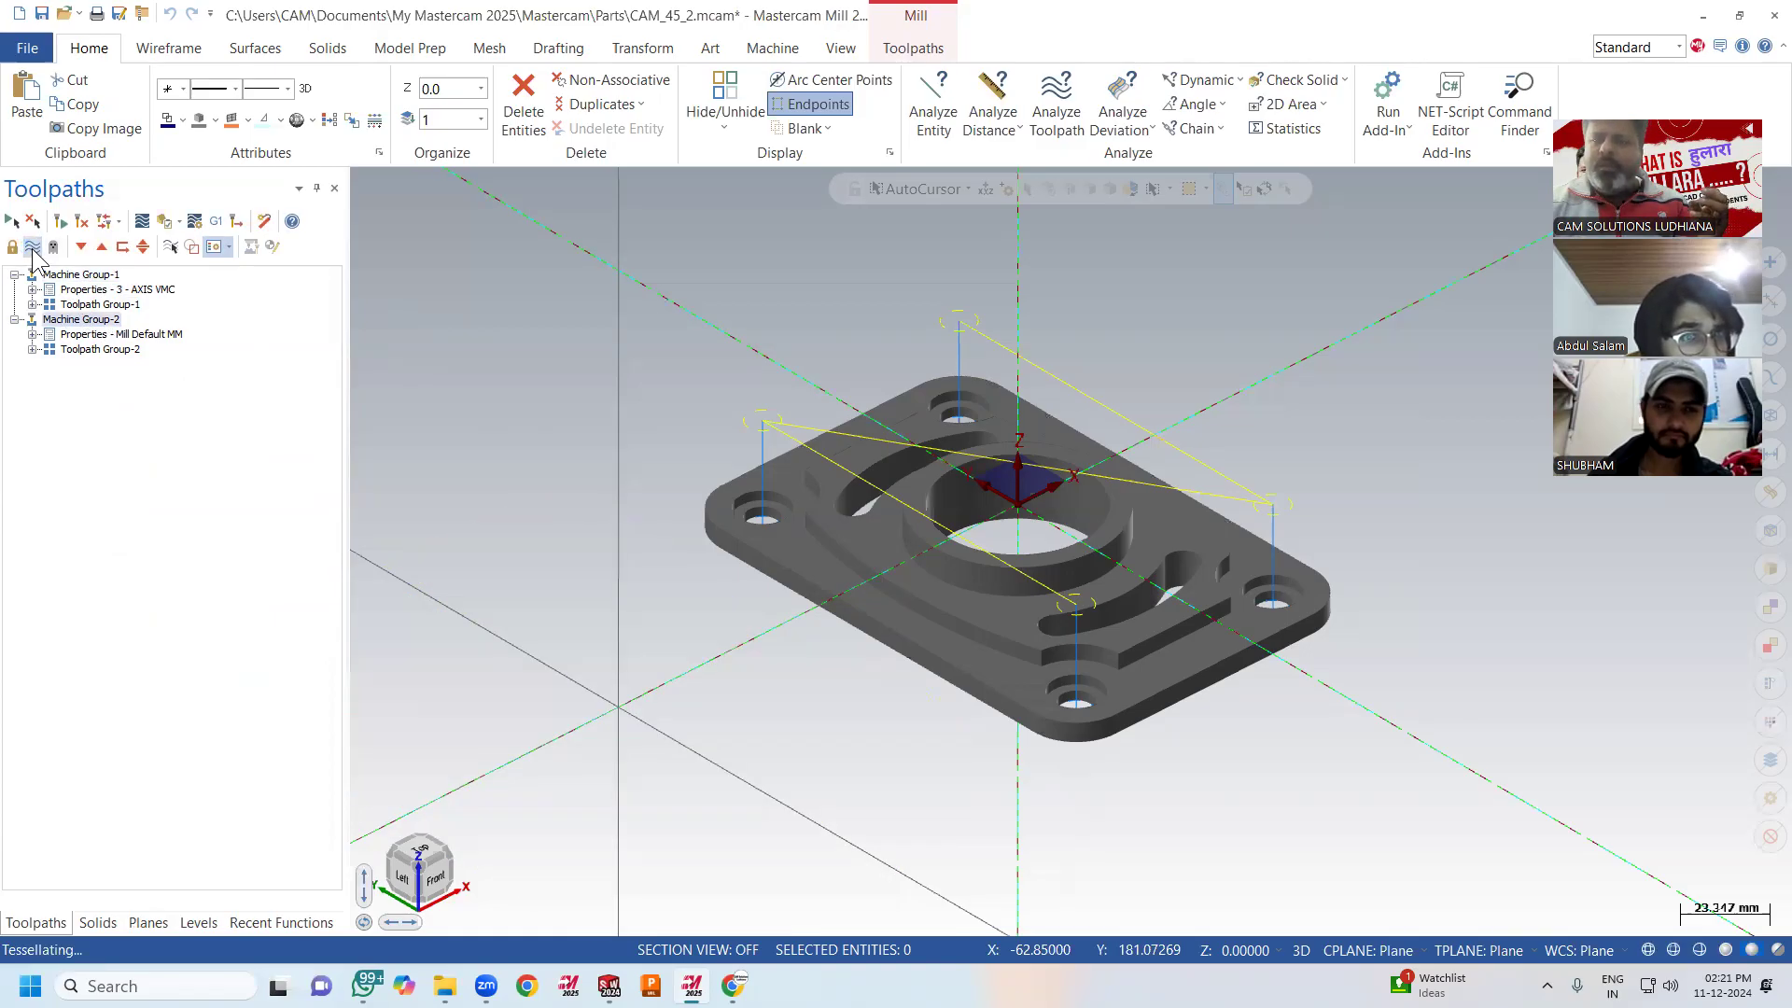
{"action": "left_click", "coordinate": [33, 247]}
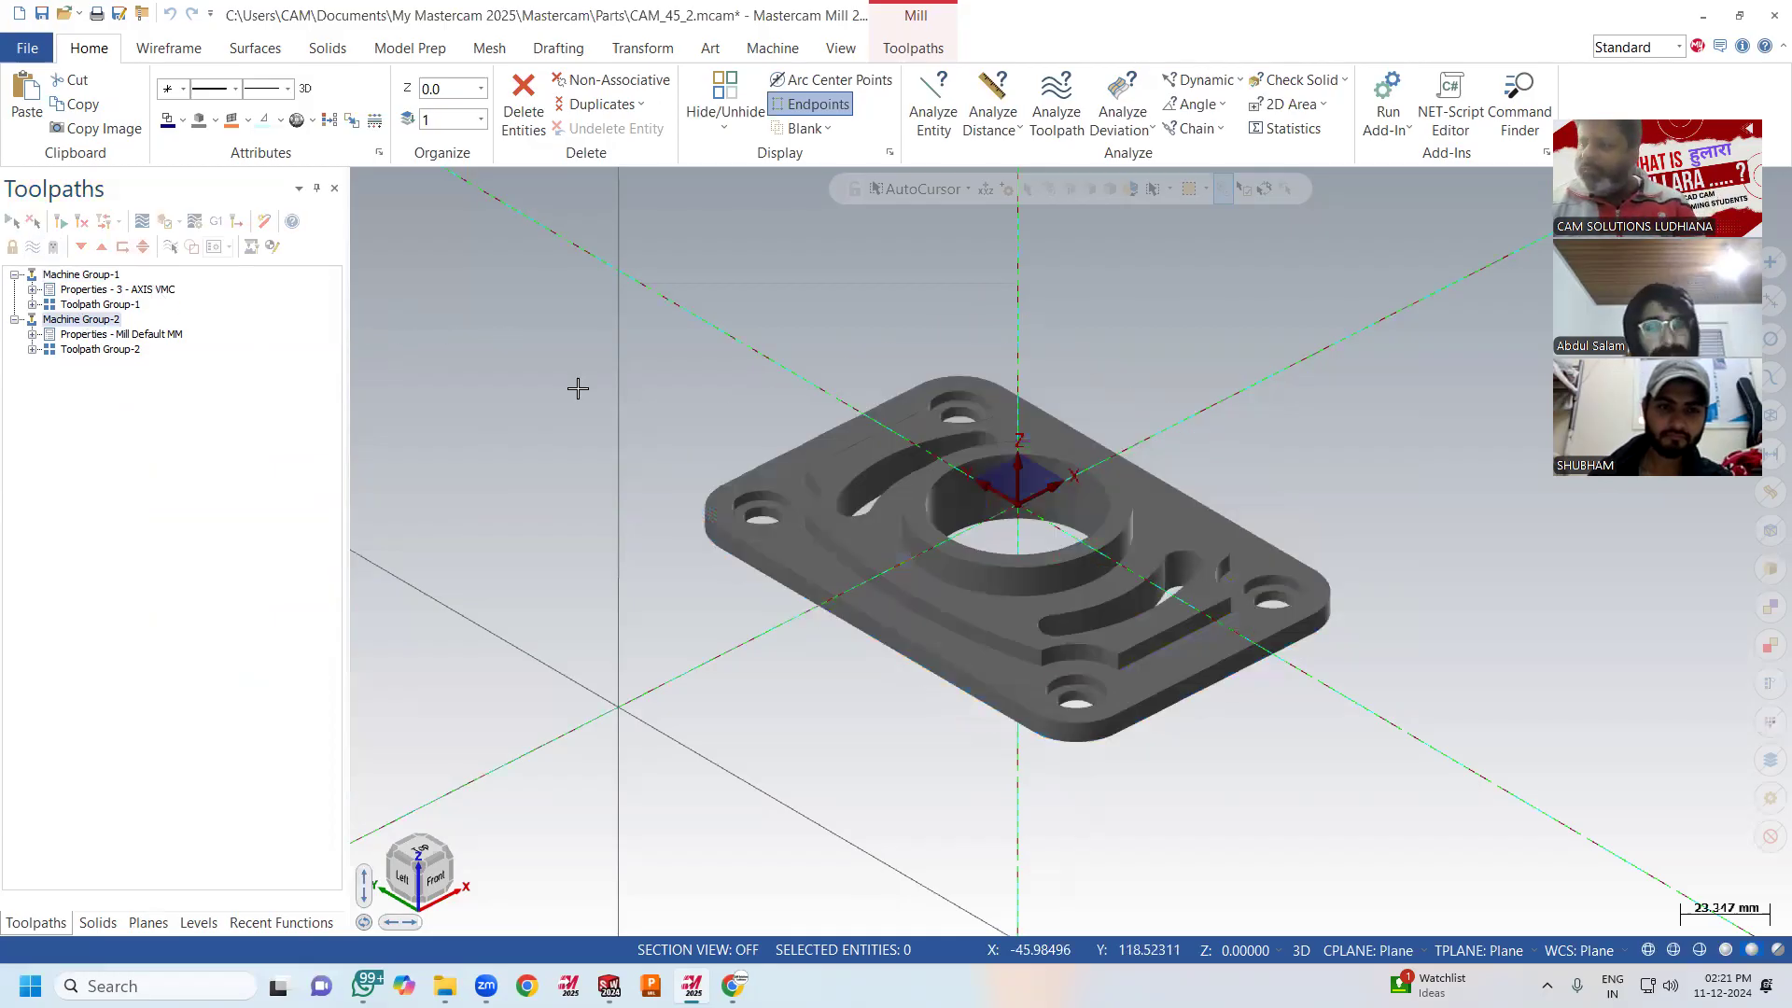
Add a third machine group that uses the default mill machine.
{"action": "left_click", "coordinate": [913, 47]}
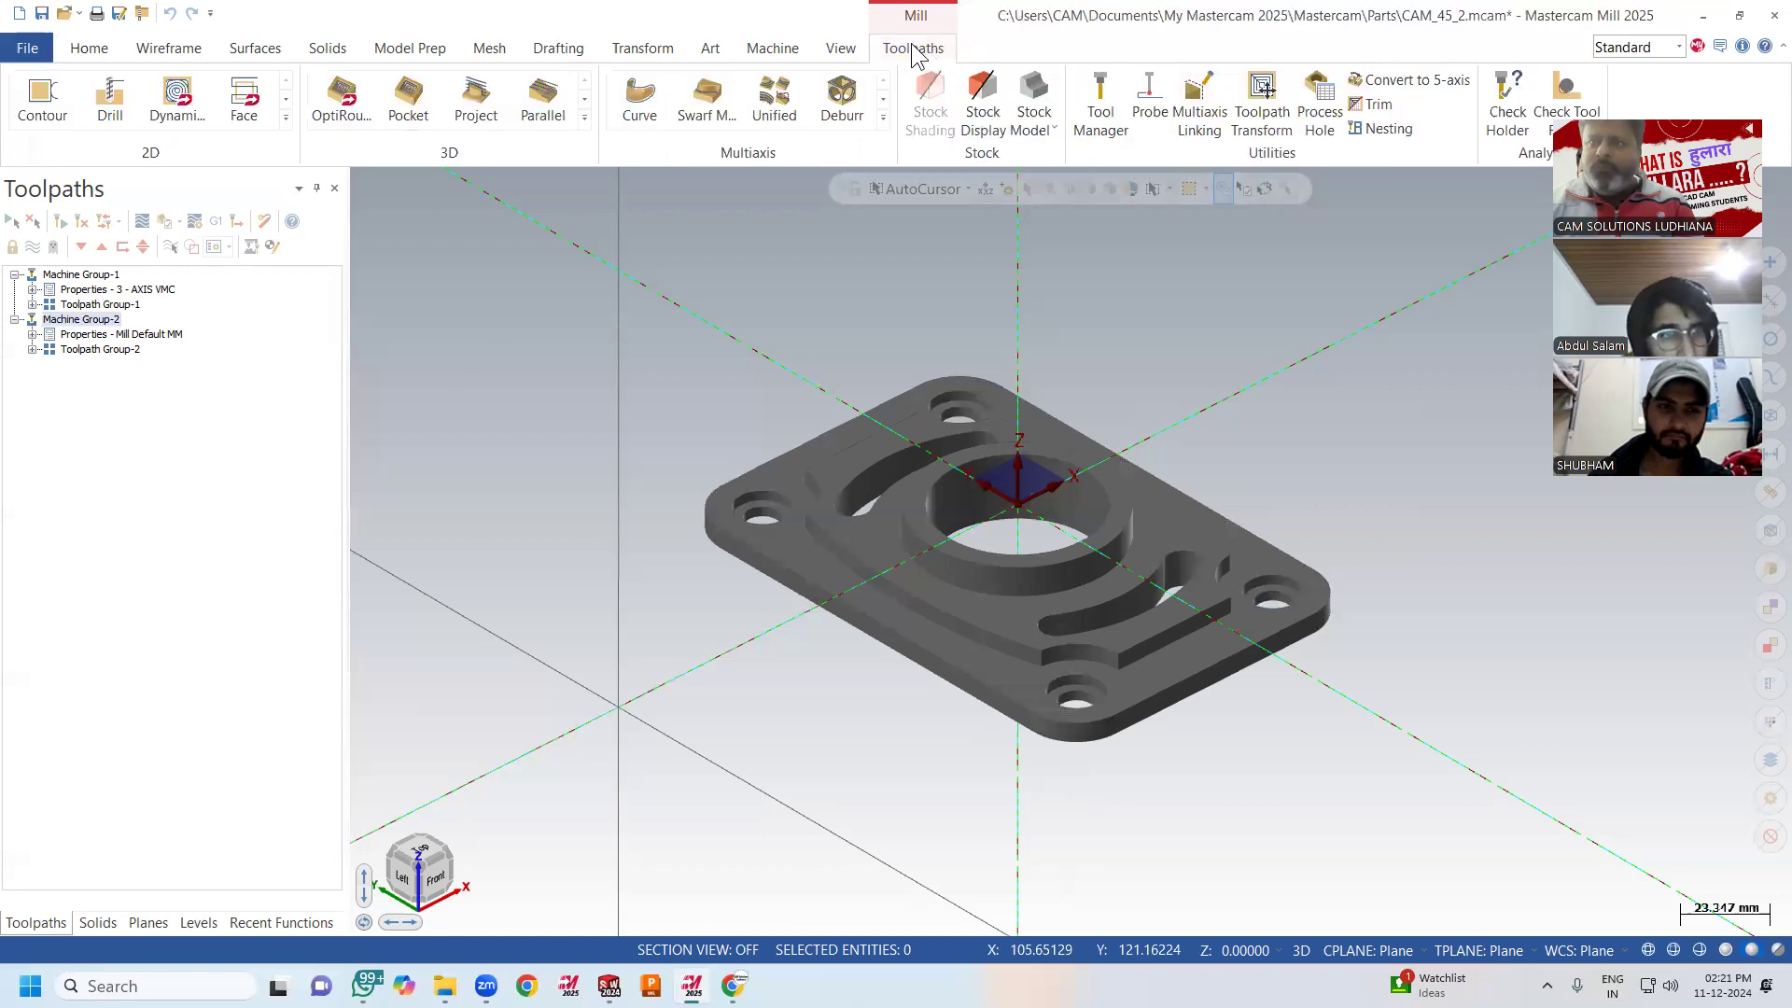
{"action": "left_click", "coordinate": [767, 48]}
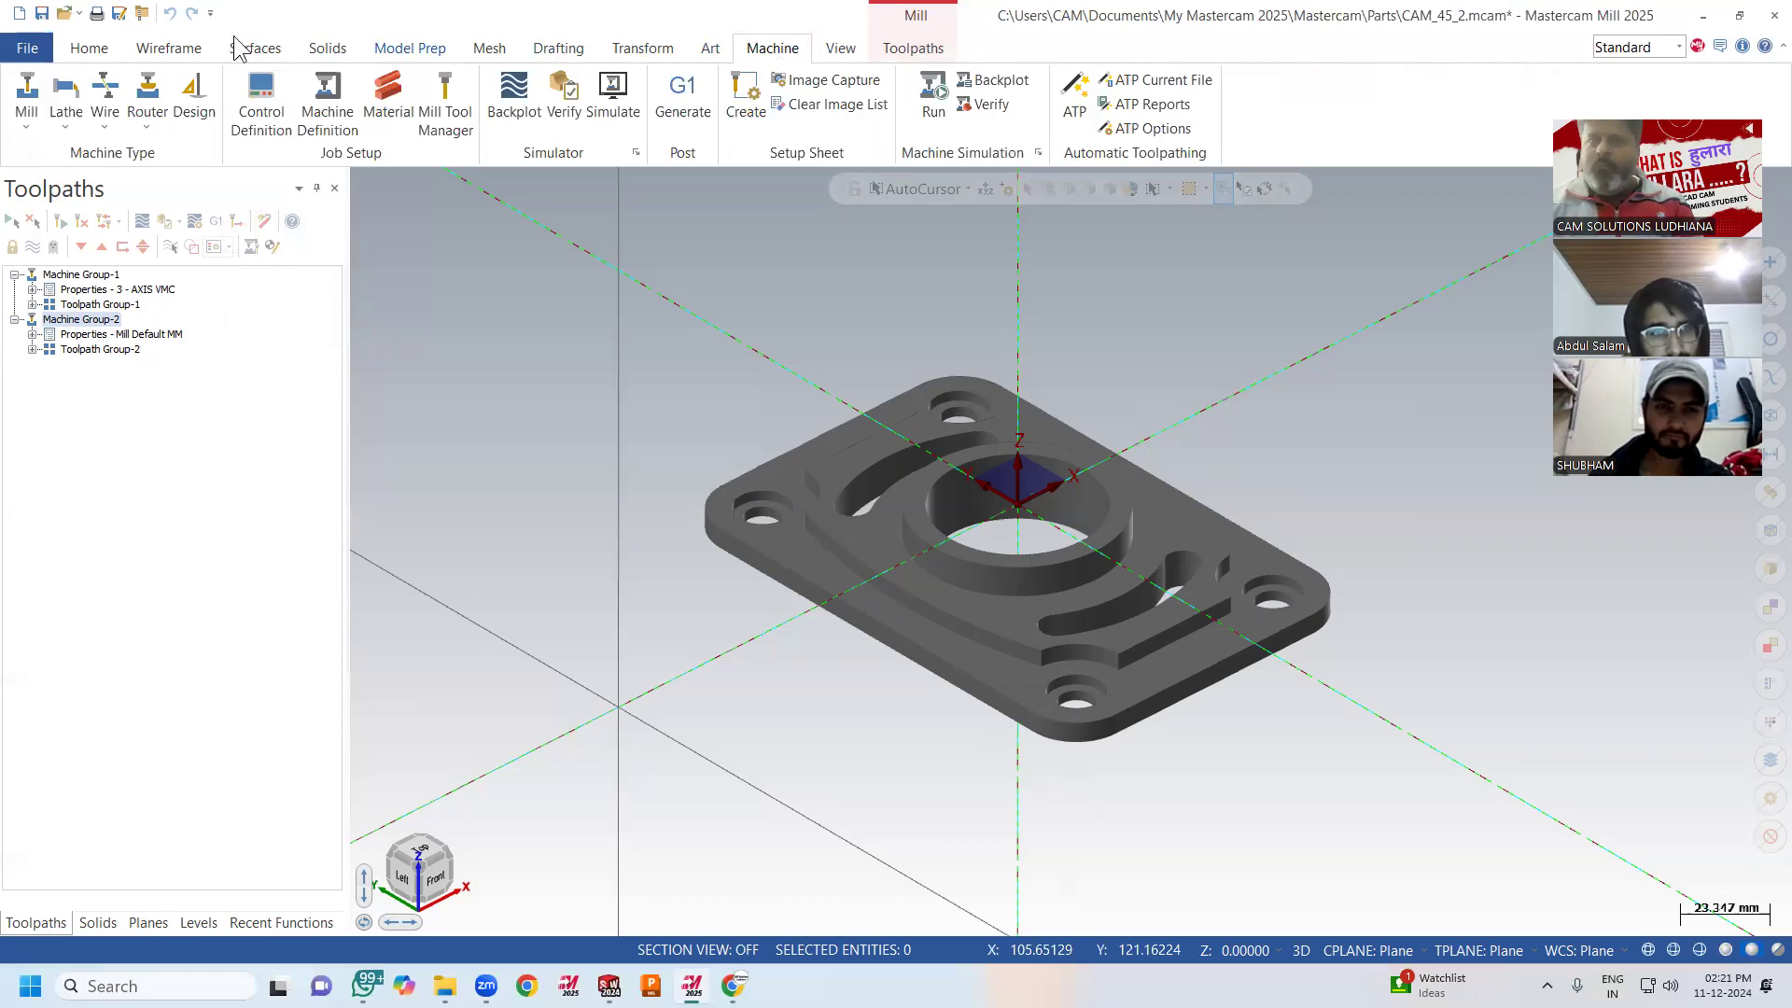
{"action": "left_click", "coordinate": [26, 114]}
{"action": "left_click", "coordinate": [47, 155]}
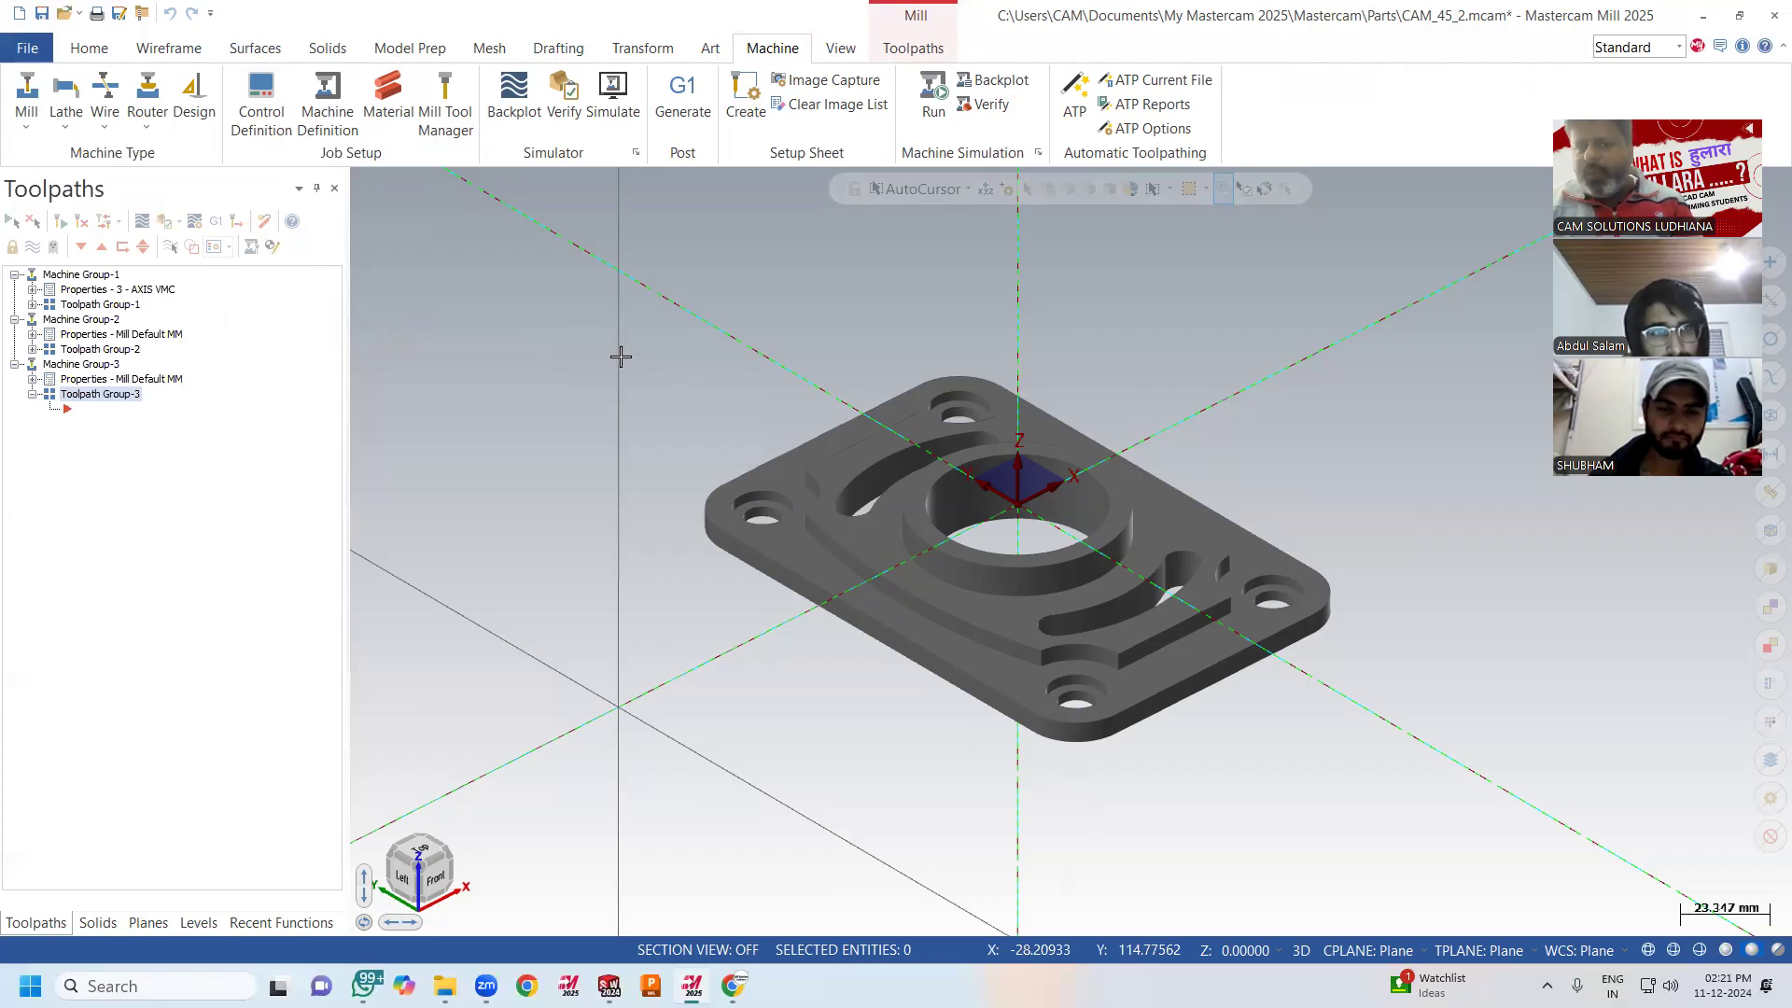
{"action": "left_click", "coordinate": [84, 364]}
{"action": "left_click", "coordinate": [101, 275]}
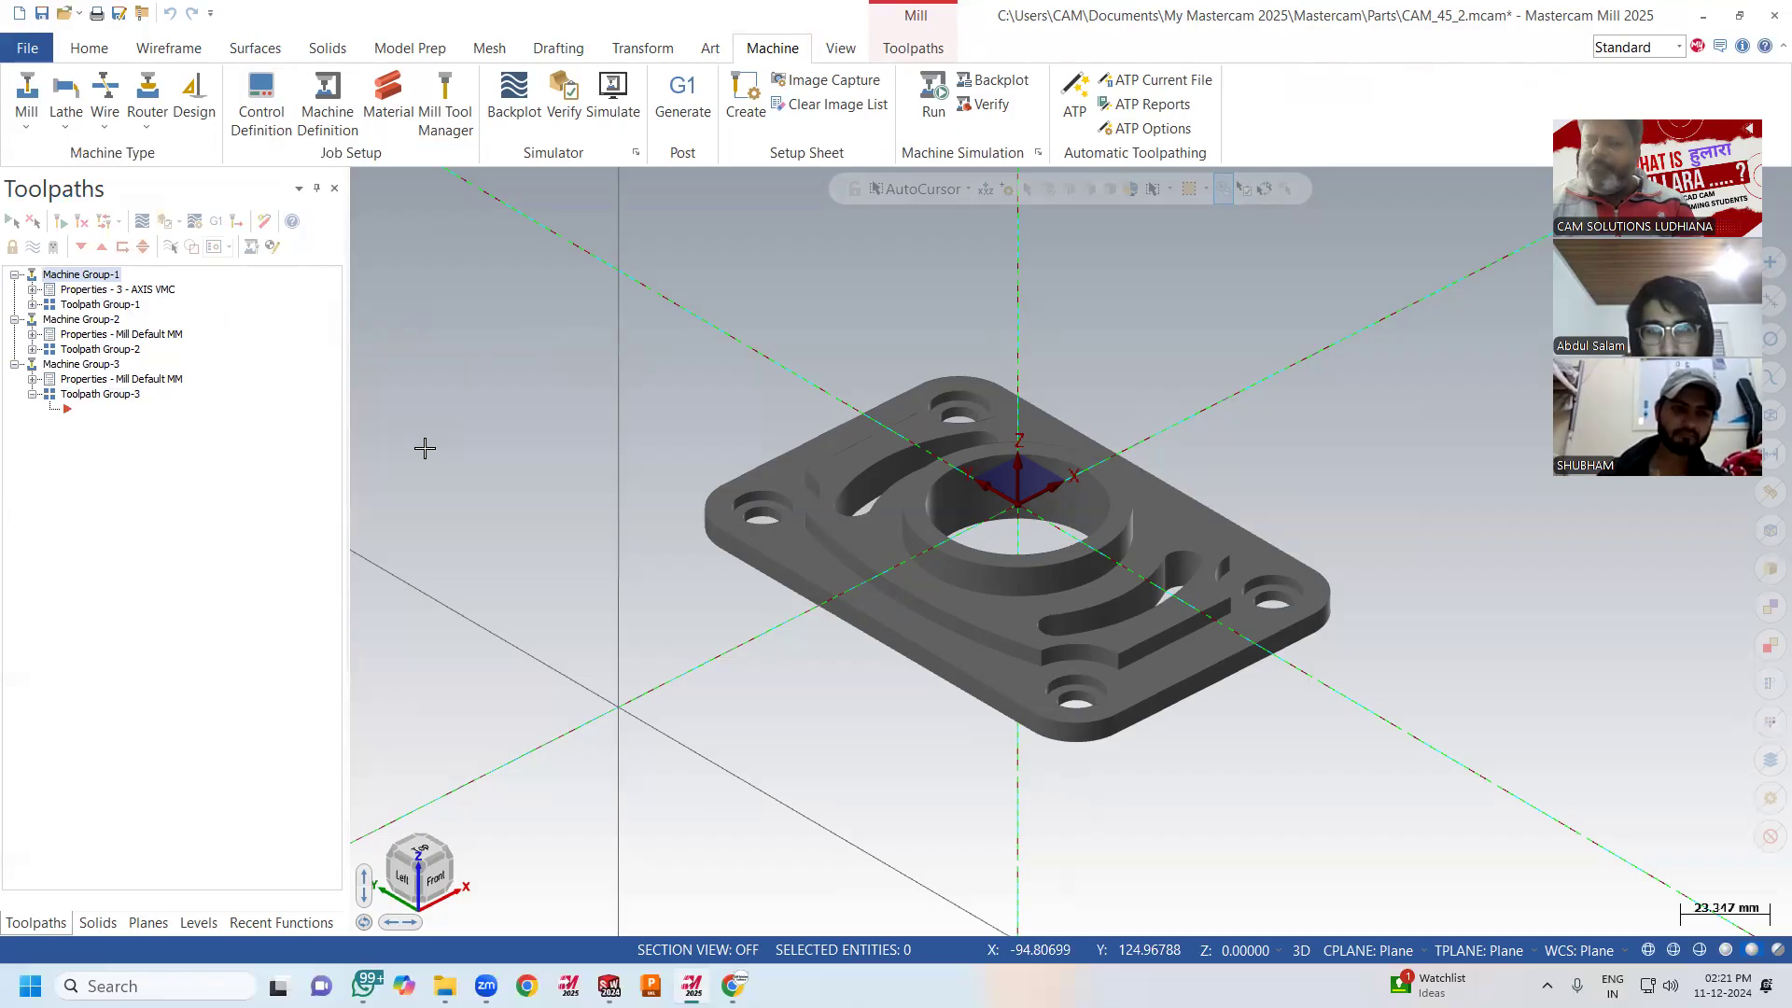
Open the stock setup of Machine Group-3 and create a rectangular bounding-box stock around the plate.
{"action": "middle_click_drag", "start_coordinate": [529, 472], "coordinate": [586, 510]}
{"action": "left_click", "coordinate": [32, 378]}
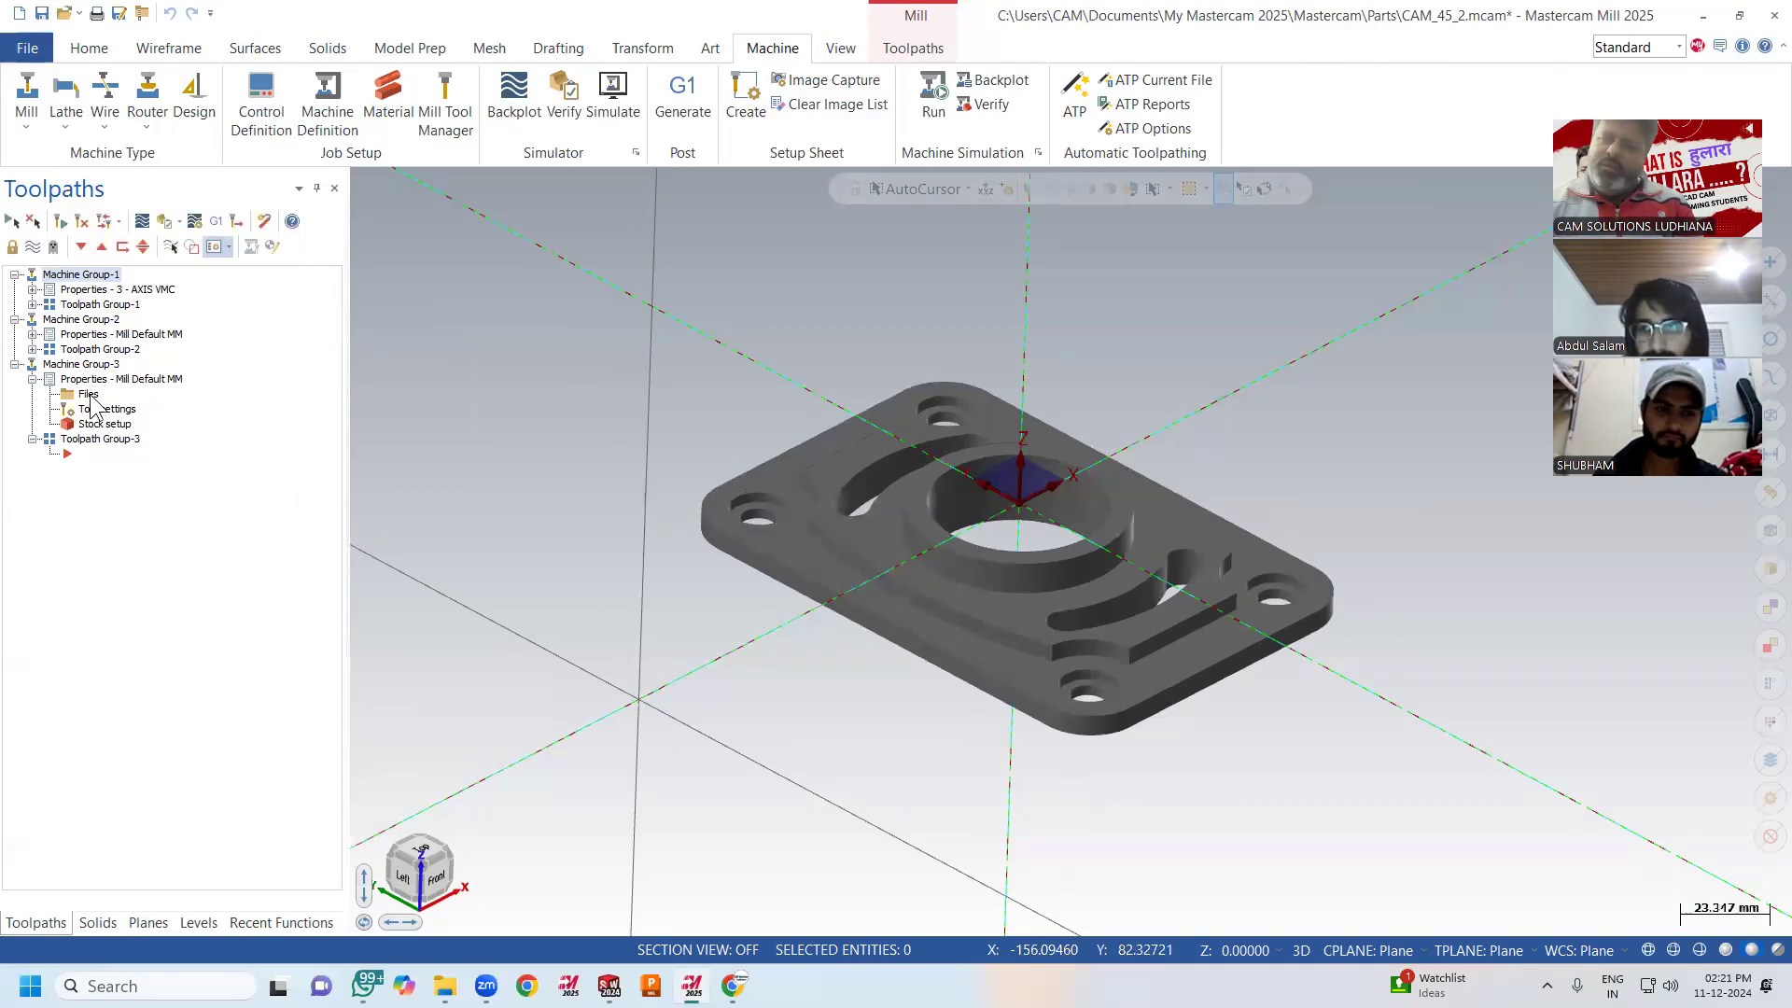
{"action": "left_click", "coordinate": [108, 426]}
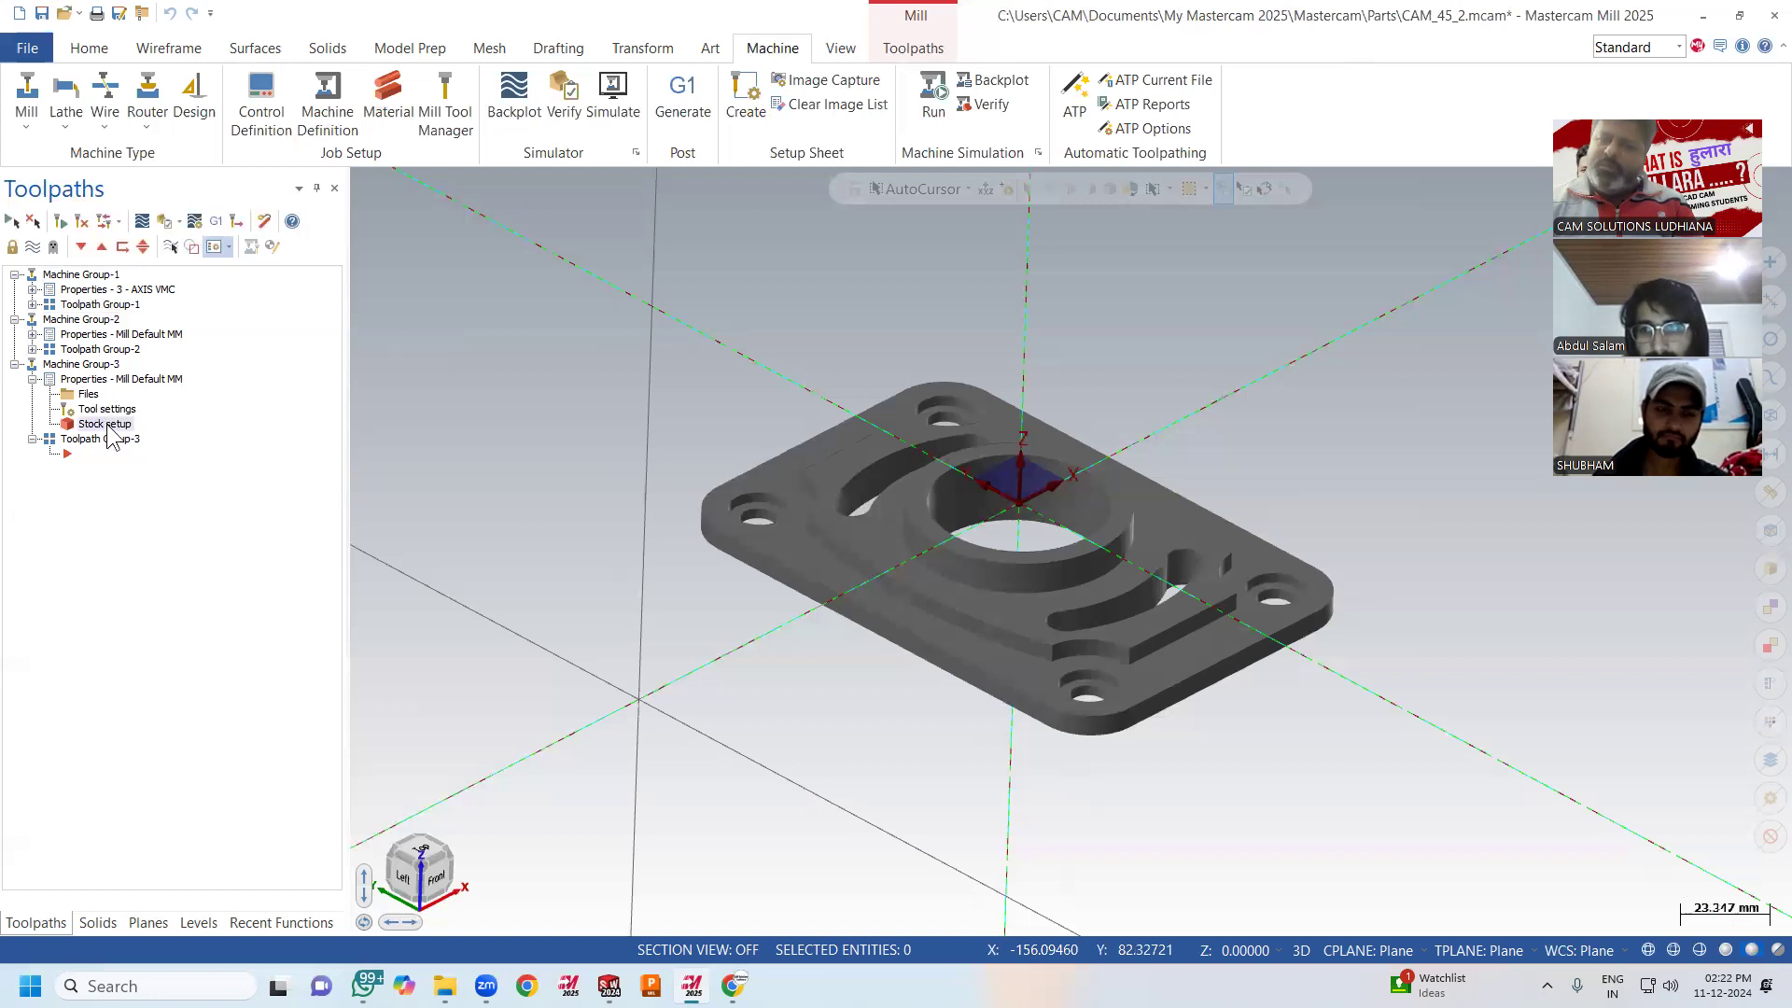
{"action": "double_click", "coordinate": [112, 429]}
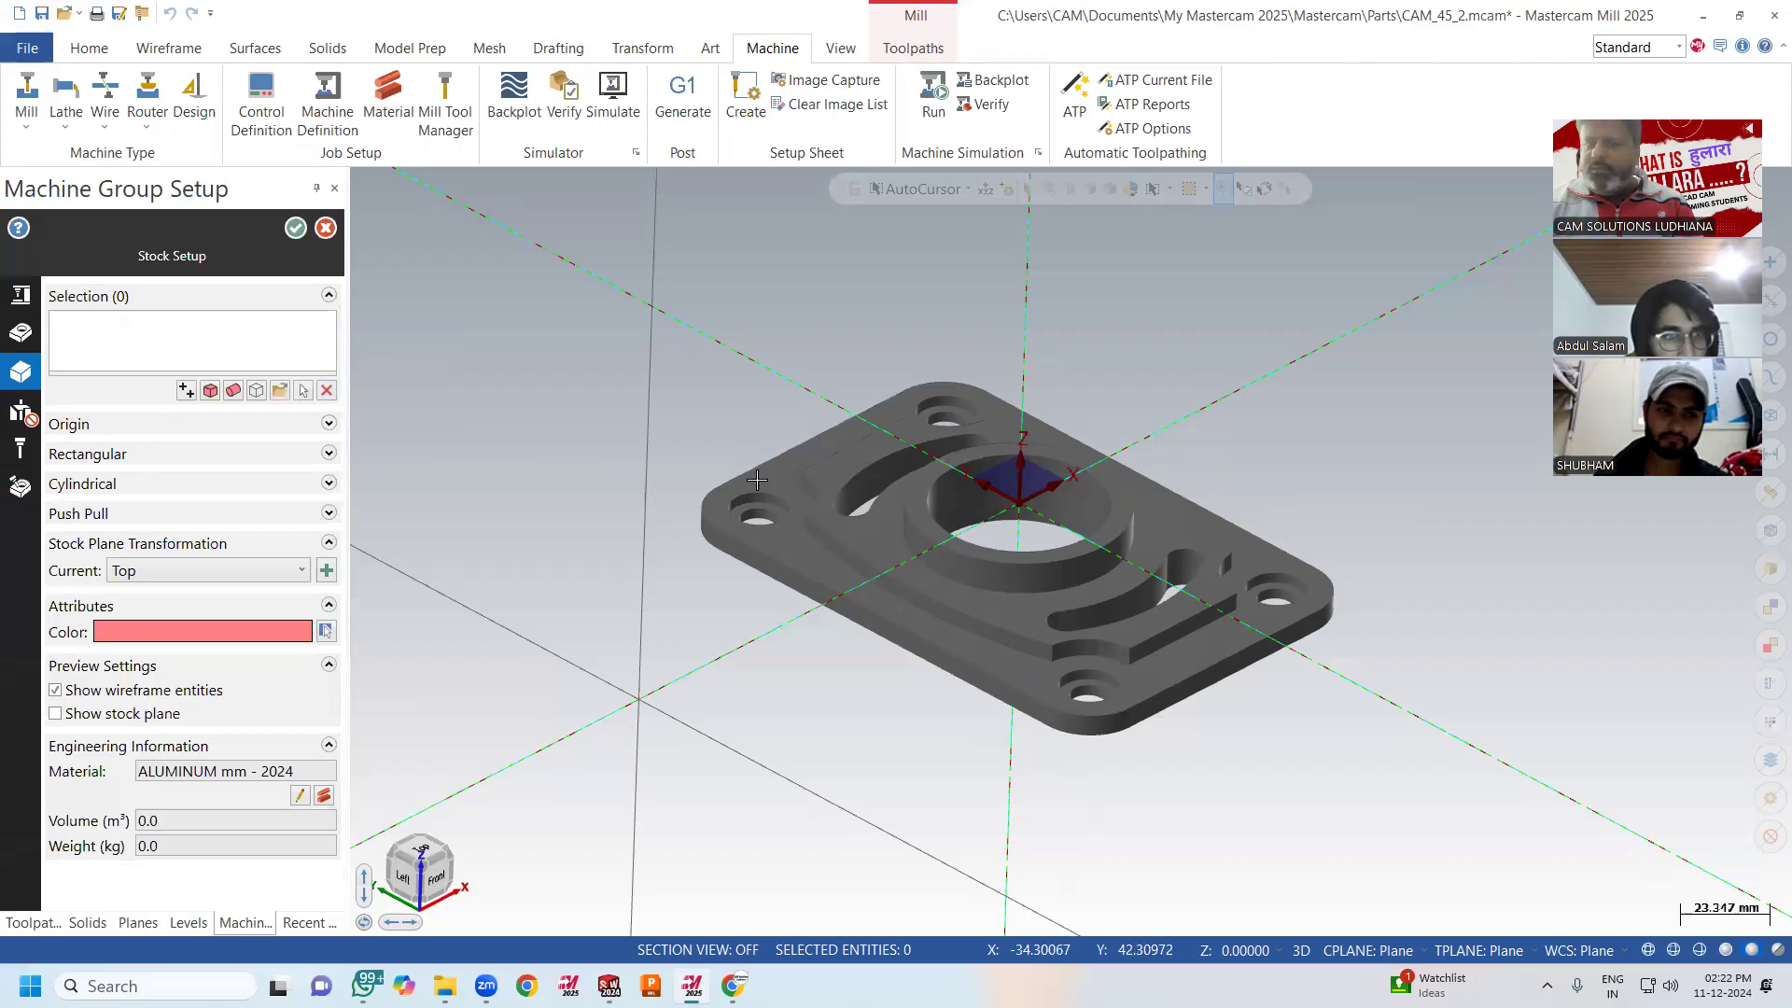
{"action": "left_click", "coordinate": [211, 391]}
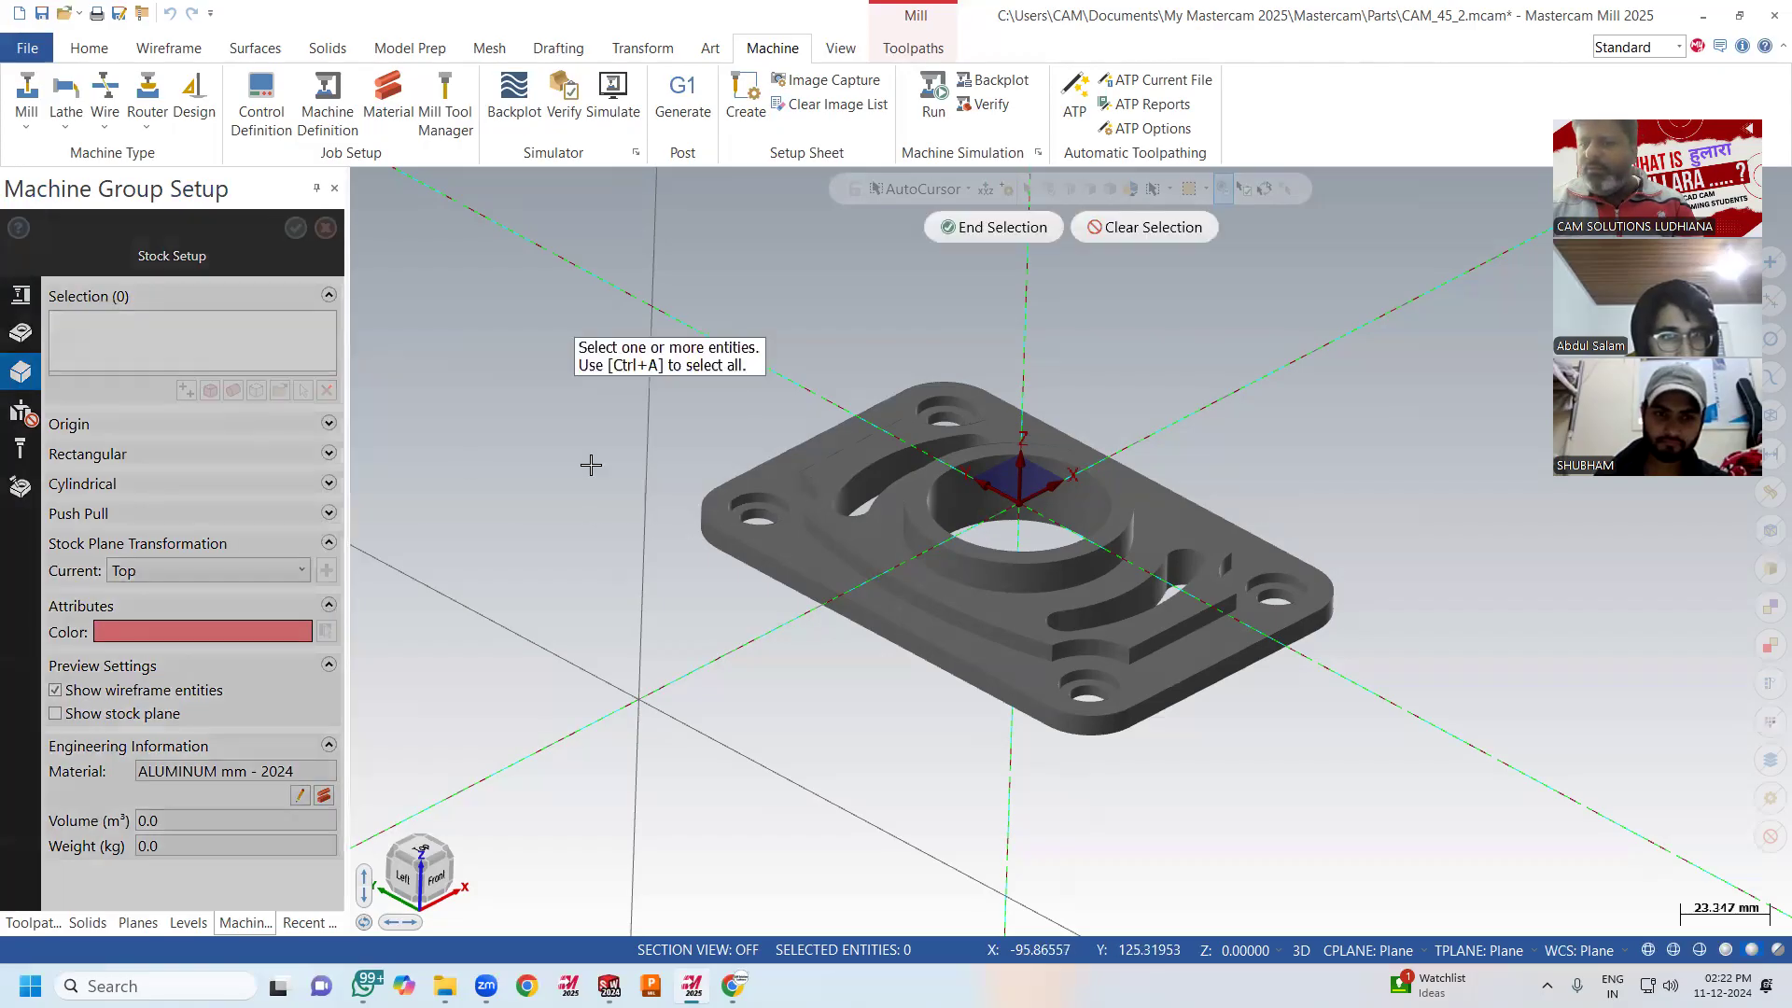
{"action": "left_click", "coordinate": [994, 227]}
{"action": "key", "text": "alt+2"}
{"action": "mouse_move", "coordinate": [540, 559]}
{"action": "middle_mouse_down"}
{"action": "mouse_move", "coordinate": [508, 562]}
{"action": "mouse_move", "coordinate": [723, 562]}
{"action": "mouse_move", "coordinate": [719, 628]}
{"action": "middle_mouse_up"}
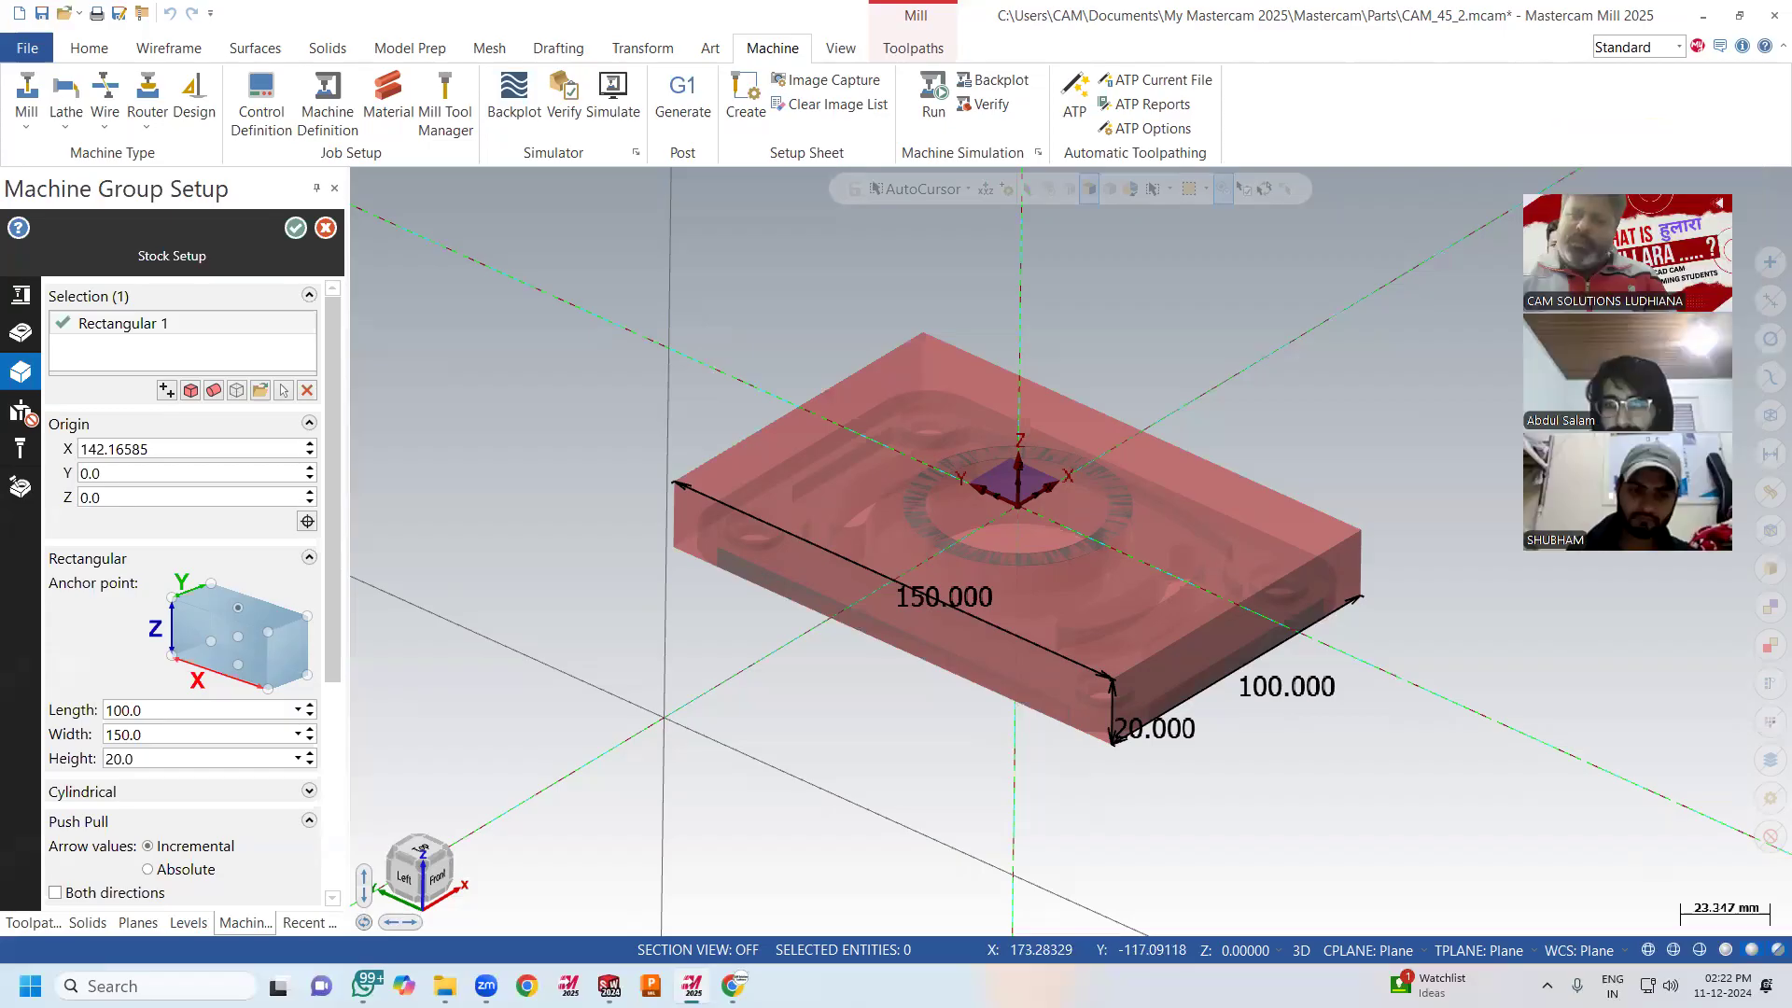
Try a stock height of 20.2 mm and raise it in increments to 23 mm.
{"action": "double_click", "coordinate": [162, 764]}
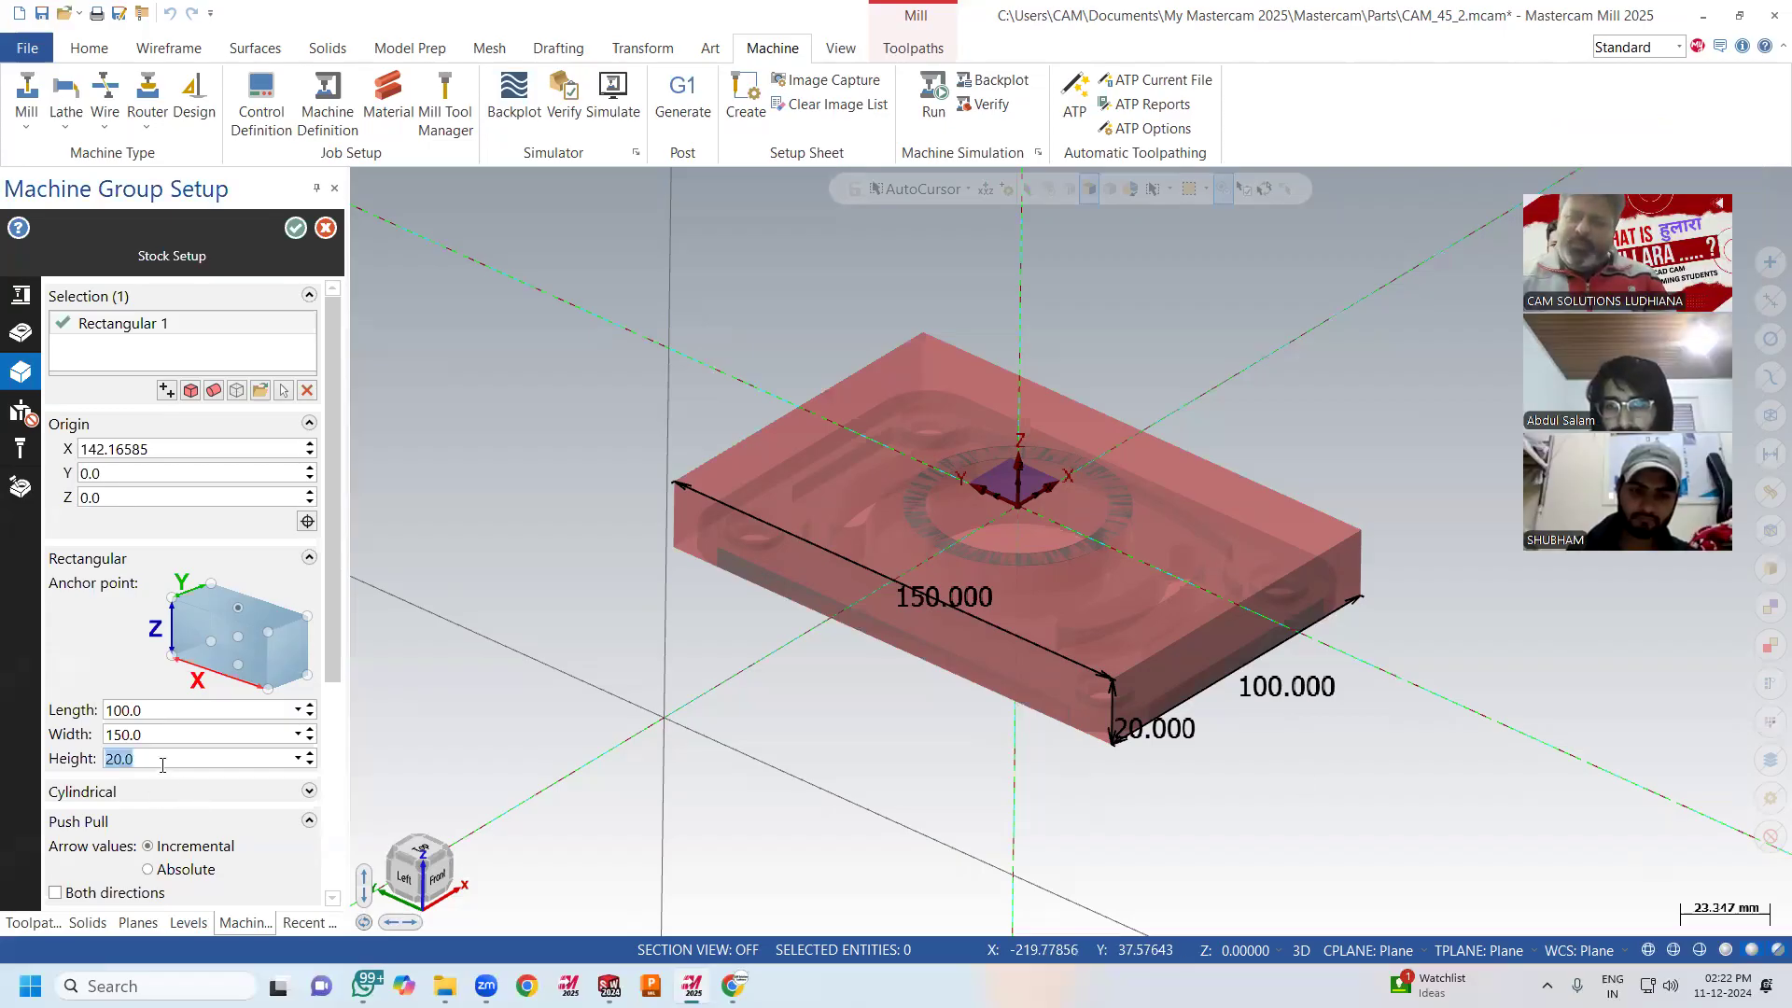
{"action": "type", "text": "20.2"}
{"action": "key", "text": "Return"}
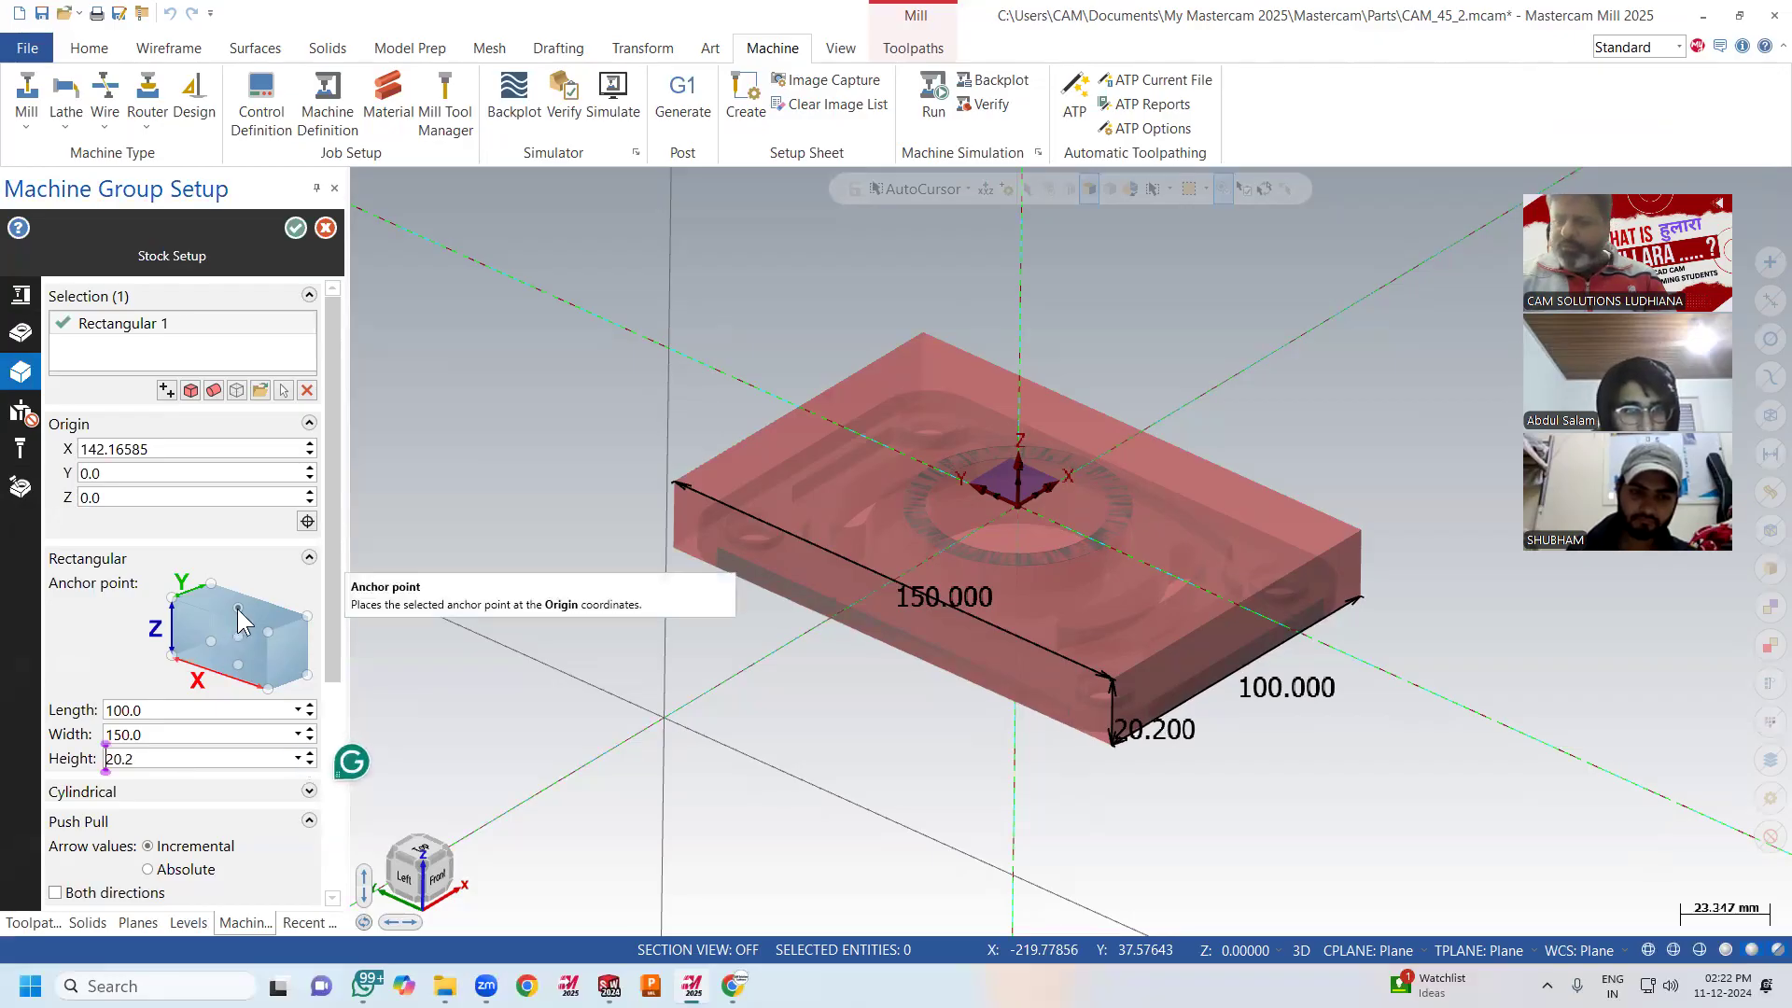
{"action": "left_click", "coordinate": [309, 754]}
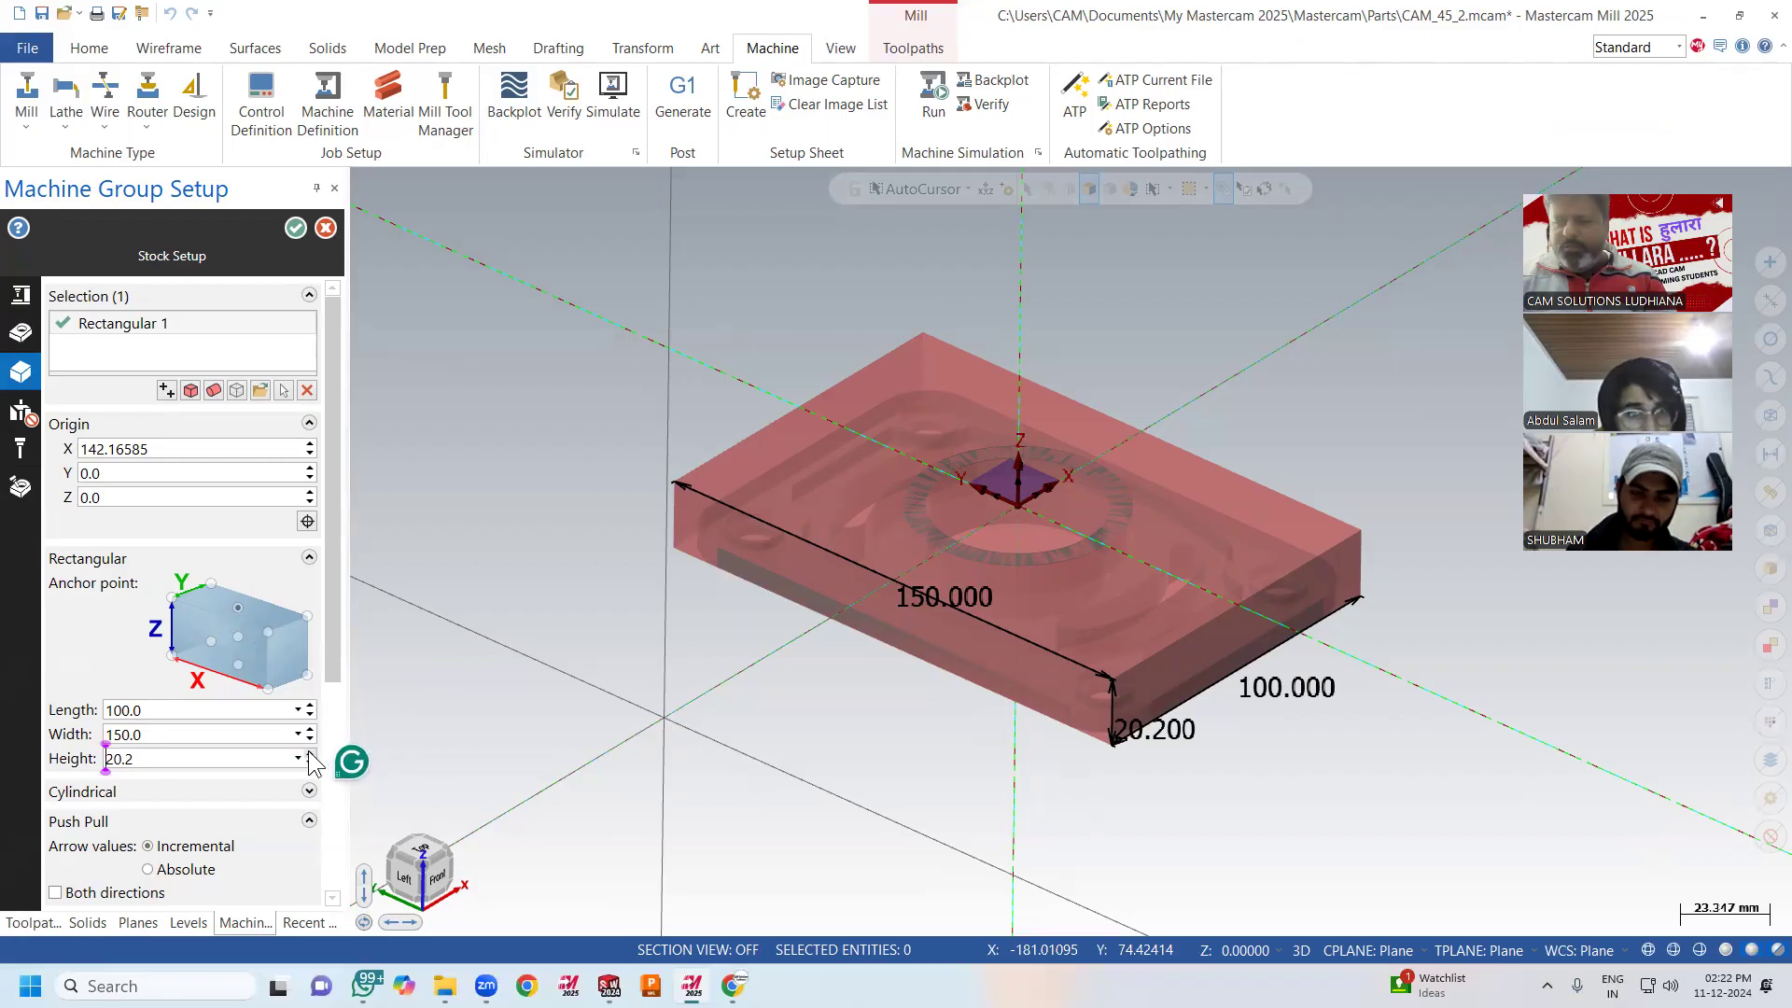
{"action": "left_click", "coordinate": [309, 755]}
{"action": "left_click", "coordinate": [309, 754]}
{"action": "left_click", "coordinate": [309, 754]}
{"action": "left_click", "coordinate": [309, 754]}
{"action": "left_click", "coordinate": [309, 754]}
{"action": "left_click", "coordinate": [309, 754]}
{"action": "left_click", "coordinate": [309, 754]}
{"action": "left_click", "coordinate": [309, 754]}
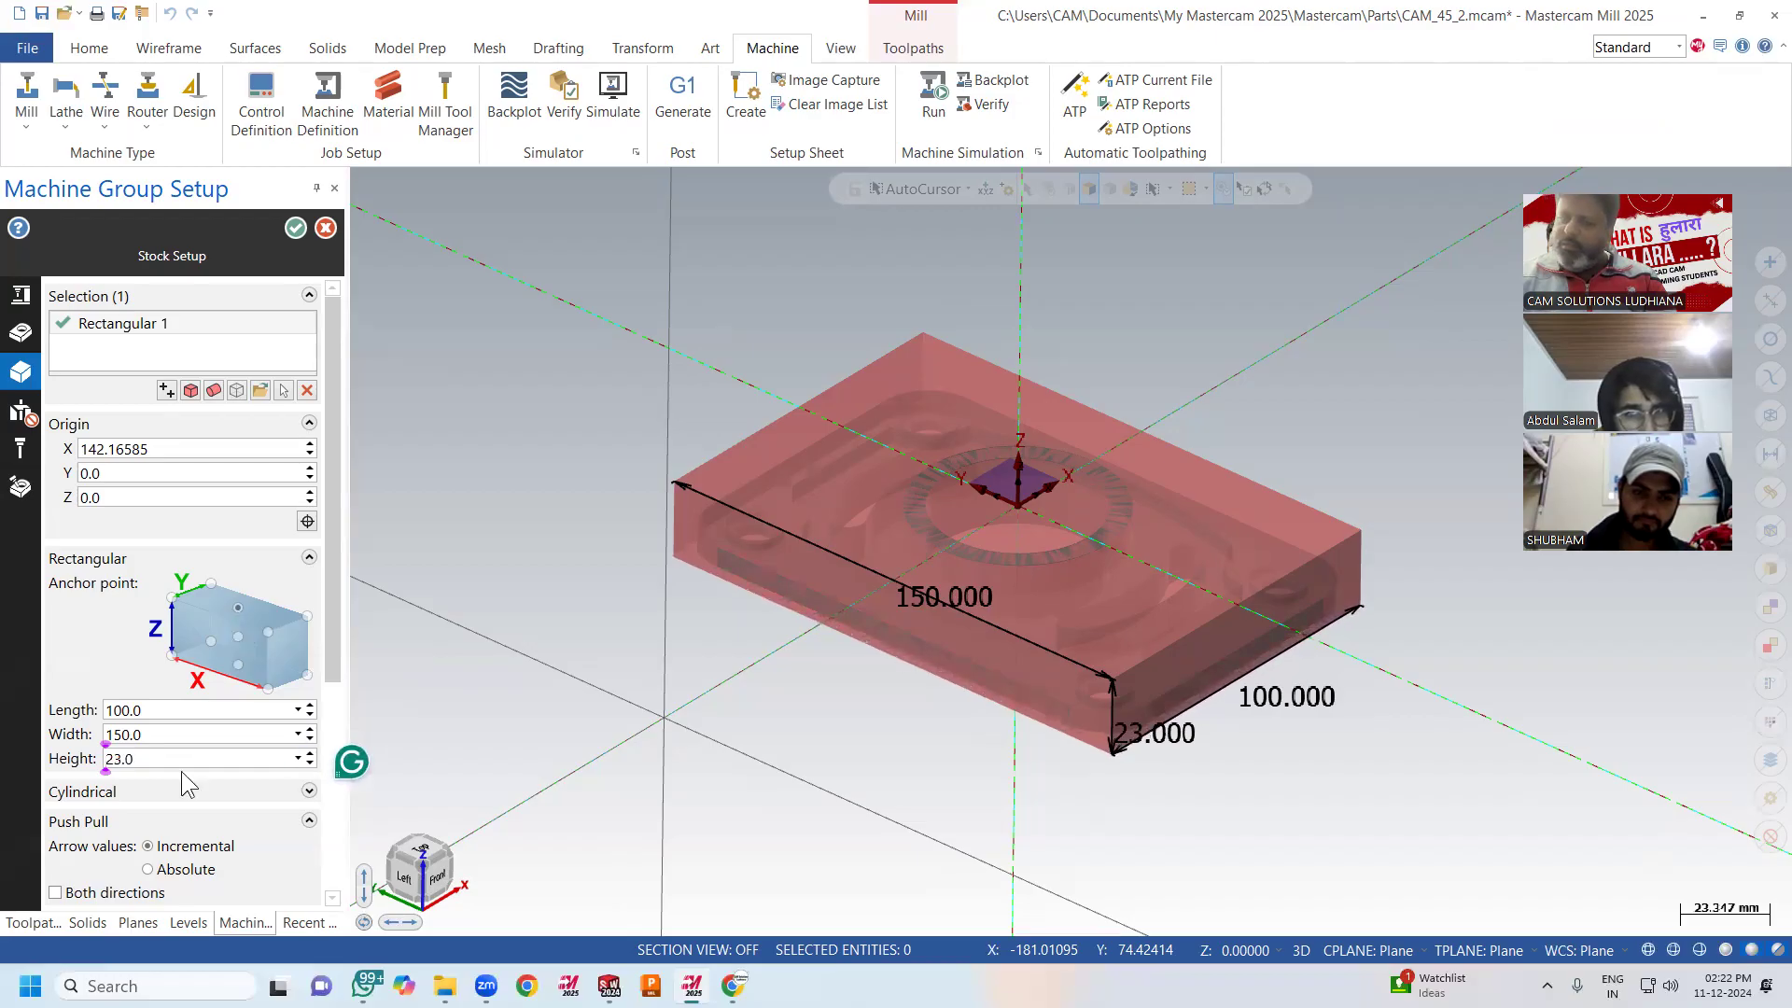
Try a stock height of 0 and set the height back to 20 mm.
{"action": "left_click_drag", "start_coordinate": [188, 761], "coordinate": [72, 766]}
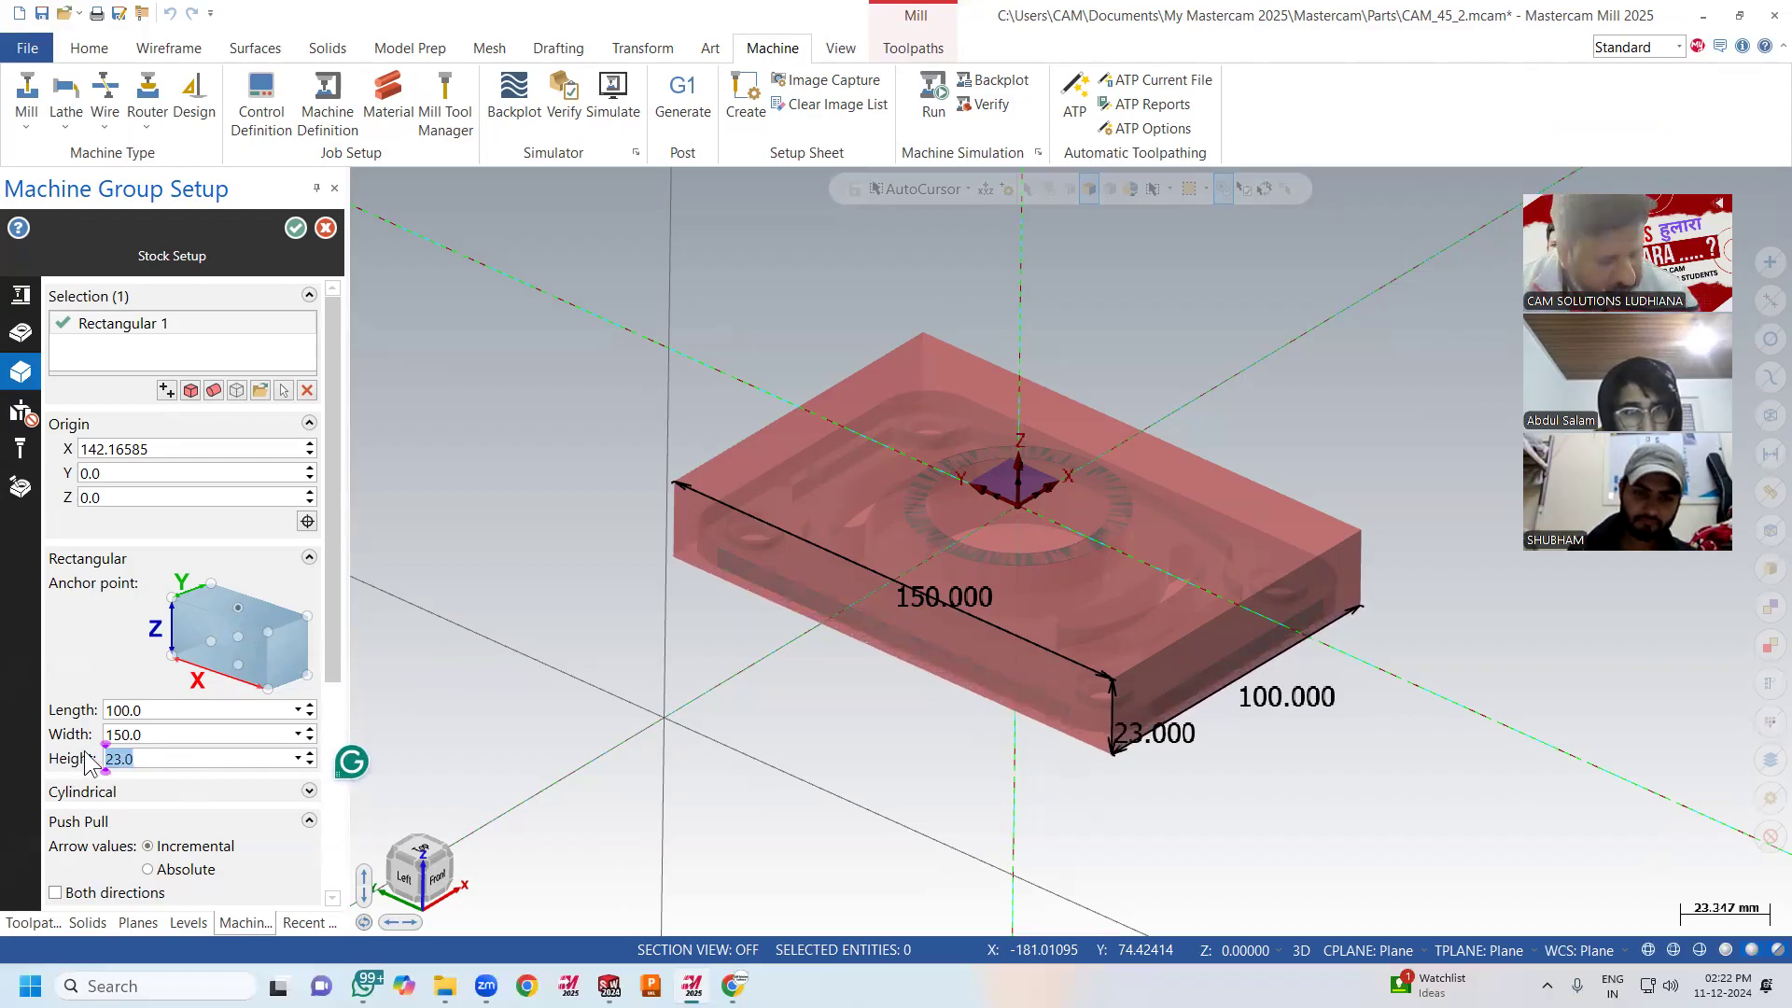
{"action": "type", "text": "0"}
{"action": "key", "text": "Return"}
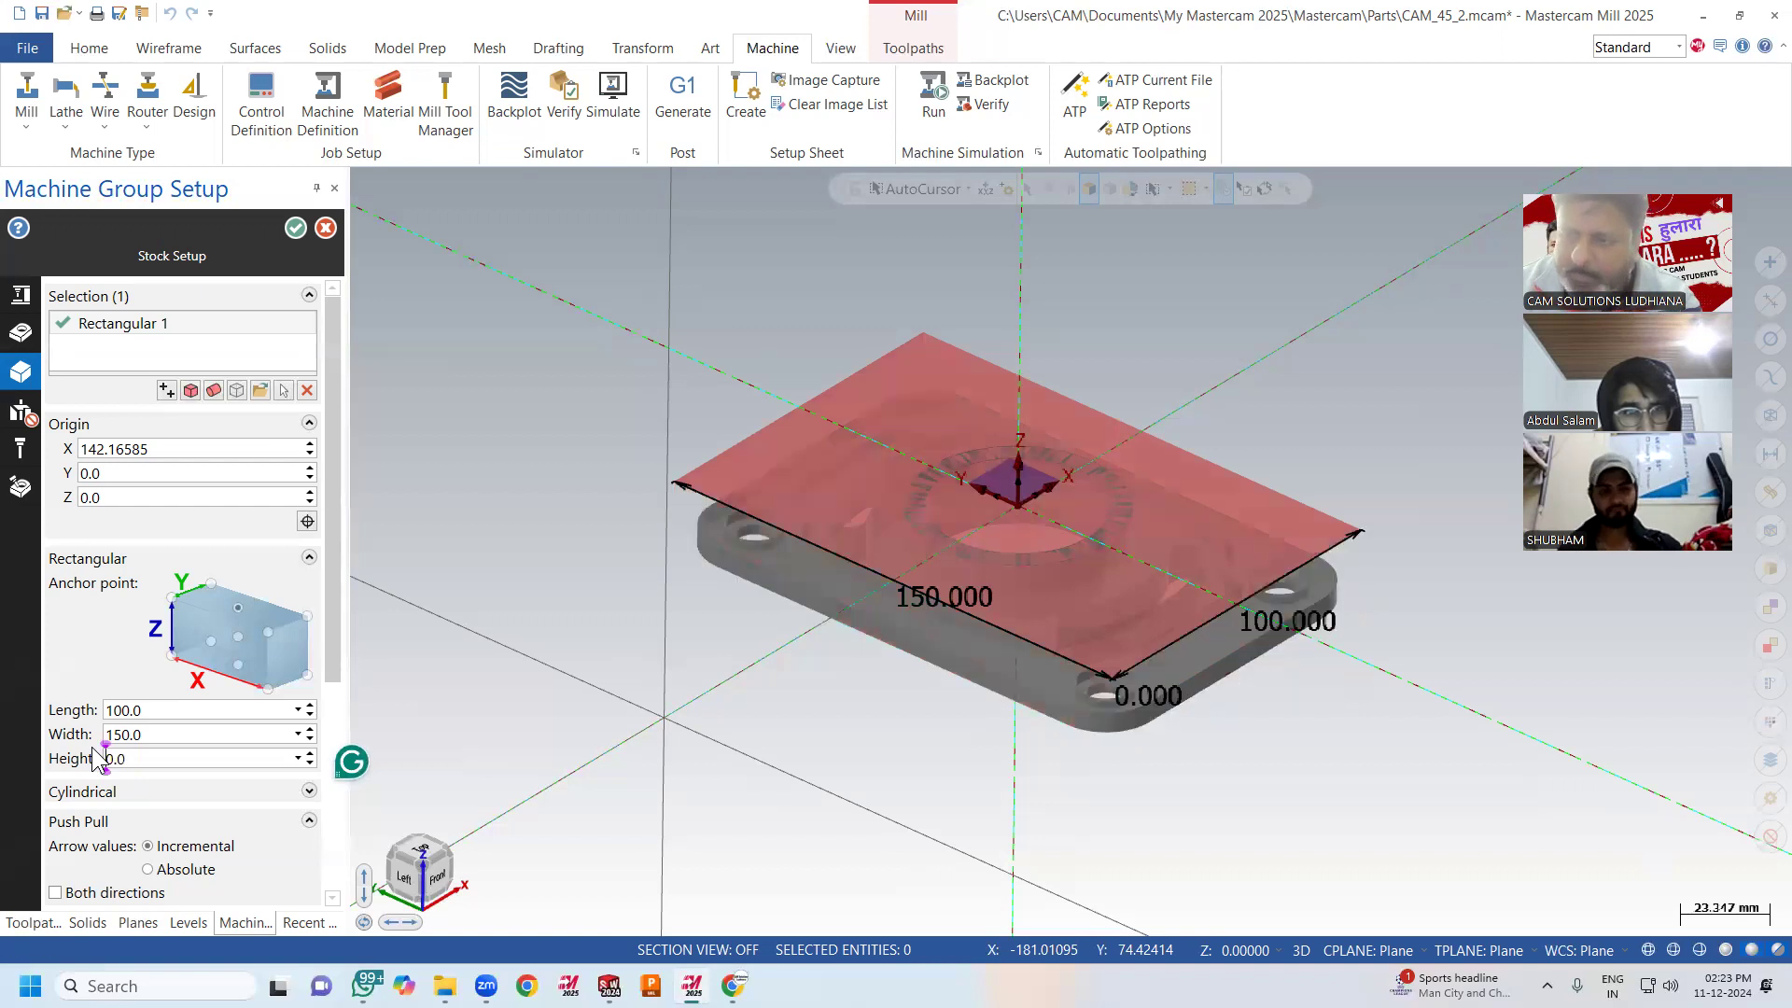
{"action": "left_click_drag", "start_coordinate": [144, 759], "coordinate": [47, 773]}
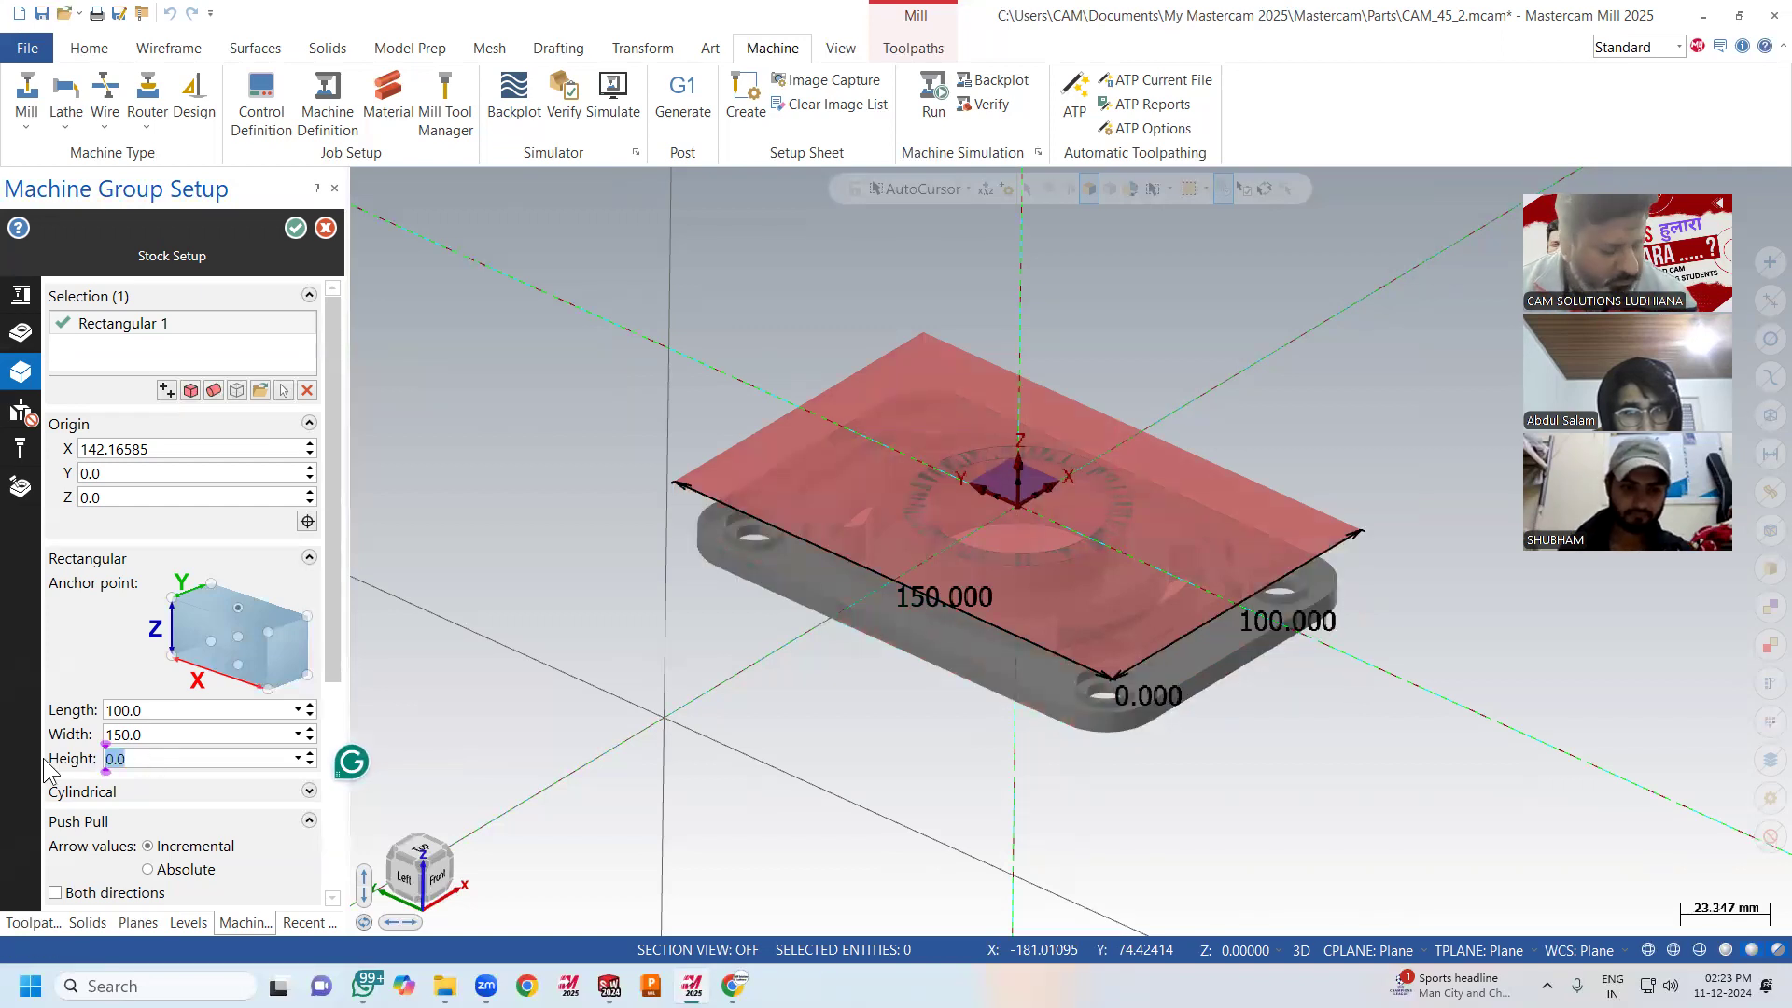
{"action": "type", "text": "20"}
{"action": "key", "text": "Return"}
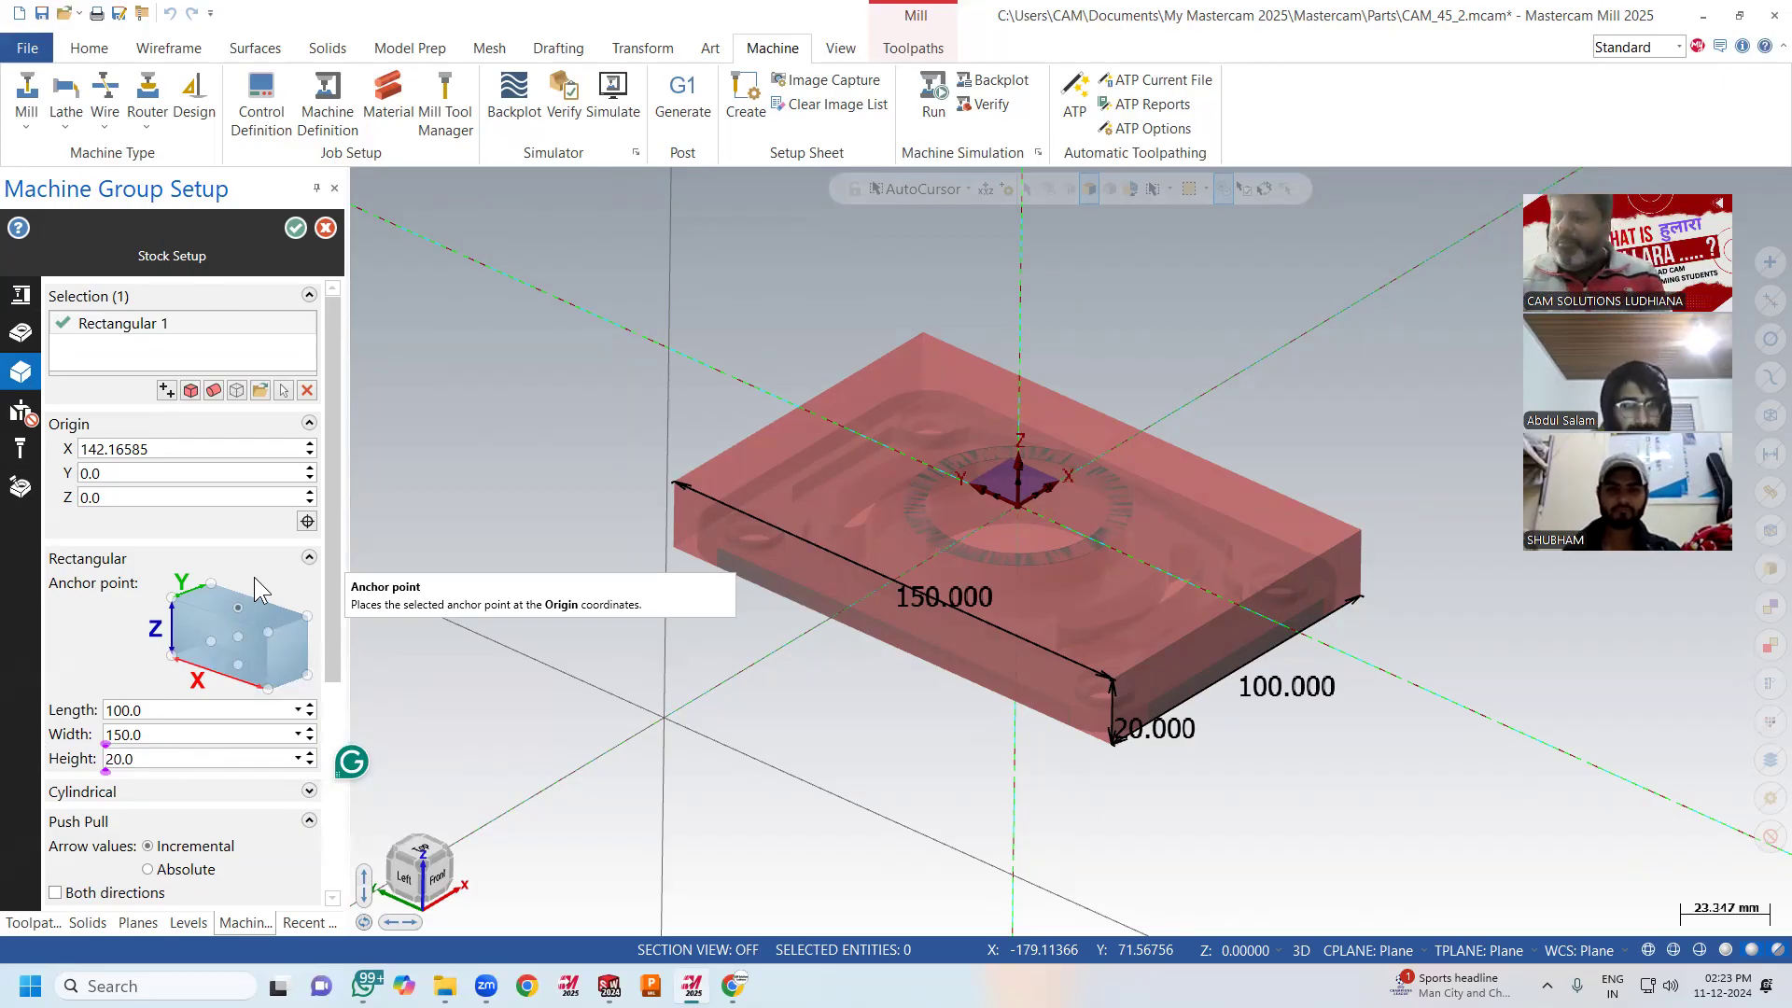
Change the rectangular stock's anchor point to the centre of its bottom face.
{"action": "left_click", "coordinate": [239, 666]}
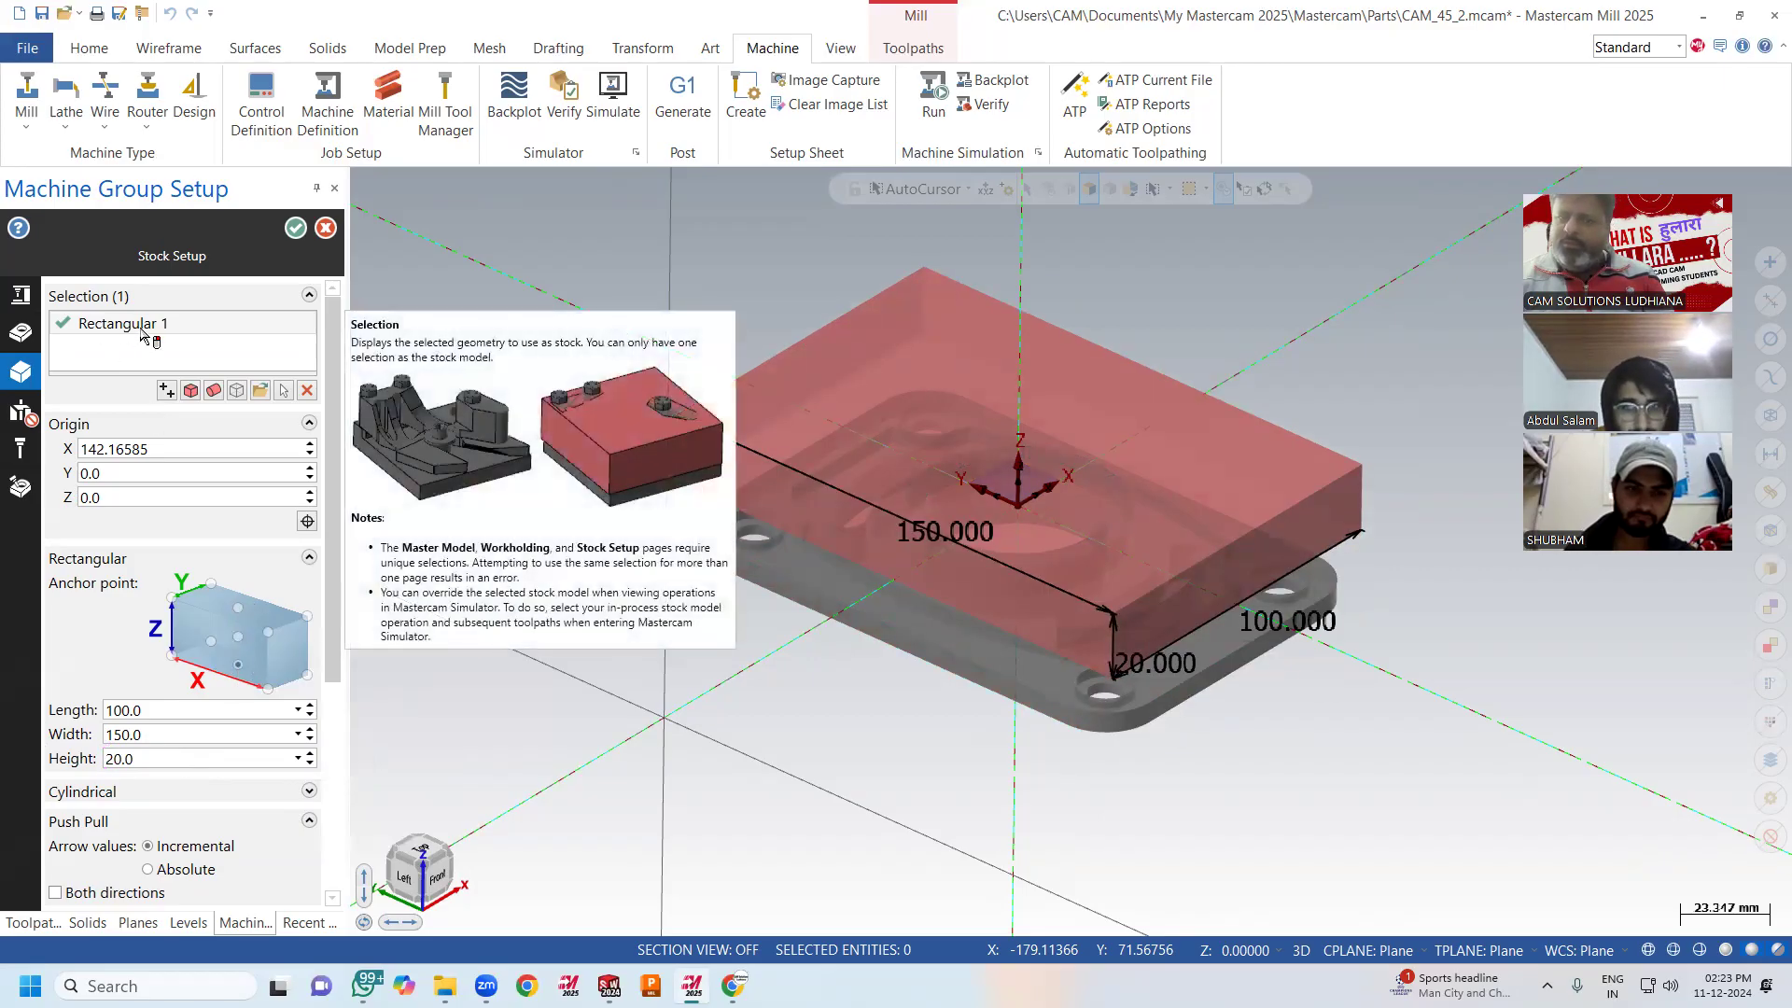
Replace the rectangular stock with a new one around the plate, anchored at the centre of its bottom face.
{"action": "left_click", "coordinate": [307, 391]}
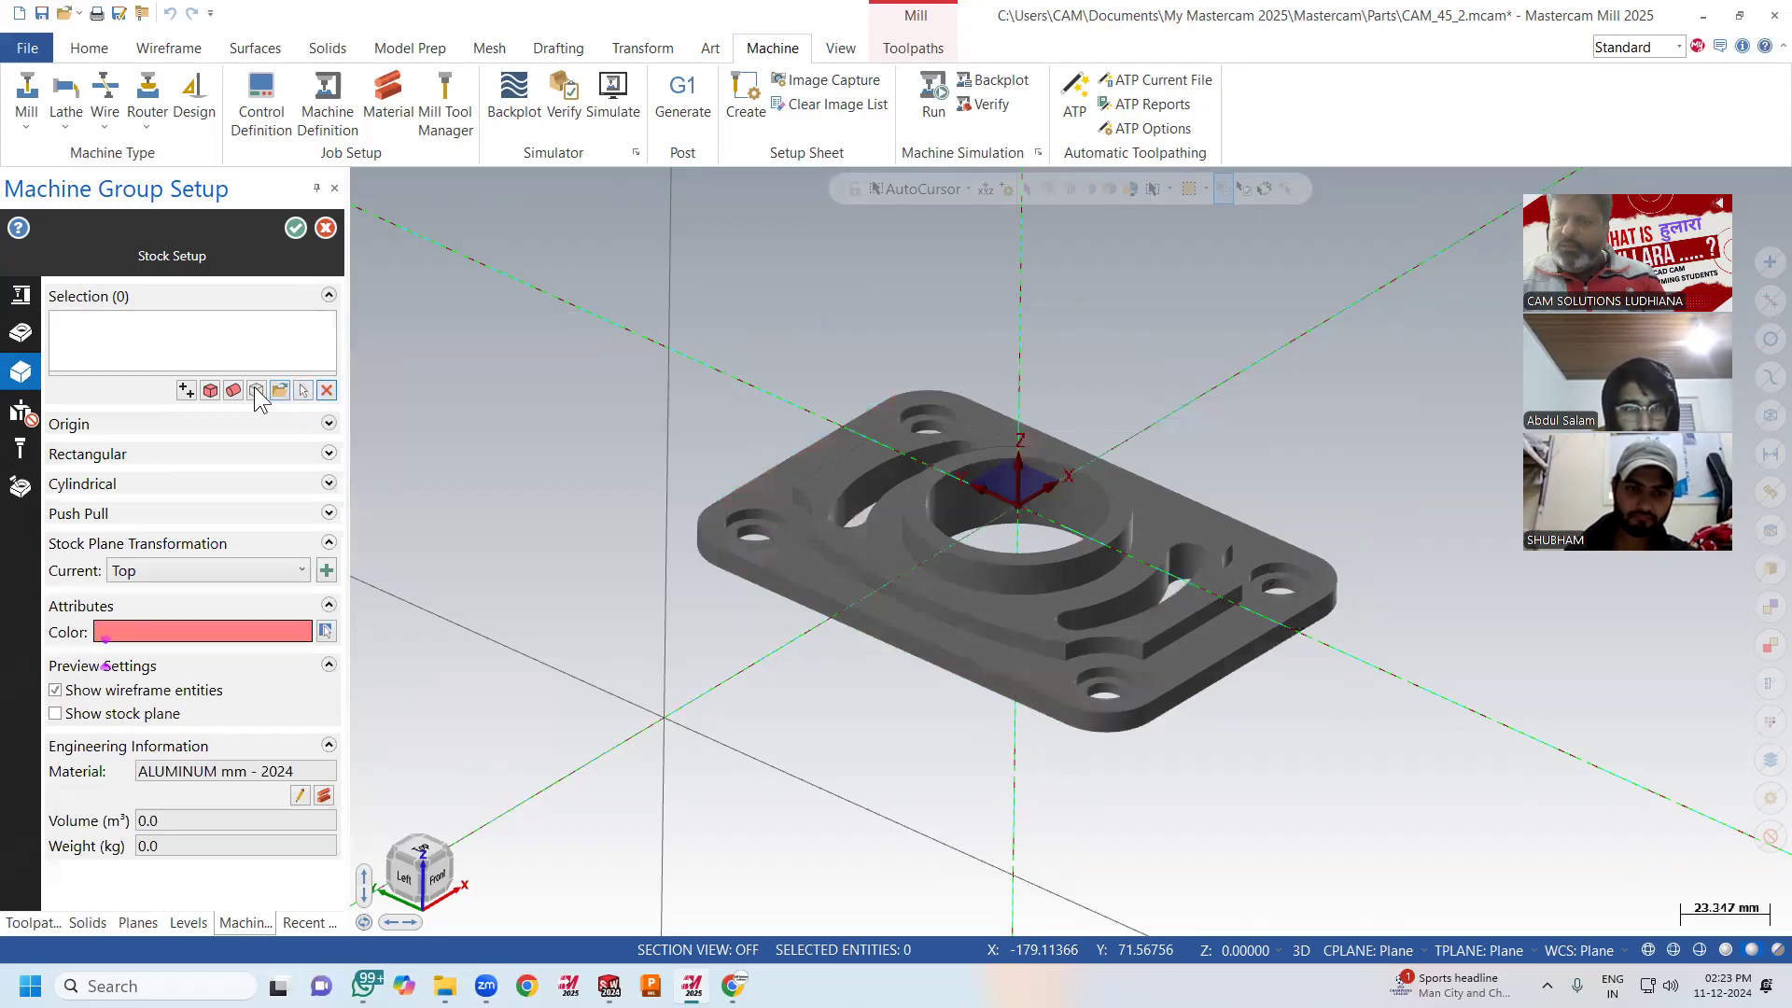
{"action": "left_click", "coordinate": [210, 390]}
{"action": "left_click", "coordinate": [710, 535]}
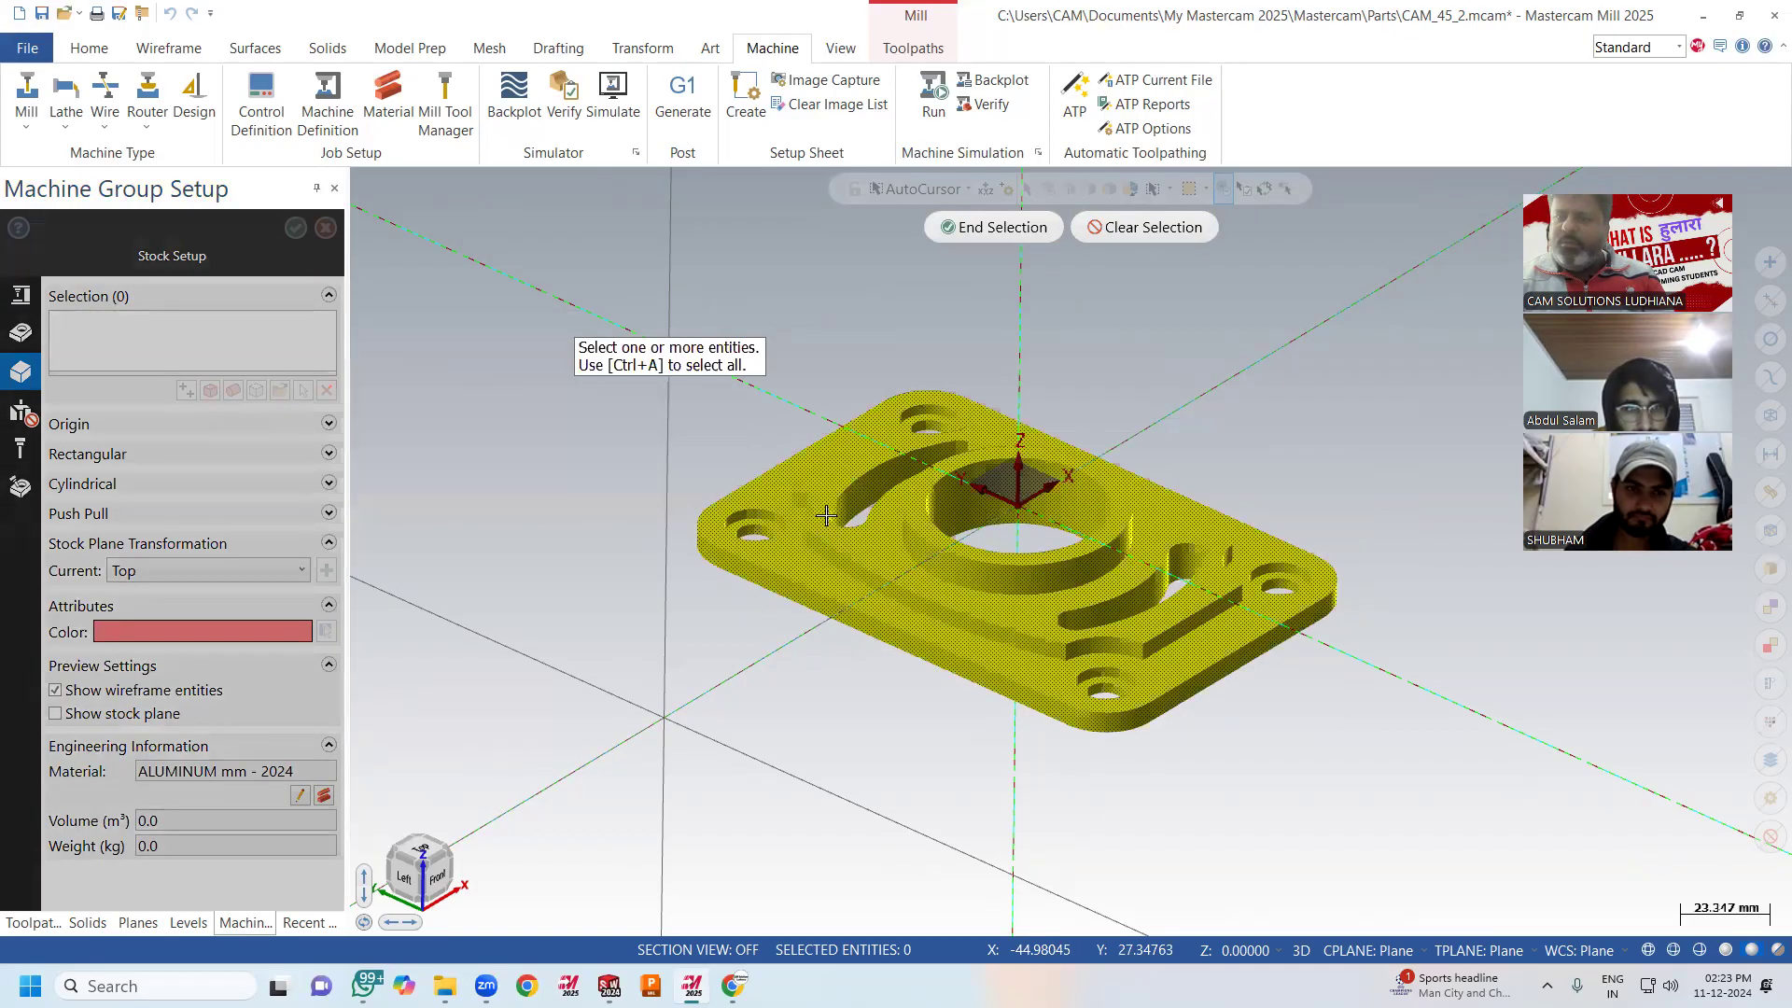
{"action": "left_click", "coordinate": [994, 227]}
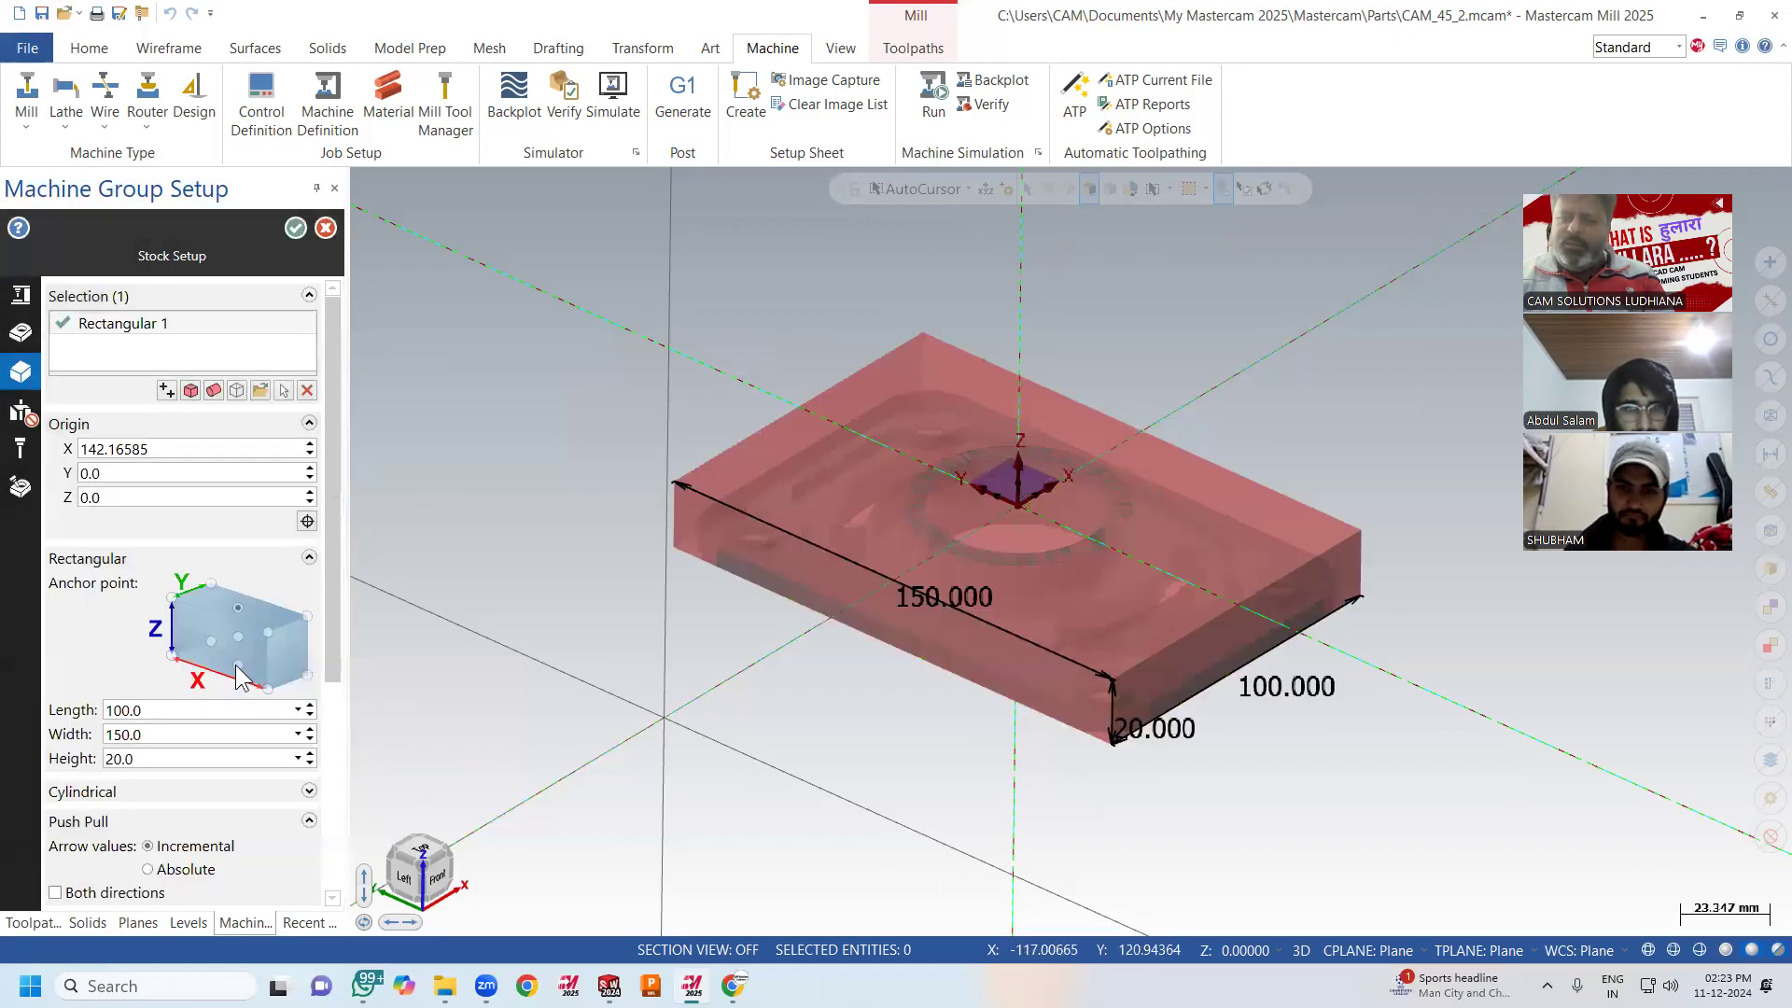
{"action": "left_click", "coordinate": [237, 666]}
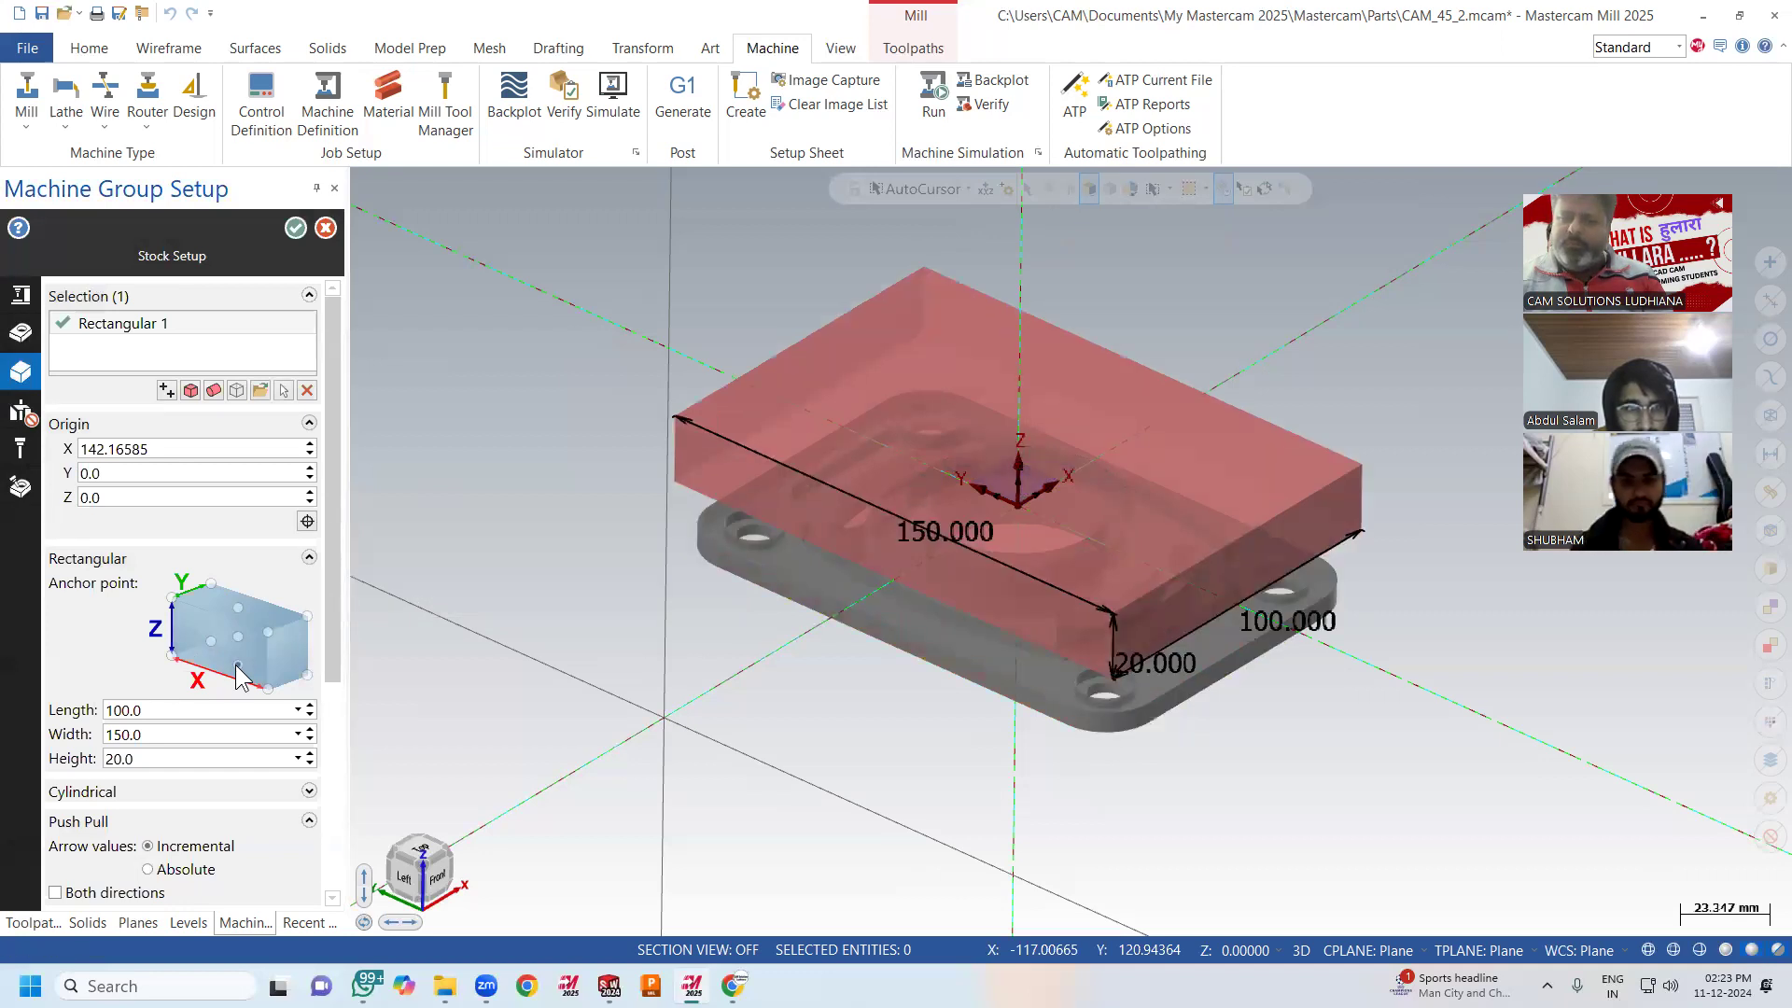
Try stock origin Z values of 2 and 20 mm, and set the origin's Z to -20 mm.
{"action": "middle_click_drag", "start_coordinate": [786, 686], "coordinate": [831, 630]}
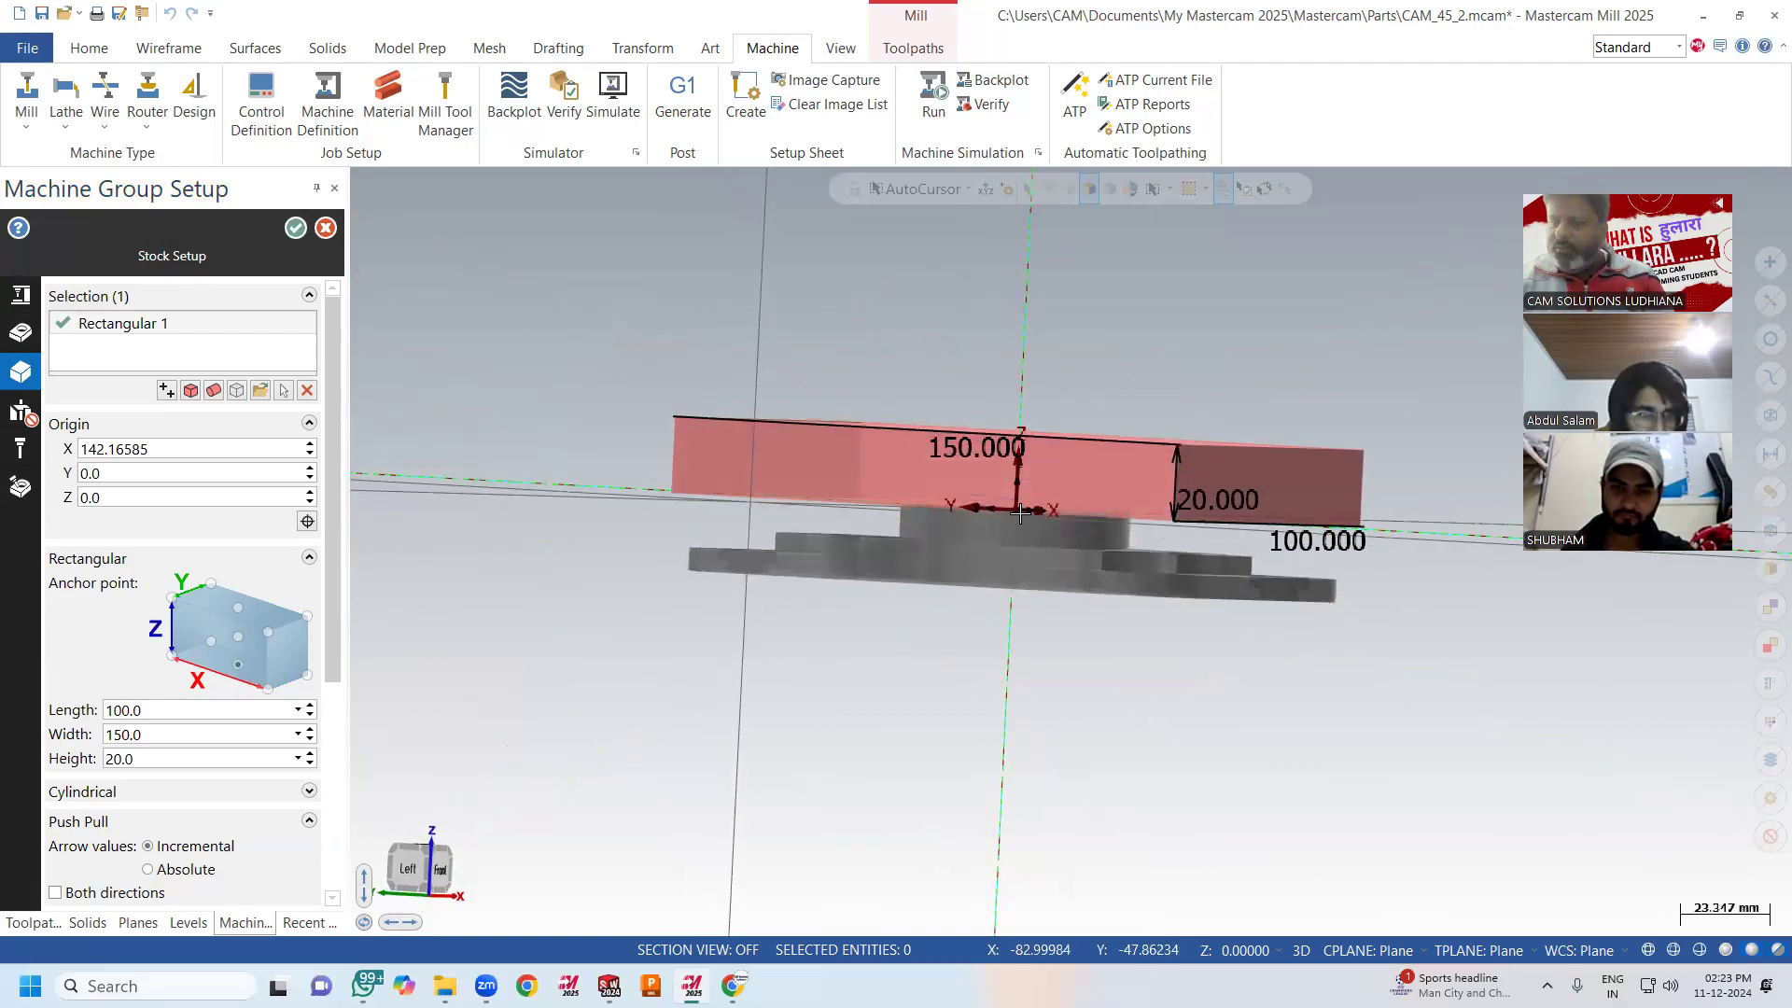
{"action": "left_click", "coordinate": [164, 499]}
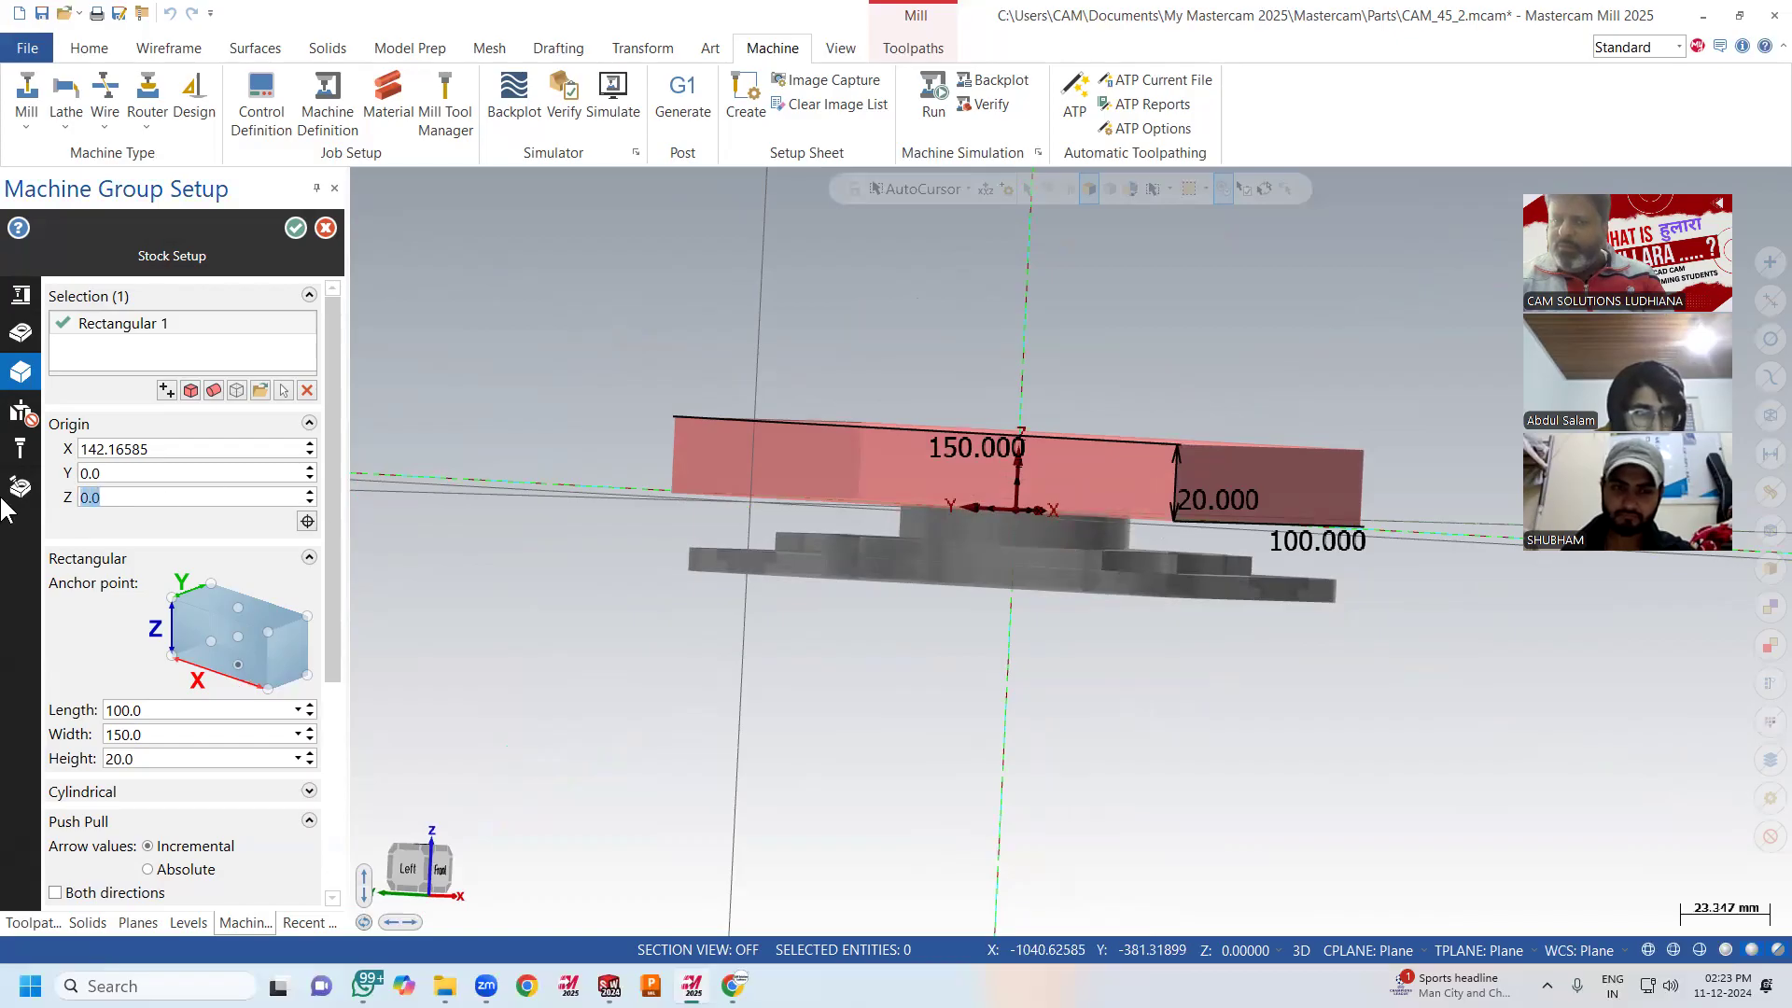
{"action": "type", "text": "2"}
{"action": "mouse_move", "coordinate": [5, 464]}
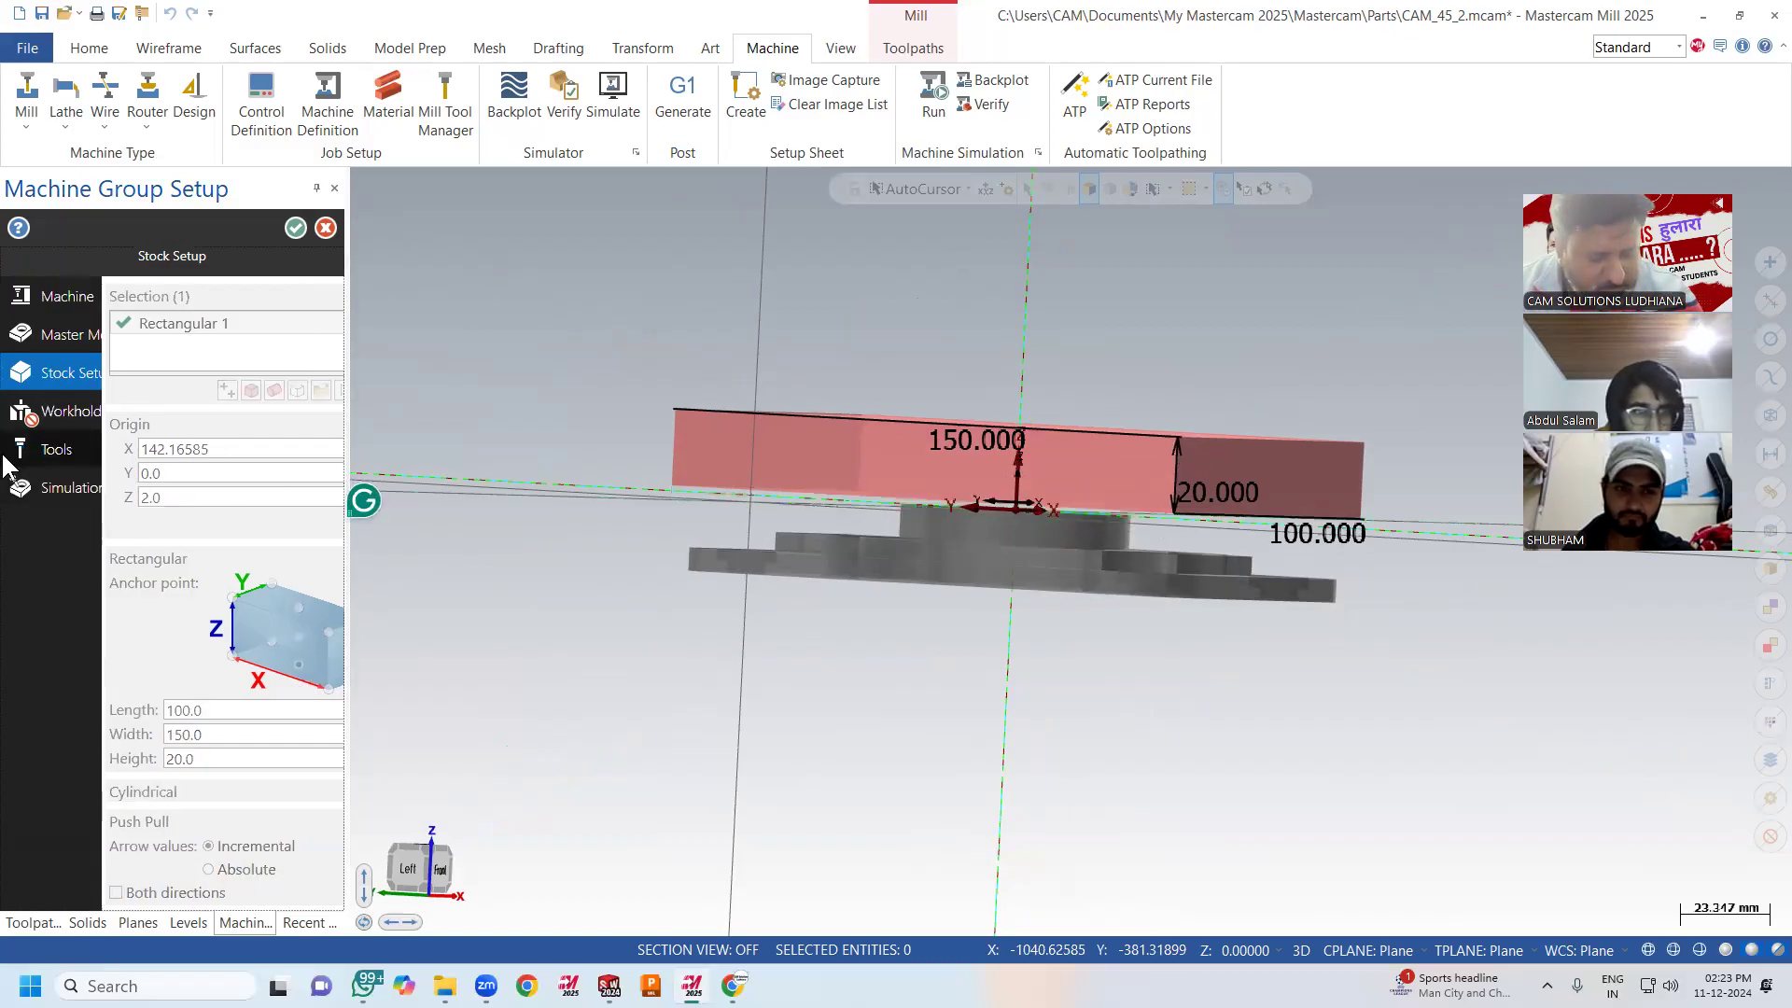
{"action": "left_click", "coordinate": [182, 495]}
{"action": "type", "text": "20"}
{"action": "key", "text": "Return"}
{"action": "left_click", "coordinate": [183, 496]}
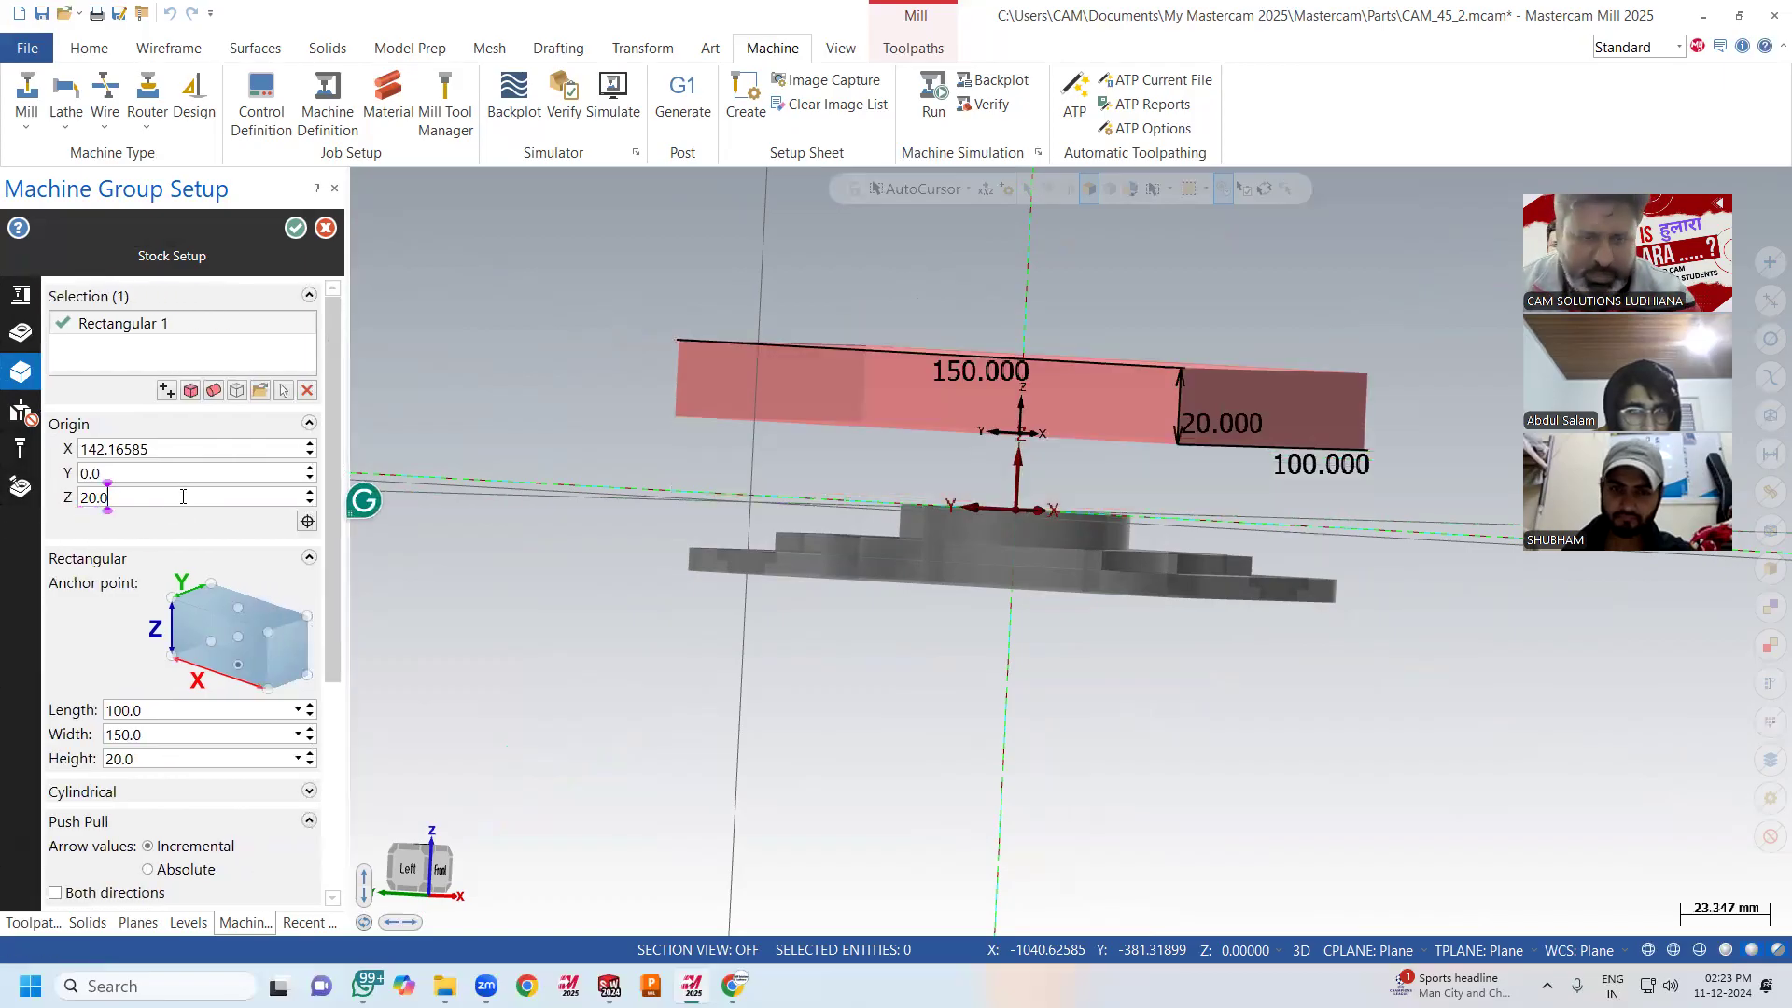
{"action": "left_click", "coordinate": [88, 498]}
{"action": "key", "text": "Left"}
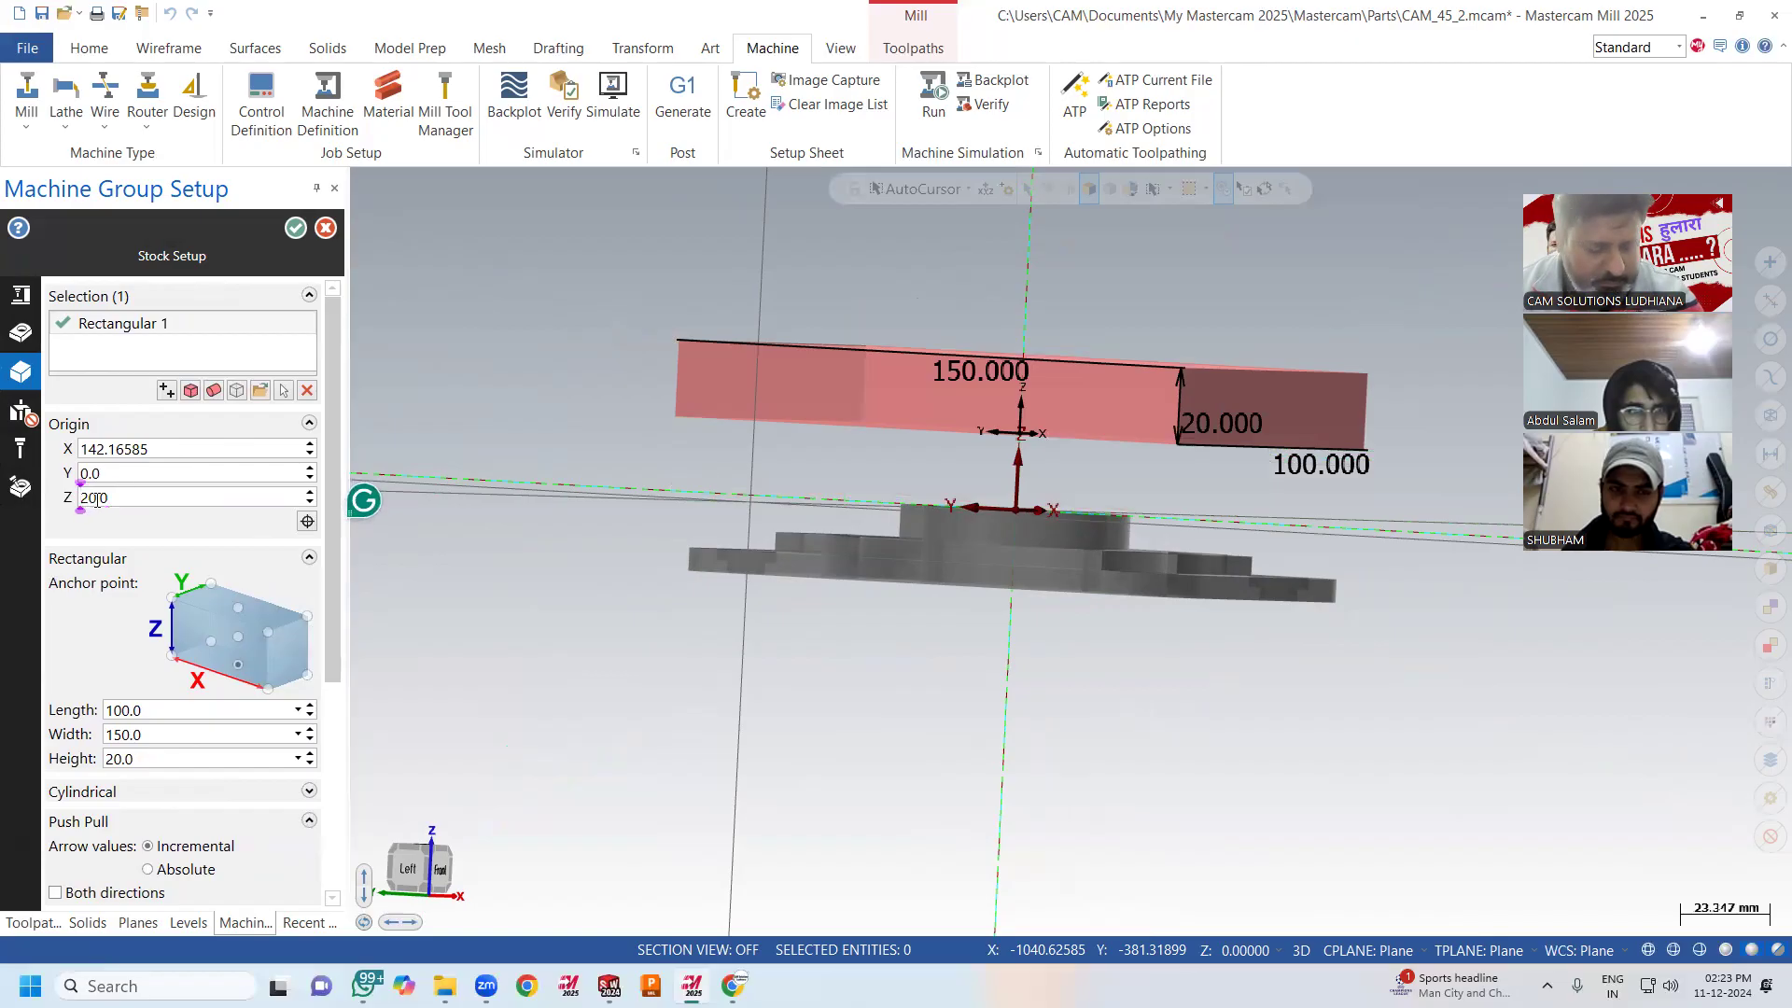
{"action": "type", "text": "-"}
{"action": "key", "text": "Return"}
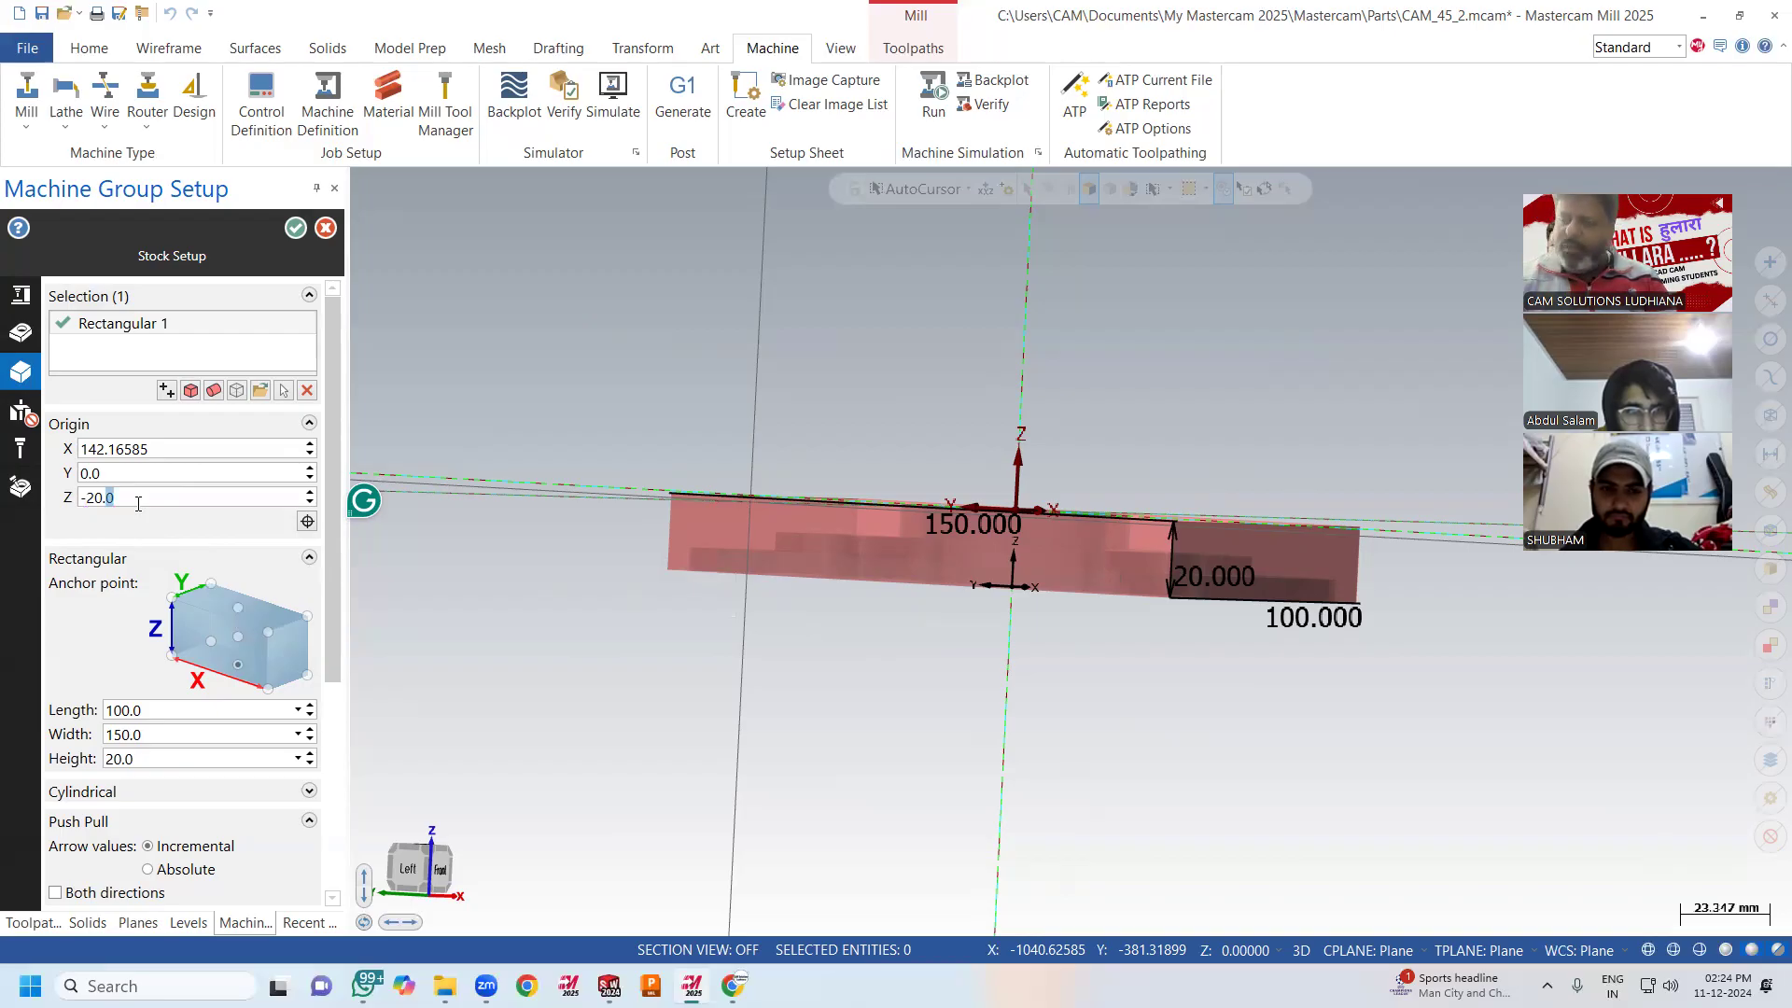
Set the rectangular stock's height to 25 mm and accept the stock setup.
{"action": "left_click", "coordinate": [313, 756]}
{"action": "left_click", "coordinate": [312, 756]}
{"action": "left_click", "coordinate": [313, 756]}
{"action": "left_click_drag", "start_coordinate": [161, 760], "coordinate": [79, 765]}
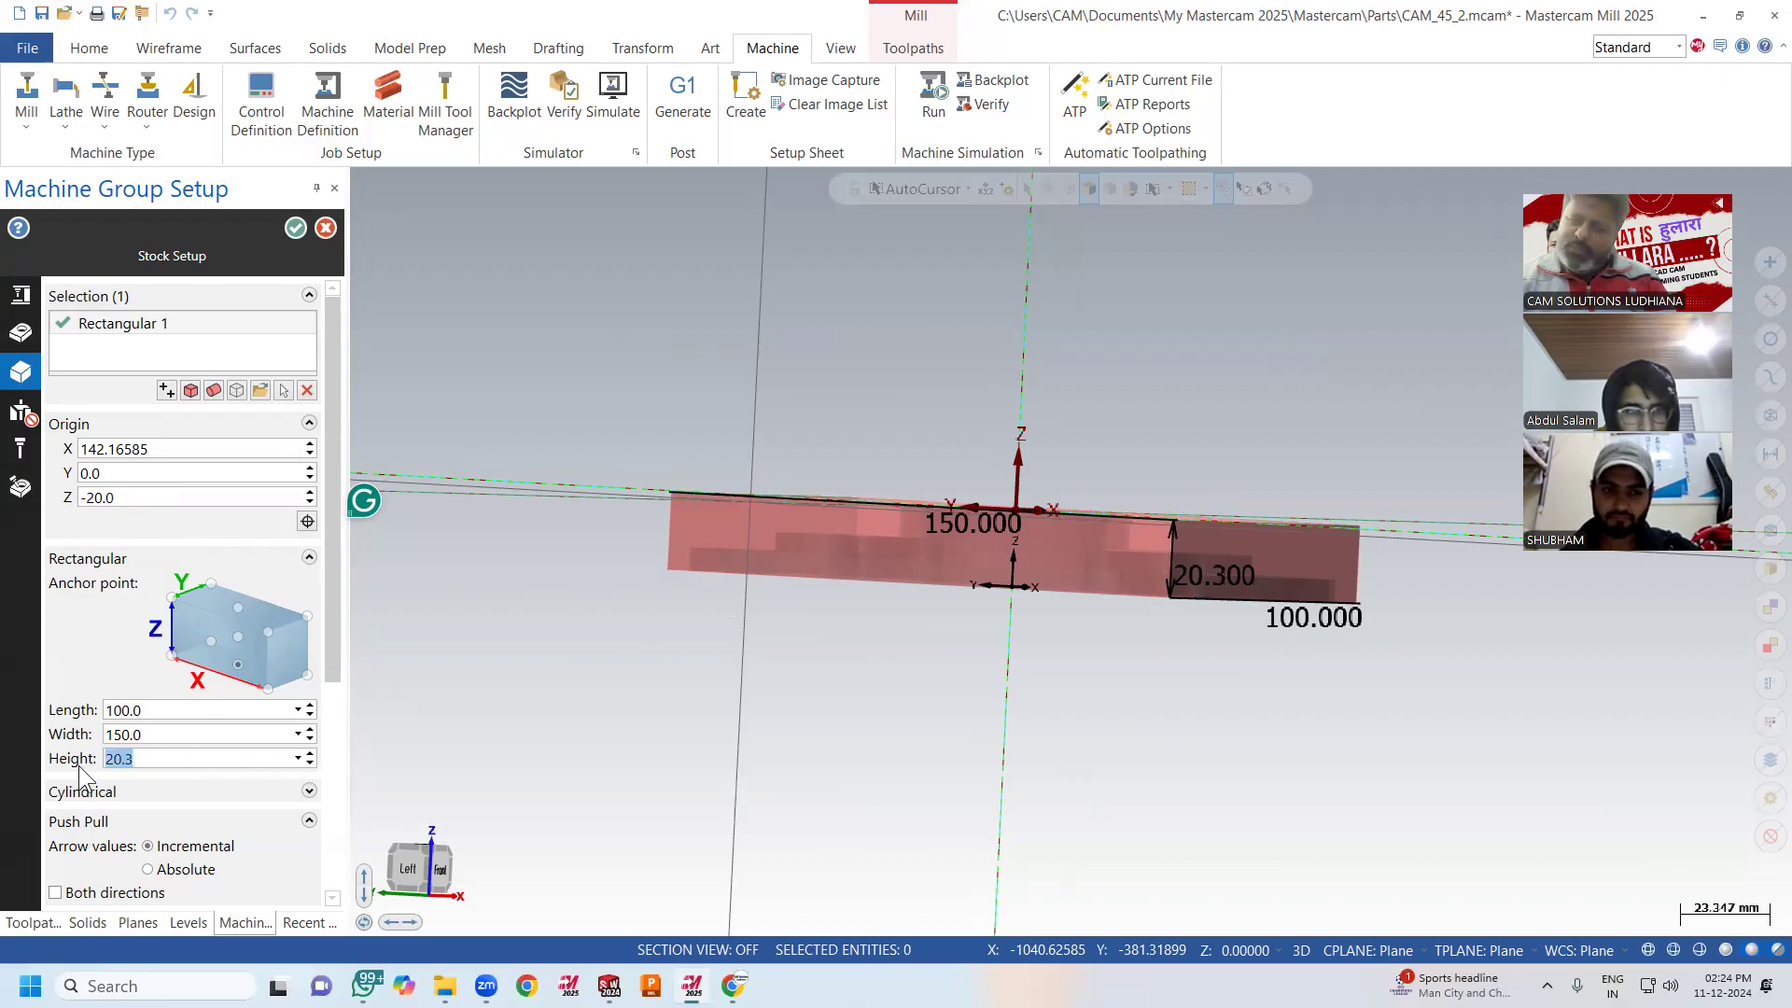
{"action": "type", "text": "25.0"}
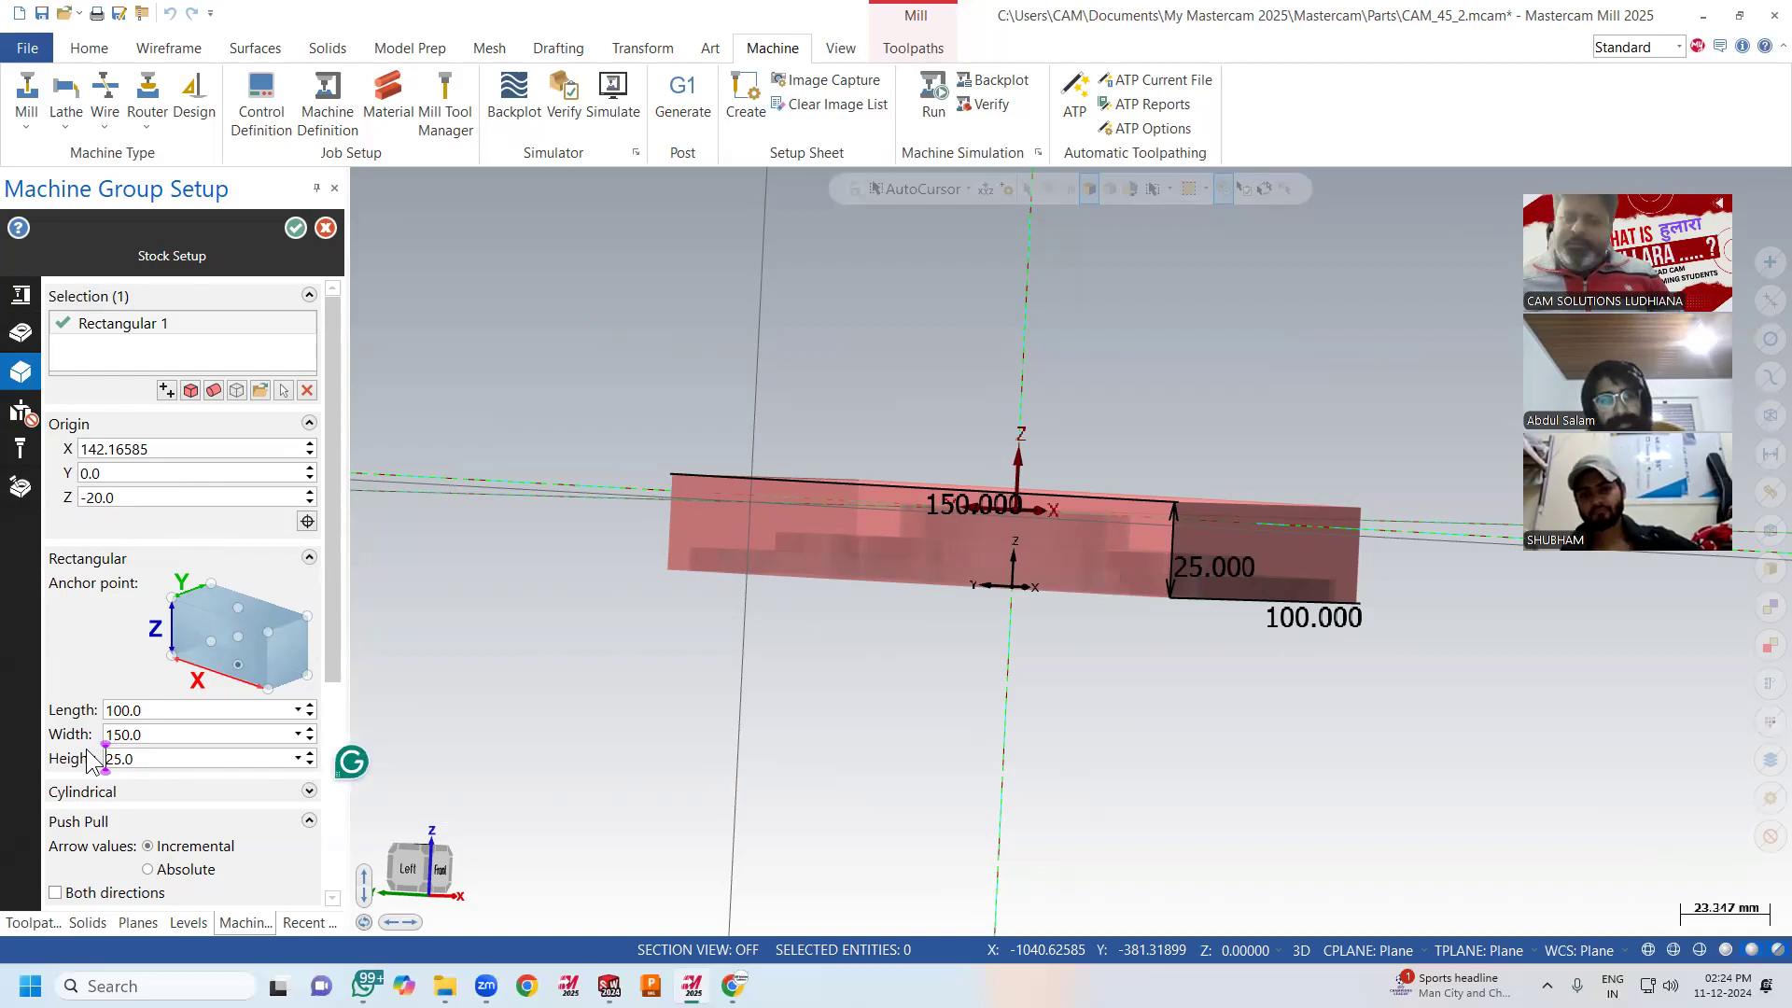
{"action": "left_click", "coordinate": [295, 228]}
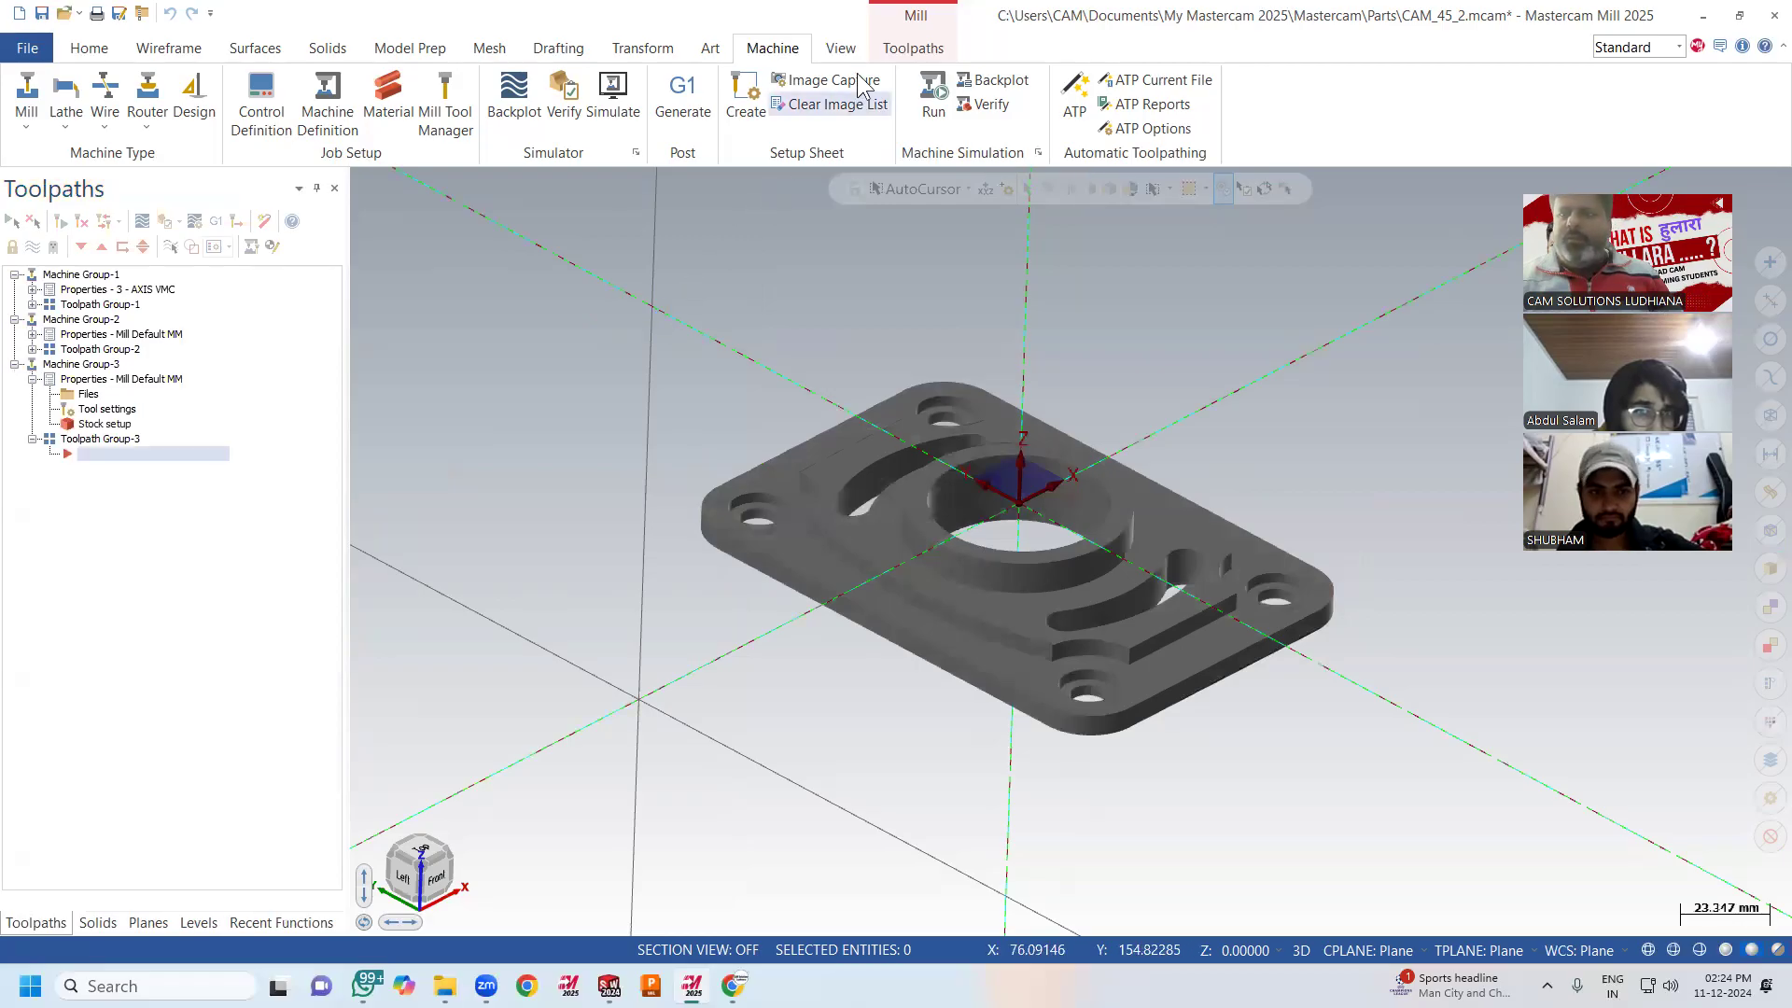
Turn on the stock display so that the stock outline shows around the plate.
{"action": "left_click", "coordinate": [903, 50]}
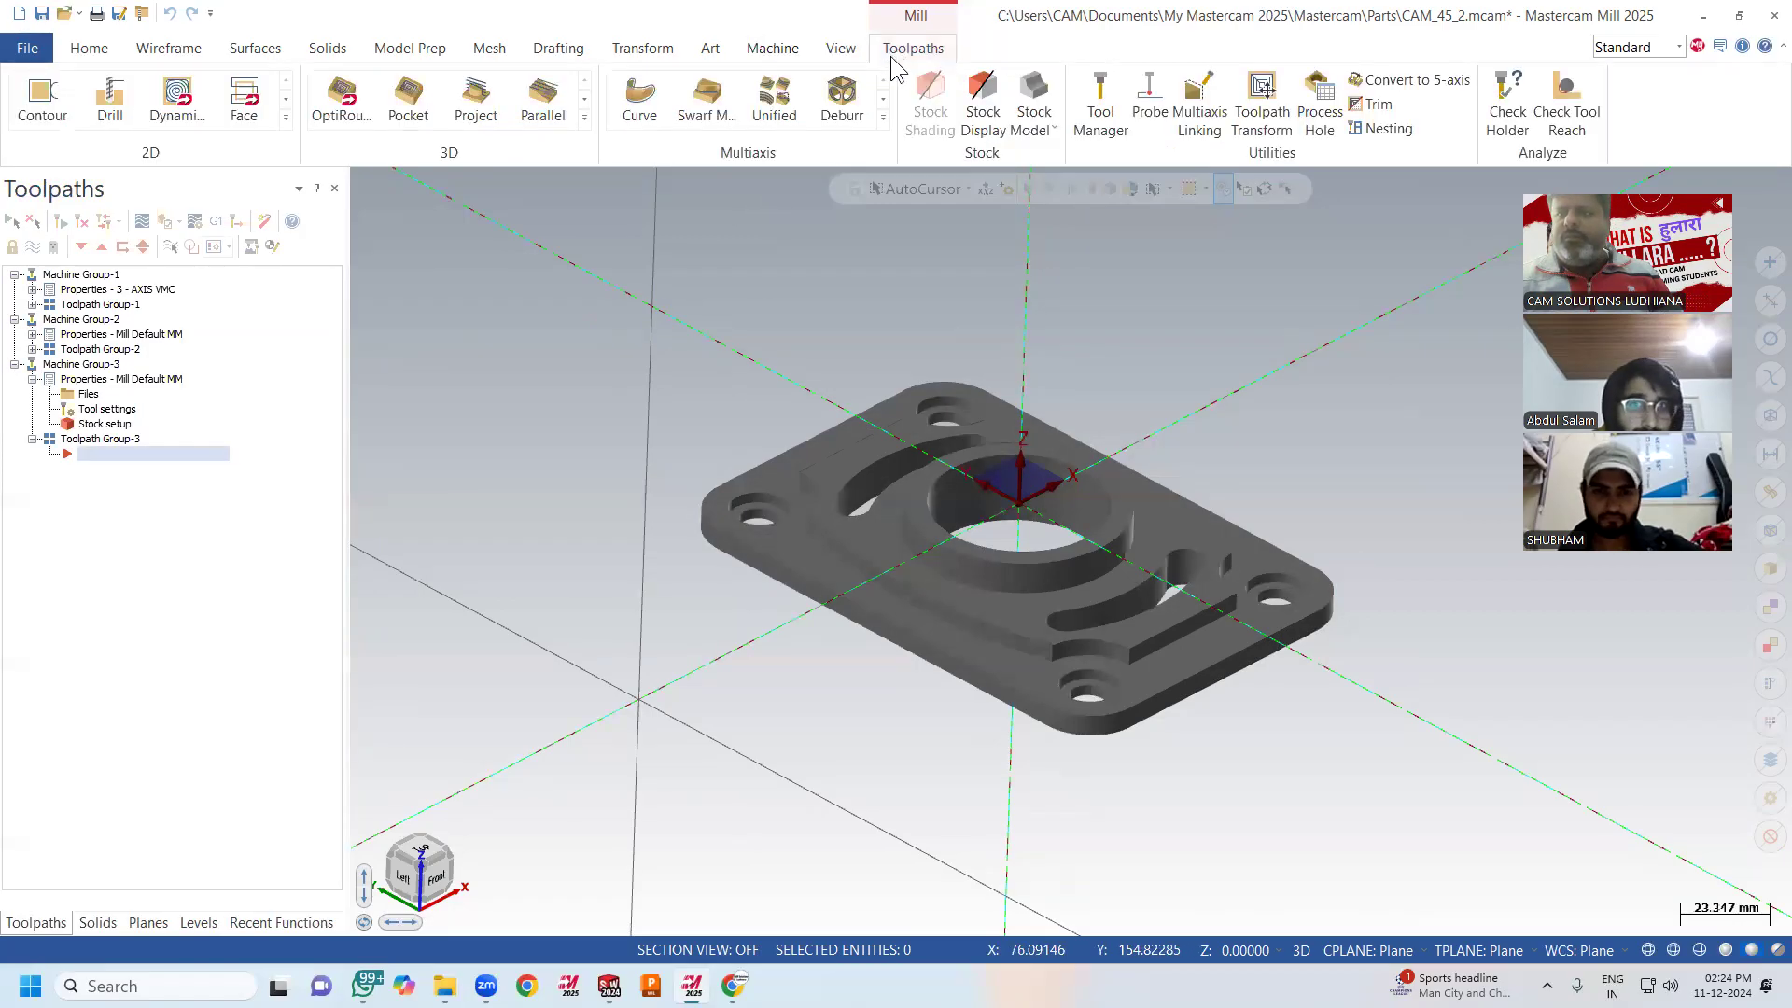
{"action": "left_click", "coordinate": [980, 97]}
{"action": "middle_click_drag", "start_coordinate": [733, 614], "coordinate": [892, 494]}
Examine the plate, stock outline and origin in top, front and rotated views.
{"action": "right_click", "coordinate": [913, 401]}
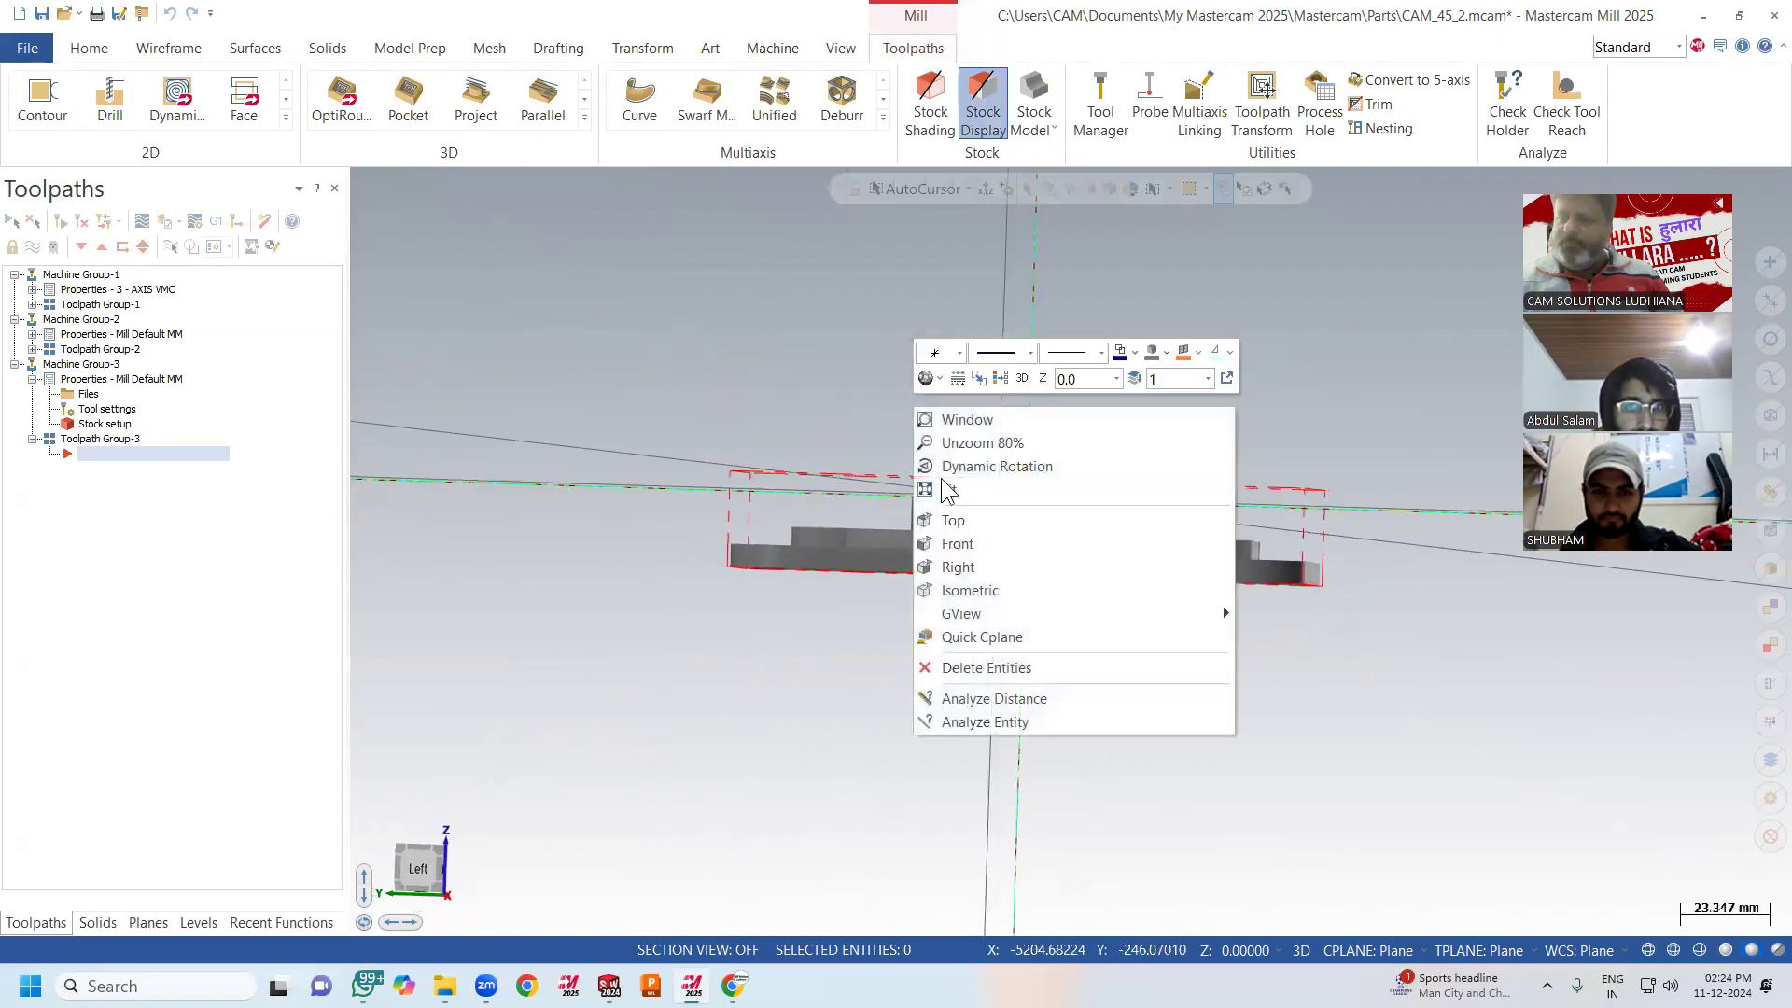
{"action": "left_click", "coordinate": [956, 529]}
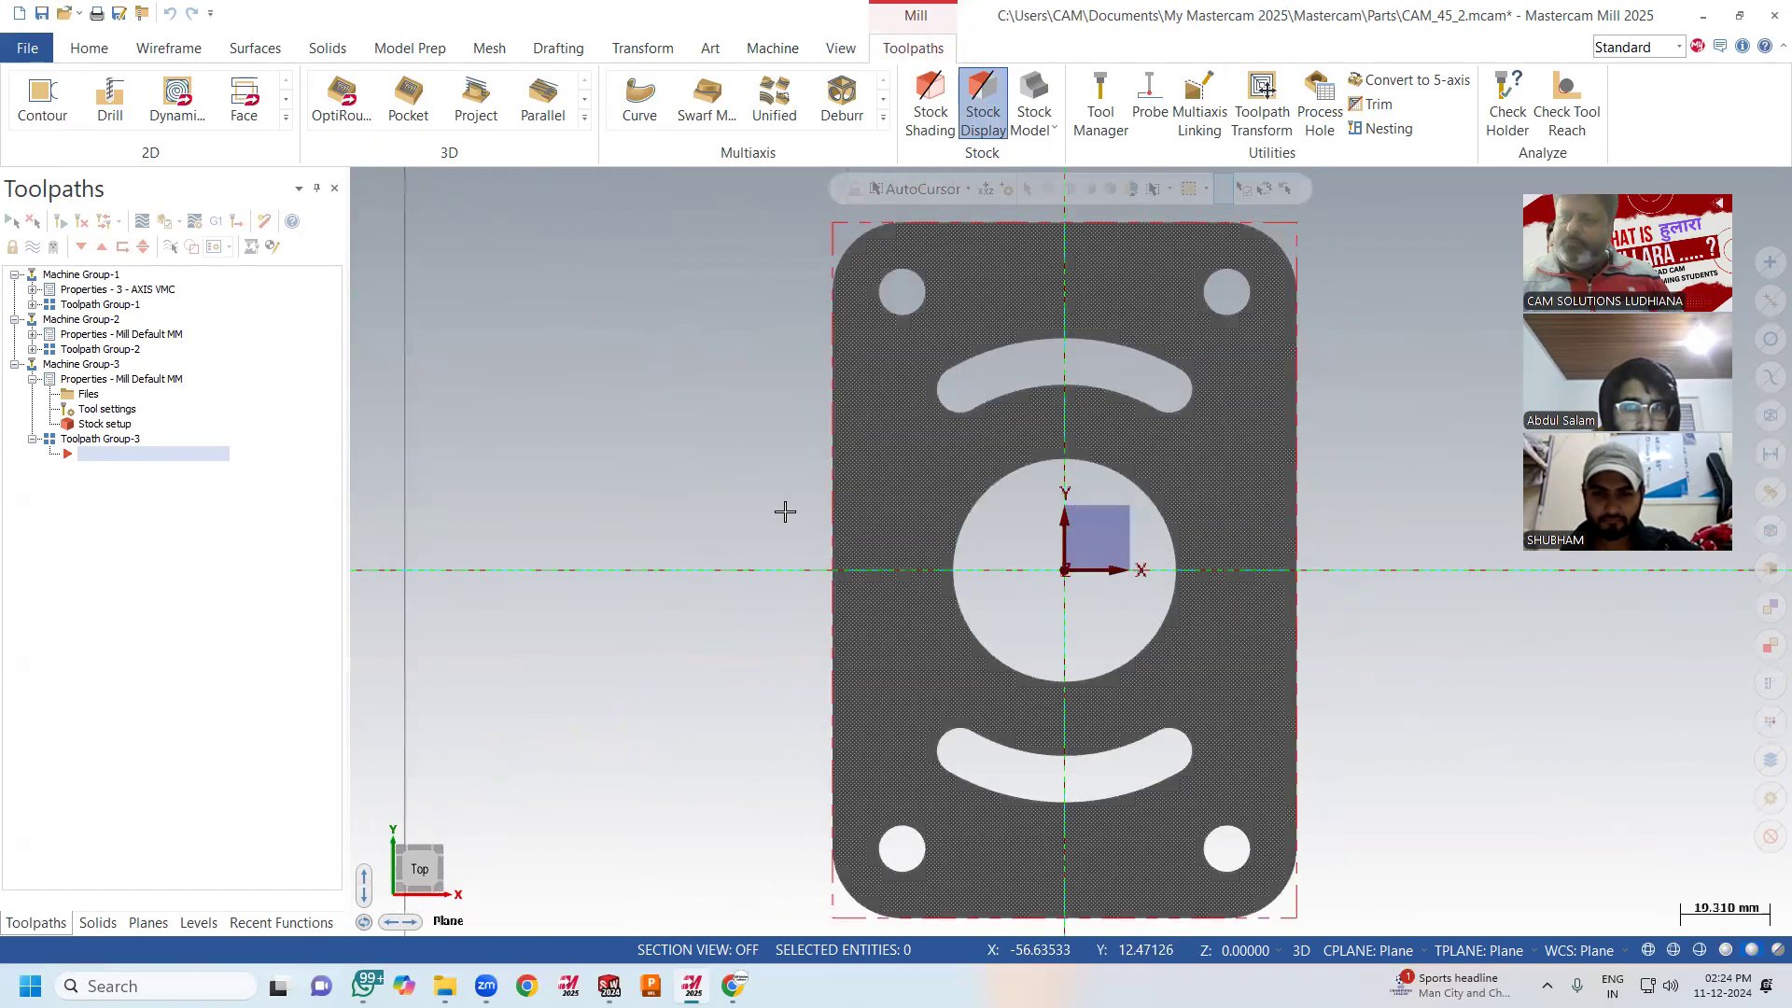
{"action": "right_click", "coordinate": [785, 508]}
{"action": "left_click", "coordinate": [825, 650]}
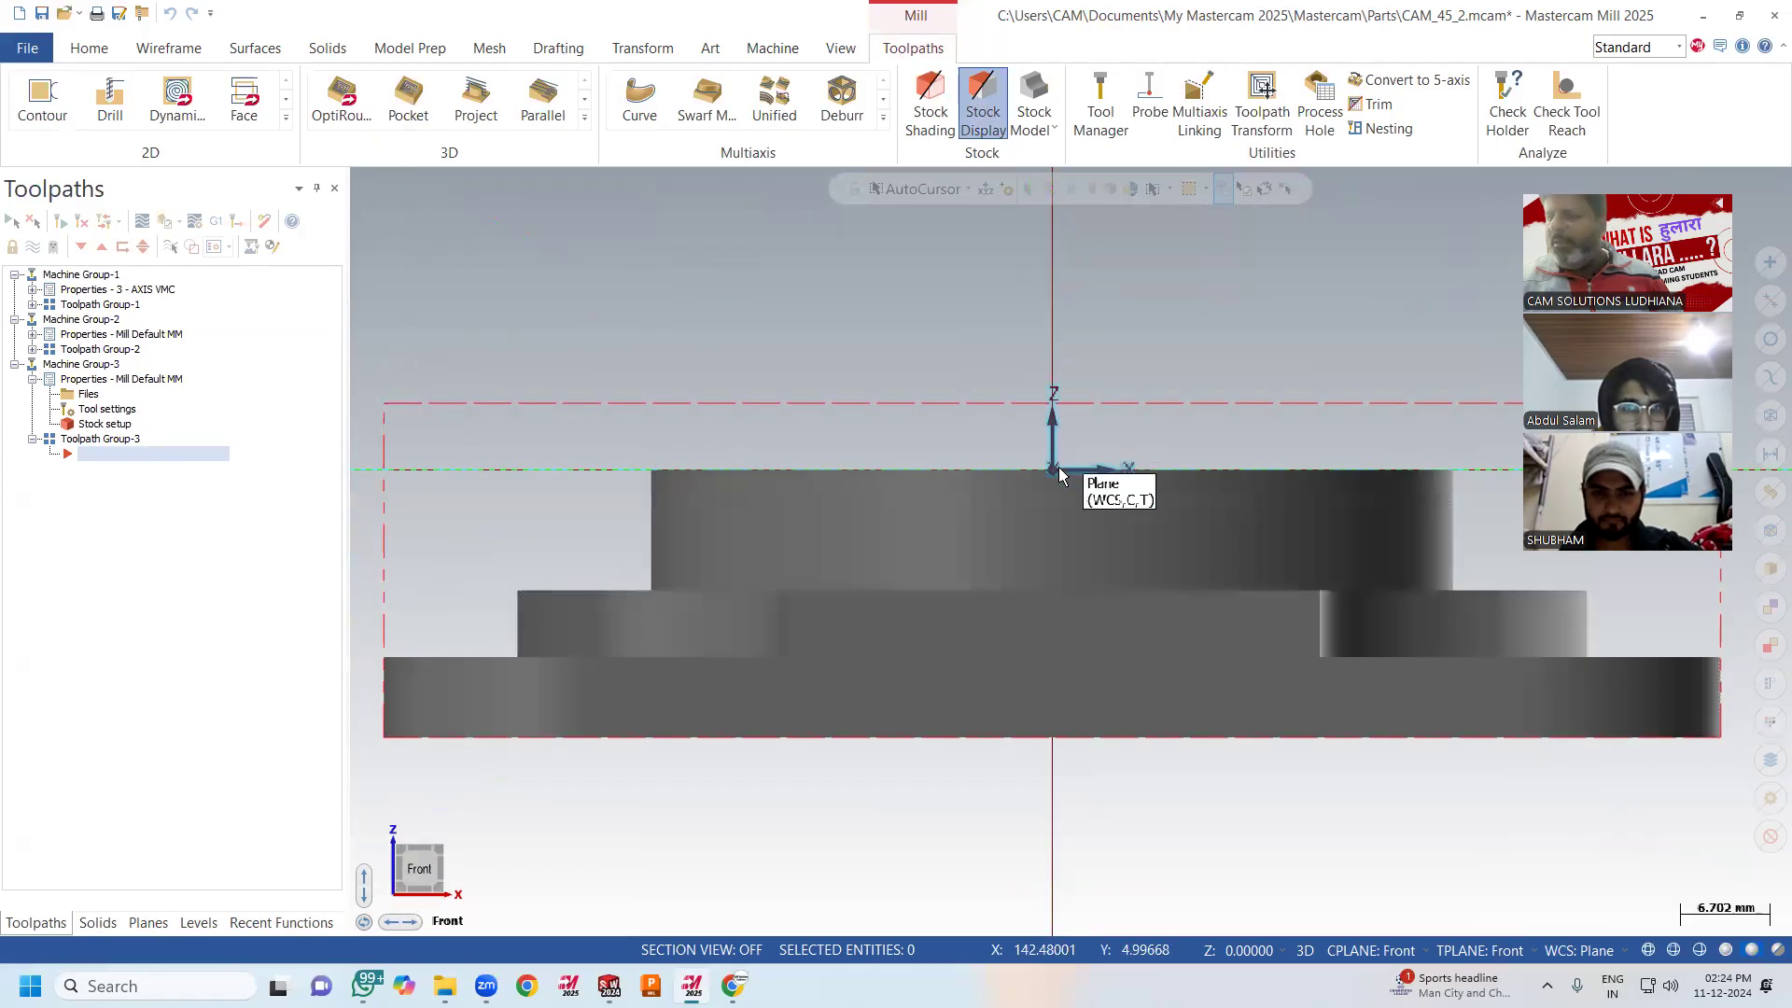
{"action": "scroll", "coordinate": [851, 405], "scroll_direction": "down", "scroll_amount": 3}
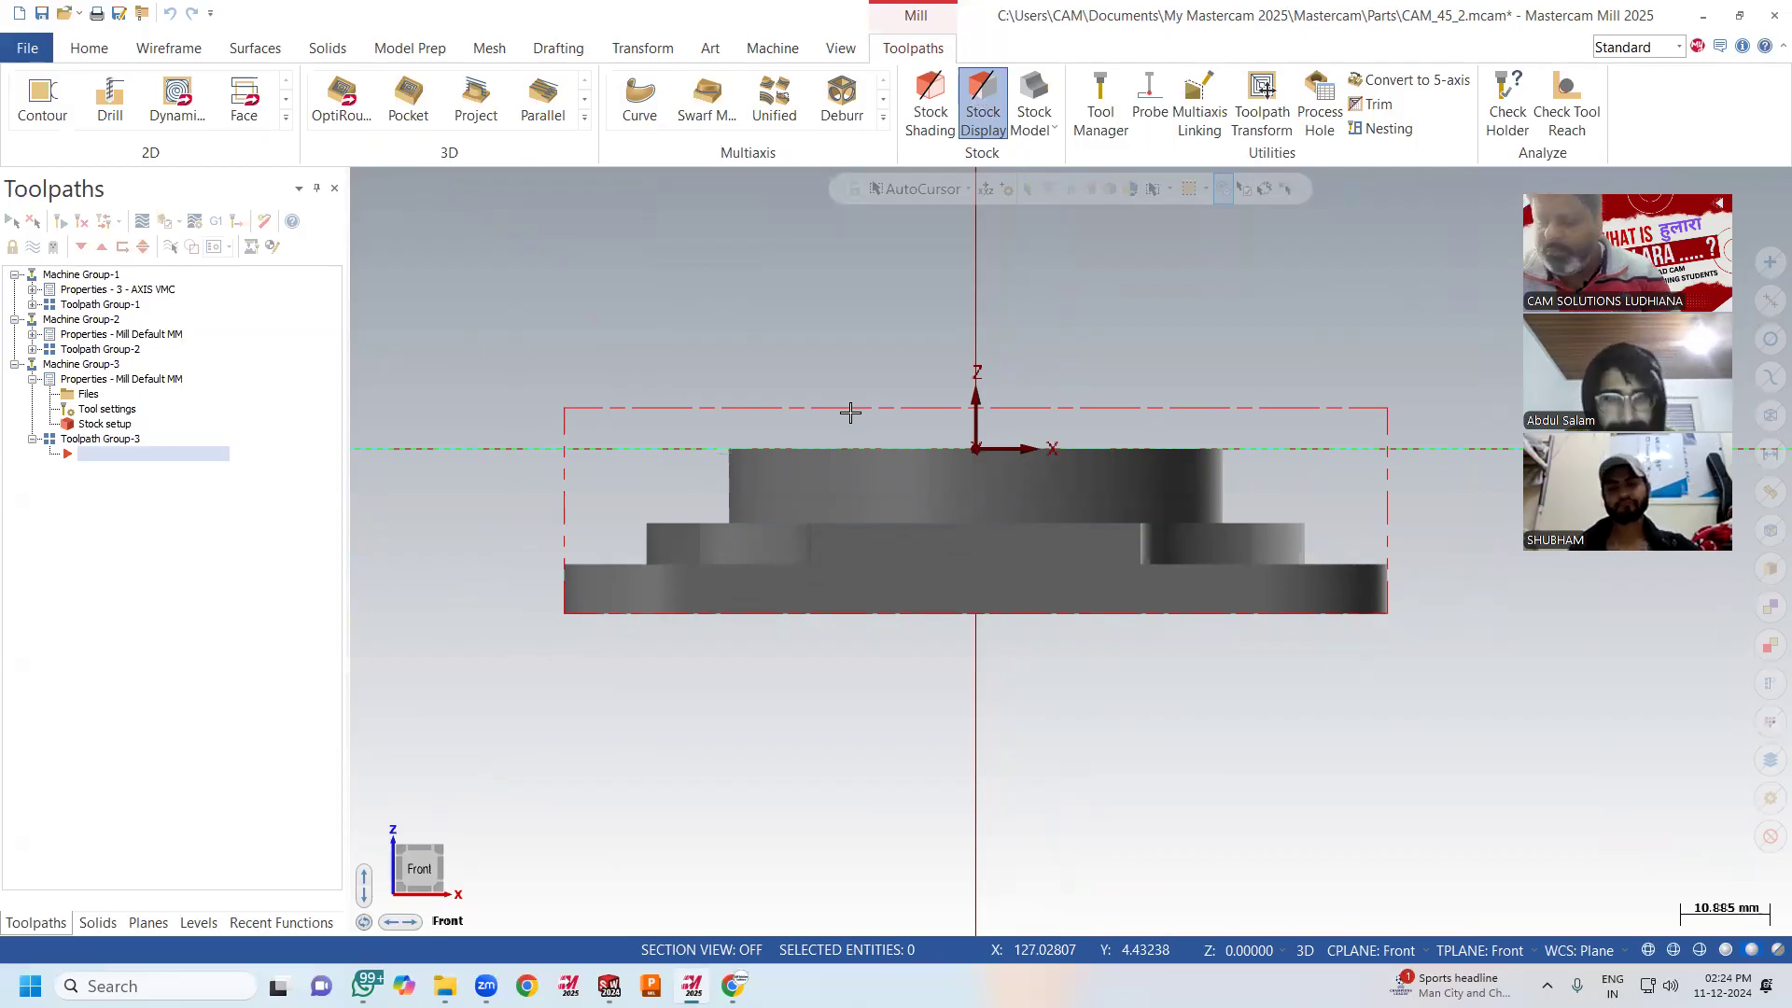
{"action": "mouse_move", "coordinate": [688, 420]}
{"action": "middle_mouse_down"}
{"action": "mouse_move", "coordinate": [651, 380]}
{"action": "mouse_move", "coordinate": [752, 396]}
{"action": "mouse_move", "coordinate": [766, 454]}
{"action": "mouse_move", "coordinate": [778, 429]}
{"action": "mouse_move", "coordinate": [754, 427]}
{"action": "middle_mouse_up"}
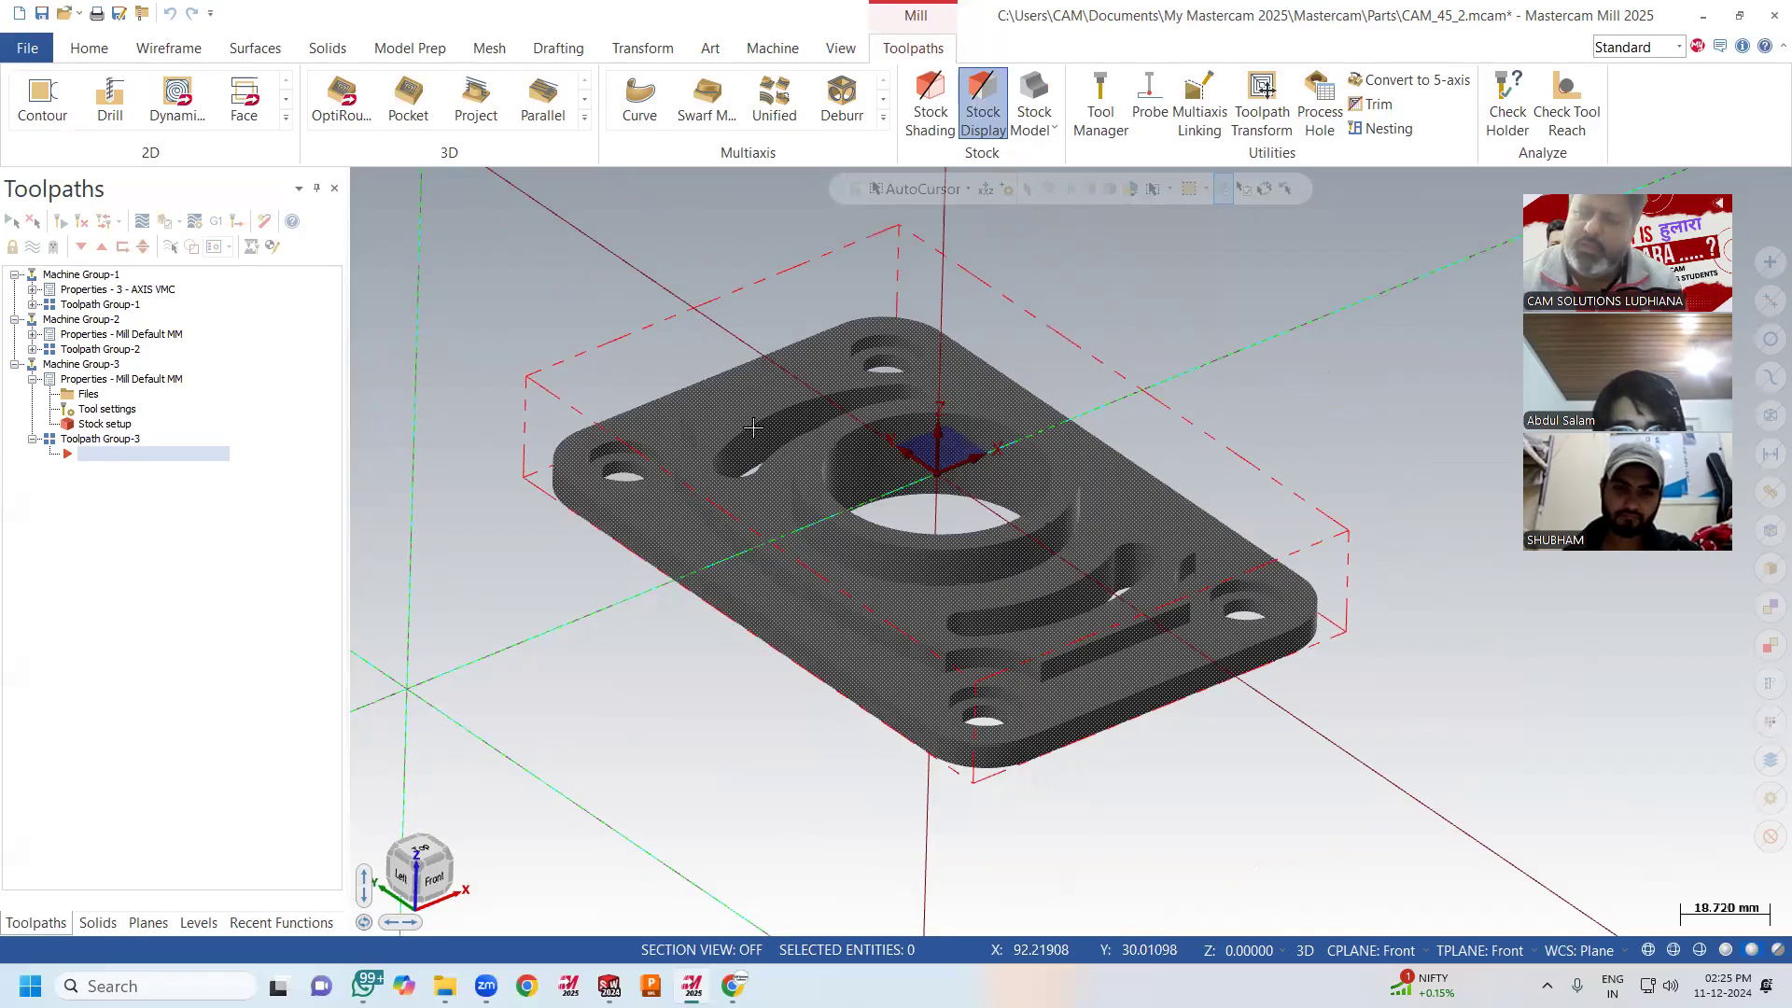
{"action": "right_click", "coordinate": [600, 252]}
{"action": "left_click", "coordinate": [640, 391]}
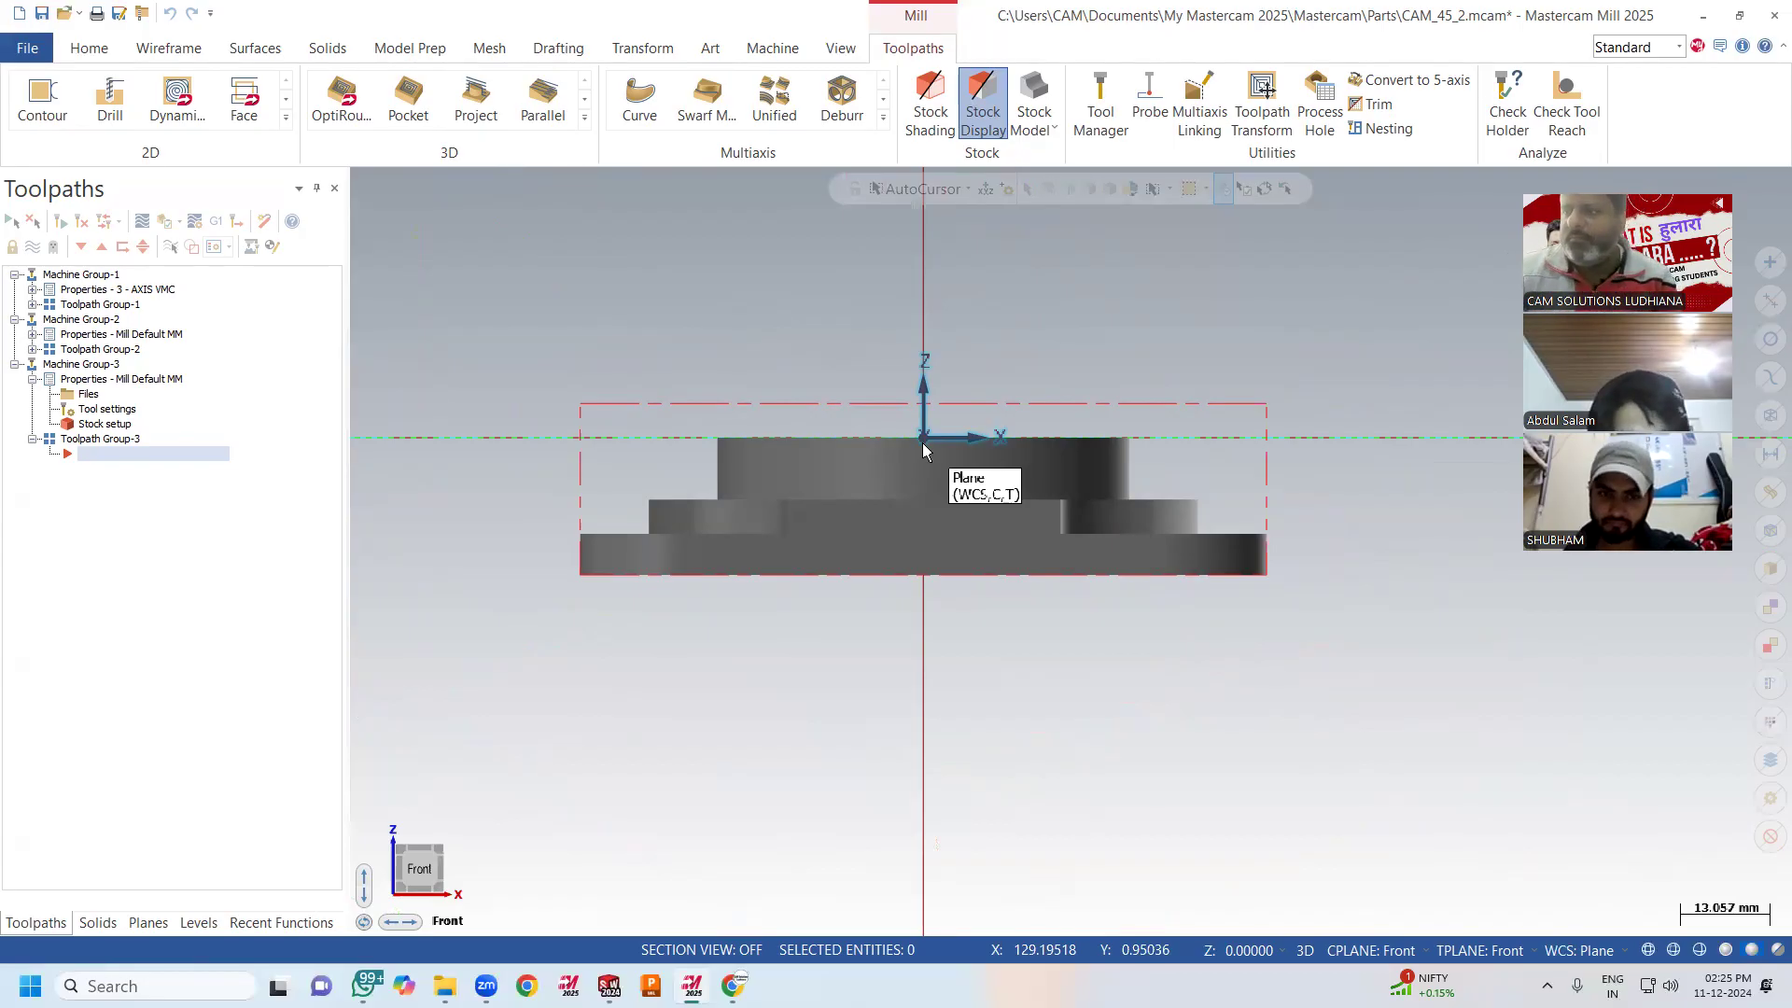
{"action": "mouse_move", "coordinate": [923, 449]}
{"action": "middle_mouse_down"}
{"action": "mouse_move", "coordinate": [760, 348]}
{"action": "mouse_move", "coordinate": [816, 340]}
{"action": "mouse_move", "coordinate": [893, 418]}
{"action": "mouse_move", "coordinate": [878, 396]}
{"action": "middle_mouse_up"}
Start a rectangular bounding box around all shown geometry with its origin at the centre of the lower face.
{"action": "left_click", "coordinate": [89, 49]}
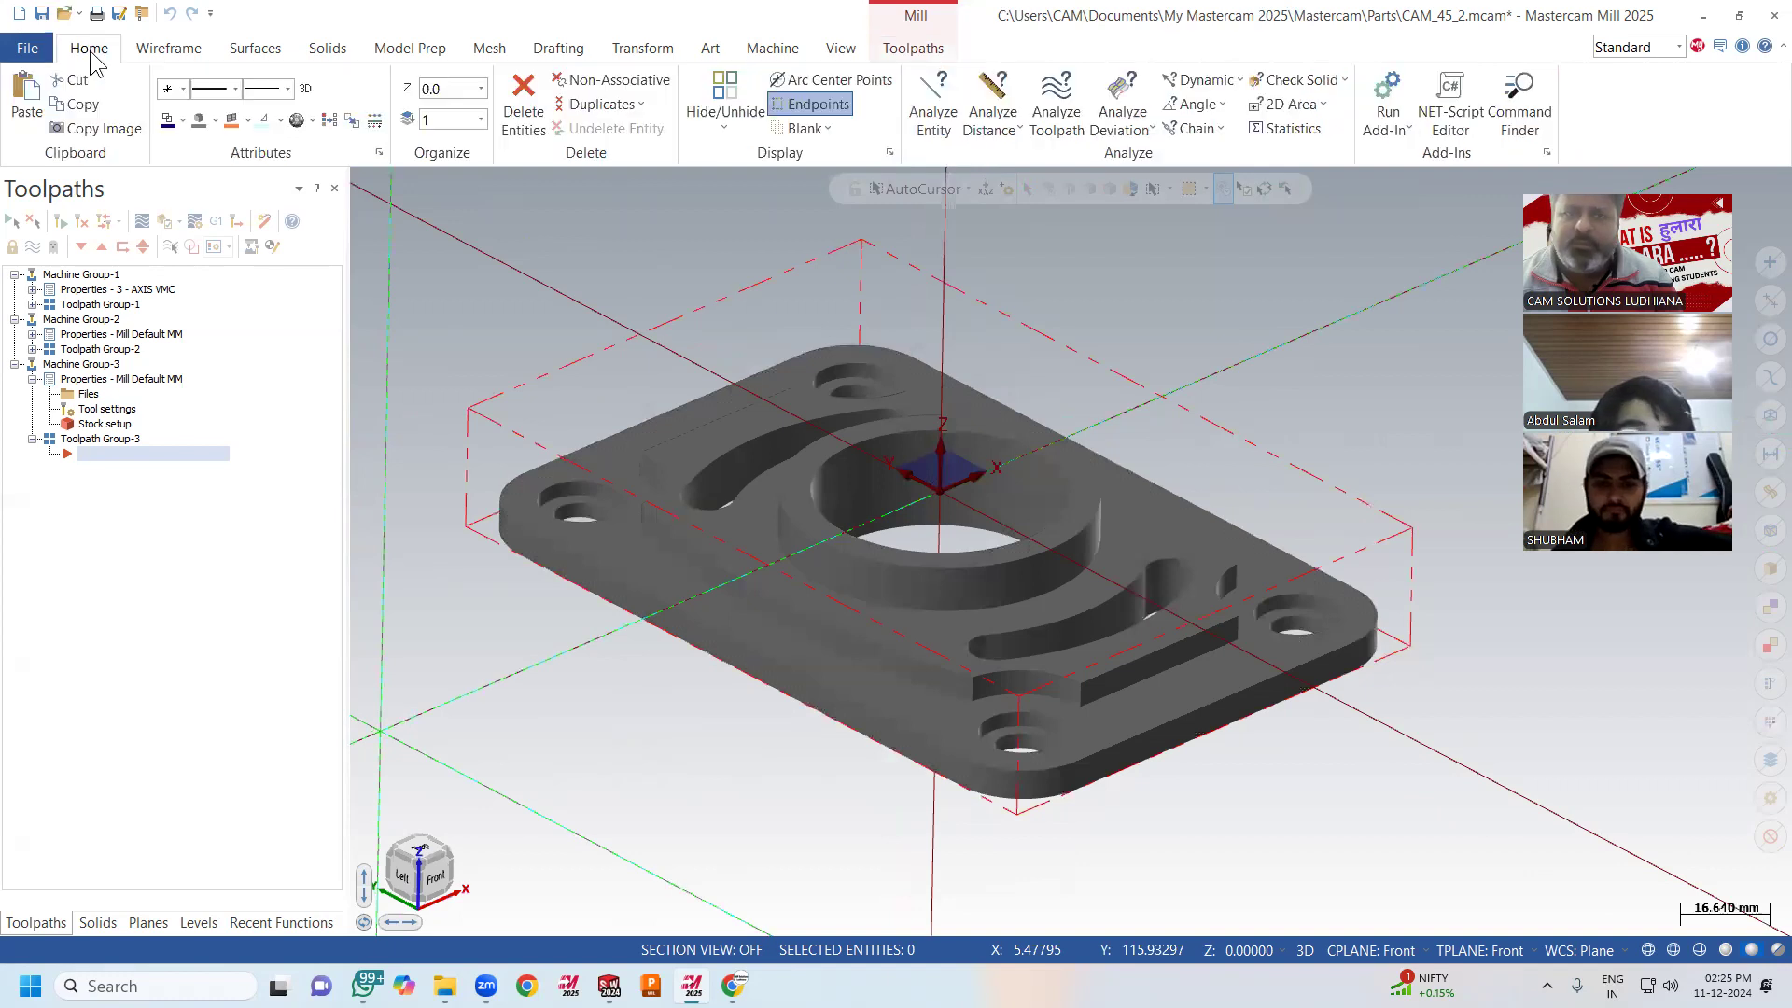
{"action": "left_click", "coordinate": [180, 54]}
{"action": "left_click", "coordinate": [776, 105]}
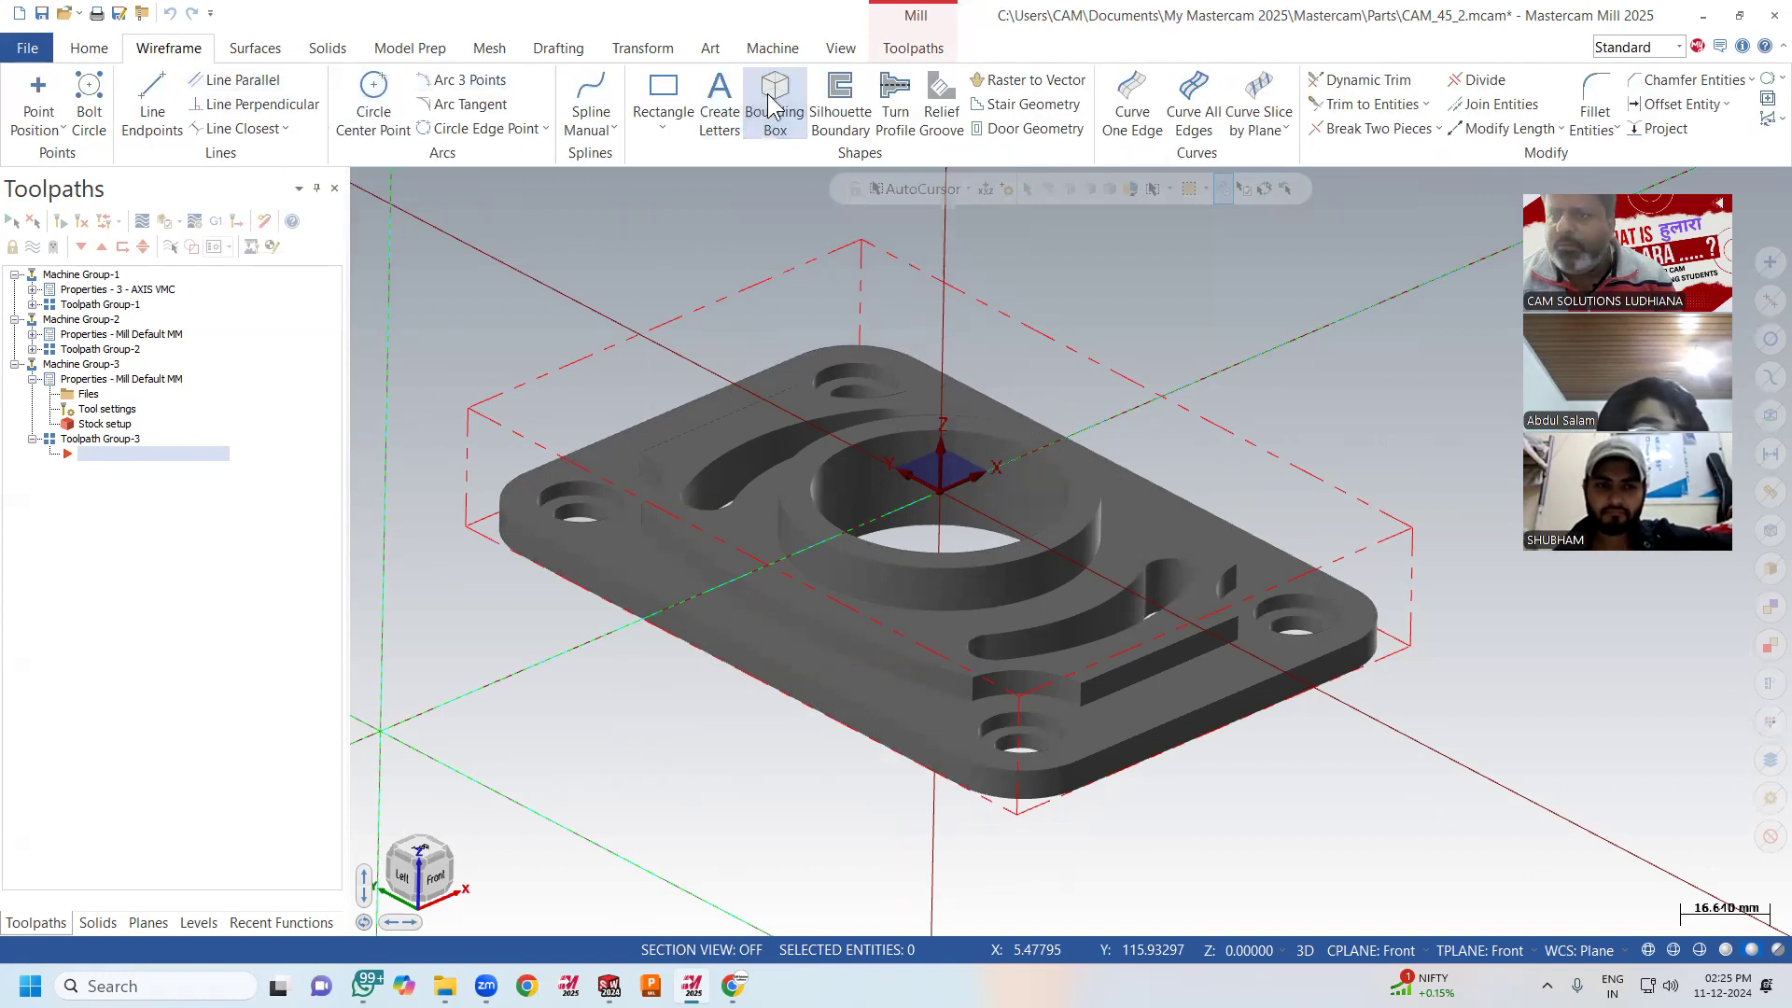
{"action": "middle_click_drag", "start_coordinate": [712, 495], "coordinate": [597, 537]}
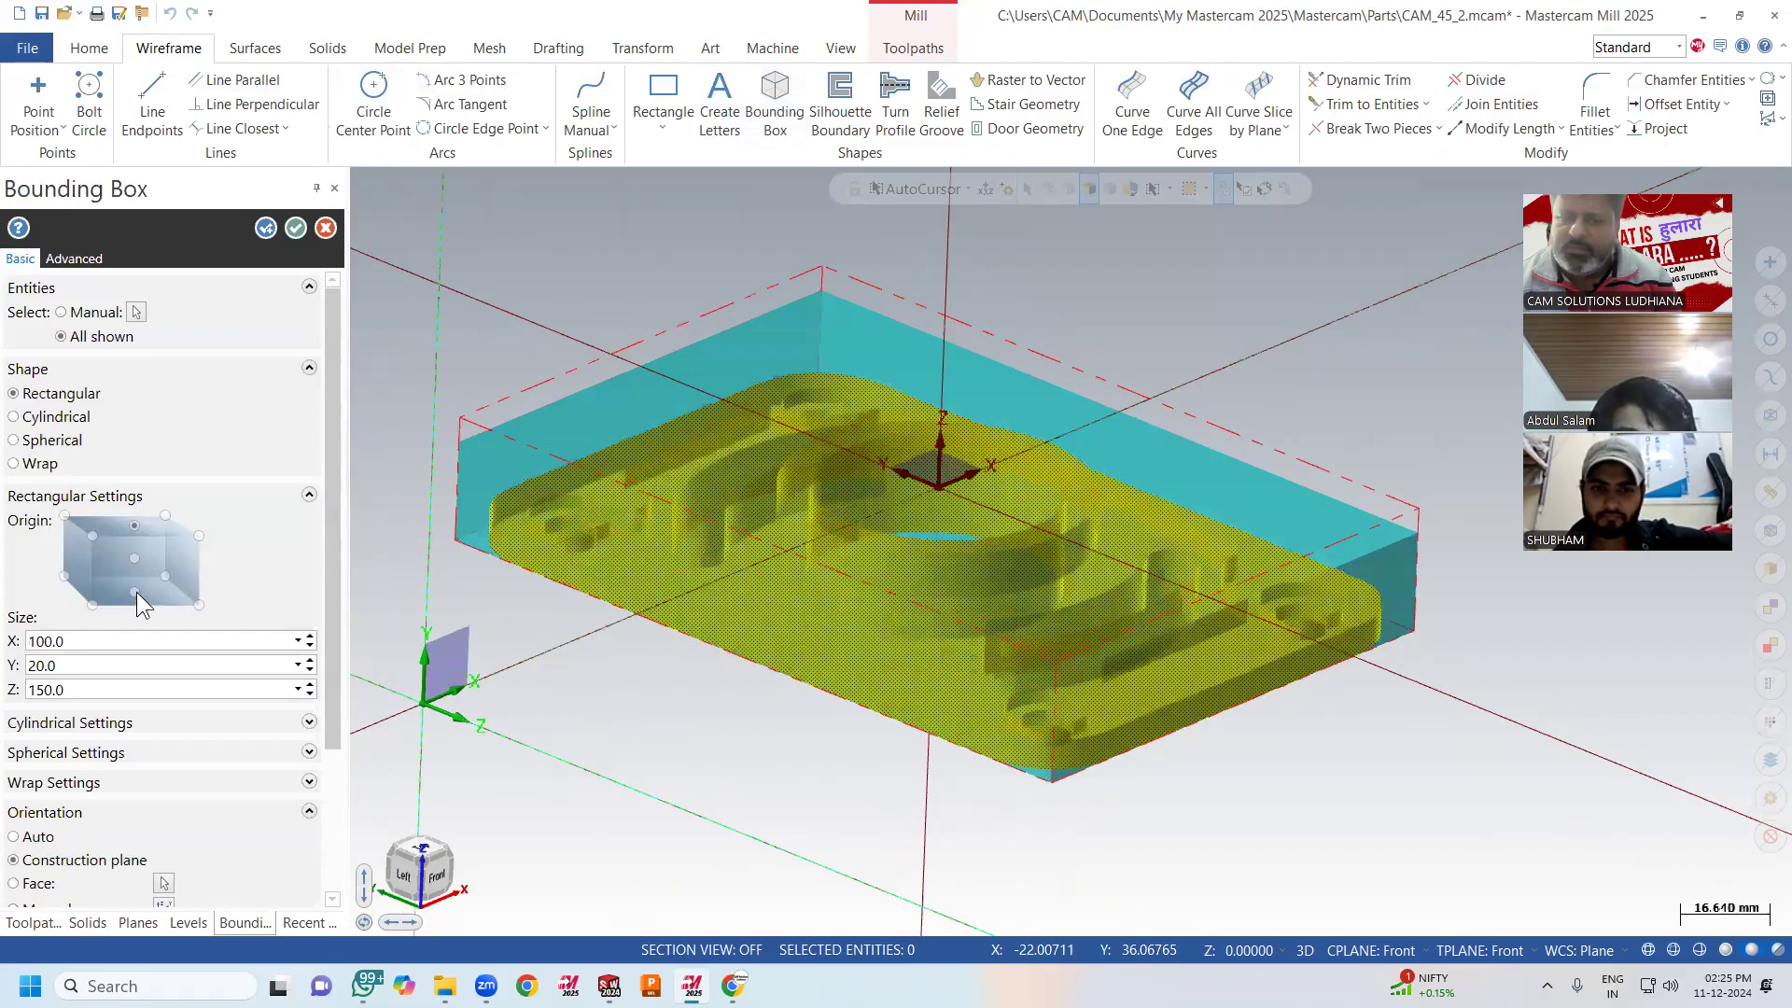
{"action": "left_click", "coordinate": [133, 591]}
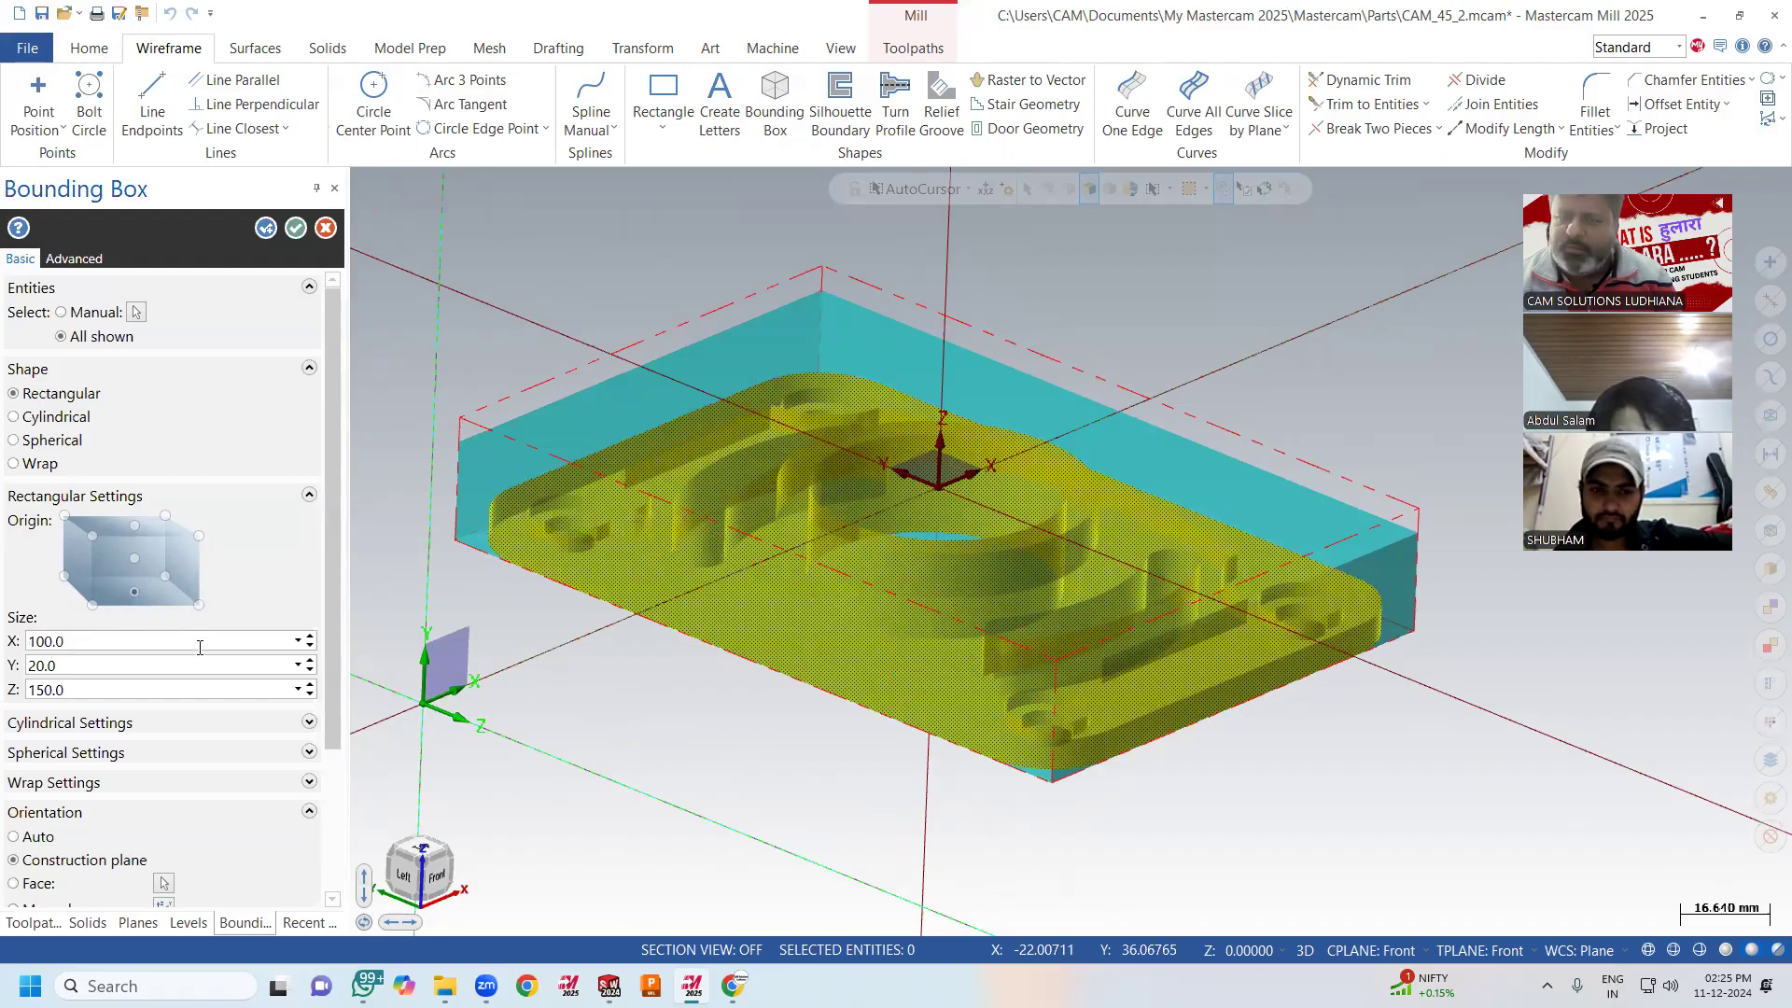
Try increasing the bounding box's Z size in increments and step it back to 150 mm.
{"action": "left_click", "coordinate": [309, 686]}
{"action": "left_click", "coordinate": [310, 686]}
{"action": "left_click", "coordinate": [310, 686]}
{"action": "left_click", "coordinate": [308, 695]}
{"action": "left_click", "coordinate": [309, 696]}
{"action": "left_click", "coordinate": [309, 695]}
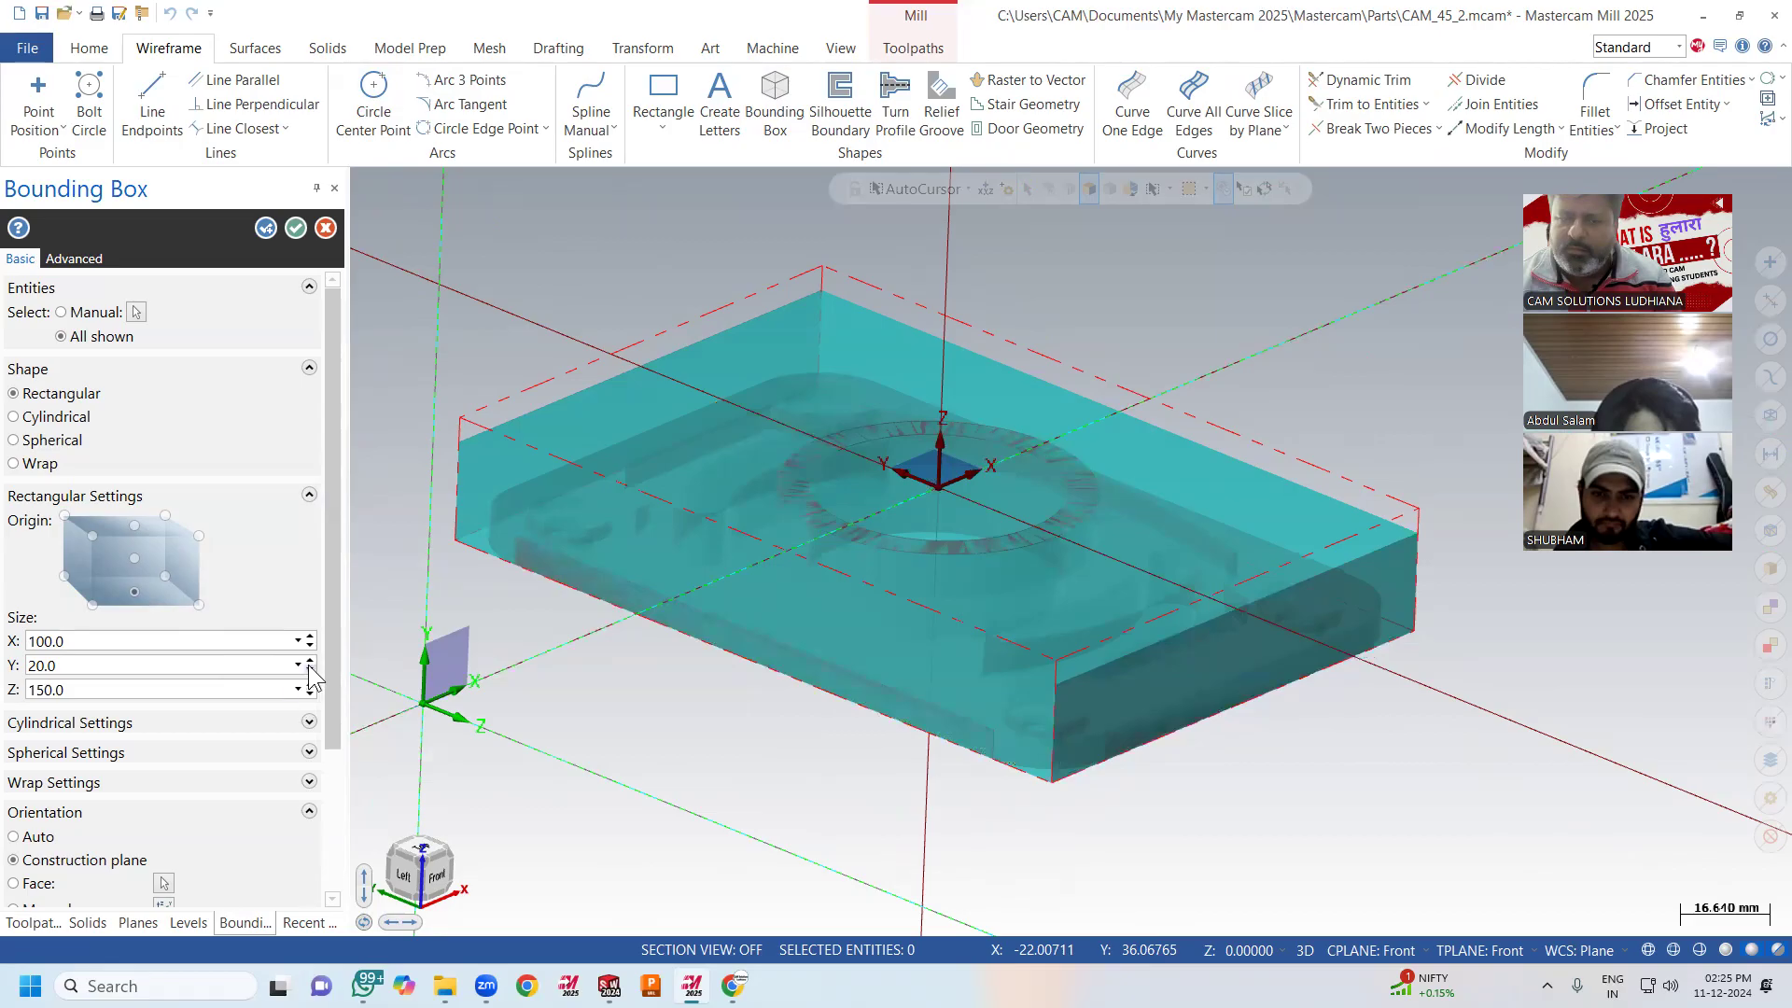
Try increasing the bounding box's Y size in increments and step it back to 20 mm.
{"action": "left_click", "coordinate": [310, 662]}
{"action": "left_click", "coordinate": [310, 661]}
{"action": "left_click", "coordinate": [310, 662]}
{"action": "left_click", "coordinate": [310, 662]}
{"action": "left_click", "coordinate": [310, 662]}
{"action": "left_click", "coordinate": [310, 662]}
{"action": "left_click", "coordinate": [310, 662]}
{"action": "left_click", "coordinate": [309, 662]}
{"action": "left_click", "coordinate": [309, 670]}
{"action": "left_click", "coordinate": [309, 670]}
{"action": "left_click", "coordinate": [309, 670]}
{"action": "left_click", "coordinate": [309, 670]}
{"action": "left_click", "coordinate": [309, 670]}
{"action": "left_click", "coordinate": [309, 670]}
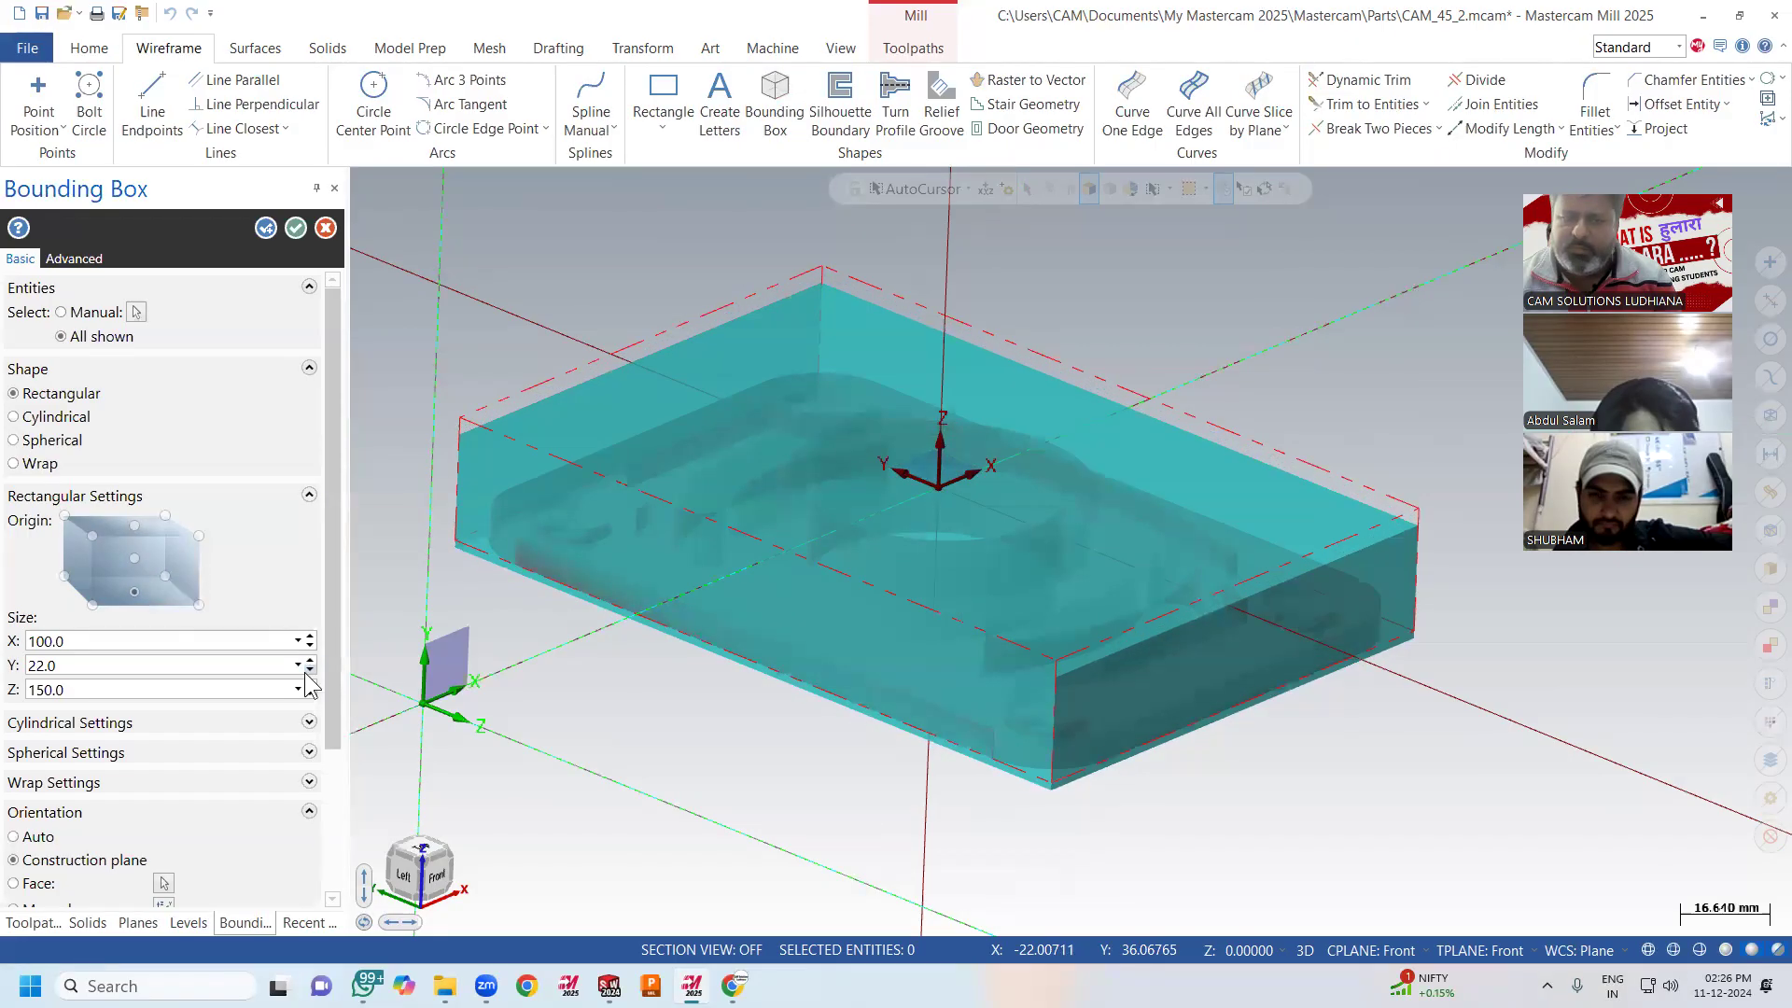
{"action": "left_click", "coordinate": [309, 670]}
{"action": "left_click", "coordinate": [308, 670]}
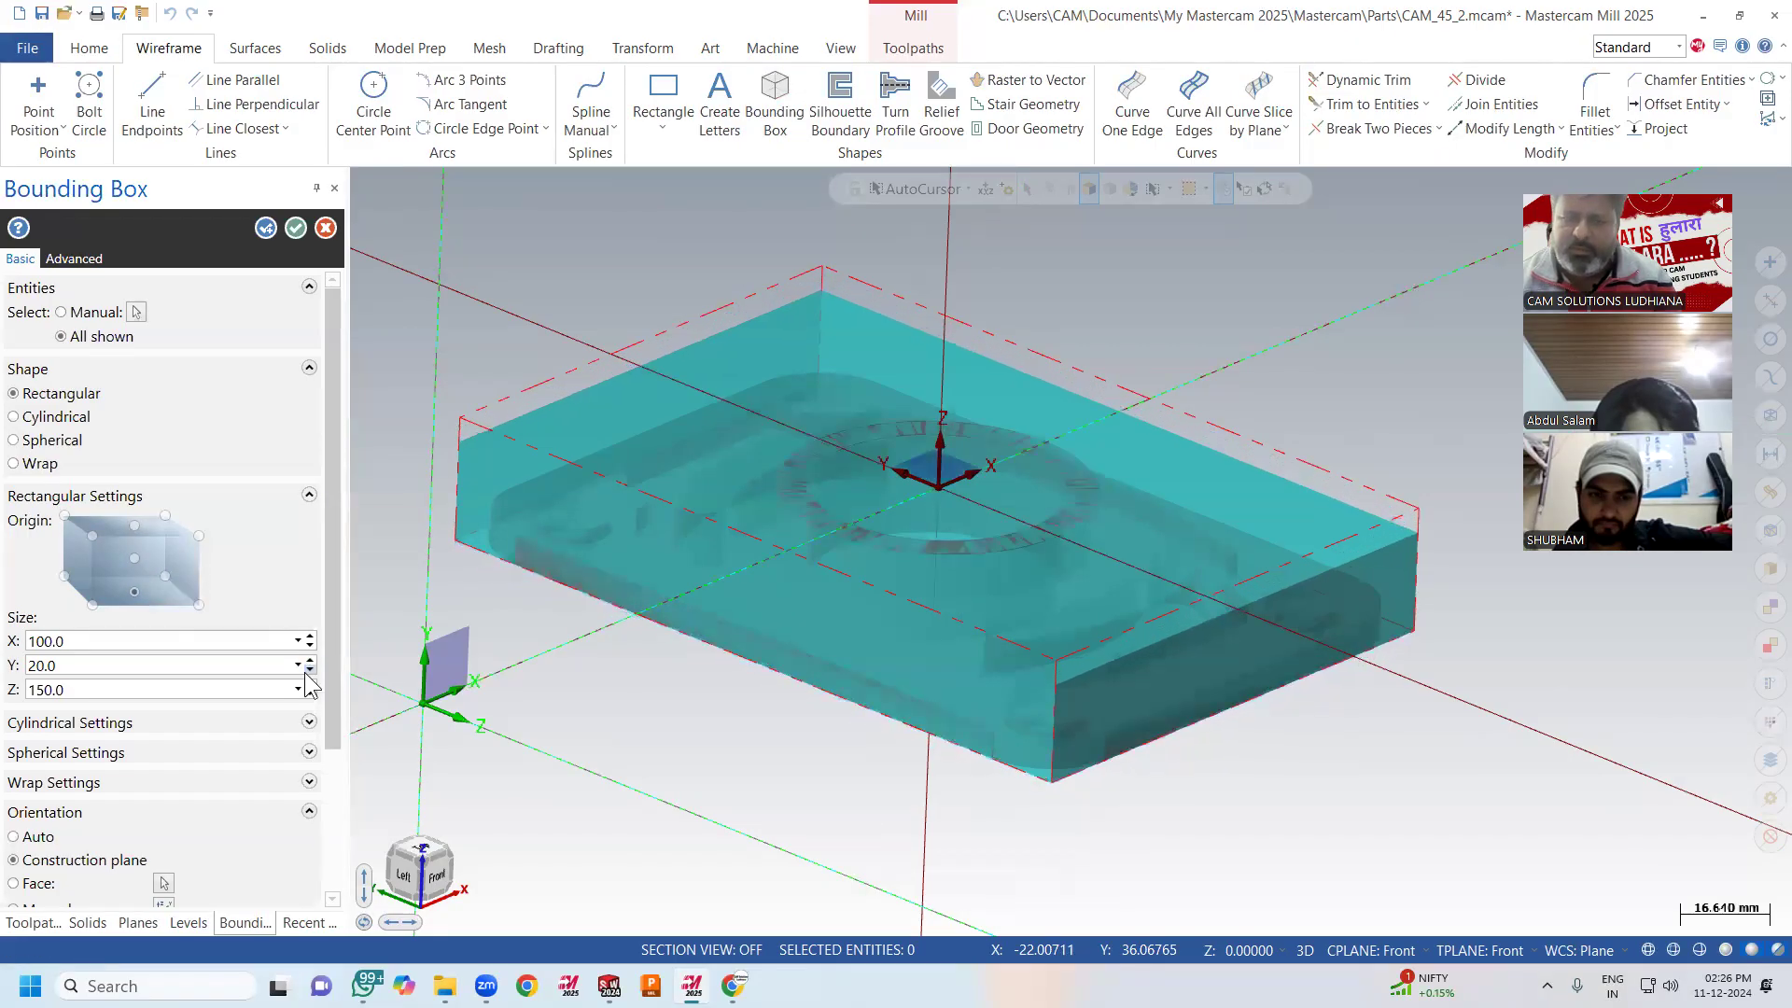
Try the Auto orientation for the bounding box and select its Z size for editing.
{"action": "mouse_move", "coordinate": [332, 638]}
{"action": "left_mouse_down"}
{"action": "mouse_move", "coordinate": [331, 788]}
{"action": "mouse_move", "coordinate": [332, 670]}
{"action": "left_mouse_up"}
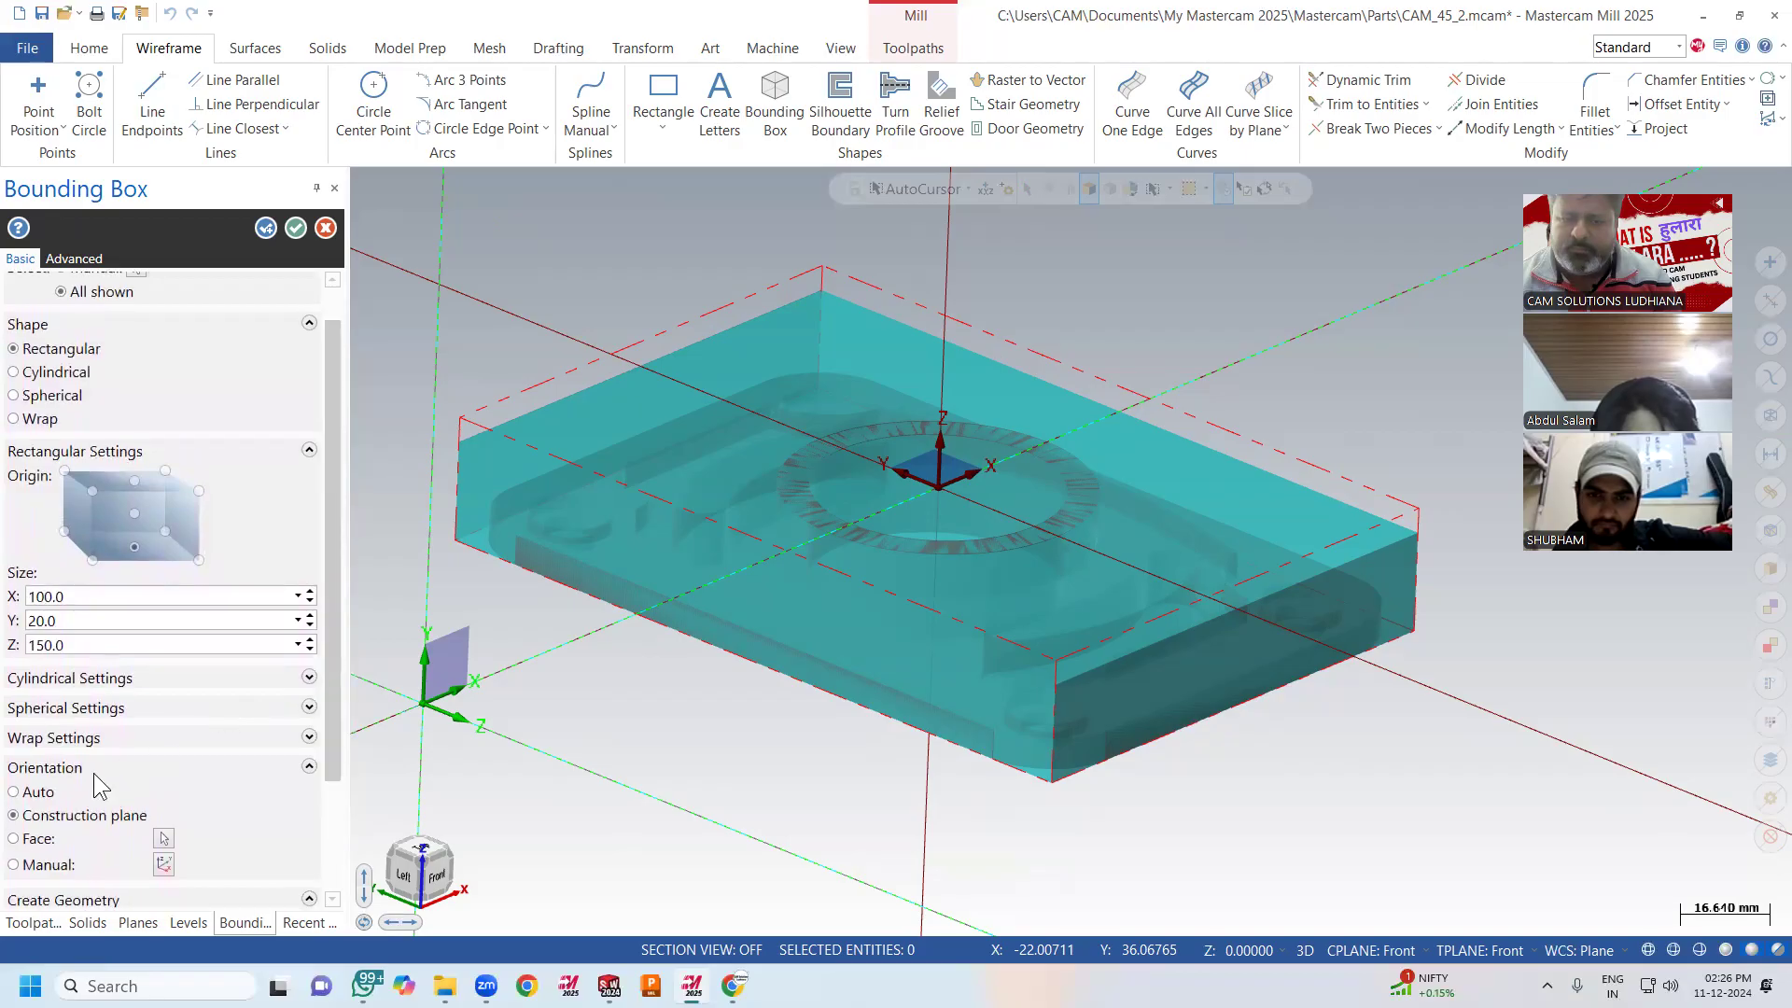
{"action": "left_click", "coordinate": [47, 792]}
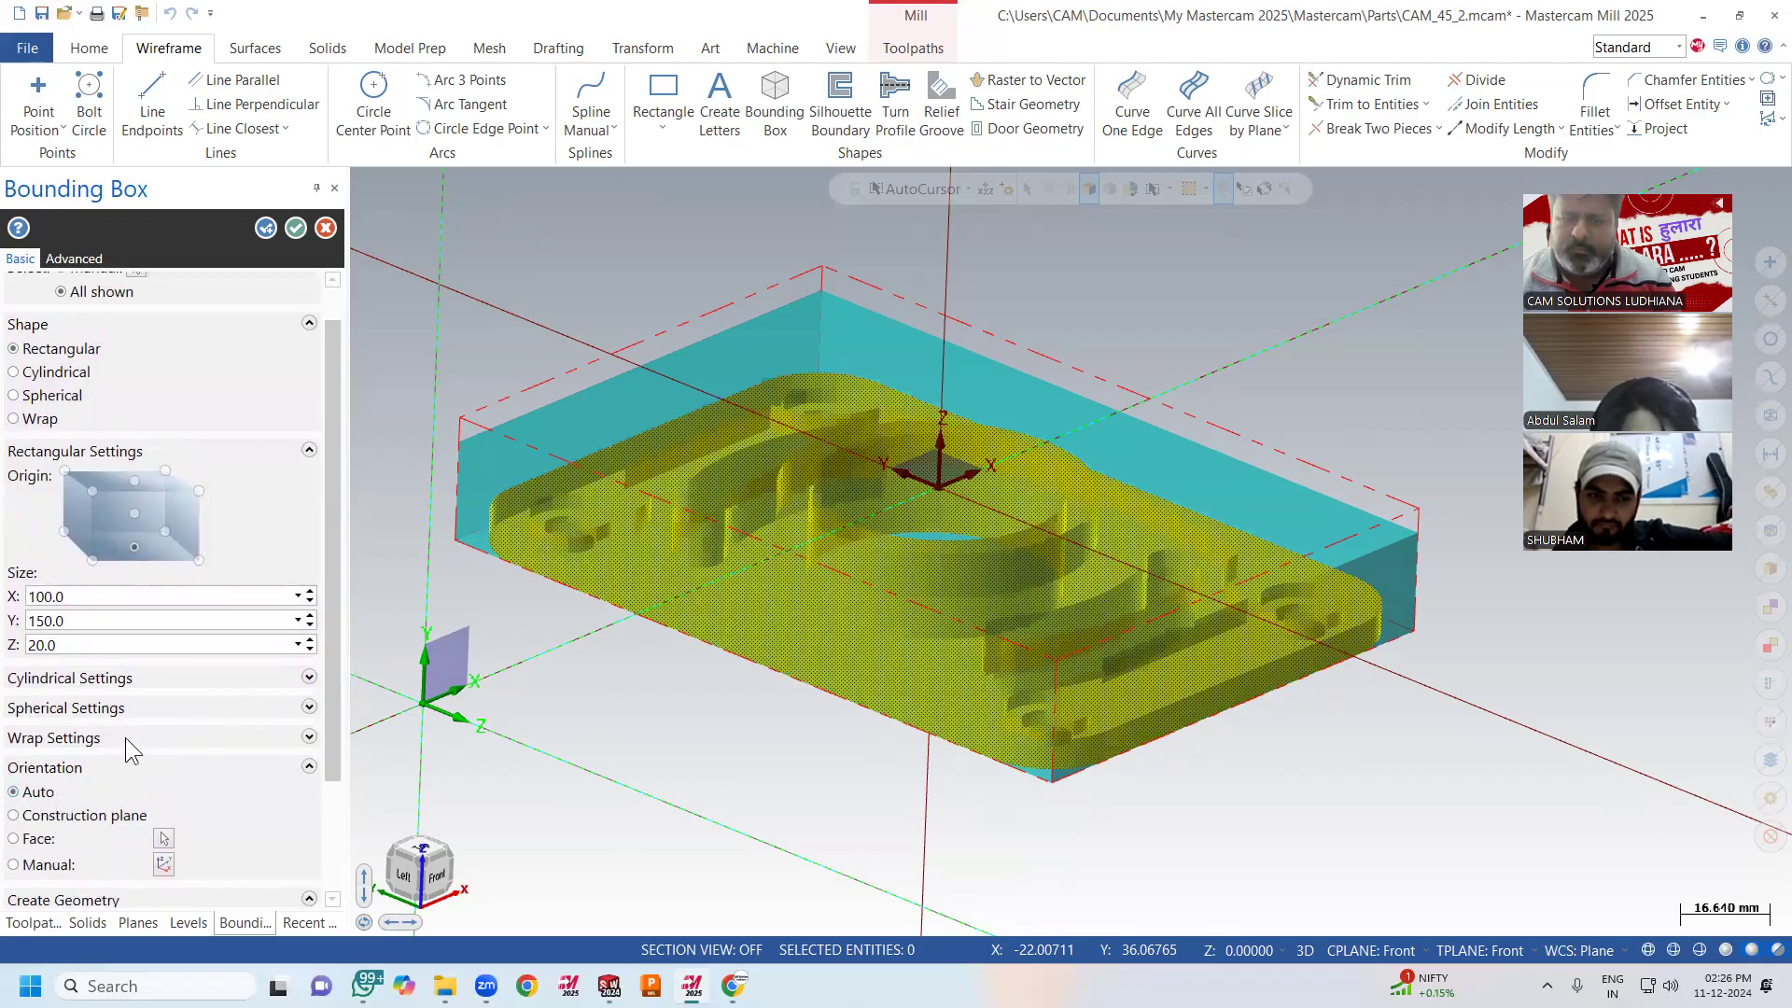
{"action": "double_click", "coordinate": [198, 645]}
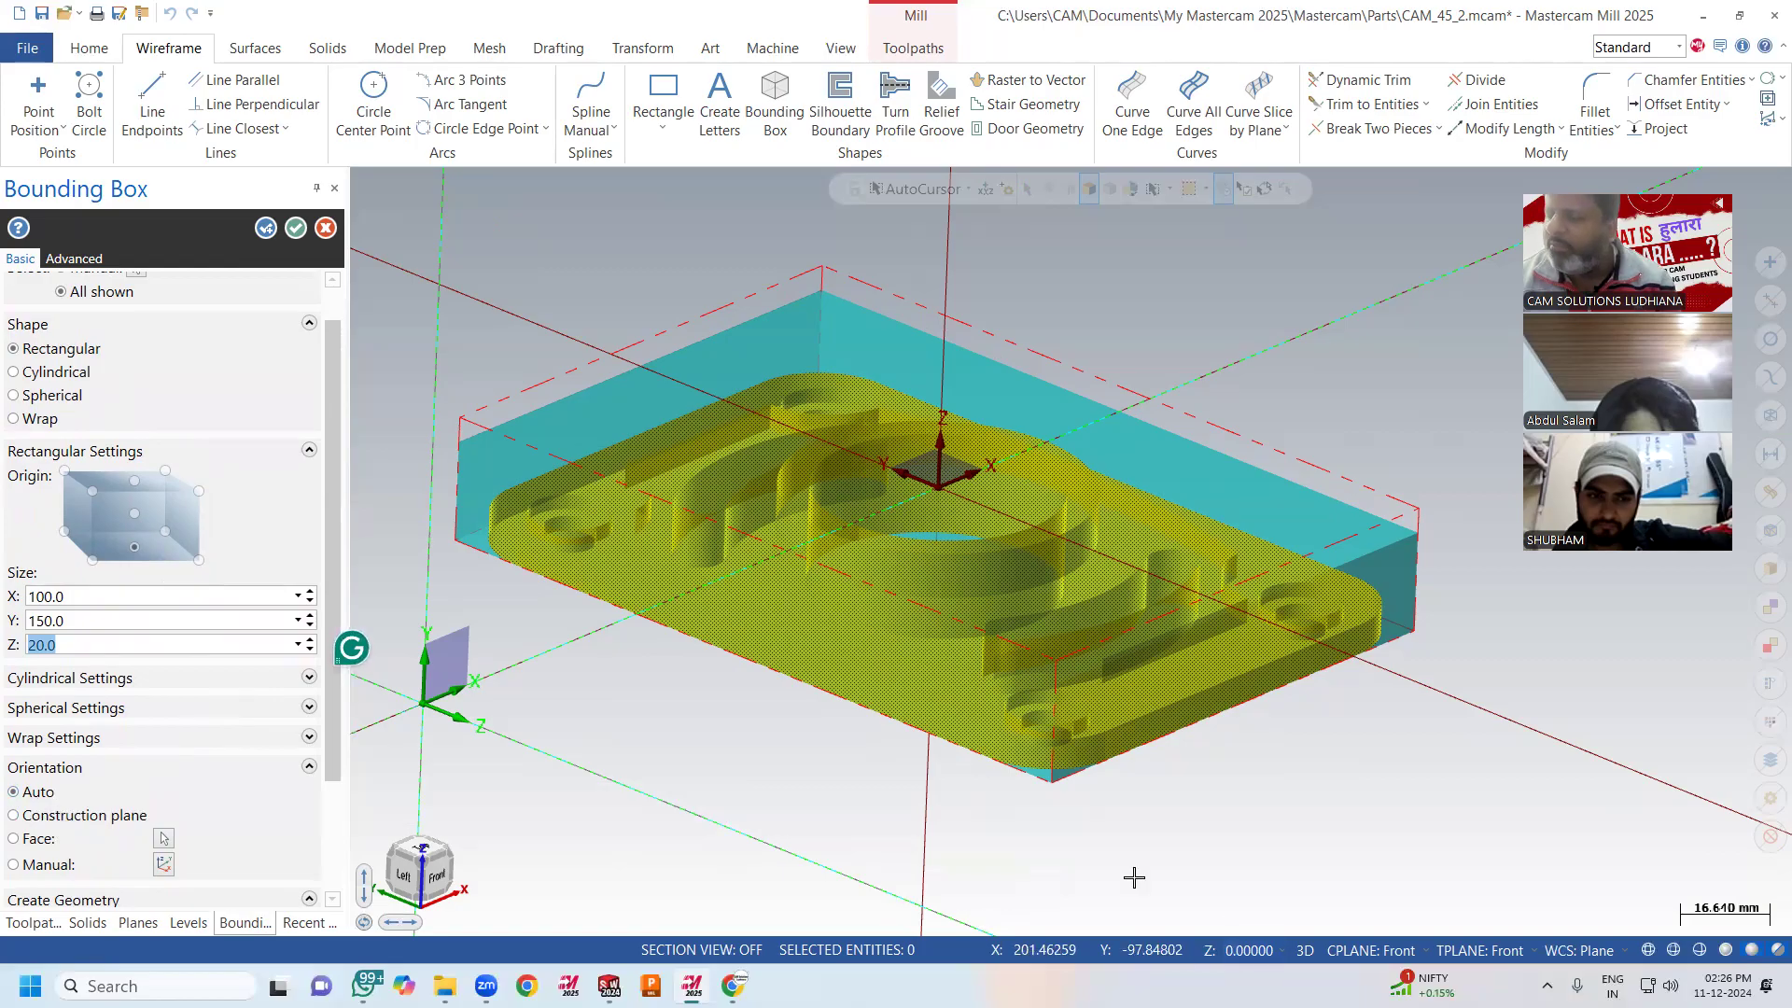
Set the construction plane and WCS to Top, and orient the bounding box by the construction plane.
{"action": "left_click", "coordinate": [1362, 954]}
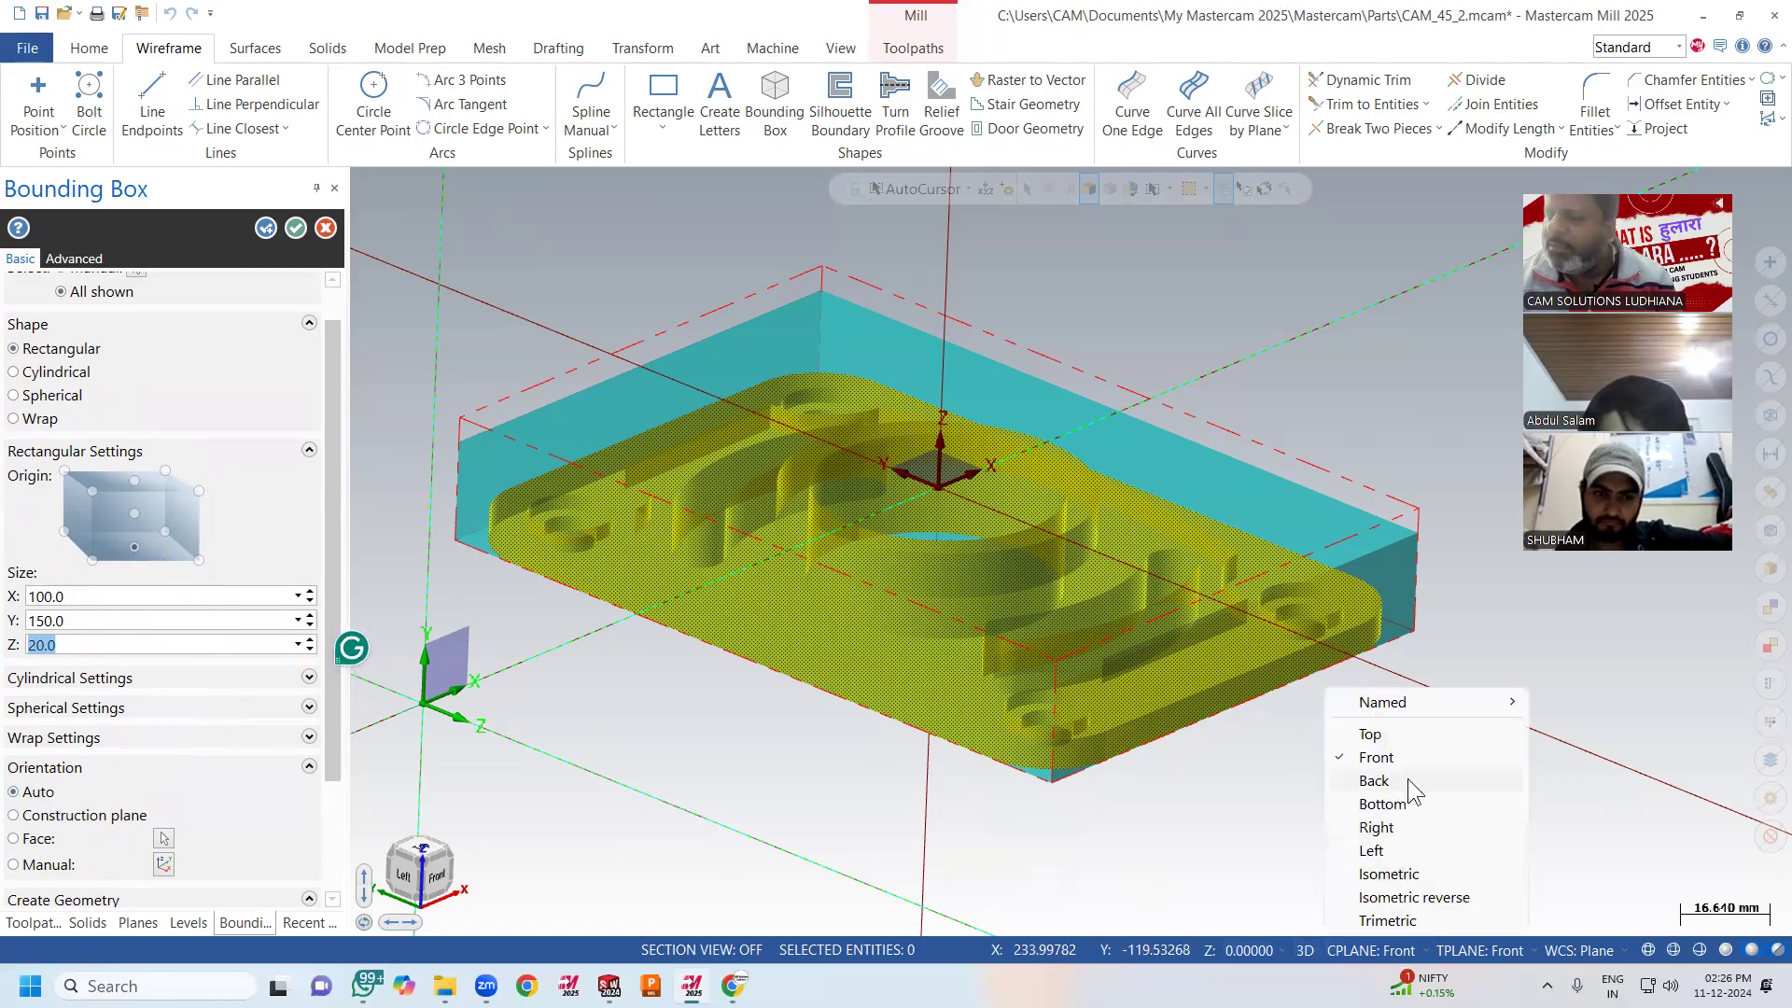
{"action": "left_click", "coordinate": [1400, 736]}
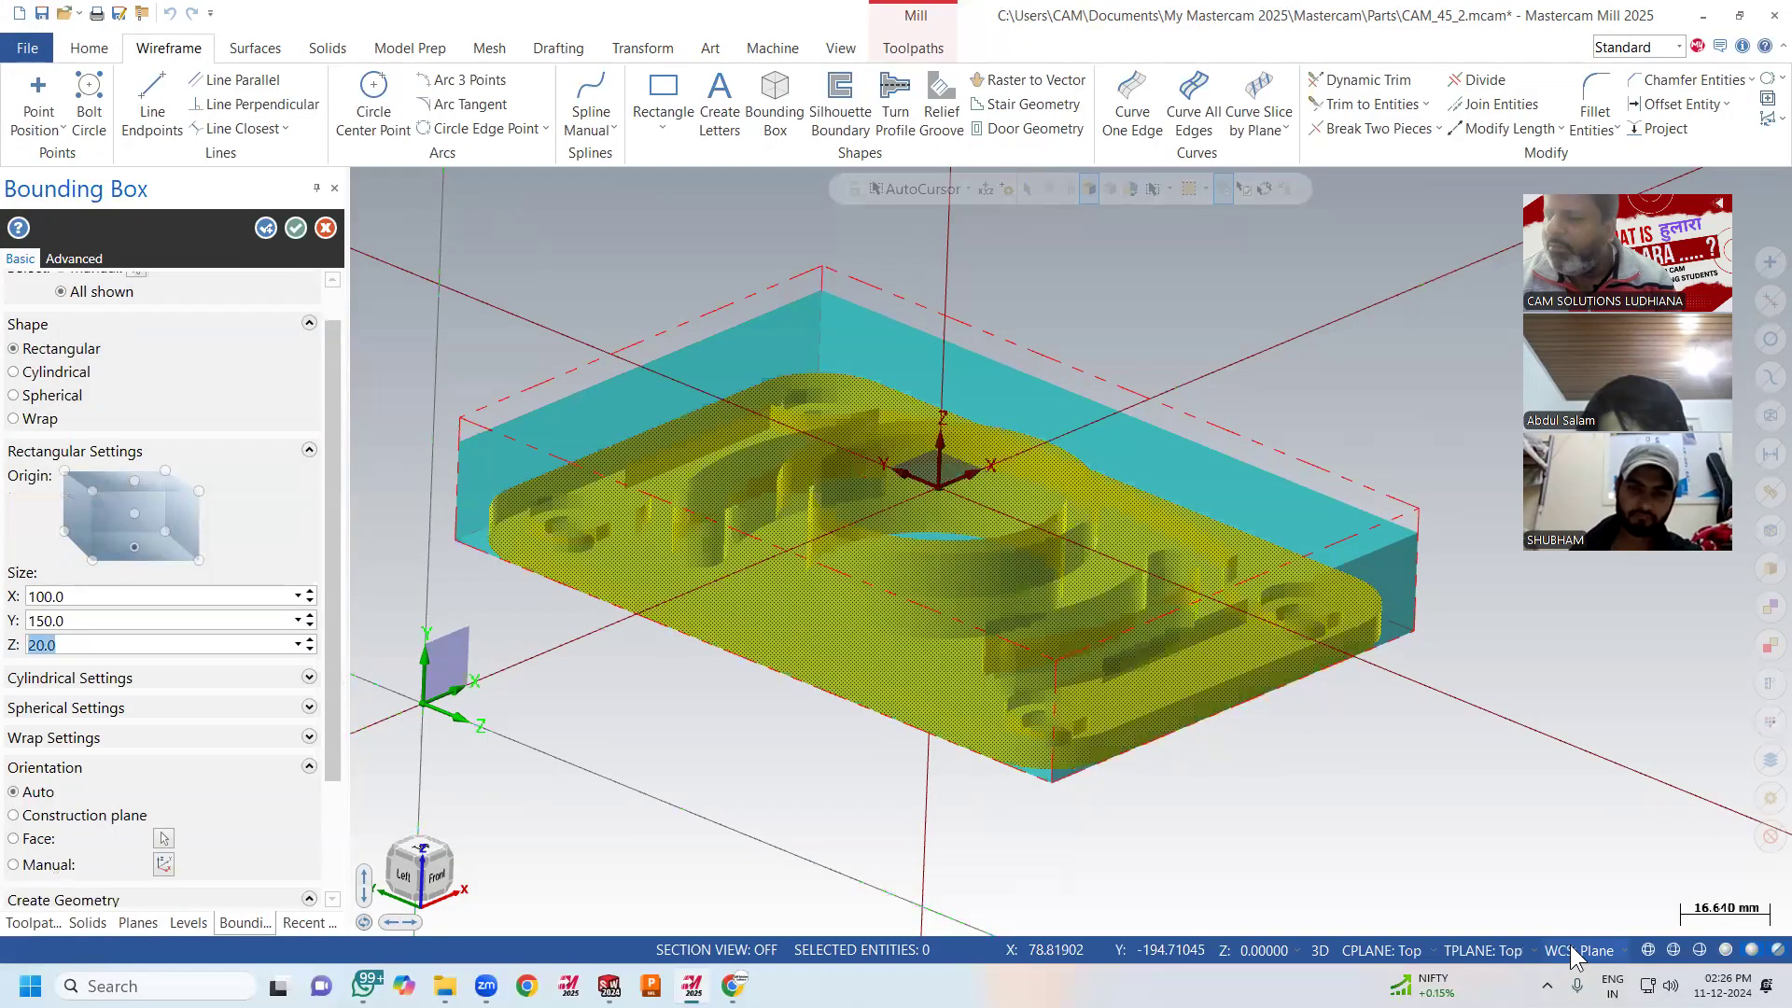
{"action": "left_click", "coordinate": [1576, 951]}
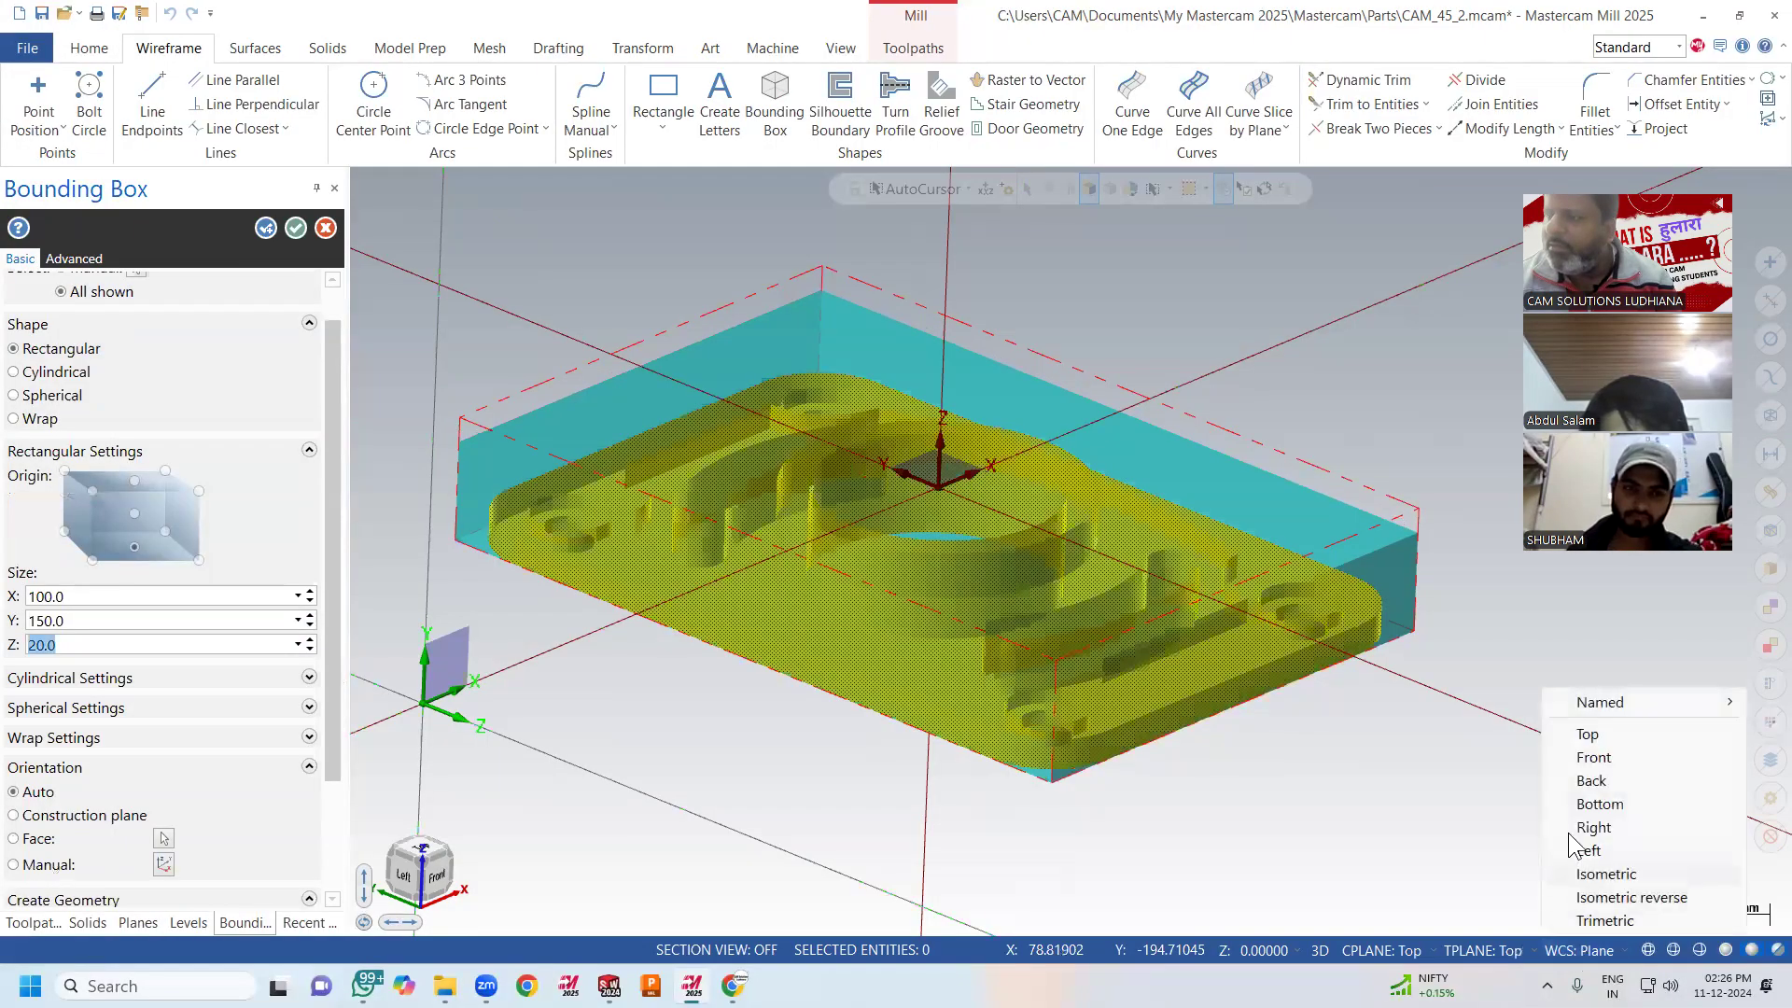
{"action": "left_click", "coordinate": [1590, 731]}
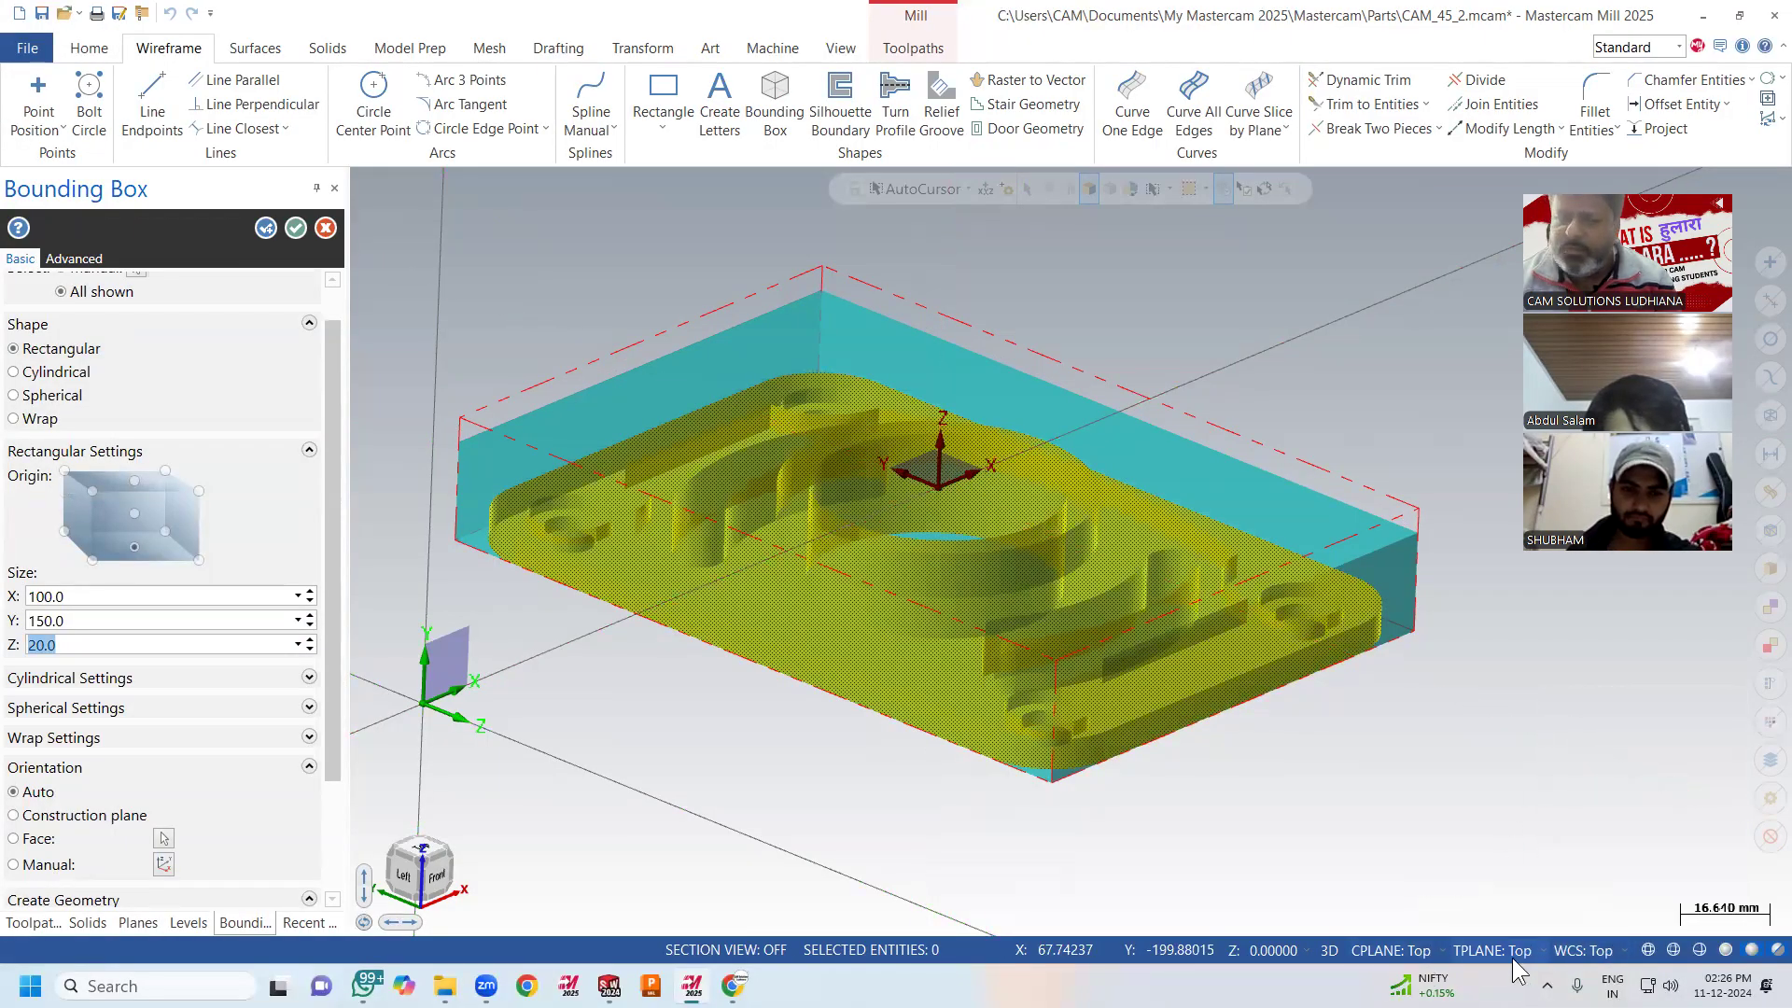
{"action": "left_click", "coordinate": [47, 815]}
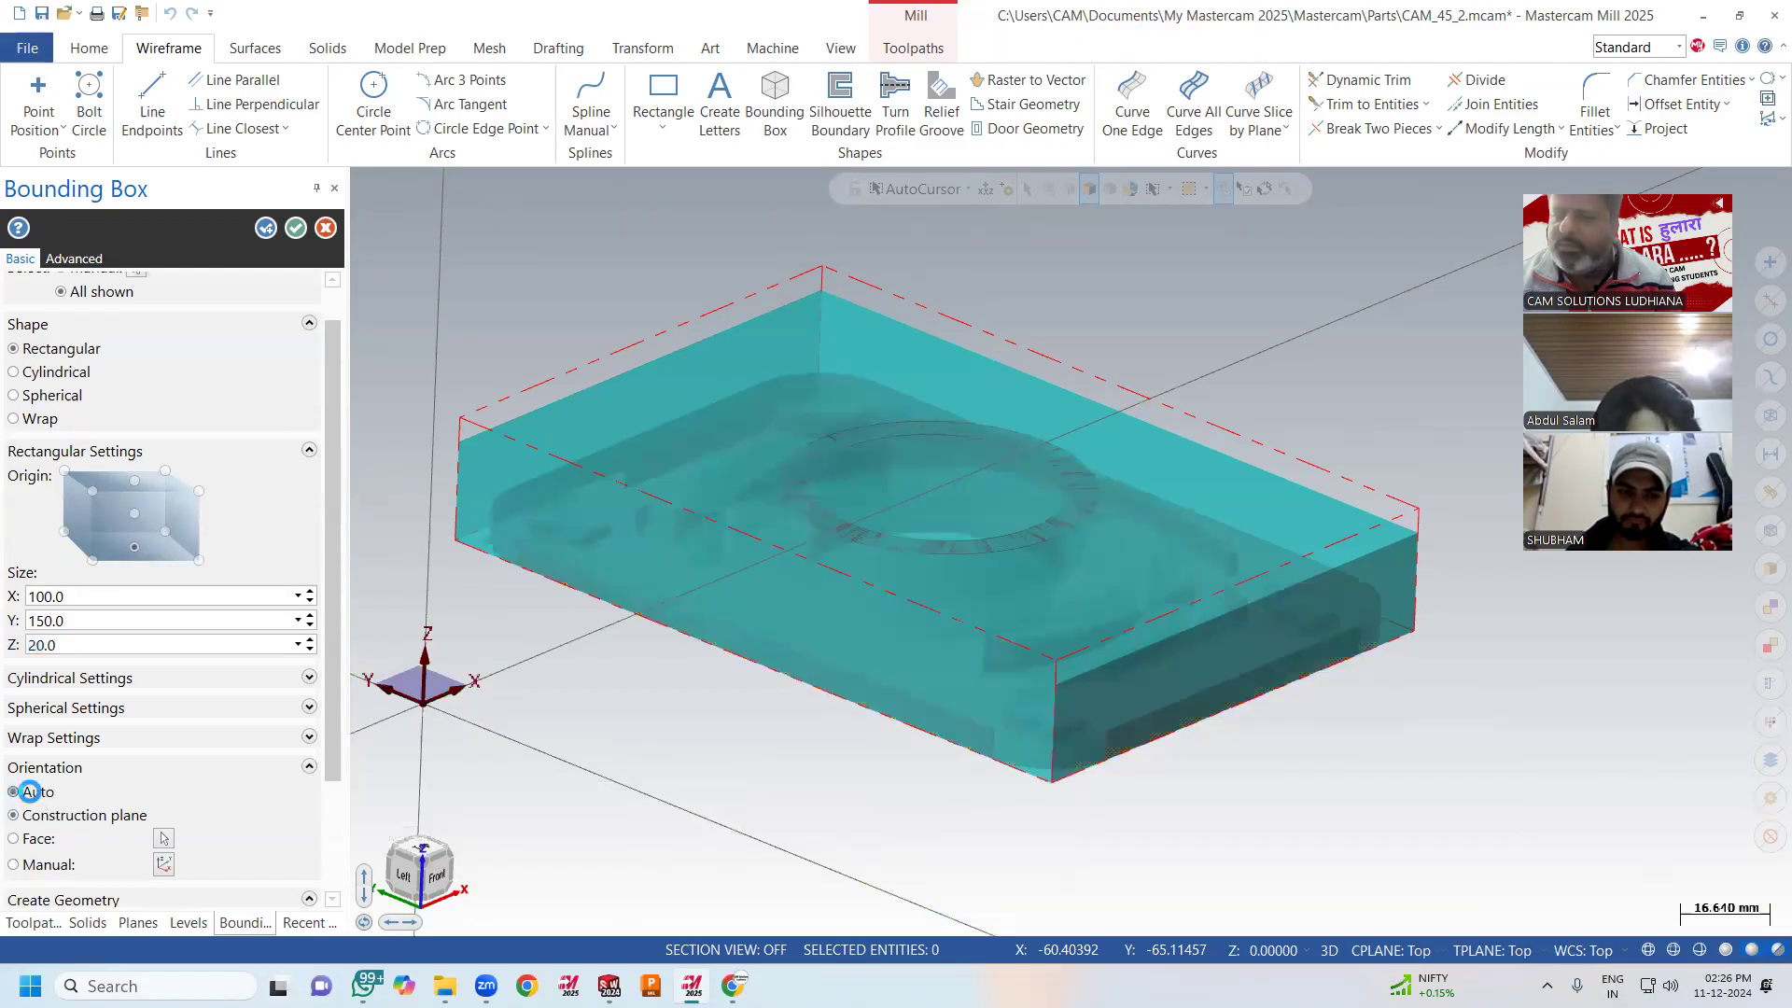
Orient the bounding box with Auto, set its Z size to 25 mm, and create it around the plate.
{"action": "left_click", "coordinate": [30, 791]}
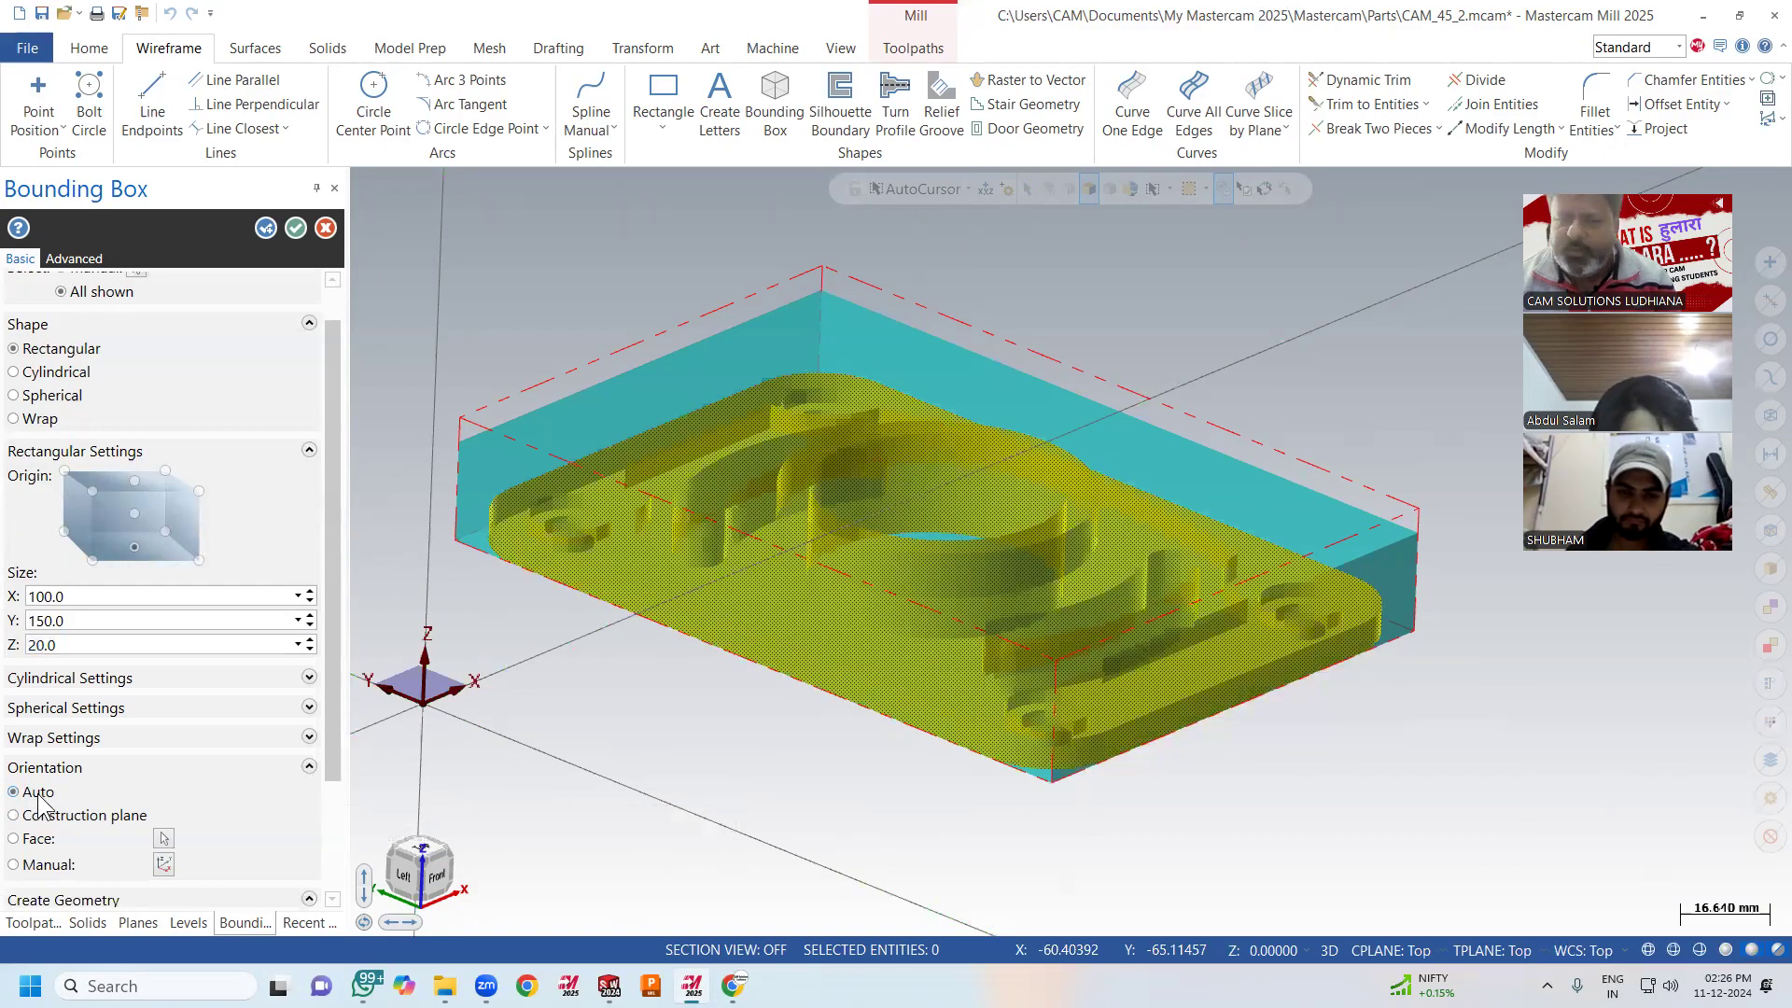
{"action": "double_click", "coordinate": [79, 652]}
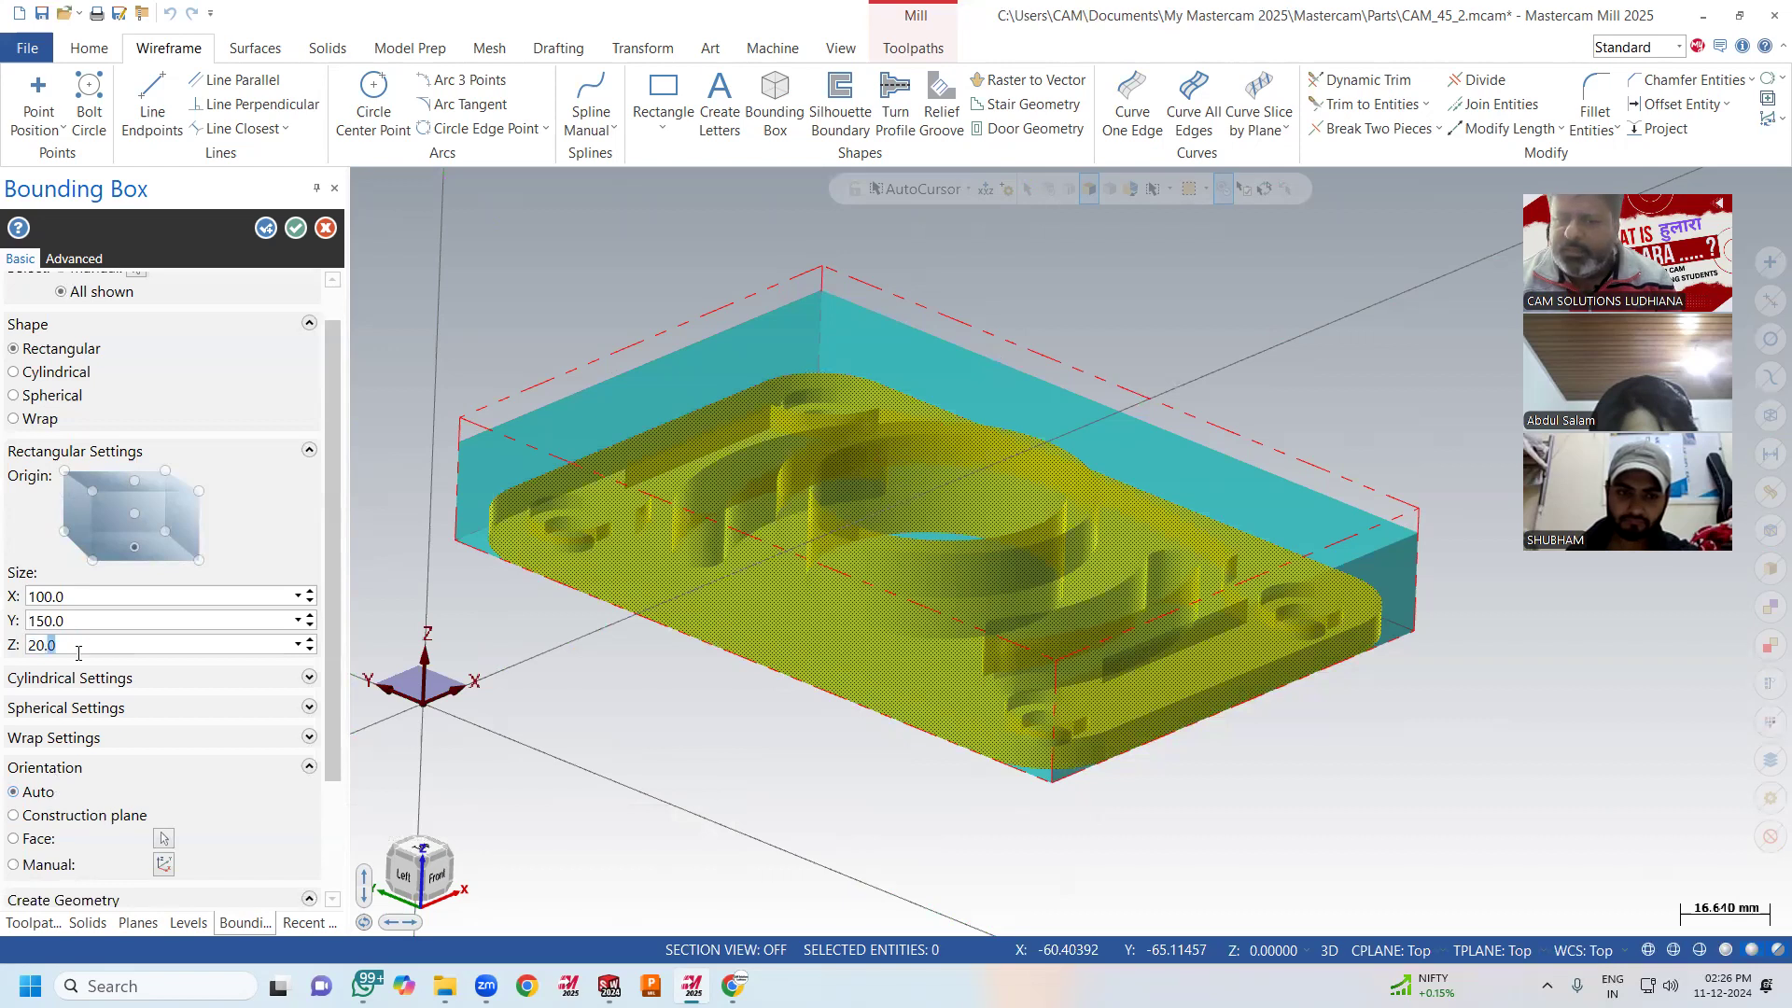
{"action": "left_click", "coordinate": [310, 647]}
{"action": "left_click_drag", "start_coordinate": [227, 642], "coordinate": [12, 658]}
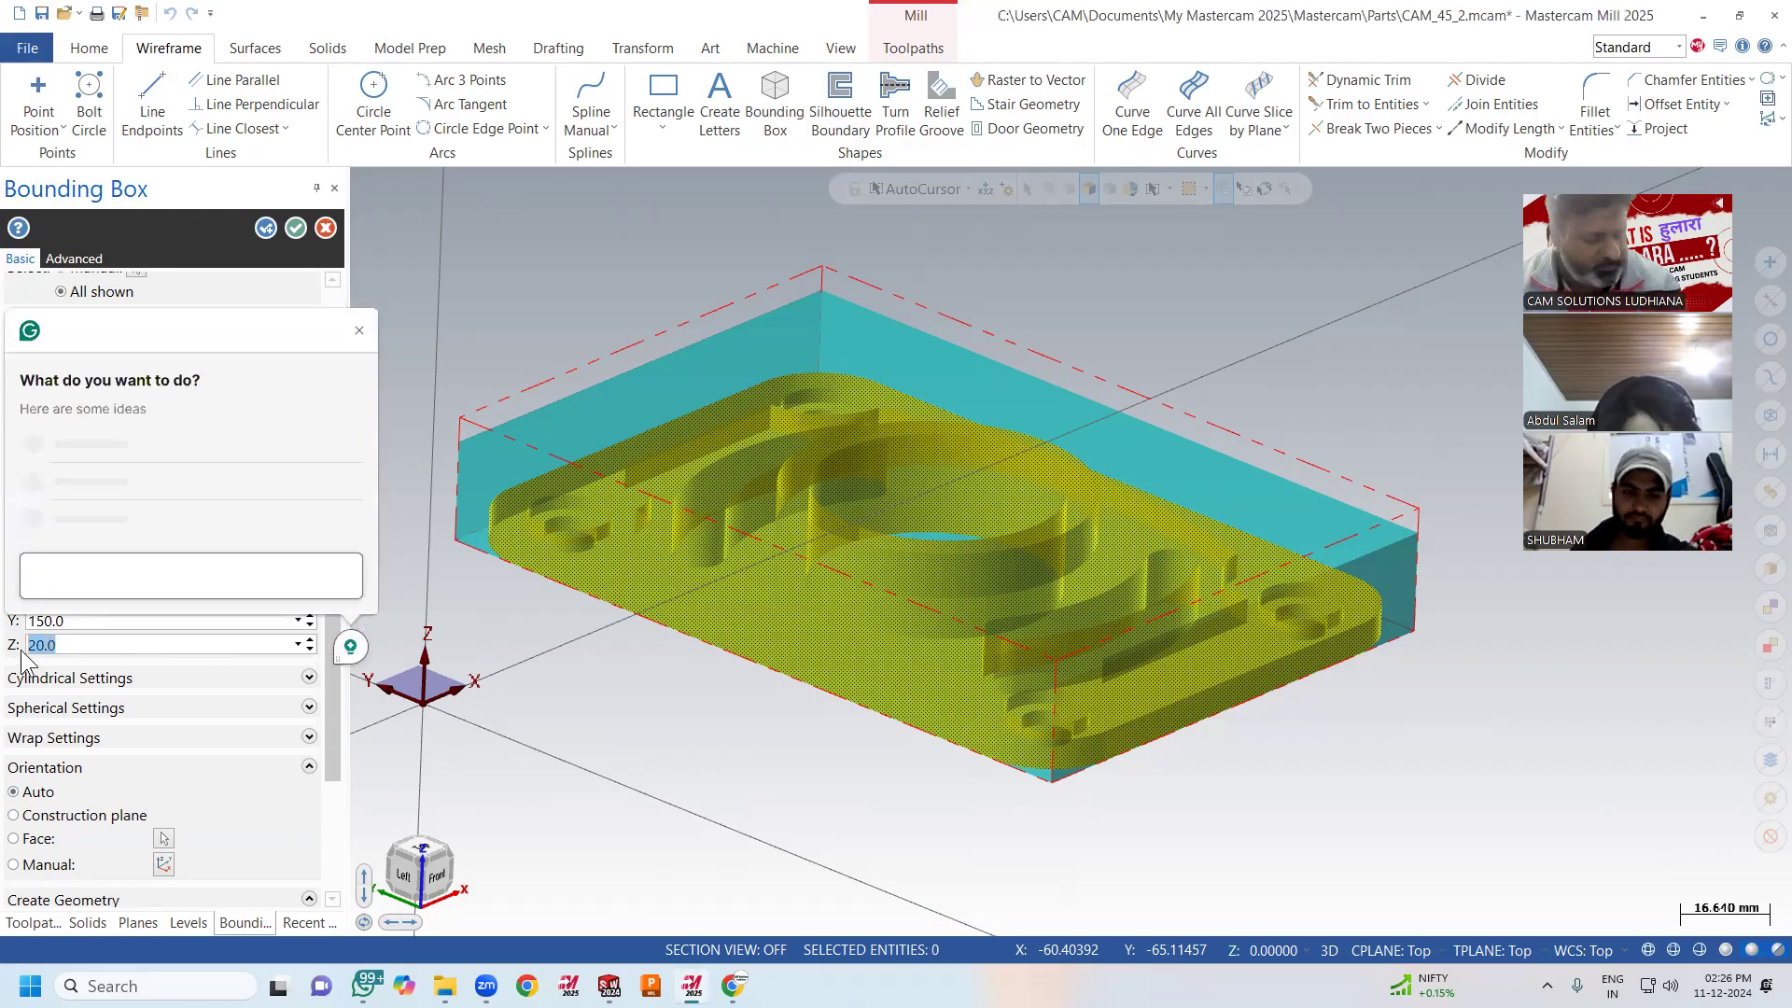
{"action": "type", "text": "25"}
{"action": "key", "text": "Return"}
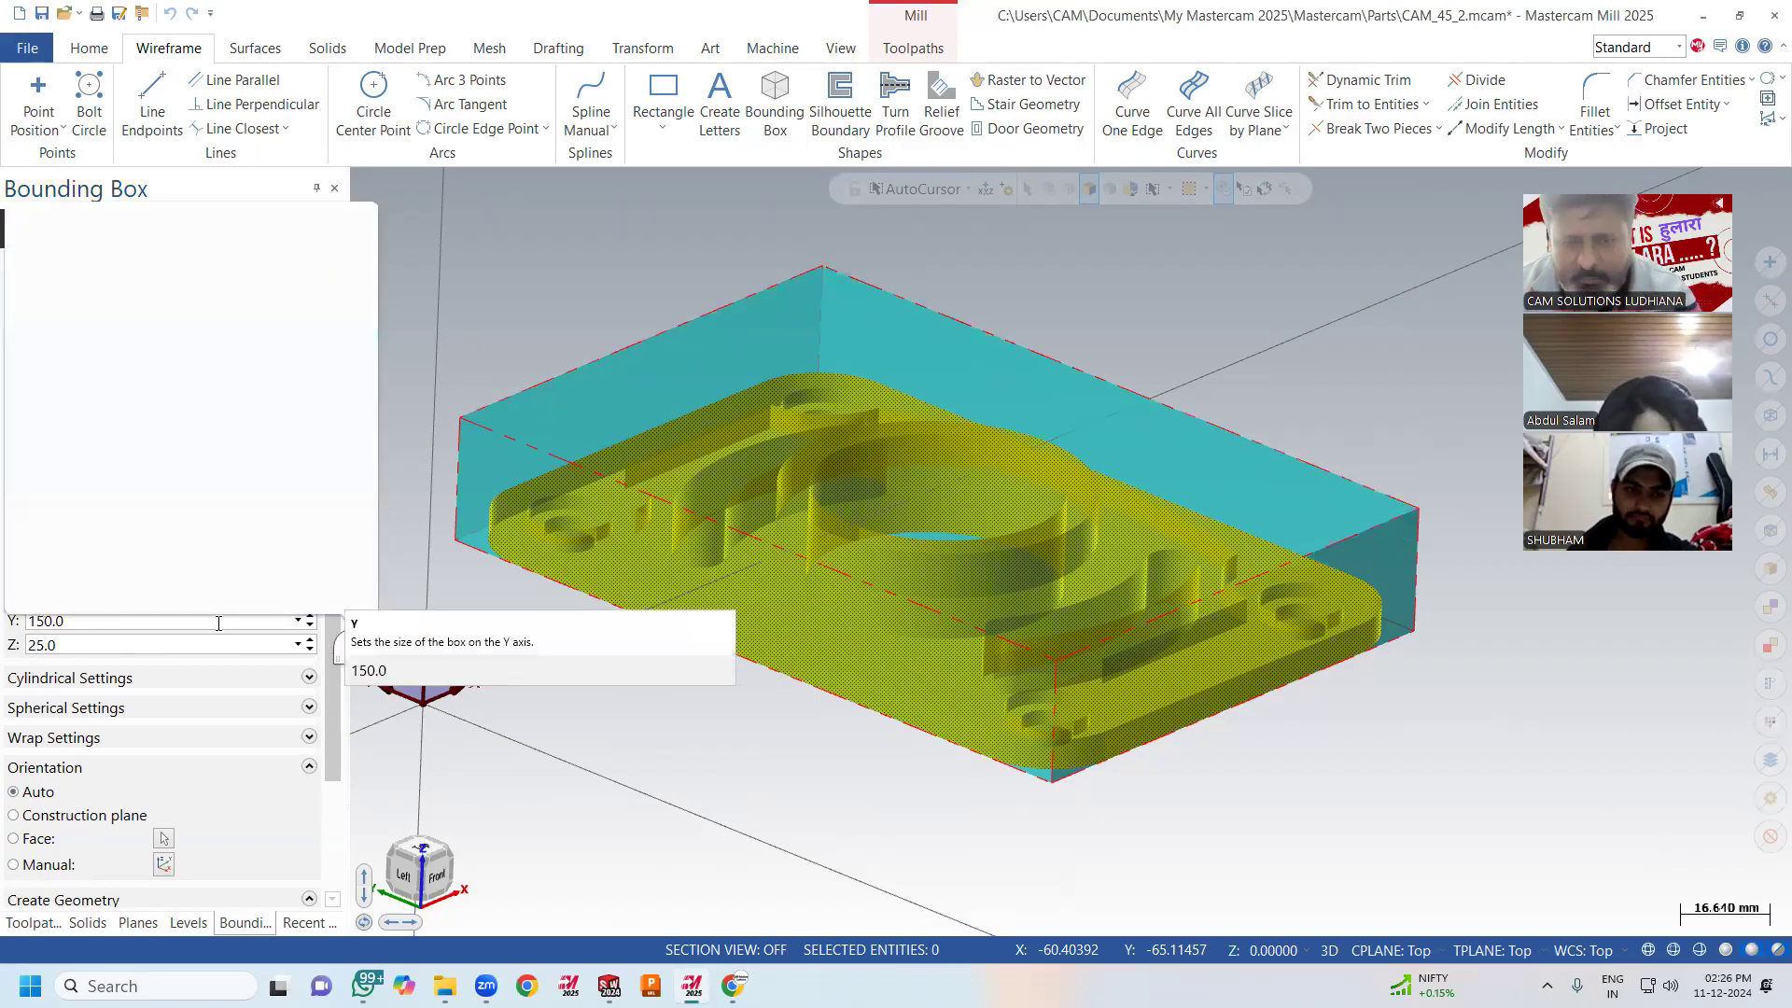
{"action": "middle_click_drag", "start_coordinate": [844, 831], "coordinate": [921, 797]}
{"action": "middle_click_drag", "start_coordinate": [867, 825], "coordinate": [880, 819]}
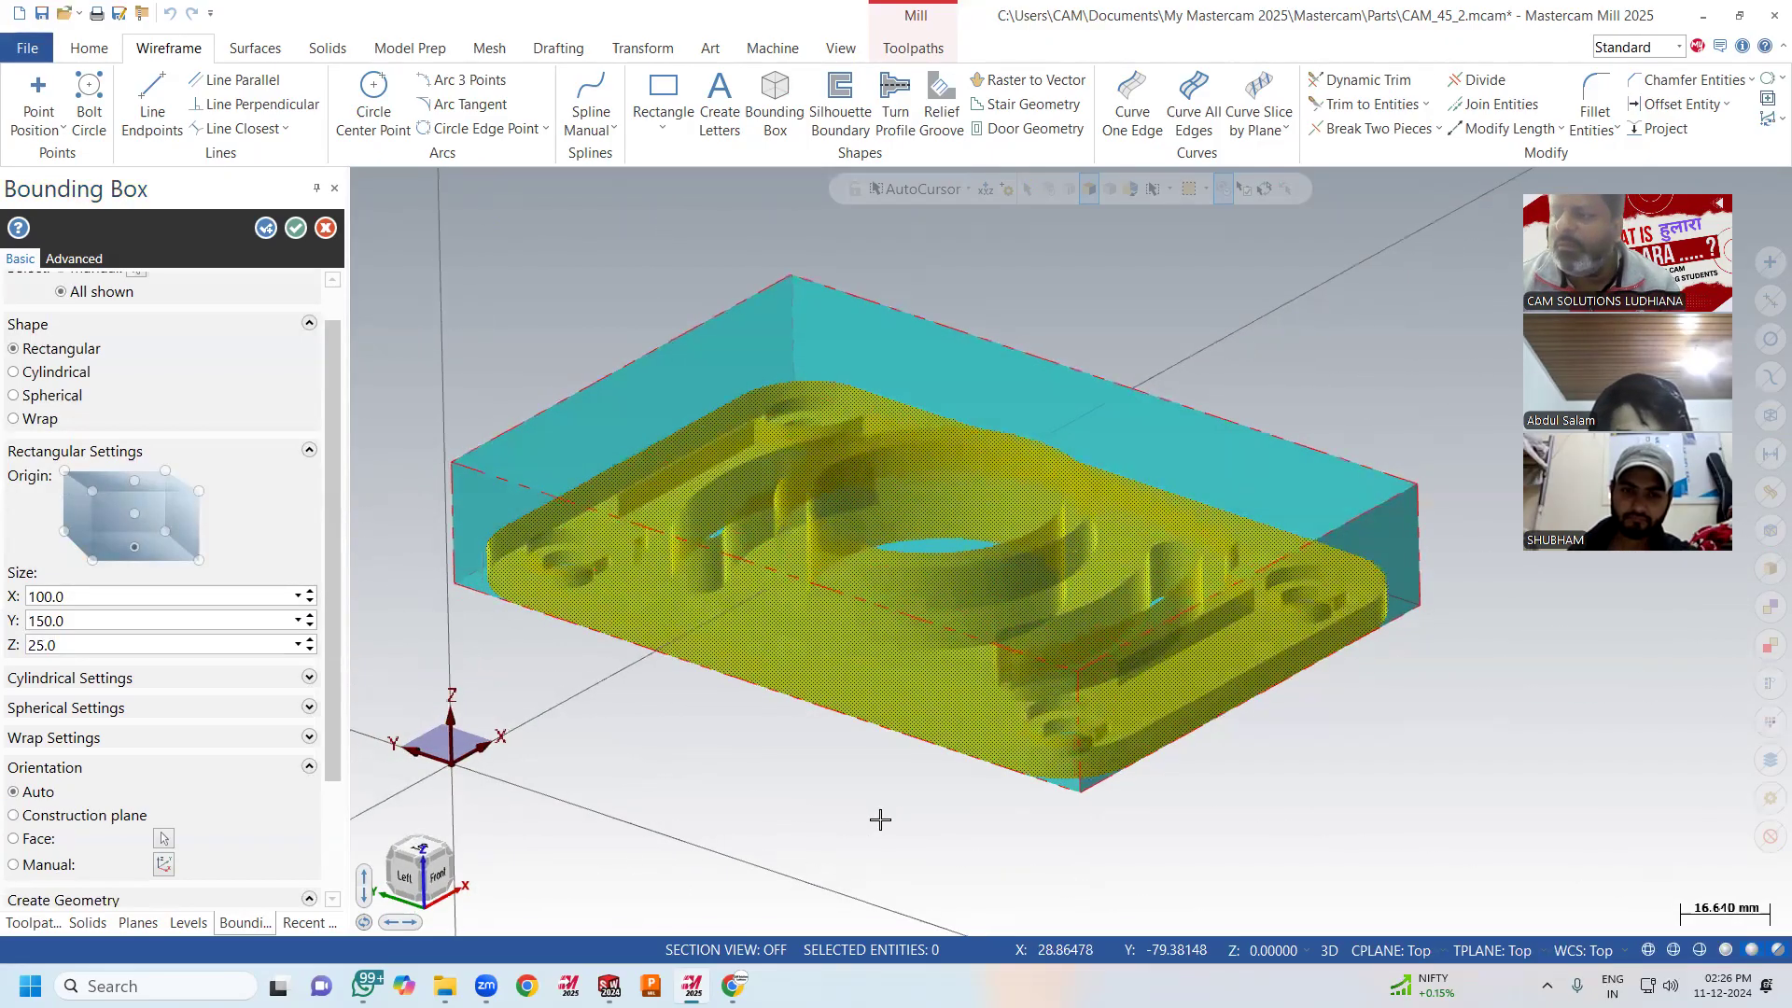
{"action": "left_click", "coordinate": [289, 227]}
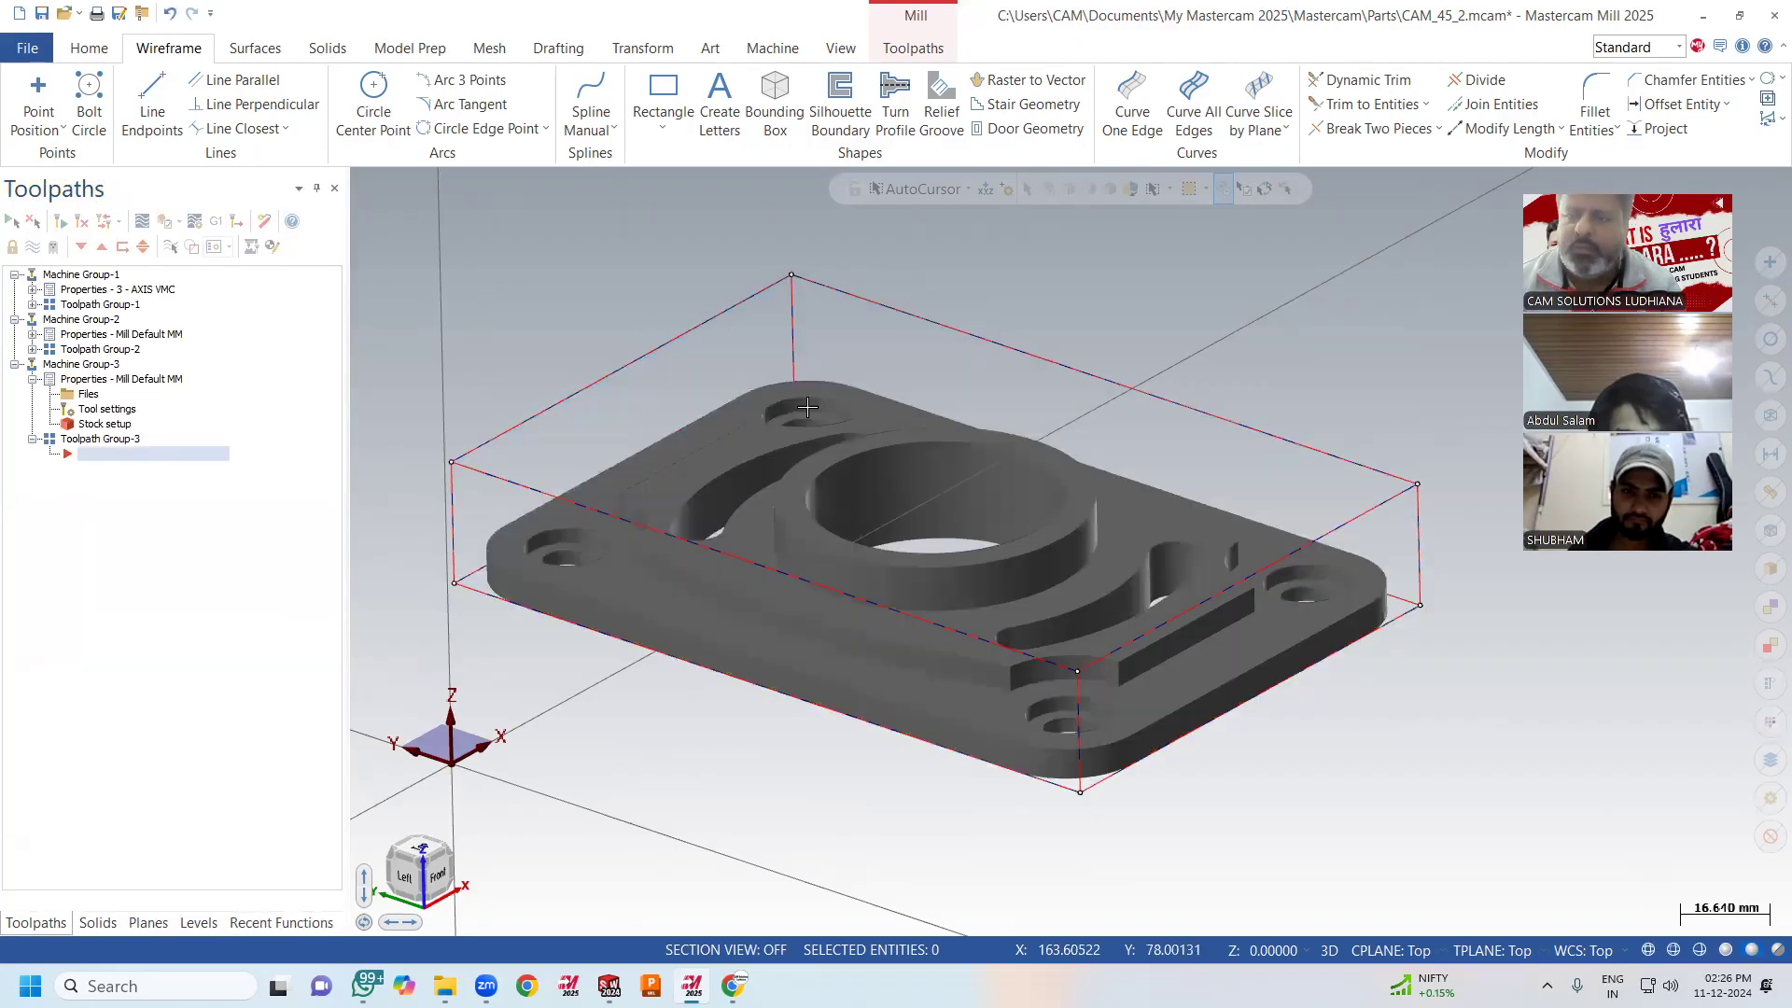
Hide the stock outline so only the bounding box wireframe surrounds the plate.
{"action": "middle_click_drag", "start_coordinate": [1241, 385], "coordinate": [1250, 381]}
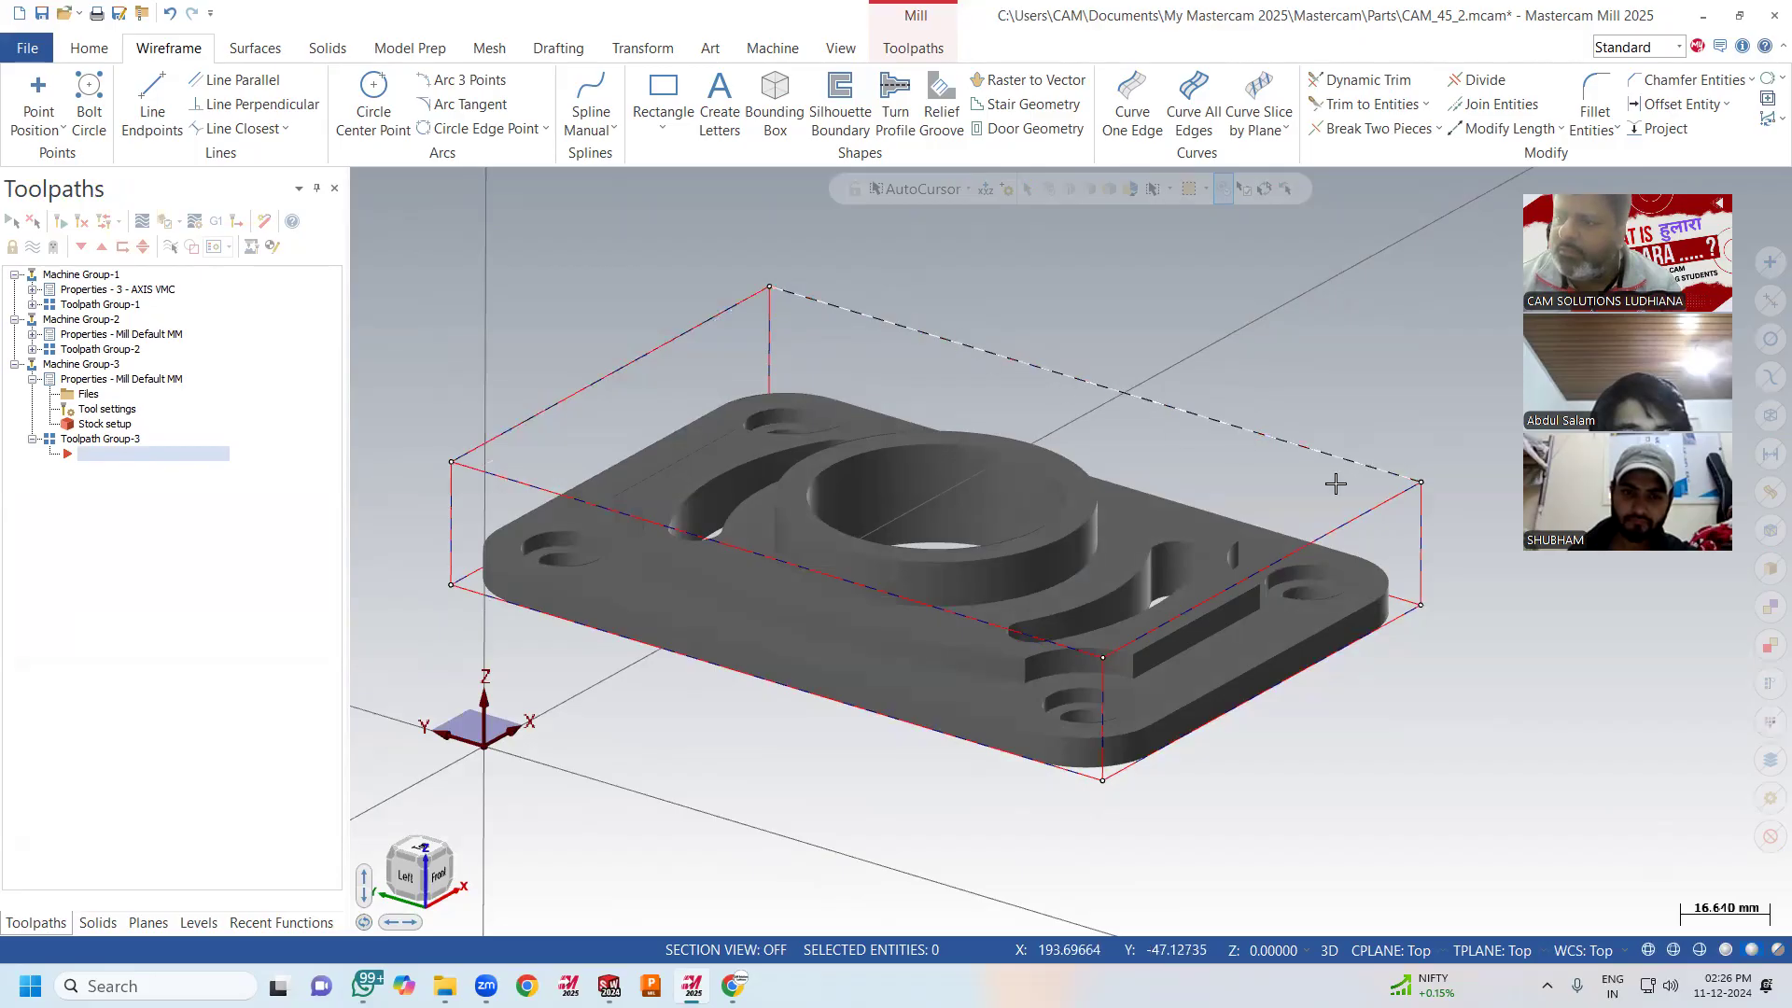
{"action": "left_click", "coordinate": [909, 51]}
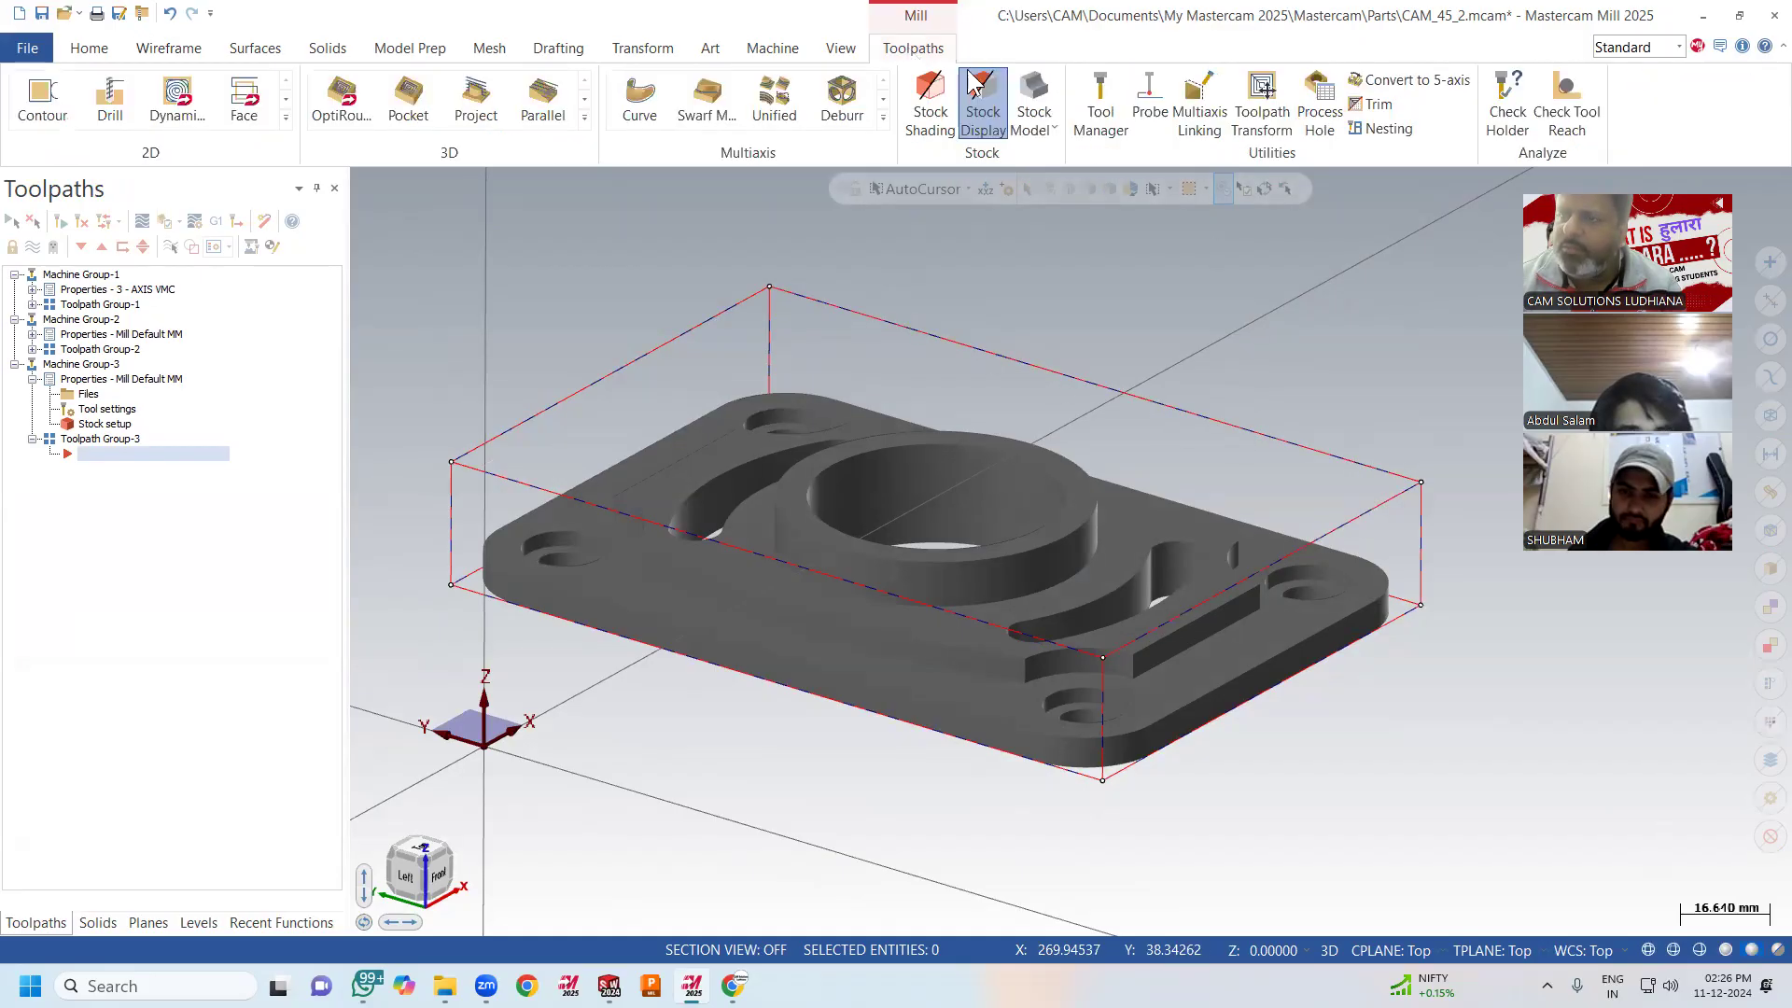
{"action": "mouse_move", "coordinate": [1173, 340]}
{"action": "middle_mouse_down"}
{"action": "mouse_move", "coordinate": [1236, 308]}
{"action": "mouse_move", "coordinate": [1164, 365]}
{"action": "mouse_move", "coordinate": [1140, 340]}
{"action": "mouse_move", "coordinate": [1131, 359]}
{"action": "middle_mouse_up"}
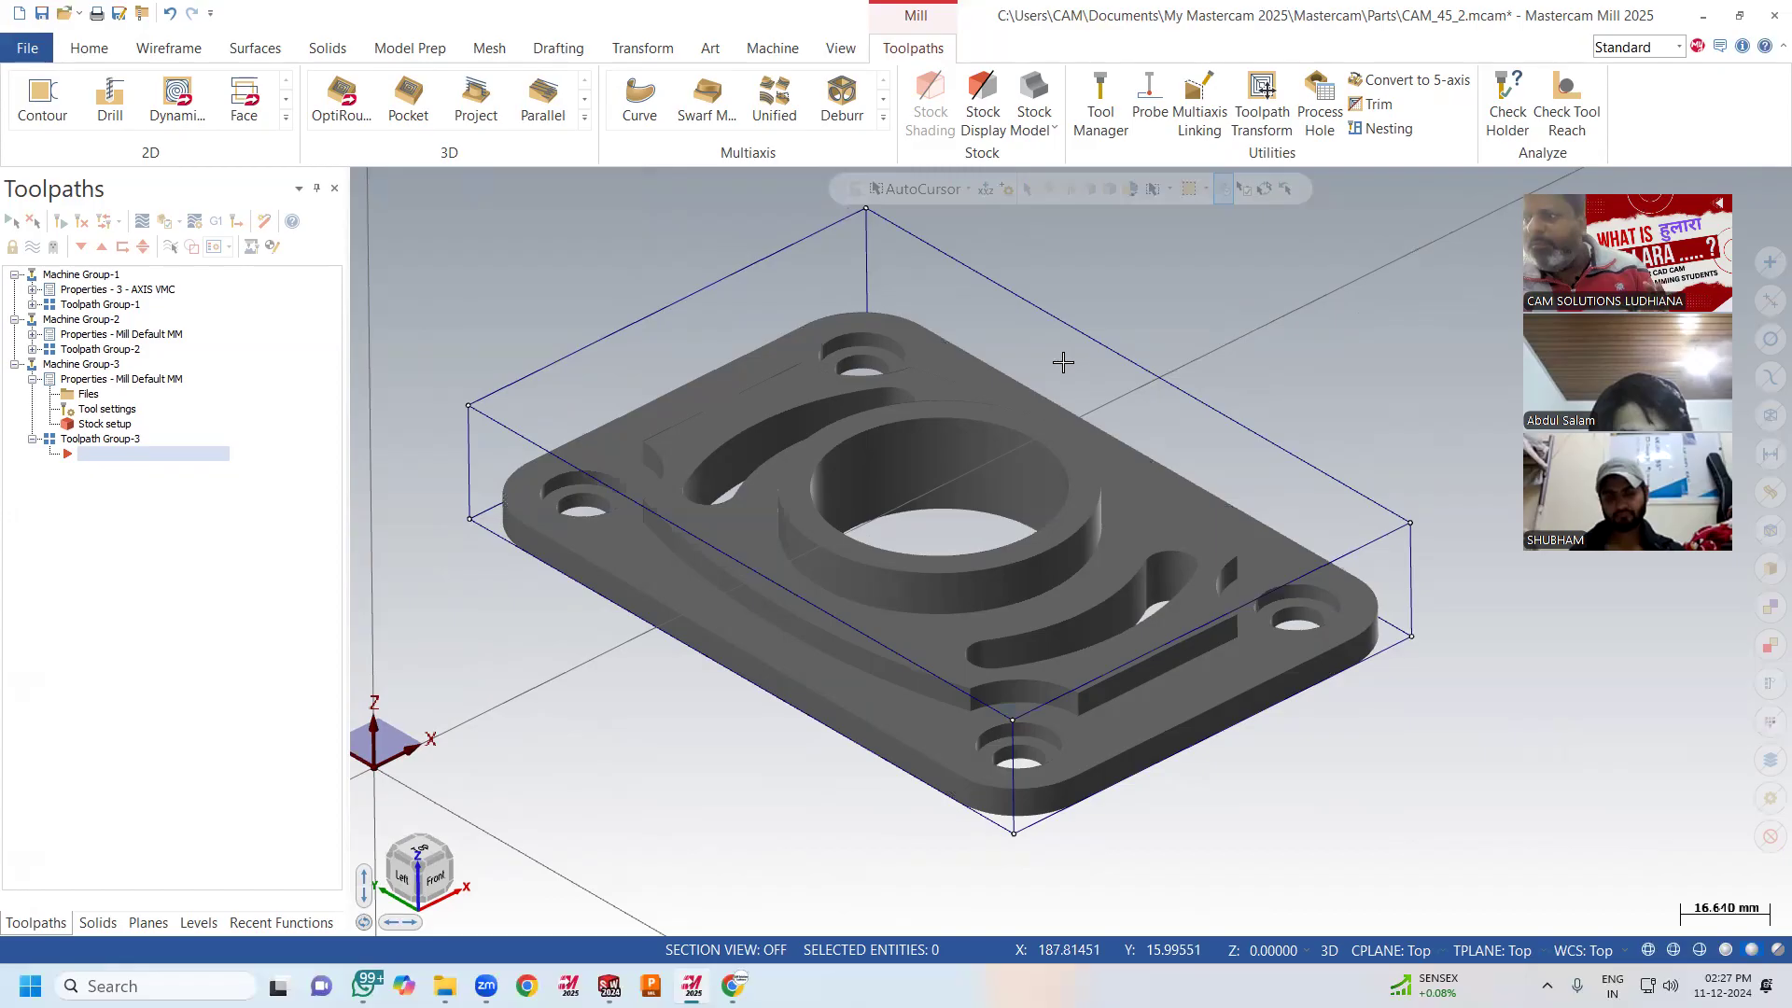
{"action": "middle_click_drag", "start_coordinate": [675, 294], "coordinate": [600, 260]}
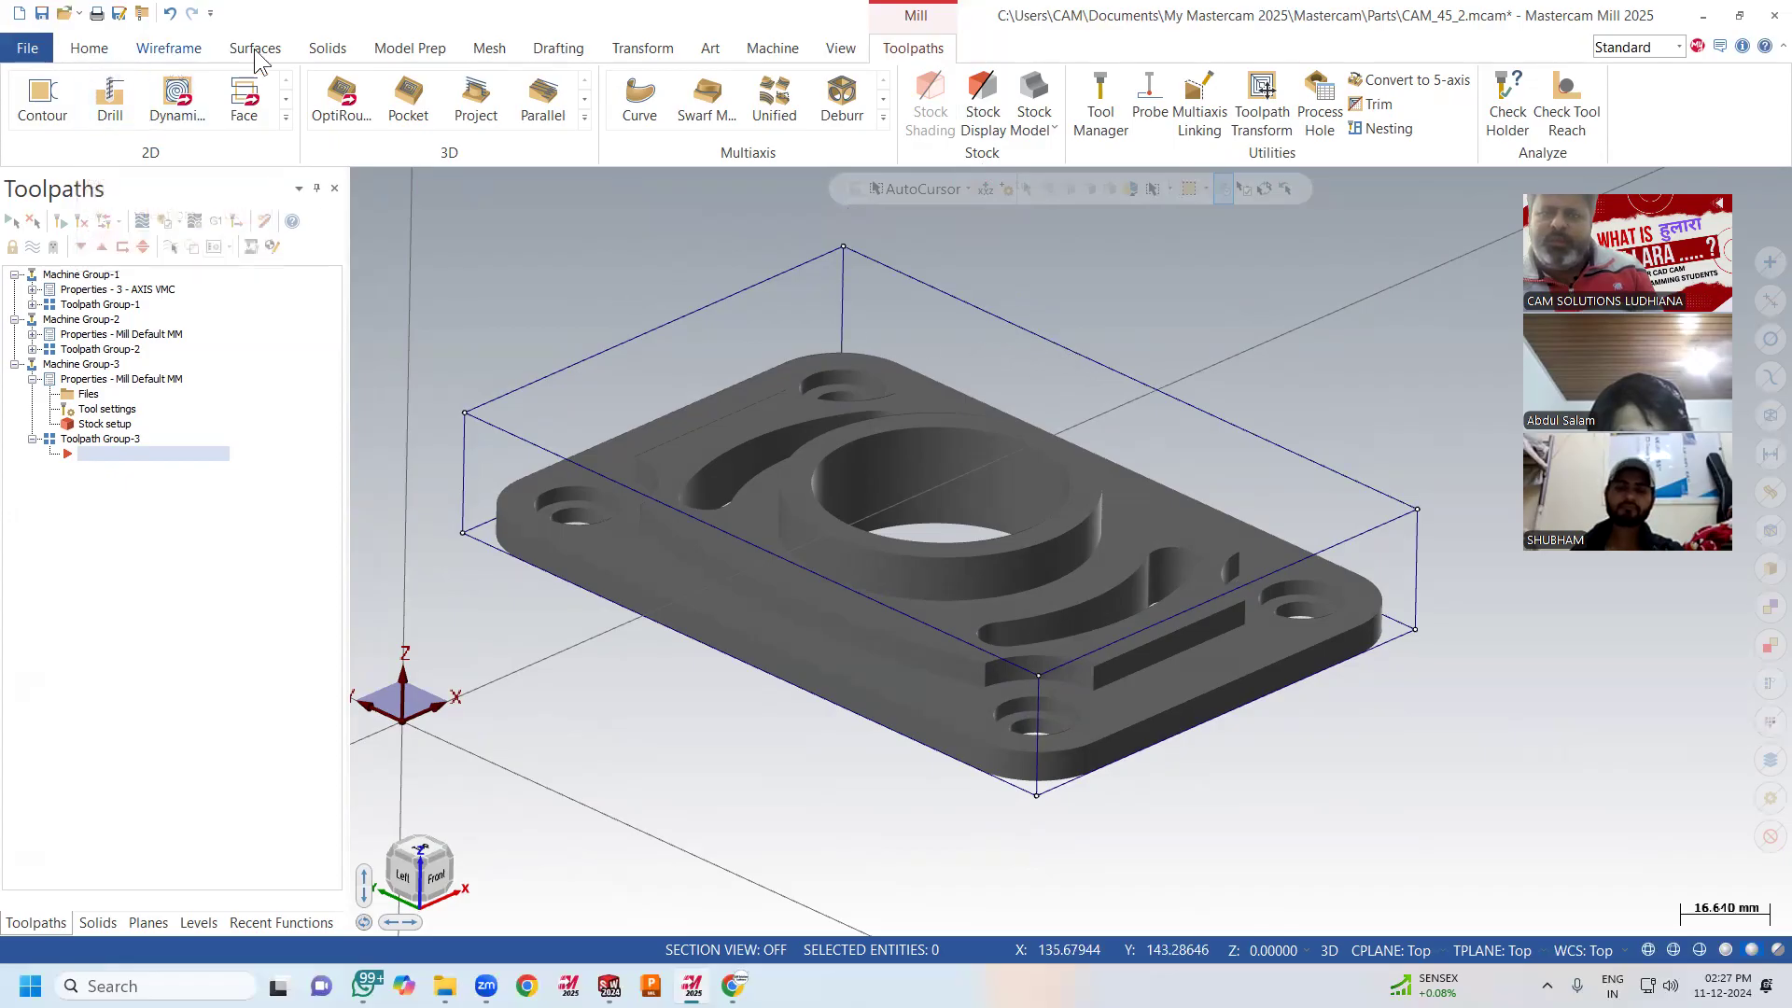
Try to move the plate and bounding box to the origin from the centre of the box's top face.
{"action": "left_click", "coordinate": [651, 50]}
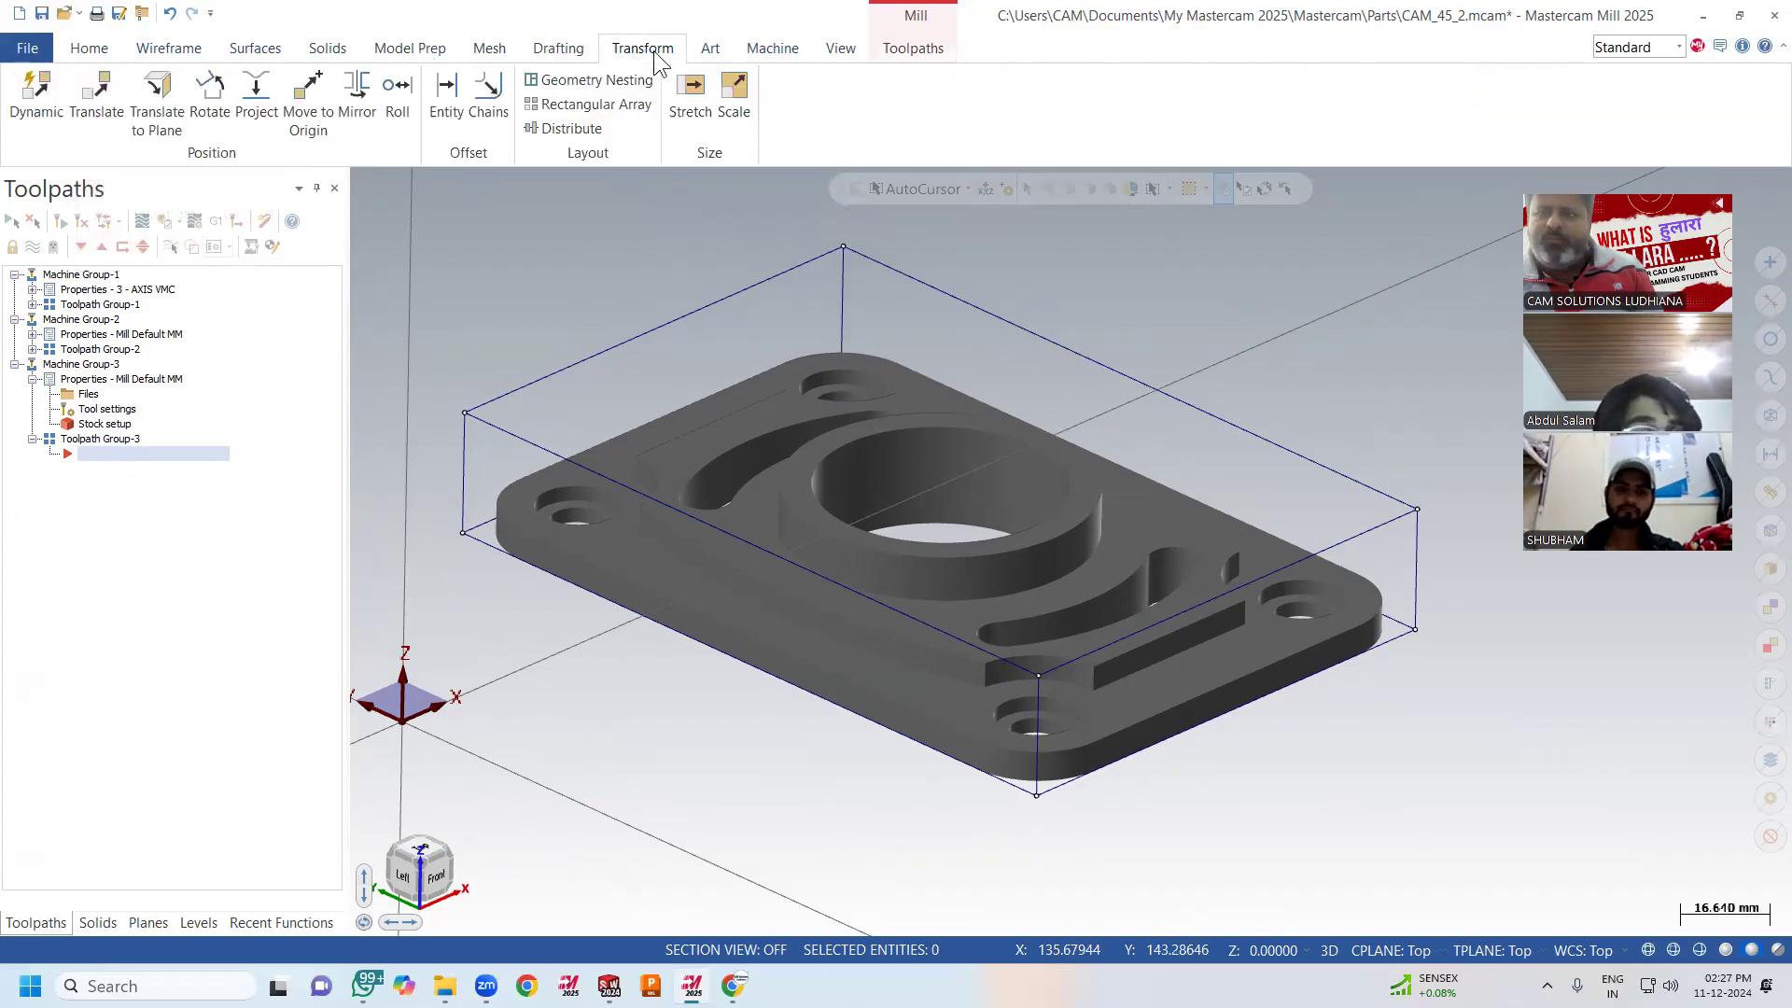
{"action": "left_click", "coordinate": [309, 127]}
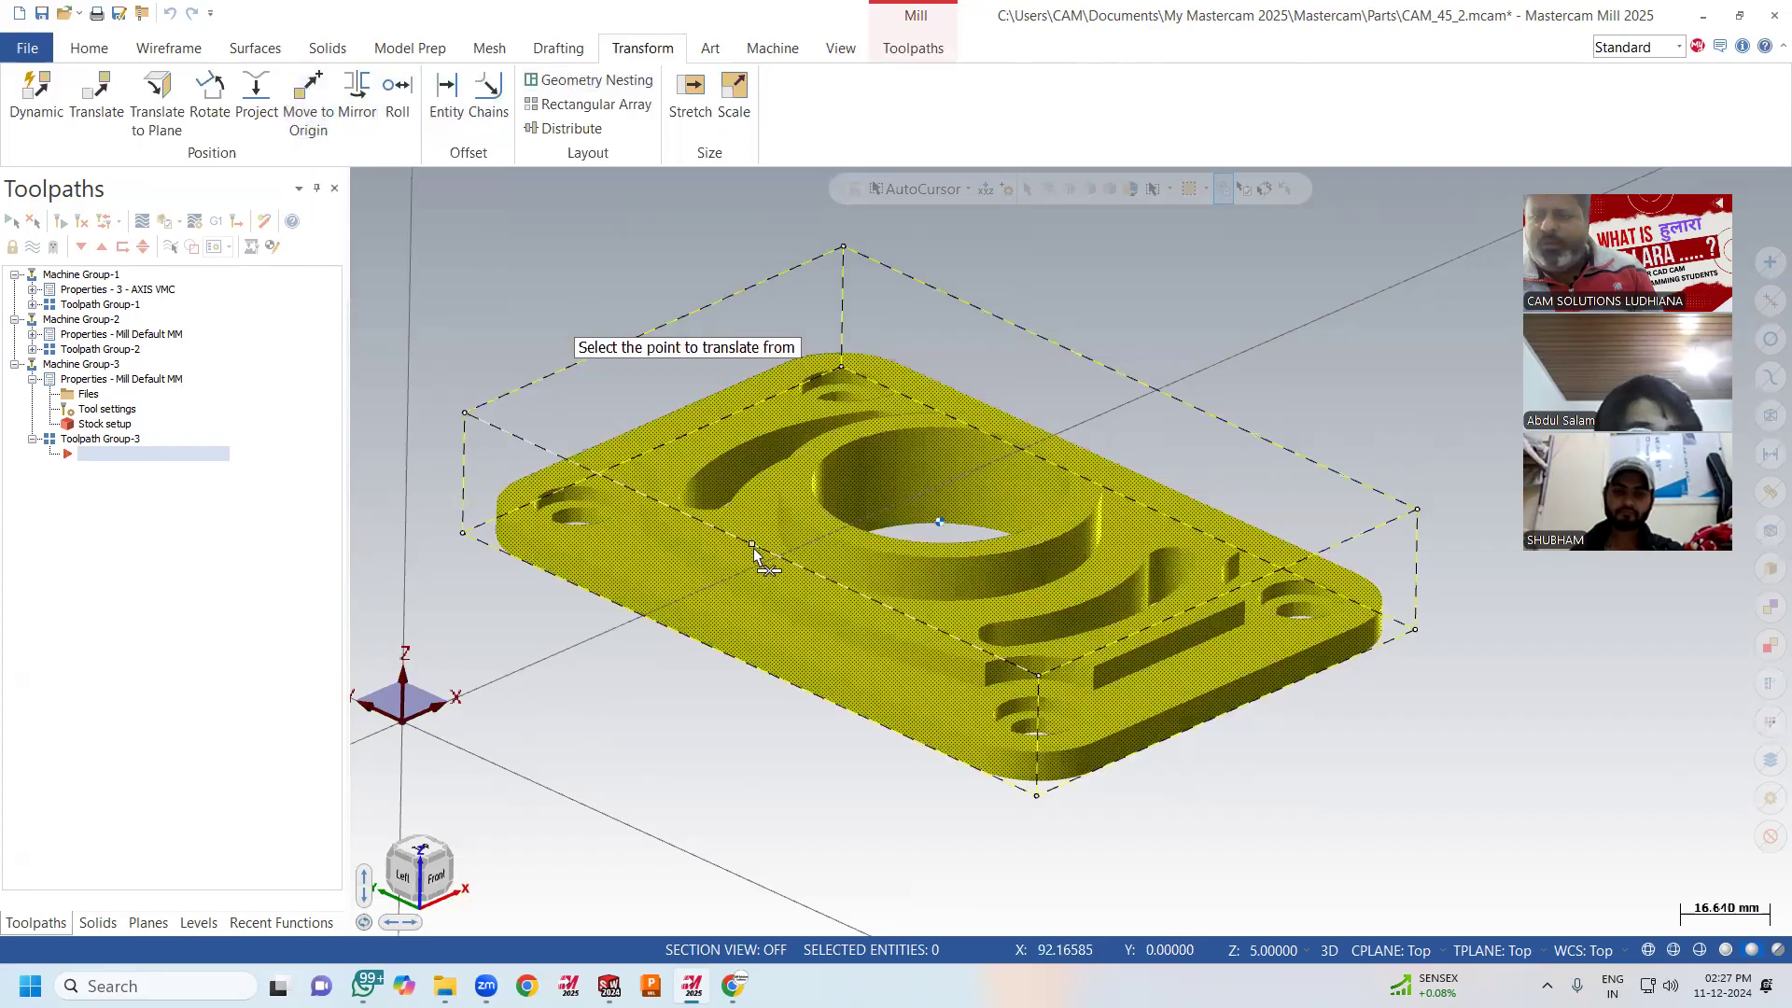
{"action": "middle_click_drag", "start_coordinate": [754, 551], "coordinate": [924, 411]}
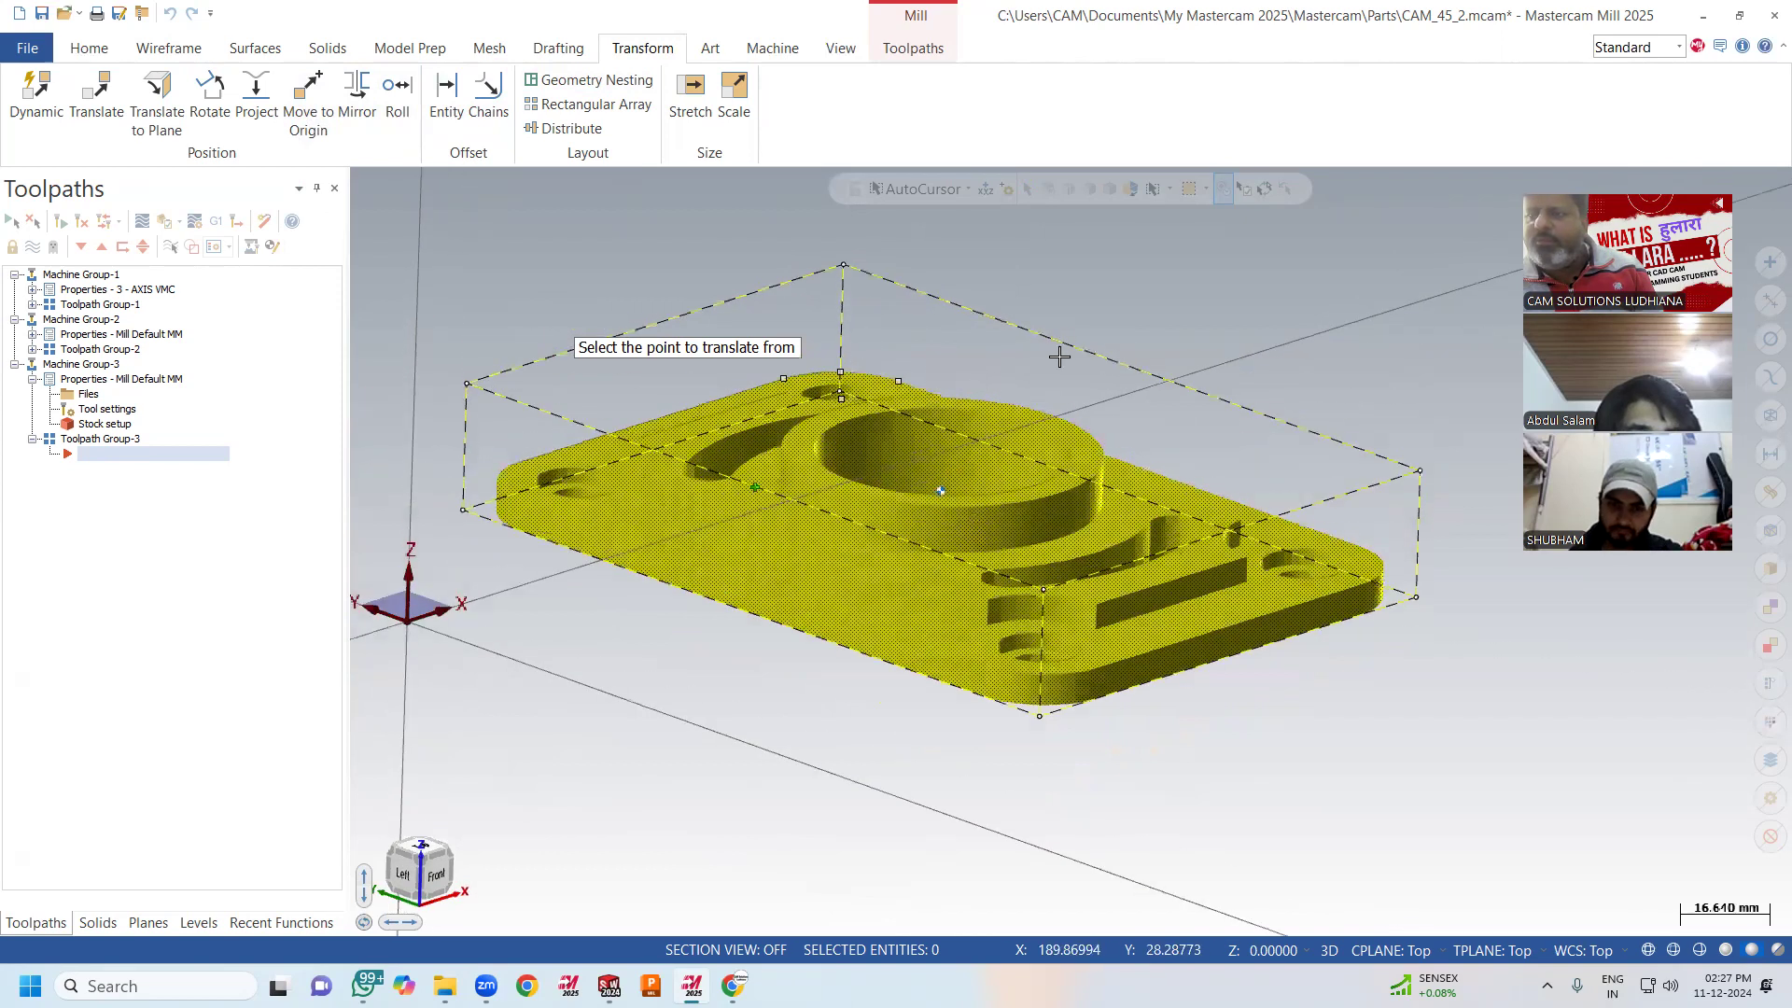
{"action": "mouse_move", "coordinate": [1130, 369]}
{"action": "middle_mouse_down"}
{"action": "mouse_move", "coordinate": [1068, 392]}
{"action": "mouse_move", "coordinate": [997, 351]}
{"action": "mouse_move", "coordinate": [739, 365]}
{"action": "middle_mouse_up"}
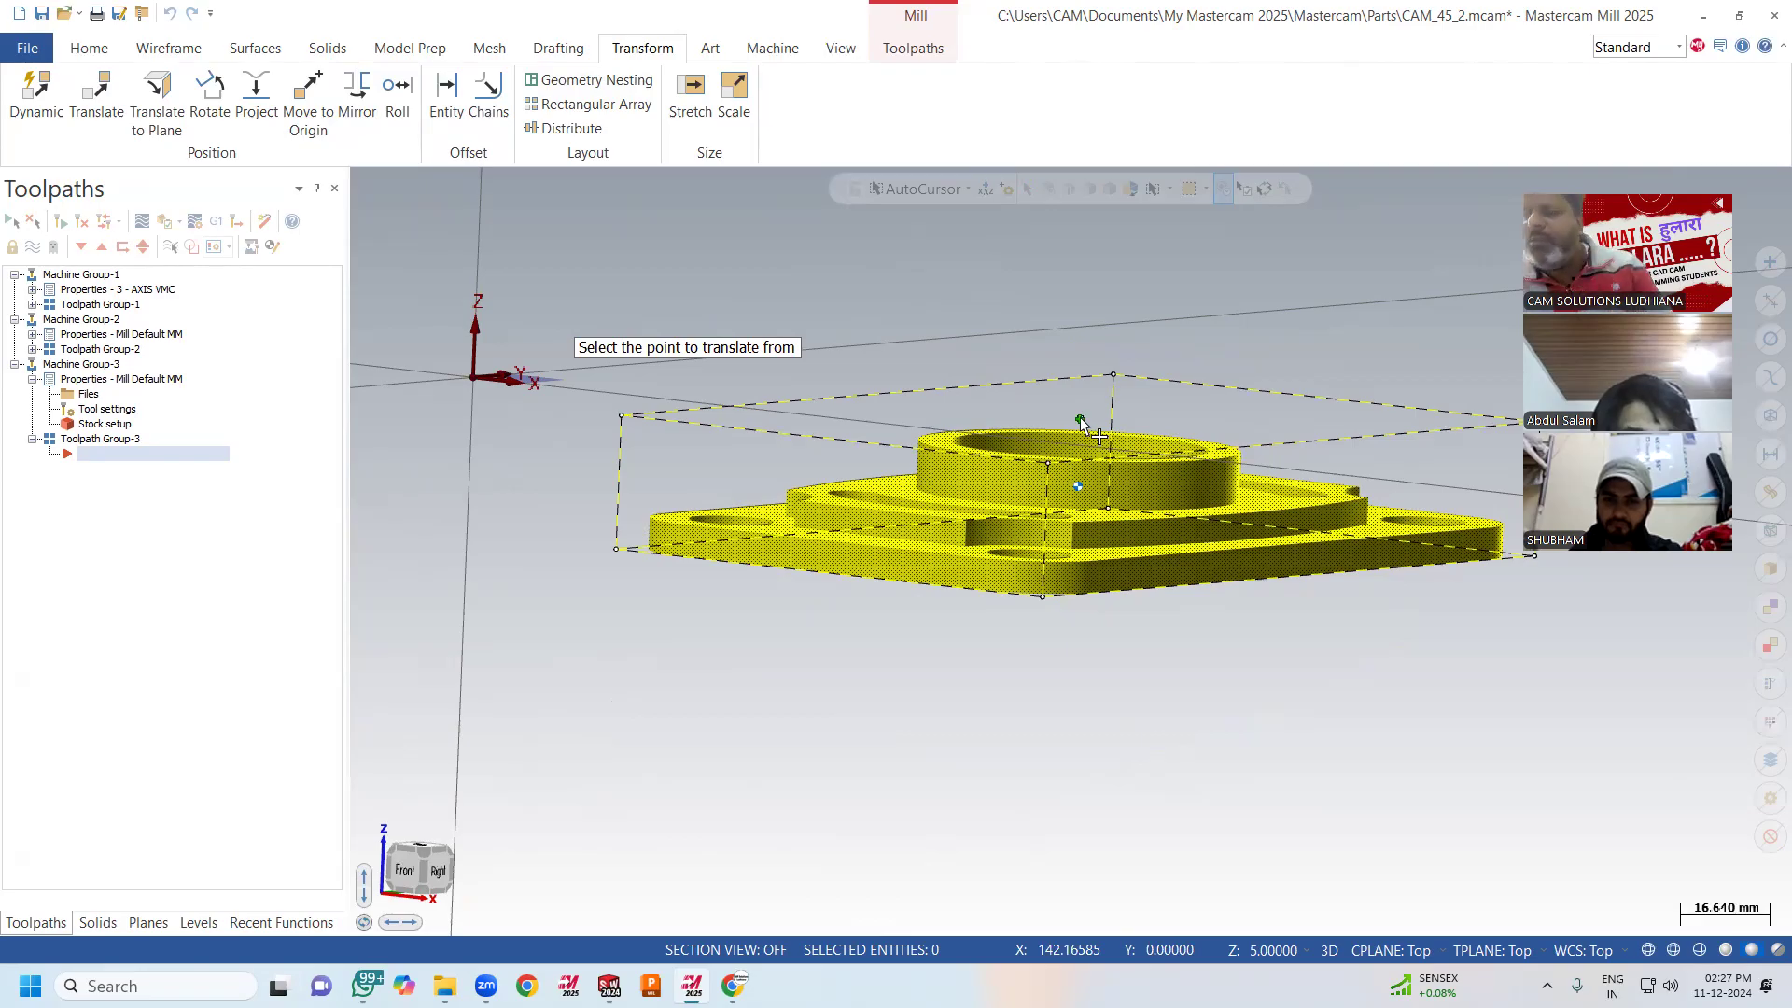
{"action": "left_click", "coordinate": [1080, 417]}
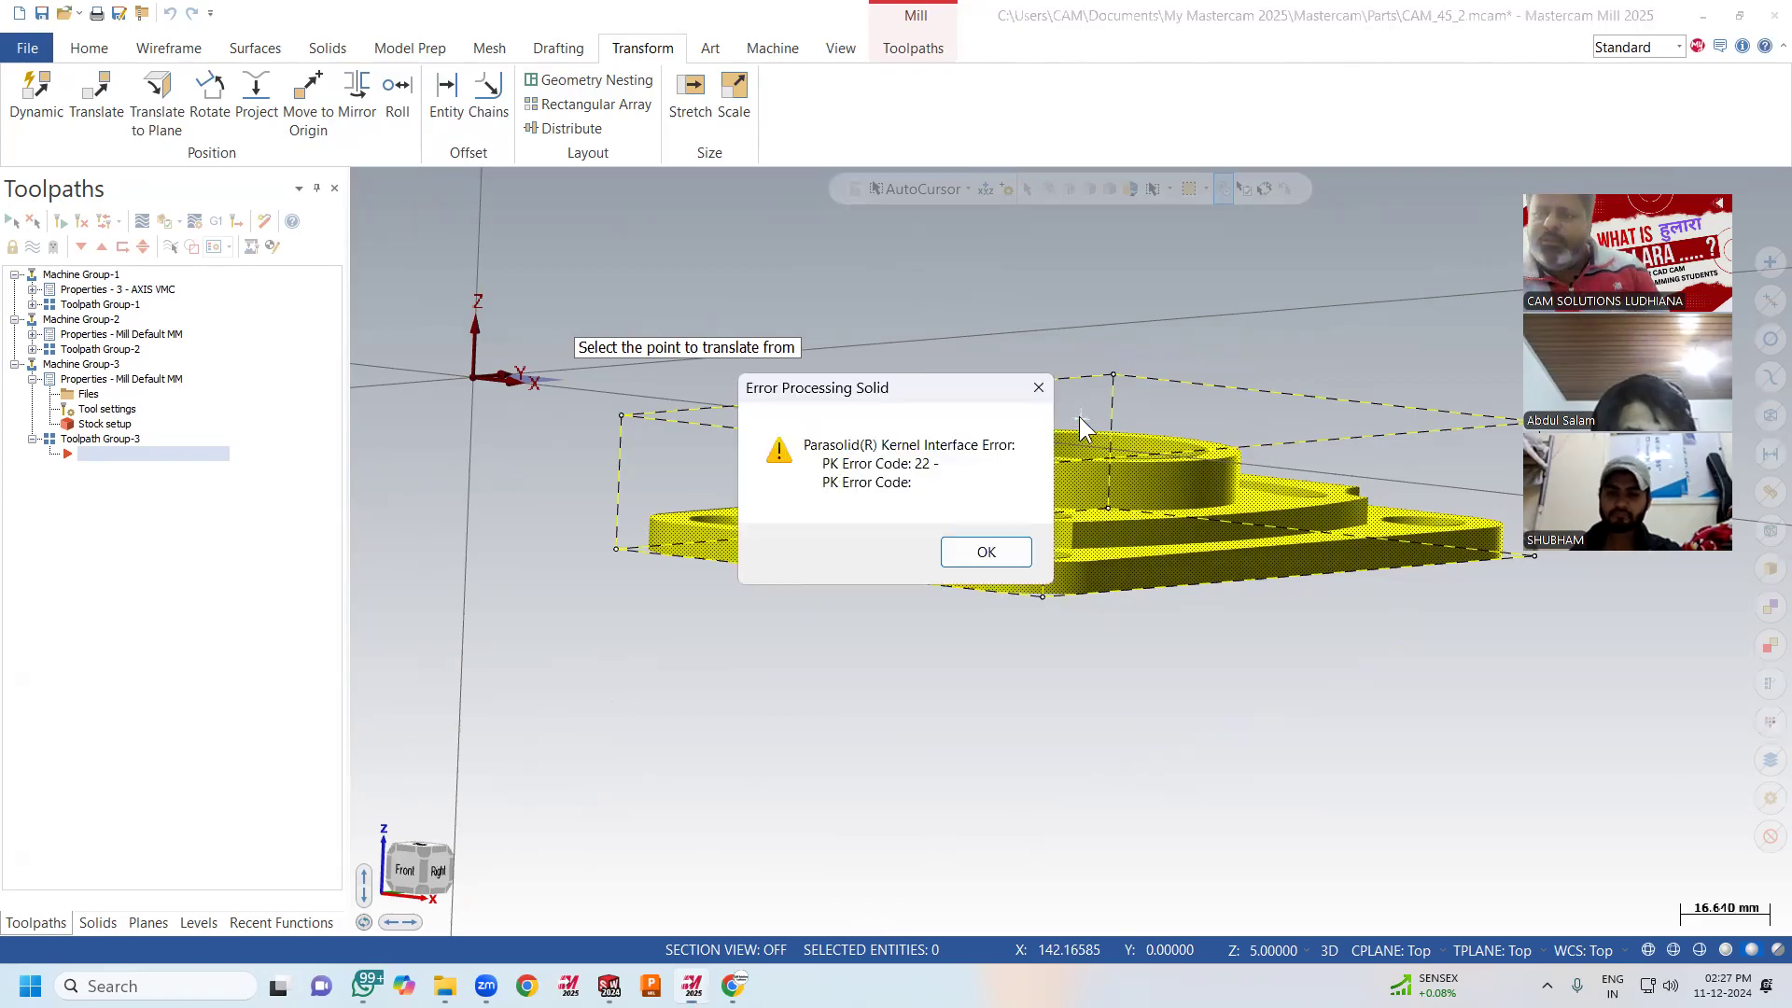
{"action": "left_click", "coordinate": [986, 552]}
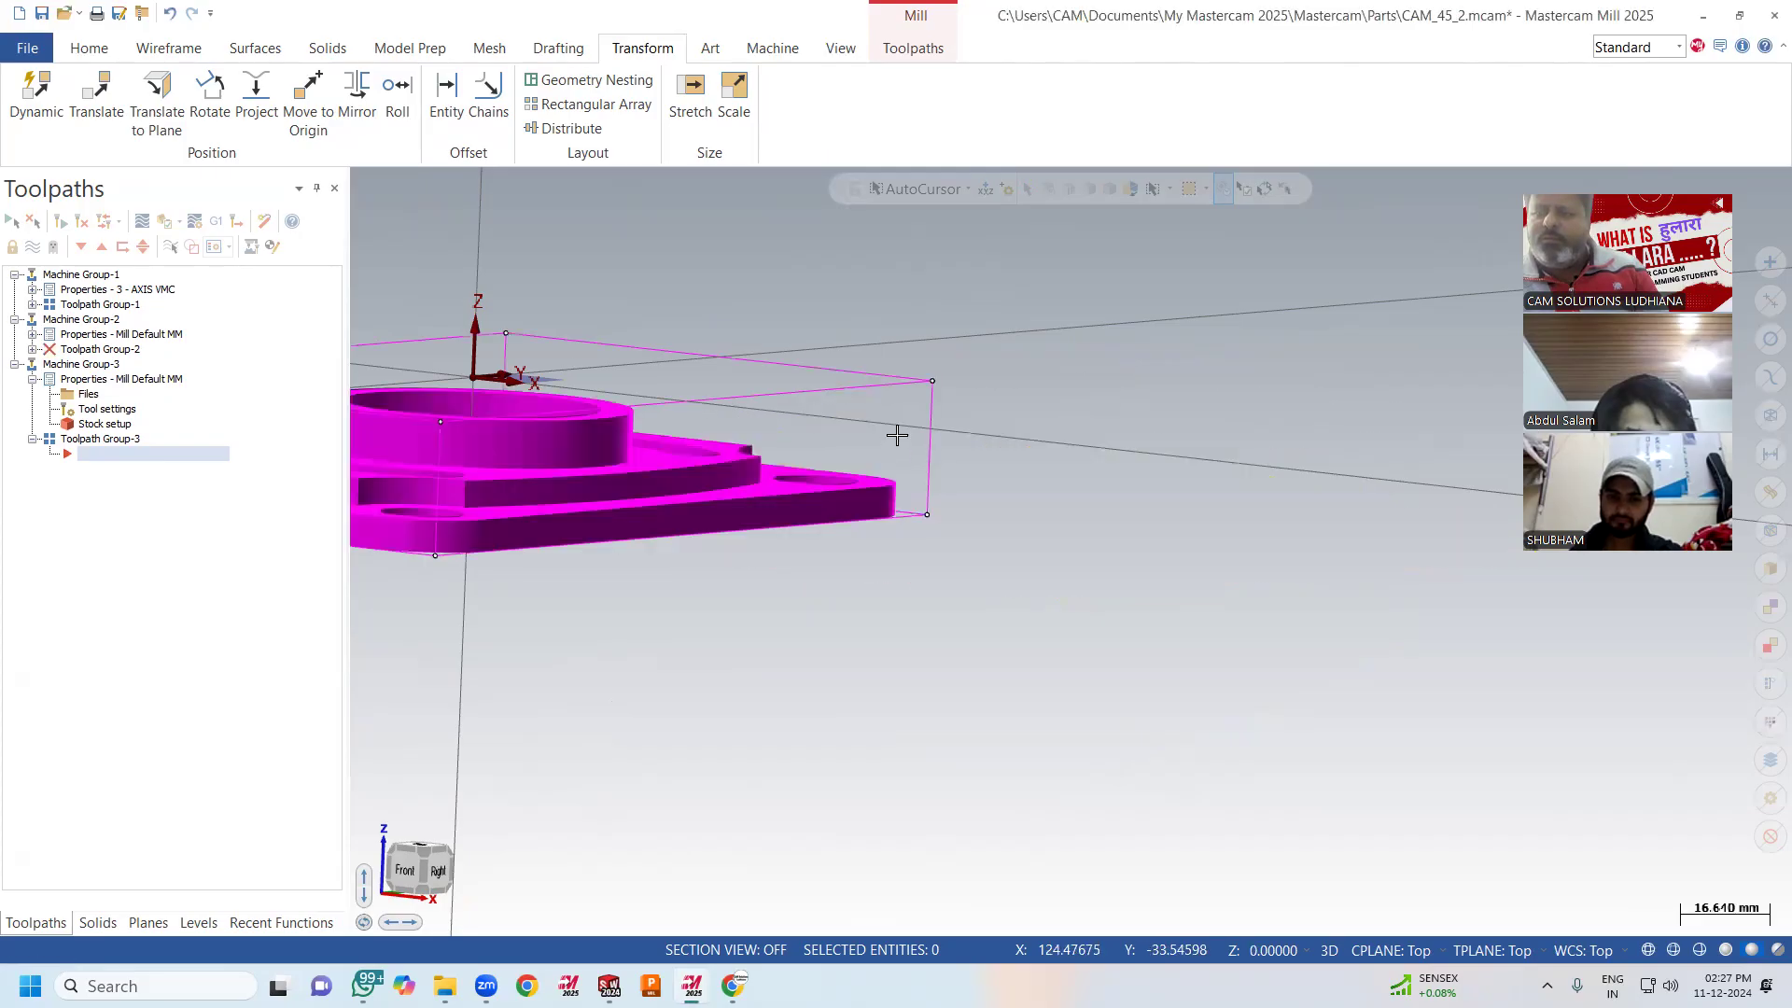
{"action": "mouse_move", "coordinate": [983, 375]}
{"action": "middle_mouse_down"}
{"action": "mouse_move", "coordinate": [792, 352]}
{"action": "mouse_move", "coordinate": [1067, 548]}
{"action": "mouse_move", "coordinate": [1009, 494]}
{"action": "mouse_move", "coordinate": [1000, 560]}
{"action": "mouse_move", "coordinate": [1128, 488]}
{"action": "mouse_move", "coordinate": [1048, 439]}
{"action": "mouse_move", "coordinate": [1061, 405]}
{"action": "mouse_move", "coordinate": [1076, 432]}
{"action": "mouse_move", "coordinate": [1100, 372]}
{"action": "mouse_move", "coordinate": [1132, 388]}
{"action": "middle_mouse_up"}
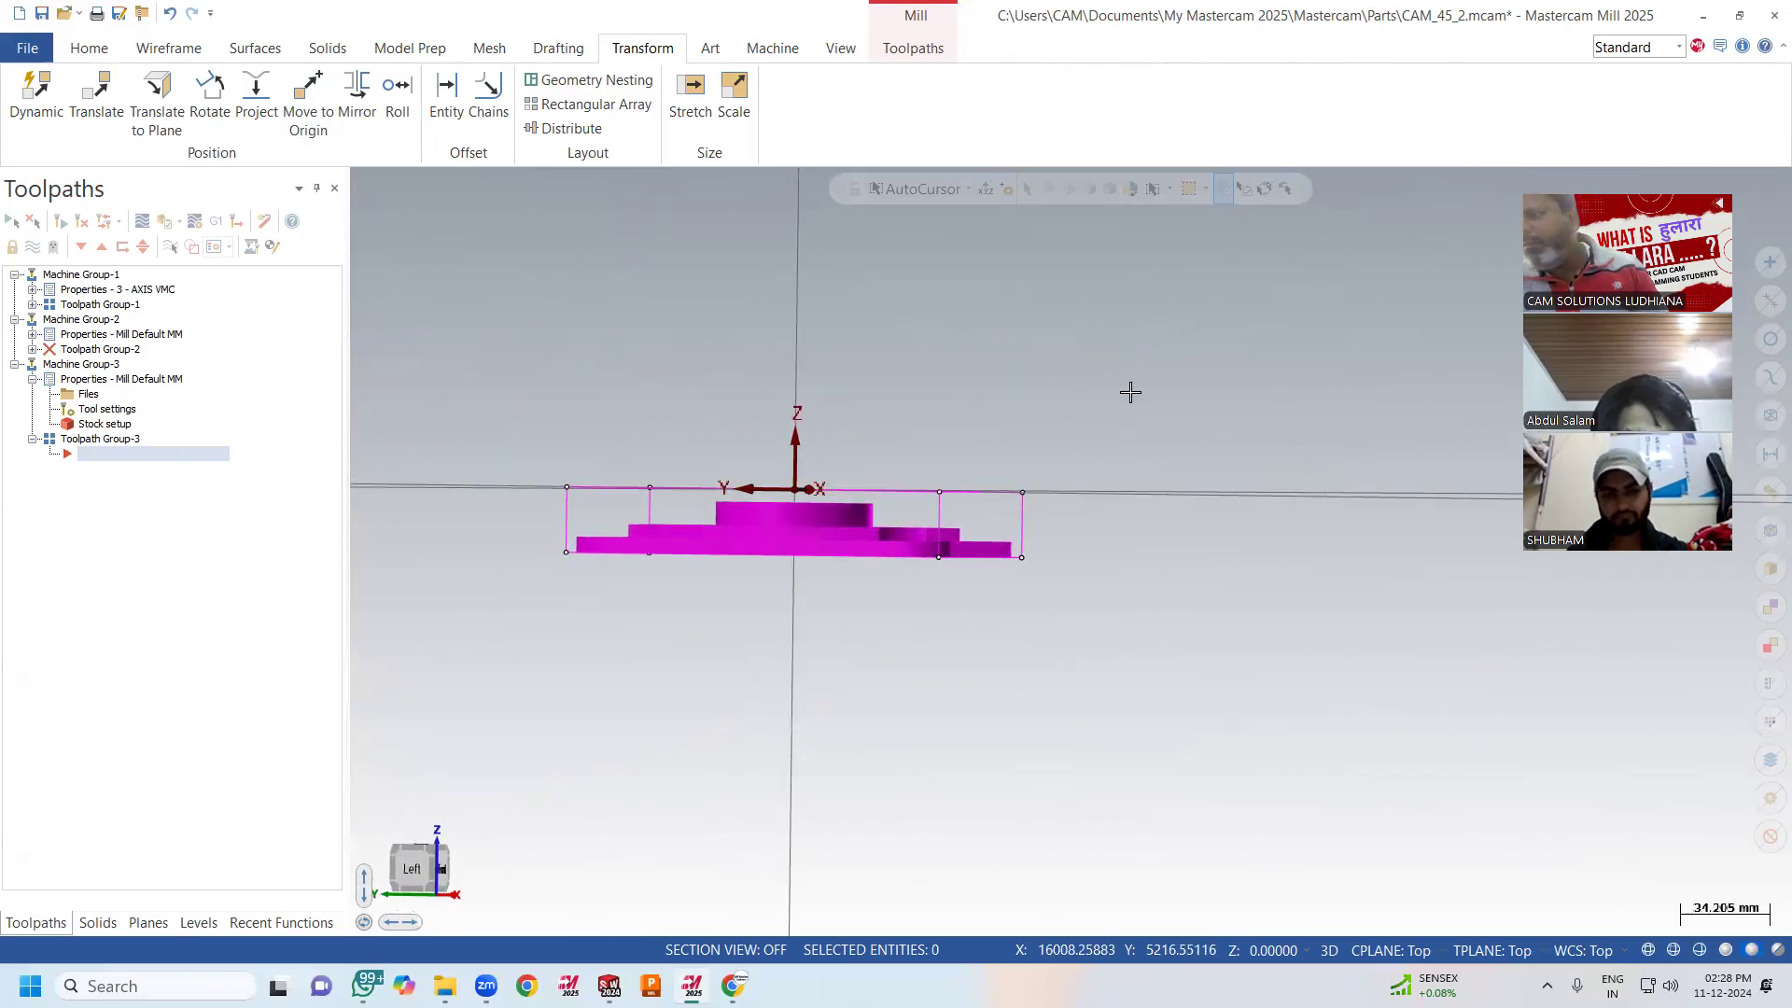
Start a new file without saving the changes and reopen the CAM_45_2 part.
{"action": "left_click", "coordinate": [19, 13]}
{"action": "left_click", "coordinate": [927, 534]}
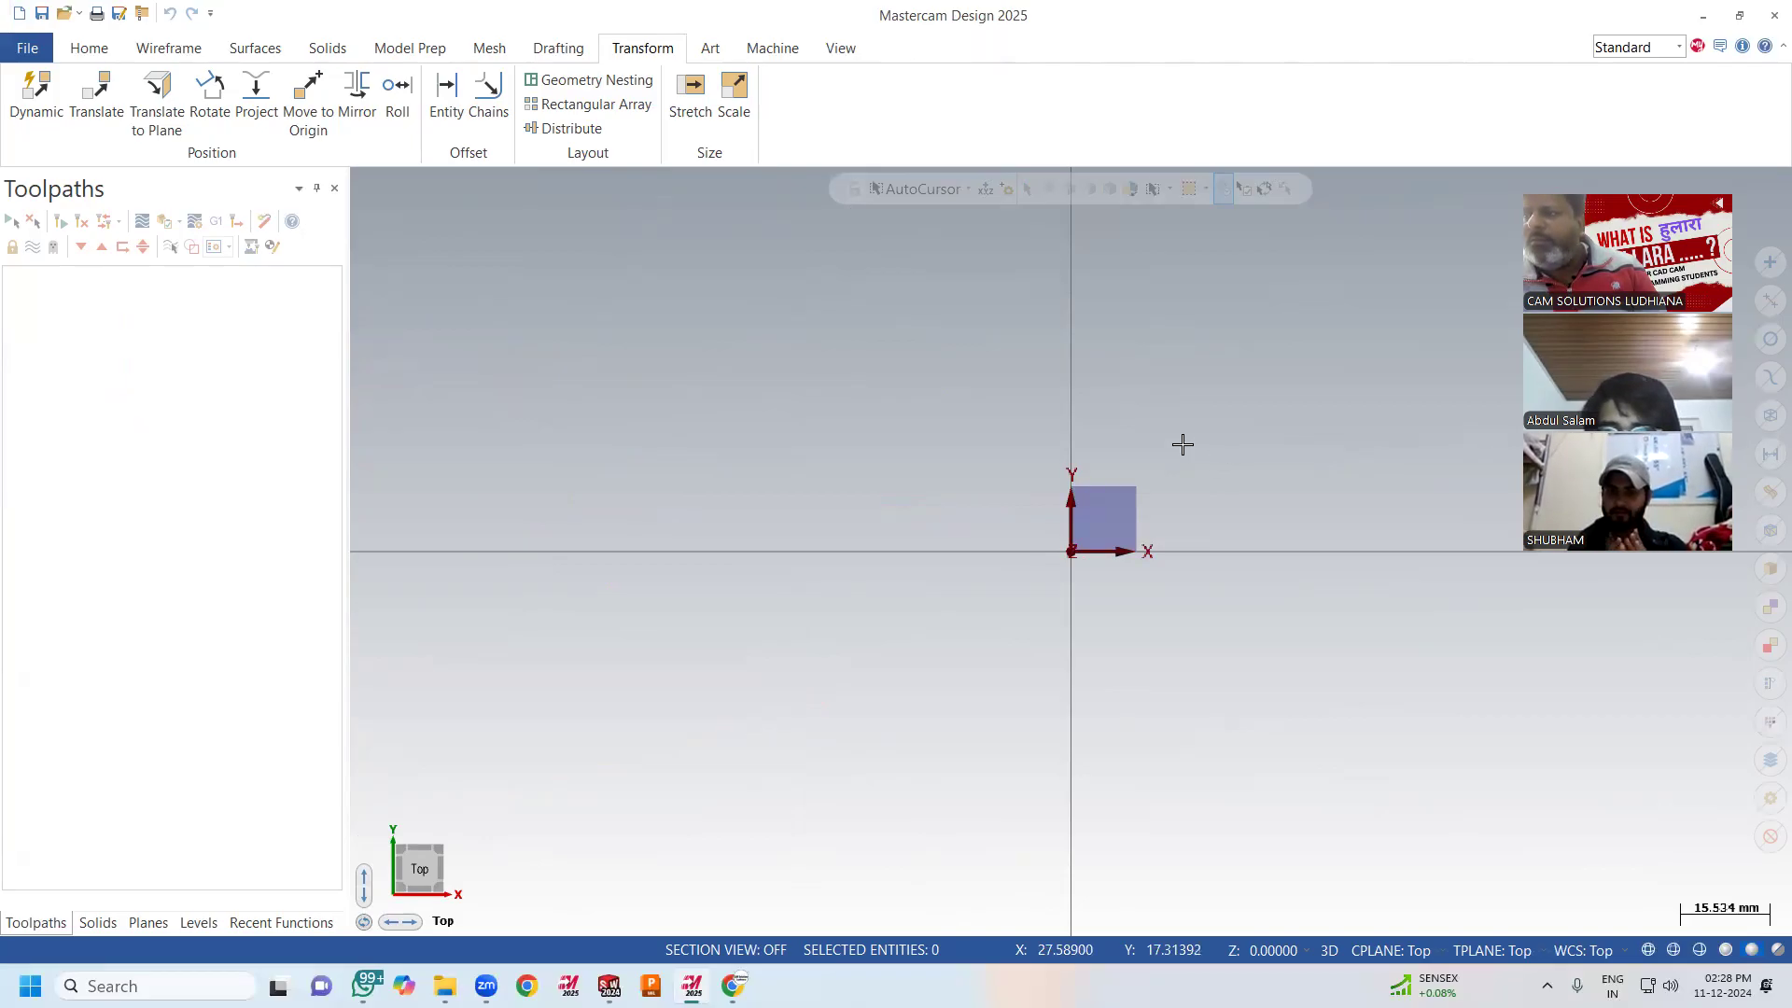
{"action": "scroll", "coordinate": [1272, 383], "scroll_direction": "up", "scroll_amount": 1}
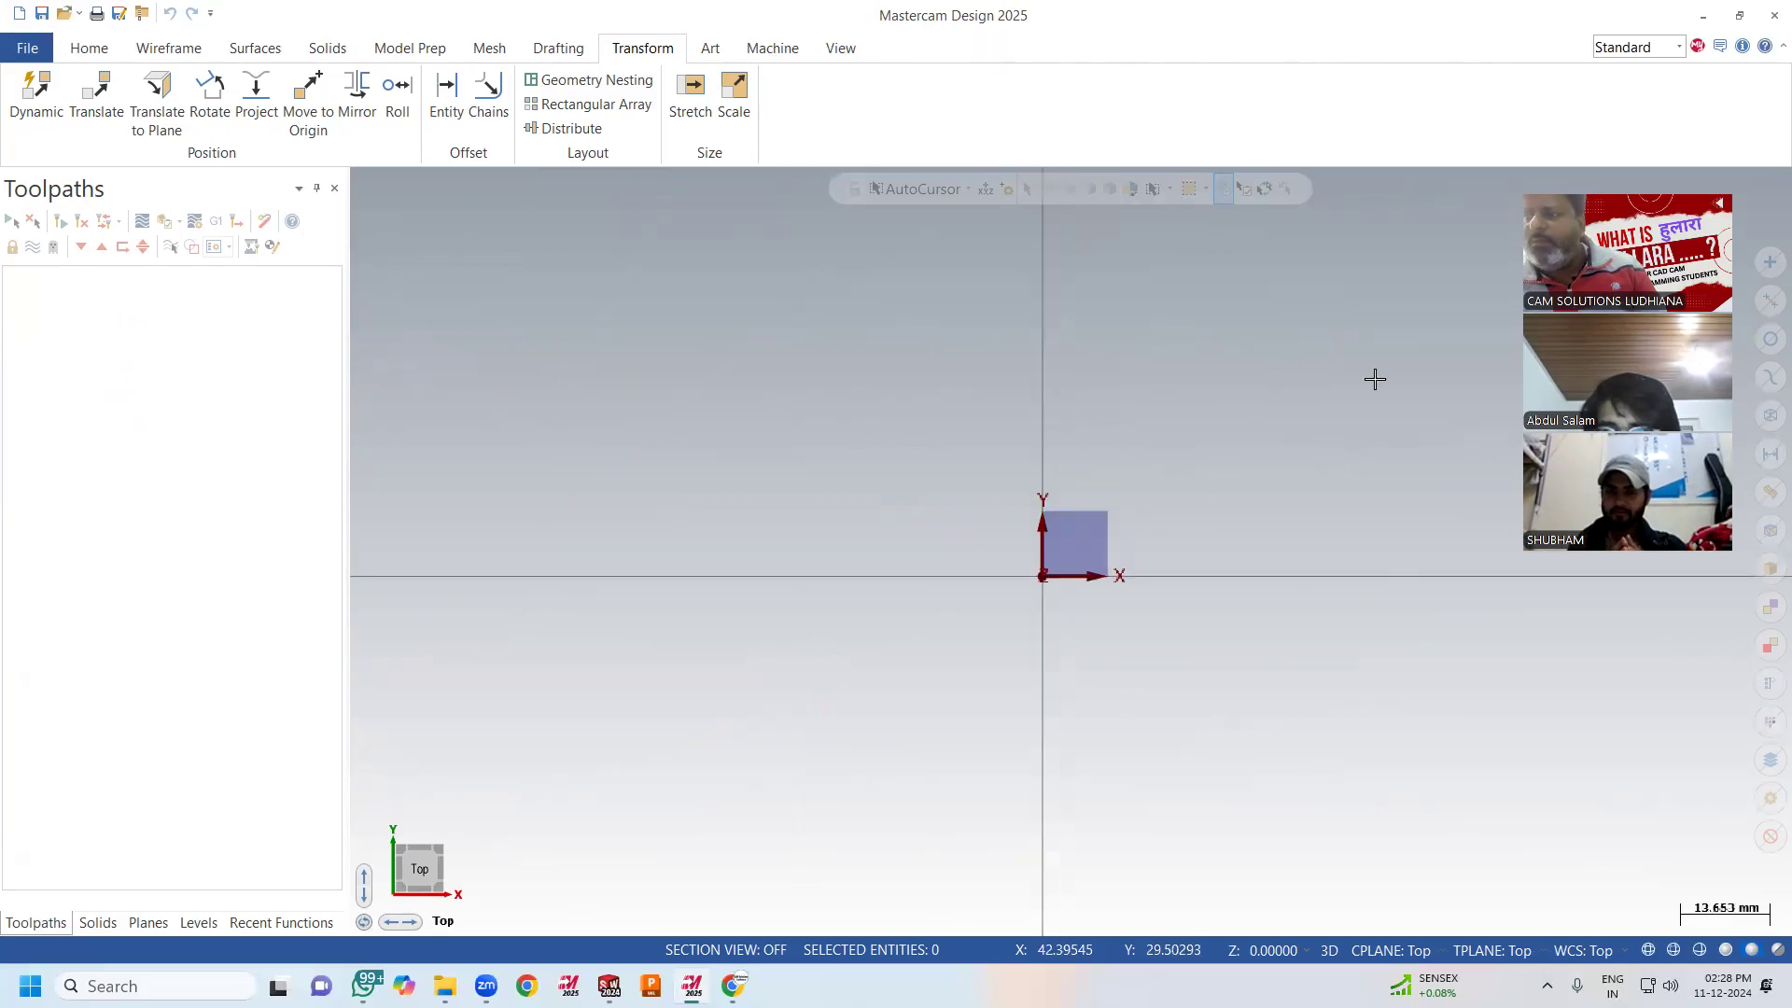
{"action": "left_click", "coordinate": [62, 15]}
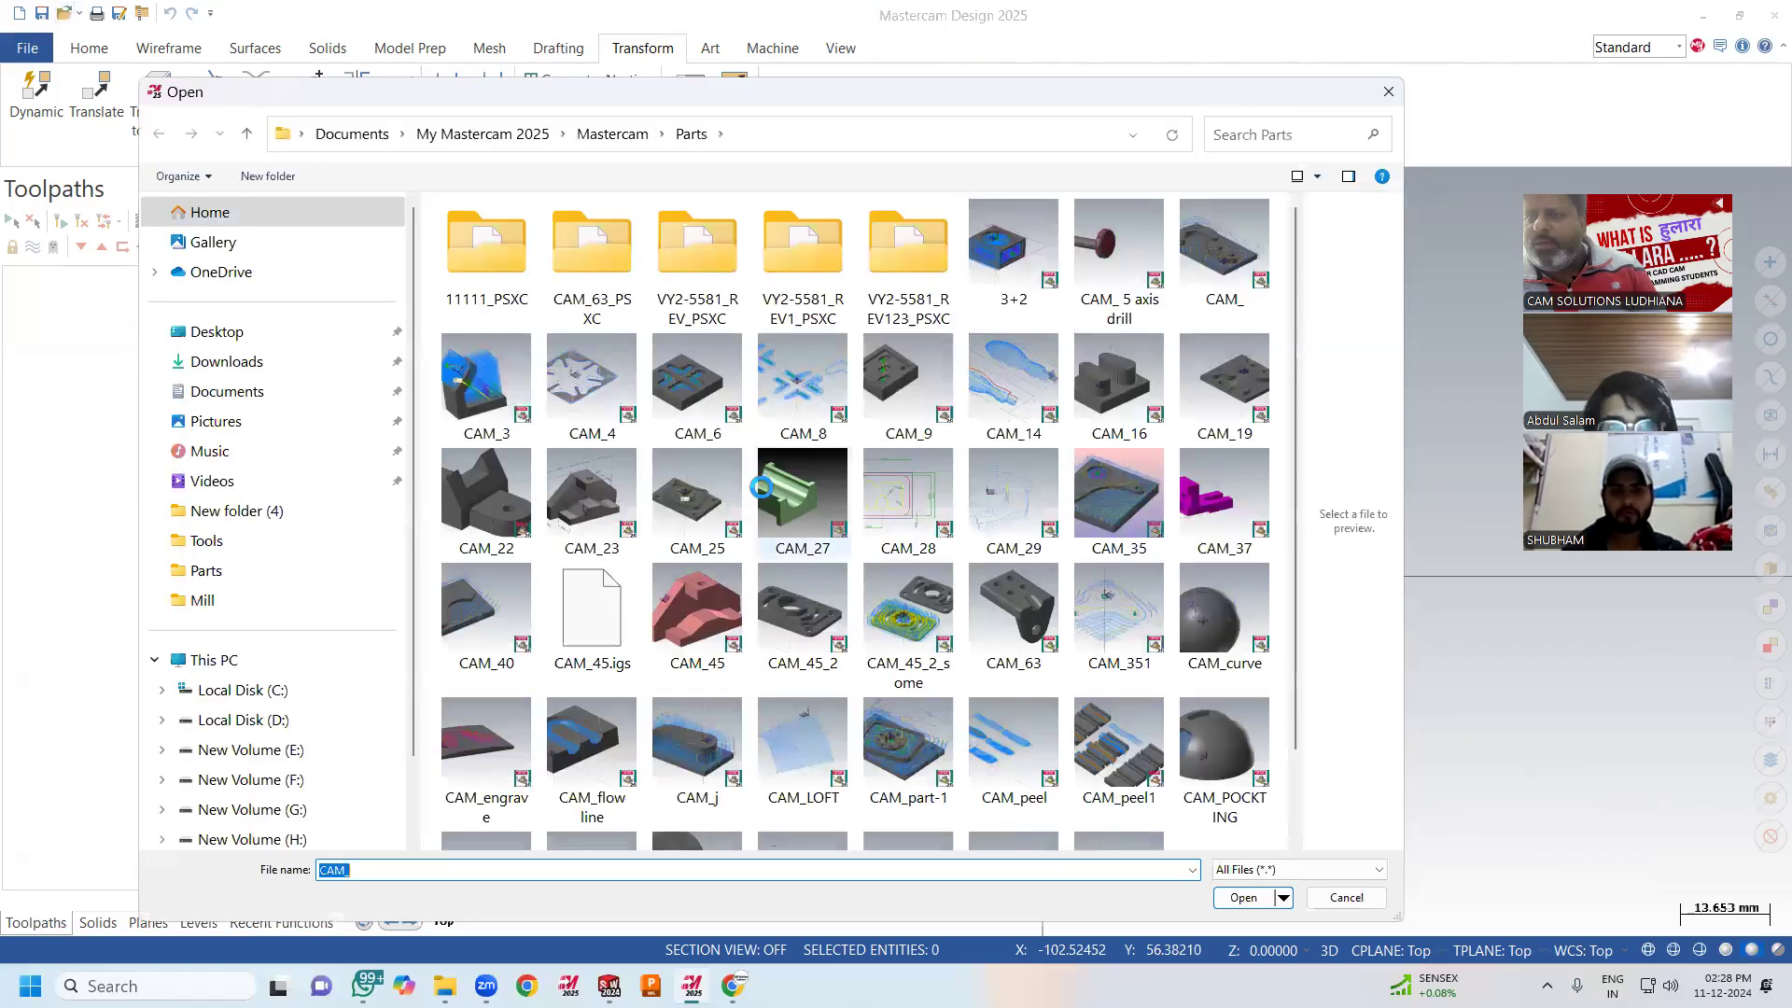
{"action": "left_click", "coordinate": [803, 616]}
{"action": "left_click", "coordinate": [1243, 897]}
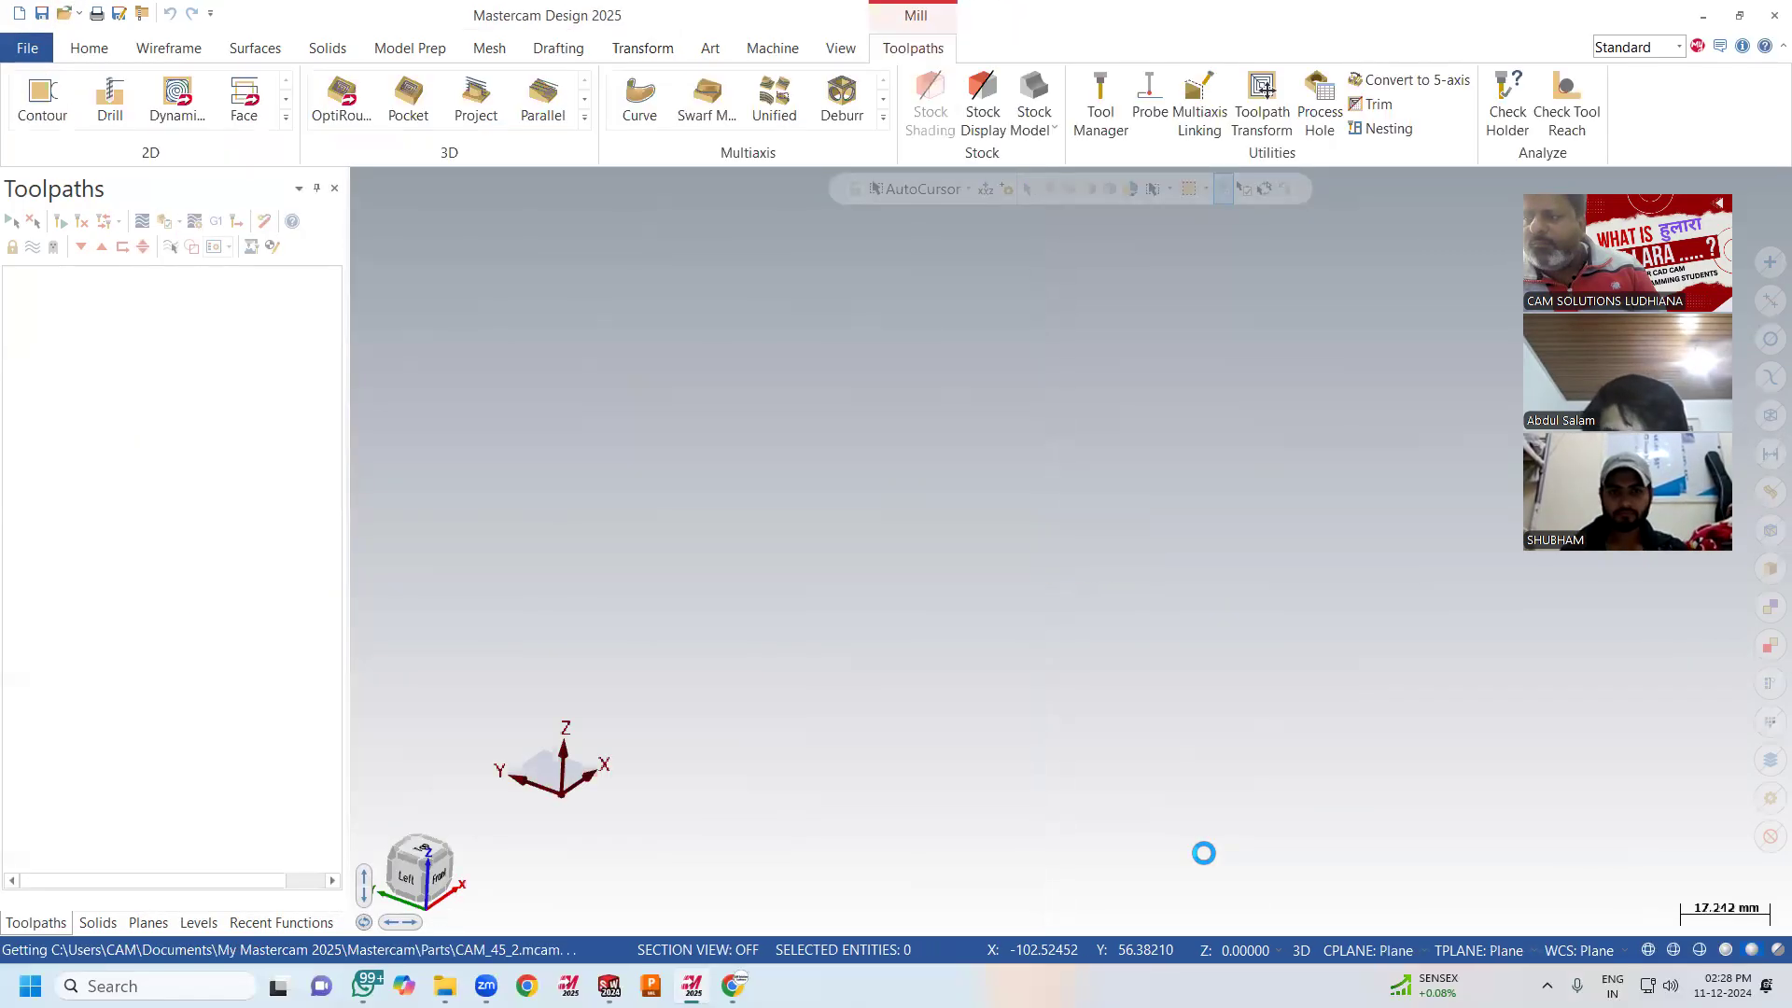
Turn off the toolpath display for the operations in Machine Group-2.
{"action": "left_click", "coordinate": [61, 271]}
{"action": "left_click", "coordinate": [33, 253]}
{"action": "left_click", "coordinate": [33, 255]}
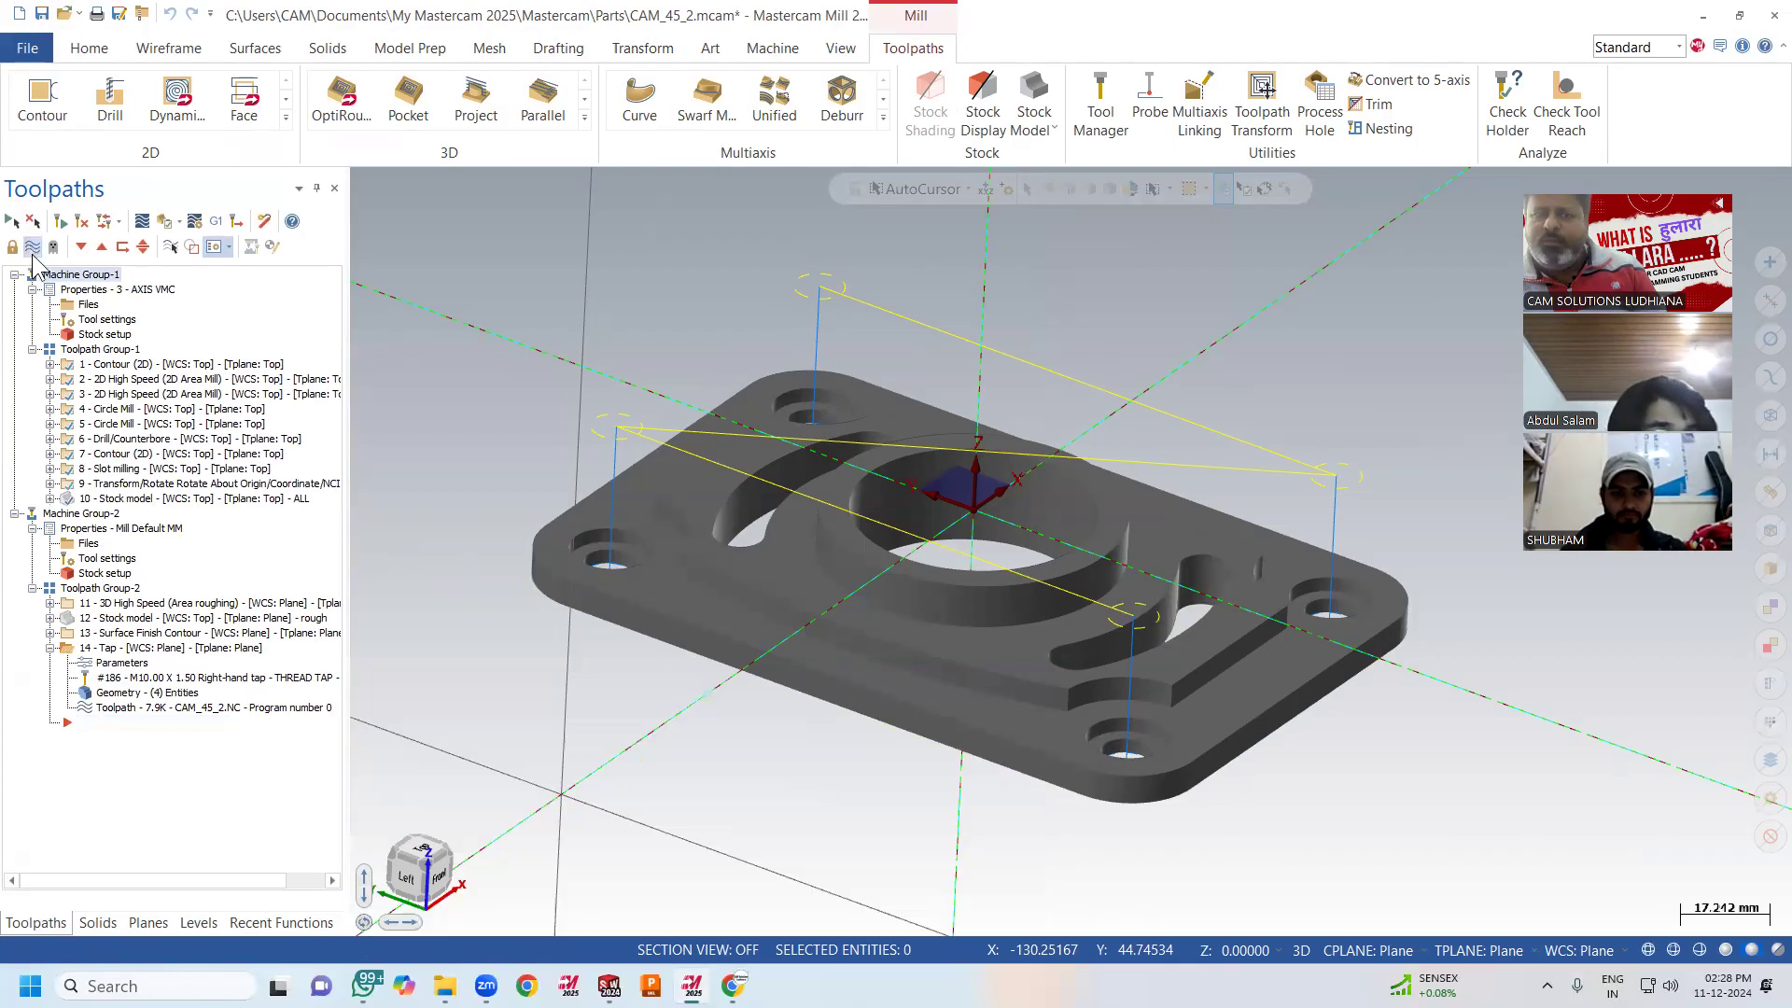
{"action": "left_click", "coordinate": [104, 513]}
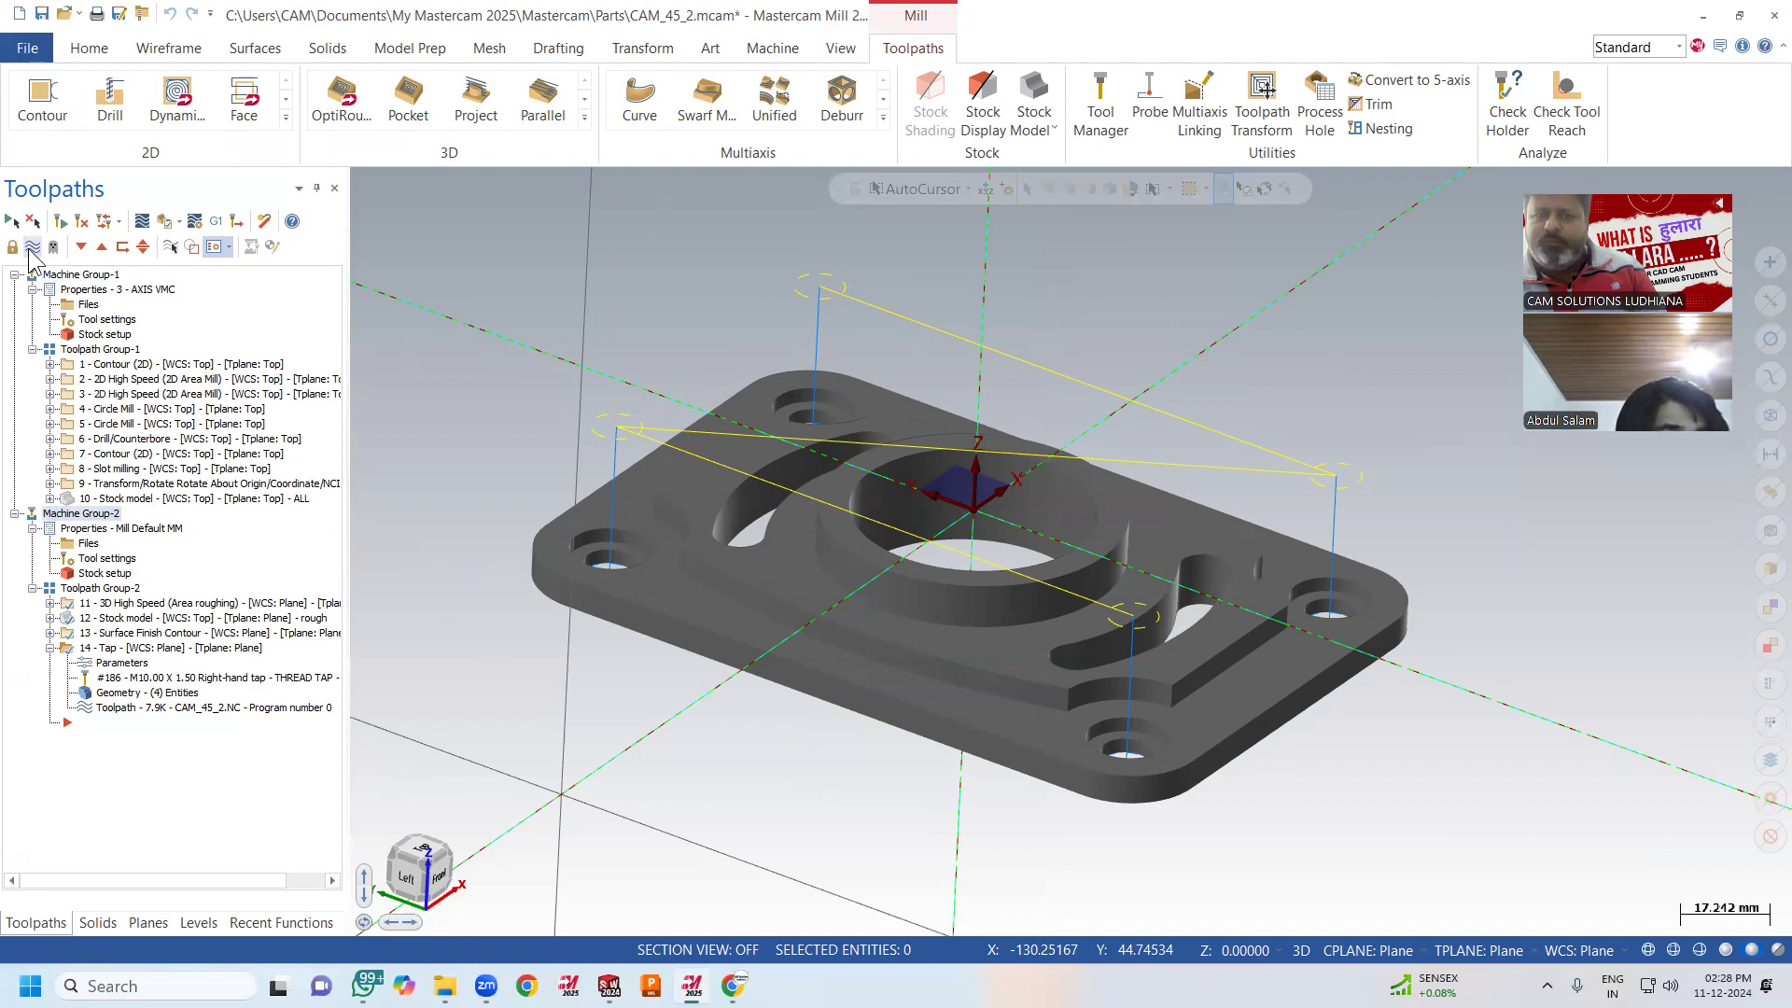
{"action": "left_click", "coordinate": [32, 248]}
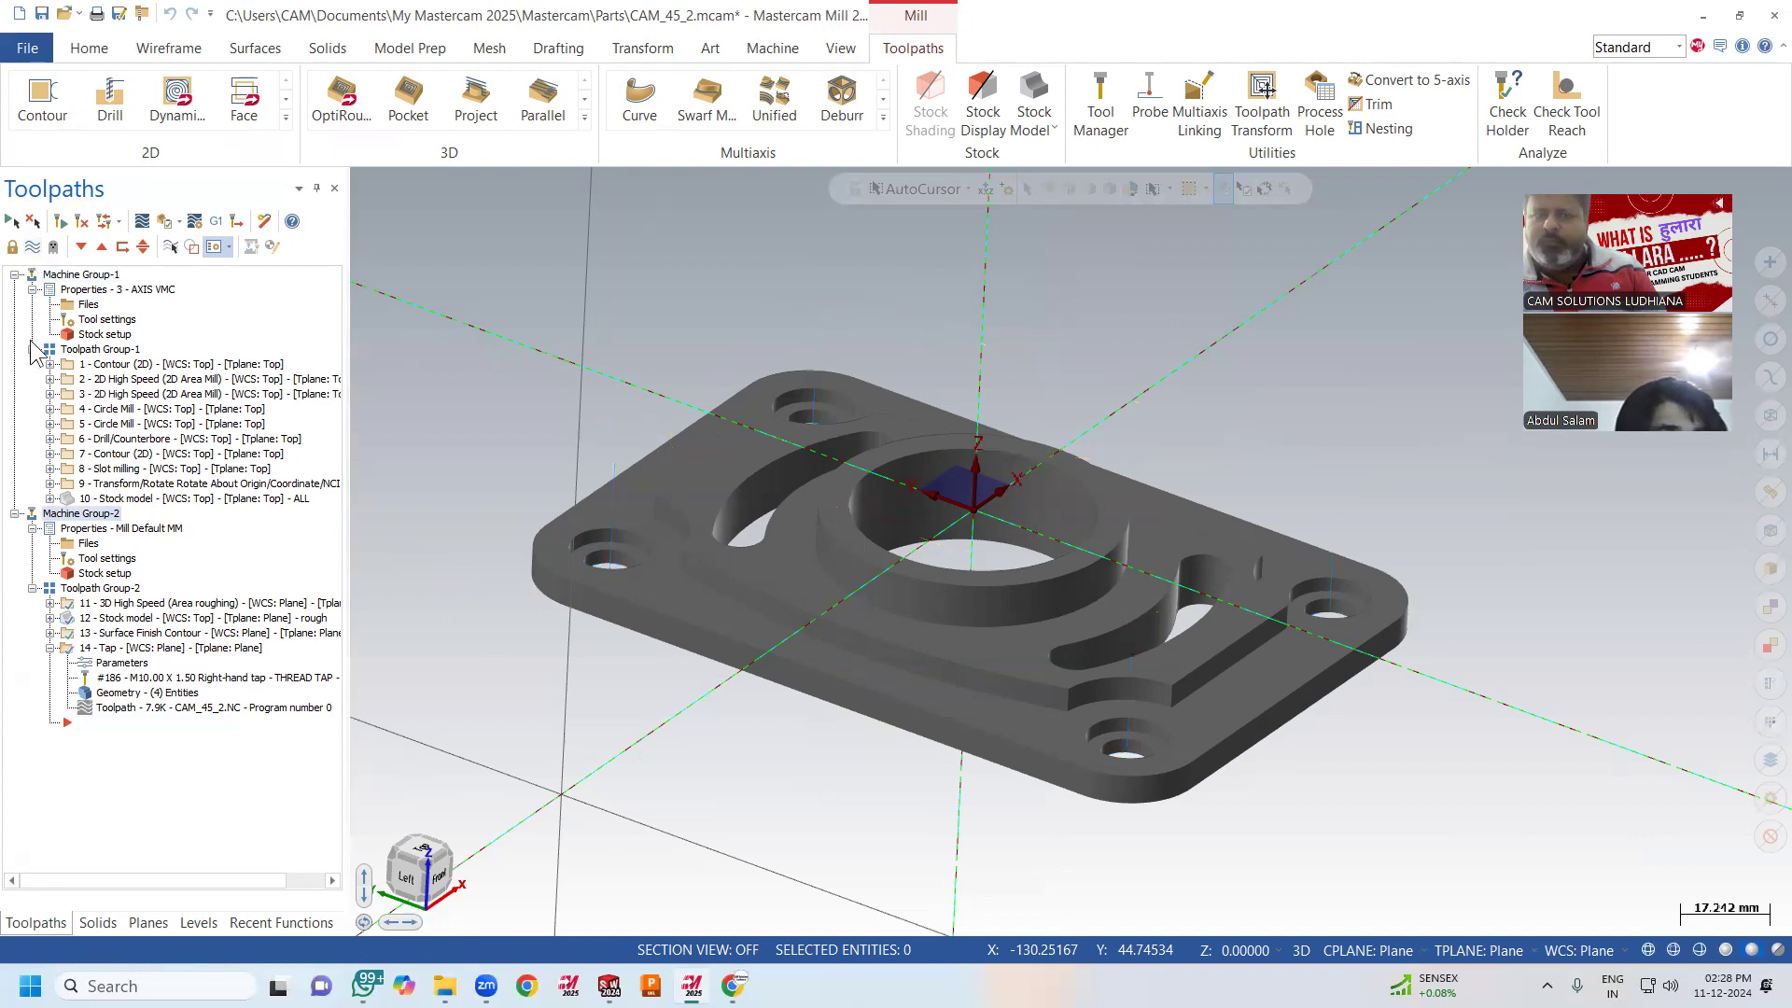
Collapse the properties and toolpath groups of Machine Group-1 and Machine Group-2.
{"action": "left_click", "coordinate": [33, 290]}
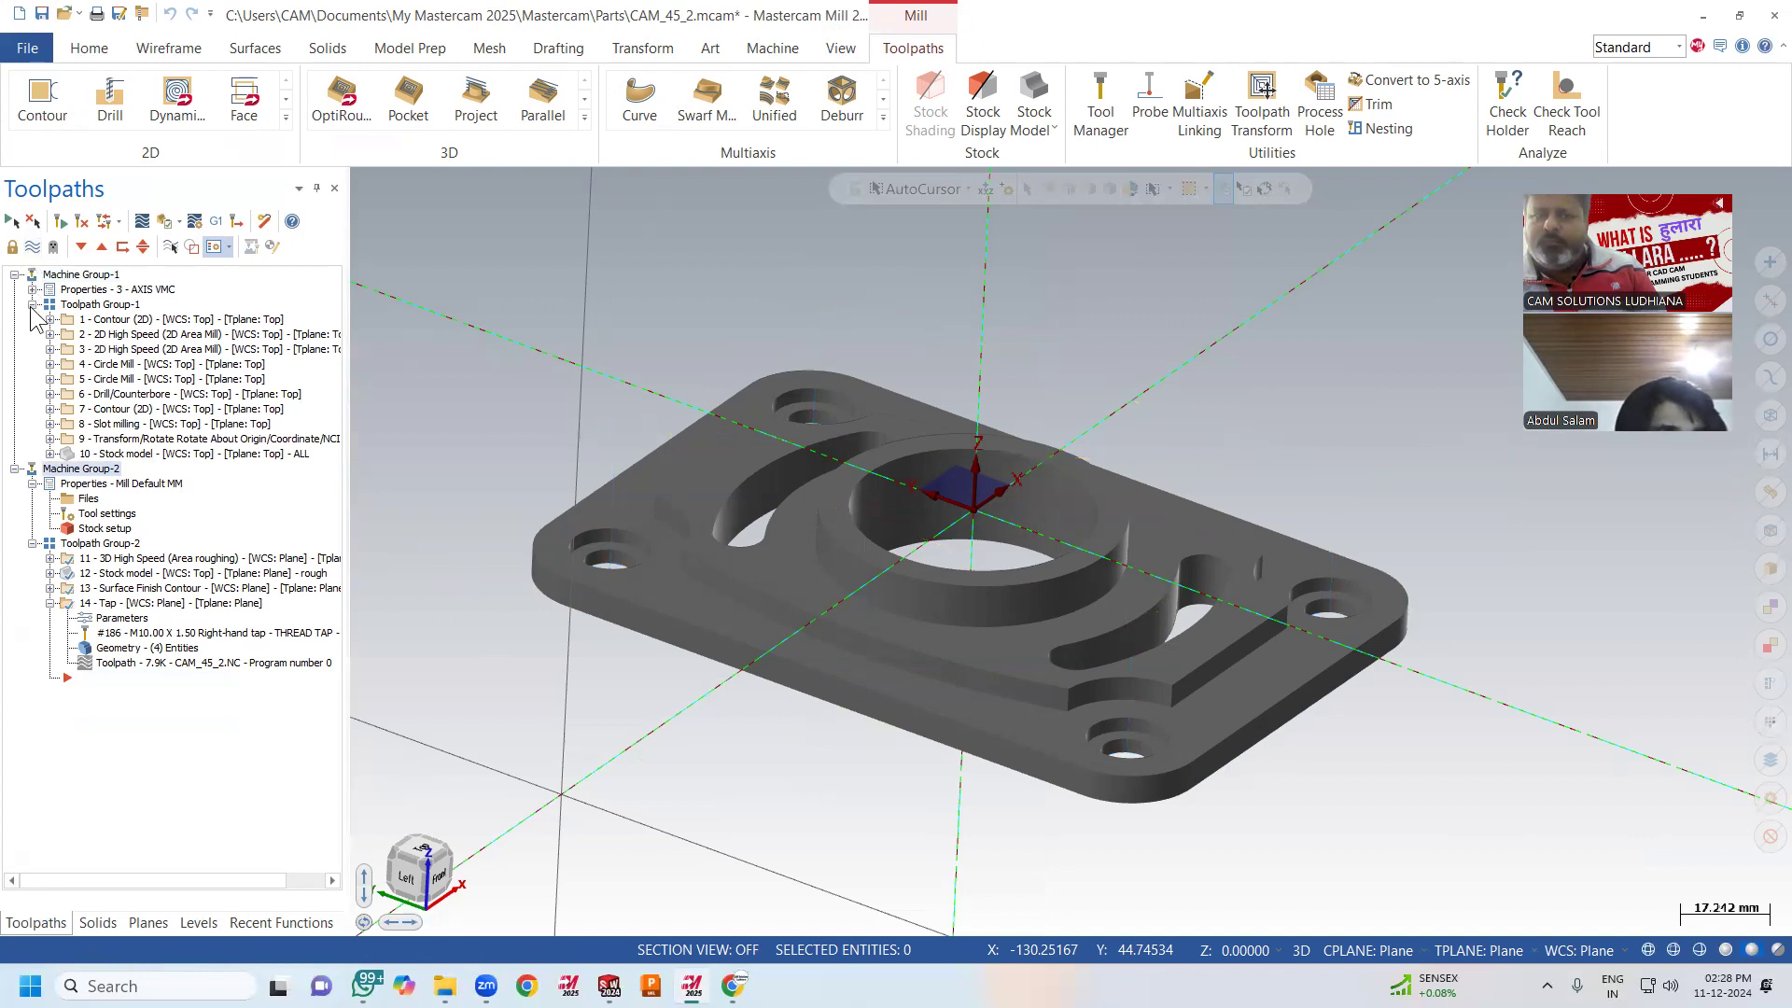
{"action": "left_click", "coordinate": [32, 304]}
{"action": "left_click", "coordinate": [32, 334]}
{"action": "left_click", "coordinate": [32, 349]}
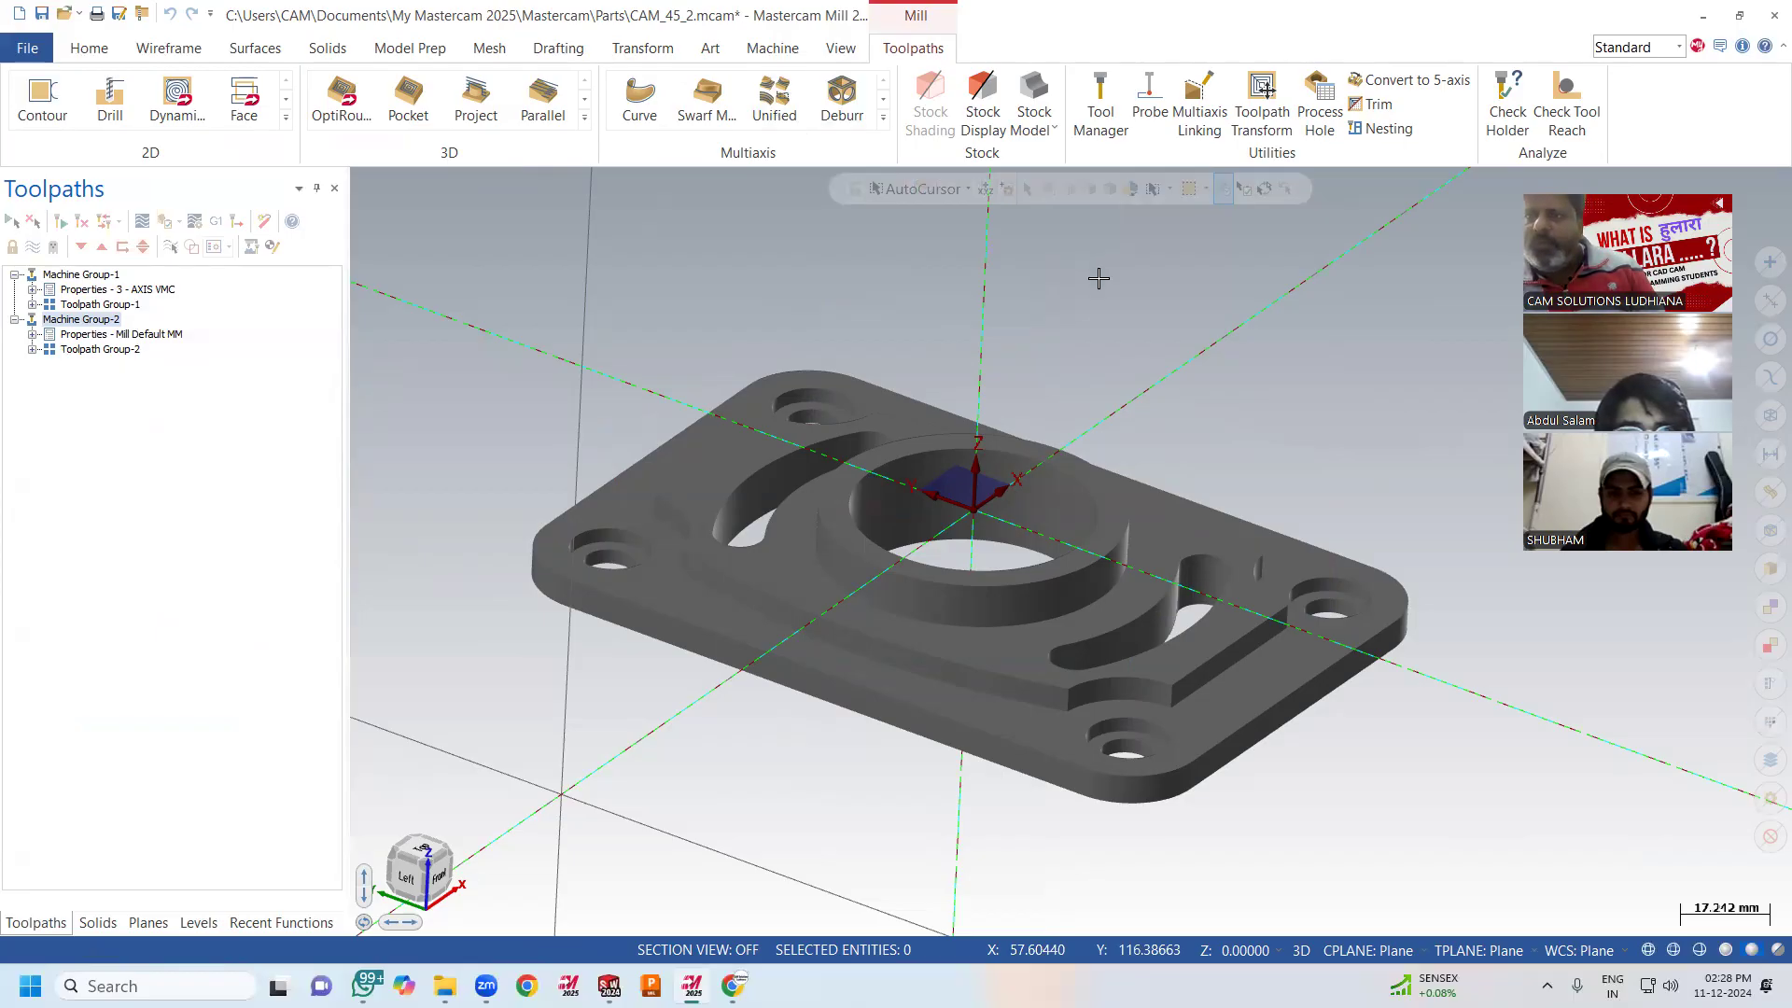
Display the existing stock outline and add a new default mill machine group.
{"action": "left_click", "coordinate": [977, 108]}
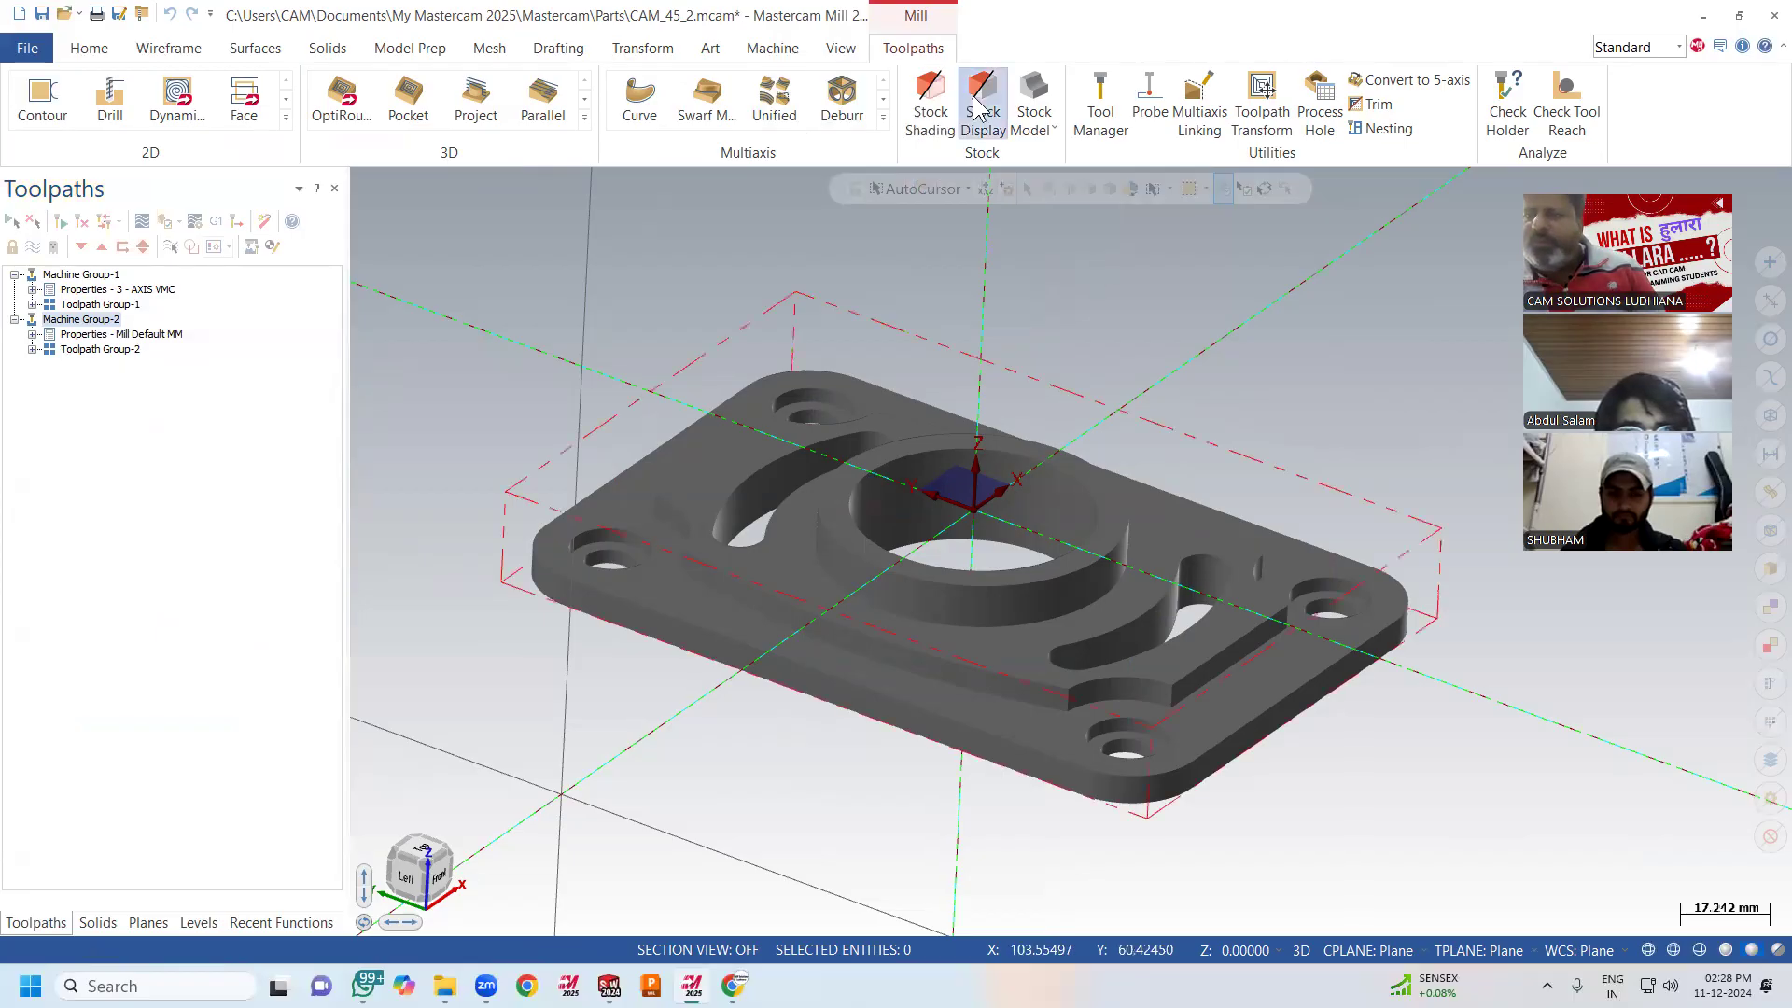
{"action": "left_click", "coordinate": [773, 49]}
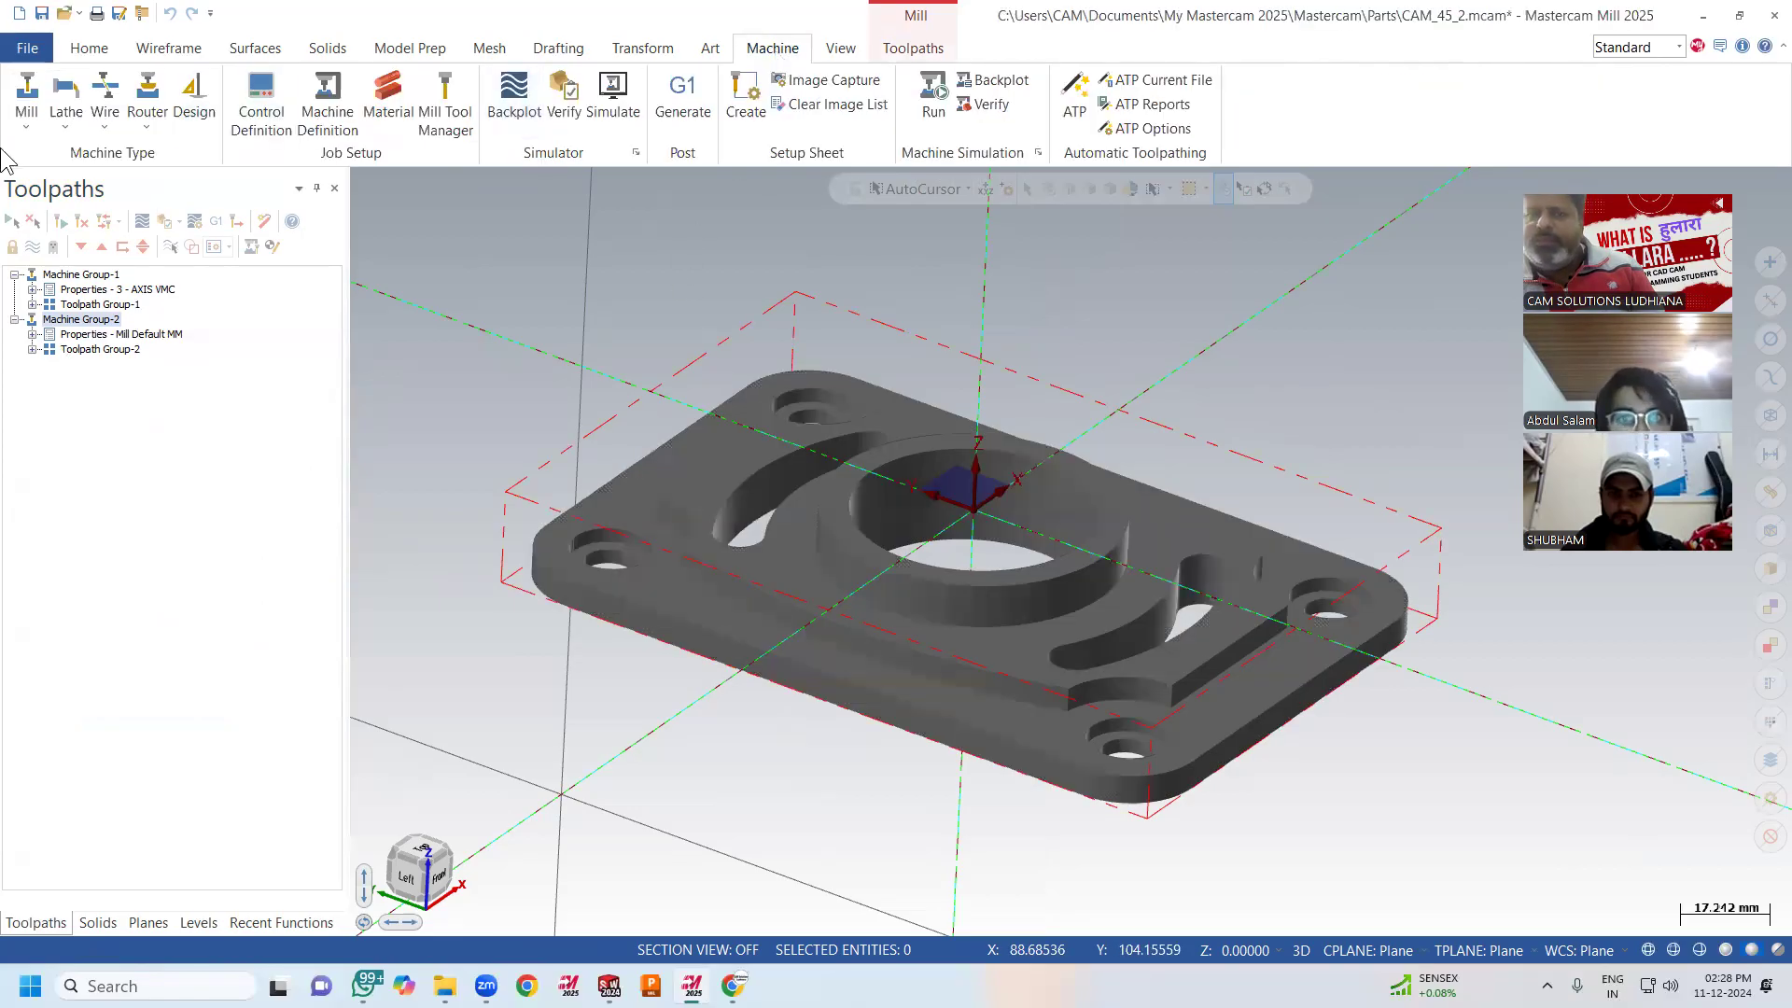
{"action": "left_click", "coordinate": [26, 117]}
{"action": "left_click", "coordinate": [48, 166]}
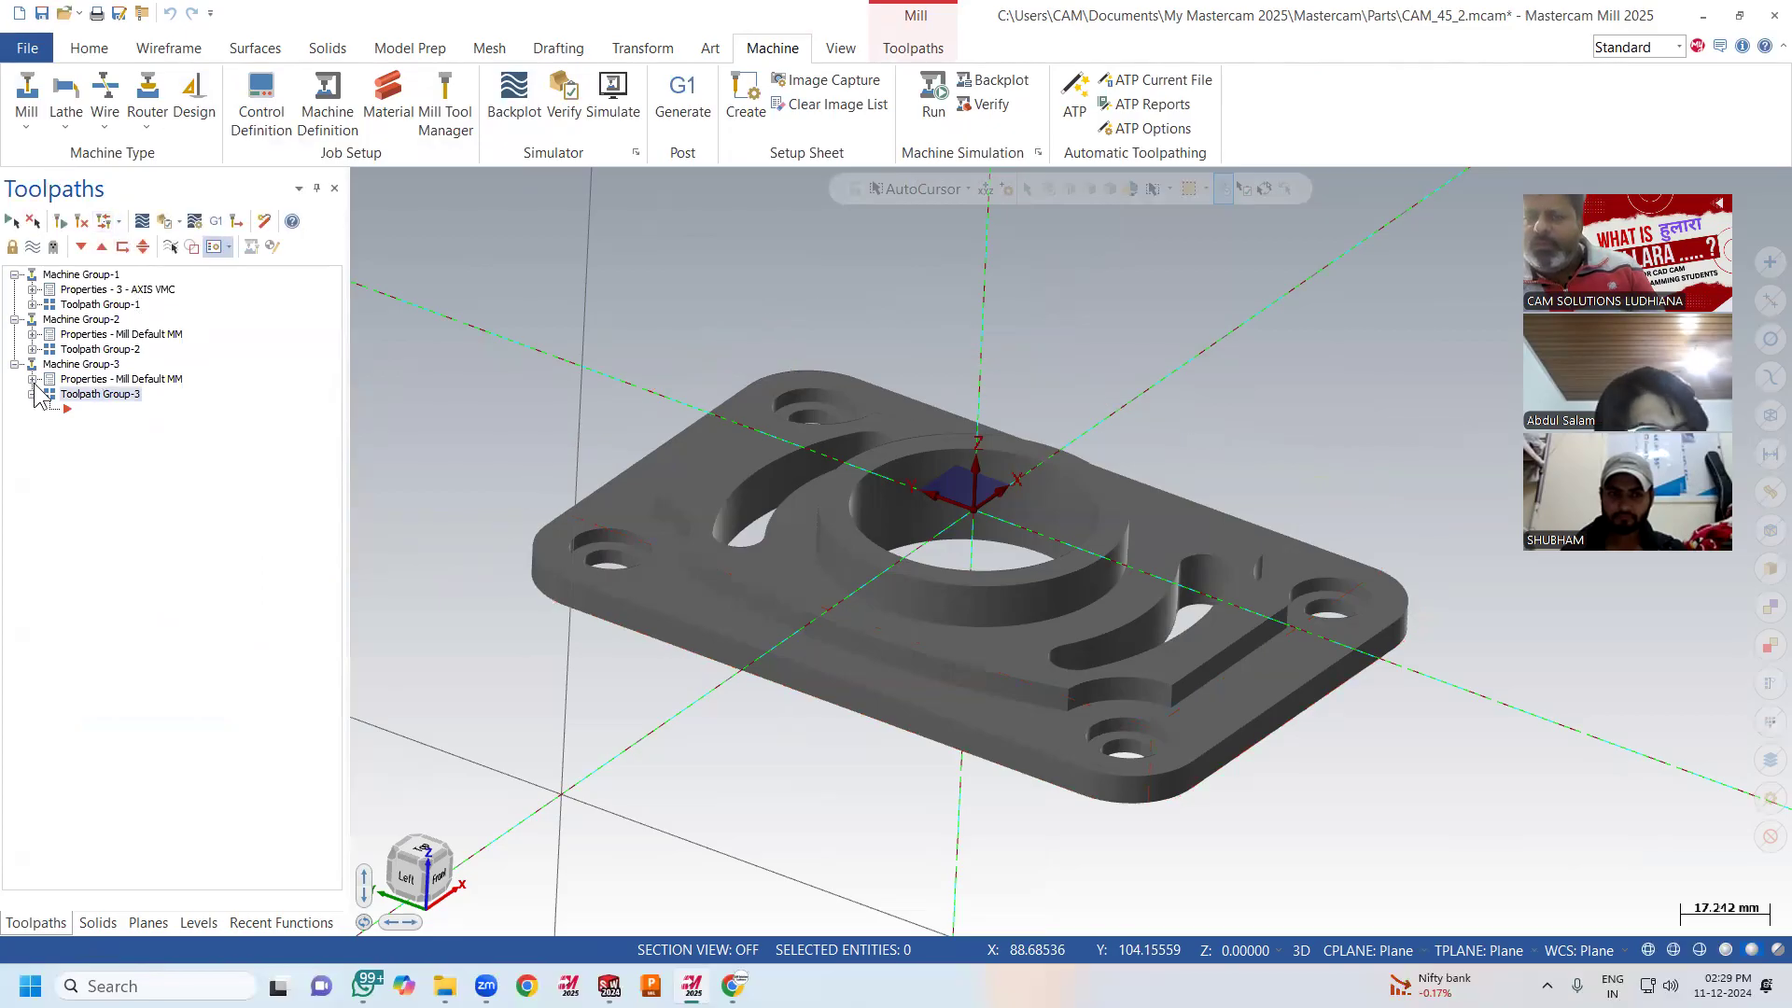
Add rectangular stock fitted to the whole plate in Machine Group-3's stock setup.
{"action": "left_click", "coordinate": [33, 381]}
{"action": "left_click", "coordinate": [102, 425]}
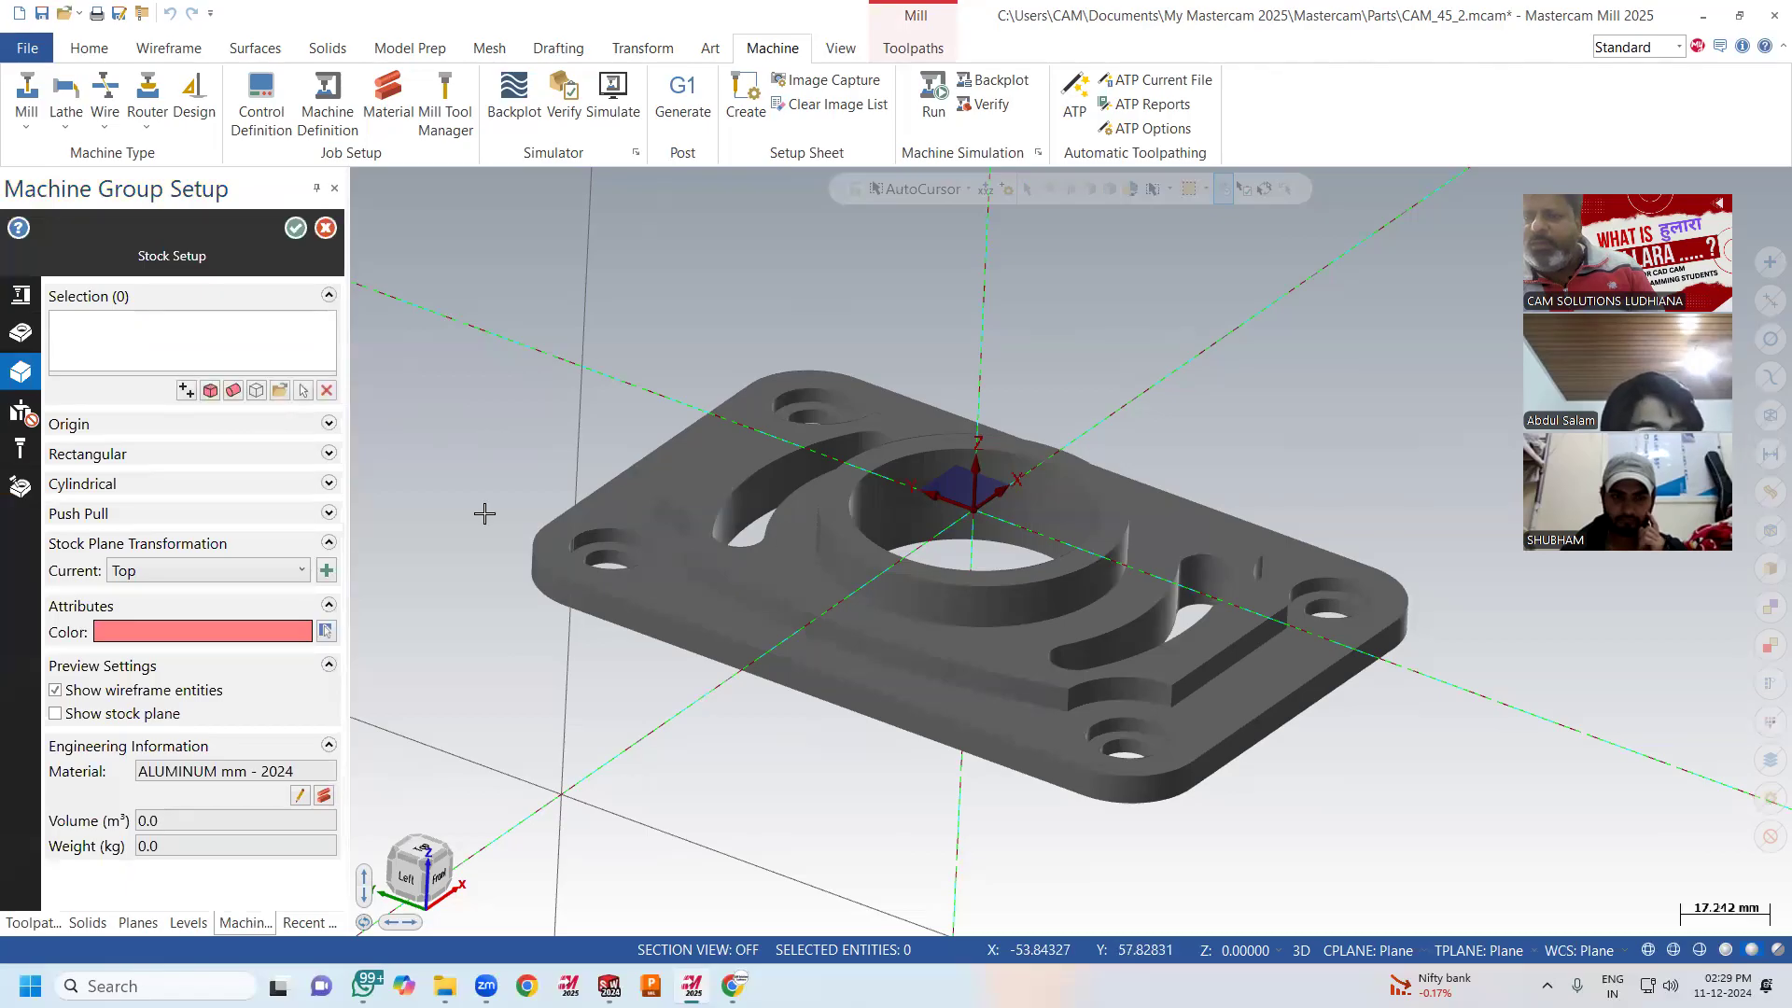
{"action": "left_click", "coordinate": [210, 390]}
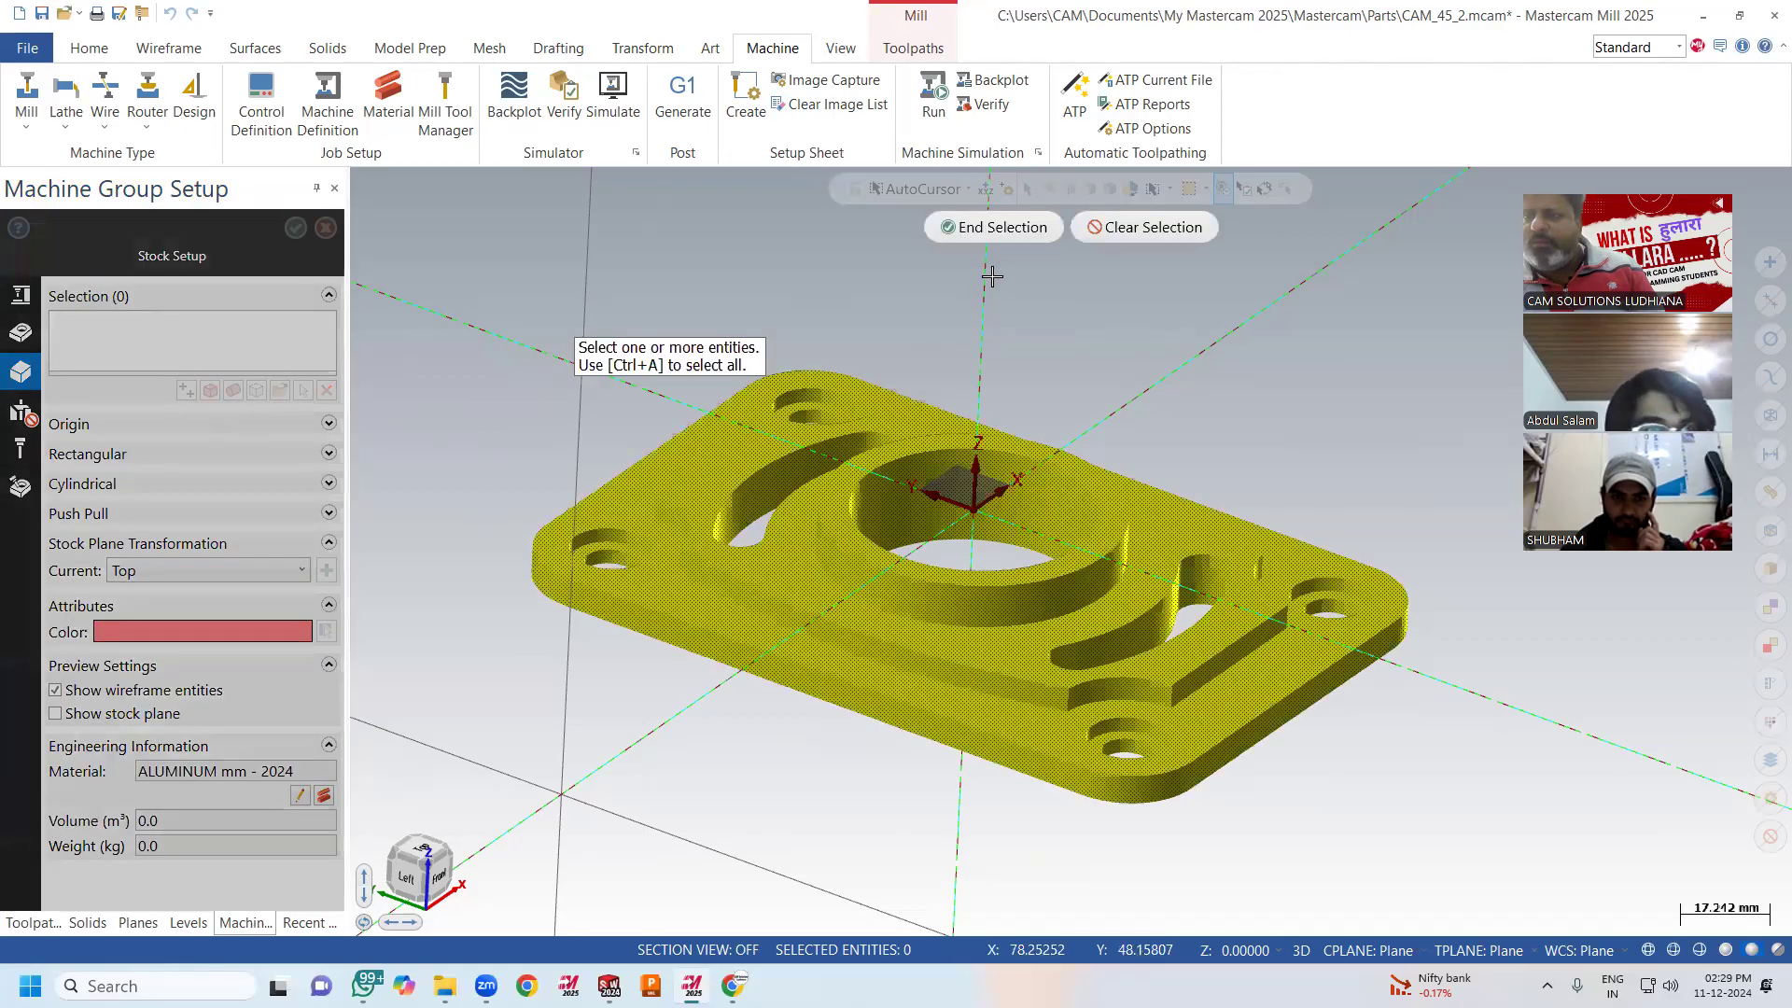
{"action": "left_click", "coordinate": [989, 227]}
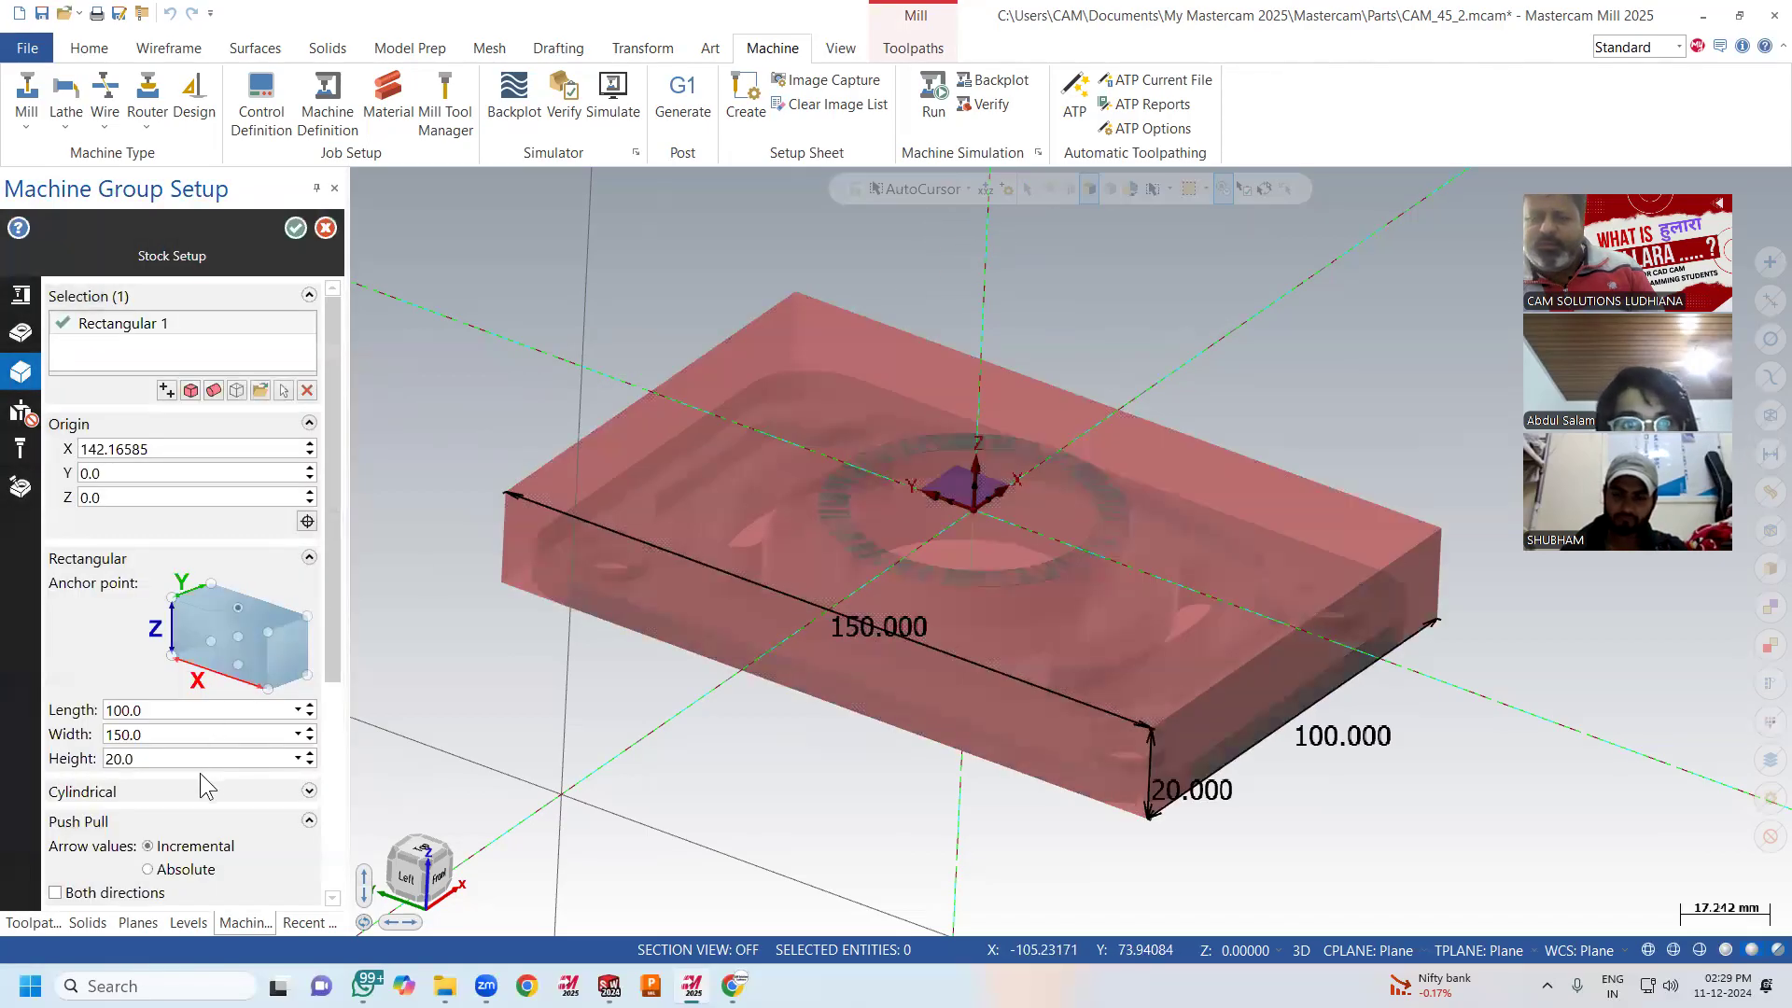
Anchor Machine Group-3's rectangular stock at its bottom centre and set its Z origin to -20 mm.
{"action": "left_click", "coordinate": [236, 667]}
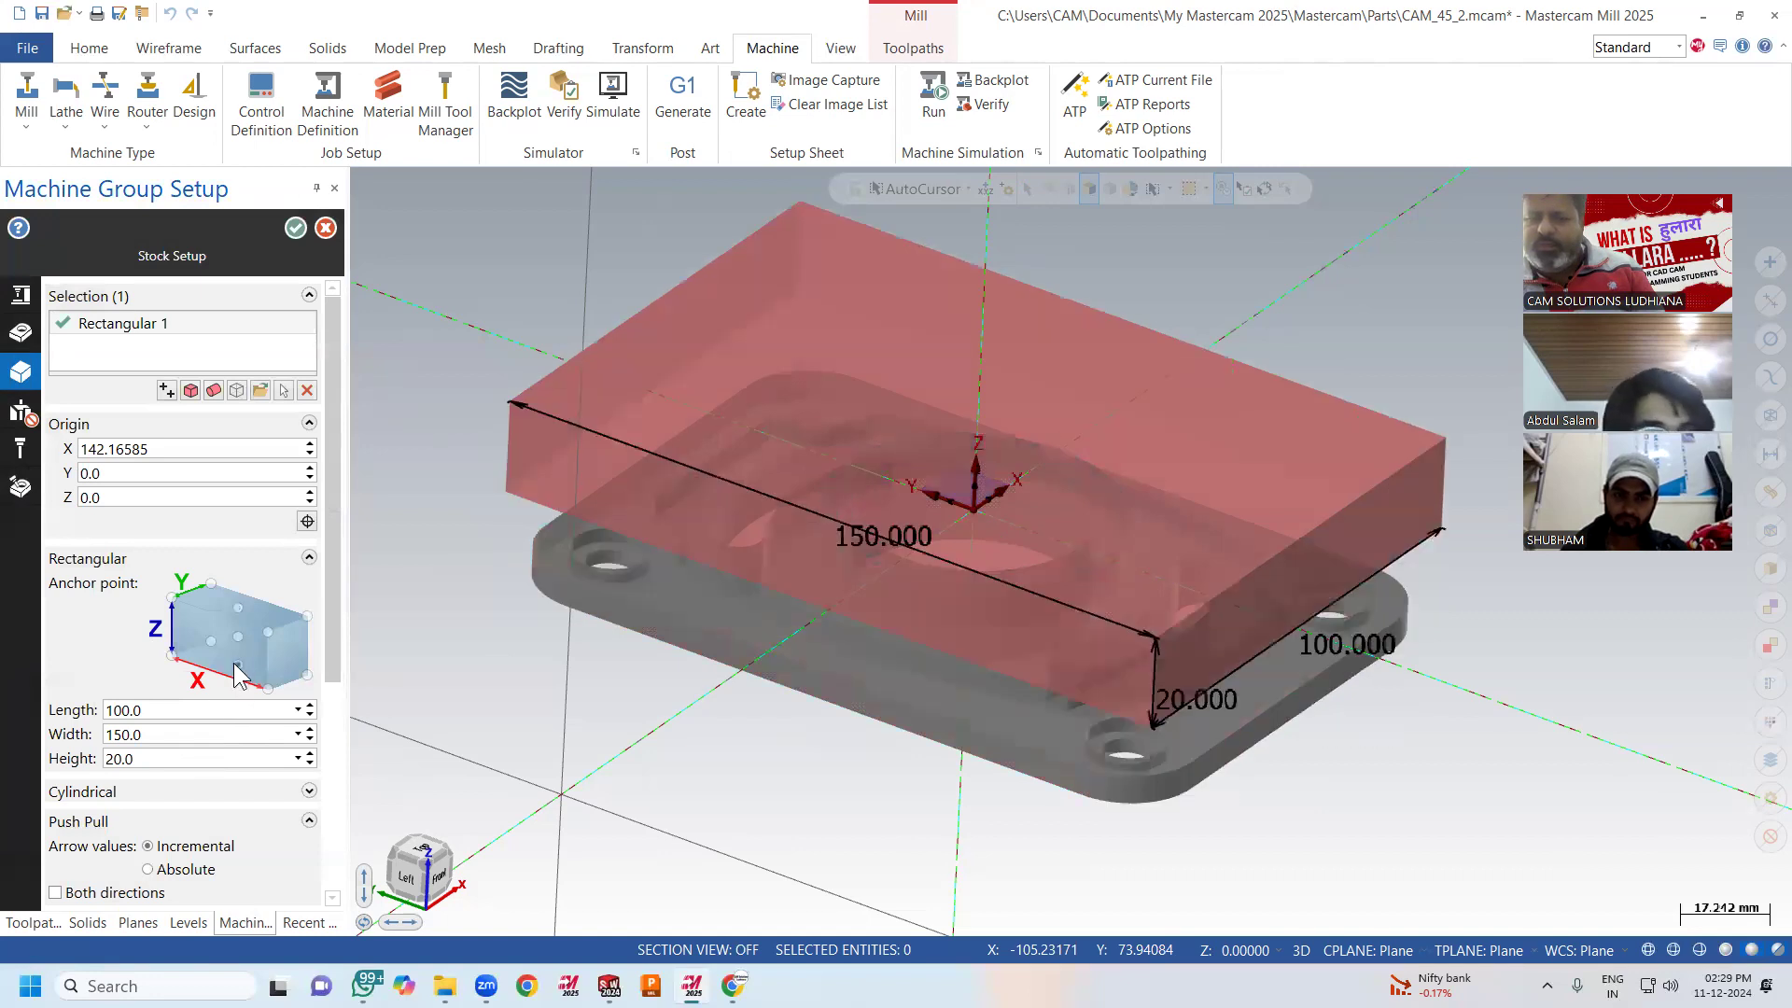
{"action": "left_click", "coordinate": [147, 499]}
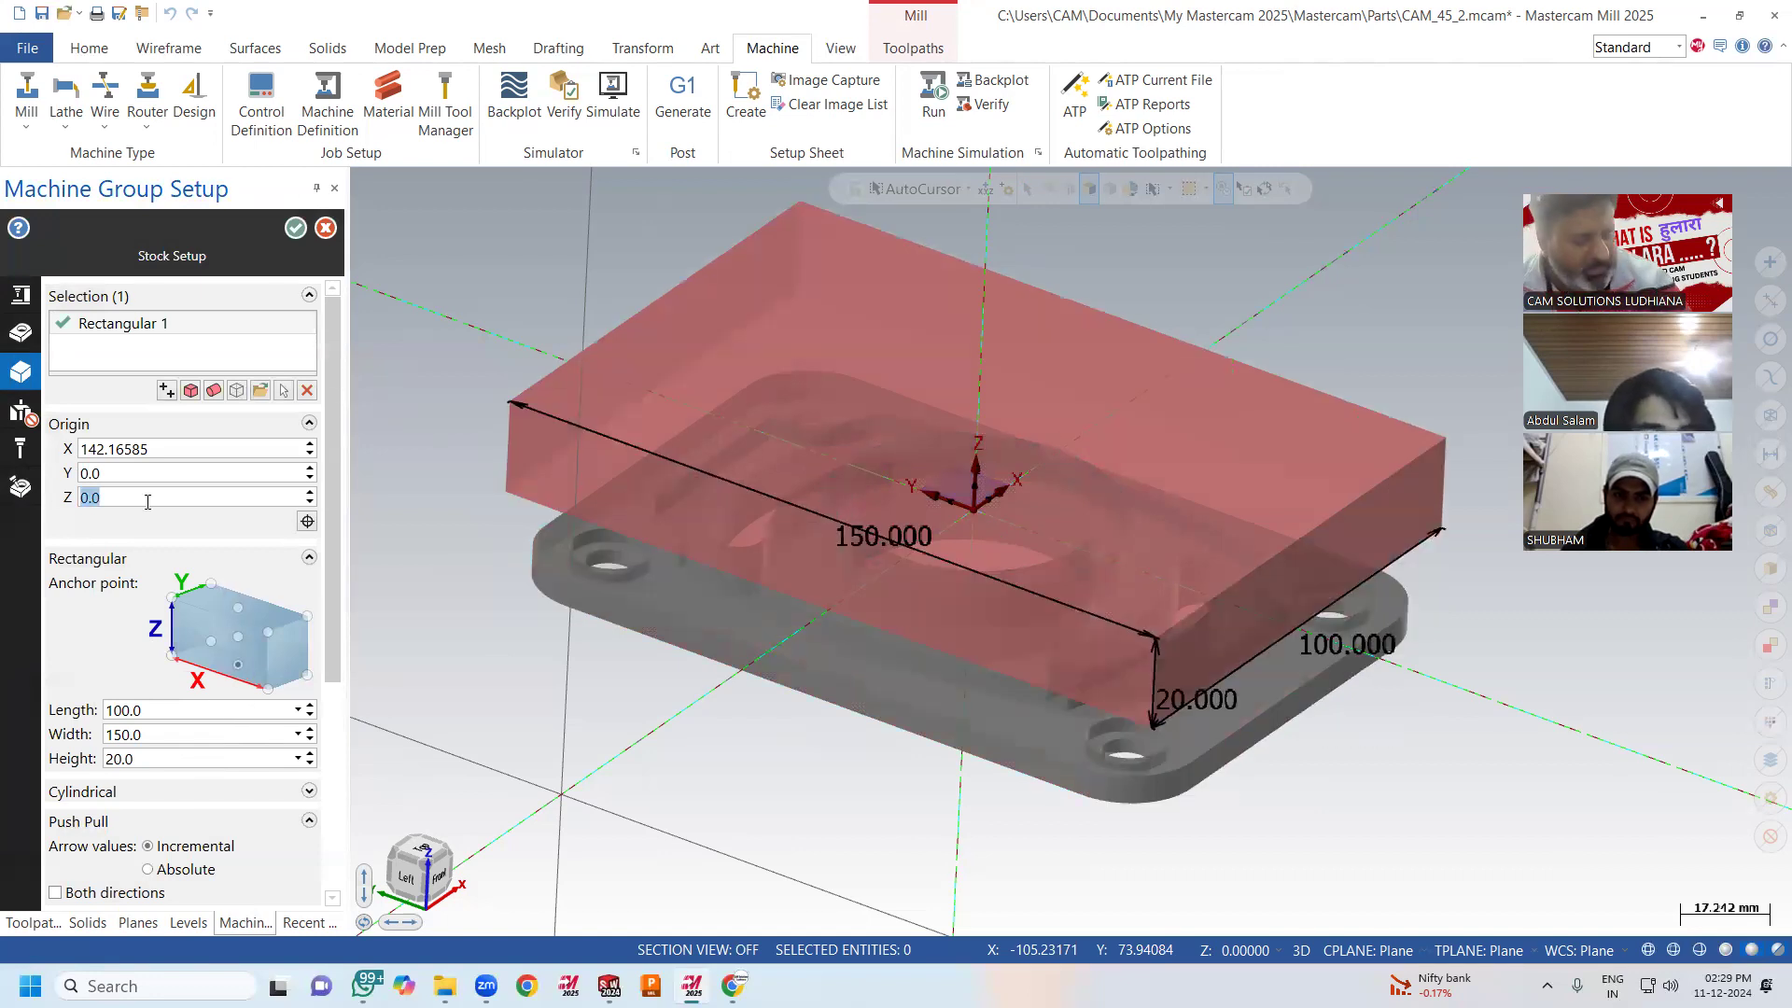
{"action": "type", "text": "2"}
{"action": "key", "text": "Return"}
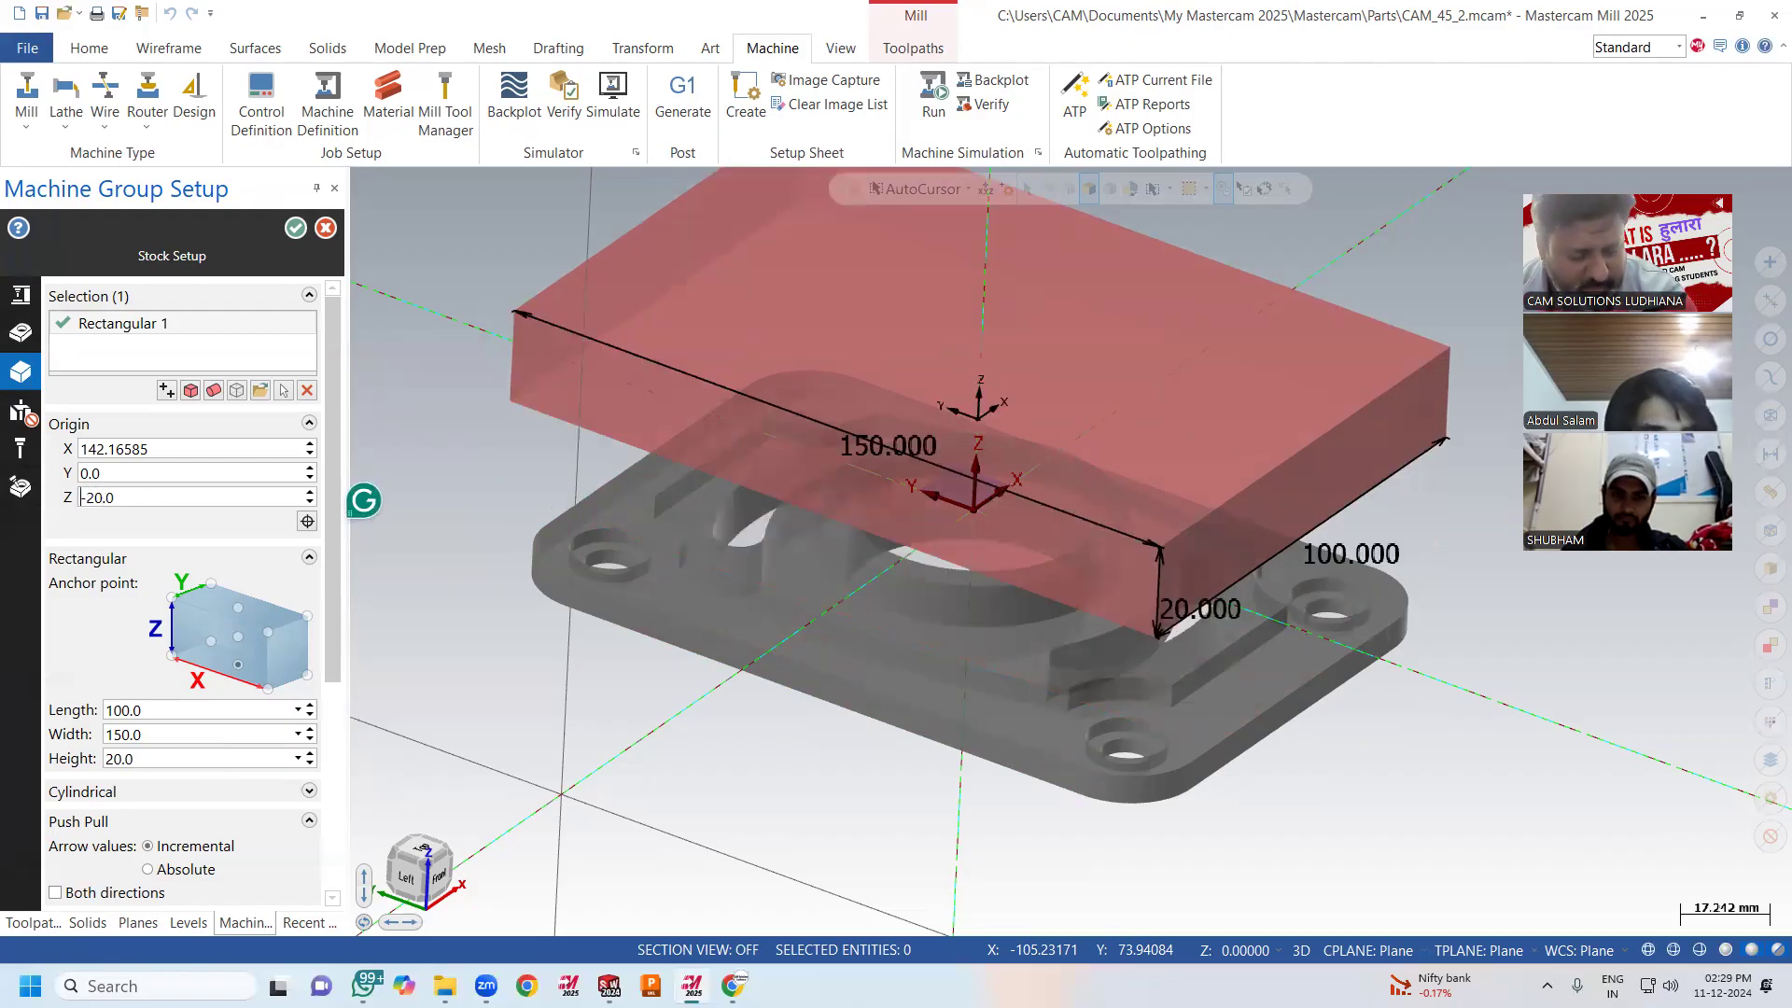
{"action": "key", "text": "Return"}
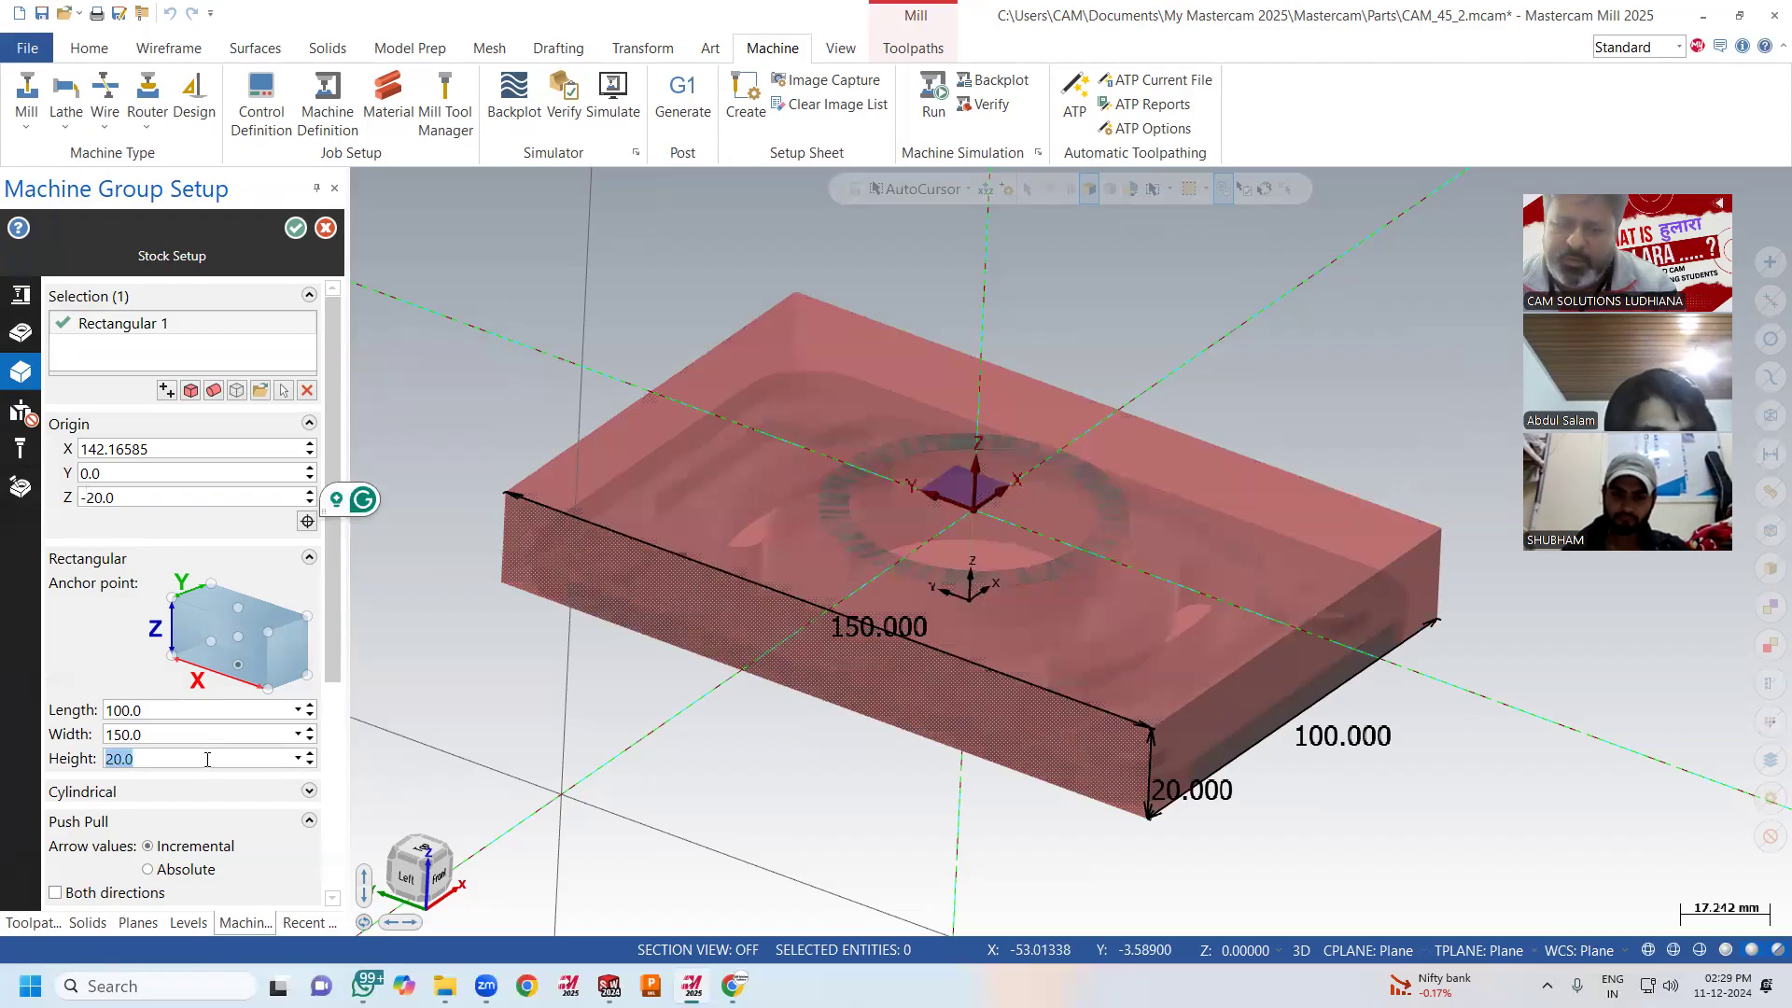
Set the rectangular stock's height to 25 mm and display the stock outline around the plate.
{"action": "type", "text": "25"}
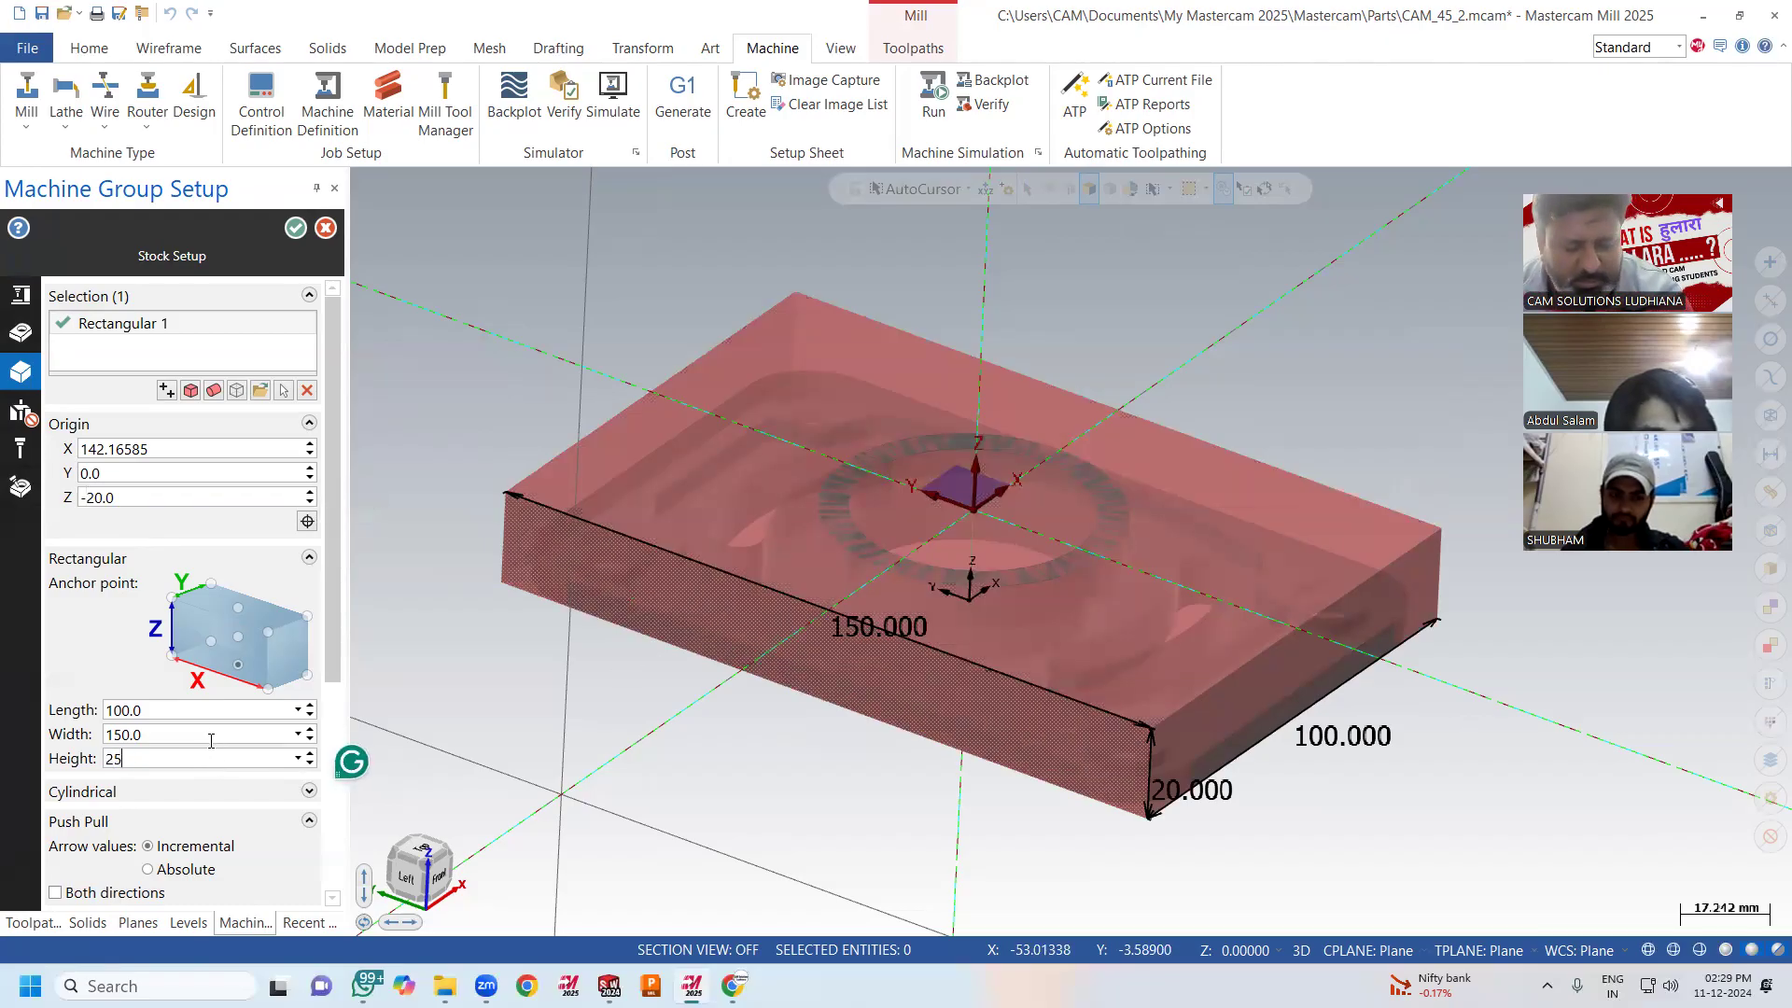
{"action": "key", "text": "Return"}
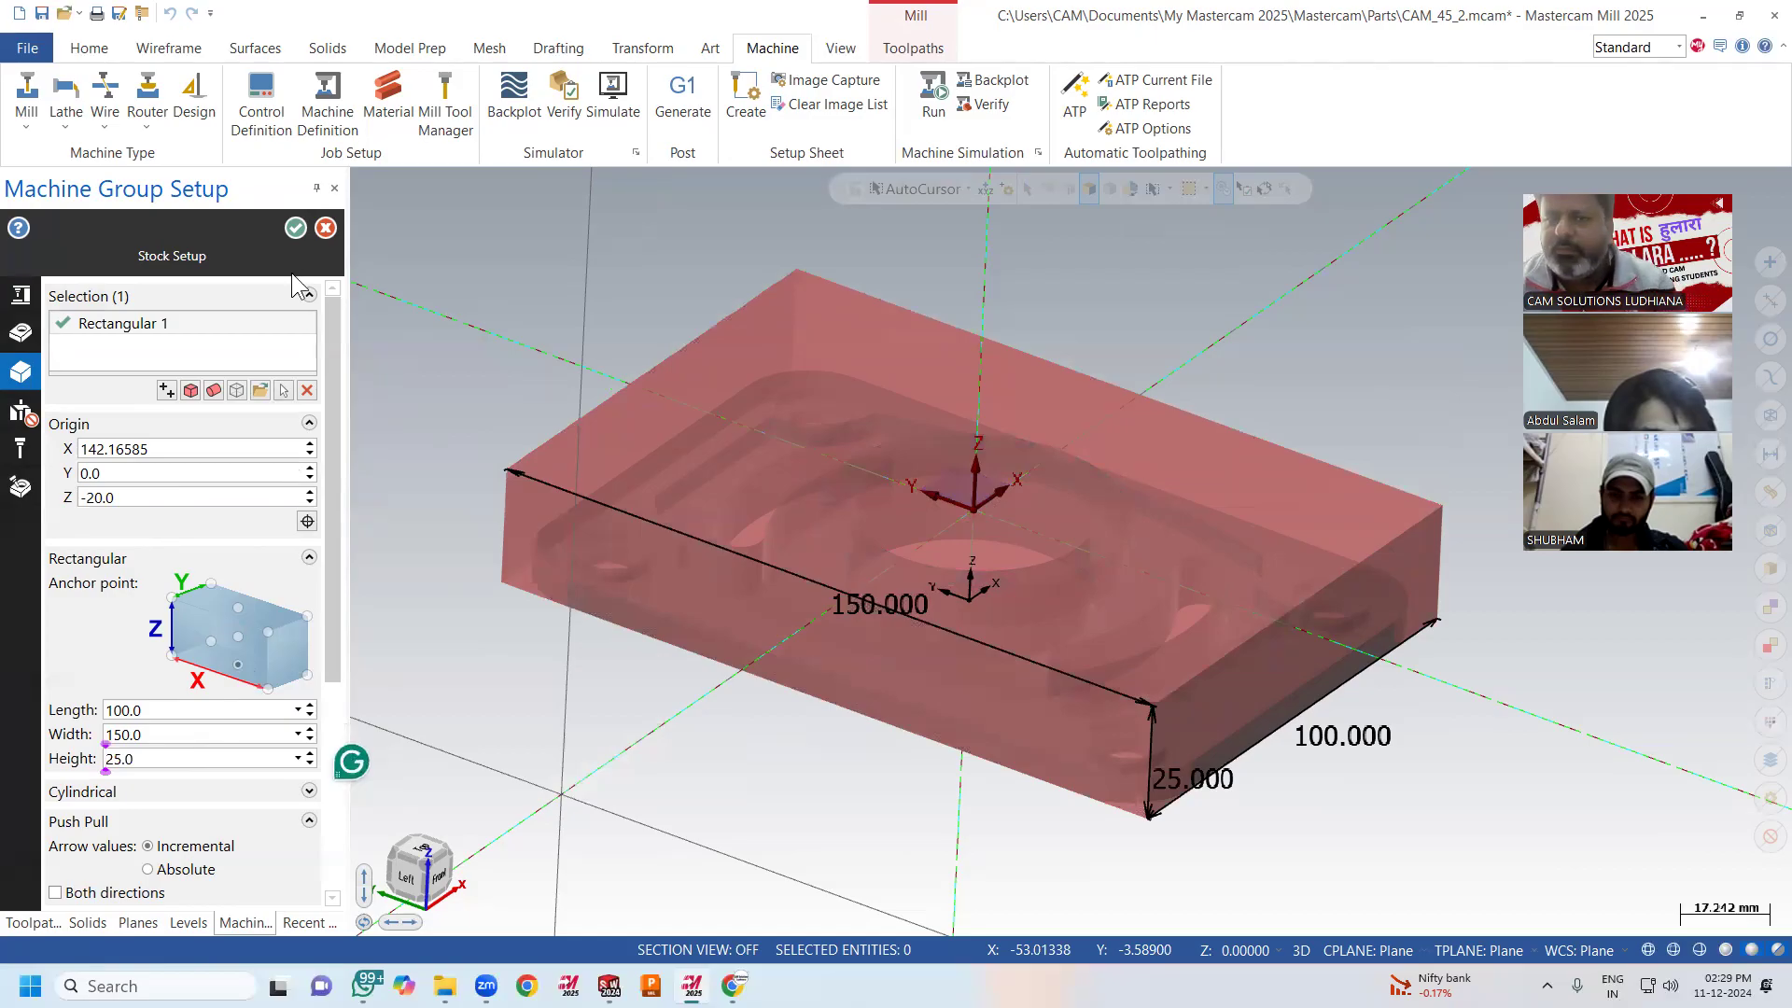
{"action": "left_click", "coordinate": [296, 229]}
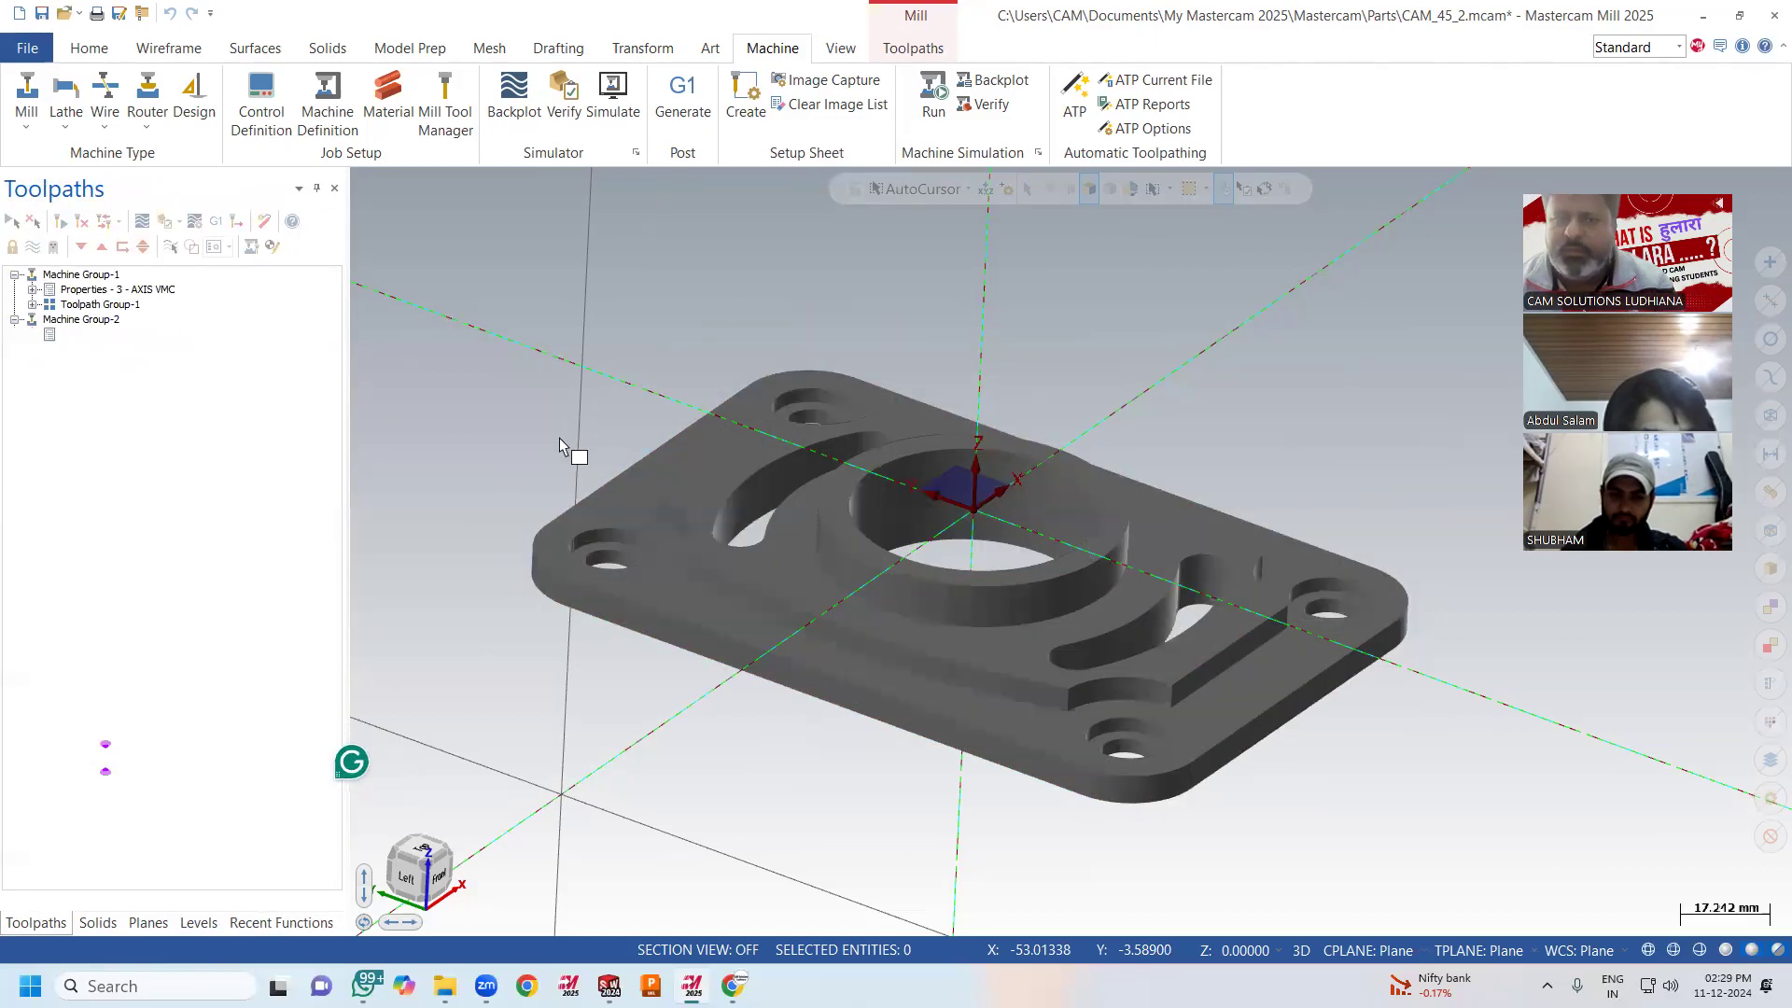
{"action": "left_click", "coordinate": [913, 48]}
{"action": "left_click", "coordinate": [983, 103]}
{"action": "middle_click_drag", "start_coordinate": [1181, 416], "coordinate": [972, 518]}
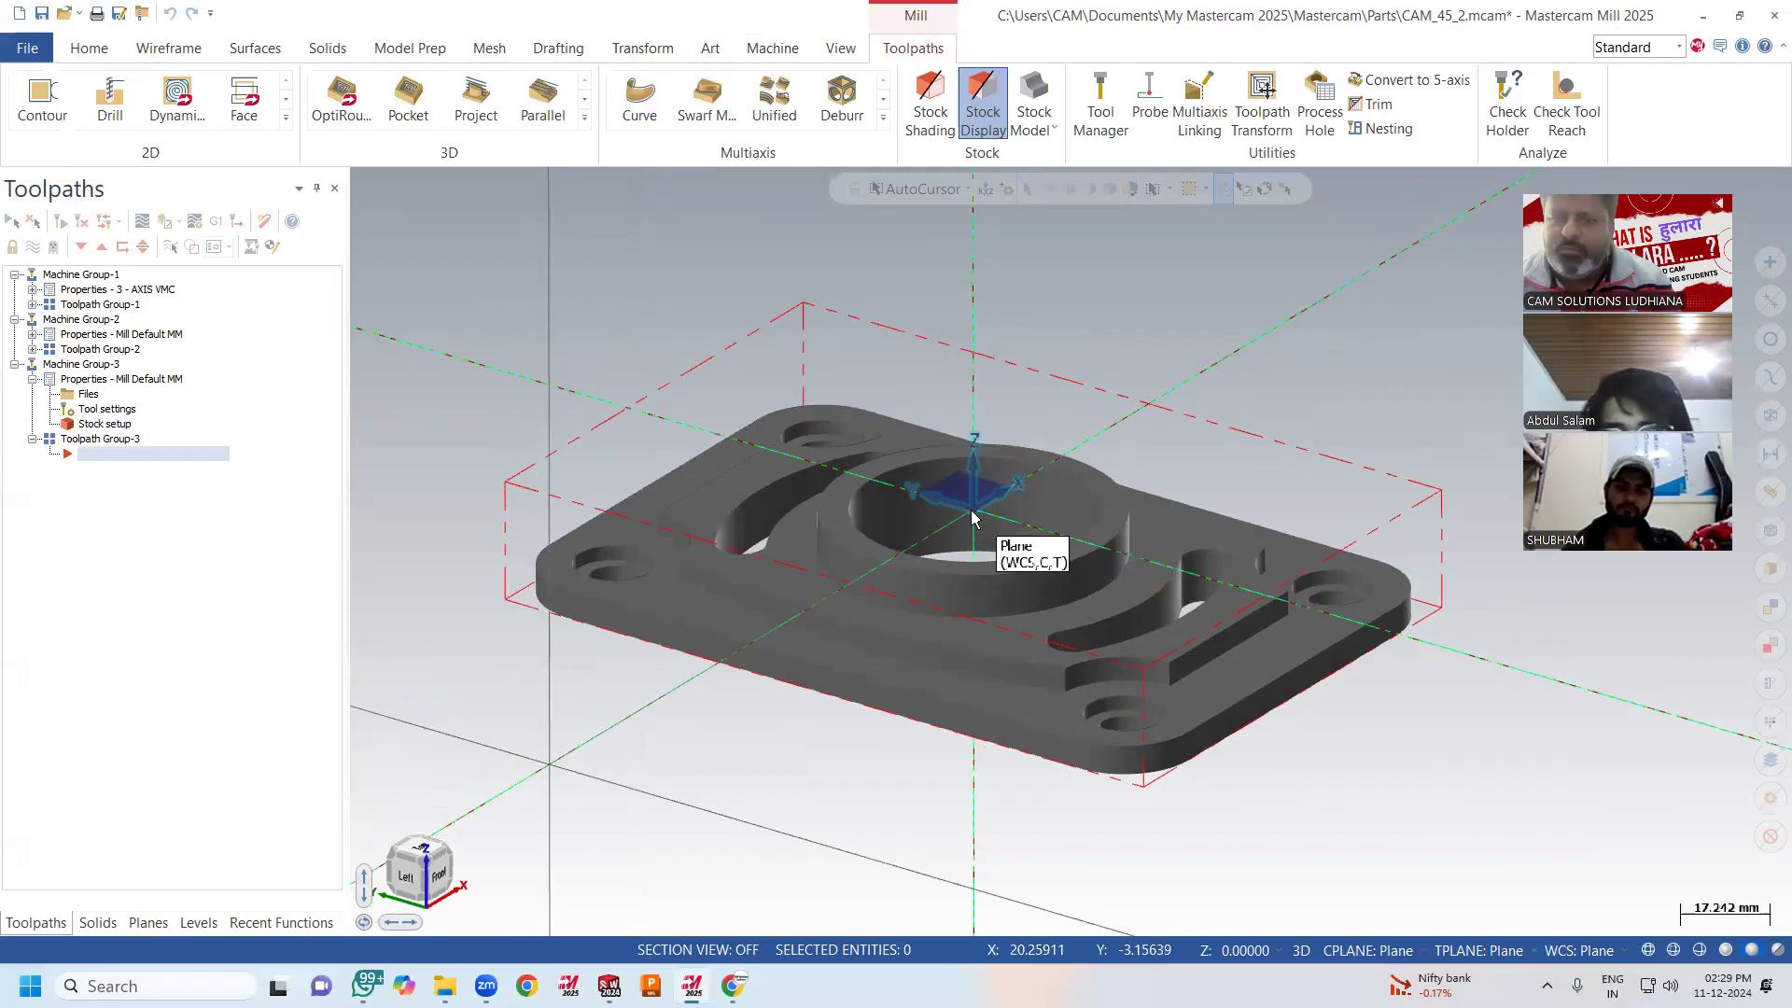
Start a rectangular bounding box around all shown geometry and set the construction plane, tool plane and WCS to Top.
{"action": "left_click", "coordinate": [89, 51]}
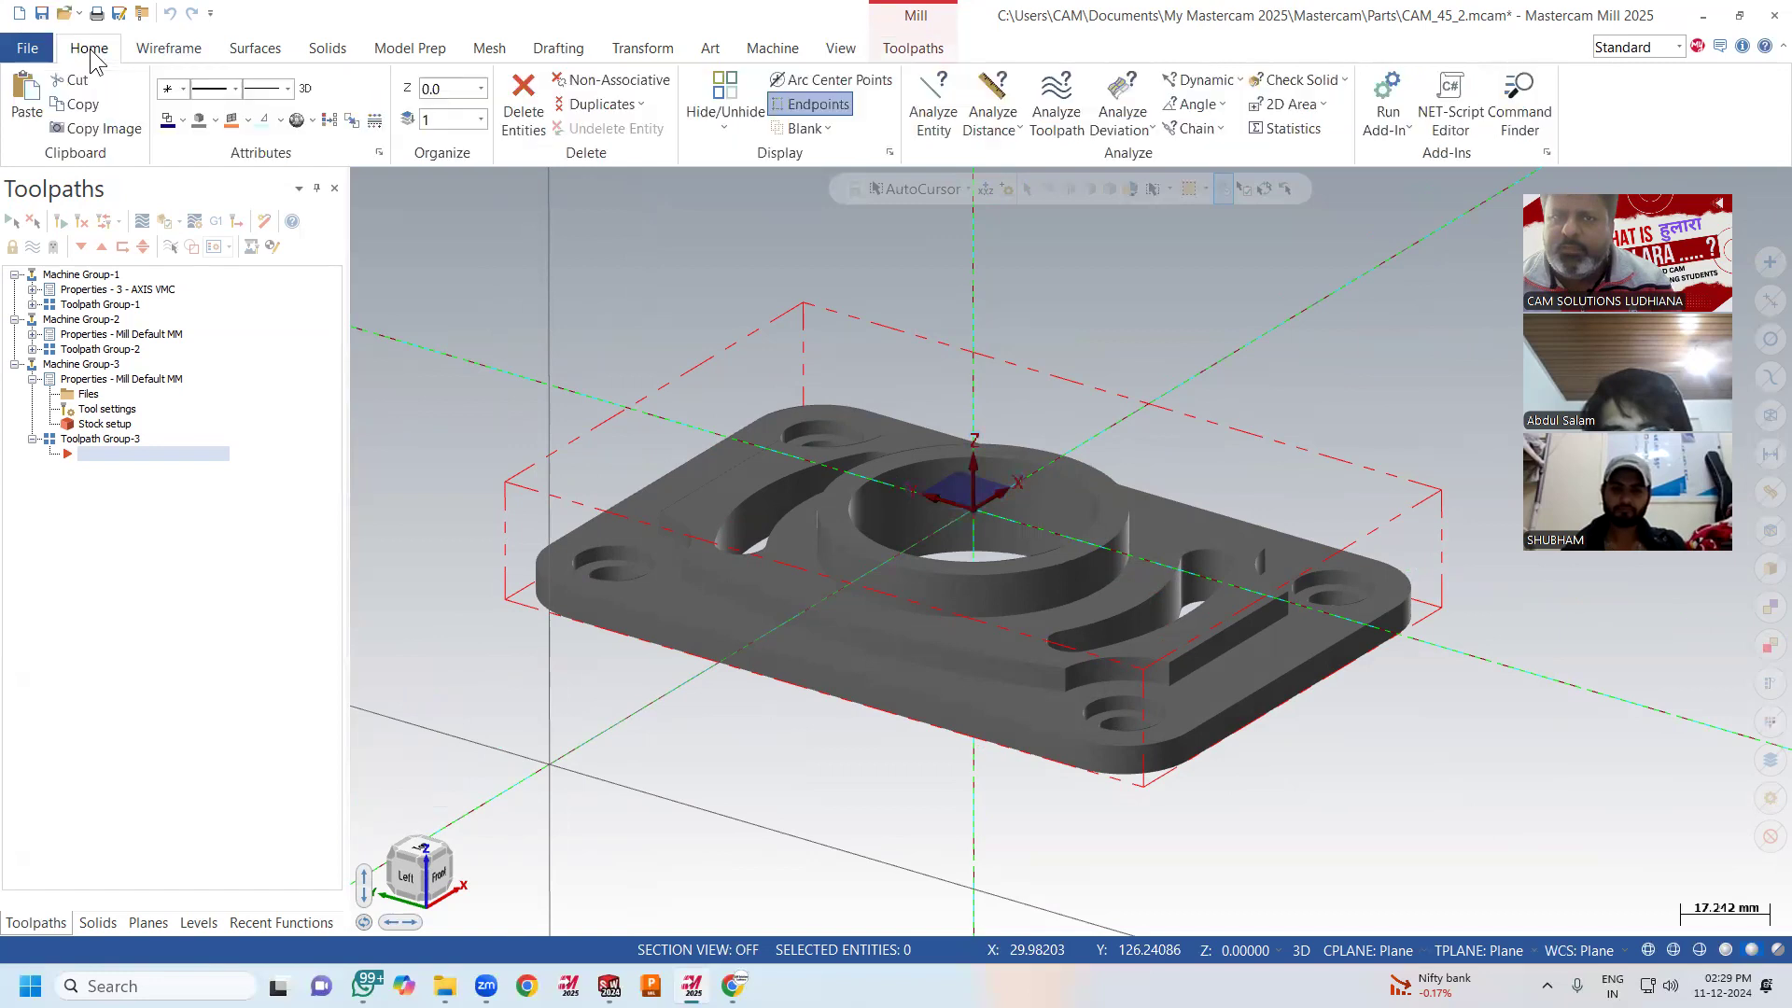
{"action": "left_click", "coordinate": [166, 49]}
{"action": "left_click", "coordinate": [775, 101]}
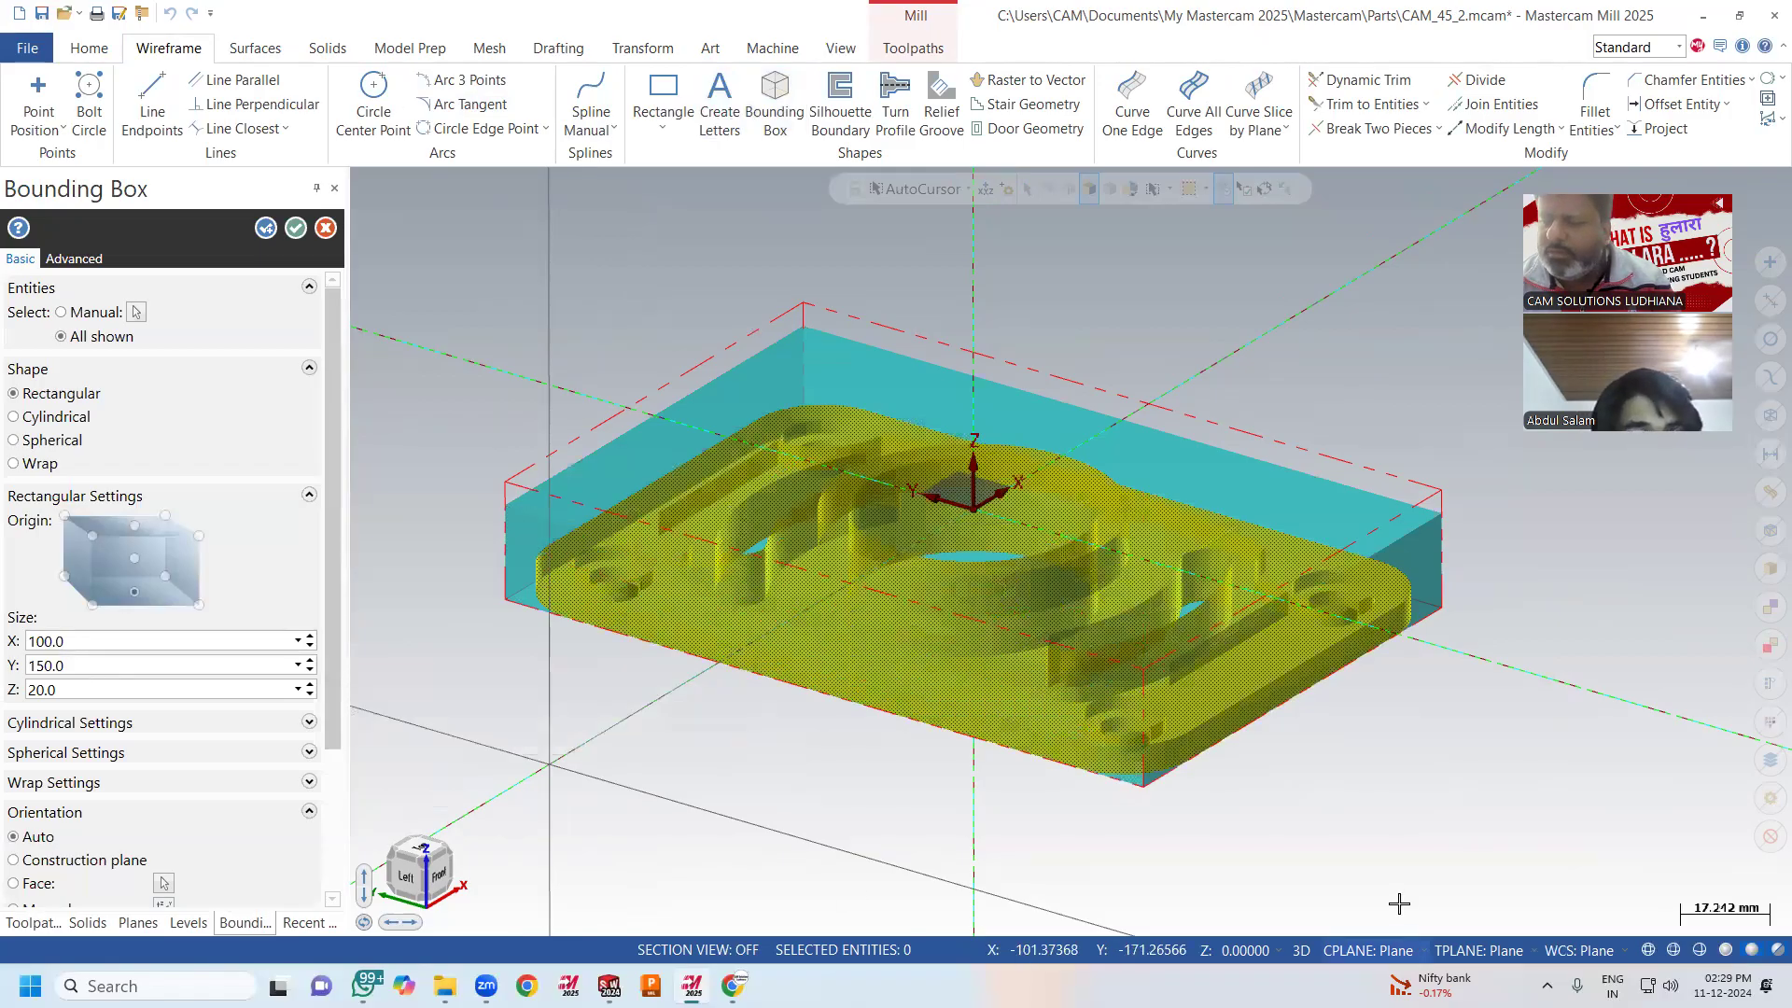
{"action": "right_click", "coordinate": [1325, 695]}
{"action": "left_click", "coordinate": [1387, 735]}
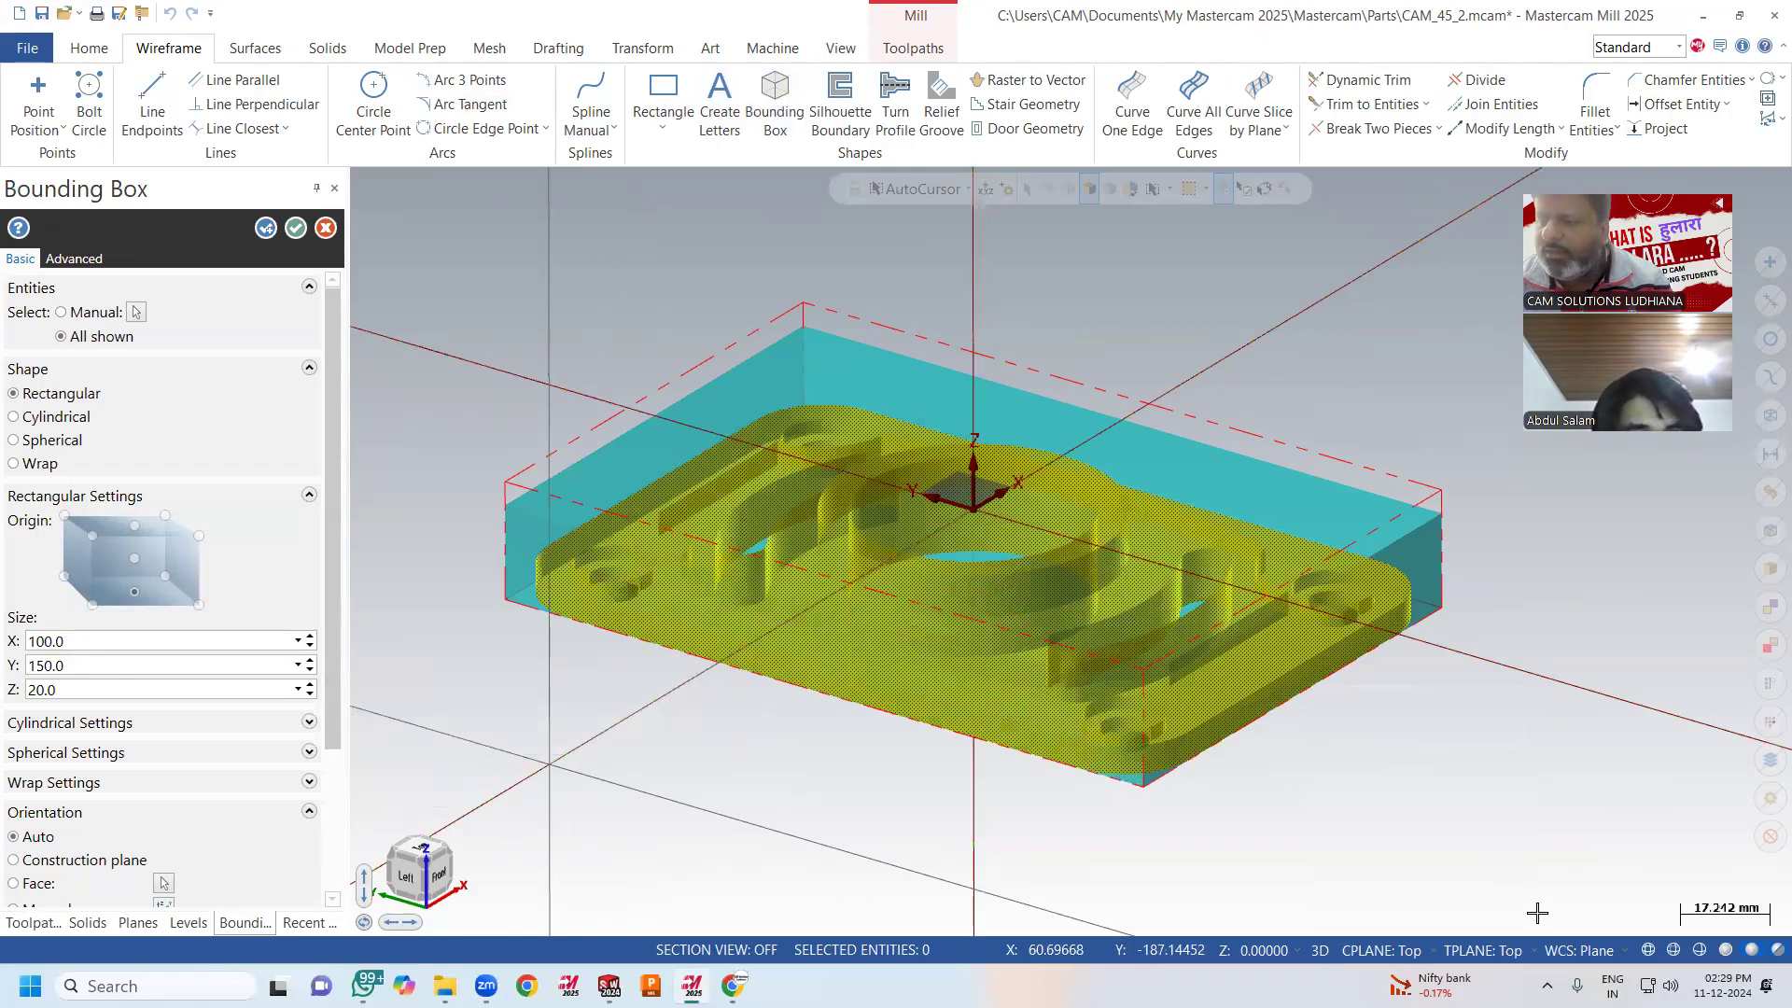
{"action": "left_click", "coordinate": [1577, 951]}
{"action": "left_click", "coordinate": [1589, 736]}
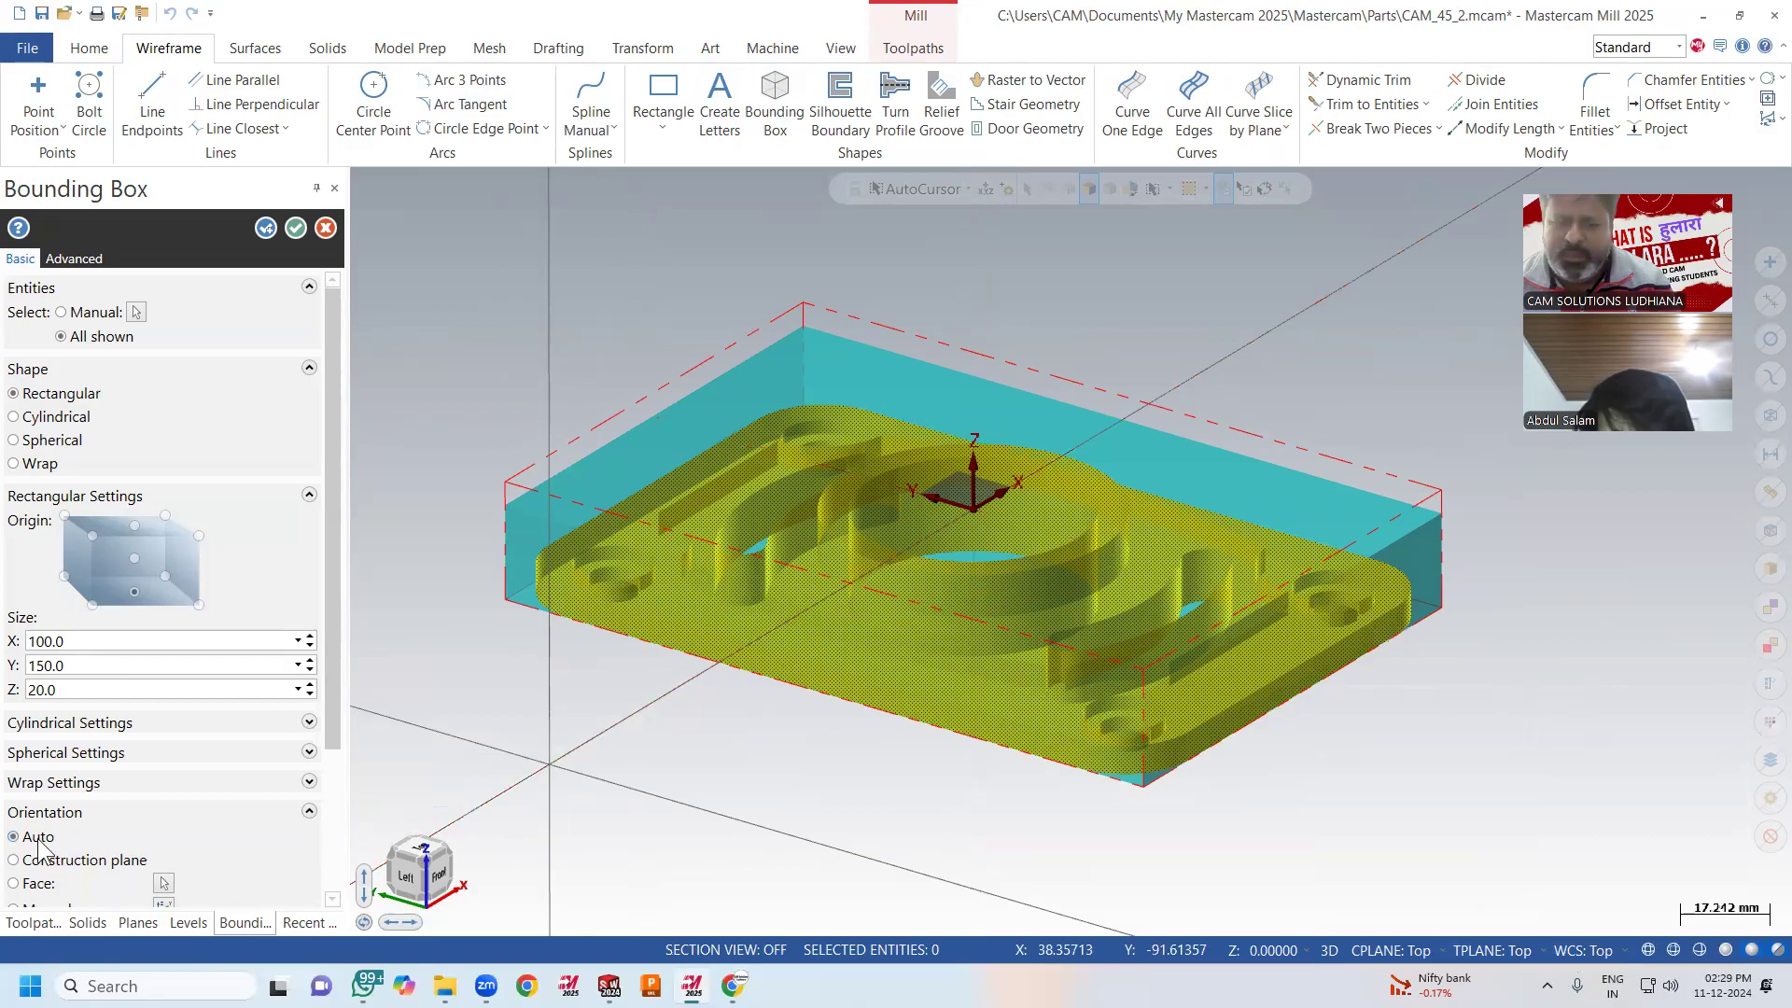
Set the bounding box's Z size to 25 mm and create it around the plate.
{"action": "double_click", "coordinate": [98, 690]}
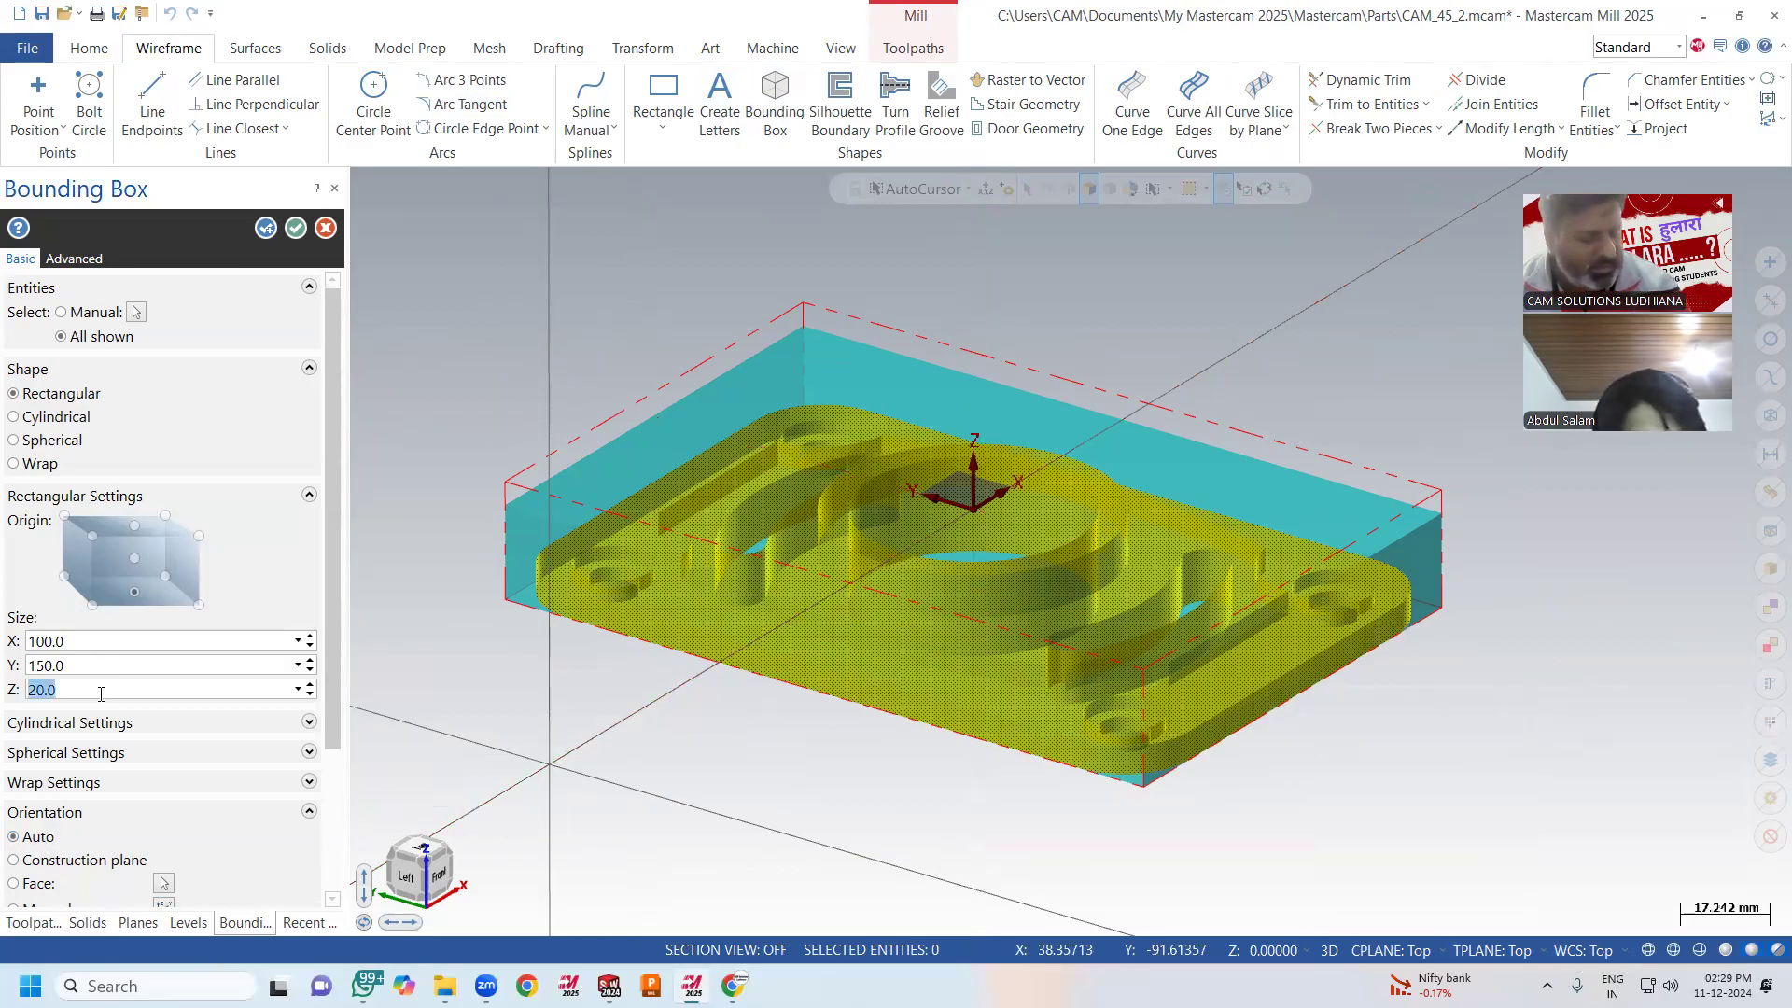
{"action": "type", "text": "25"}
{"action": "key", "text": "Return"}
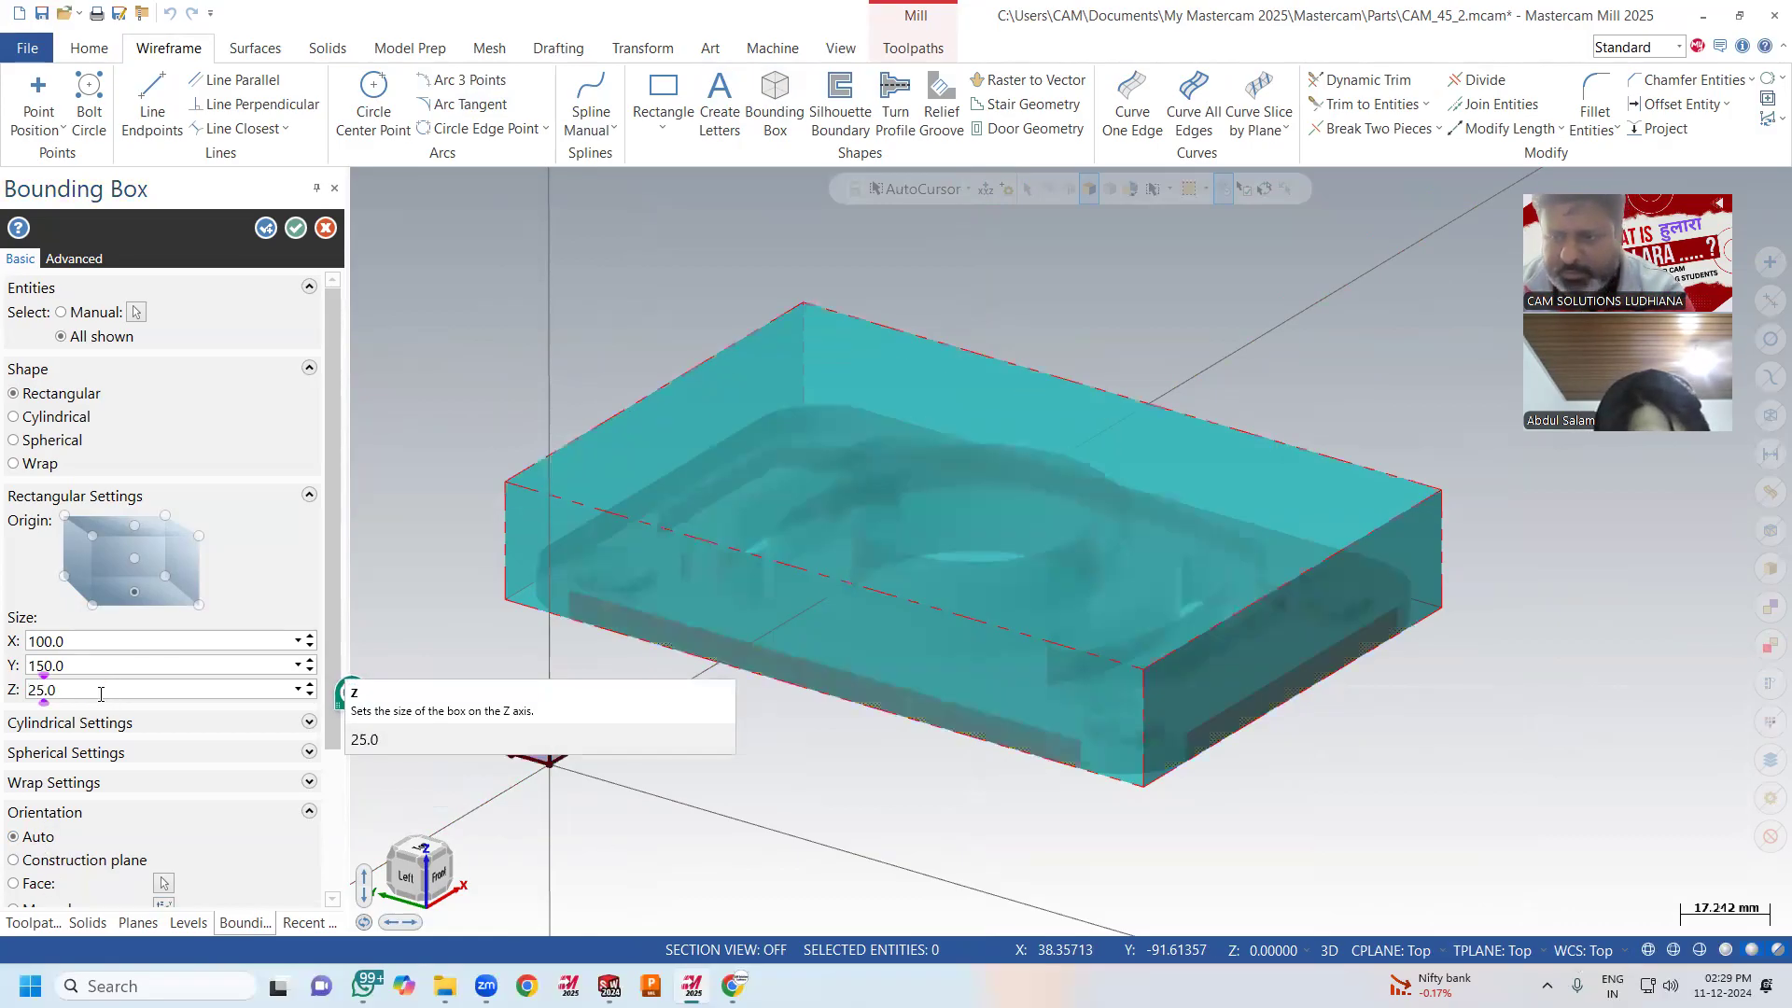
{"action": "left_click", "coordinate": [294, 228]}
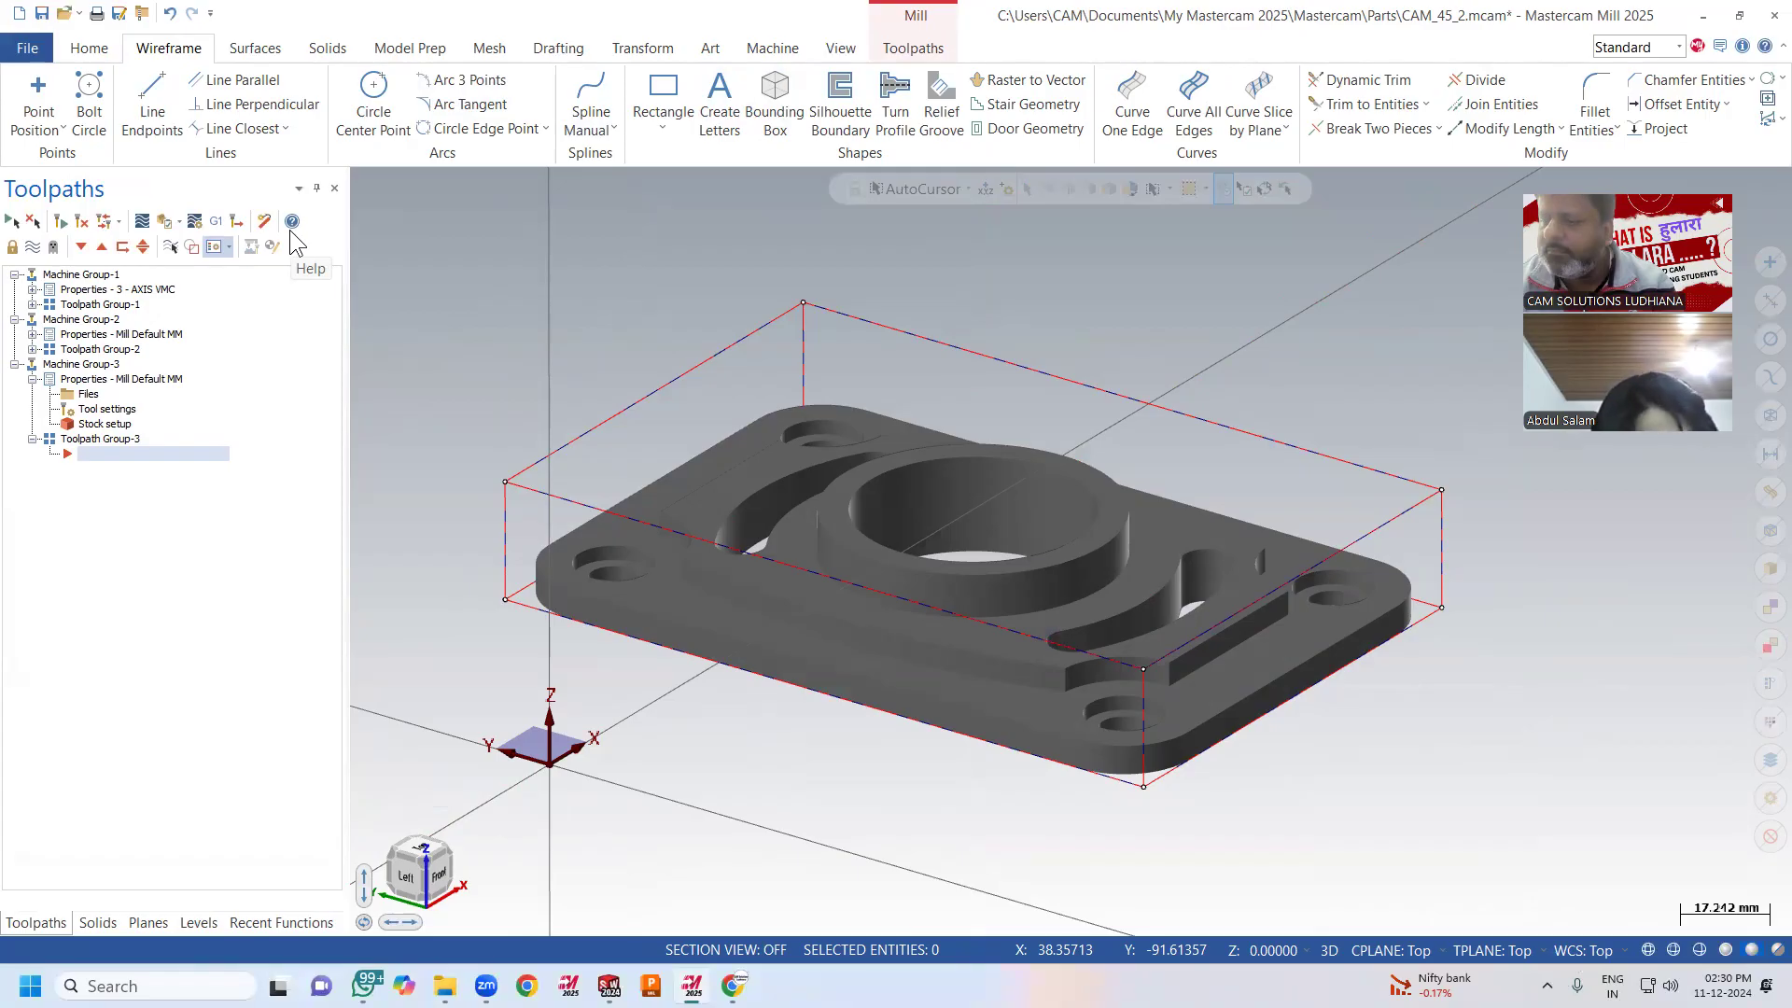
Move the plate and bounding box to the origin from an upper corner of the box, declining changes to geometry used in a solid.
{"action": "mouse_move", "coordinate": [356, 252]}
{"action": "middle_mouse_down"}
{"action": "mouse_move", "coordinate": [320, 229]}
{"action": "mouse_move", "coordinate": [350, 248]}
{"action": "middle_mouse_up"}
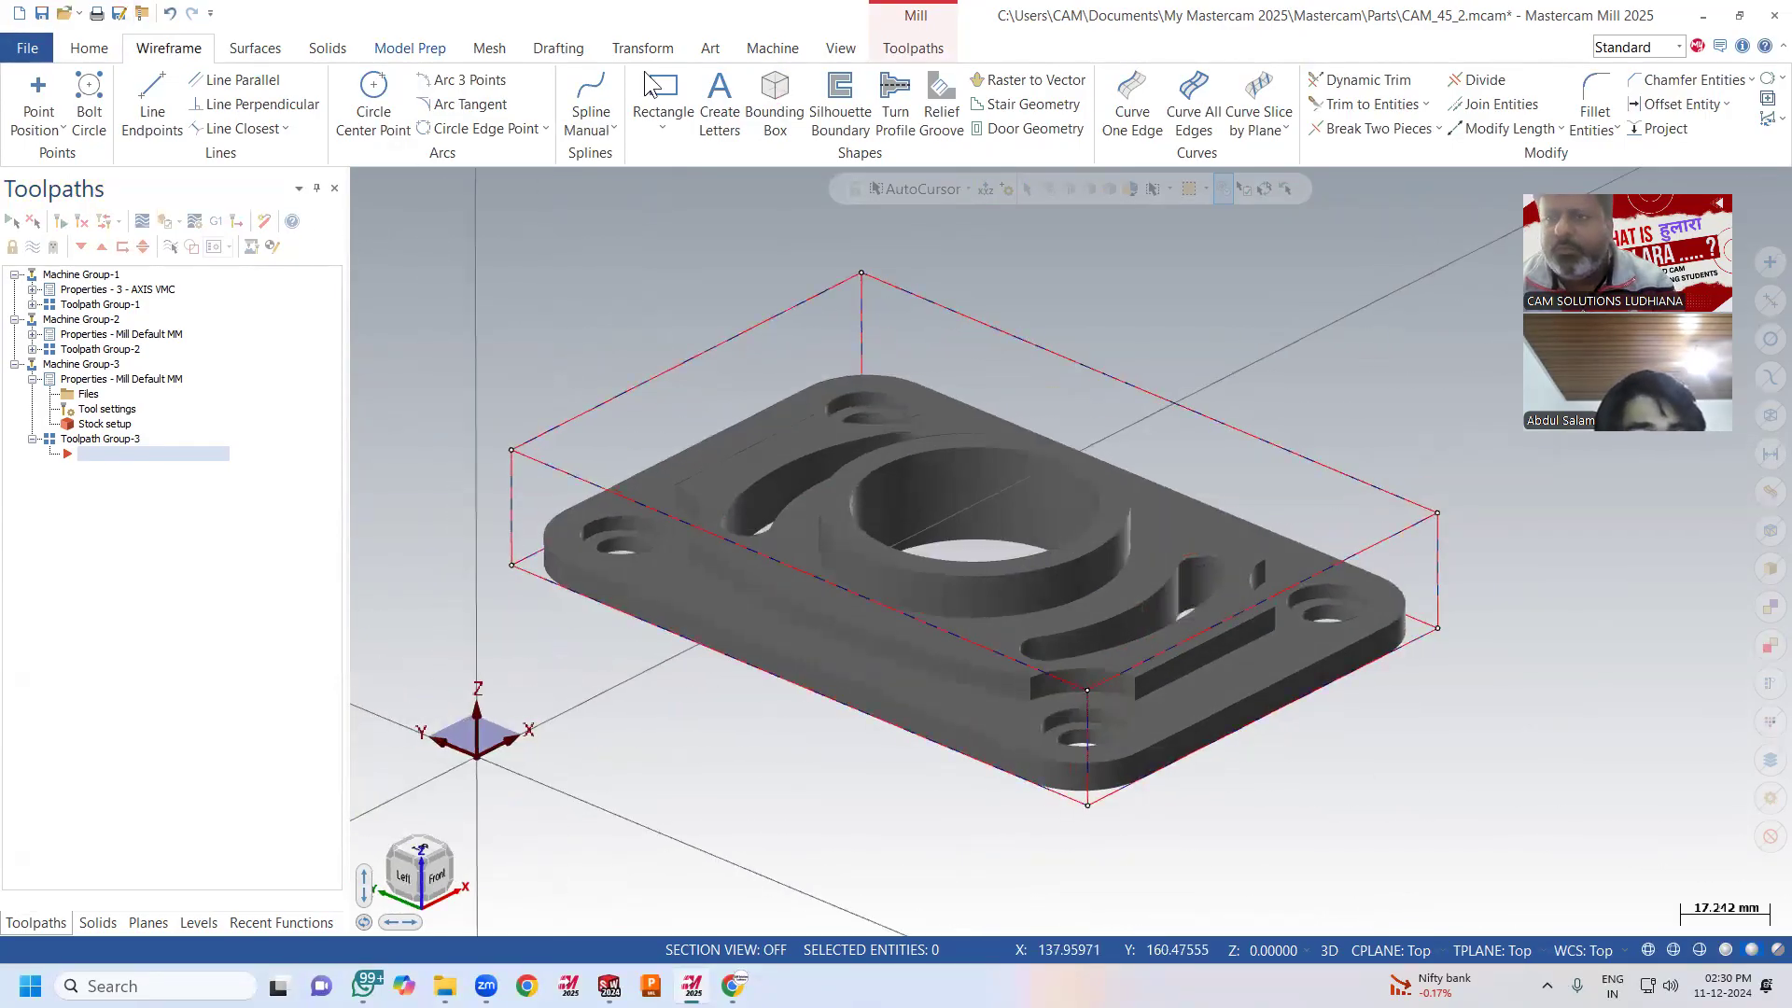
{"action": "left_click", "coordinate": [787, 52]}
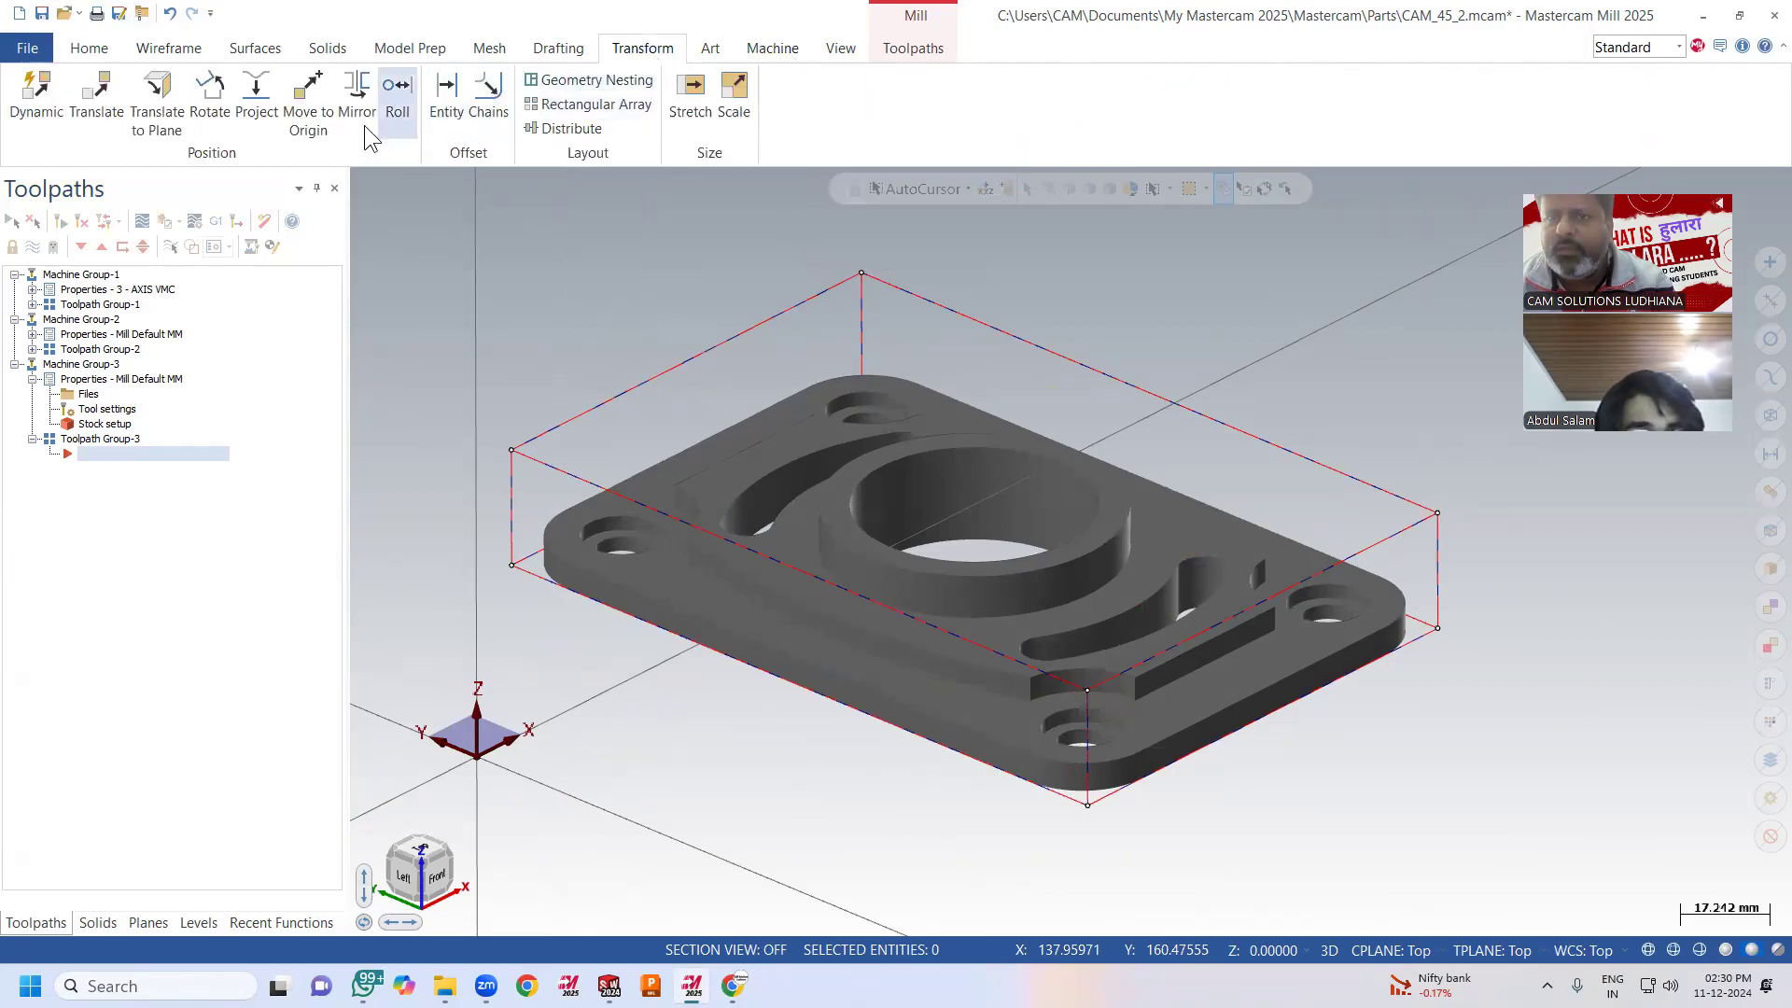
{"action": "left_click", "coordinate": [308, 98]}
{"action": "left_click", "coordinate": [511, 449]}
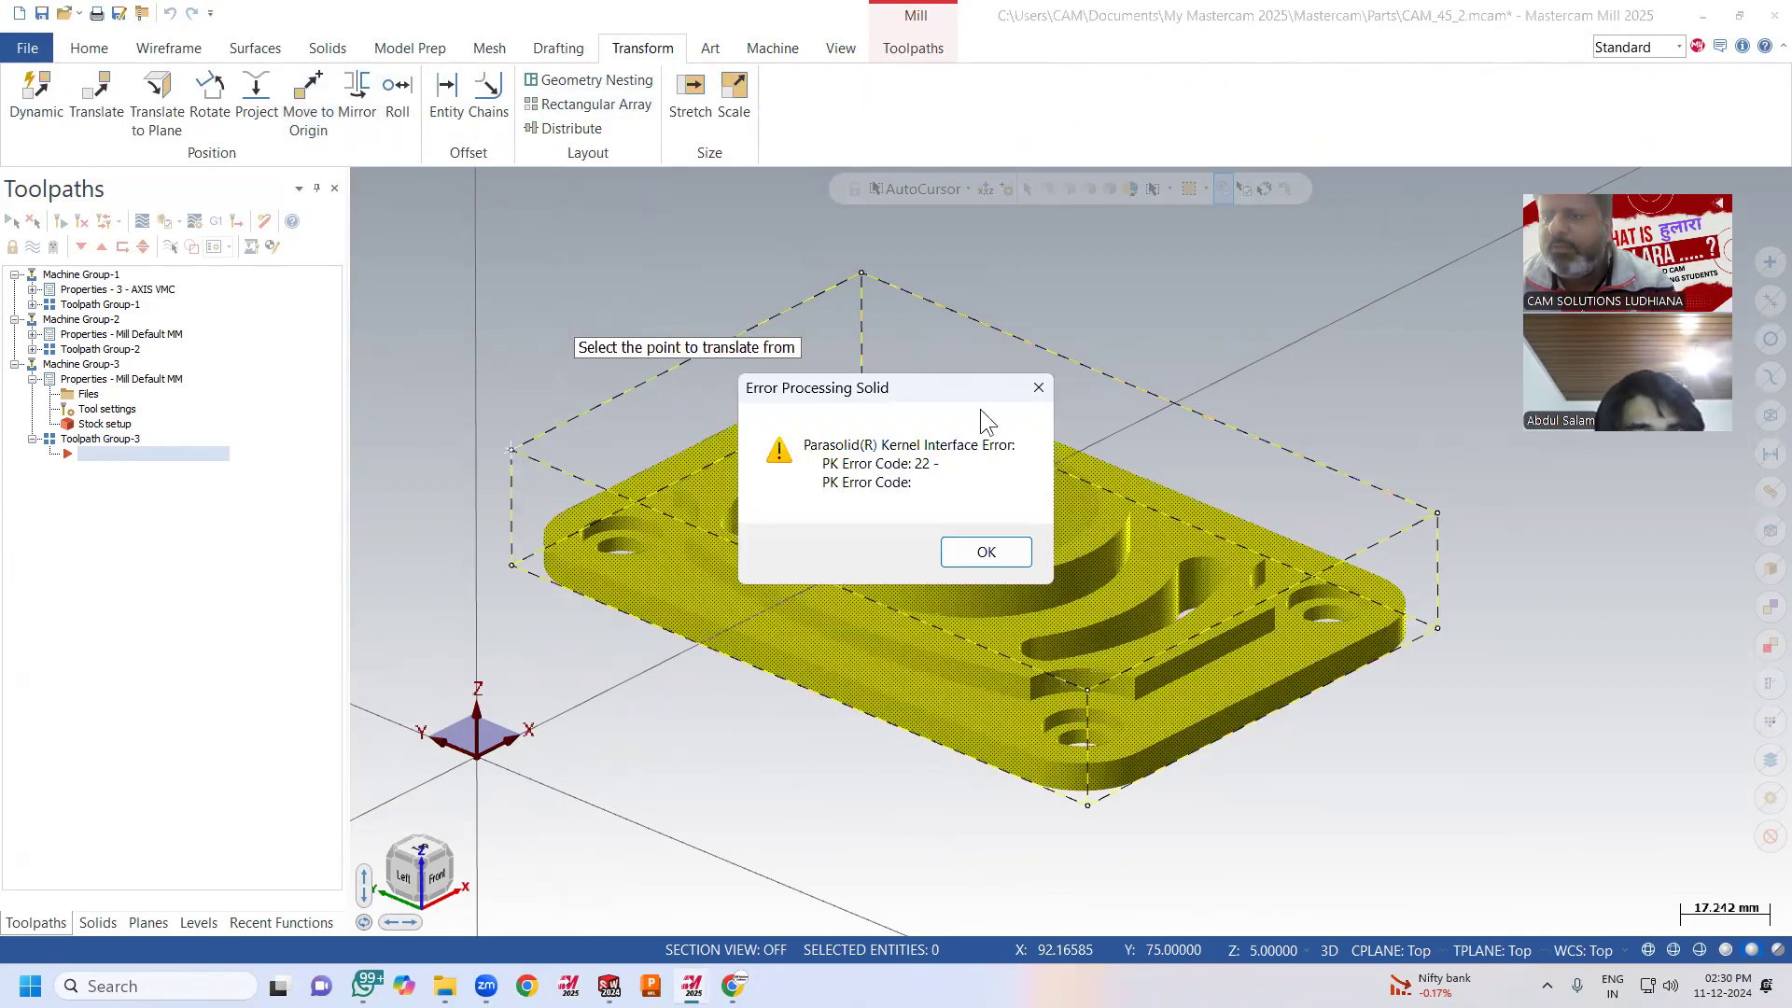
{"action": "left_click", "coordinate": [1038, 388]}
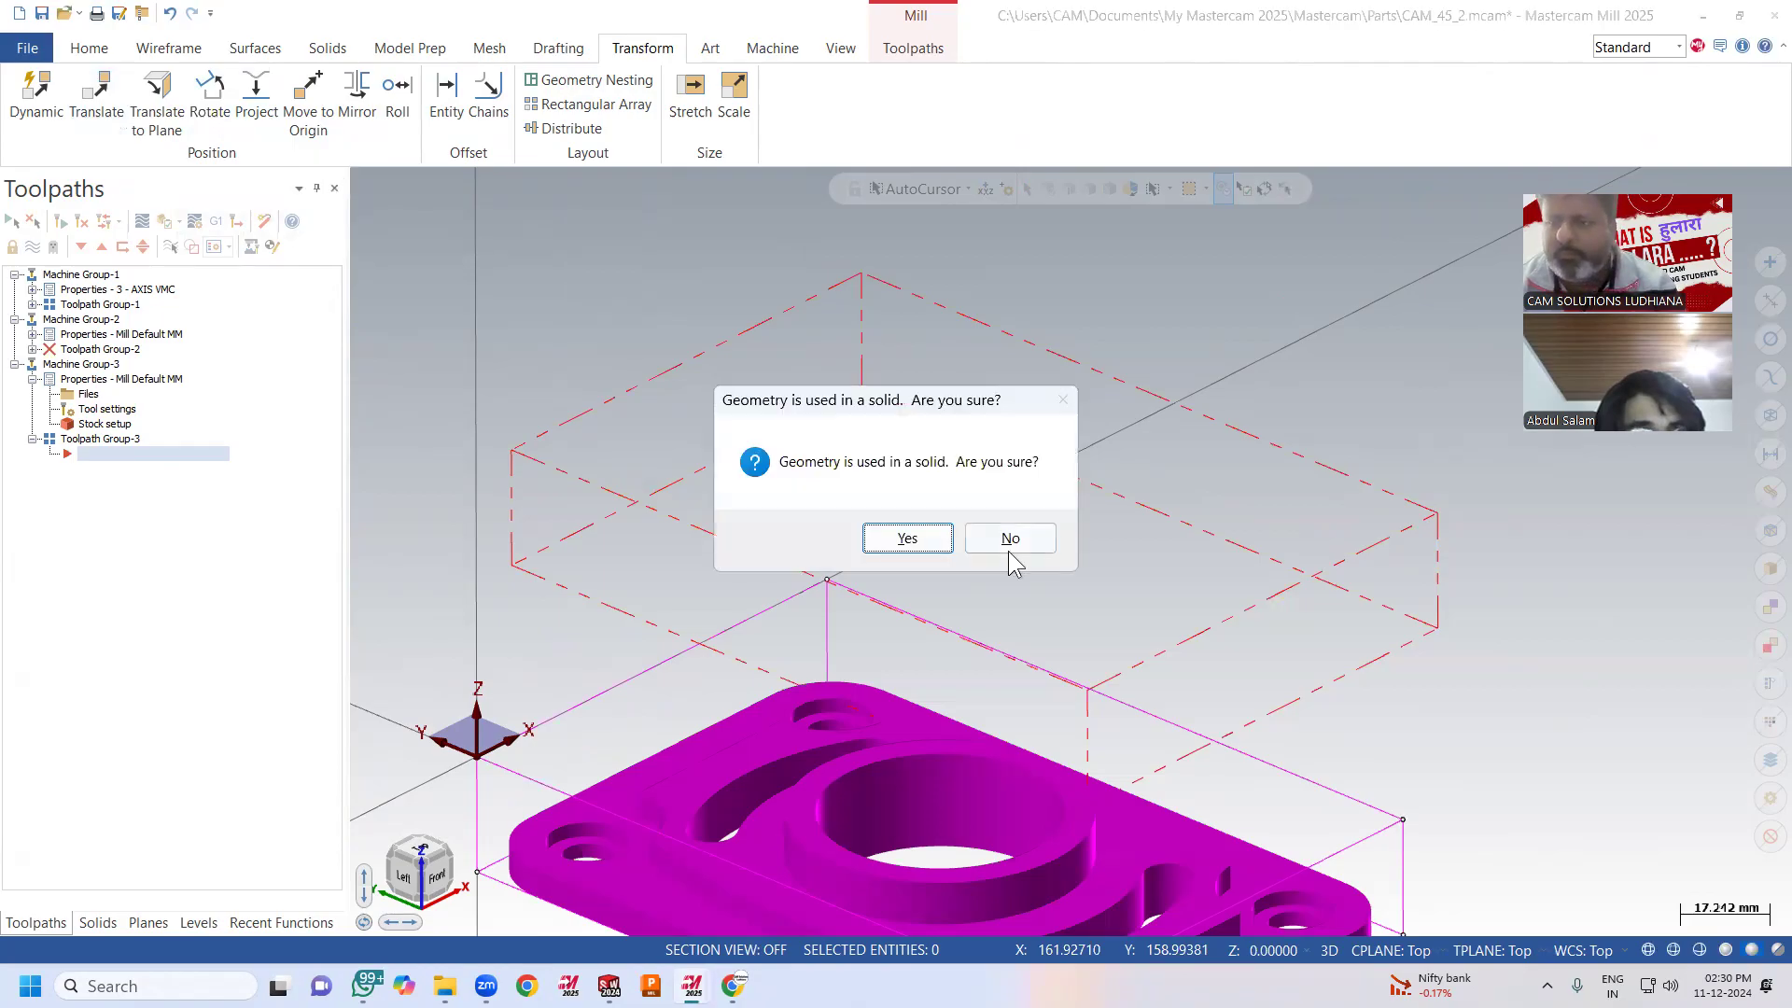
{"action": "left_click", "coordinate": [1011, 544]}
{"action": "scroll", "coordinate": [877, 374], "scroll_direction": "down", "scroll_amount": 2}
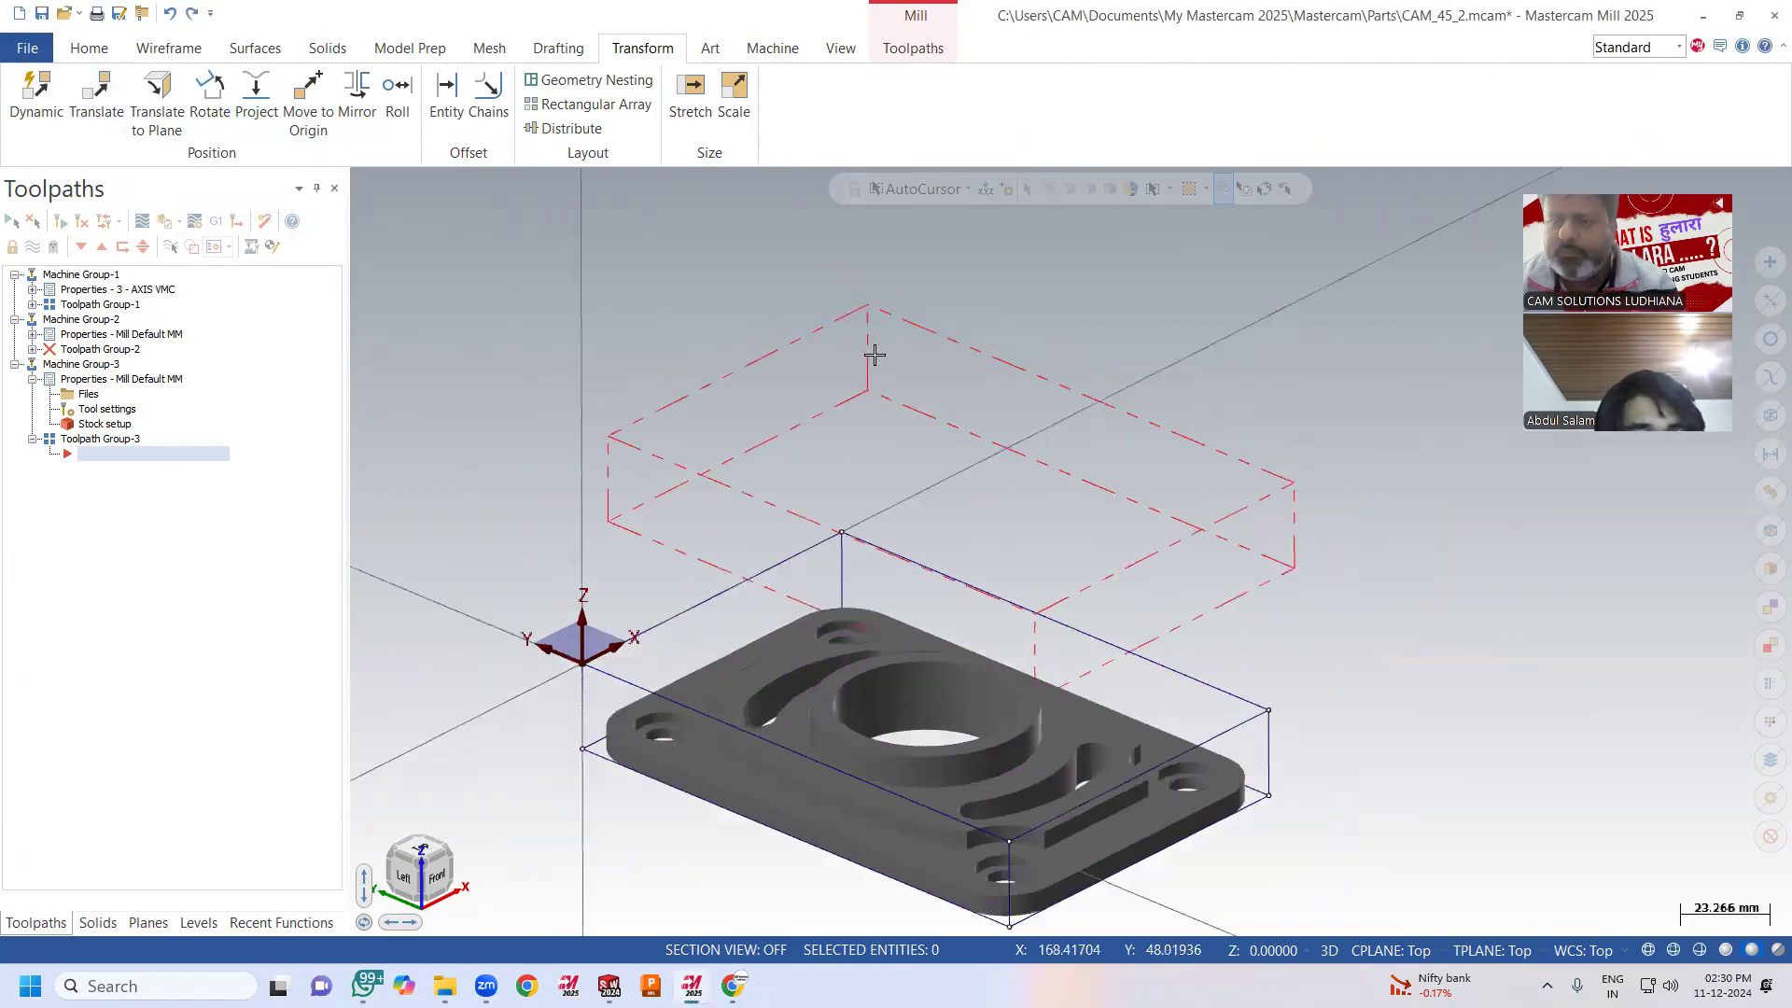
{"action": "scroll", "coordinate": [875, 354], "scroll_direction": "down", "scroll_amount": 1}
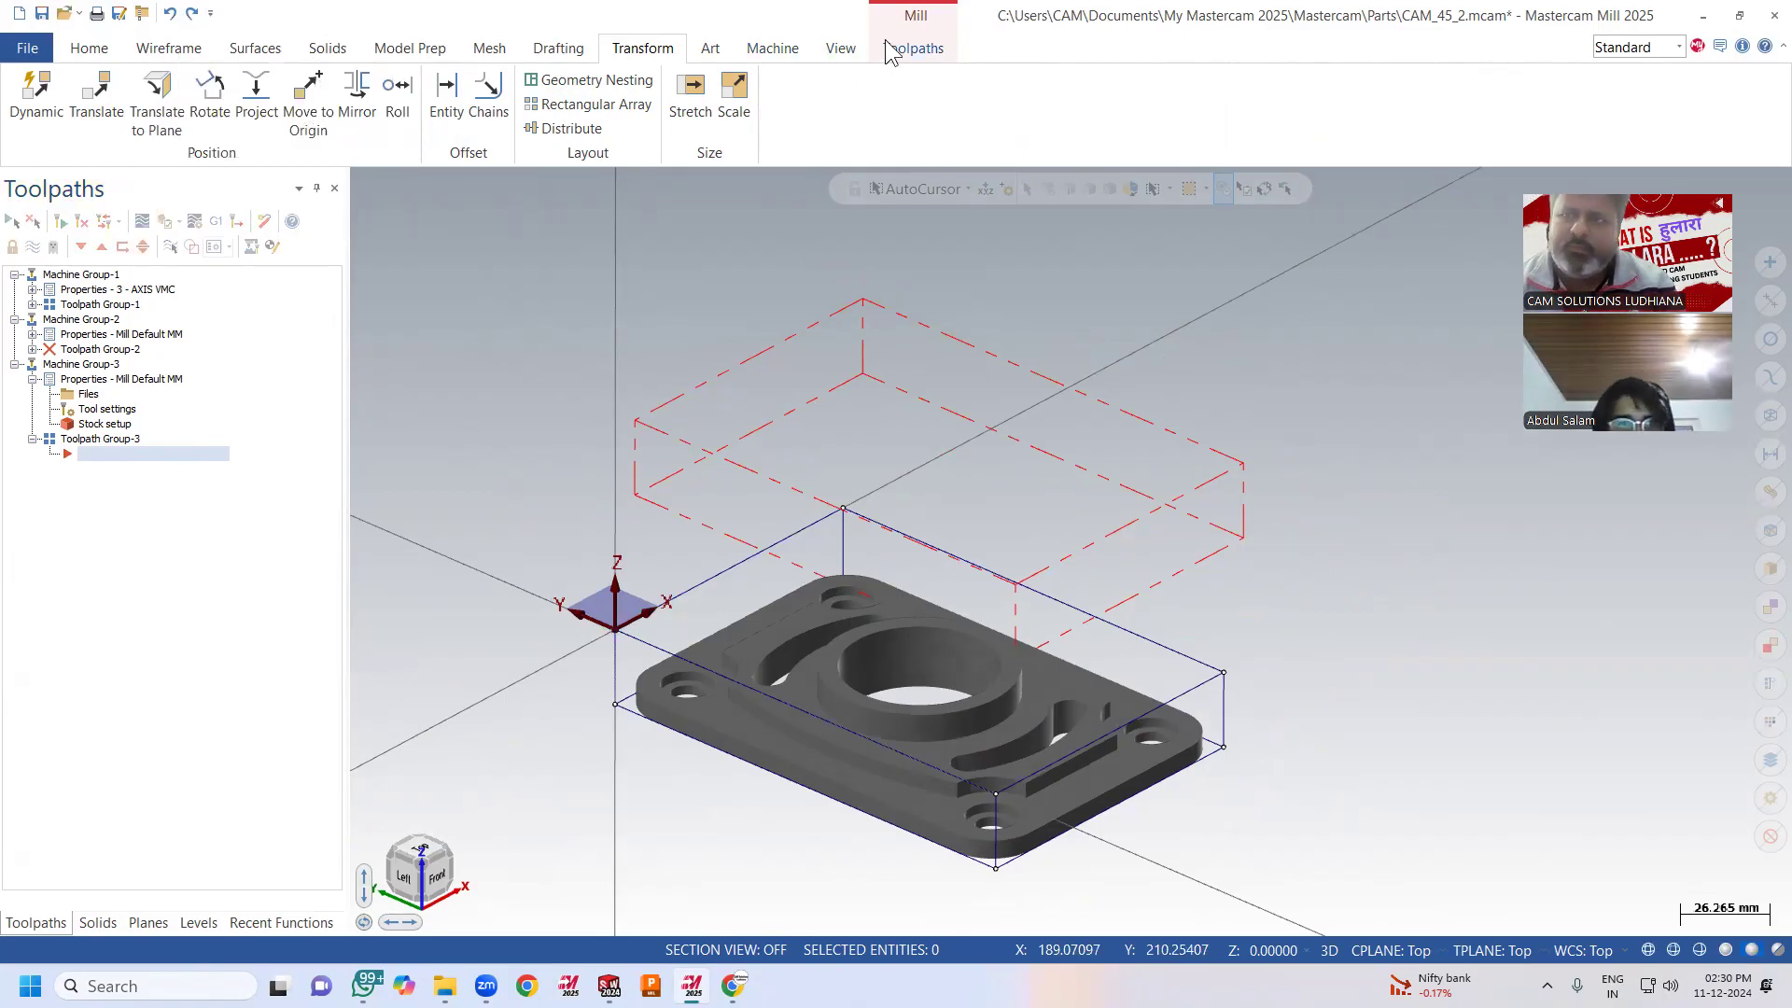
Turn off the stock outline display and inspect the relocated plate.
{"action": "left_click", "coordinate": [913, 48]}
{"action": "left_click", "coordinate": [980, 98]}
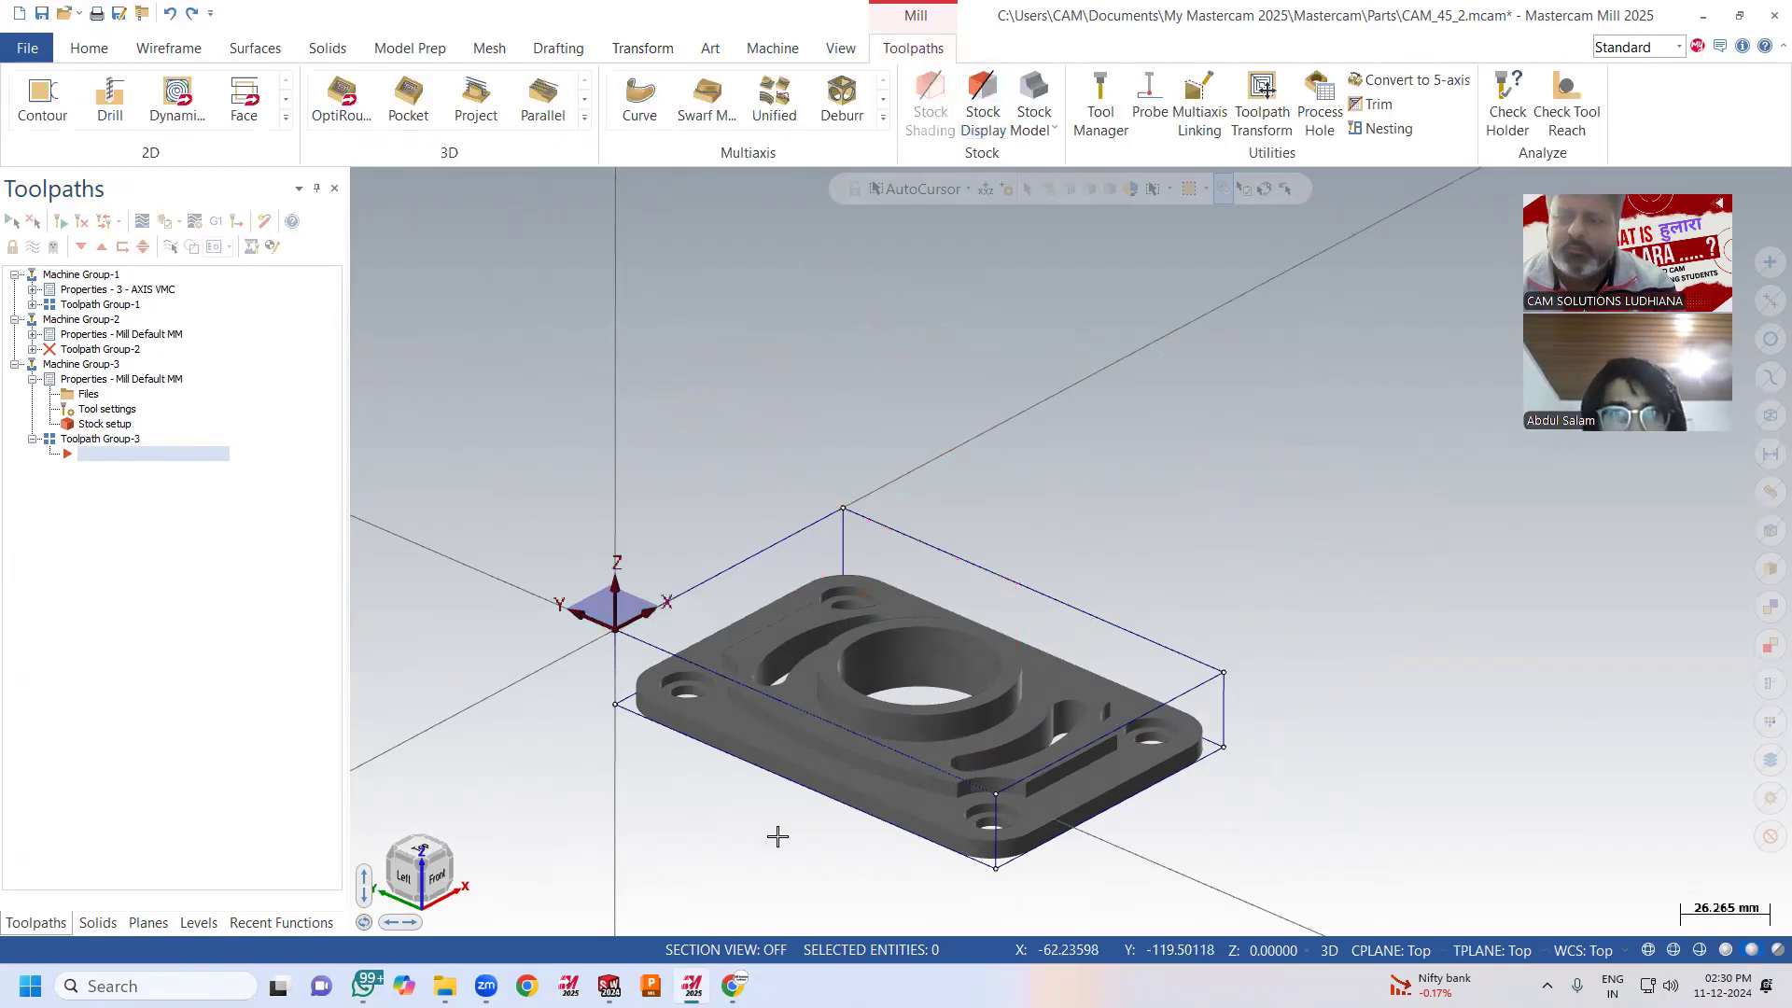
{"action": "scroll", "coordinate": [774, 821], "scroll_direction": "up", "scroll_amount": 3}
{"action": "middle_click_drag", "start_coordinate": [643, 670], "coordinate": [630, 657]}
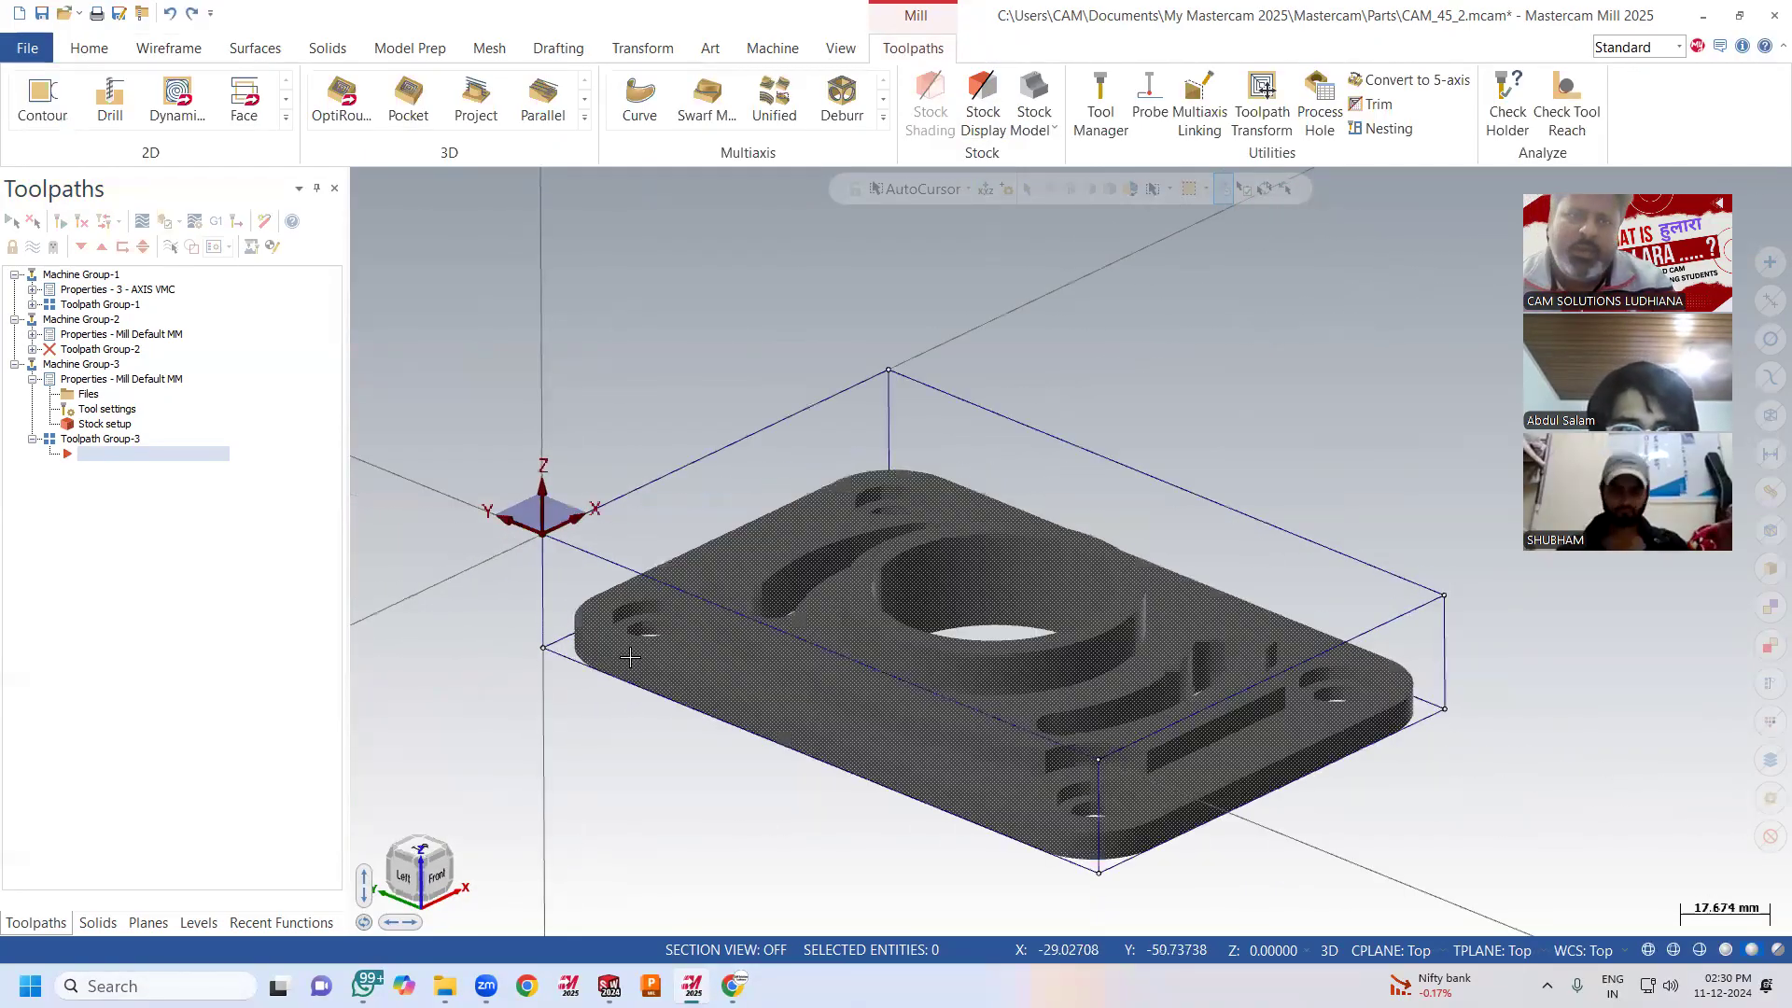
Reopen the CAM_45_2 part file and discard the unsaved changes.
{"action": "left_click", "coordinate": [63, 13]}
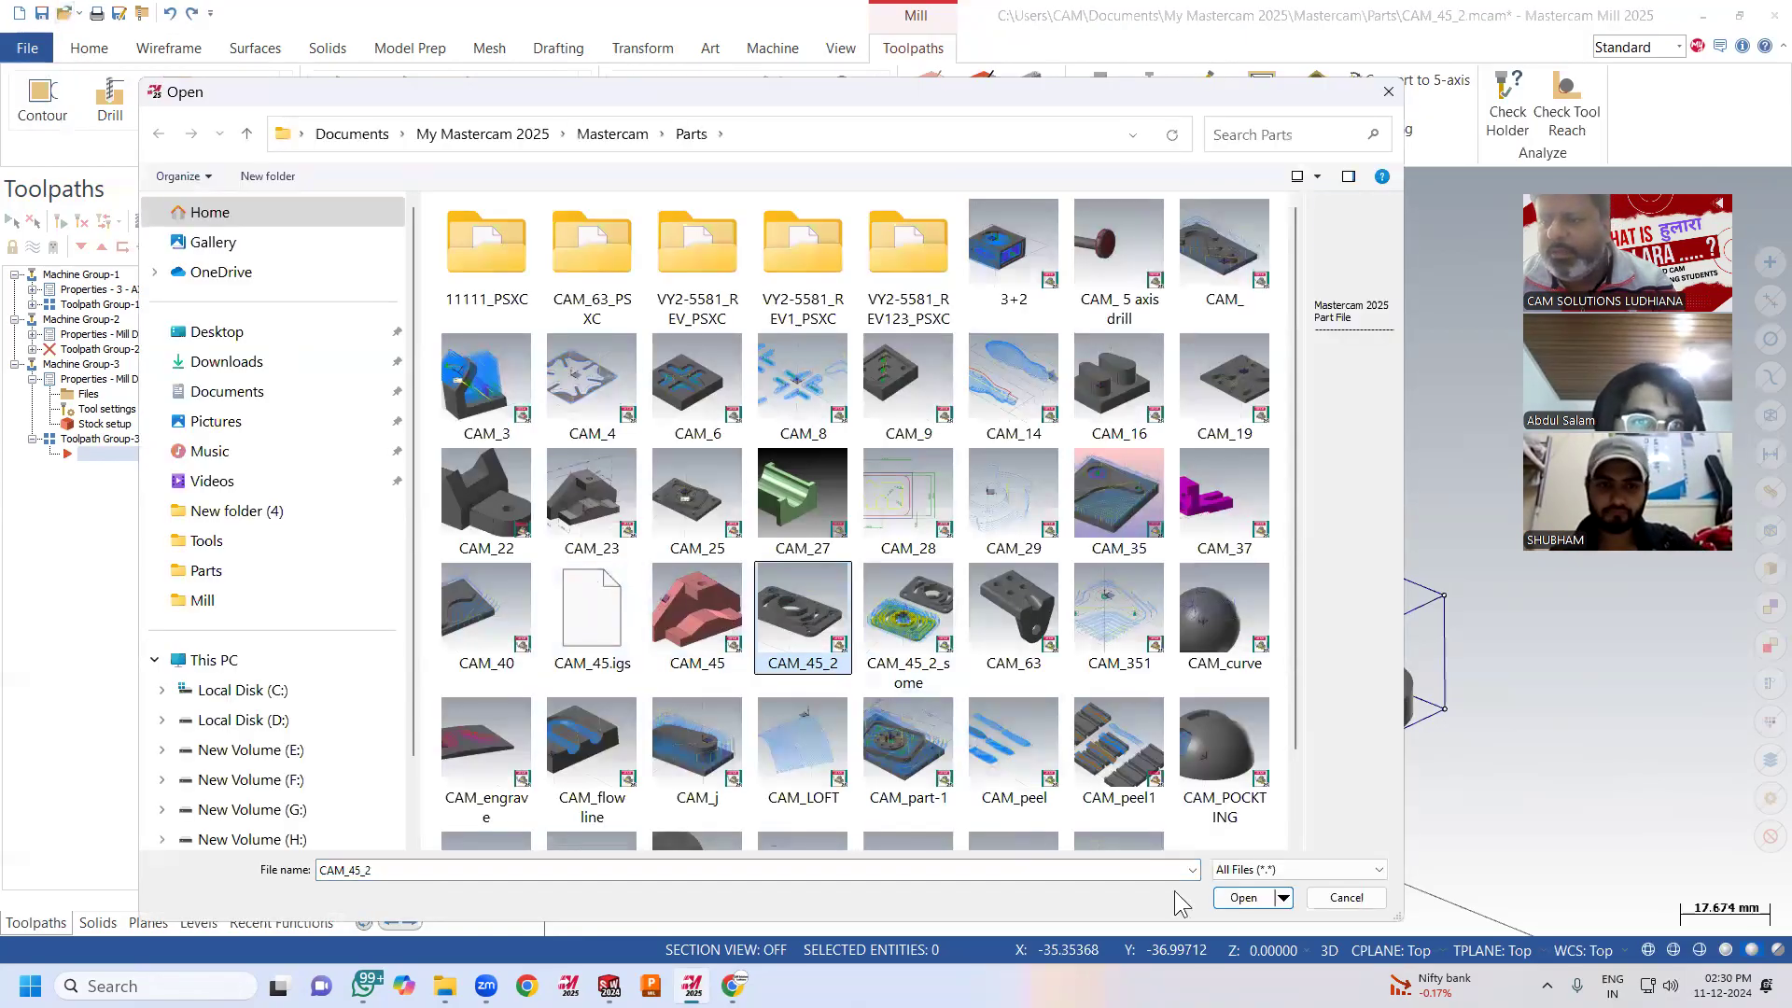
{"action": "left_click", "coordinate": [1245, 901]}
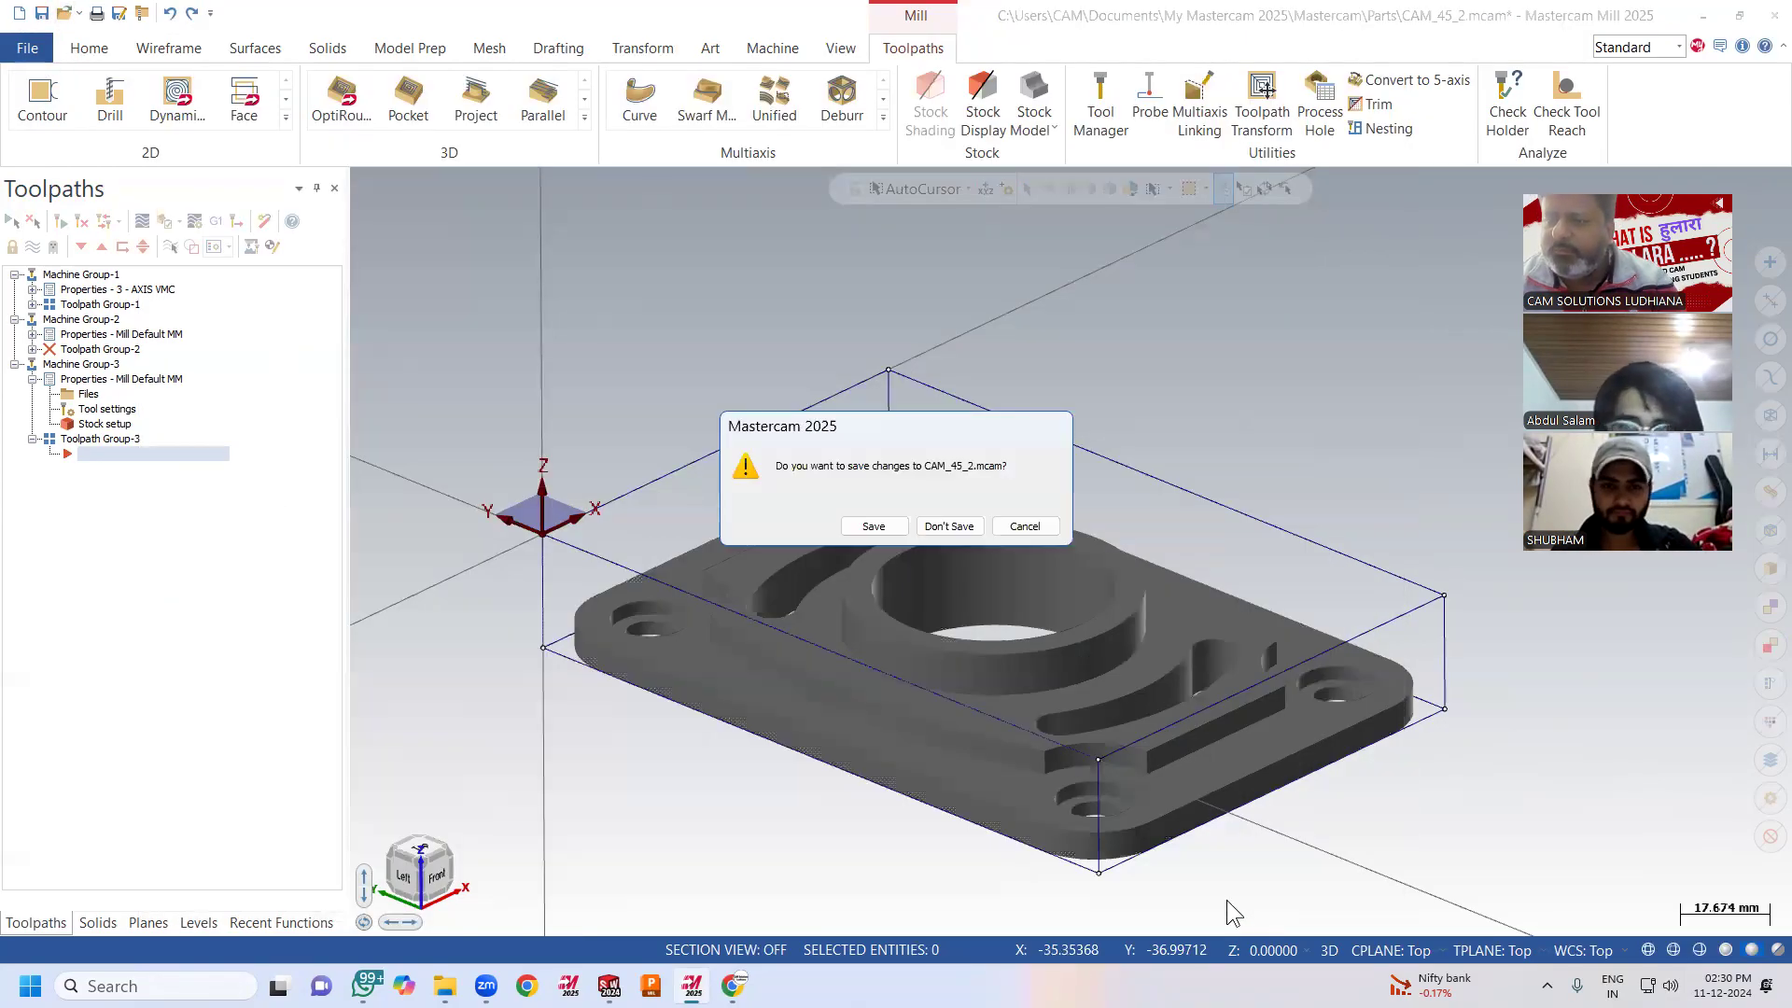
{"action": "left_click", "coordinate": [950, 528]}
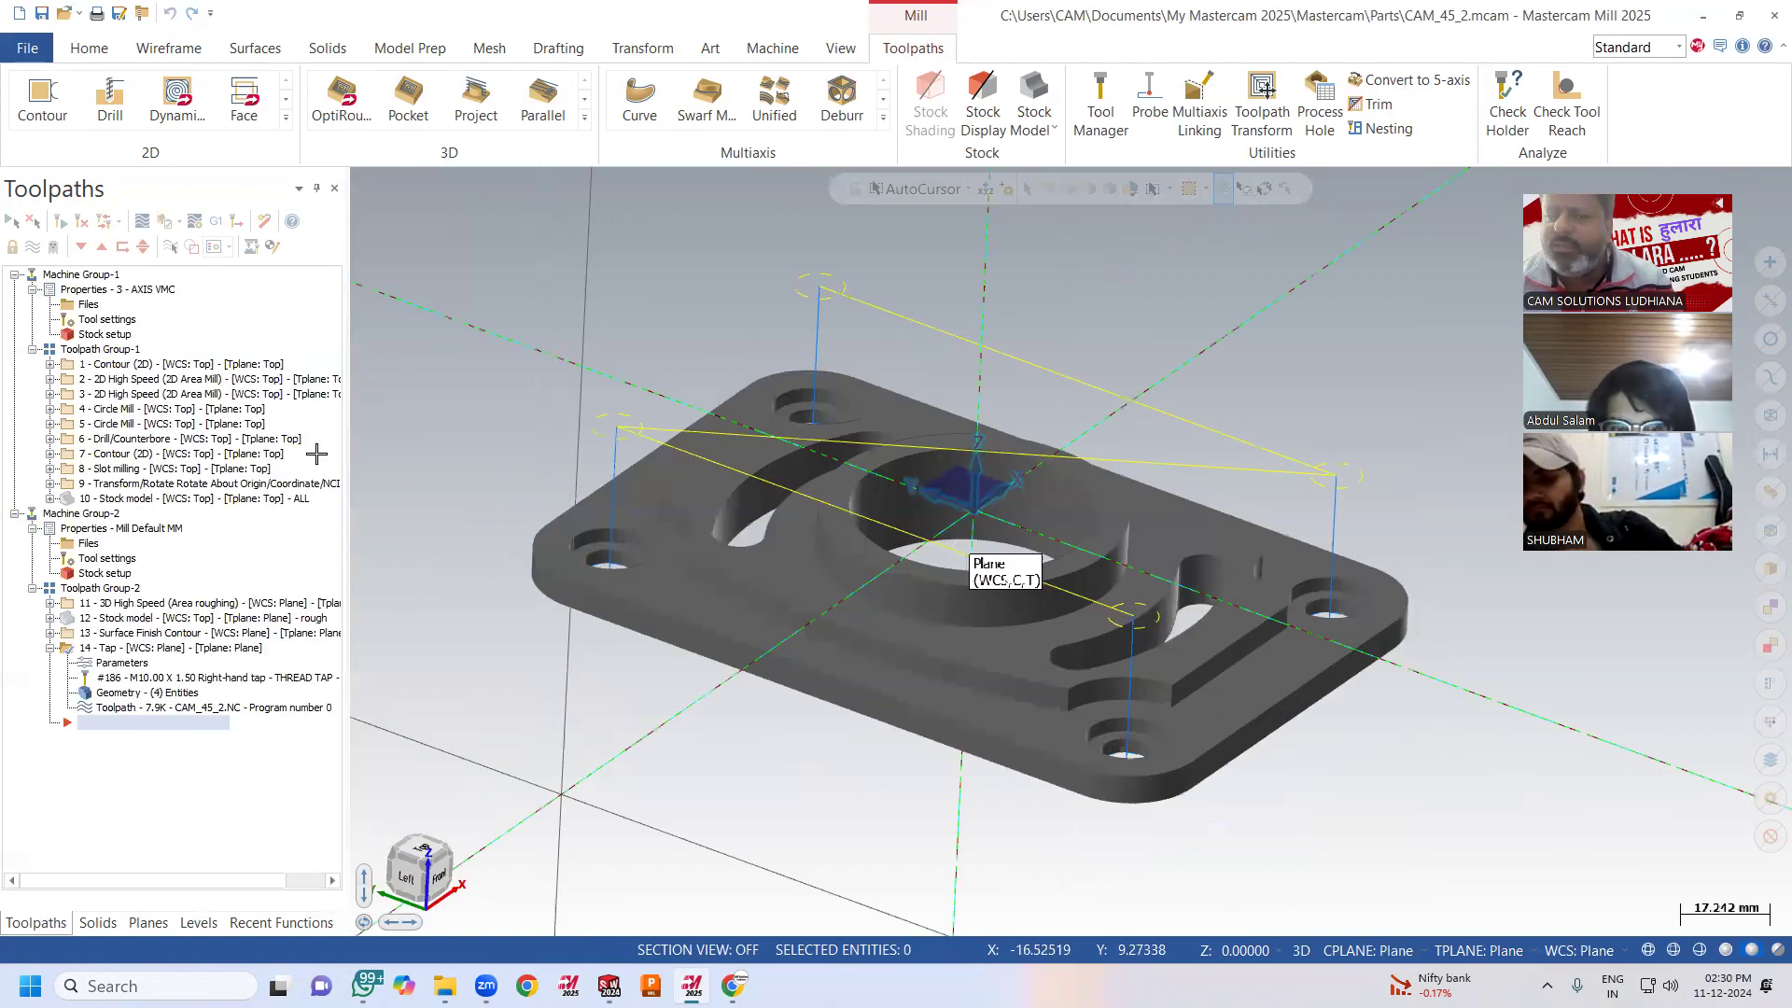
Turn off the toolpath display for all operations in Machine Group-1 and Machine Group-2.
{"action": "left_click", "coordinate": [75, 274]}
{"action": "left_click", "coordinate": [32, 247]}
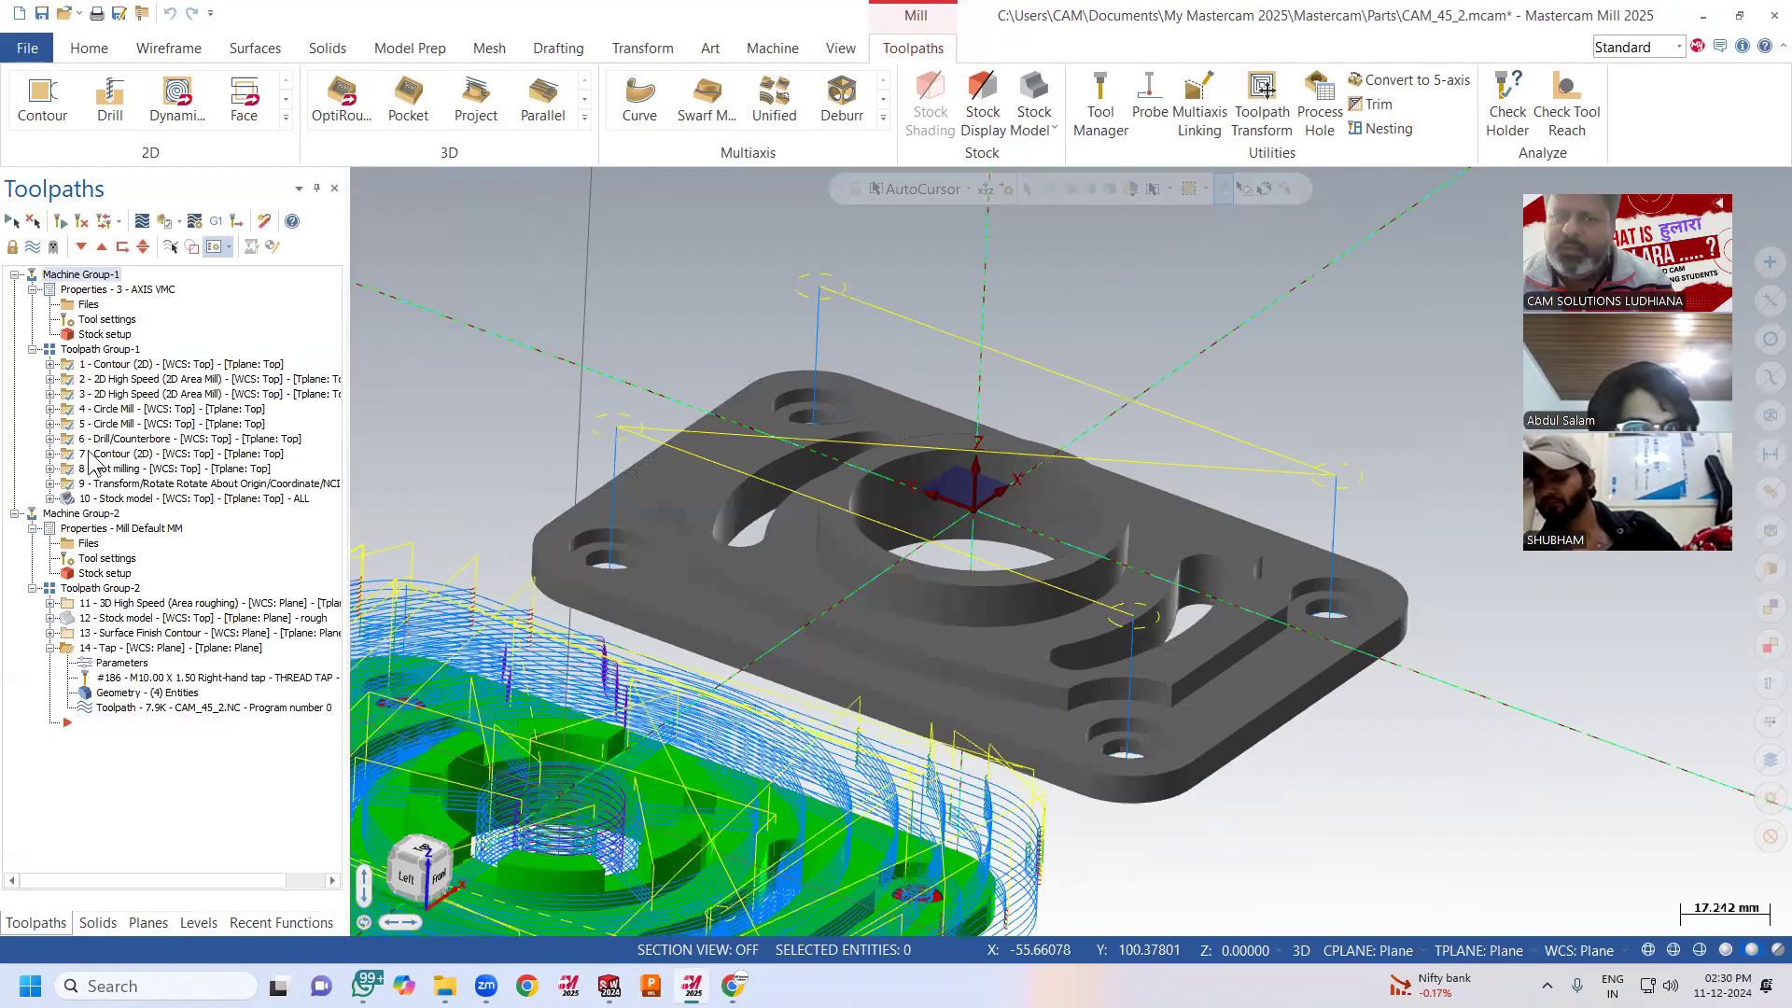
{"action": "left_click", "coordinate": [46, 275]}
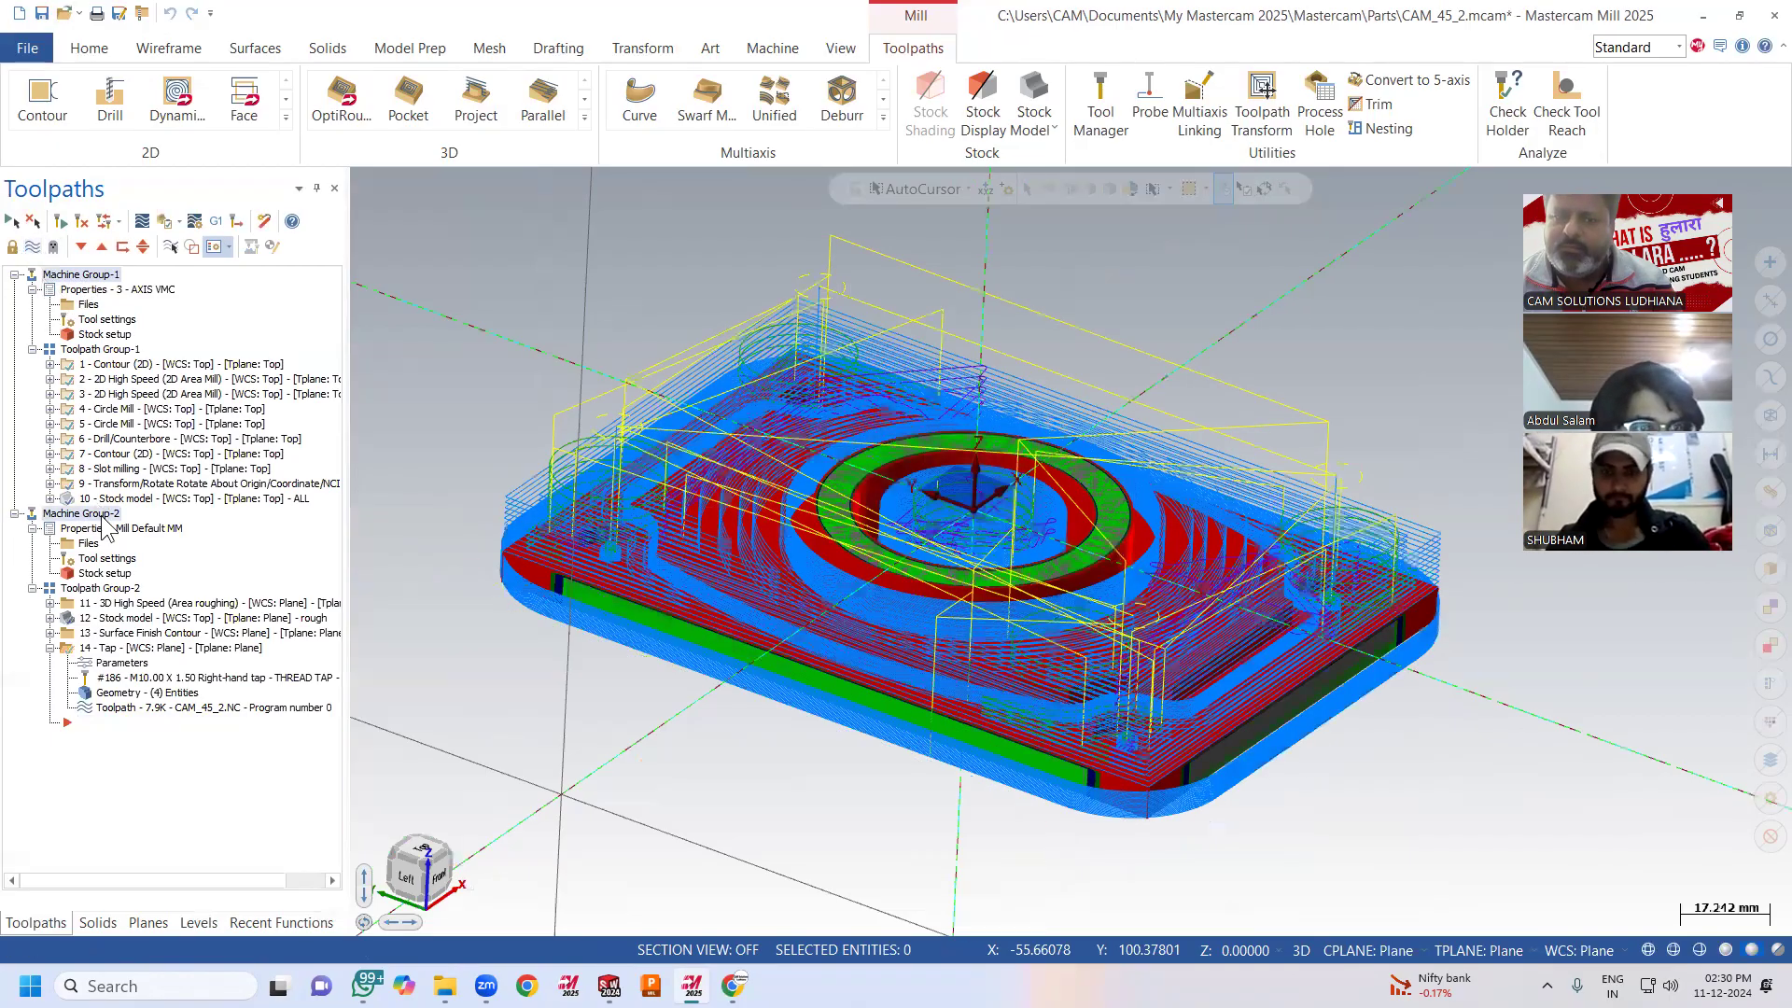
{"action": "left_click", "coordinate": [32, 246]}
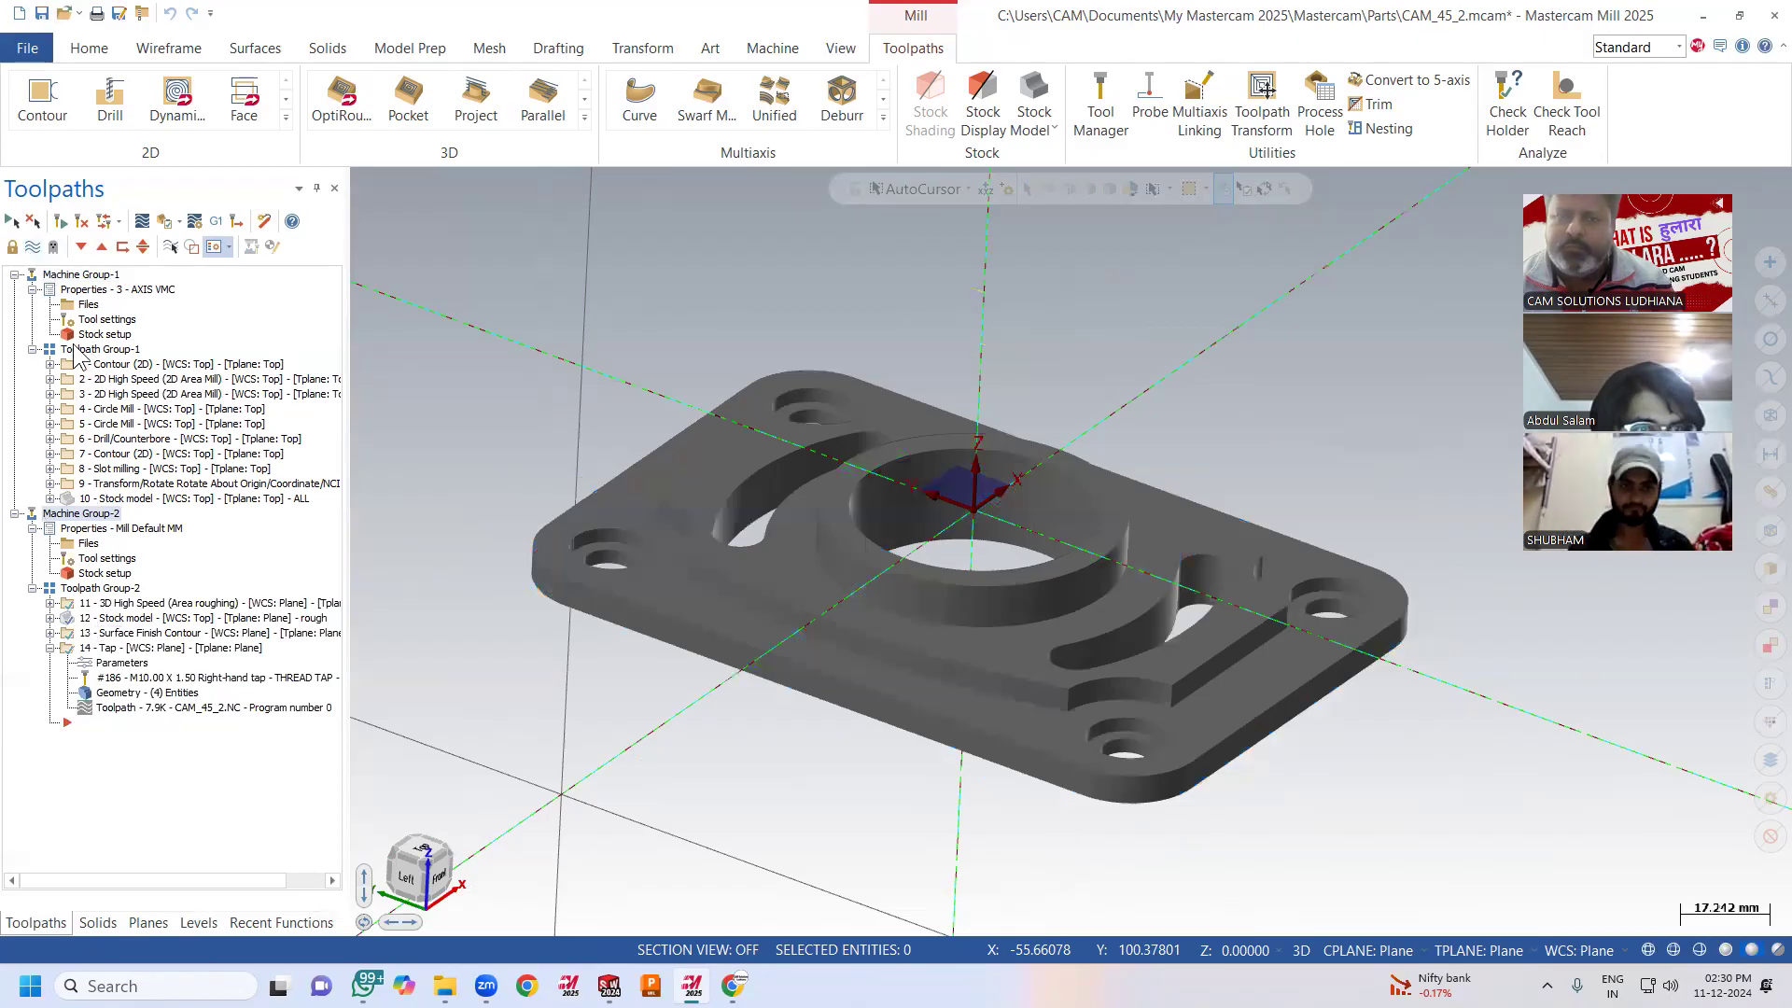
Collapse Machine Group-1 and Machine Group-2 completely in the operations tree.
{"action": "left_click", "coordinate": [31, 290]}
{"action": "left_click", "coordinate": [32, 305]}
{"action": "left_click", "coordinate": [31, 334]}
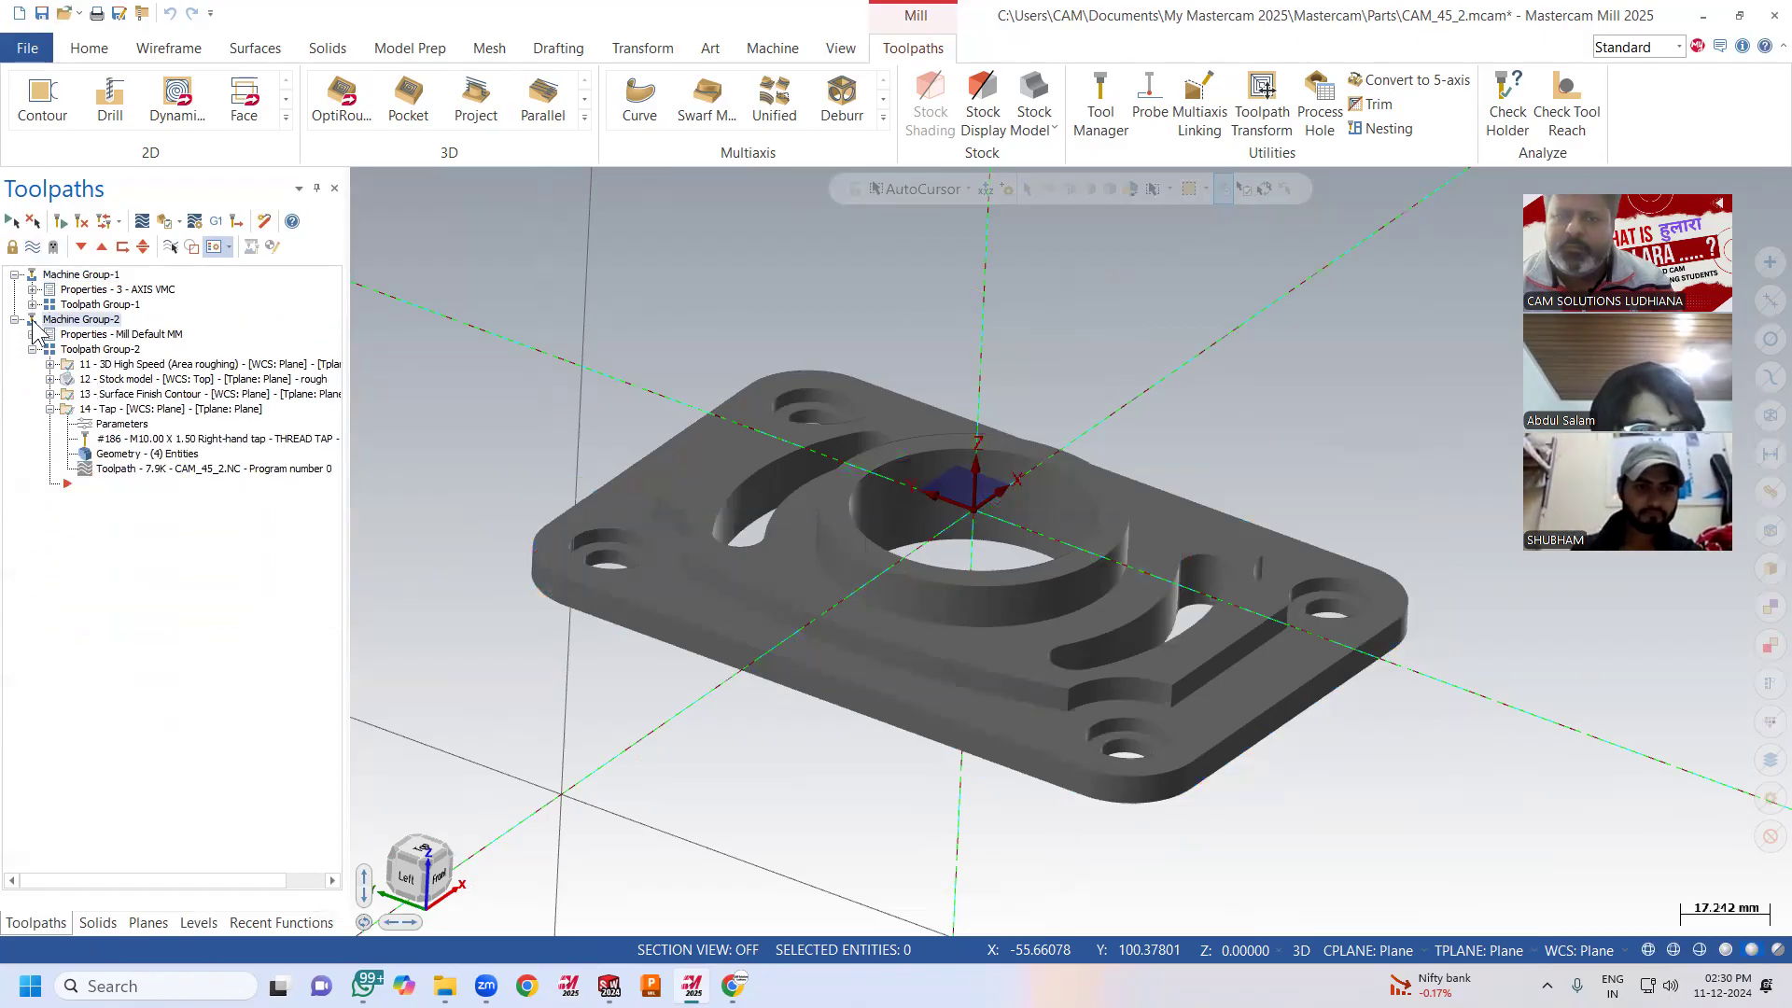
{"action": "left_click", "coordinate": [14, 274]}
{"action": "left_click", "coordinate": [14, 289]}
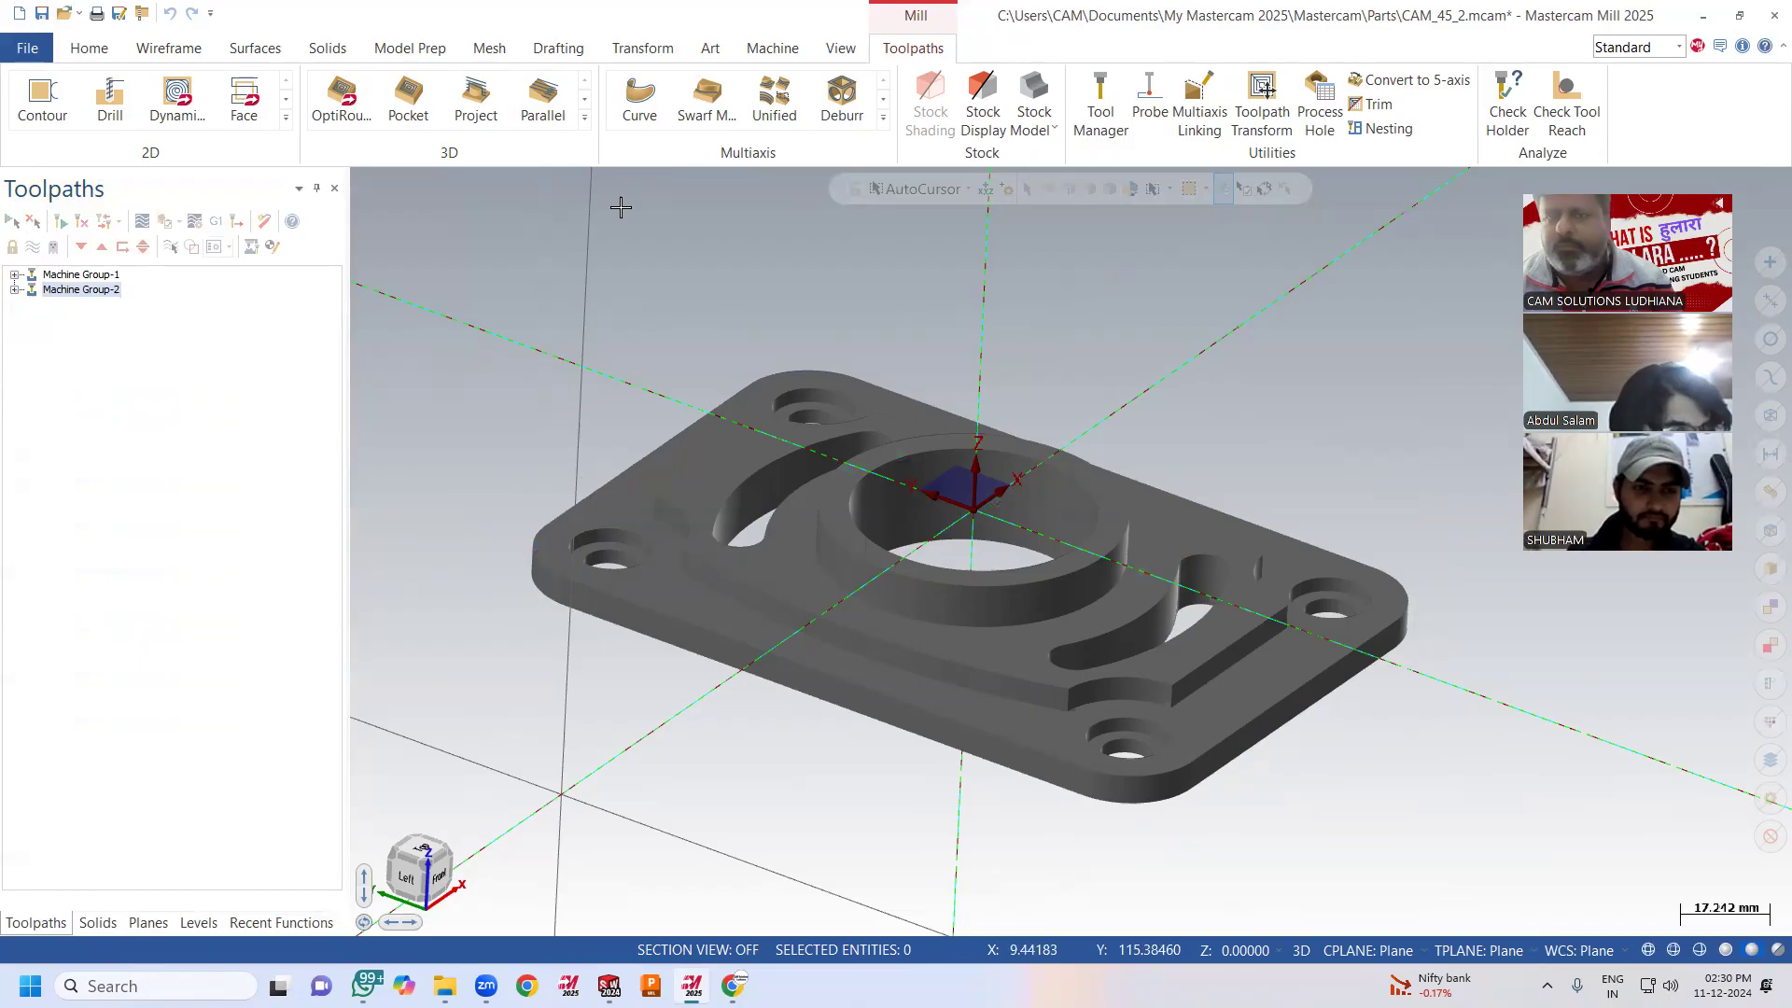
Add a new default mill machine group and expand its properties.
{"action": "left_click", "coordinate": [773, 47]}
{"action": "left_click", "coordinate": [34, 119]}
{"action": "left_click", "coordinate": [37, 161]}
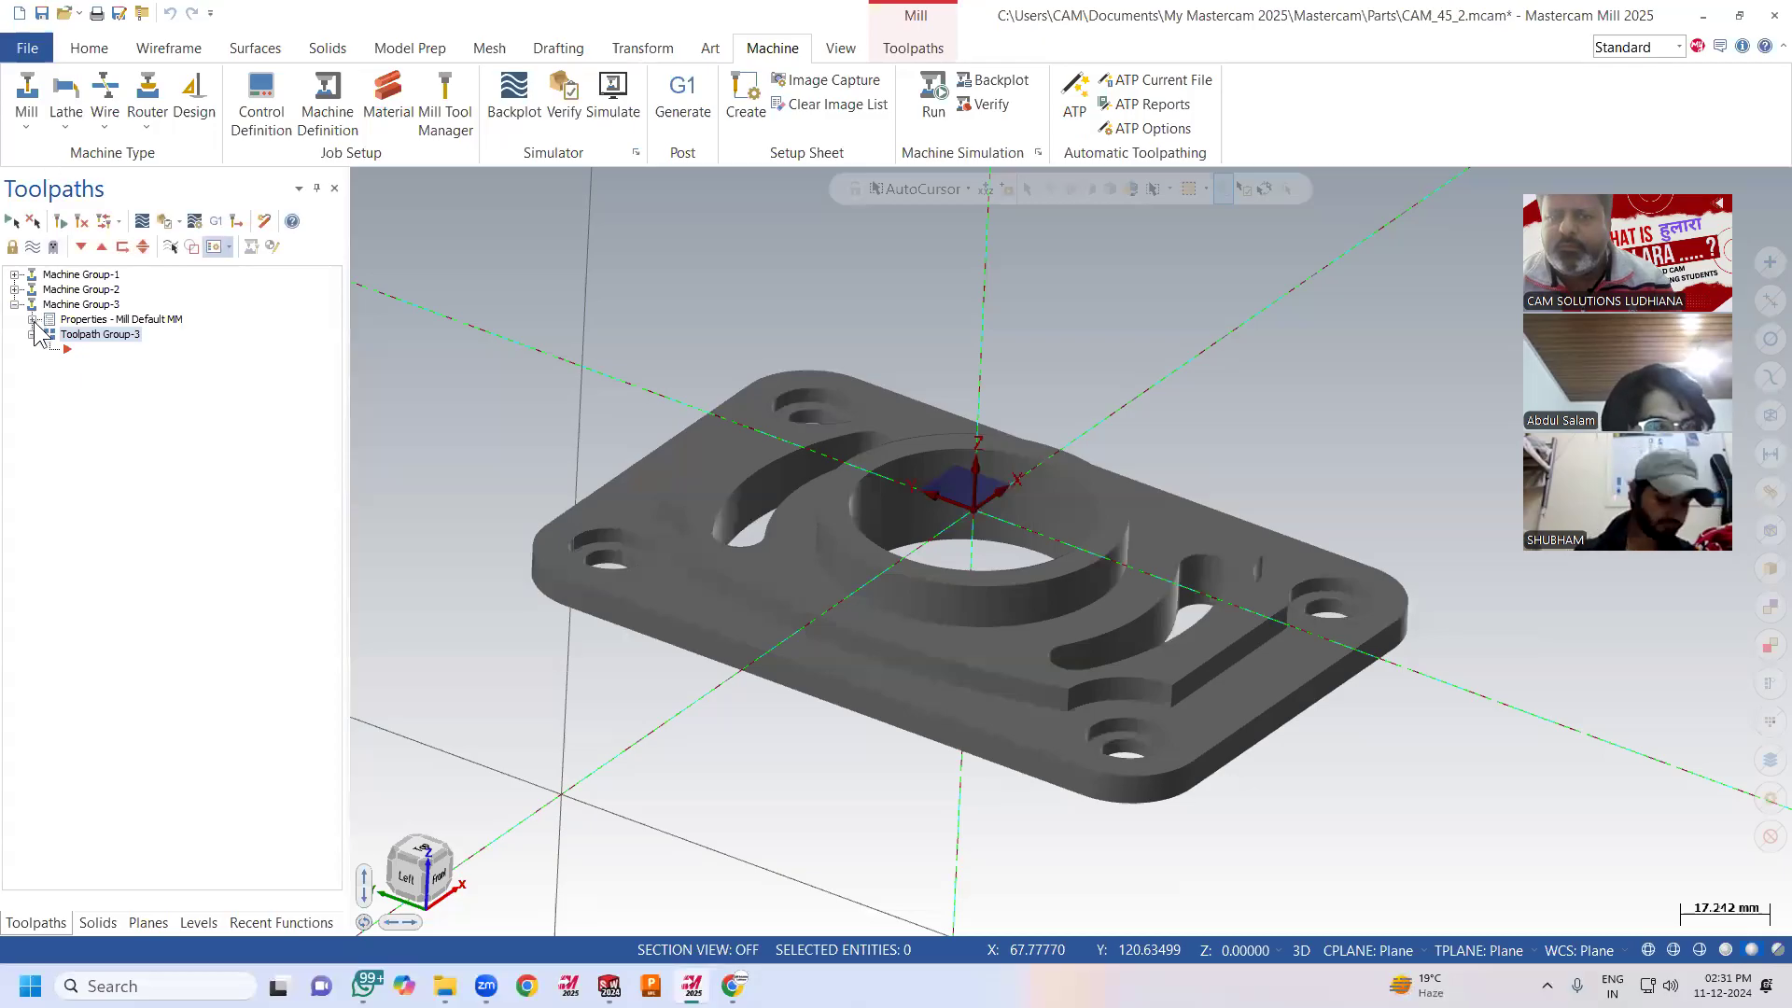
{"action": "left_click", "coordinate": [33, 320]}
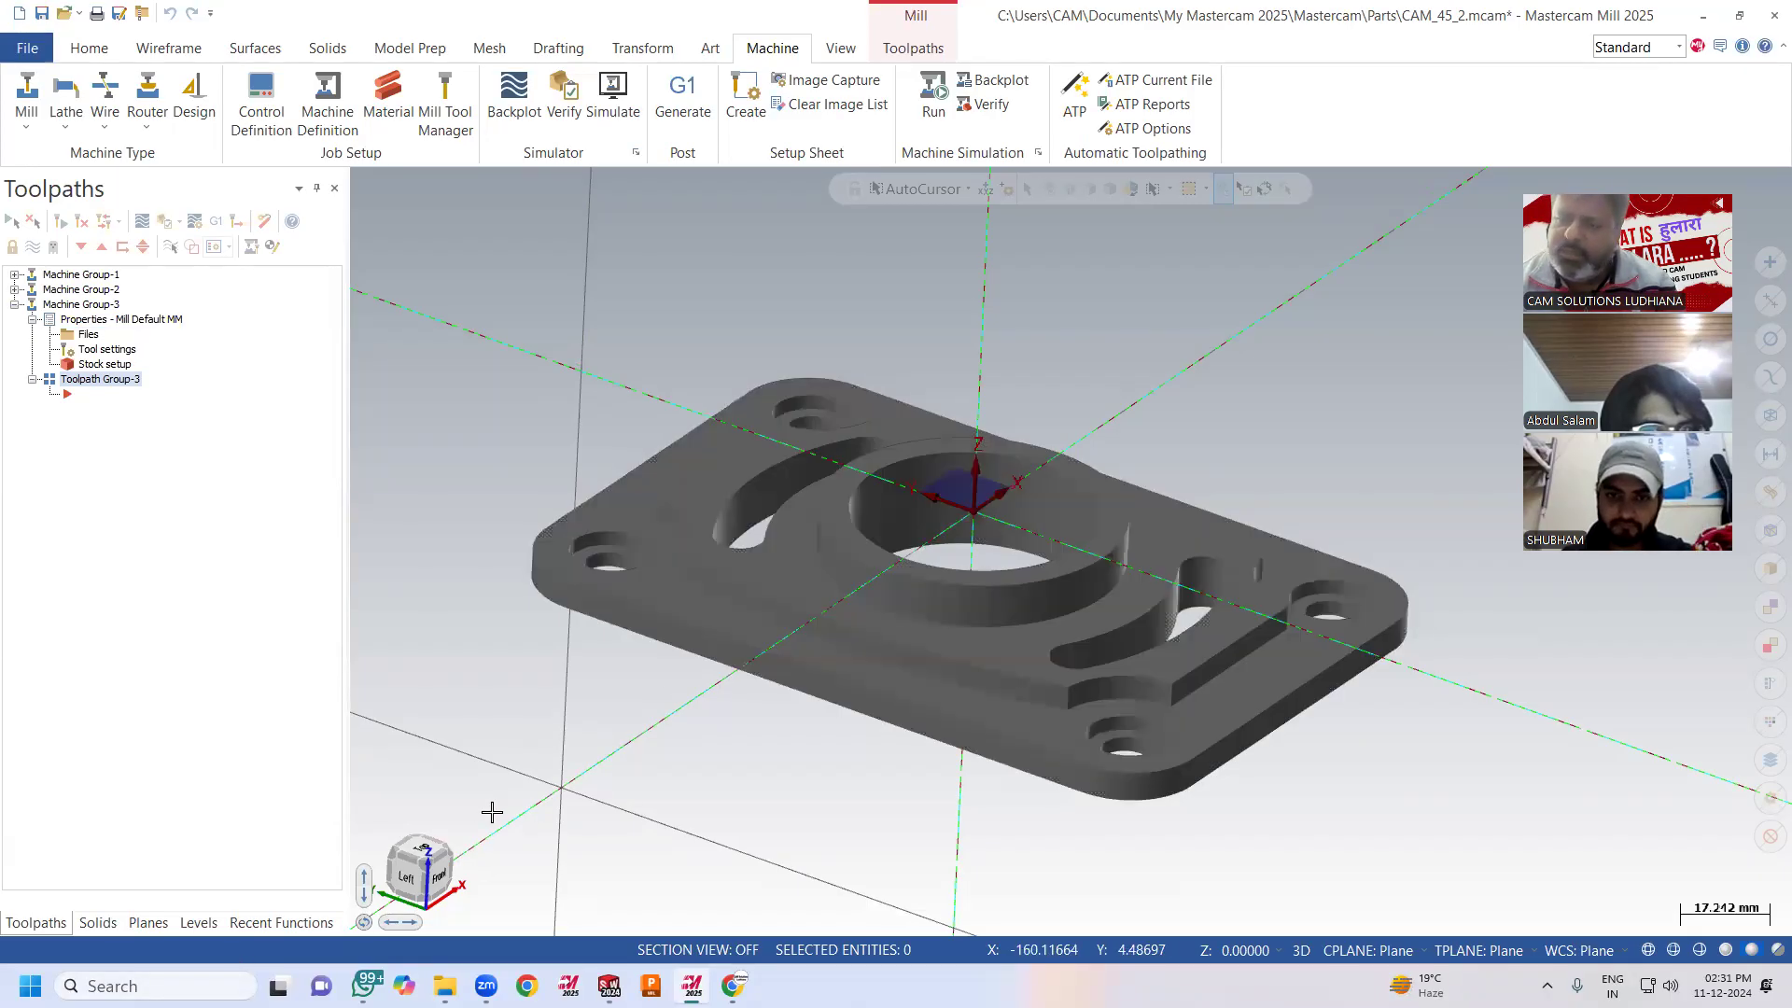
Open the Planes manager, close it and show it again.
{"action": "left_click", "coordinate": [145, 922]}
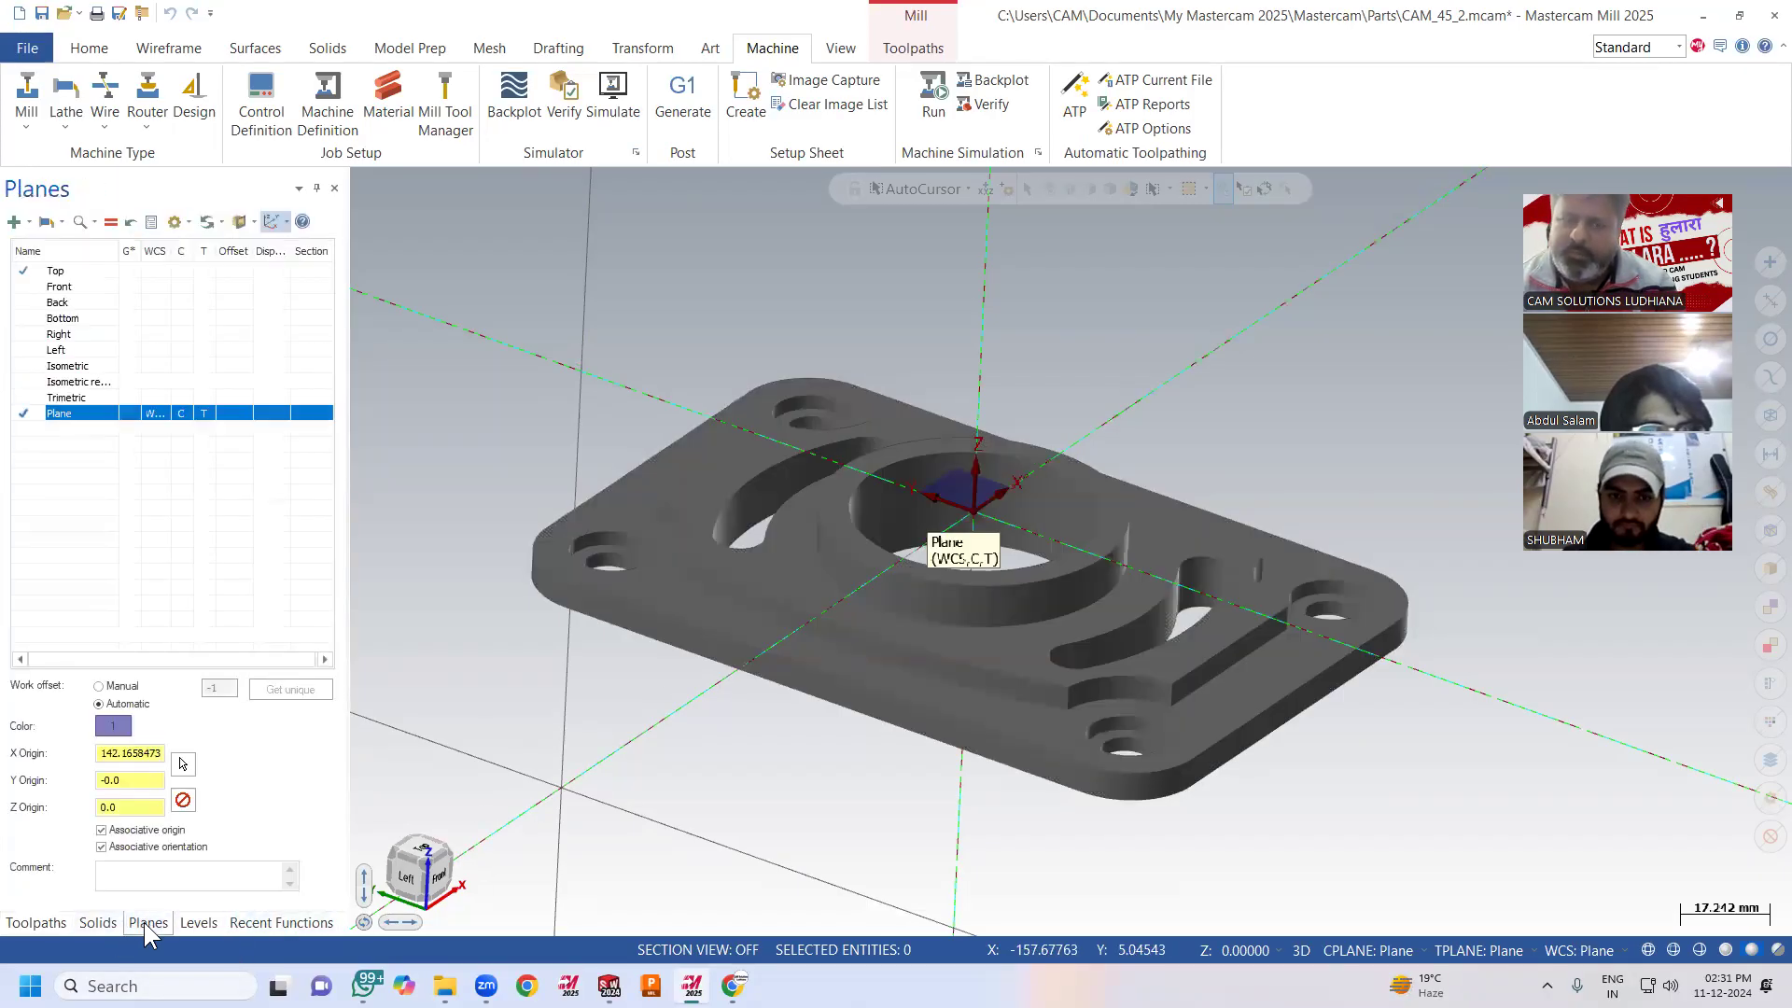
{"action": "left_click", "coordinate": [14, 221]}
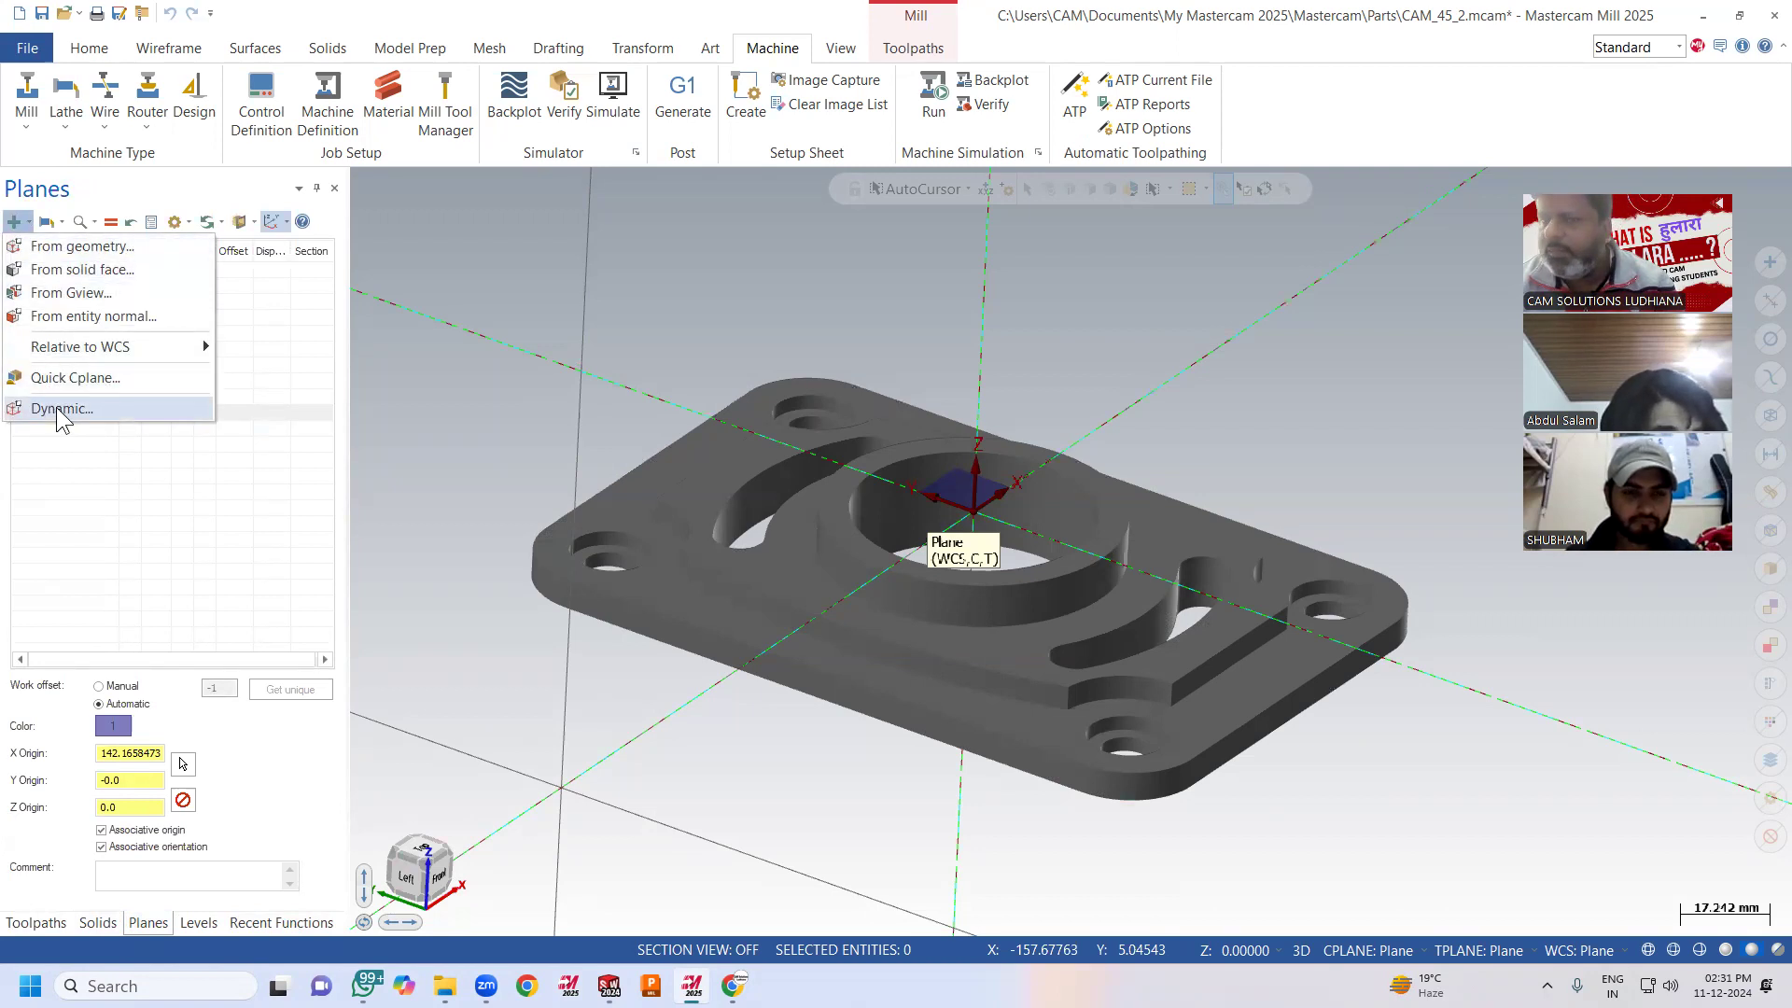
{"action": "left_click", "coordinate": [64, 450]}
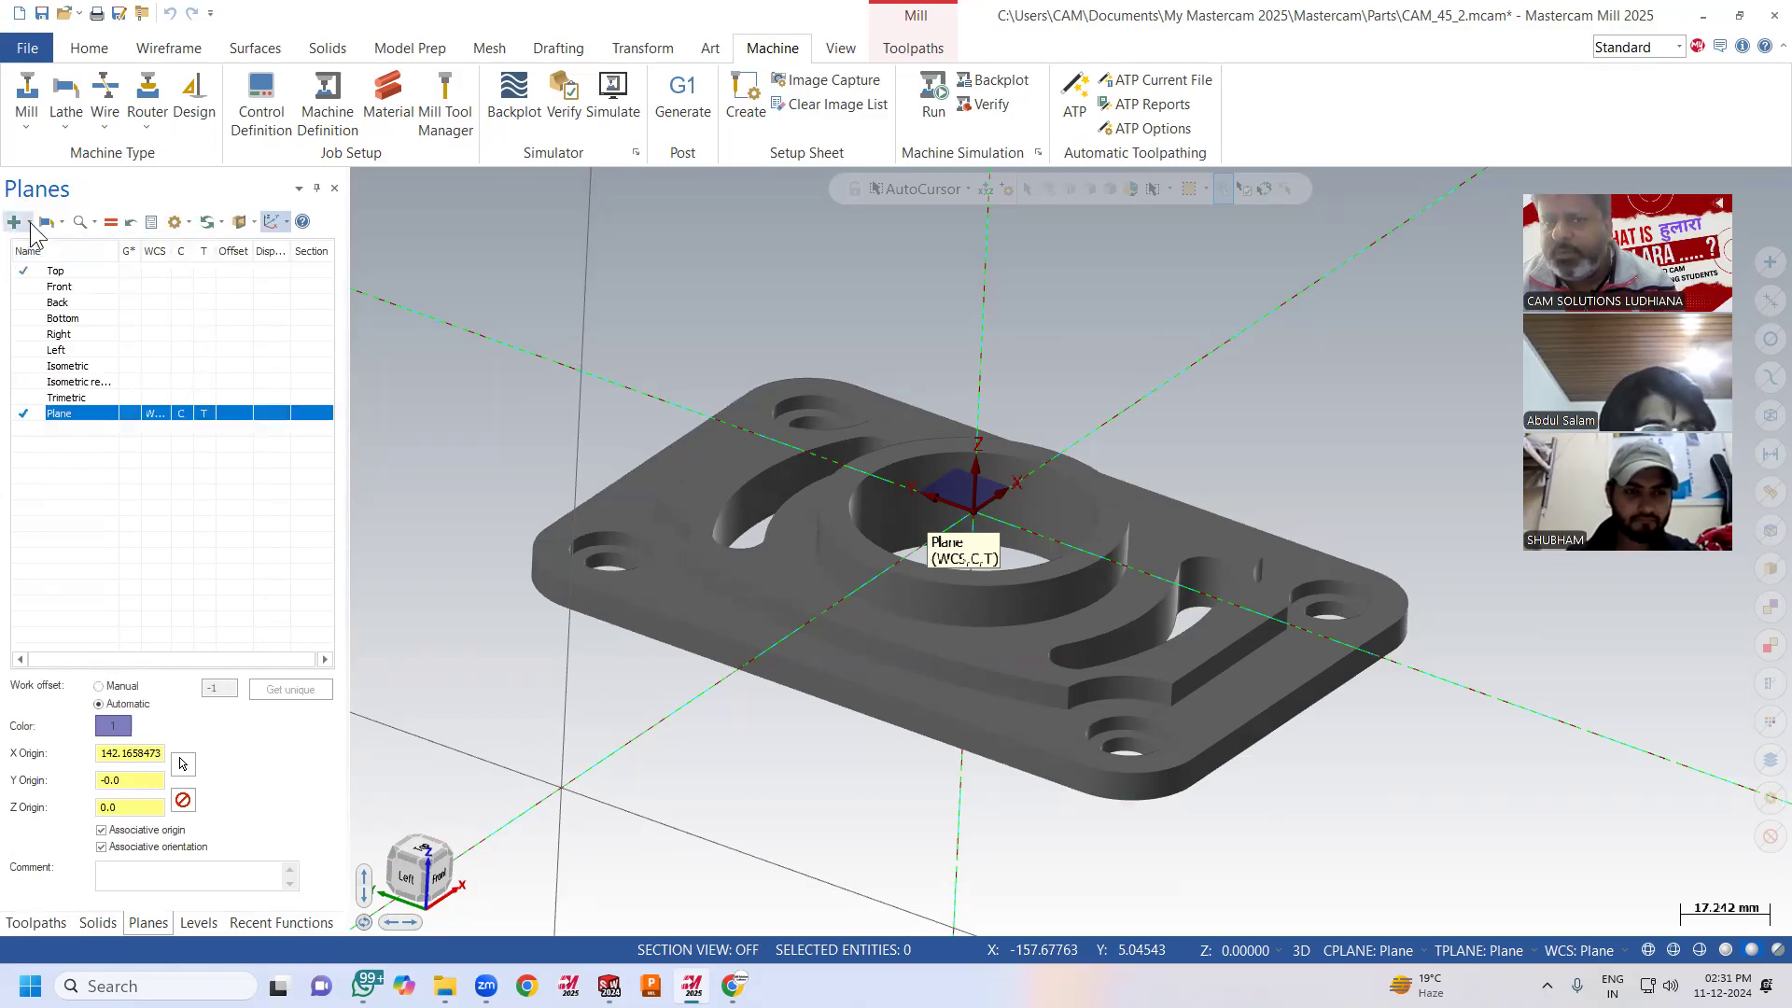
{"action": "left_click", "coordinate": [334, 189]}
{"action": "left_click", "coordinate": [843, 50]}
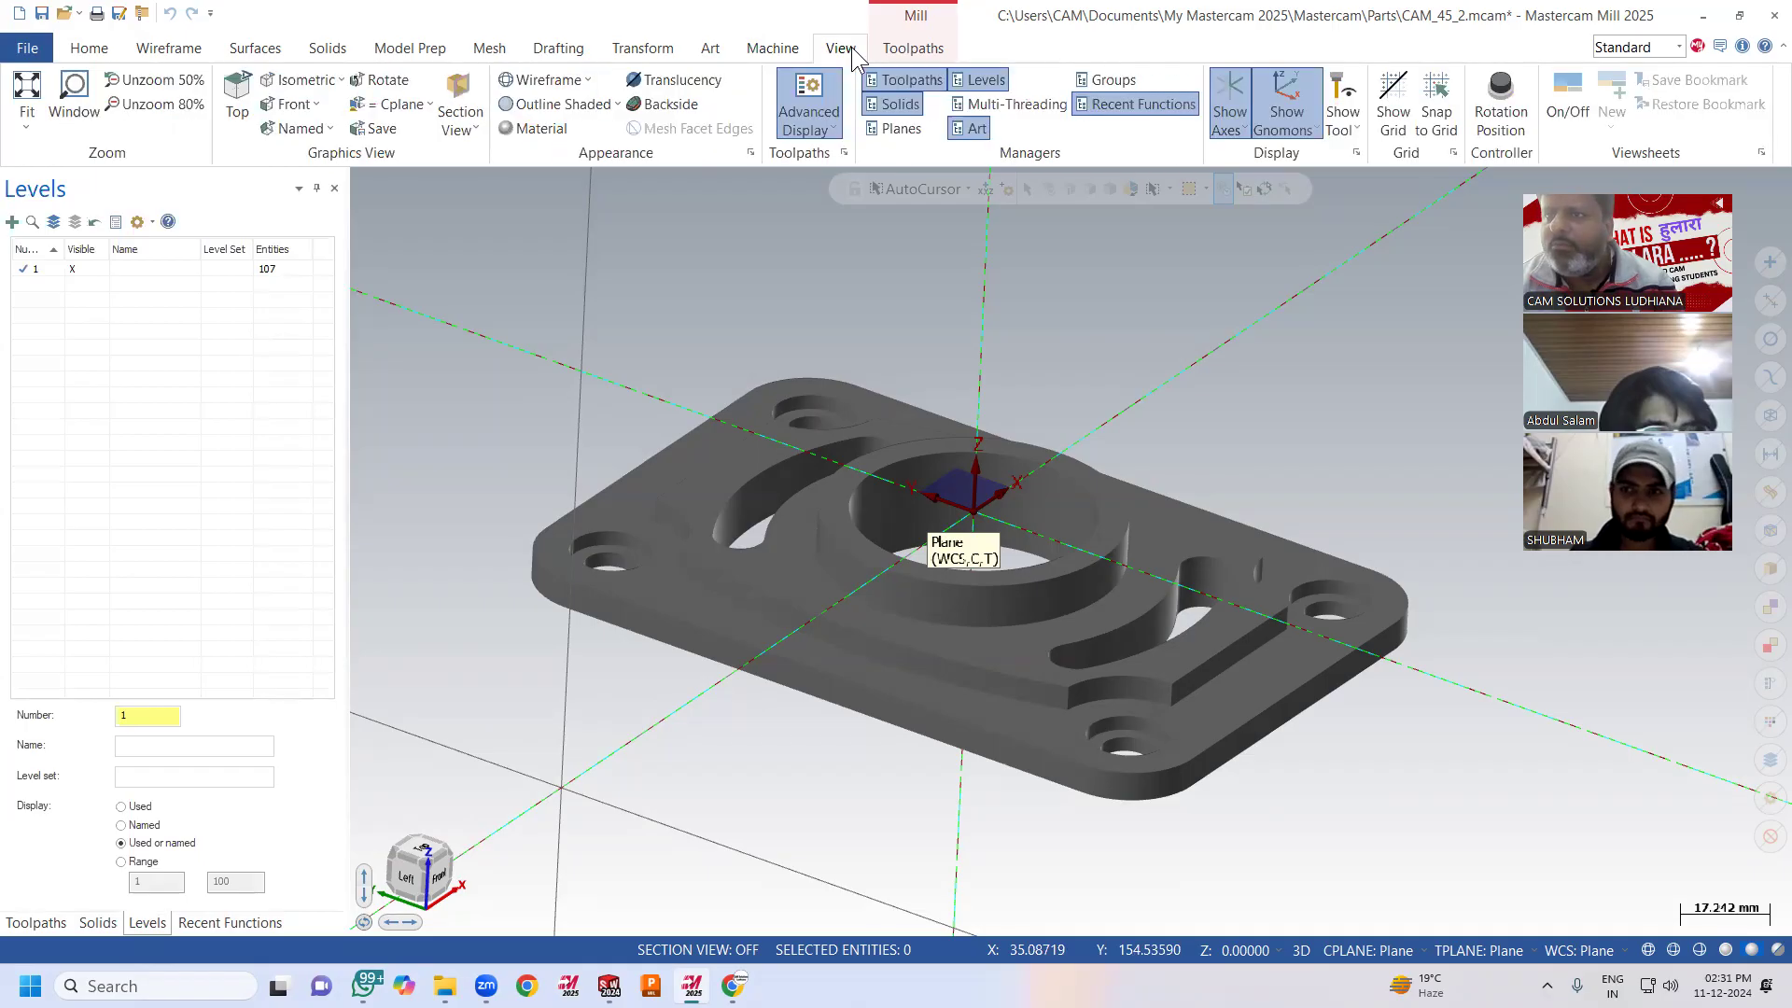
{"action": "left_click", "coordinate": [898, 128]}
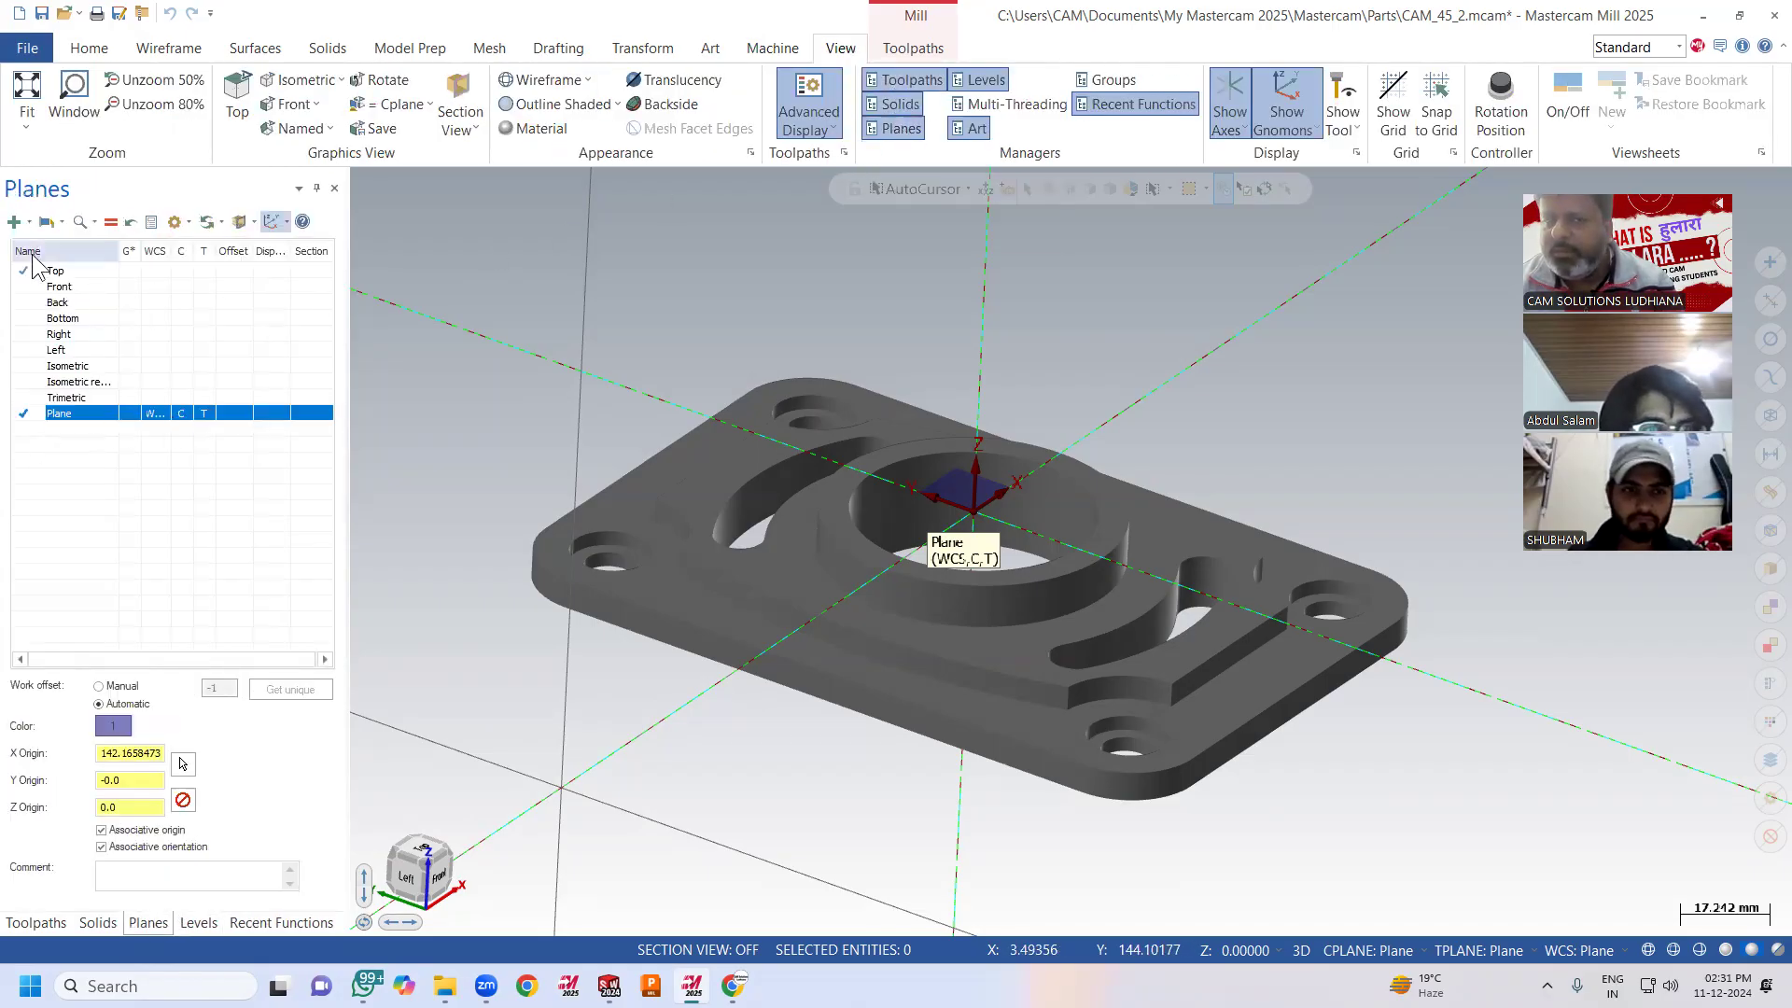
Start a new dynamic plane and name it "face plane".
{"action": "left_click", "coordinate": [15, 222]}
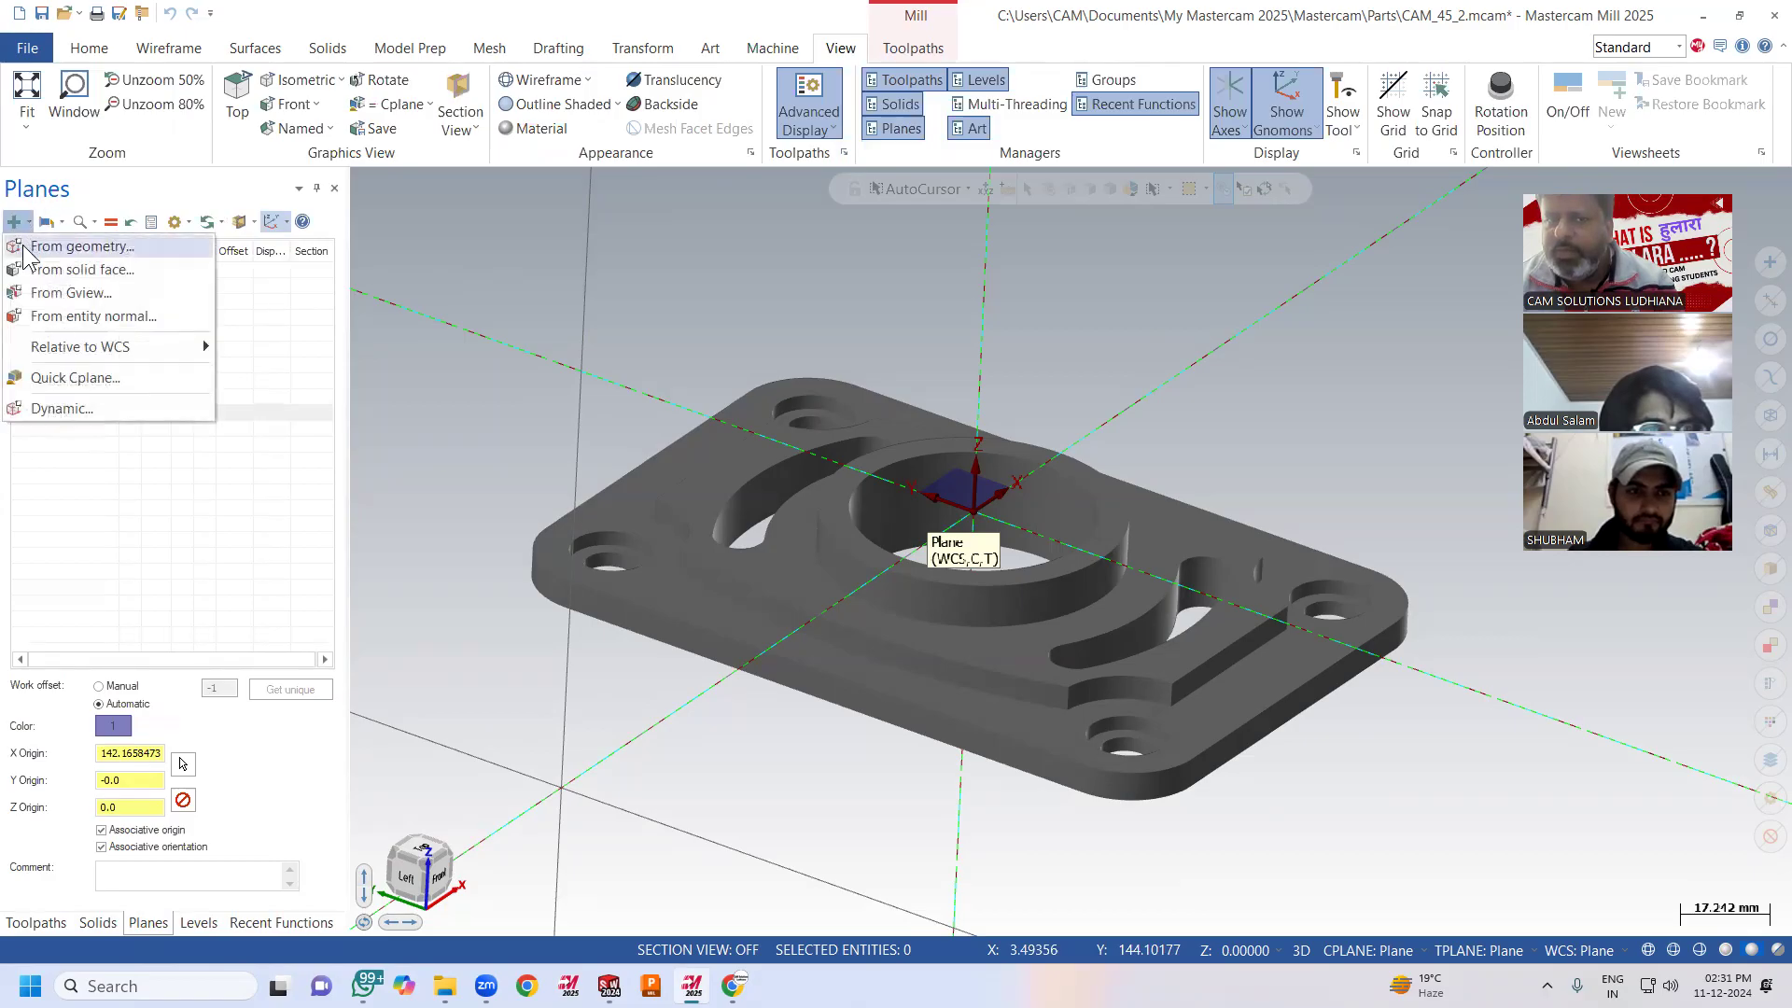
{"action": "left_click", "coordinate": [61, 409]}
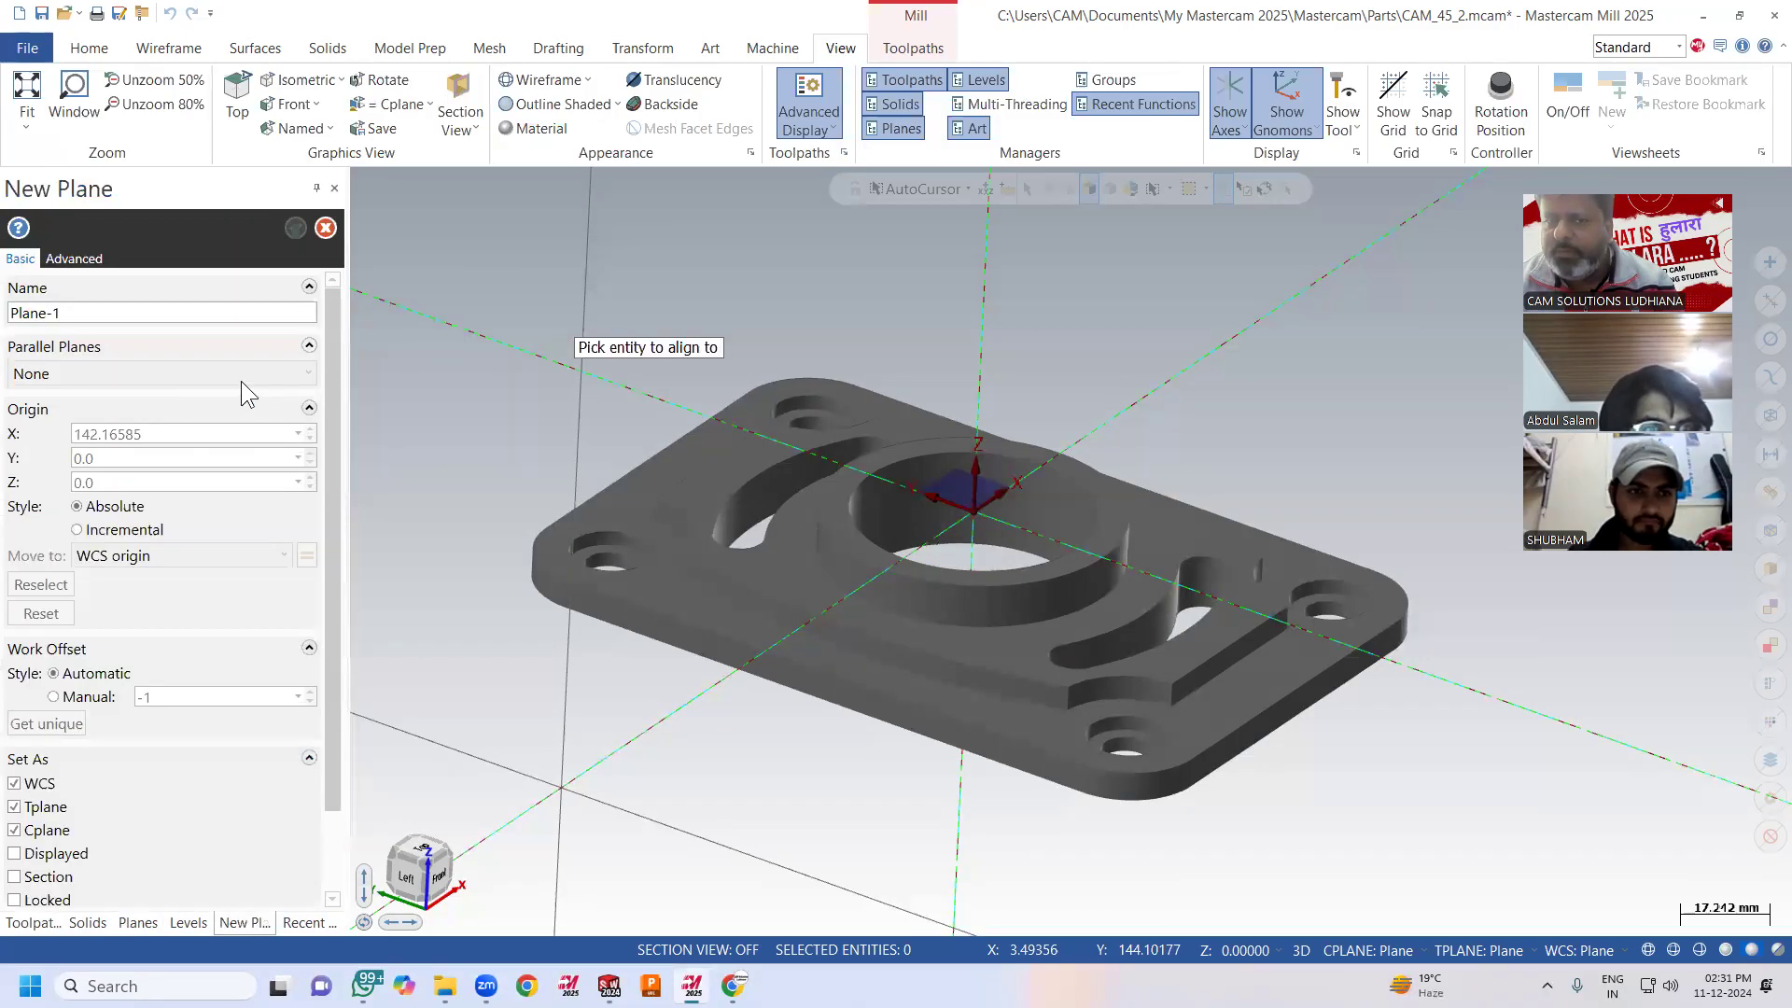
{"action": "double_click", "coordinate": [95, 319]}
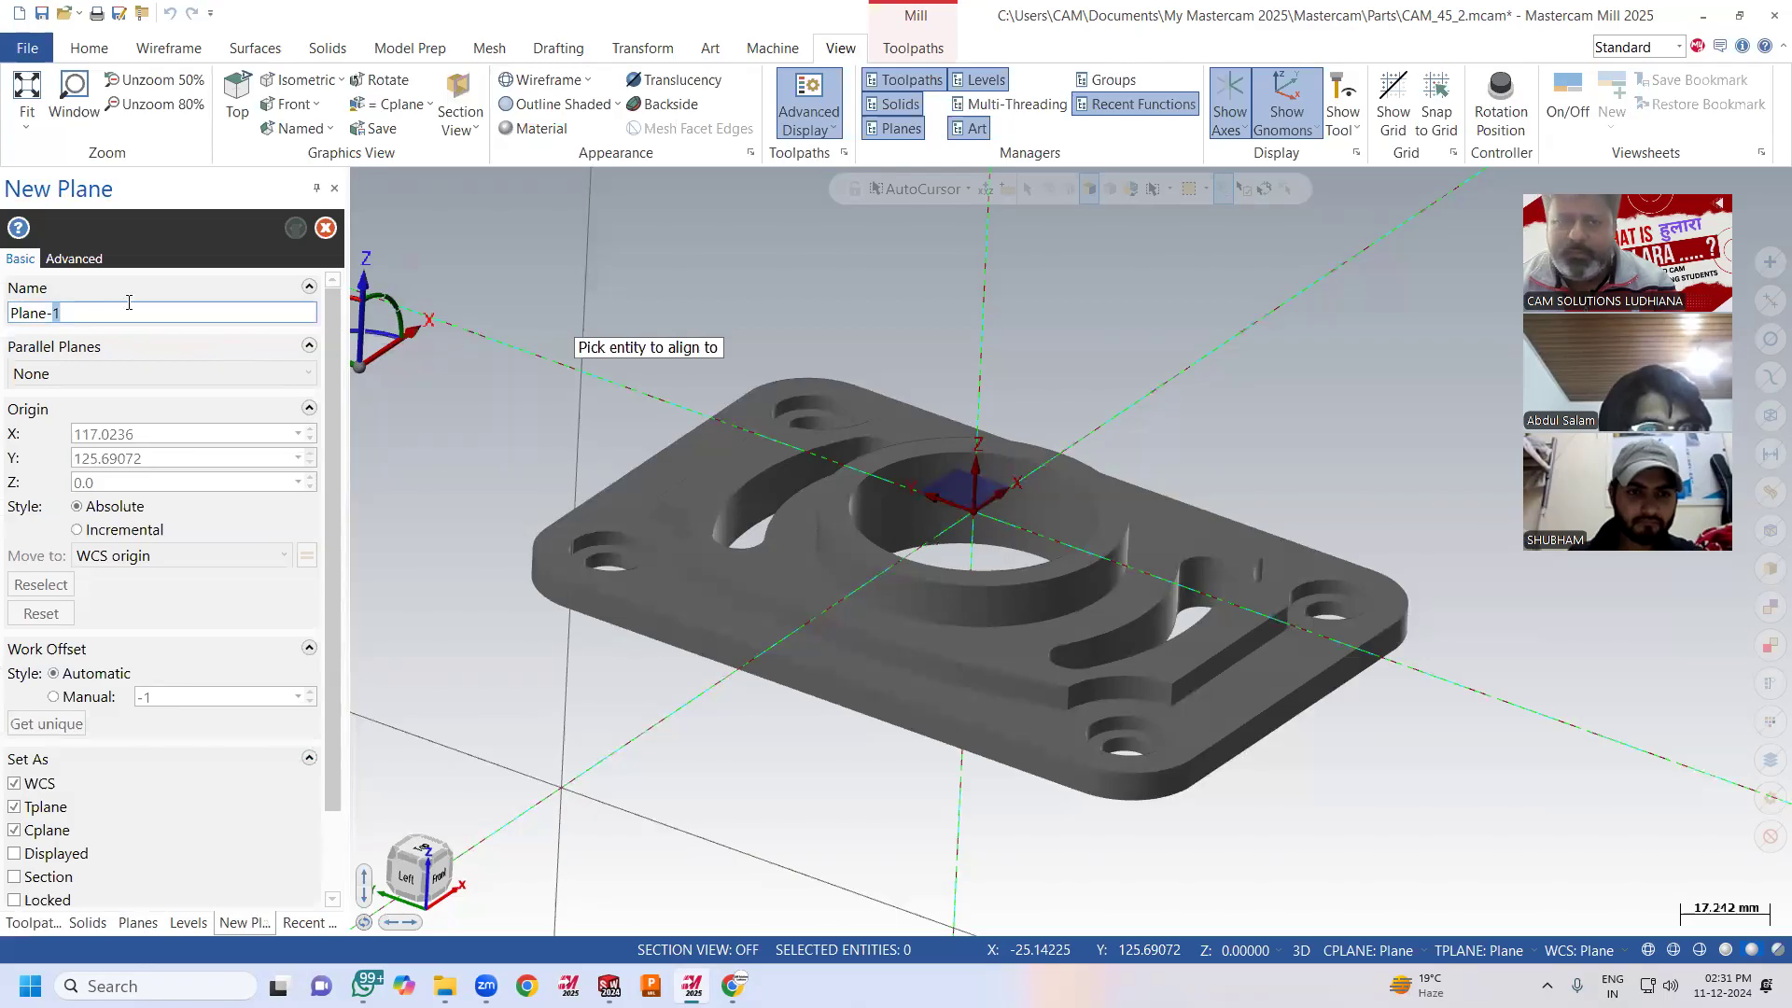
{"action": "left_click_drag", "start_coordinate": [89, 315], "coordinate": [3, 320]}
{"action": "type", "text": "face"}
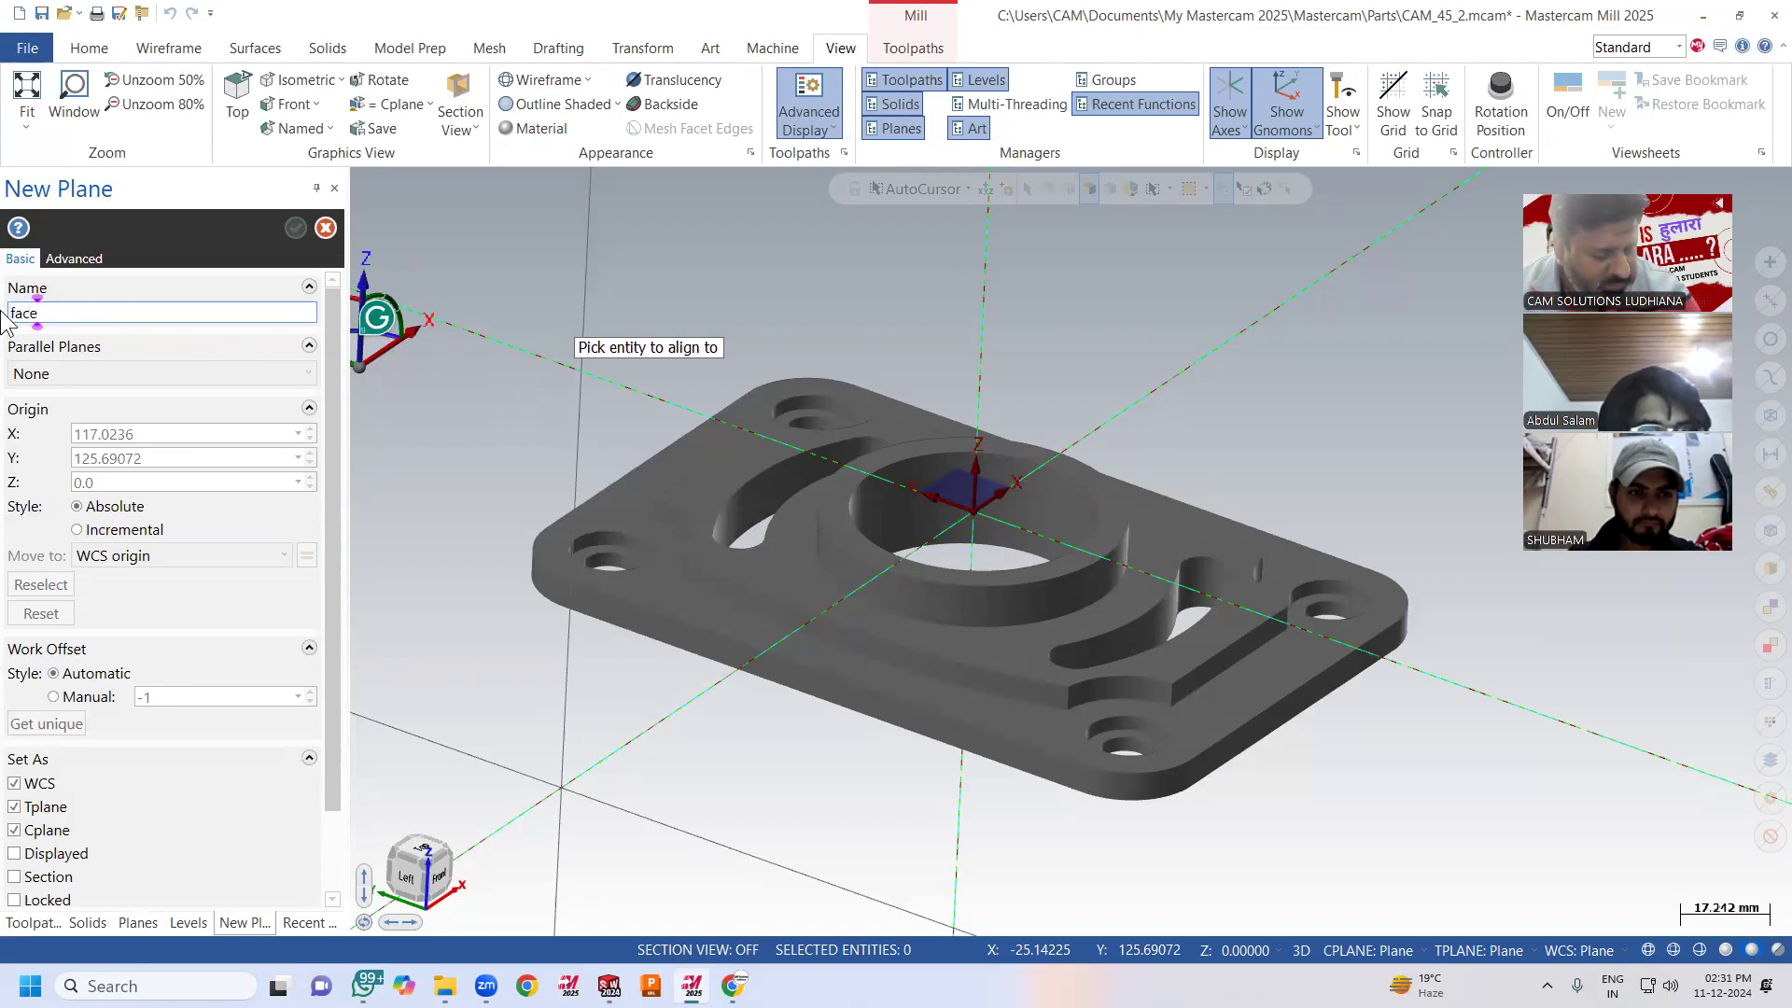
{"action": "type", "text": " pl"}
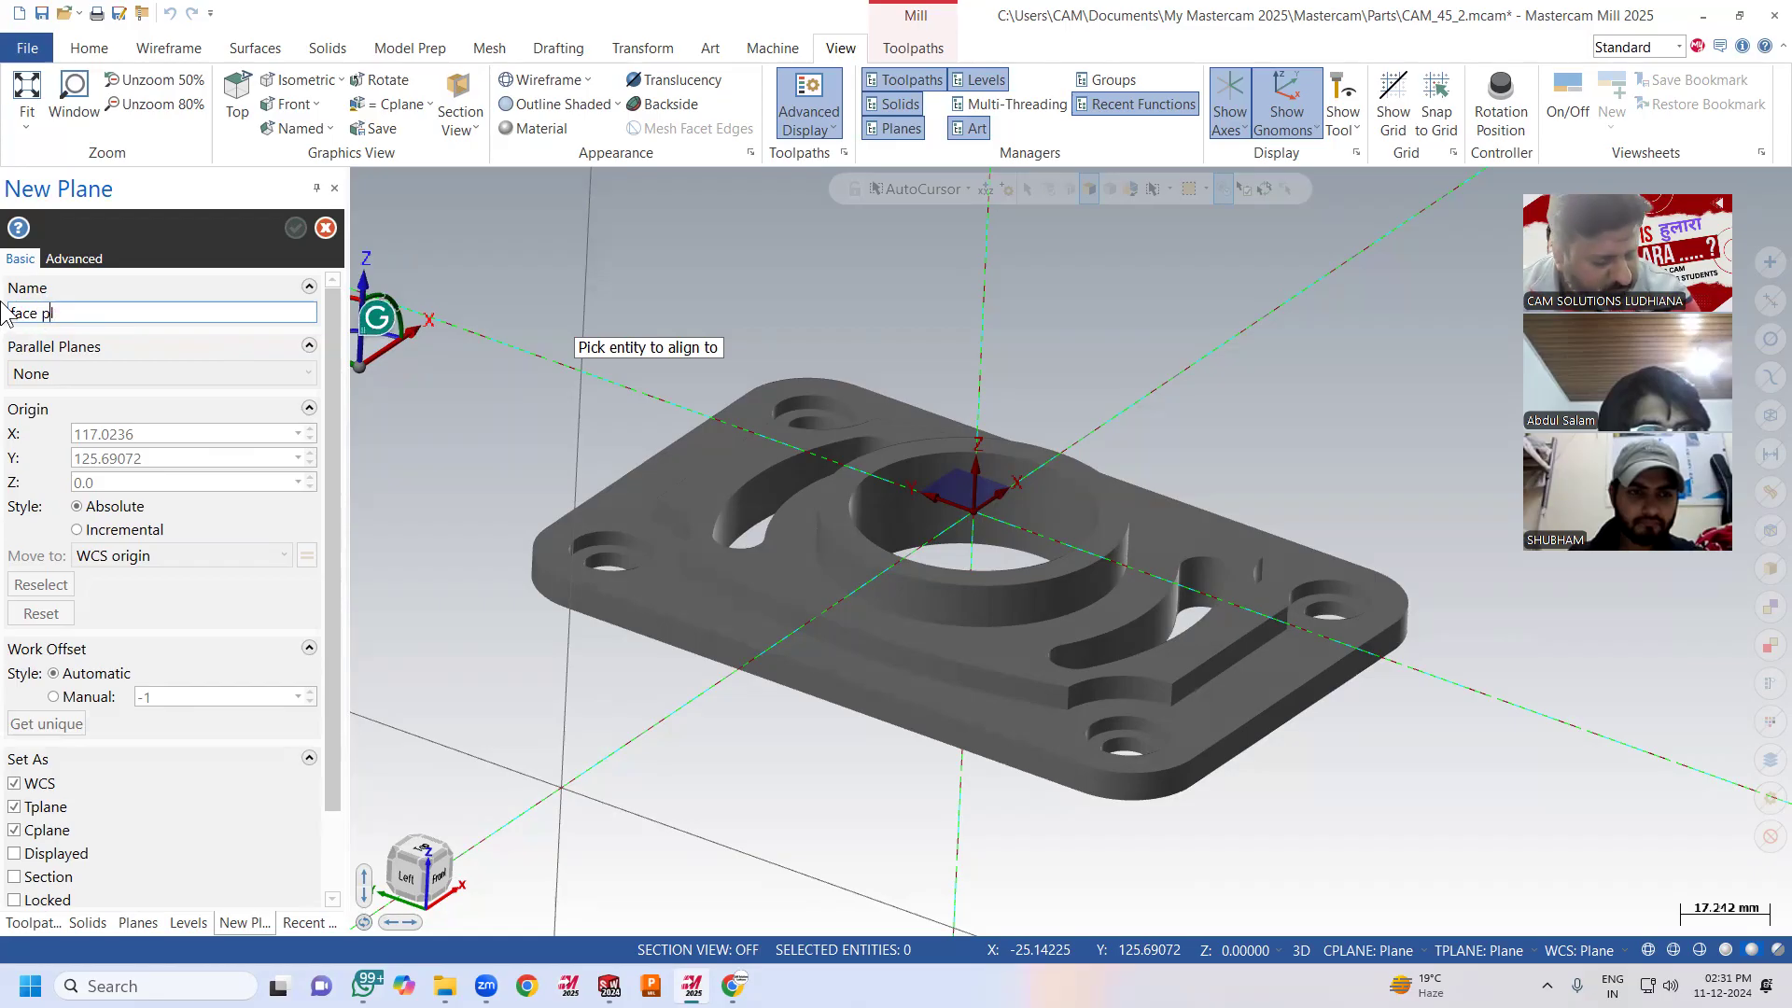
{"action": "type", "text": "ane"}
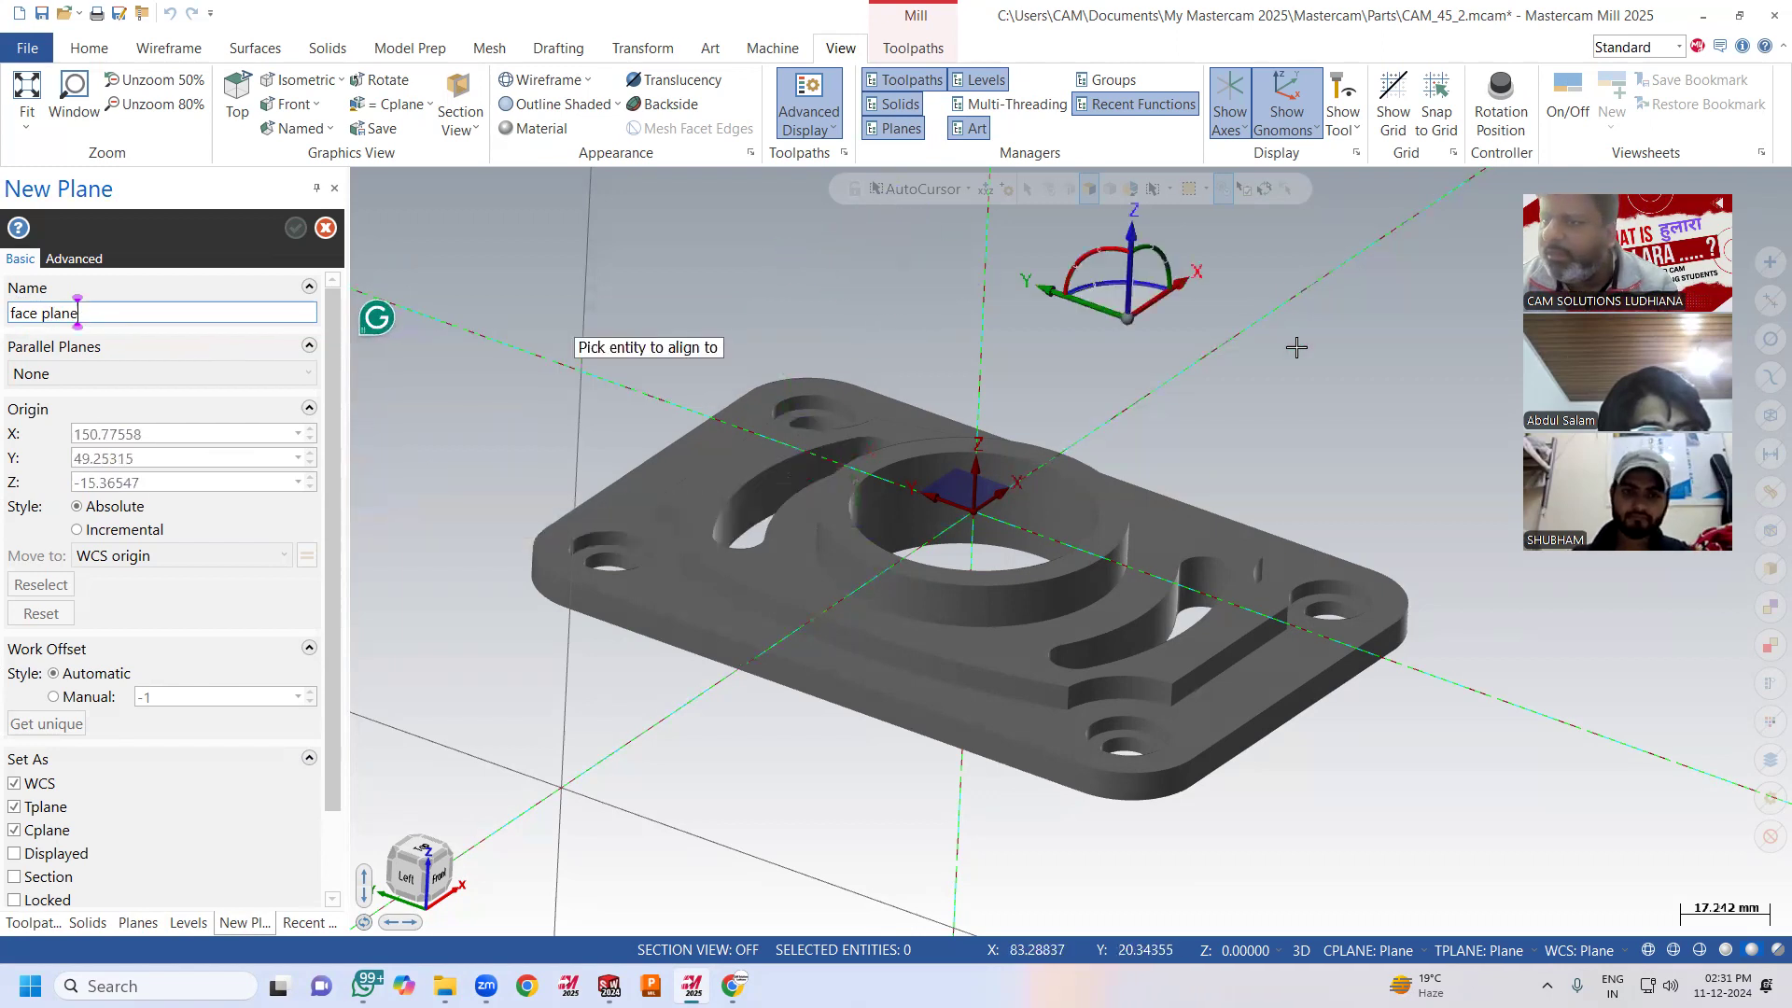
Place the new plane at the existing origin above the central bore, raise it 5 mm along Z and accept it.
{"action": "left_click", "coordinate": [971, 520]}
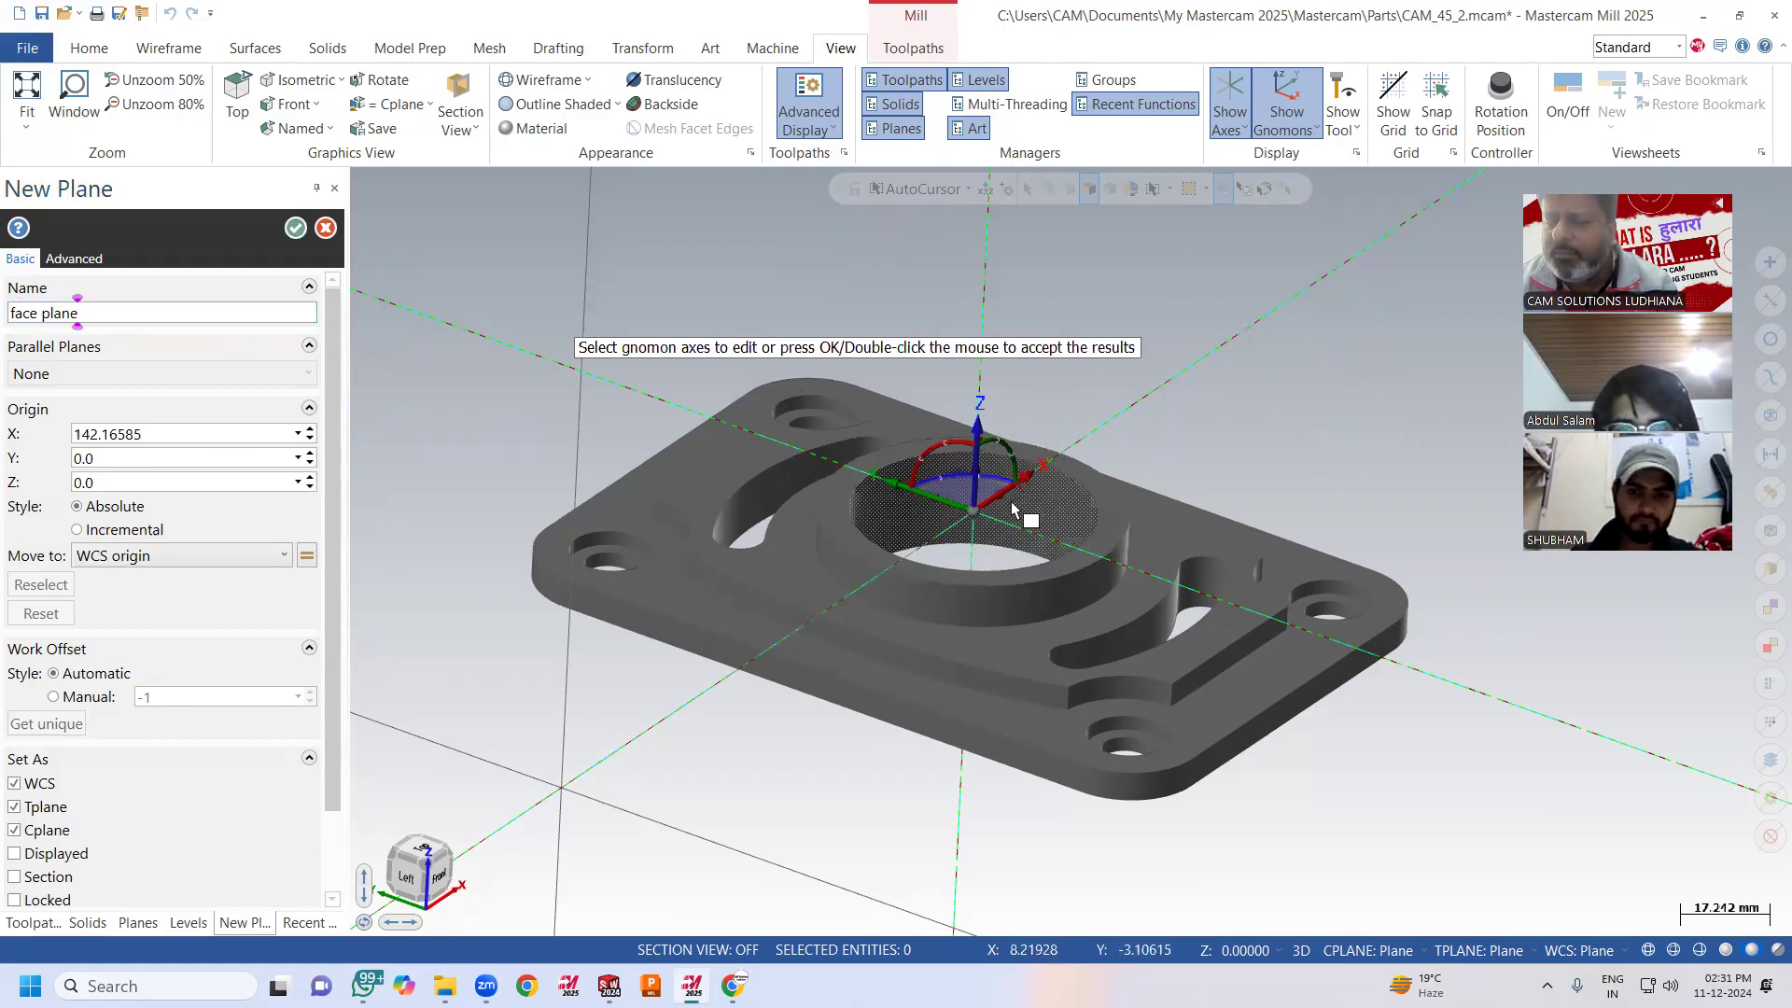
{"action": "left_click", "coordinate": [973, 511]}
{"action": "left_click", "coordinate": [974, 511]}
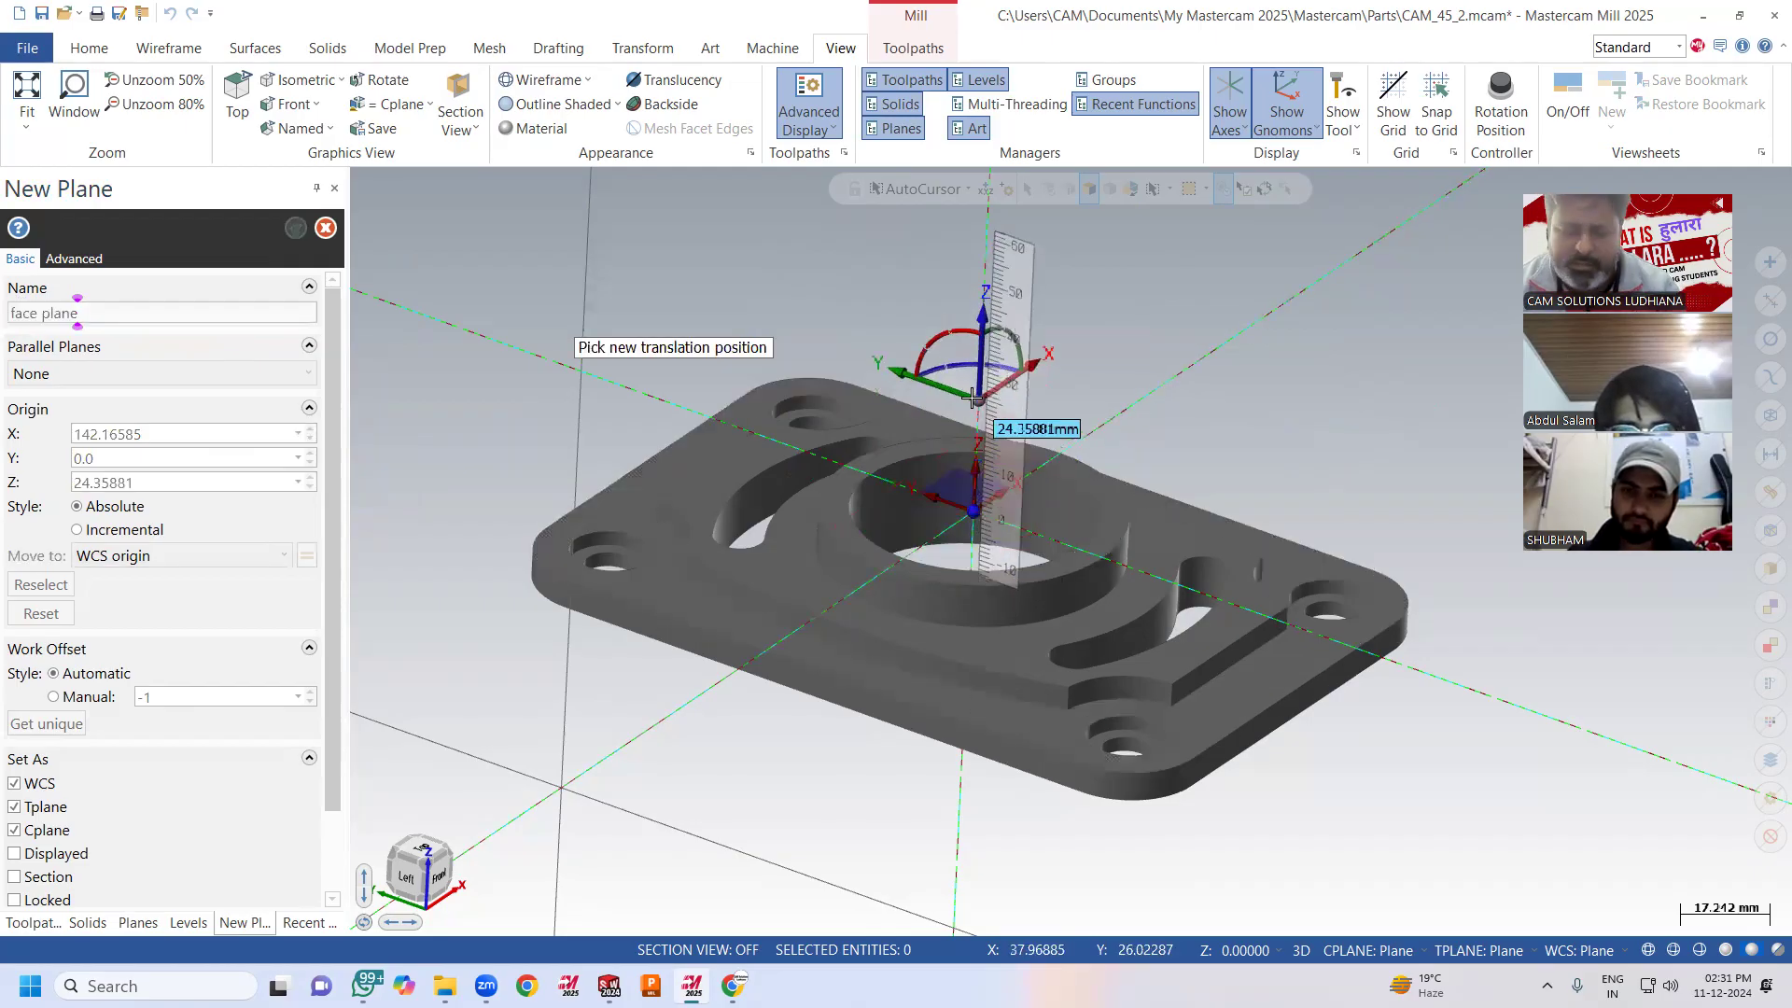
{"action": "type", "text": "5"}
{"action": "key", "text": "Return"}
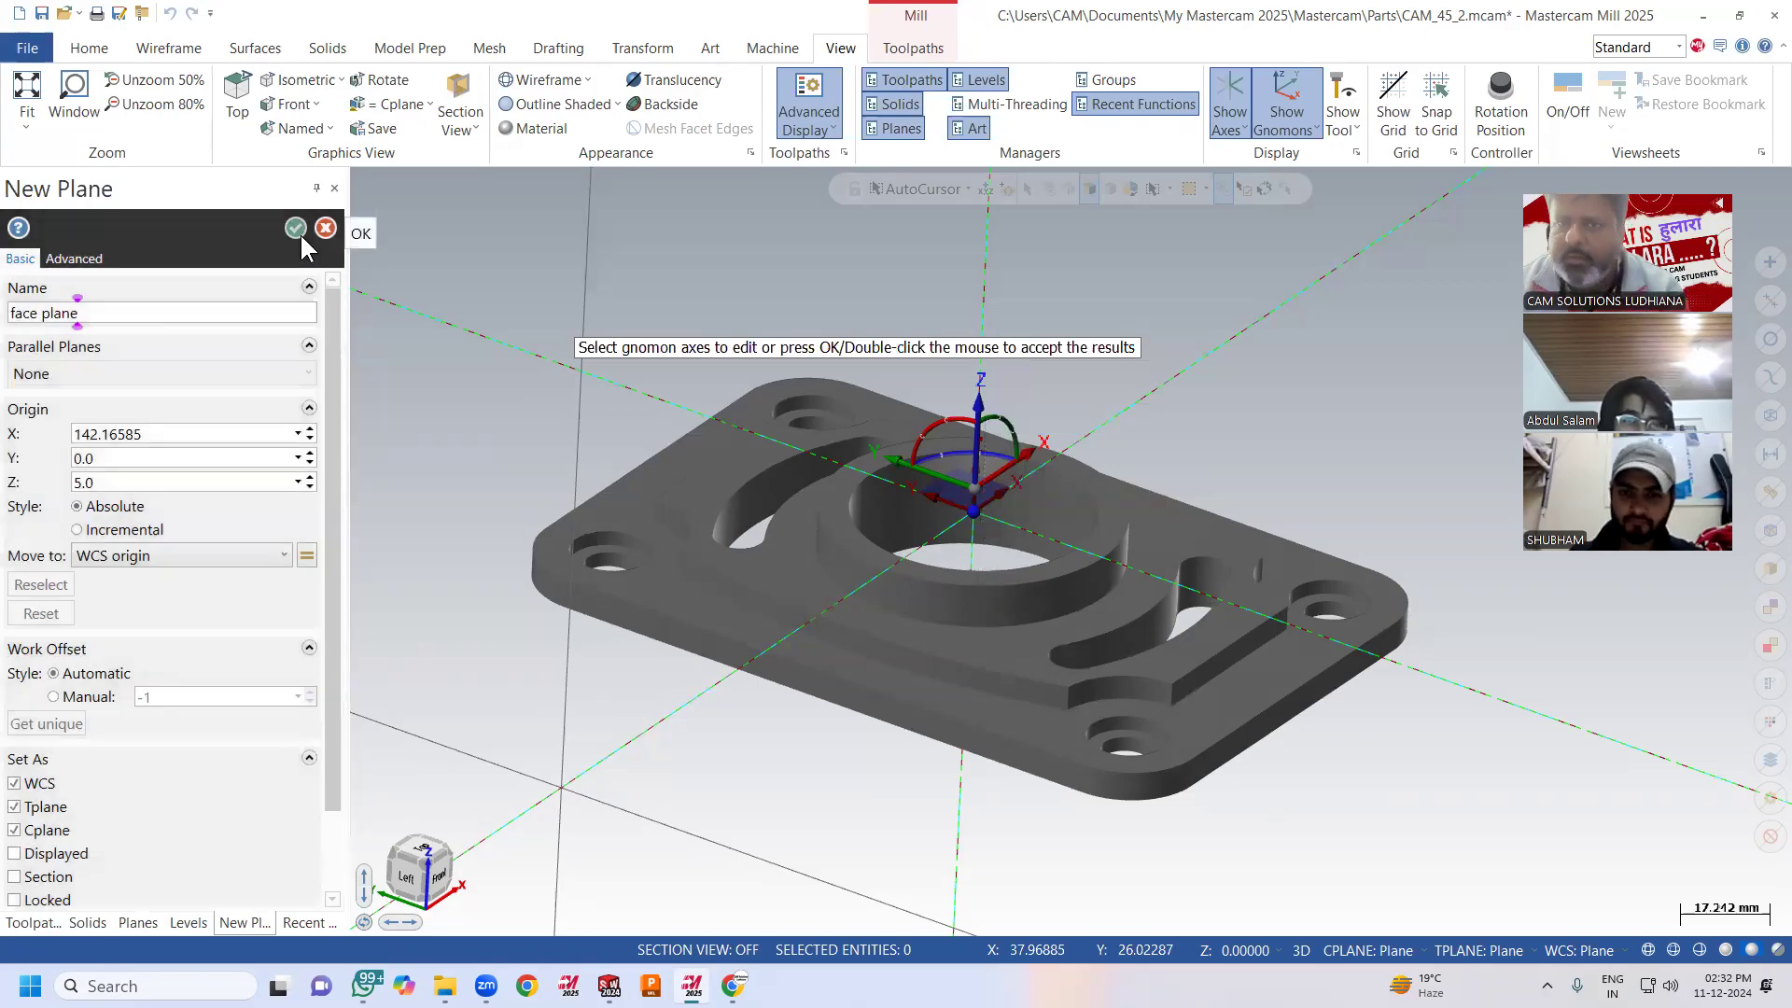
{"action": "left_click", "coordinate": [297, 228]}
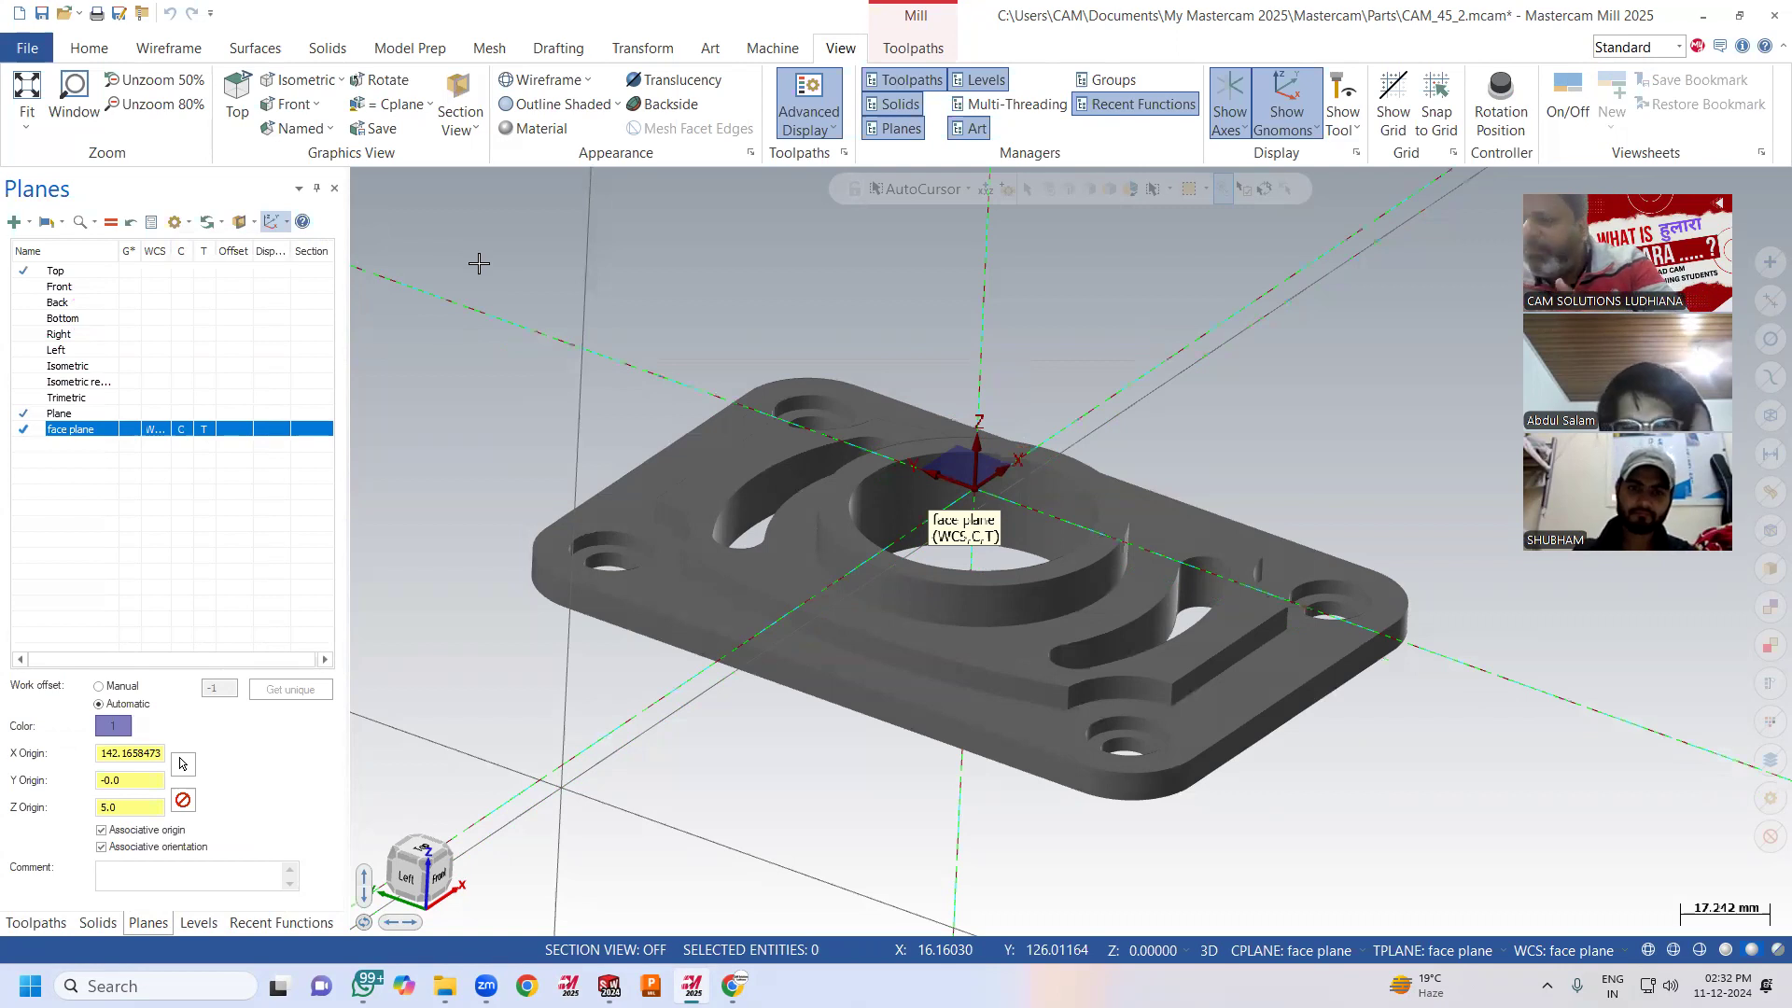
Create a rectangular wireframe bounding box of 100 × 150 × 20 mm around the plate.
{"action": "left_click", "coordinate": [35, 923]}
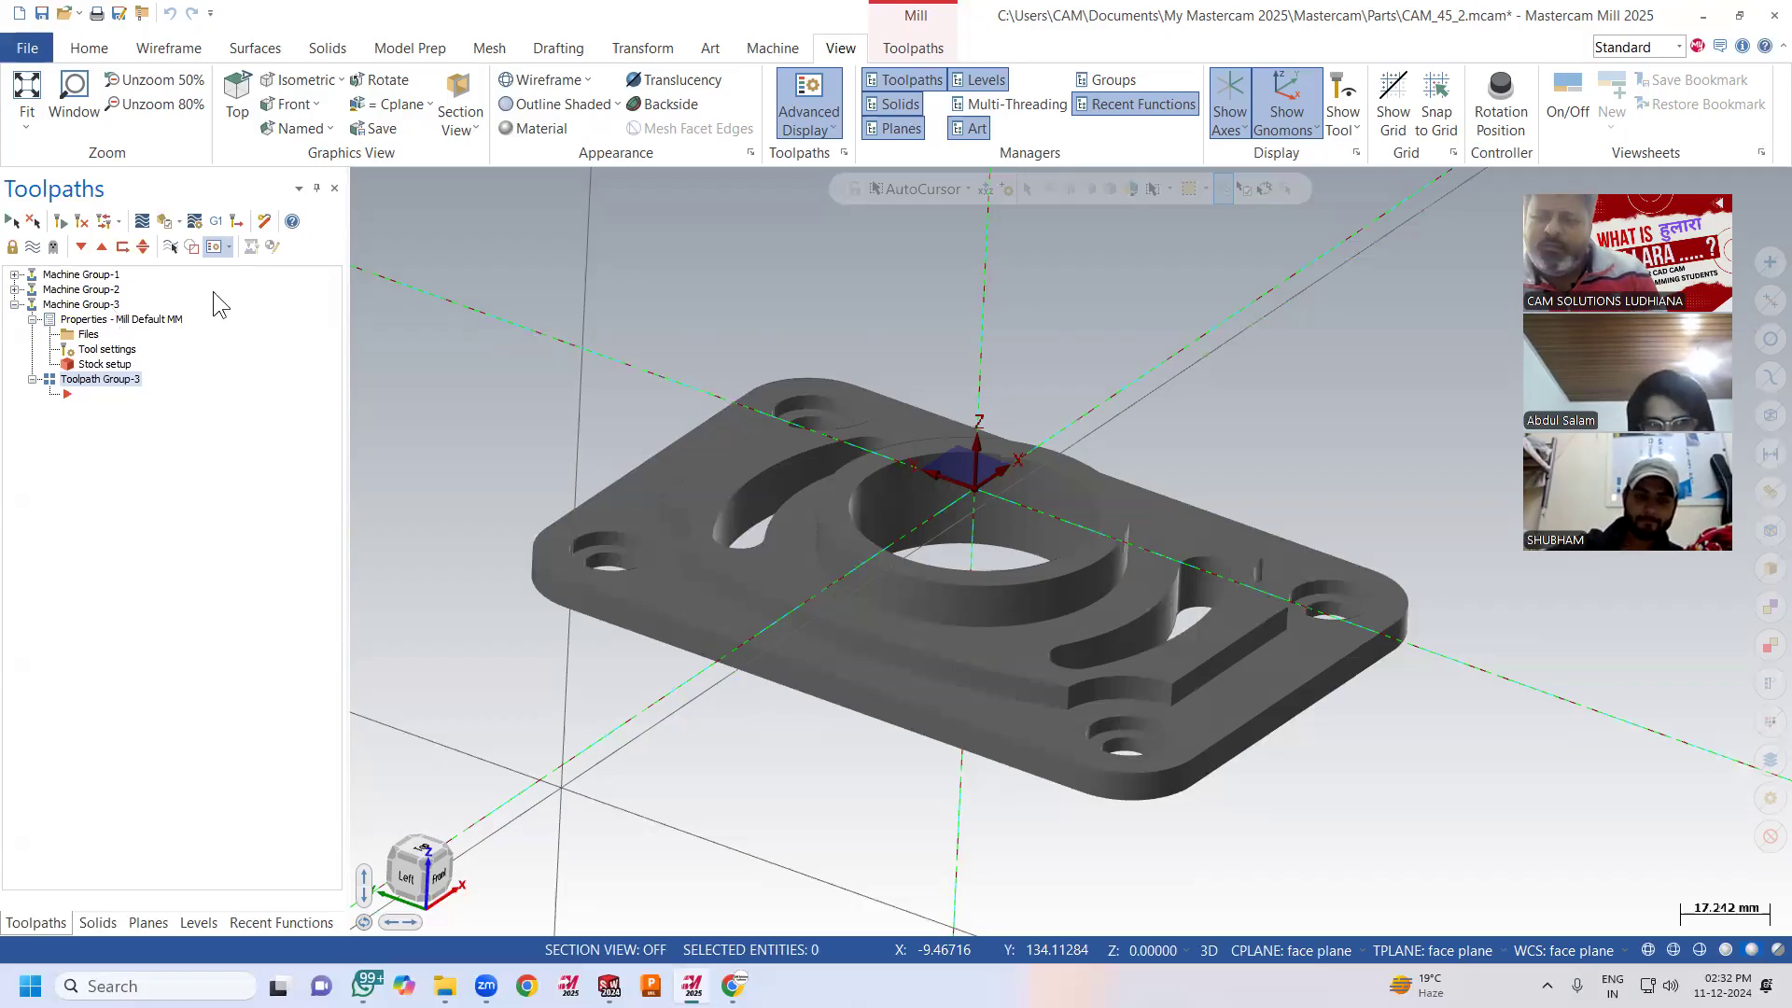
{"action": "middle_click_drag", "start_coordinate": [577, 408], "coordinate": [566, 350]}
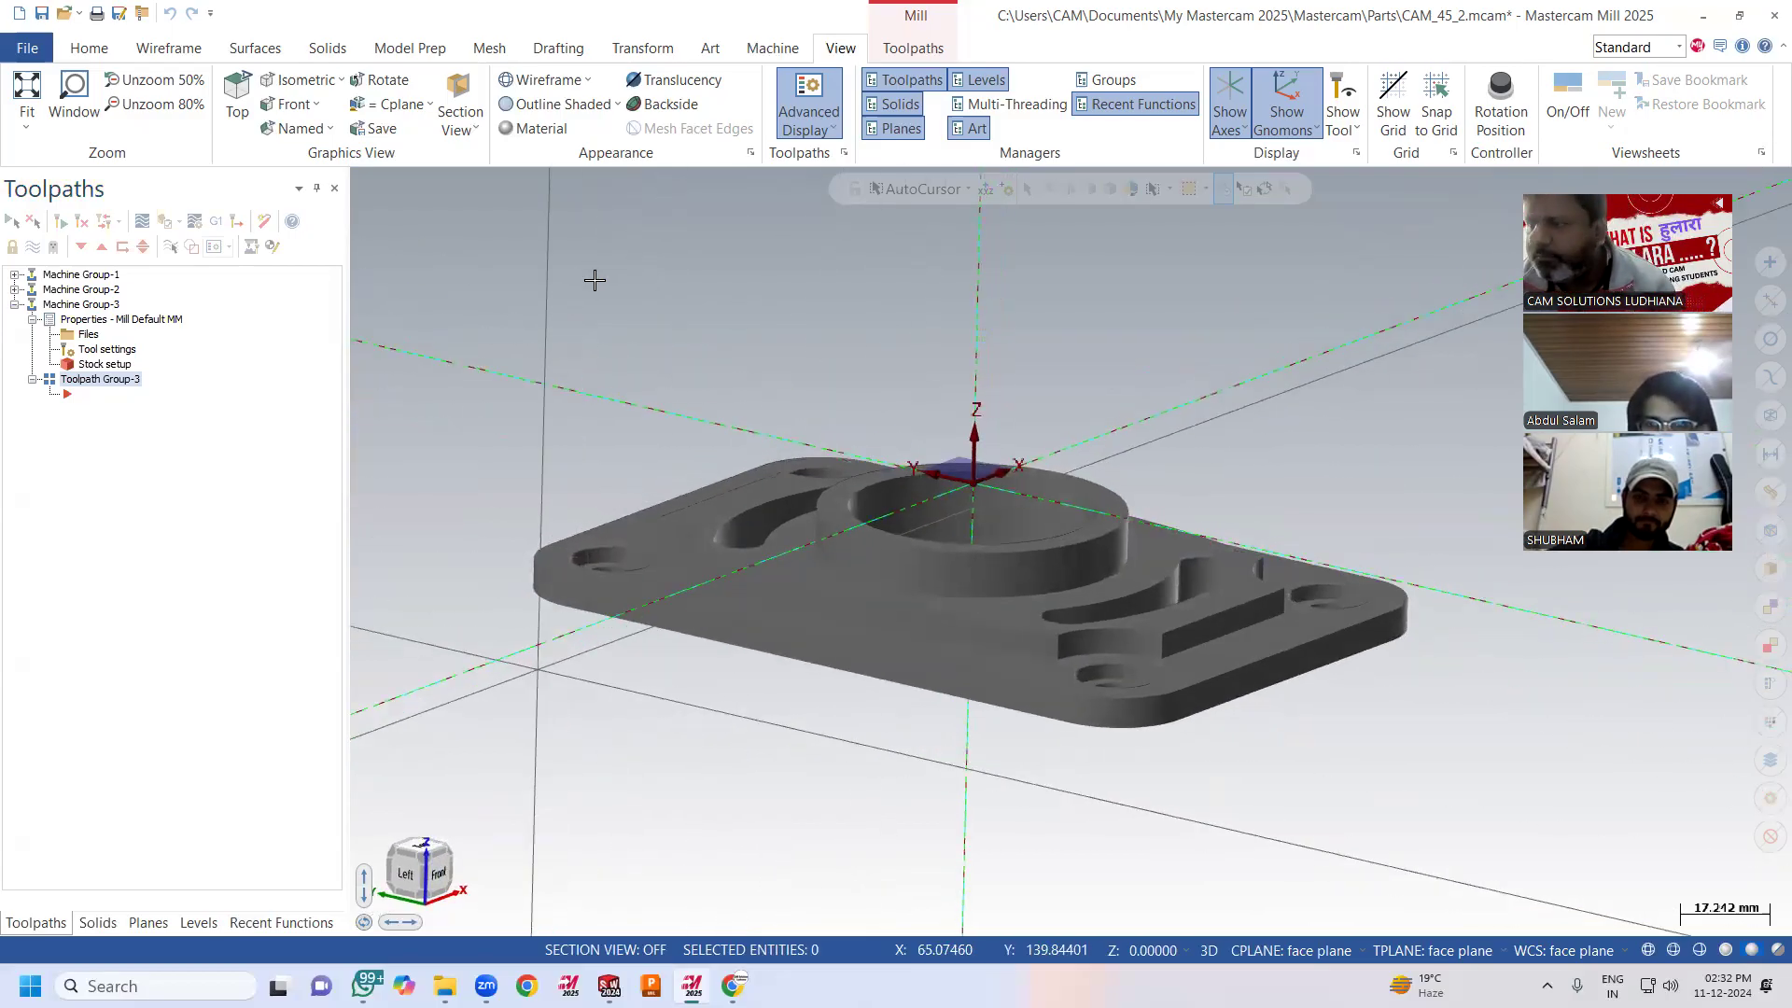
{"action": "middle_click_drag", "start_coordinate": [676, 392], "coordinate": [664, 412]}
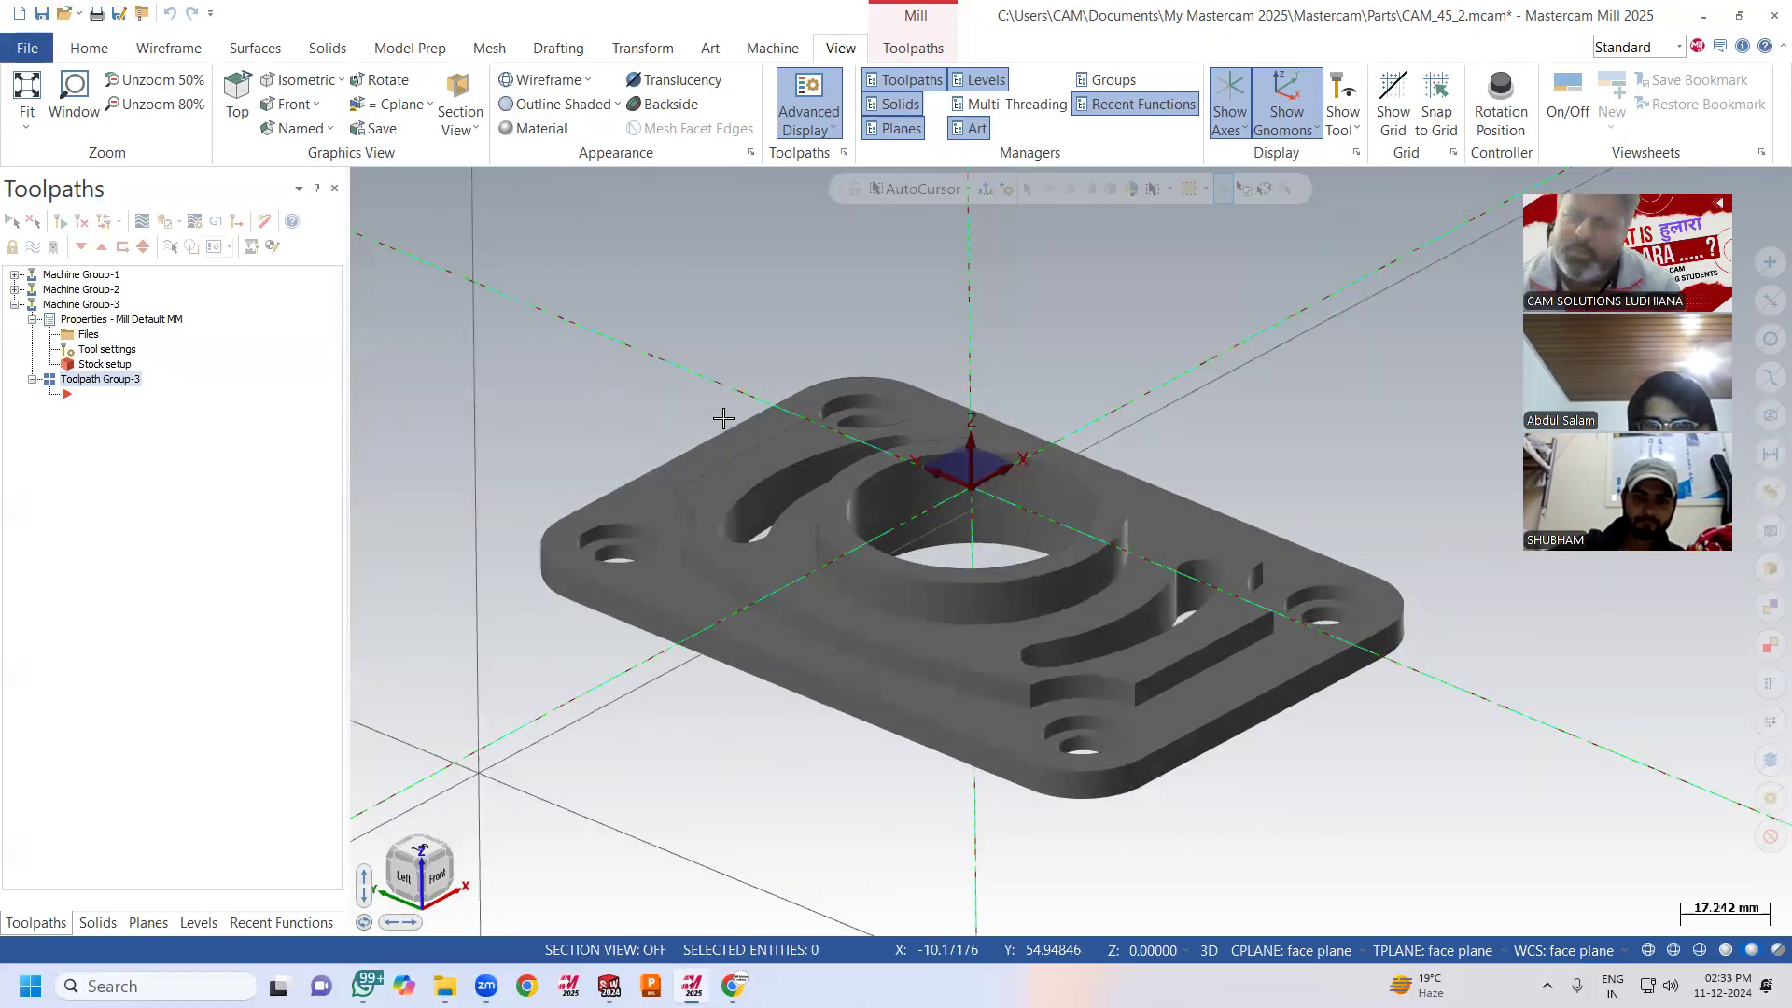
{"action": "left_click", "coordinate": [88, 48]}
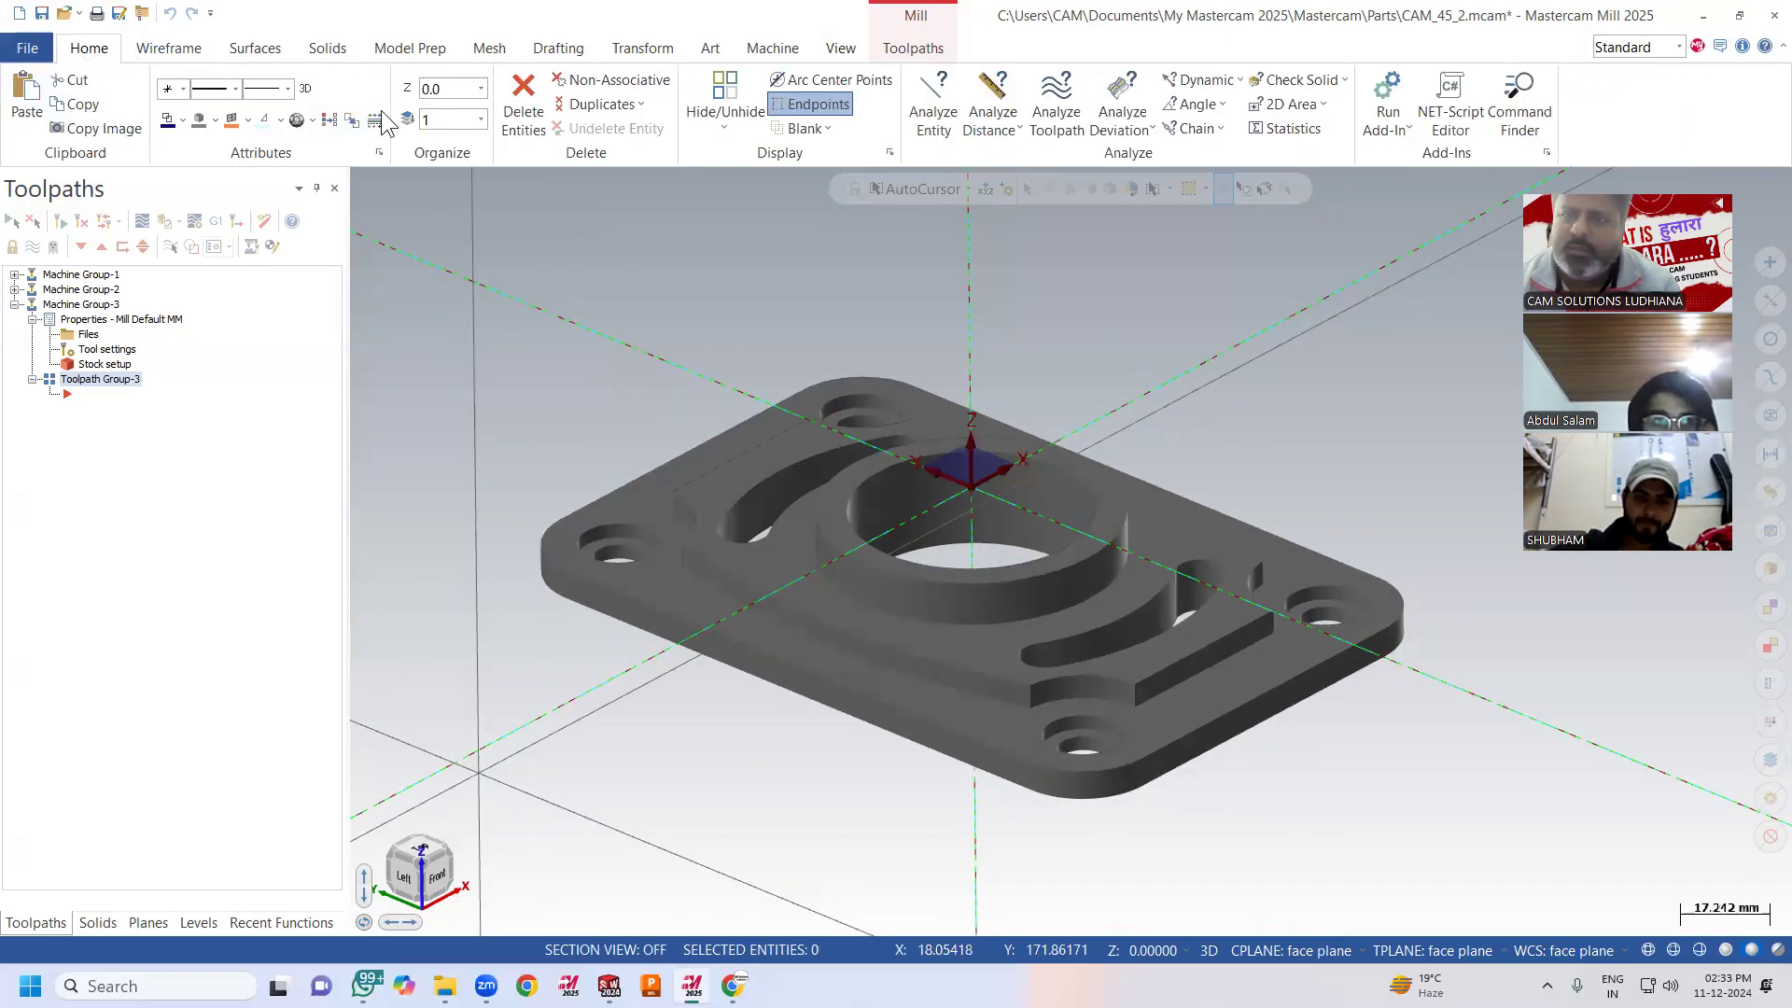
{"action": "left_click", "coordinate": [169, 49]}
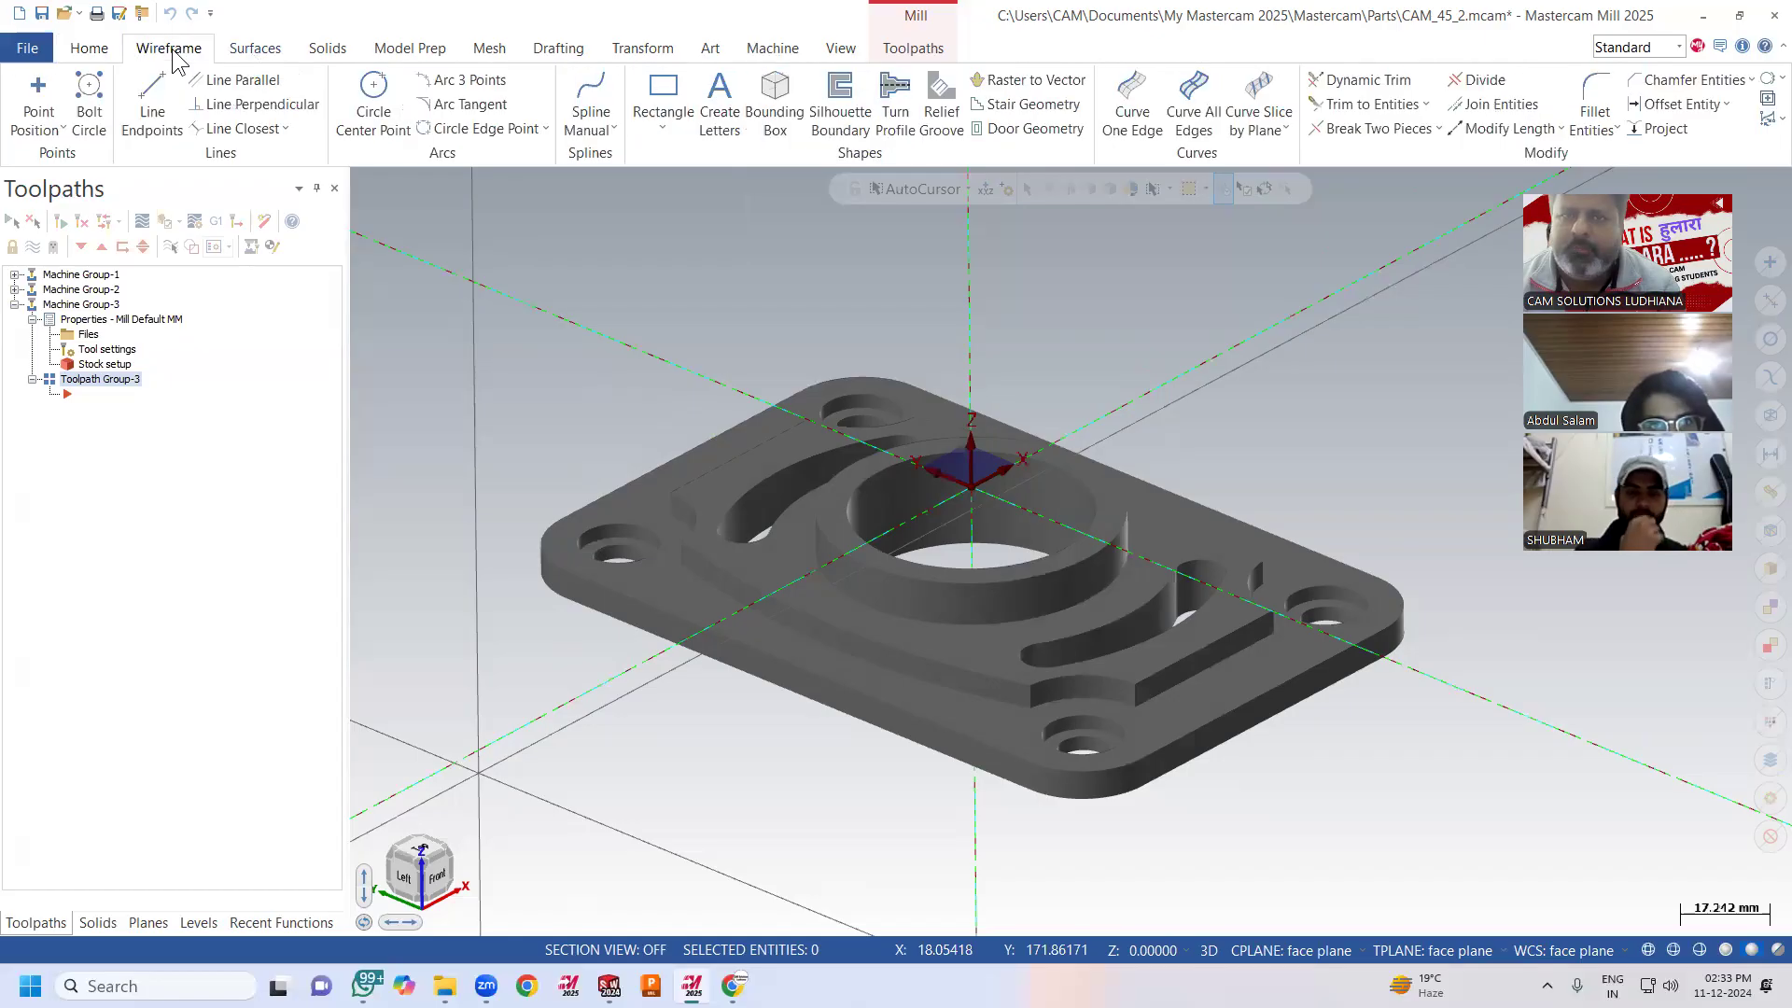
{"action": "left_click", "coordinate": [775, 110]}
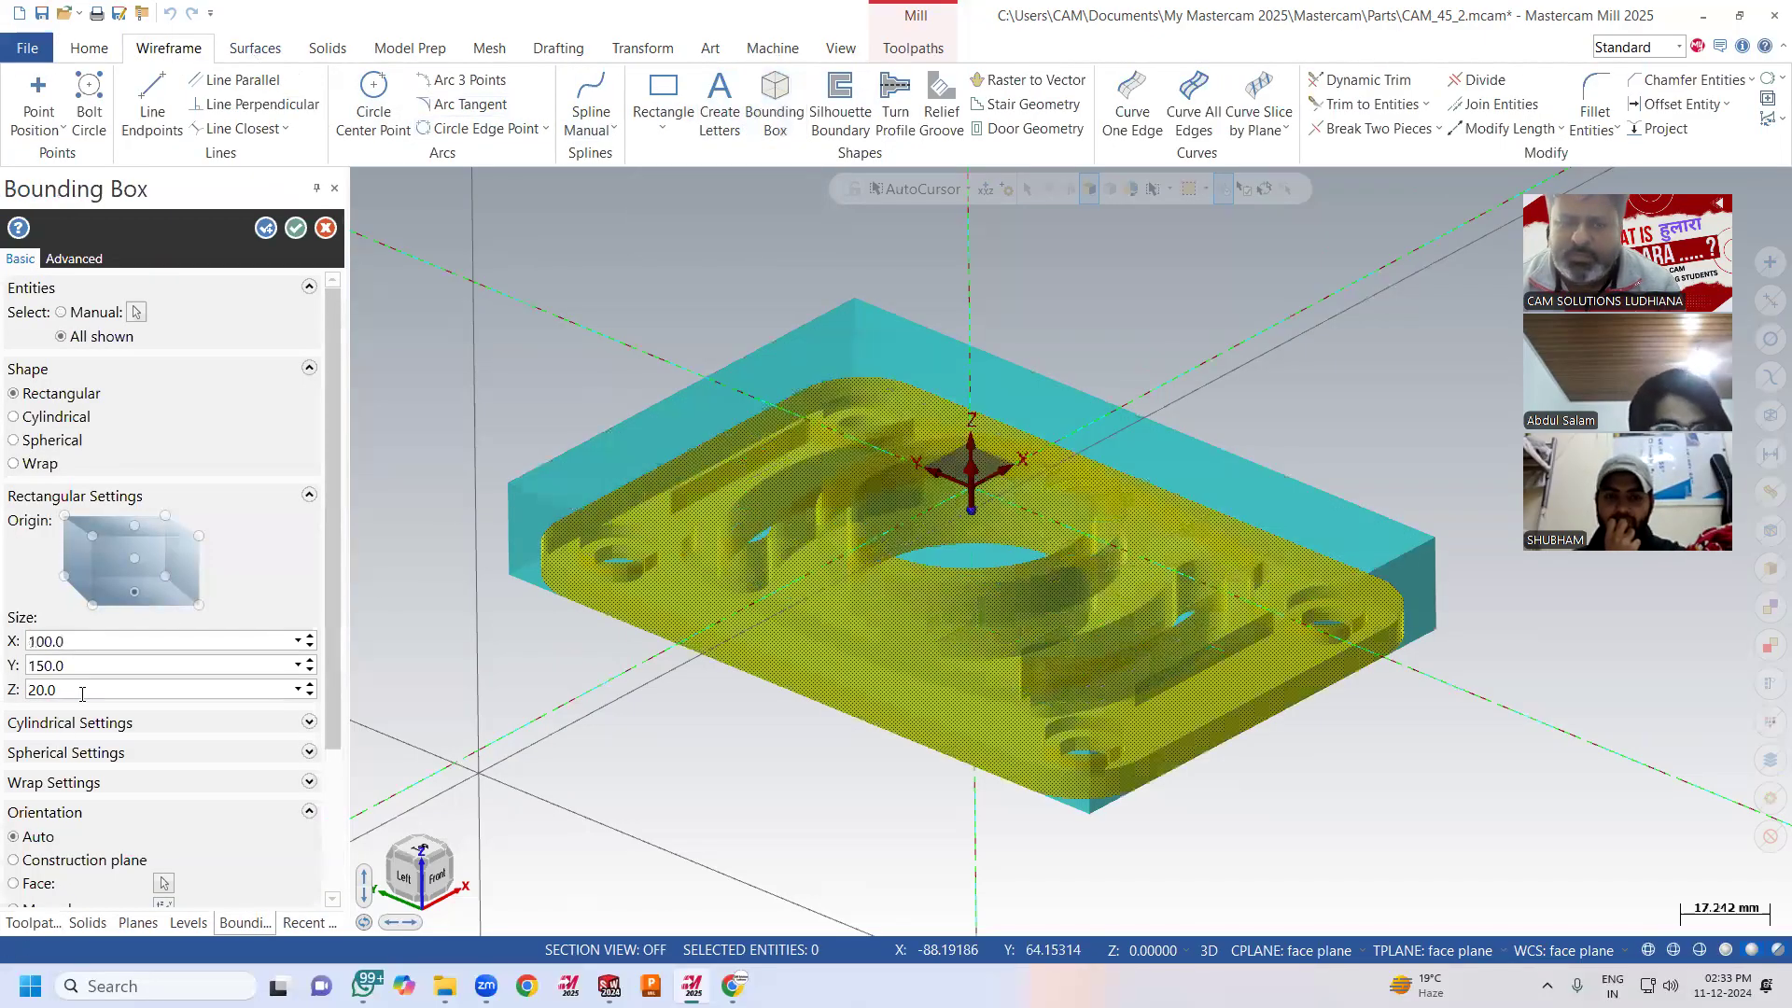
{"action": "left_click_drag", "start_coordinate": [333, 504], "coordinate": [332, 607]}
{"action": "mouse_move", "coordinate": [628, 656]}
{"action": "middle_mouse_down"}
{"action": "mouse_move", "coordinate": [713, 589]}
{"action": "mouse_move", "coordinate": [639, 630]}
{"action": "middle_mouse_up"}
{"action": "left_click", "coordinate": [294, 227]}
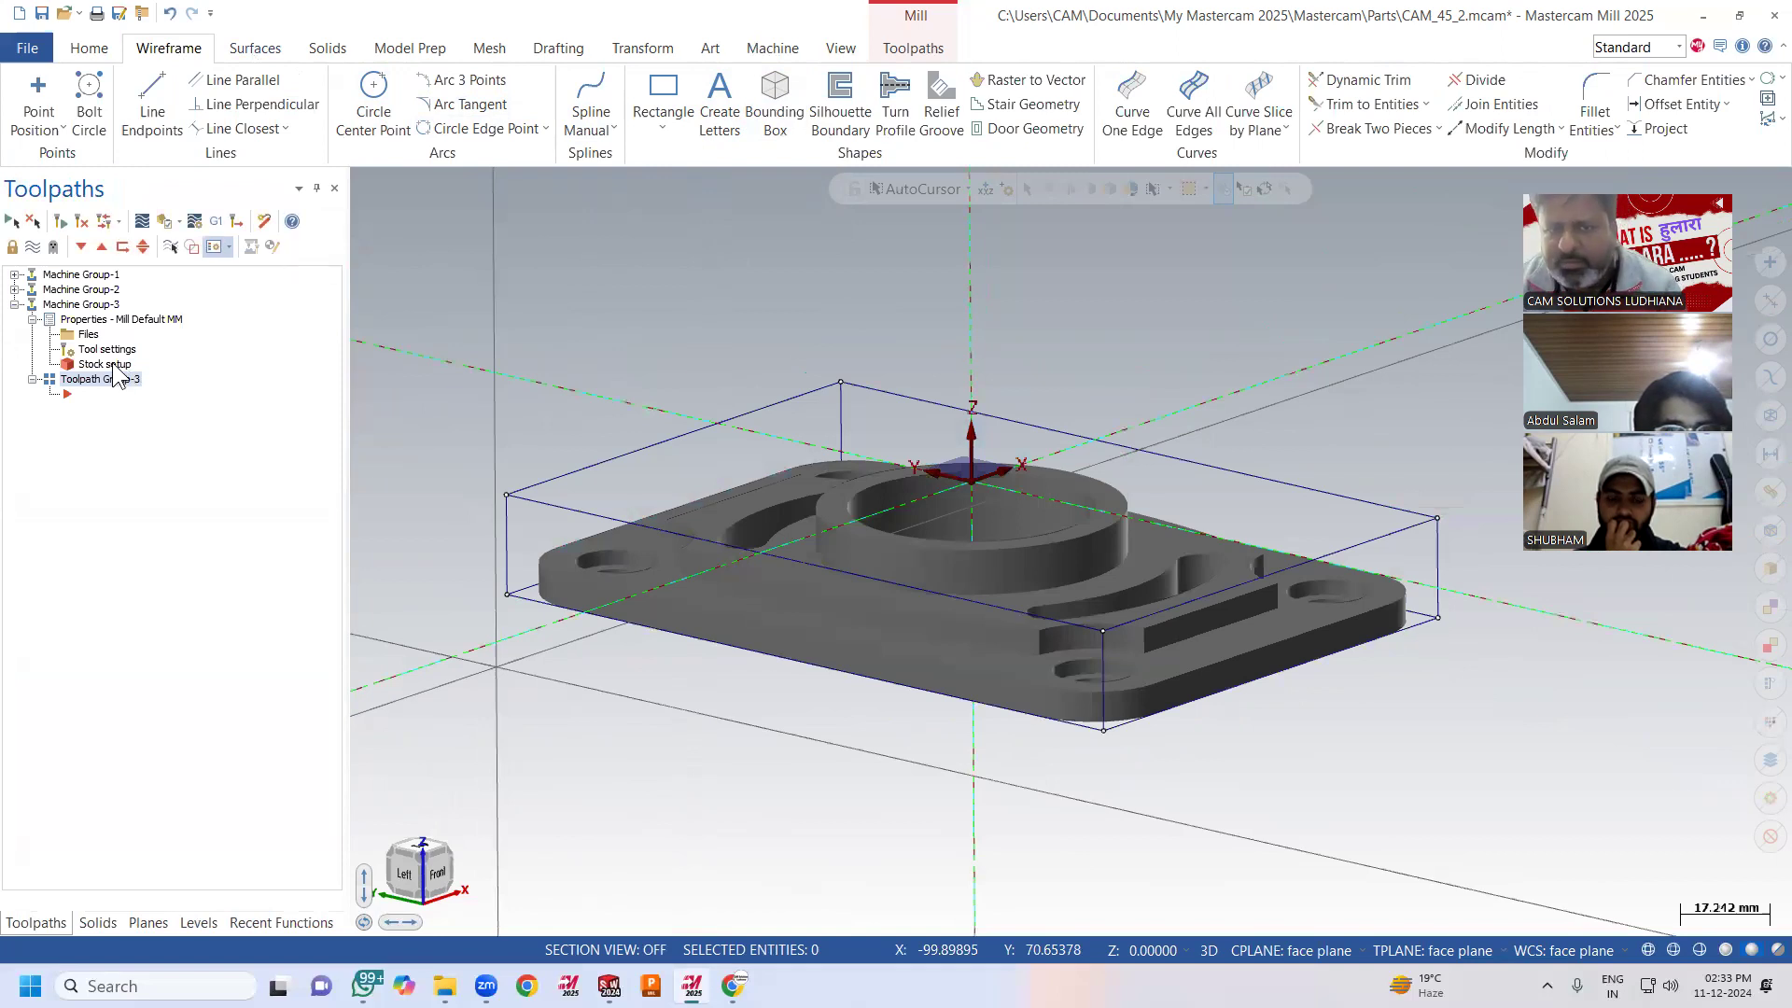
Add rectangular stock based on the plate body in Machine Group-3's stock setup and anchor it at its bottom-face centre.
{"action": "left_click", "coordinate": [116, 367]}
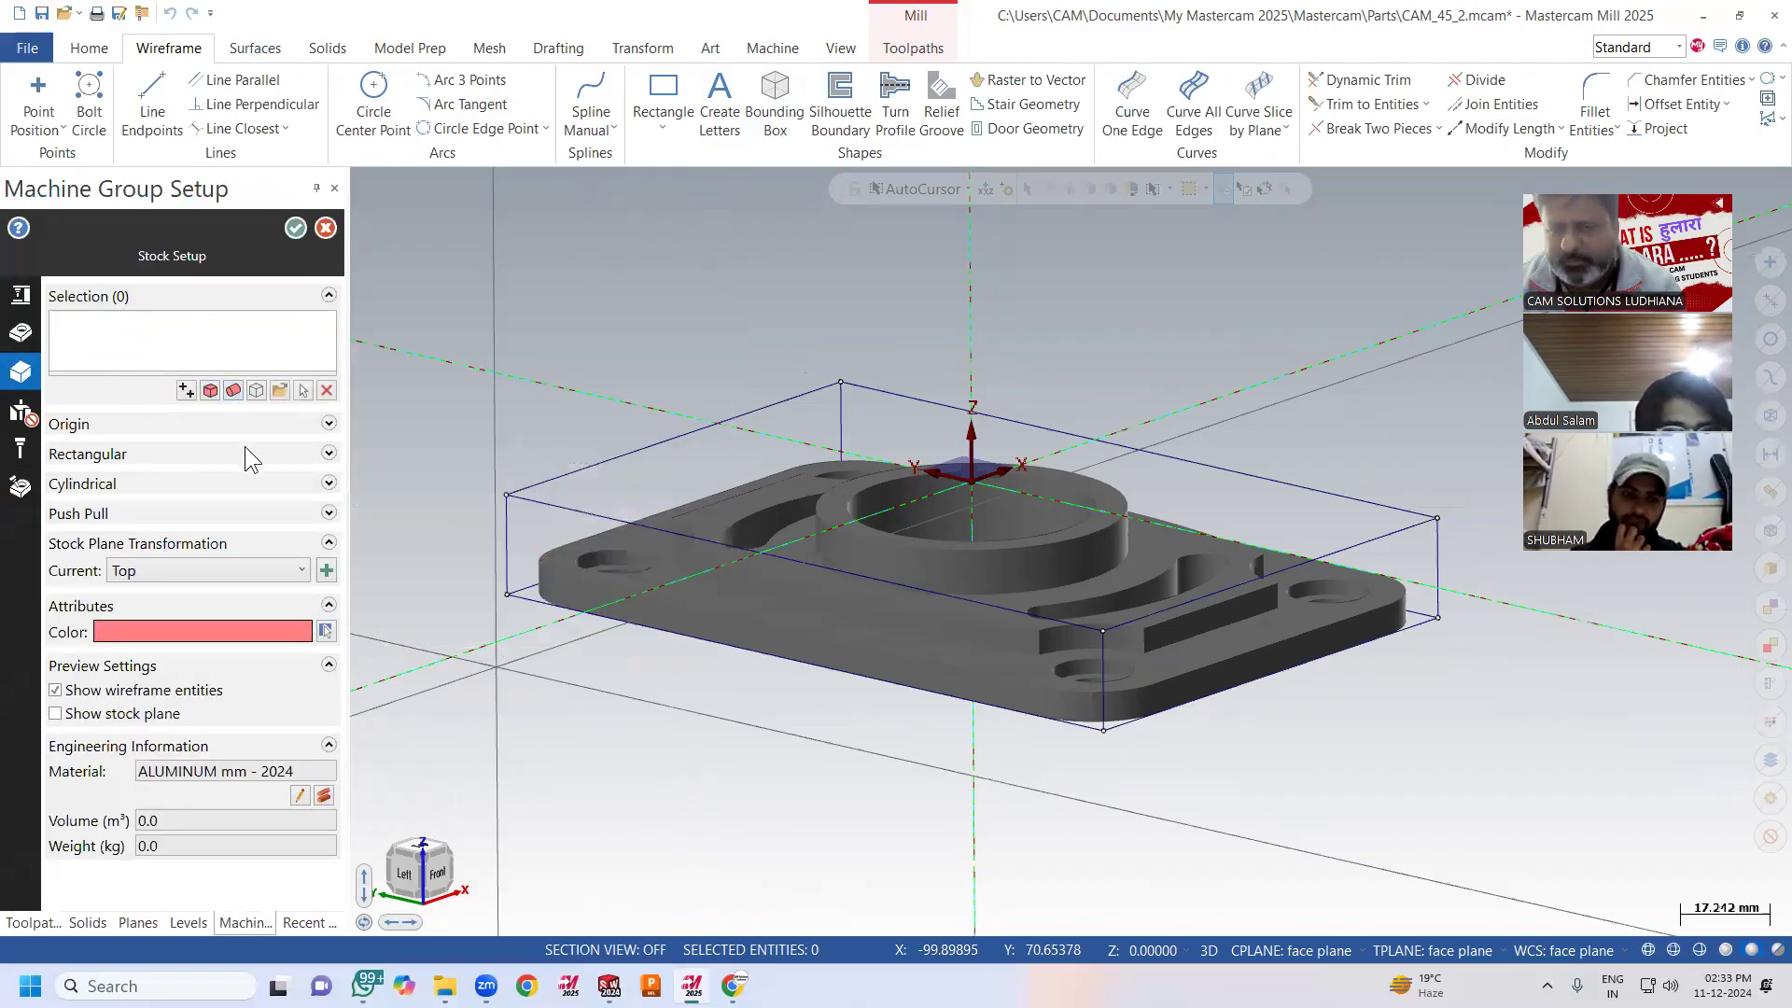
{"action": "left_click", "coordinate": [210, 390]}
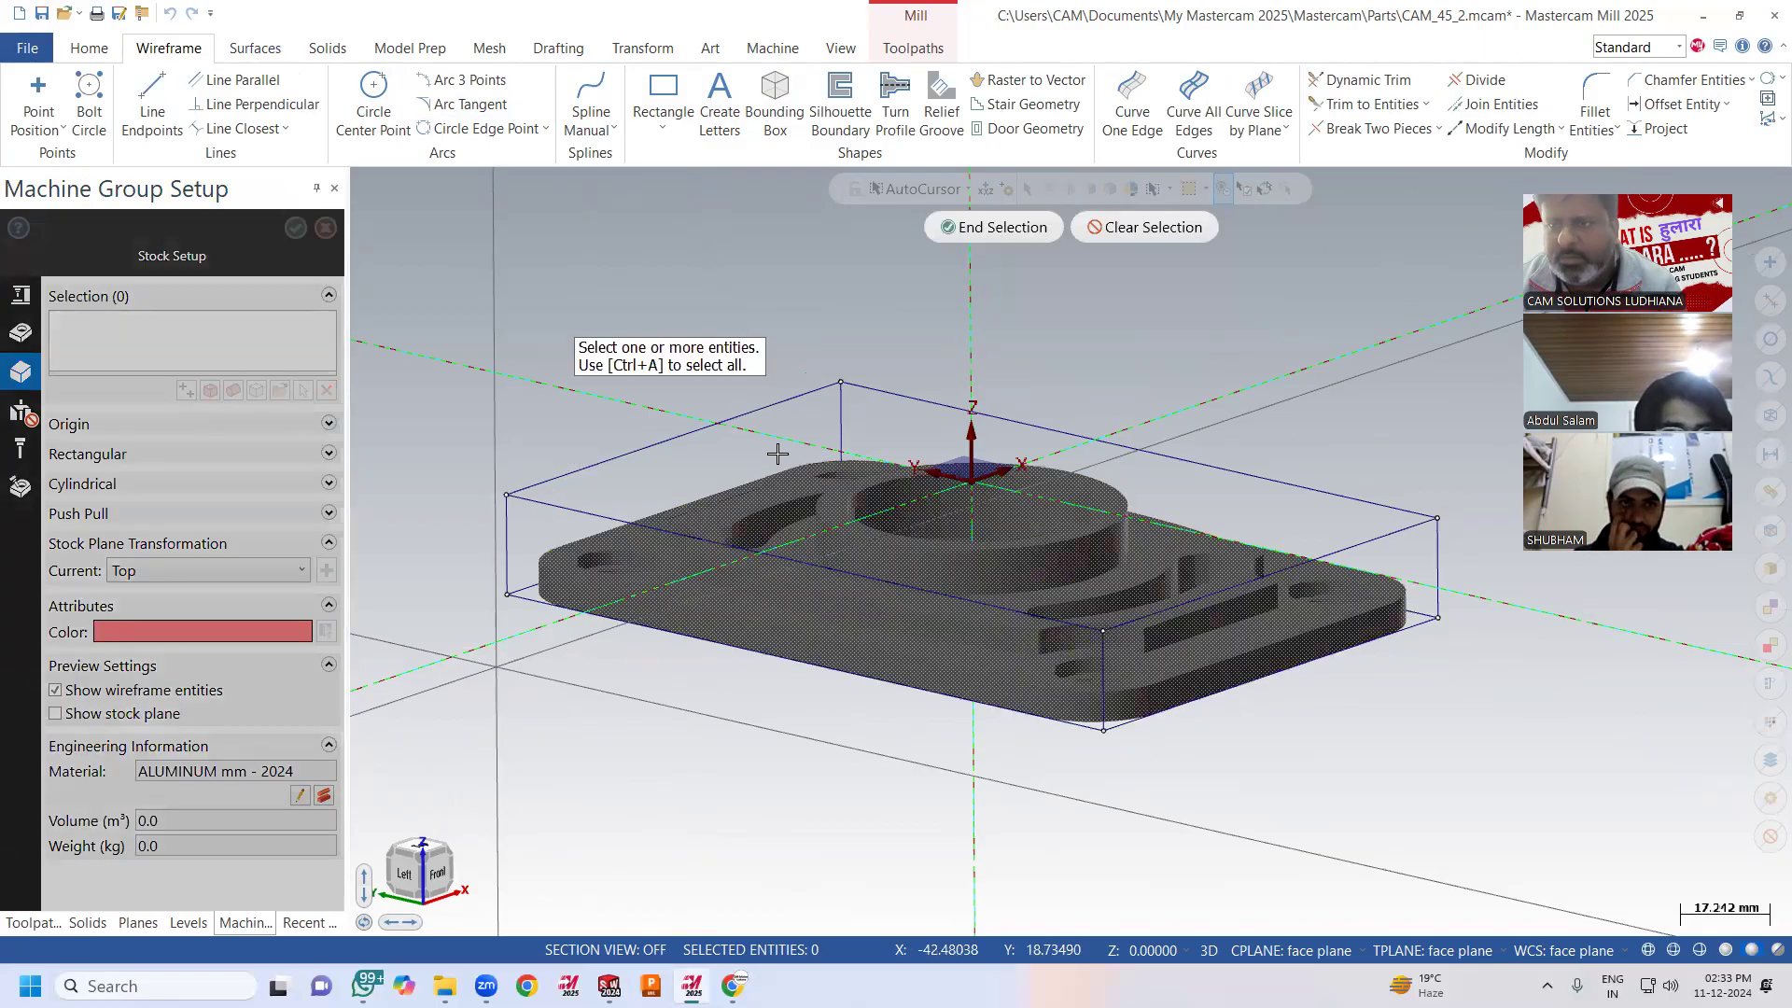
{"action": "left_click", "coordinate": [778, 523]}
{"action": "left_click", "coordinate": [994, 227]}
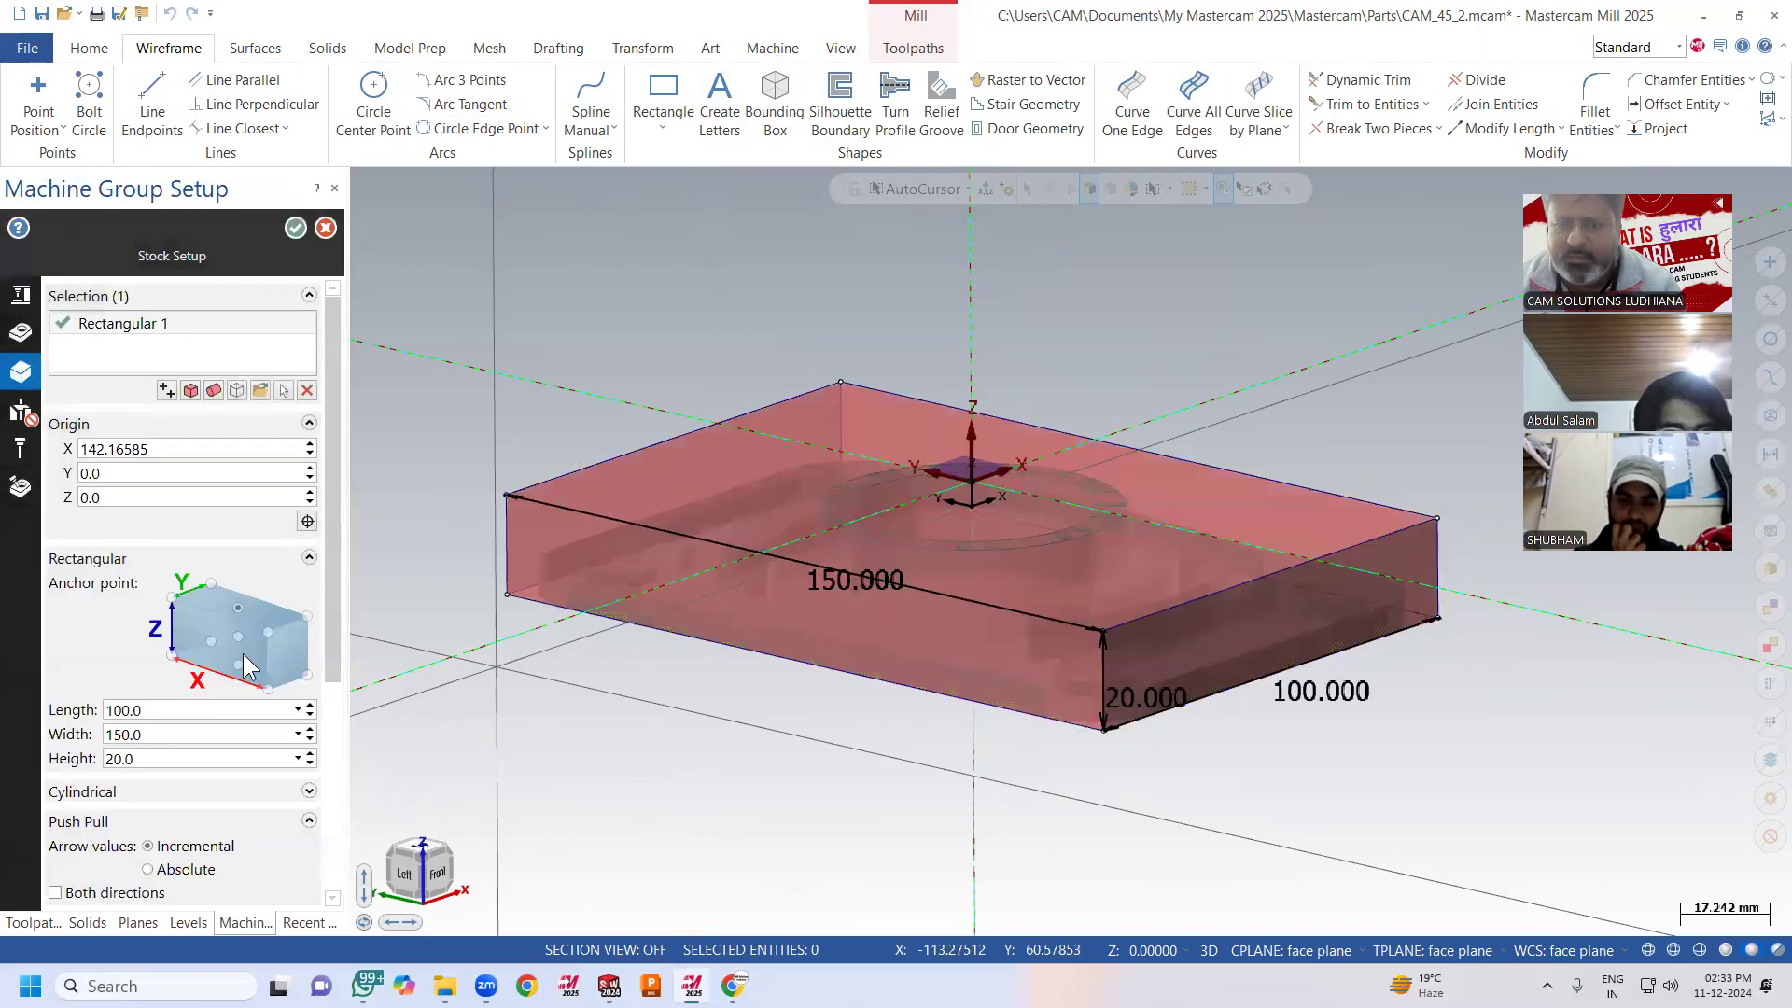
{"action": "mouse_move", "coordinate": [762, 418]}
{"action": "middle_mouse_down"}
{"action": "mouse_move", "coordinate": [768, 388]}
{"action": "mouse_move", "coordinate": [765, 411]}
{"action": "middle_mouse_up"}
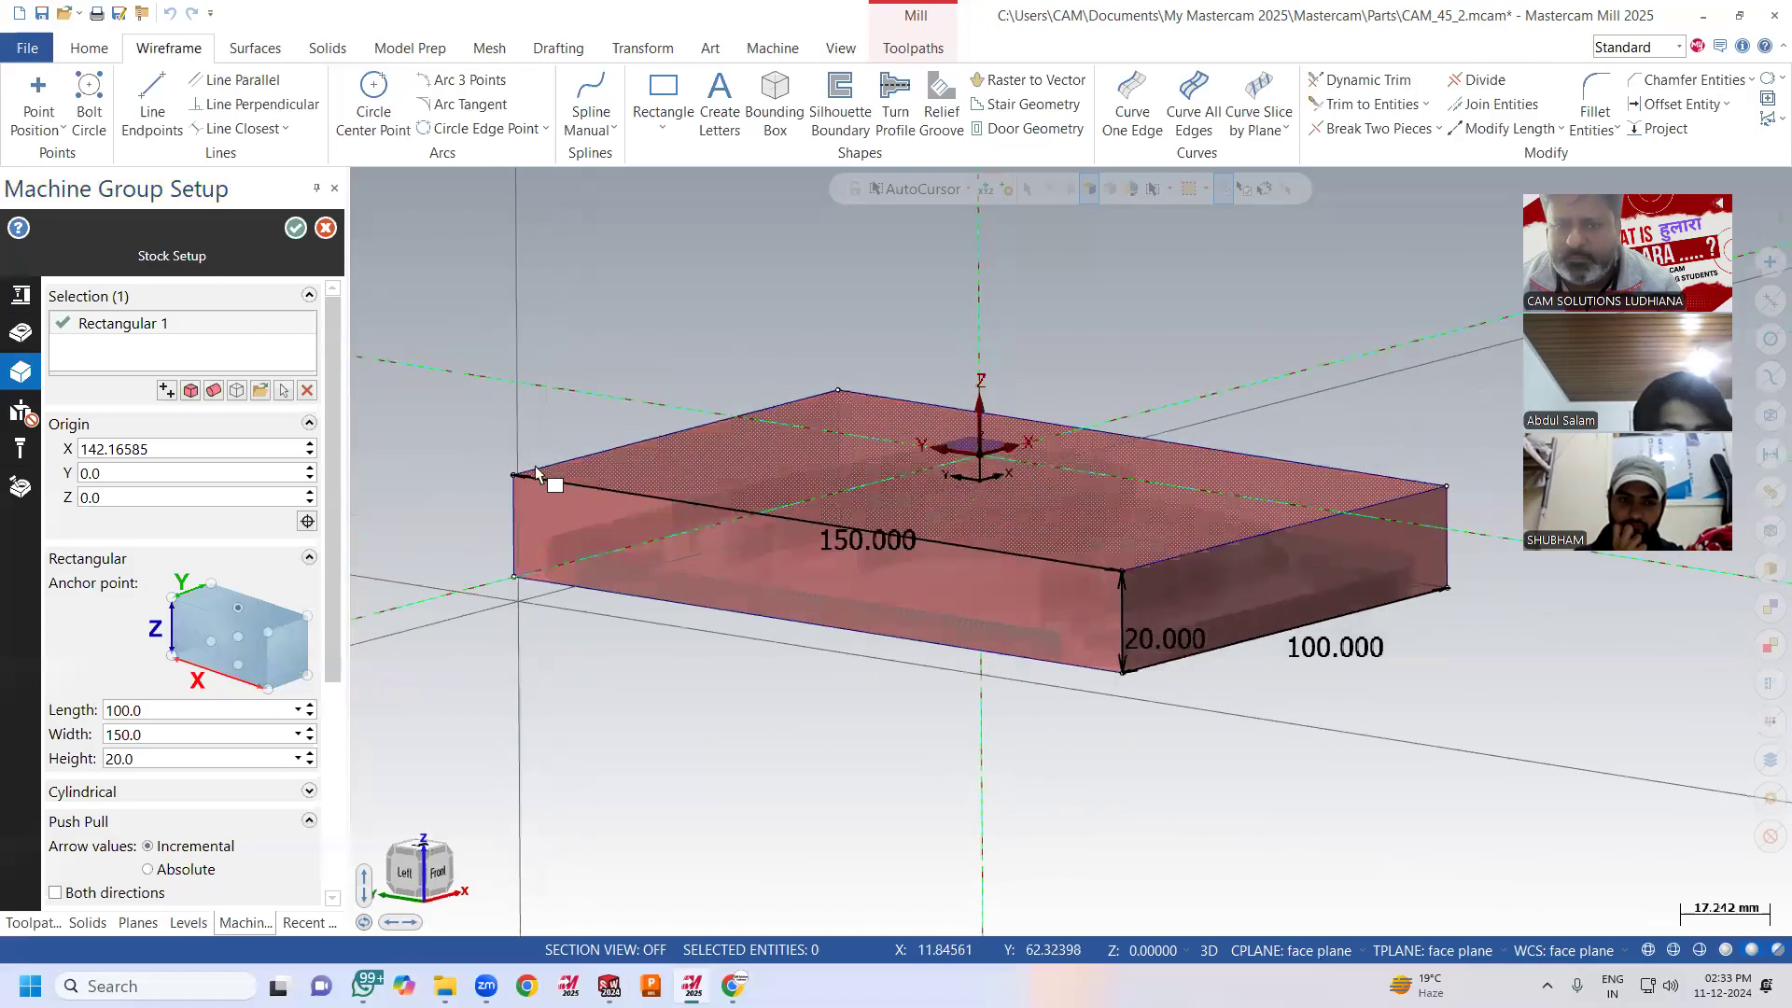
{"action": "left_click", "coordinate": [239, 665]}
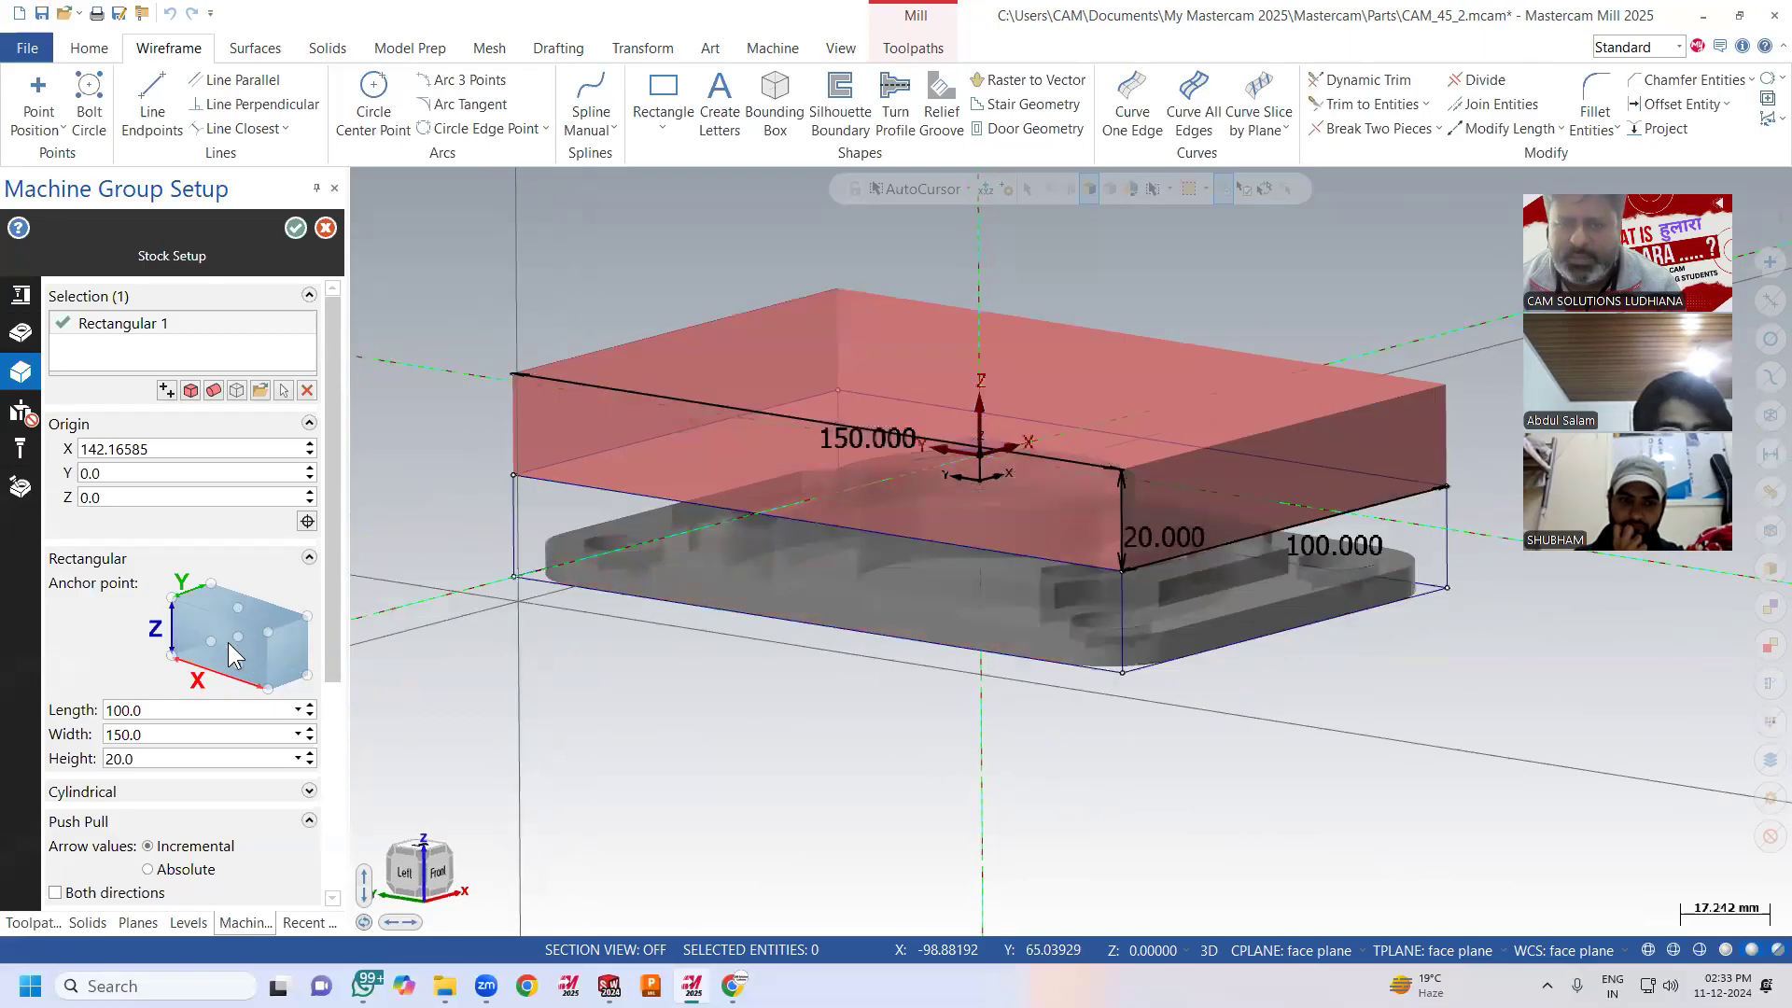
Set the stock origin's Z to -25 and check the stock's position against the plate.
{"action": "mouse_move", "coordinate": [13, 504]}
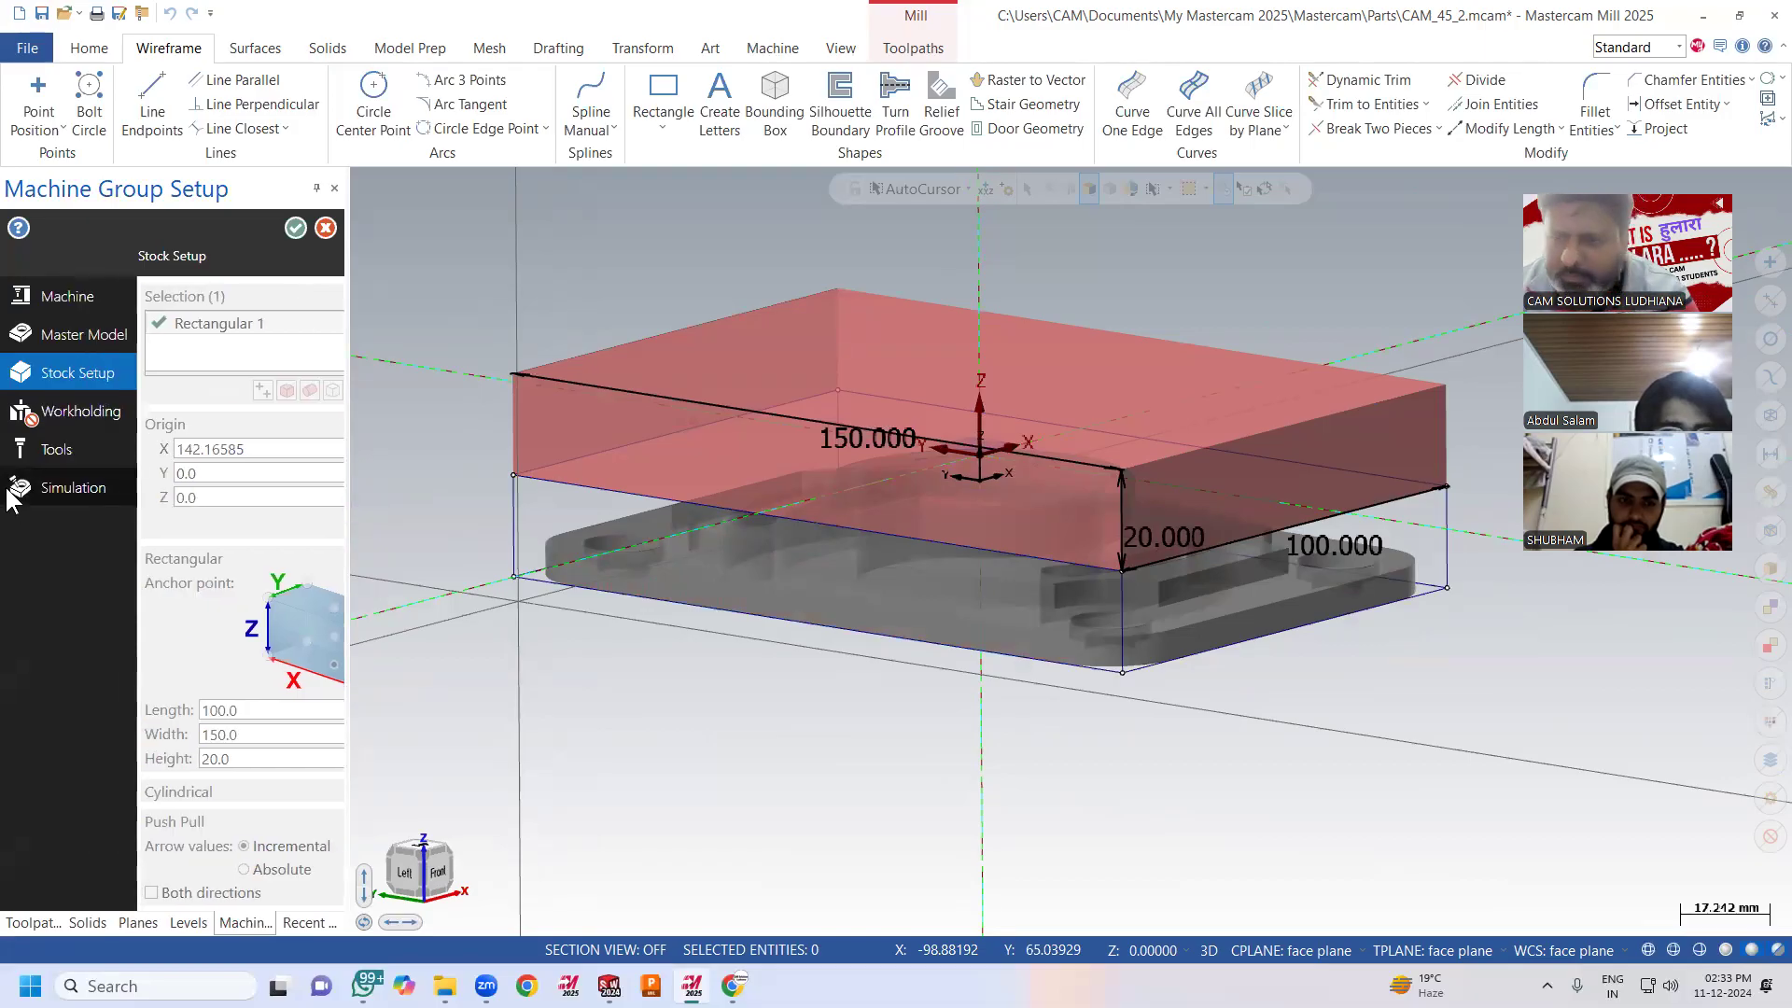
{"action": "left_click", "coordinate": [202, 497]}
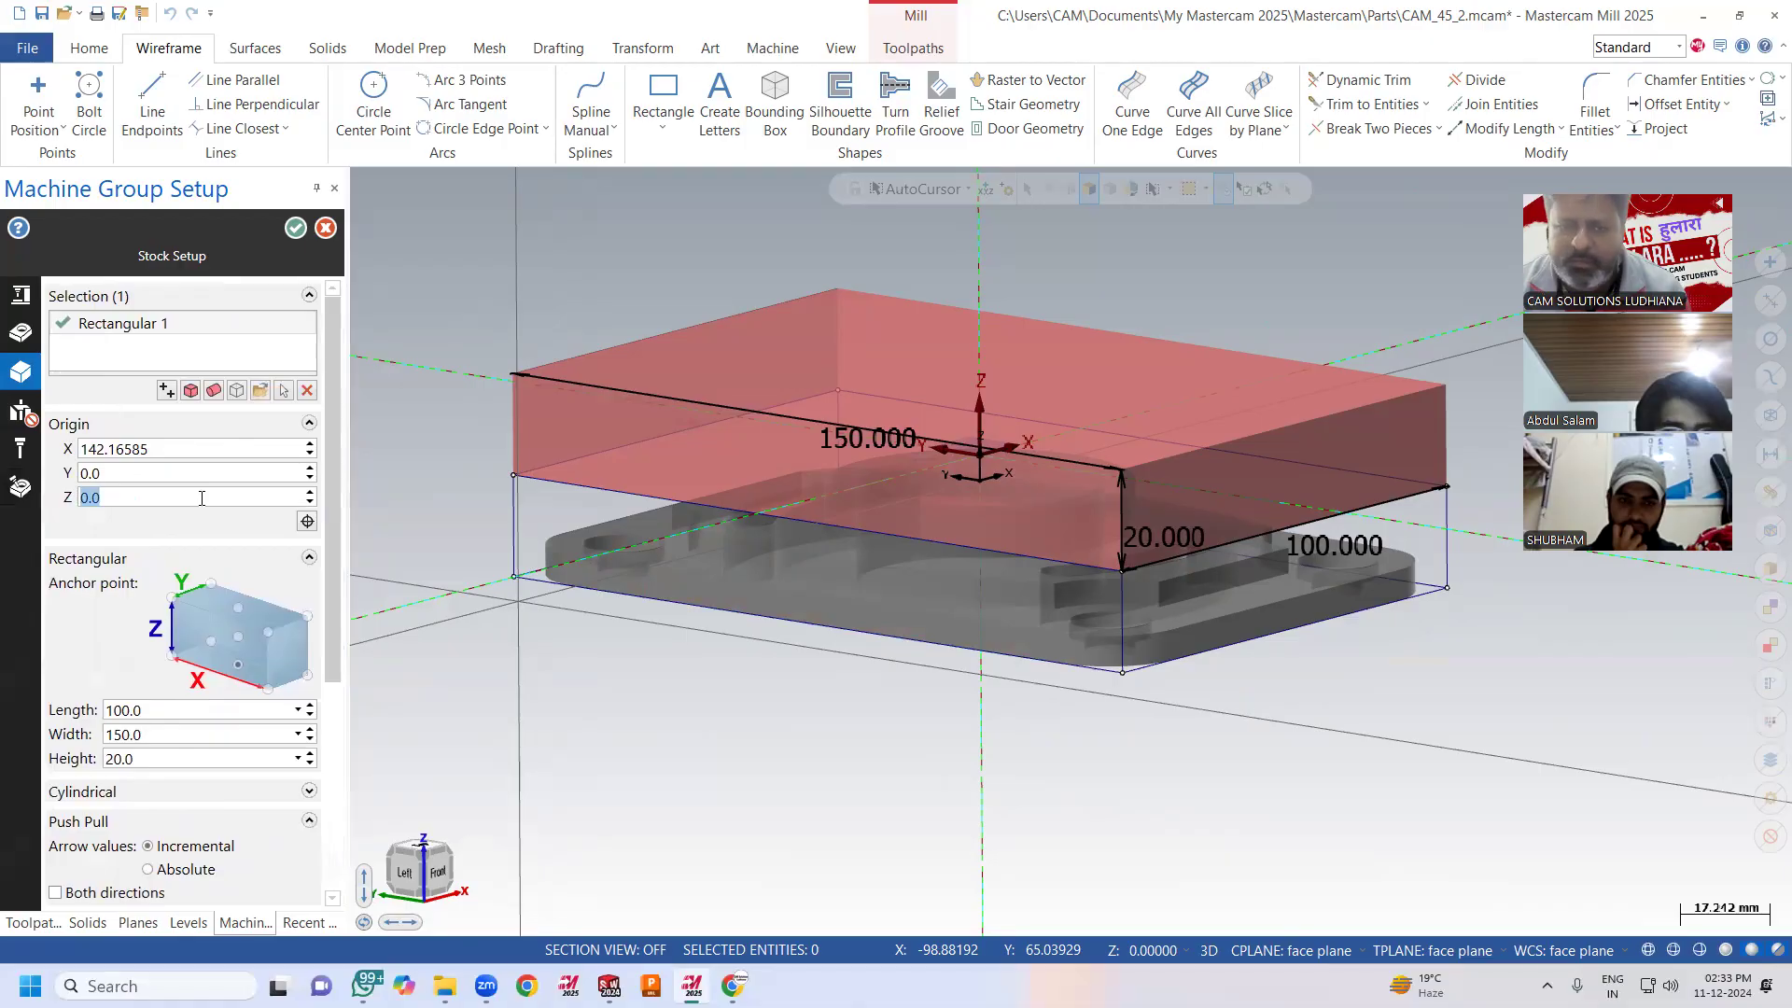
{"action": "type", "text": "-"}
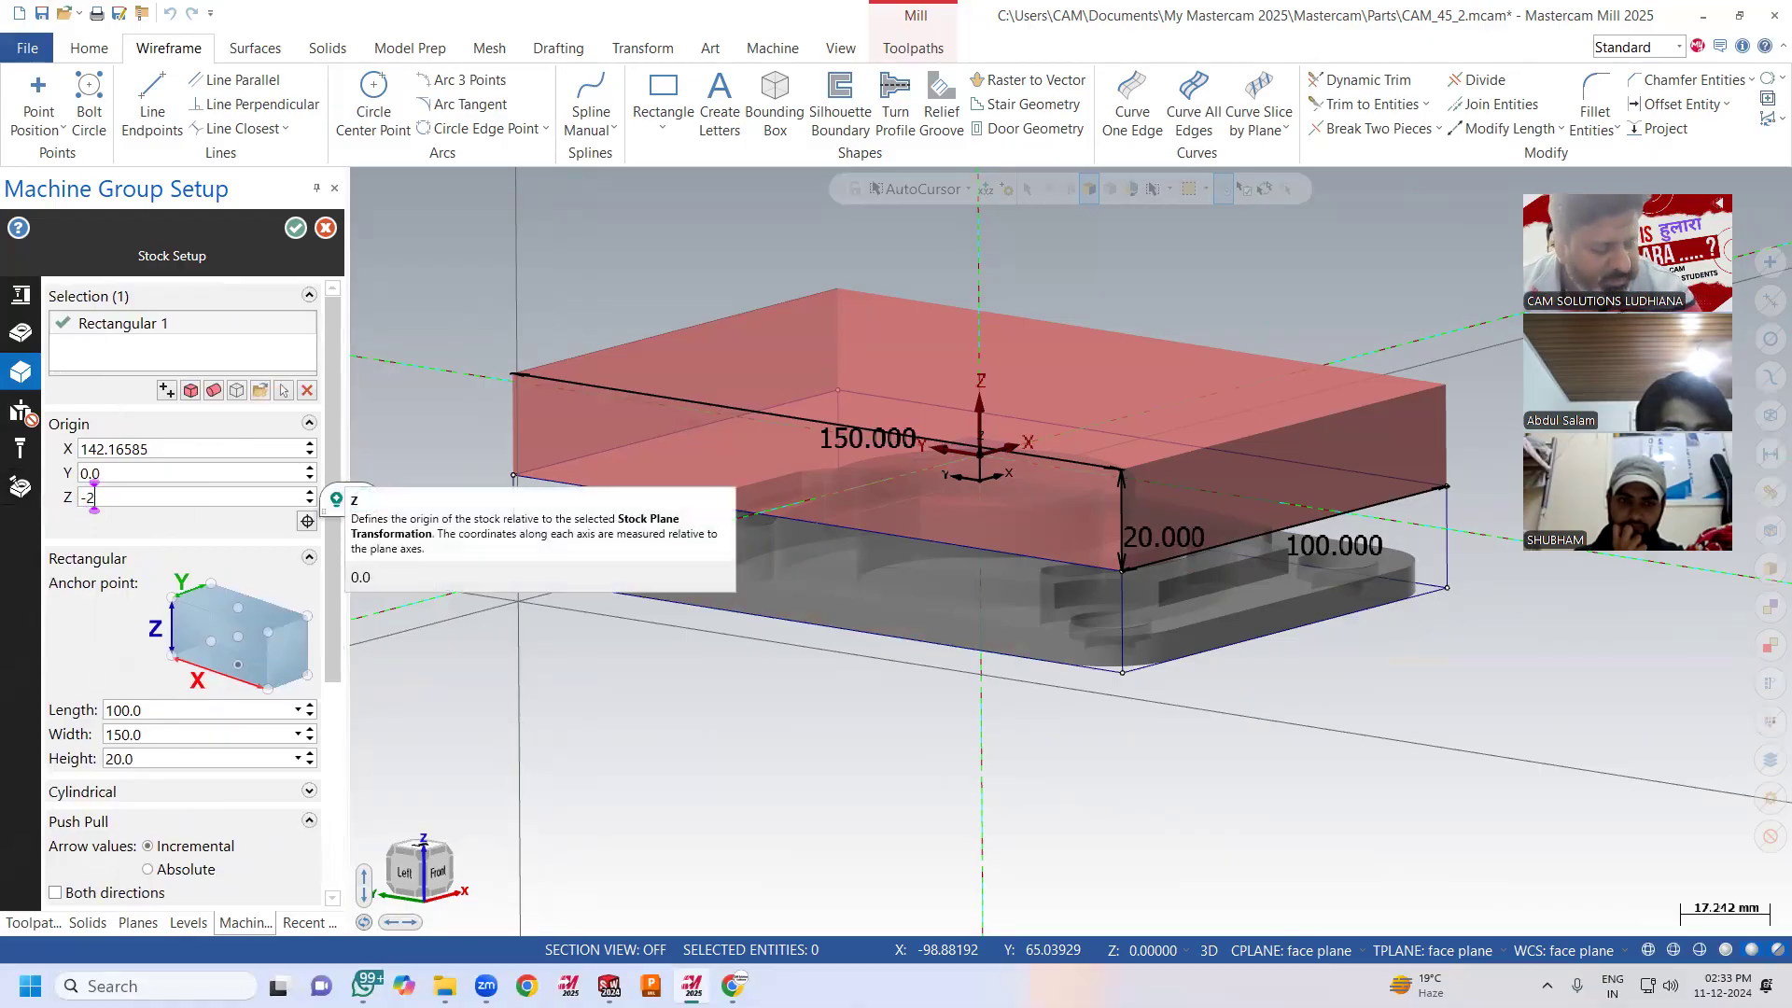
{"action": "type", "text": "25"}
{"action": "key", "text": "Return"}
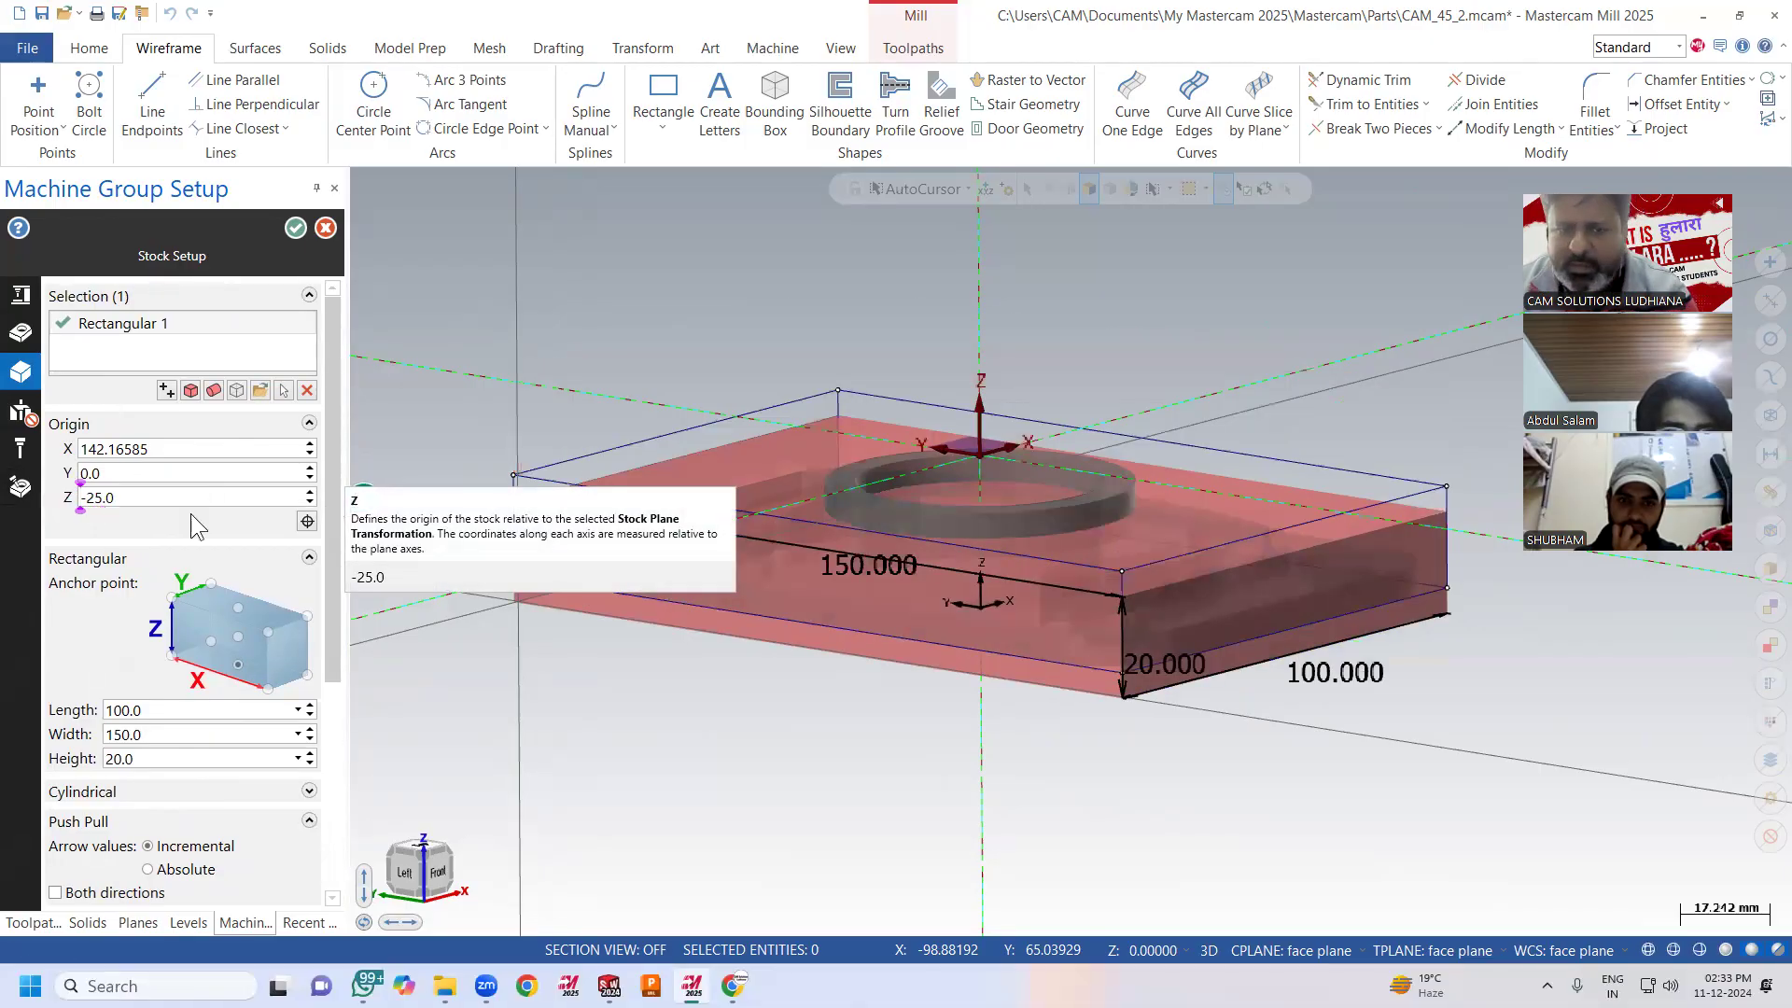
{"action": "left_click", "coordinate": [178, 711]}
{"action": "middle_click_drag", "start_coordinate": [835, 696], "coordinate": [369, 594]}
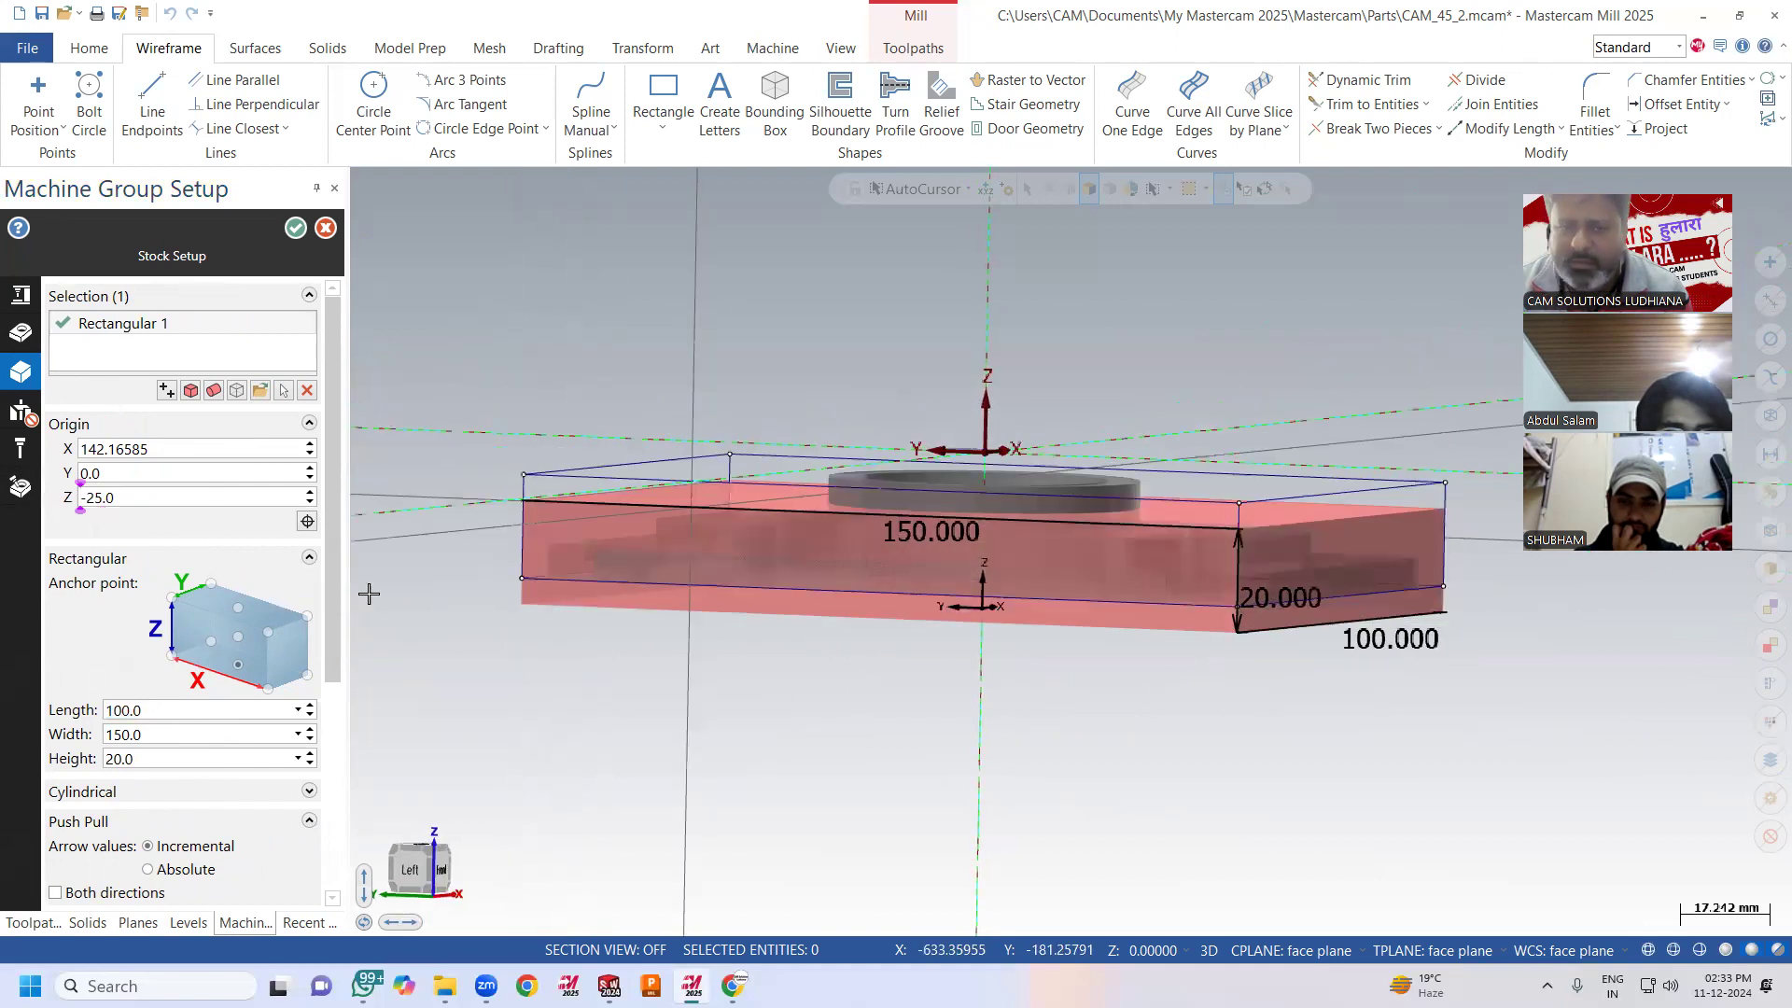
Set the stock origin's Z to -20 and the stock height to 25 mm.
{"action": "left_click", "coordinate": [89, 502]}
{"action": "type", "text": "20"}
{"action": "key", "text": "Return"}
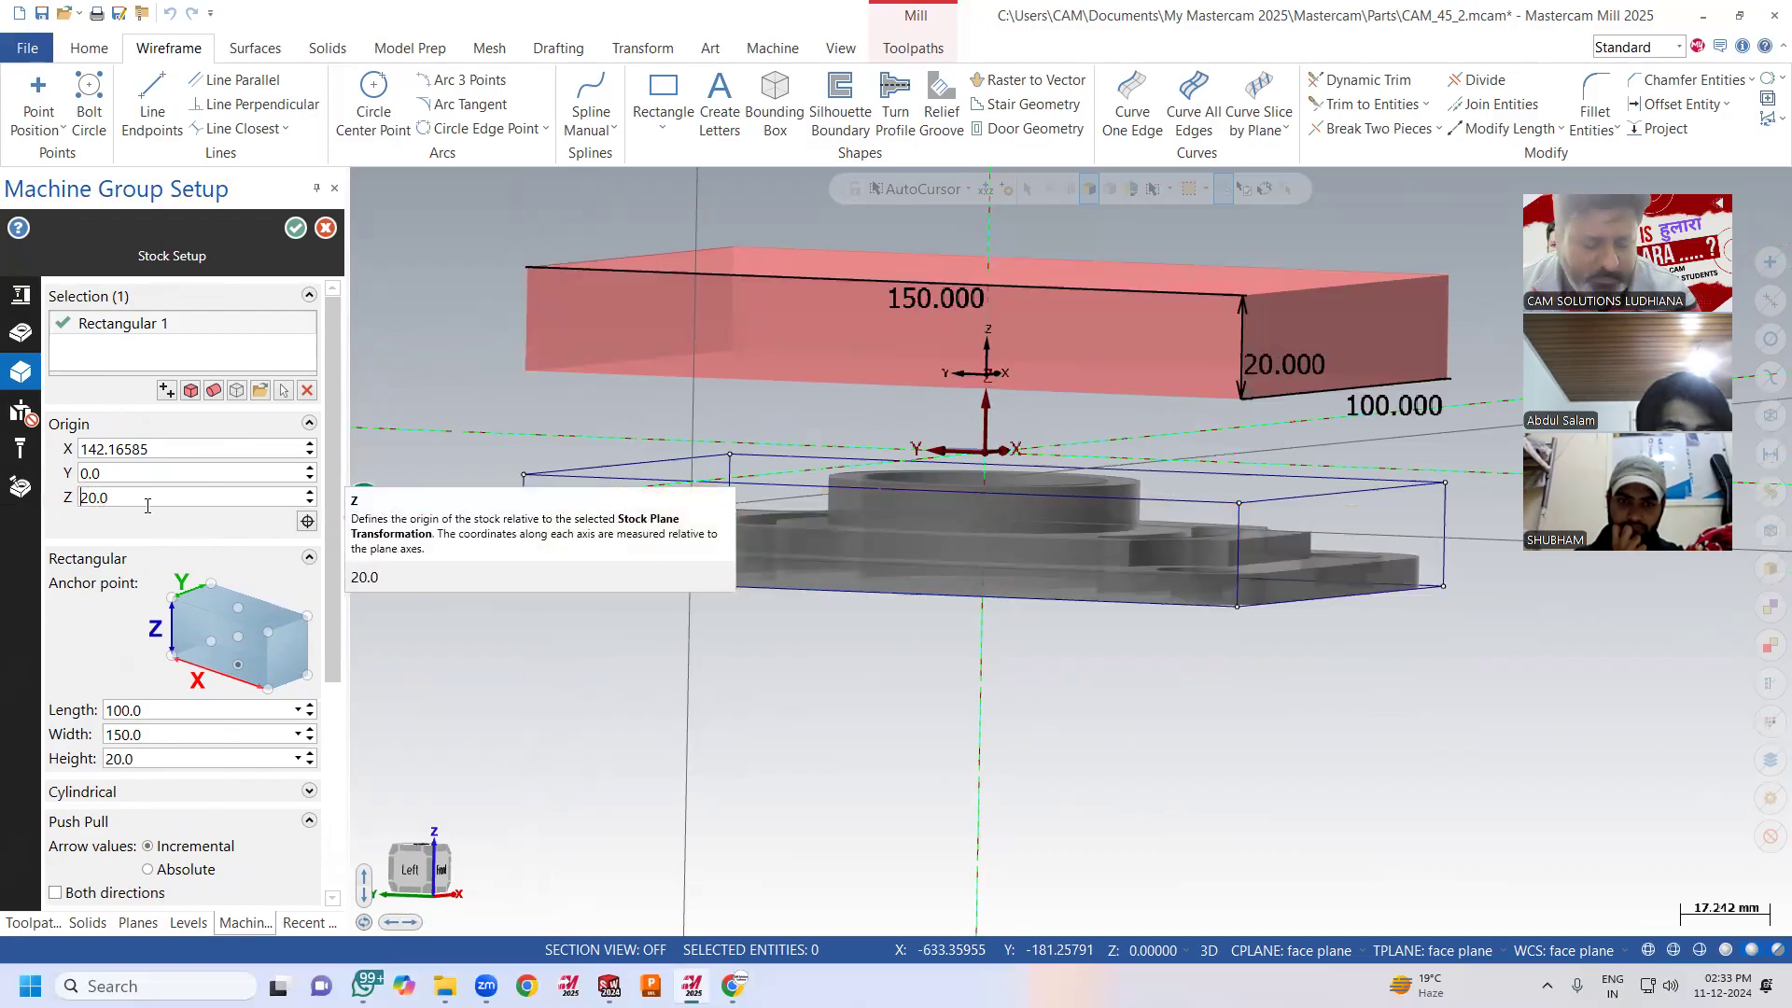
{"action": "type", "text": "-"}
{"action": "key", "text": "Return"}
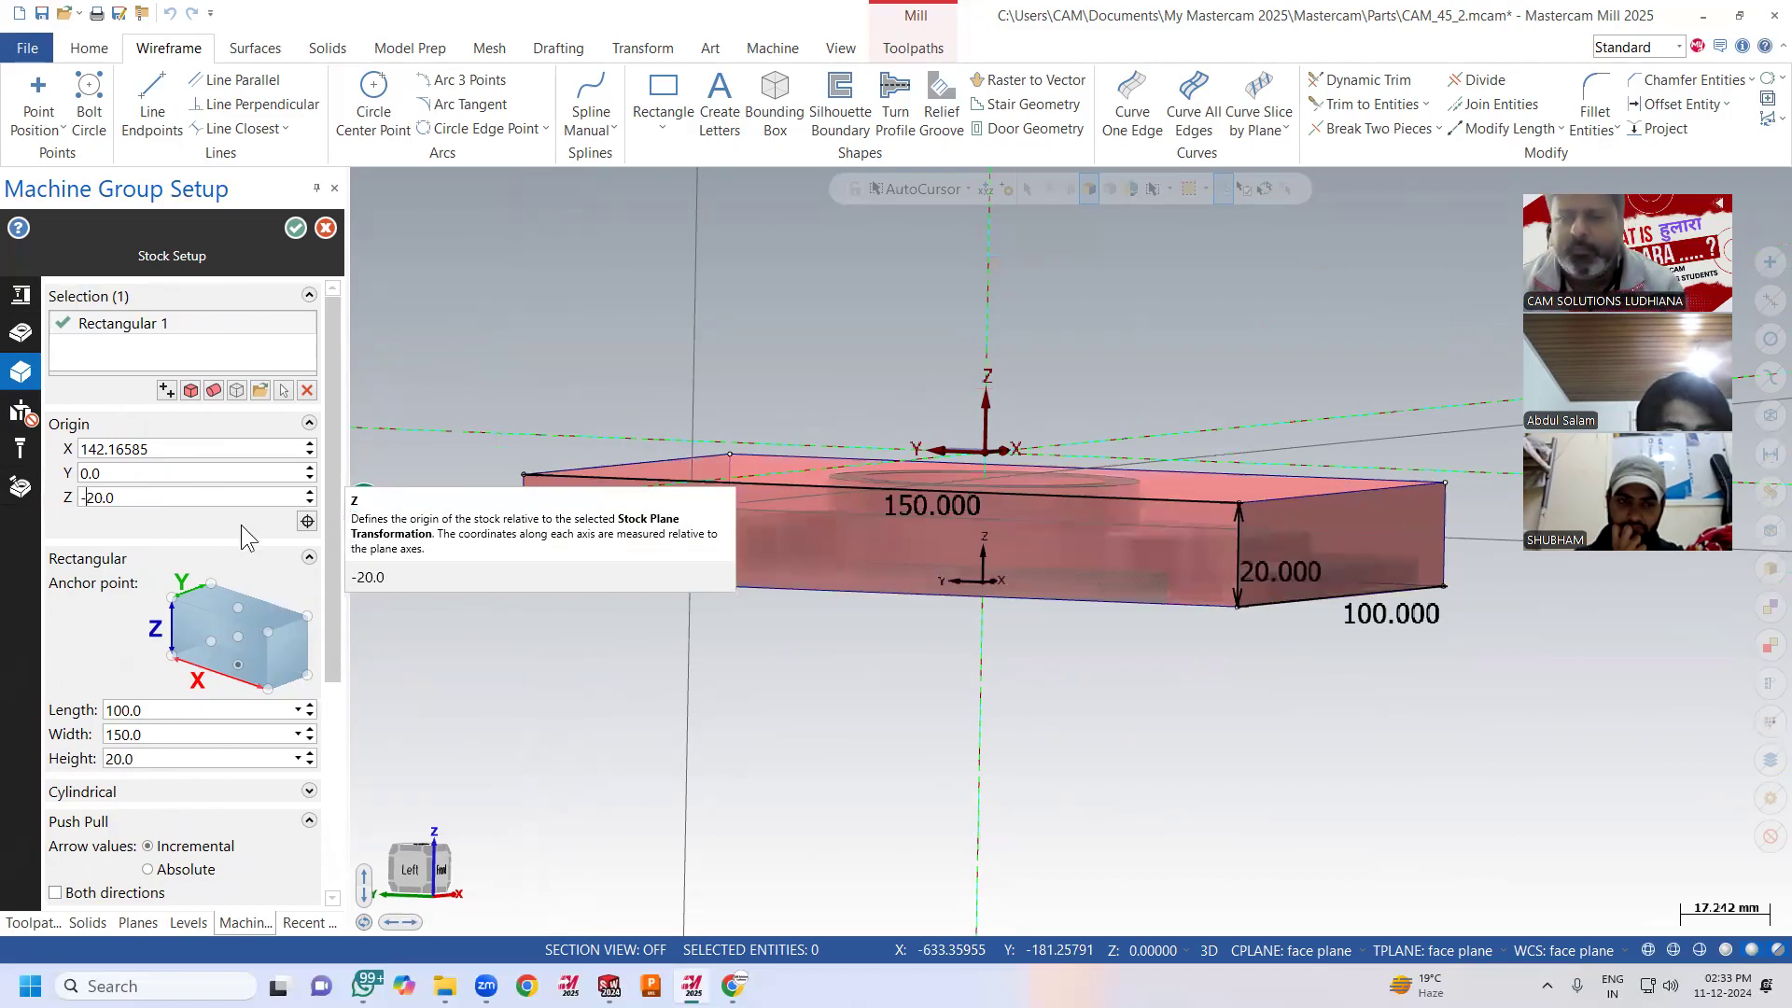
{"action": "left_click", "coordinate": [202, 759]}
{"action": "type", "text": "25"}
{"action": "key", "text": "Return"}
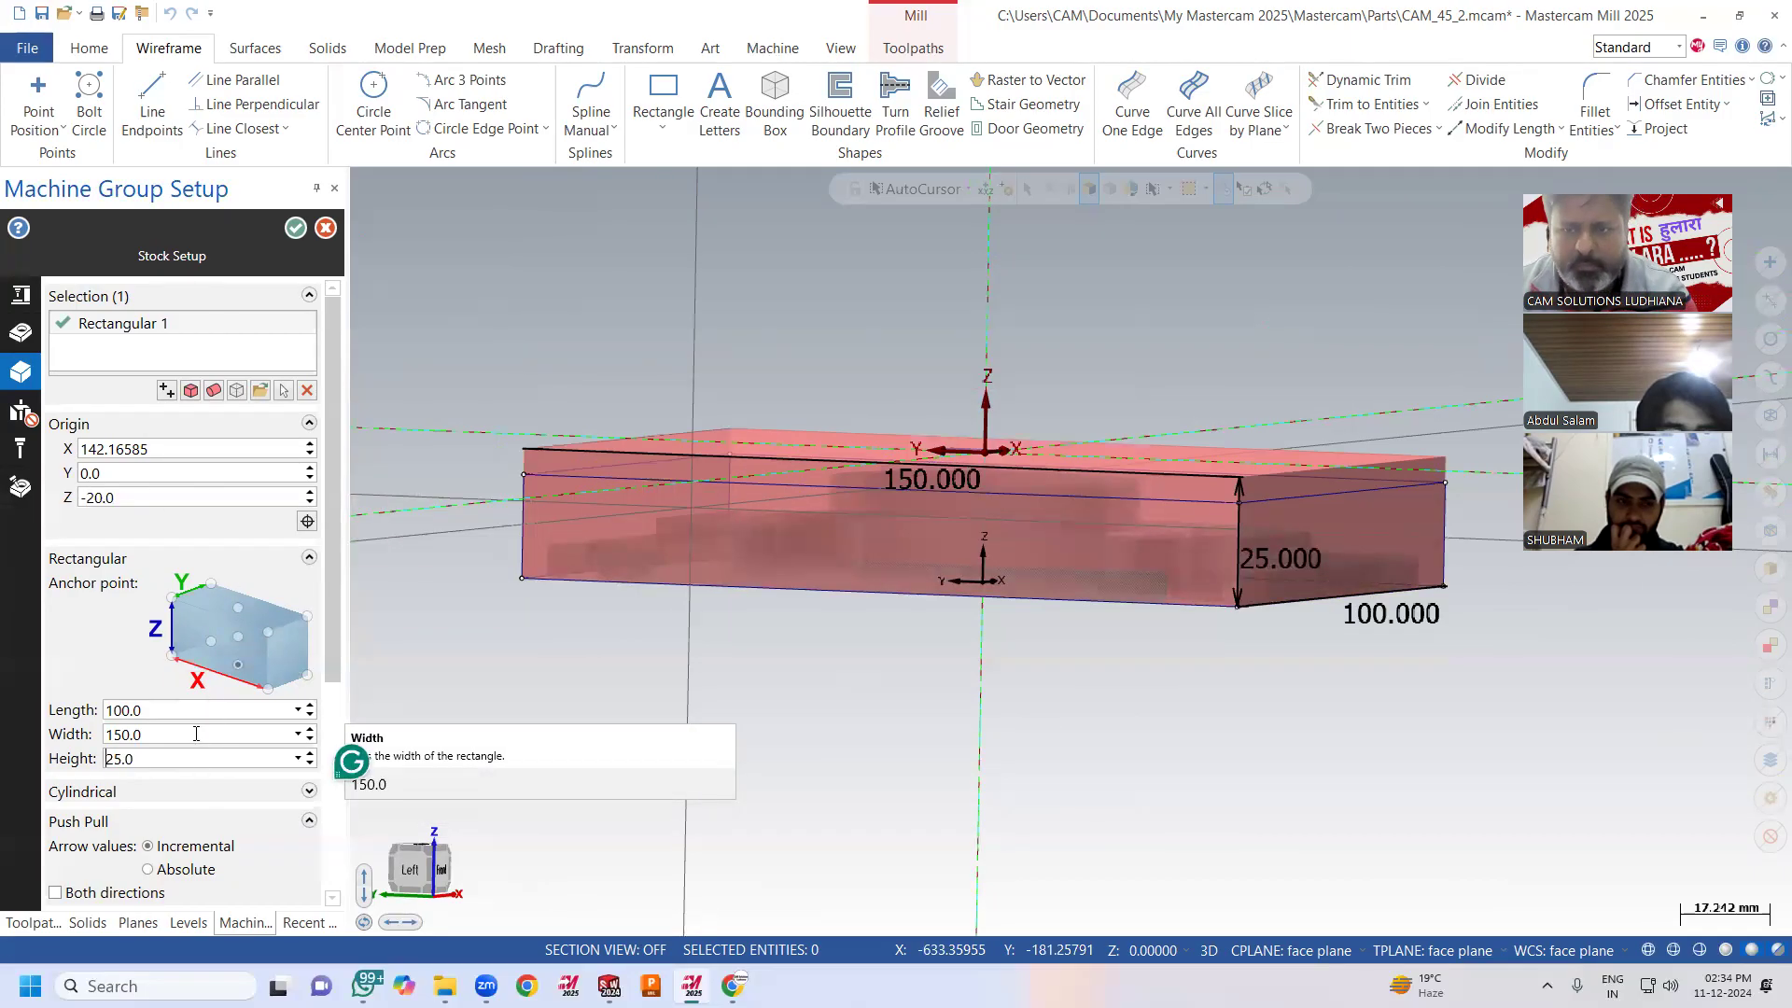
Check the stock block around the plate from an angle and accept Machine Group-3's stock setup.
{"action": "middle_click_drag", "start_coordinate": [720, 504], "coordinate": [576, 648]}
{"action": "scroll", "coordinate": [576, 648], "scroll_direction": "down", "scroll_amount": 3}
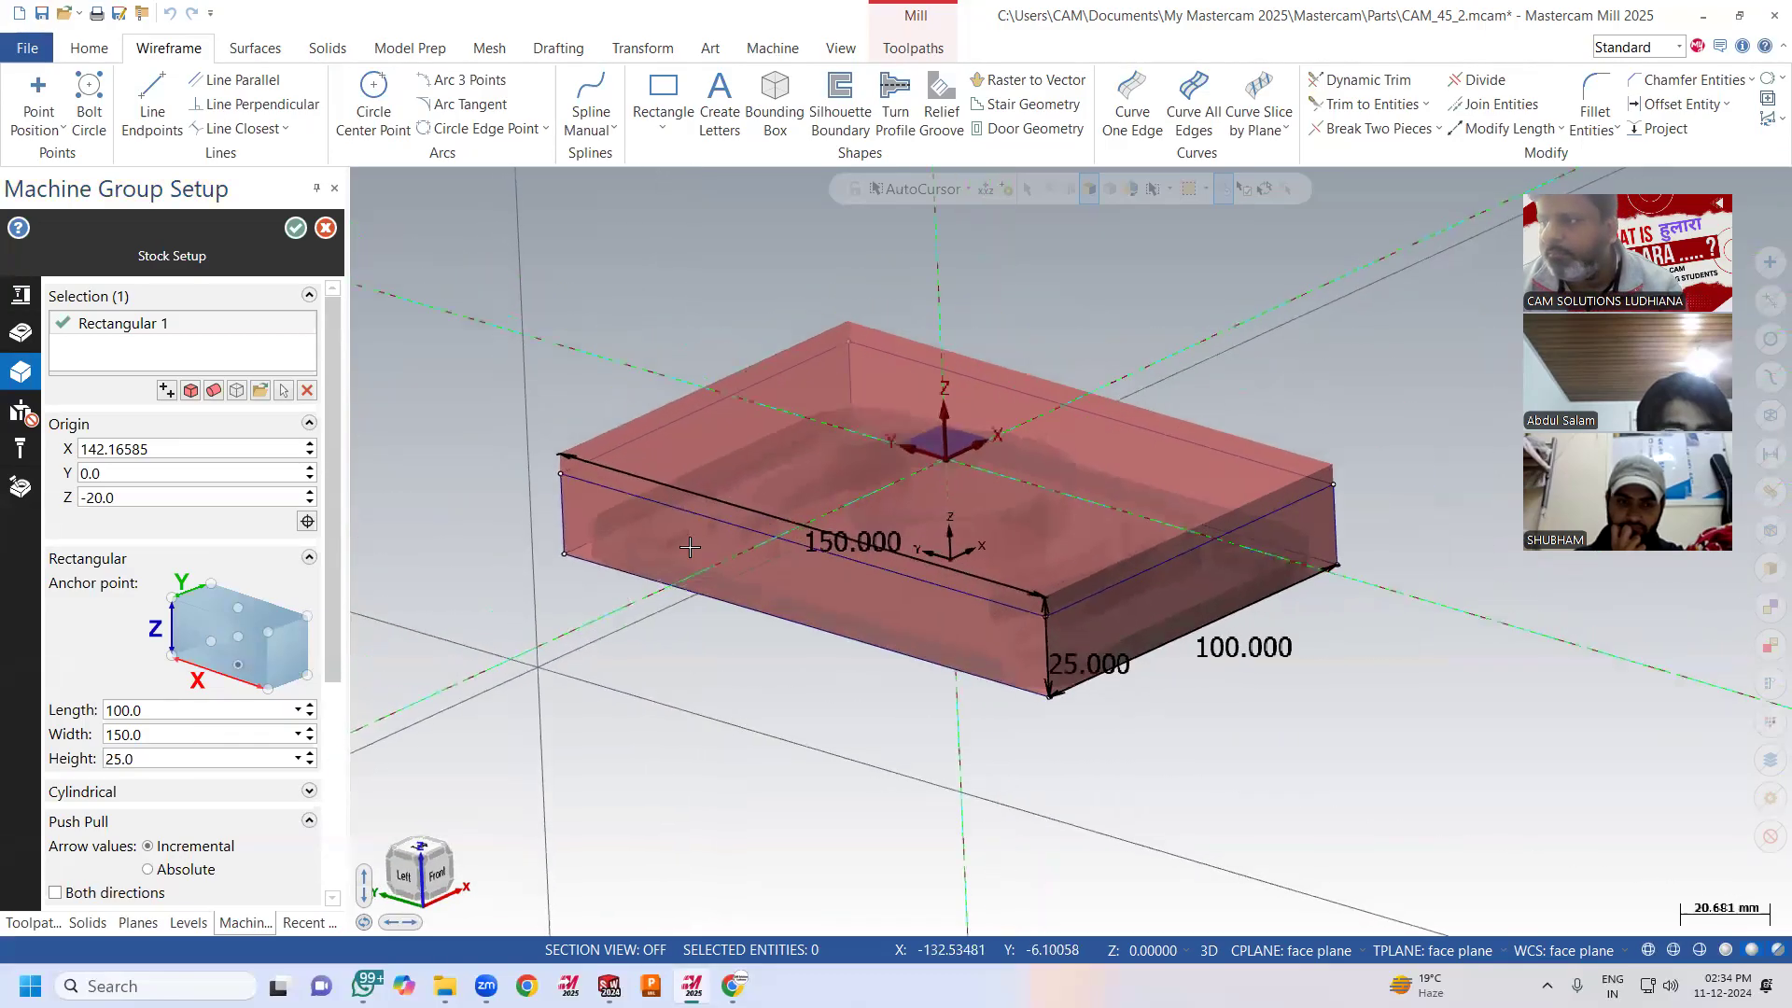
{"action": "scroll", "coordinate": [696, 552], "scroll_direction": "up", "scroll_amount": 1}
{"action": "scroll", "coordinate": [695, 551], "scroll_direction": "up", "scroll_amount": 1}
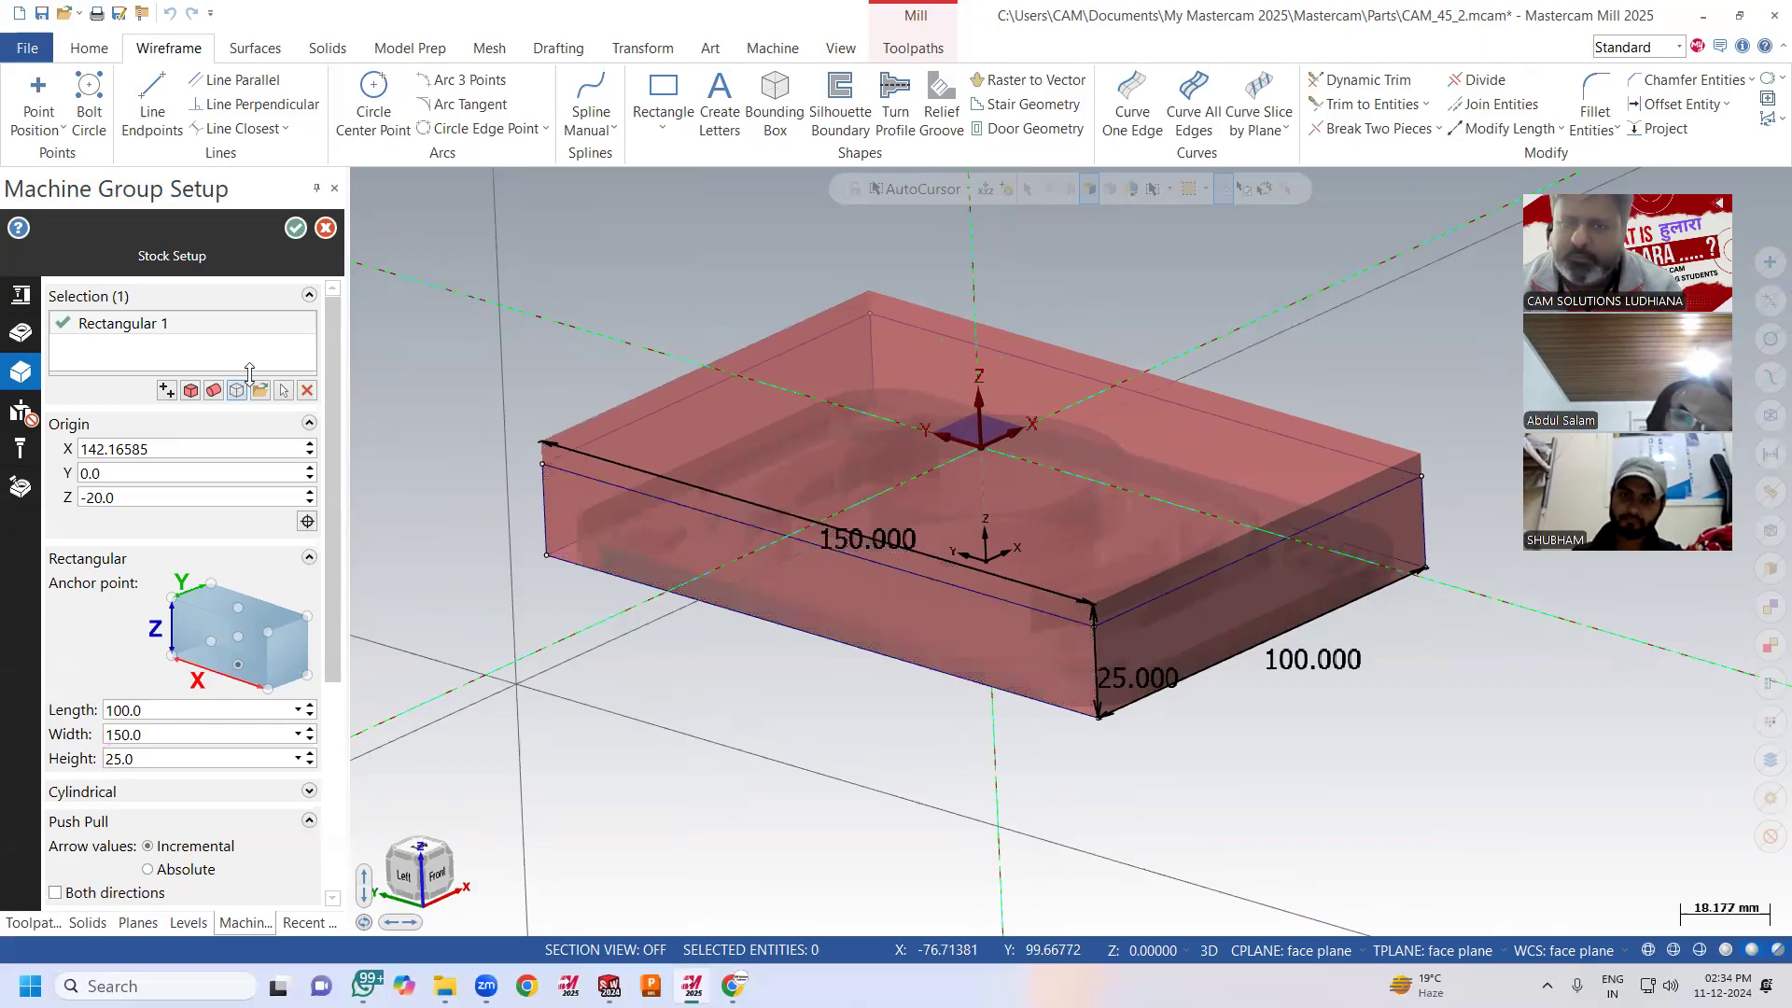
{"action": "left_click", "coordinate": [297, 228]}
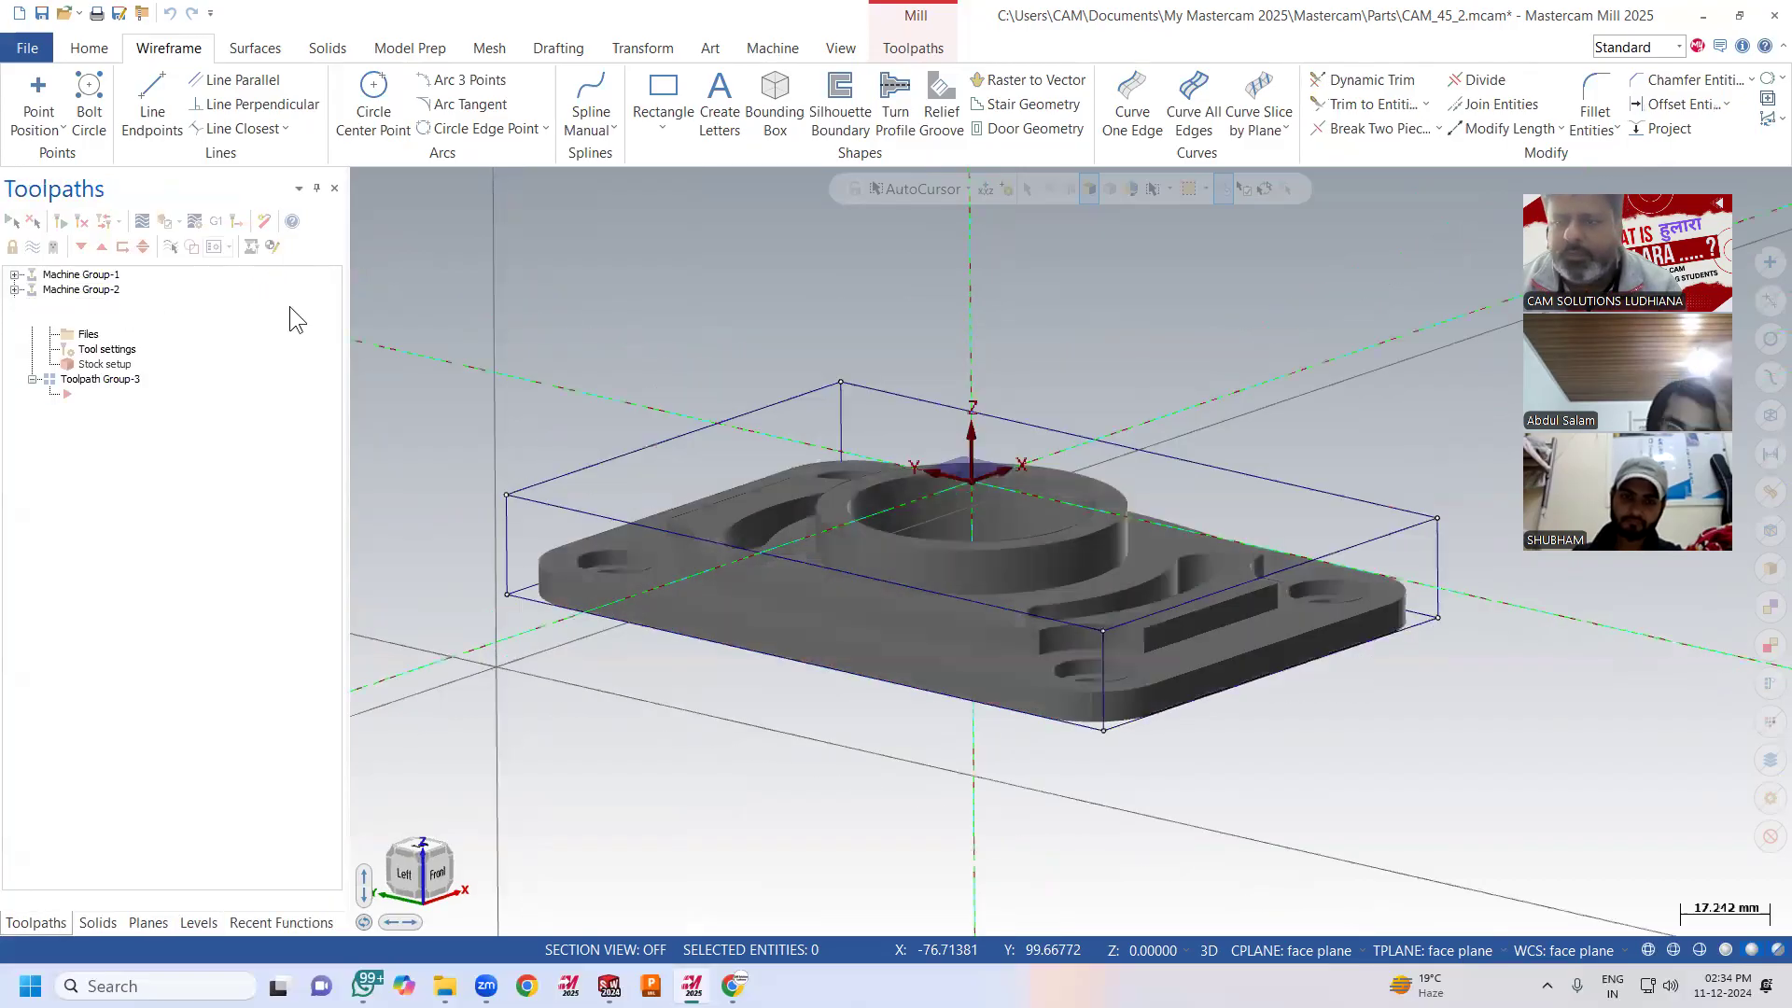
{"action": "middle_click_drag", "start_coordinate": [629, 432], "coordinate": [596, 416]}
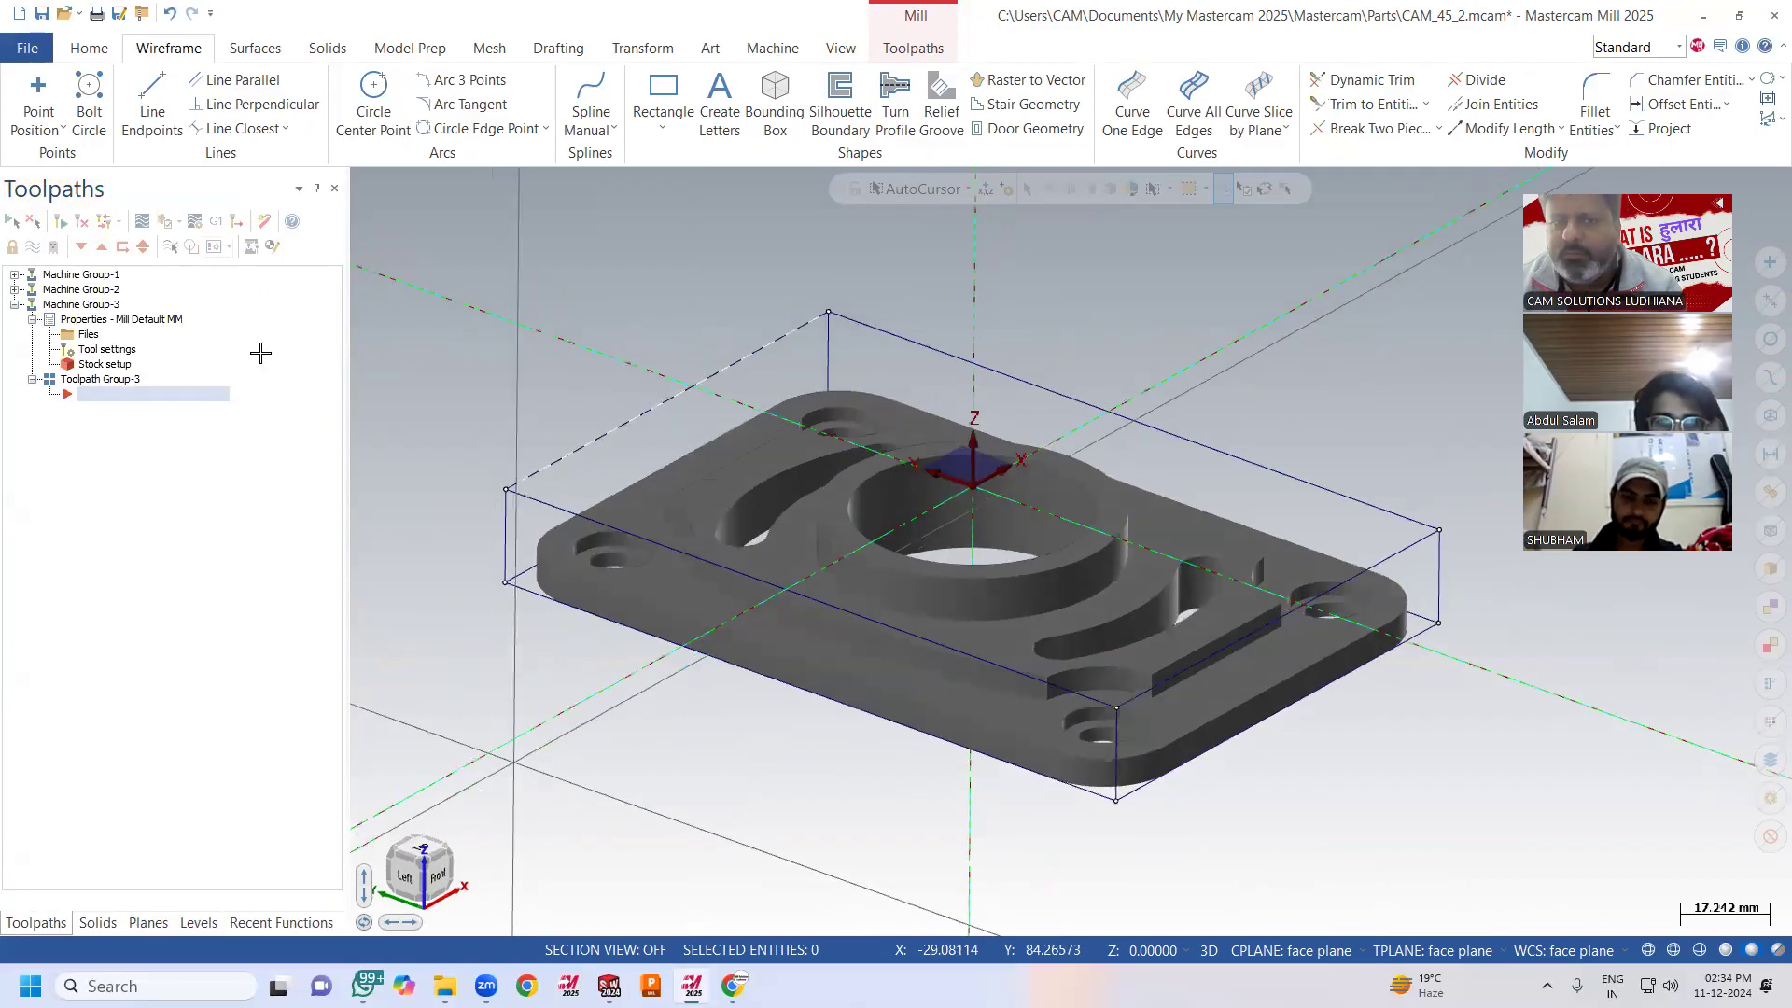
Turn on the stock display for Machine Group-3 and start a new Face toolpath in it.
{"action": "left_click", "coordinate": [96, 306]}
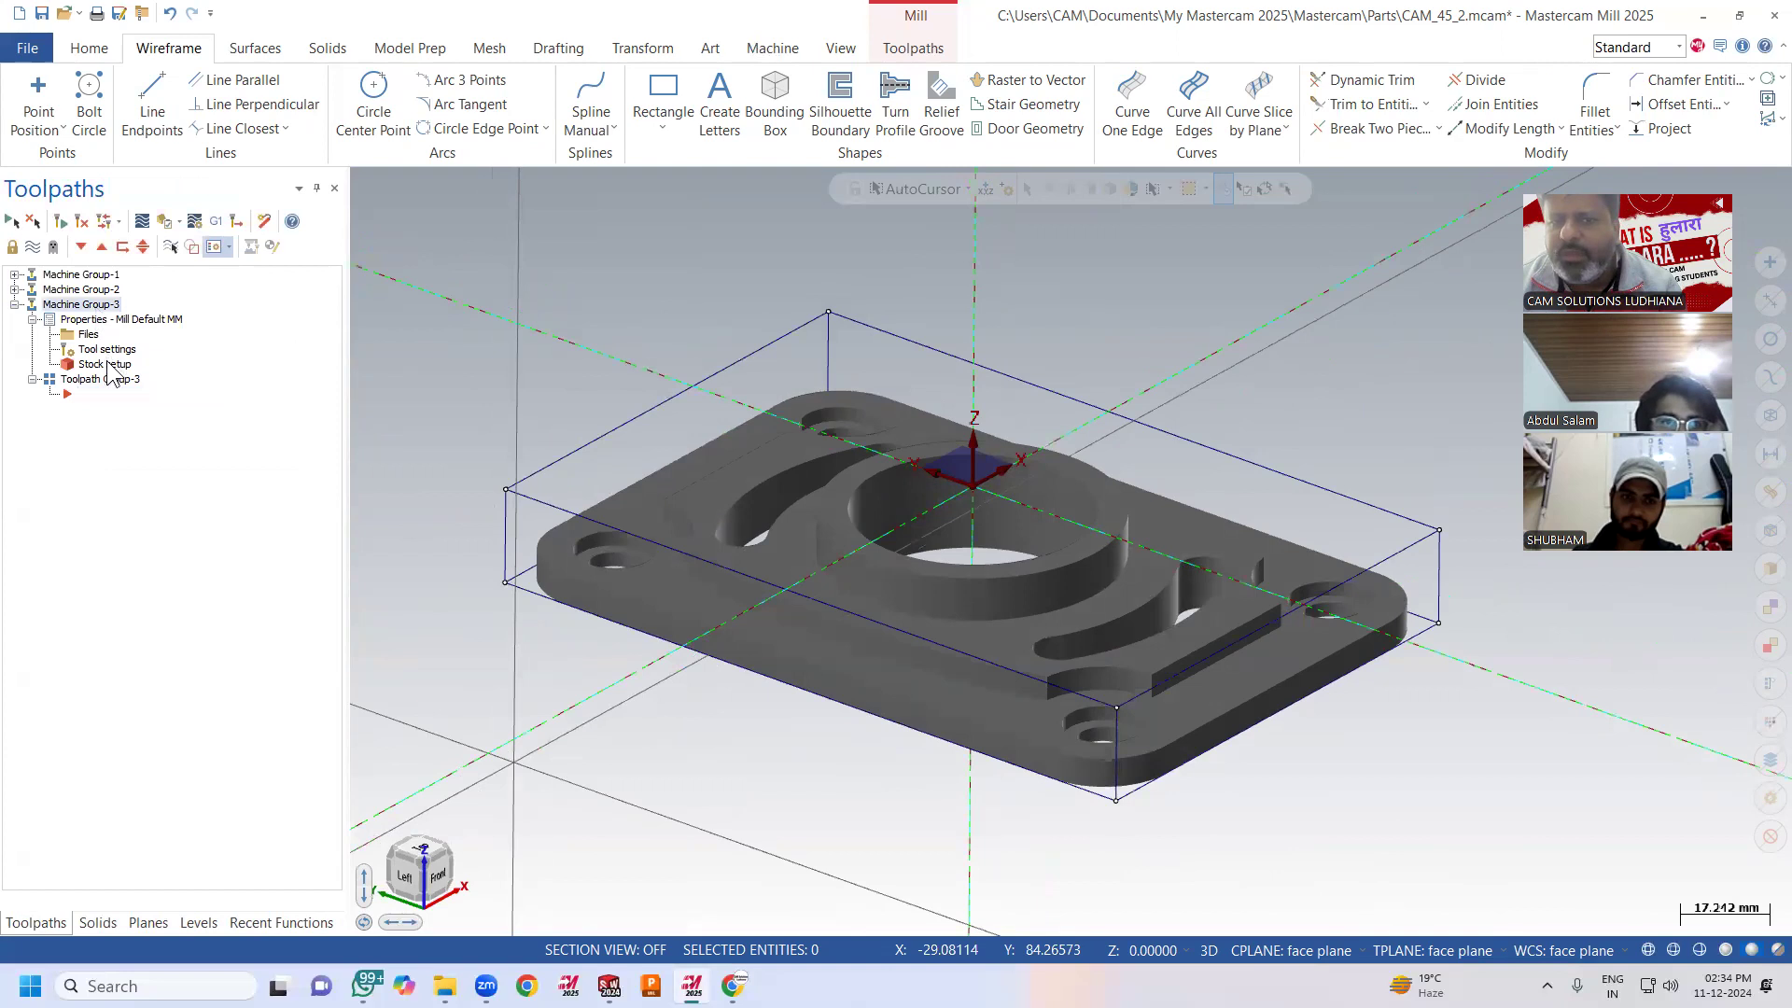
{"action": "left_click", "coordinate": [914, 47]}
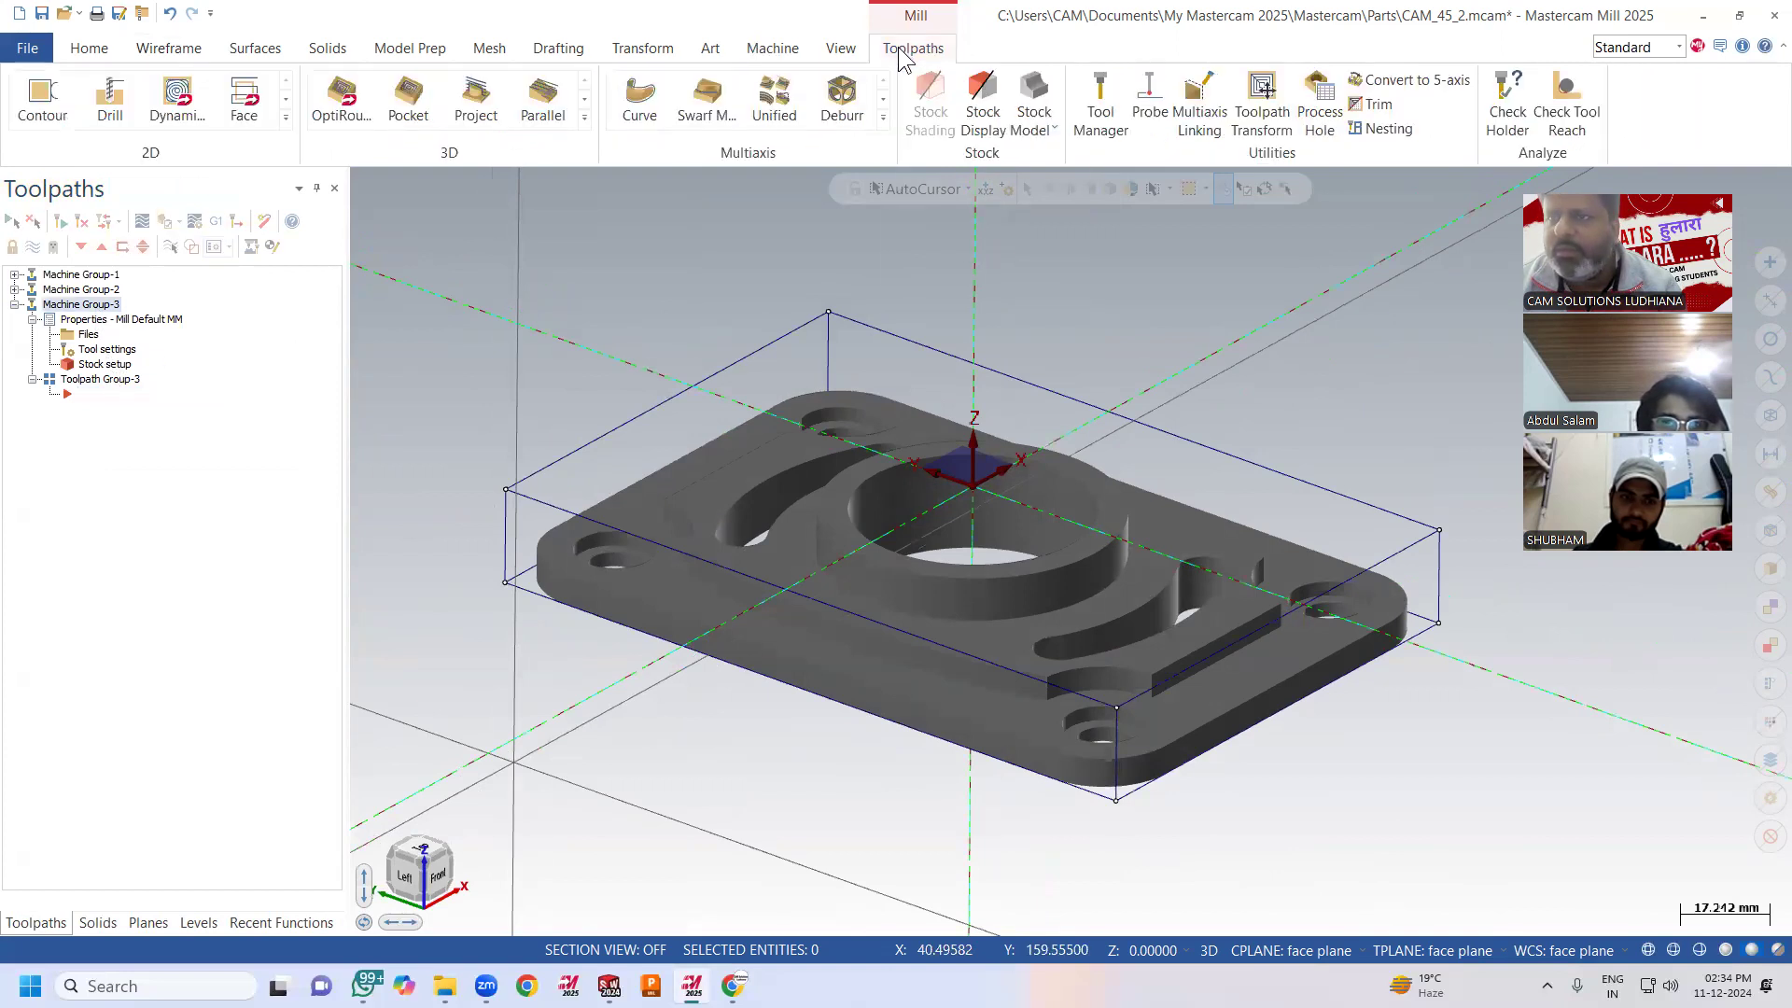
{"action": "left_click", "coordinate": [974, 103]}
{"action": "mouse_move", "coordinate": [1035, 323]}
{"action": "middle_mouse_down"}
{"action": "mouse_move", "coordinate": [1073, 280]}
{"action": "mouse_move", "coordinate": [1117, 268]}
{"action": "mouse_move", "coordinate": [1020, 308]}
{"action": "mouse_move", "coordinate": [1040, 327]}
{"action": "middle_mouse_up"}
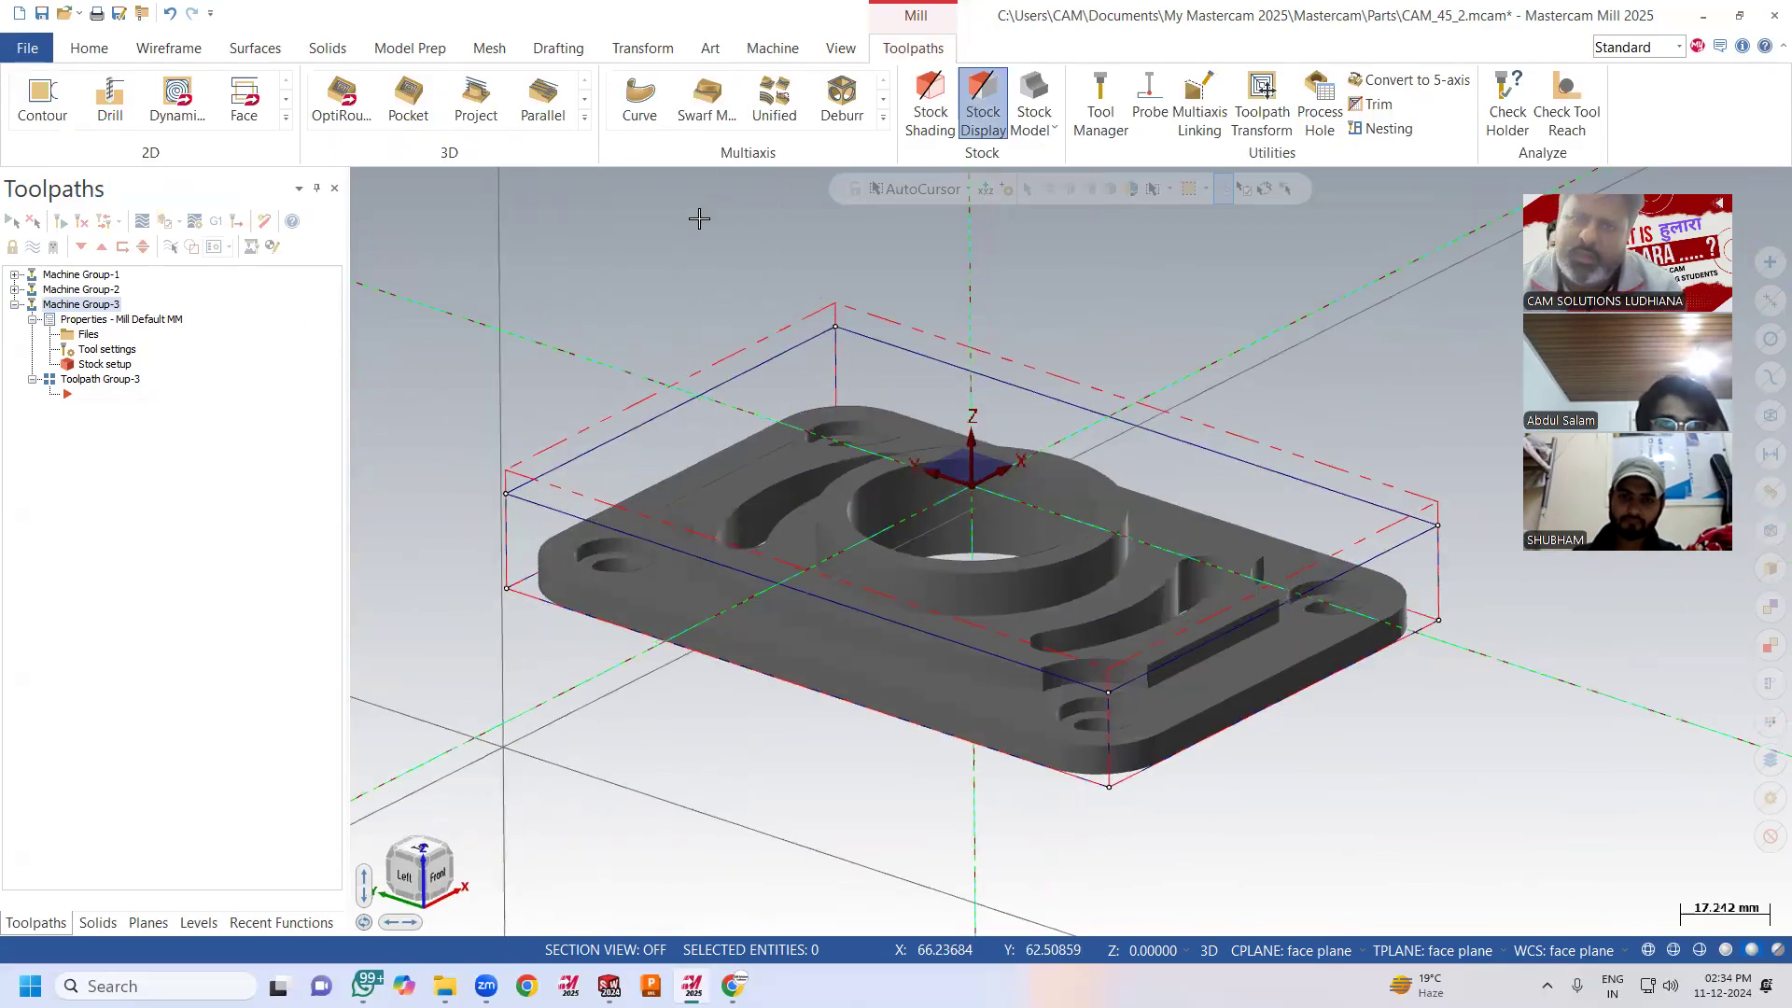
{"action": "left_click", "coordinate": [284, 121]}
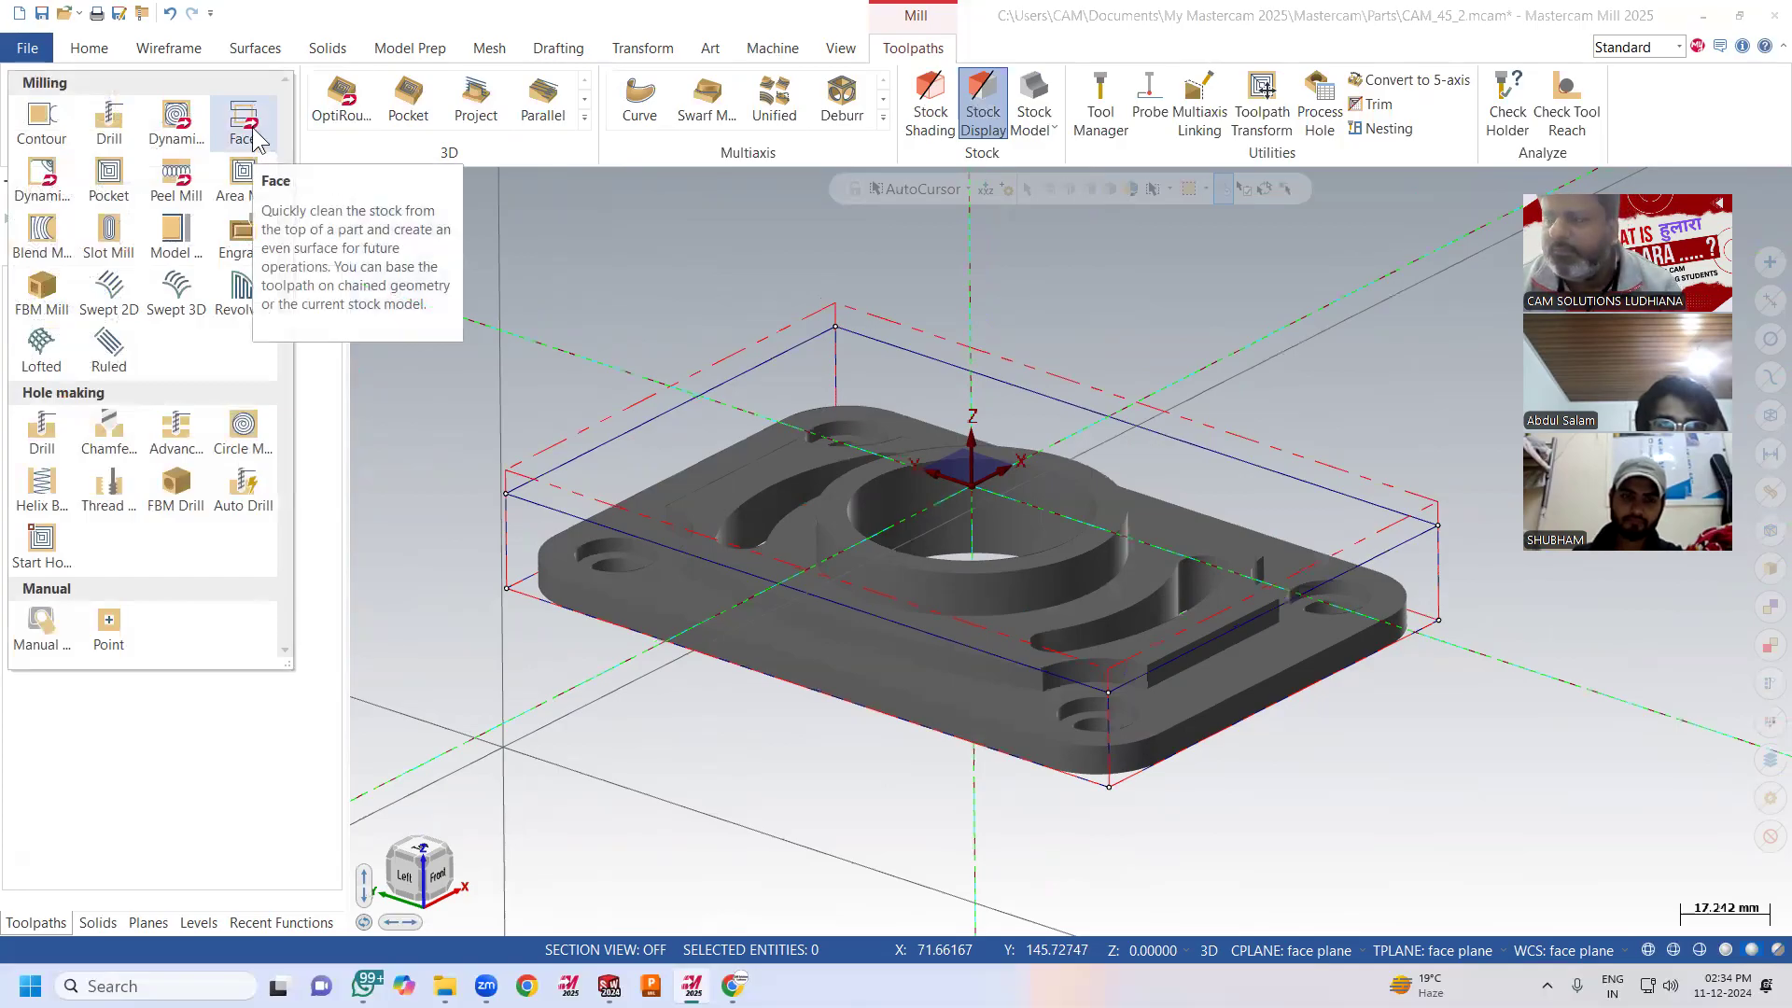
{"action": "left_click", "coordinate": [253, 130]}
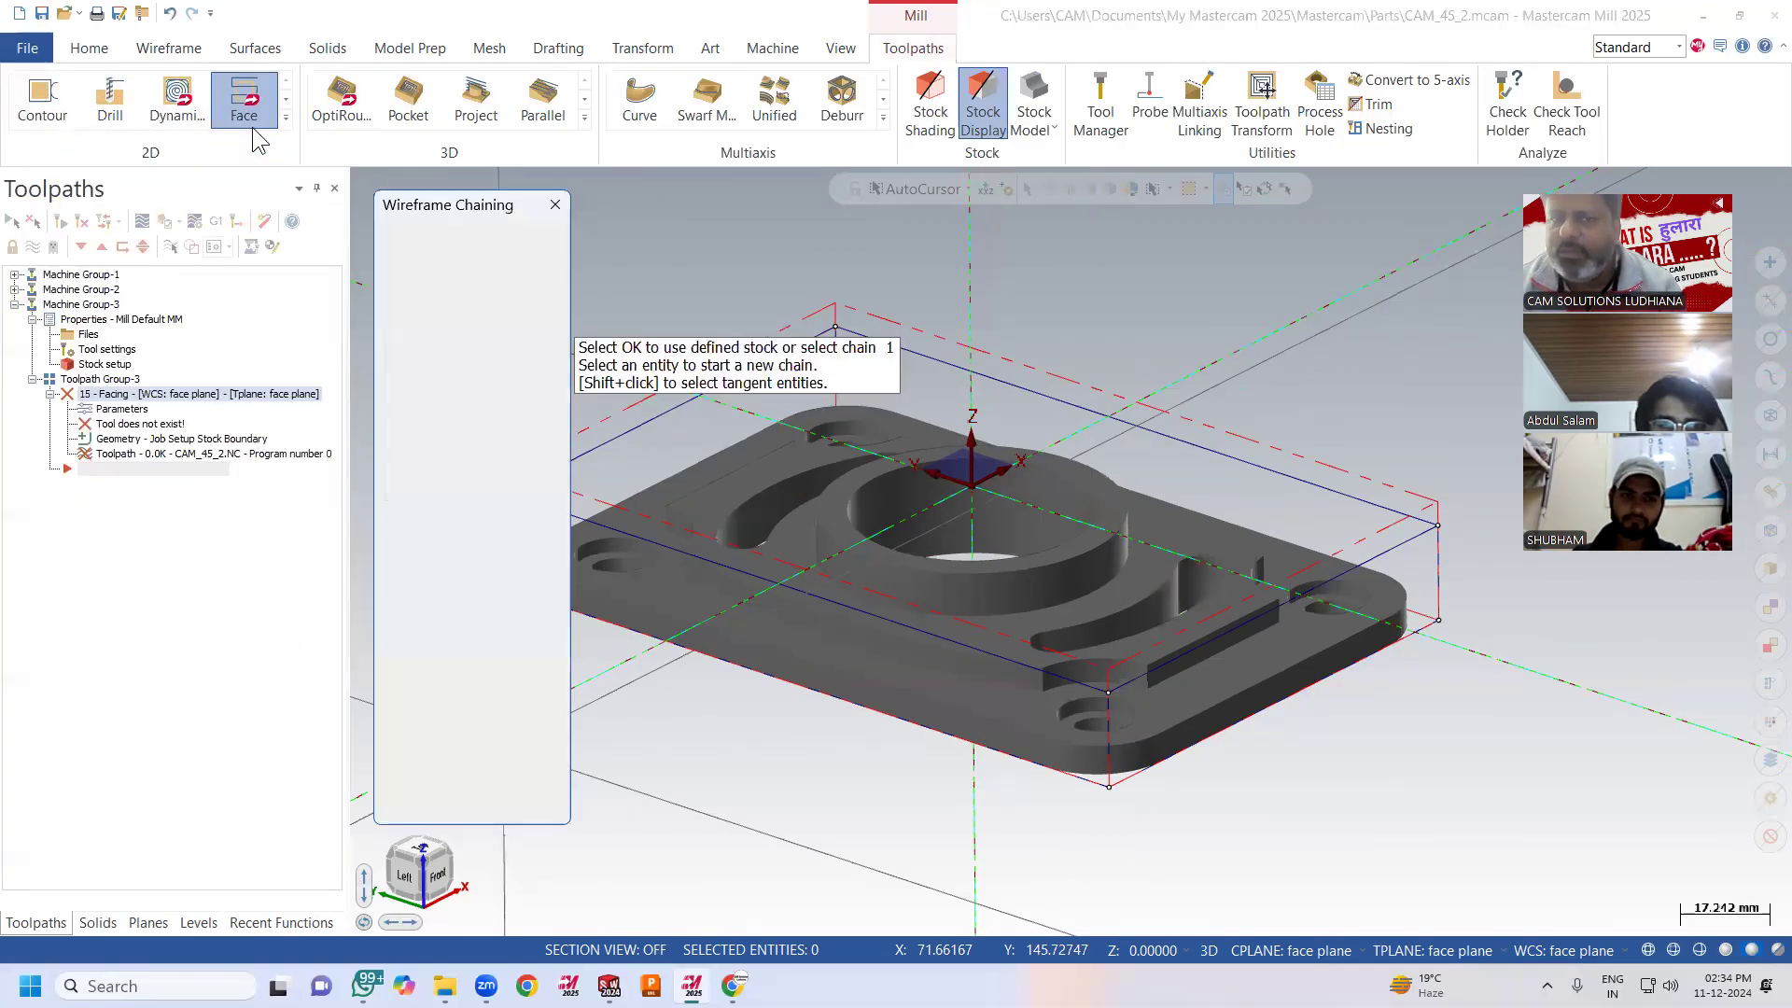
{"action": "scroll", "coordinate": [1306, 691], "scroll_direction": "down", "scroll_amount": 3}
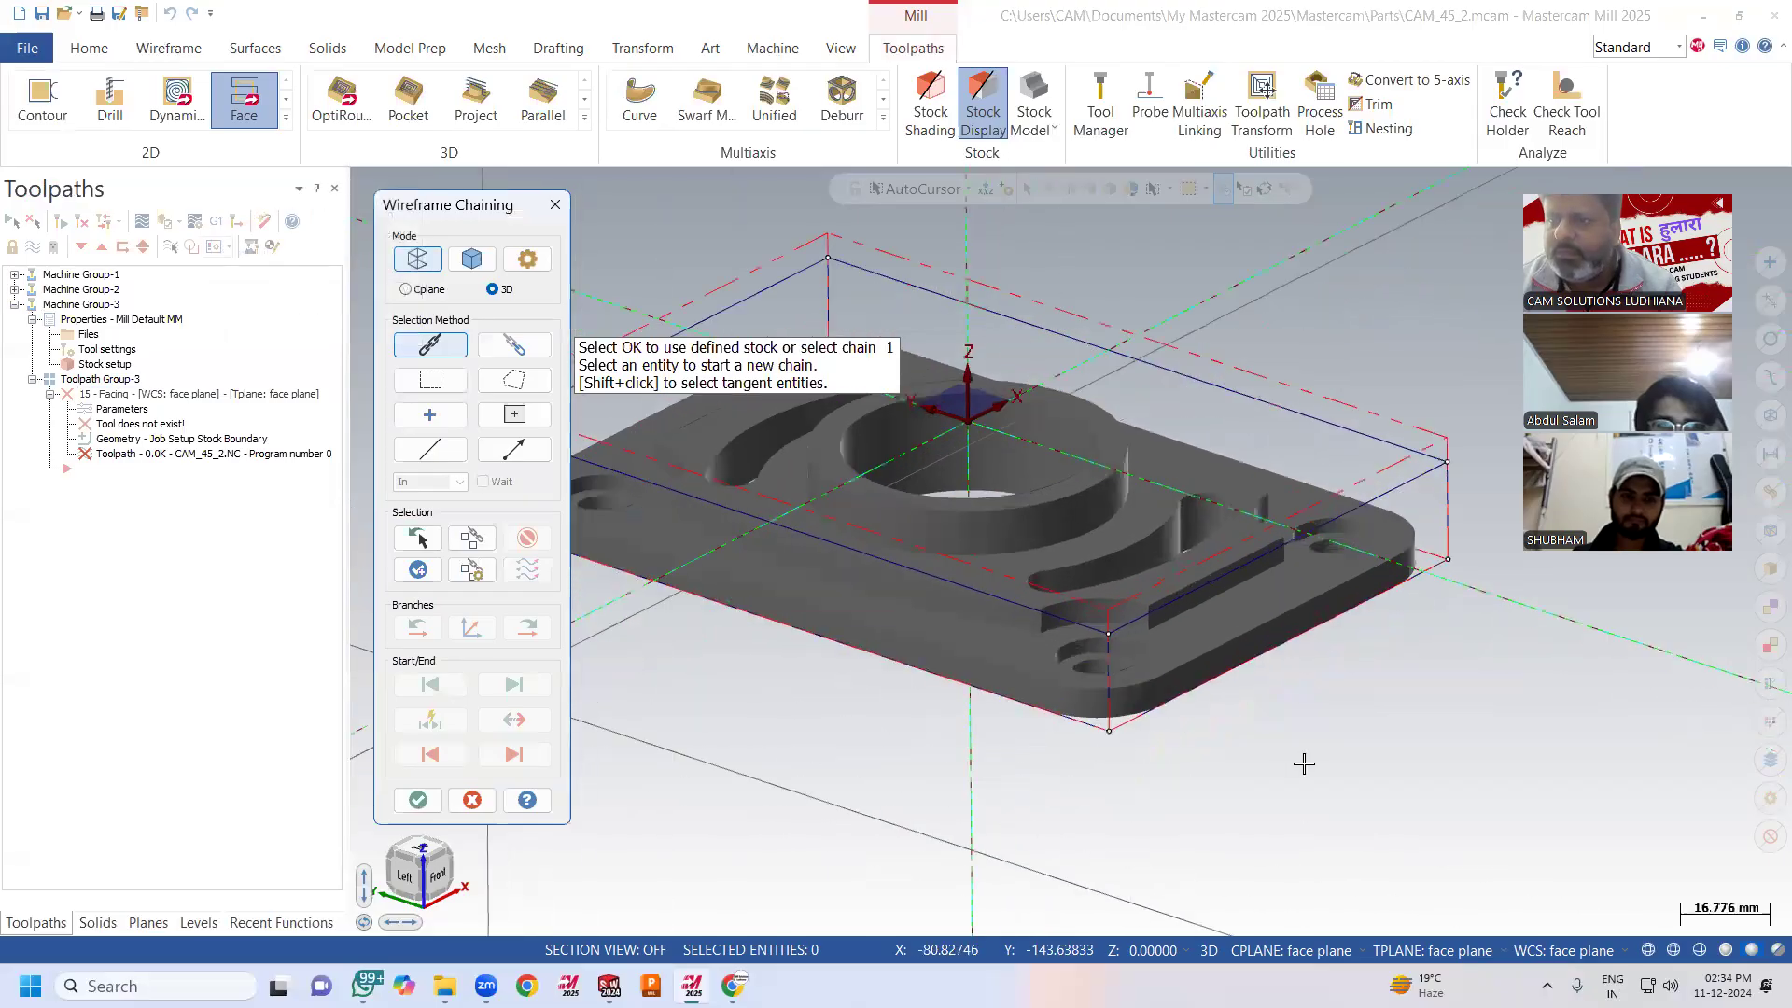
{"action": "scroll", "coordinate": [1248, 597], "scroll_direction": "up", "scroll_amount": 2}
{"action": "left_click", "coordinate": [971, 426]}
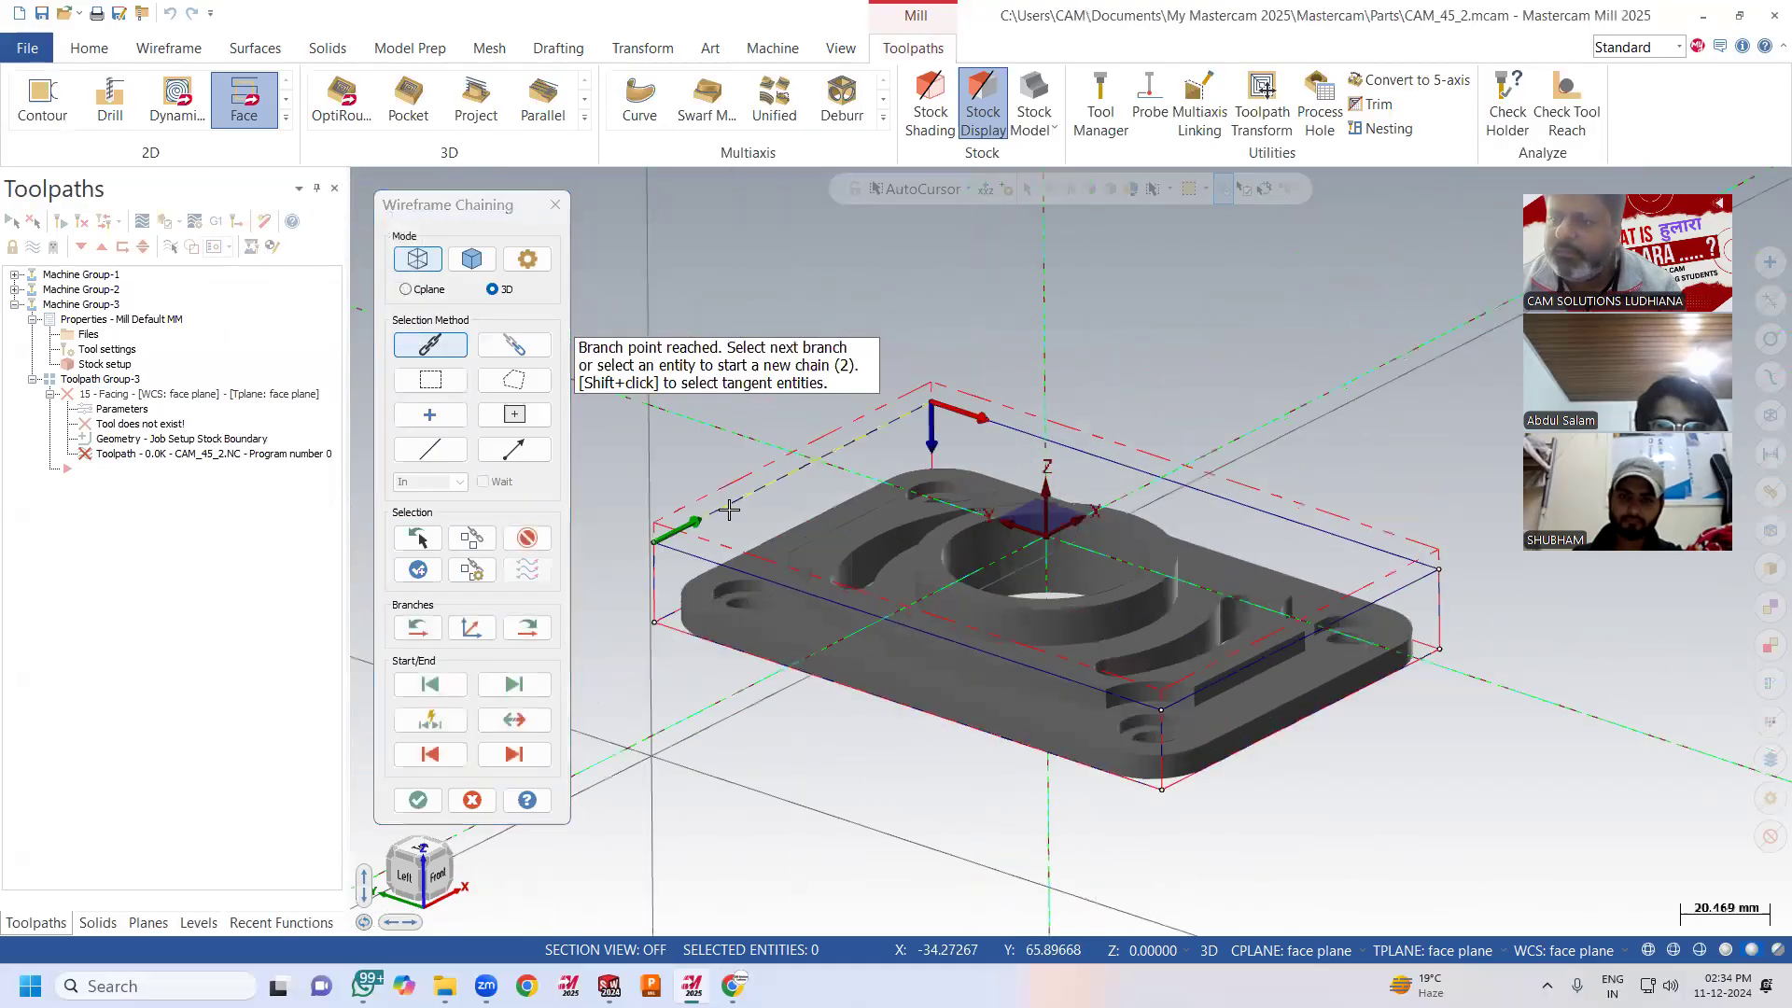
{"action": "left_click", "coordinate": [988, 414]}
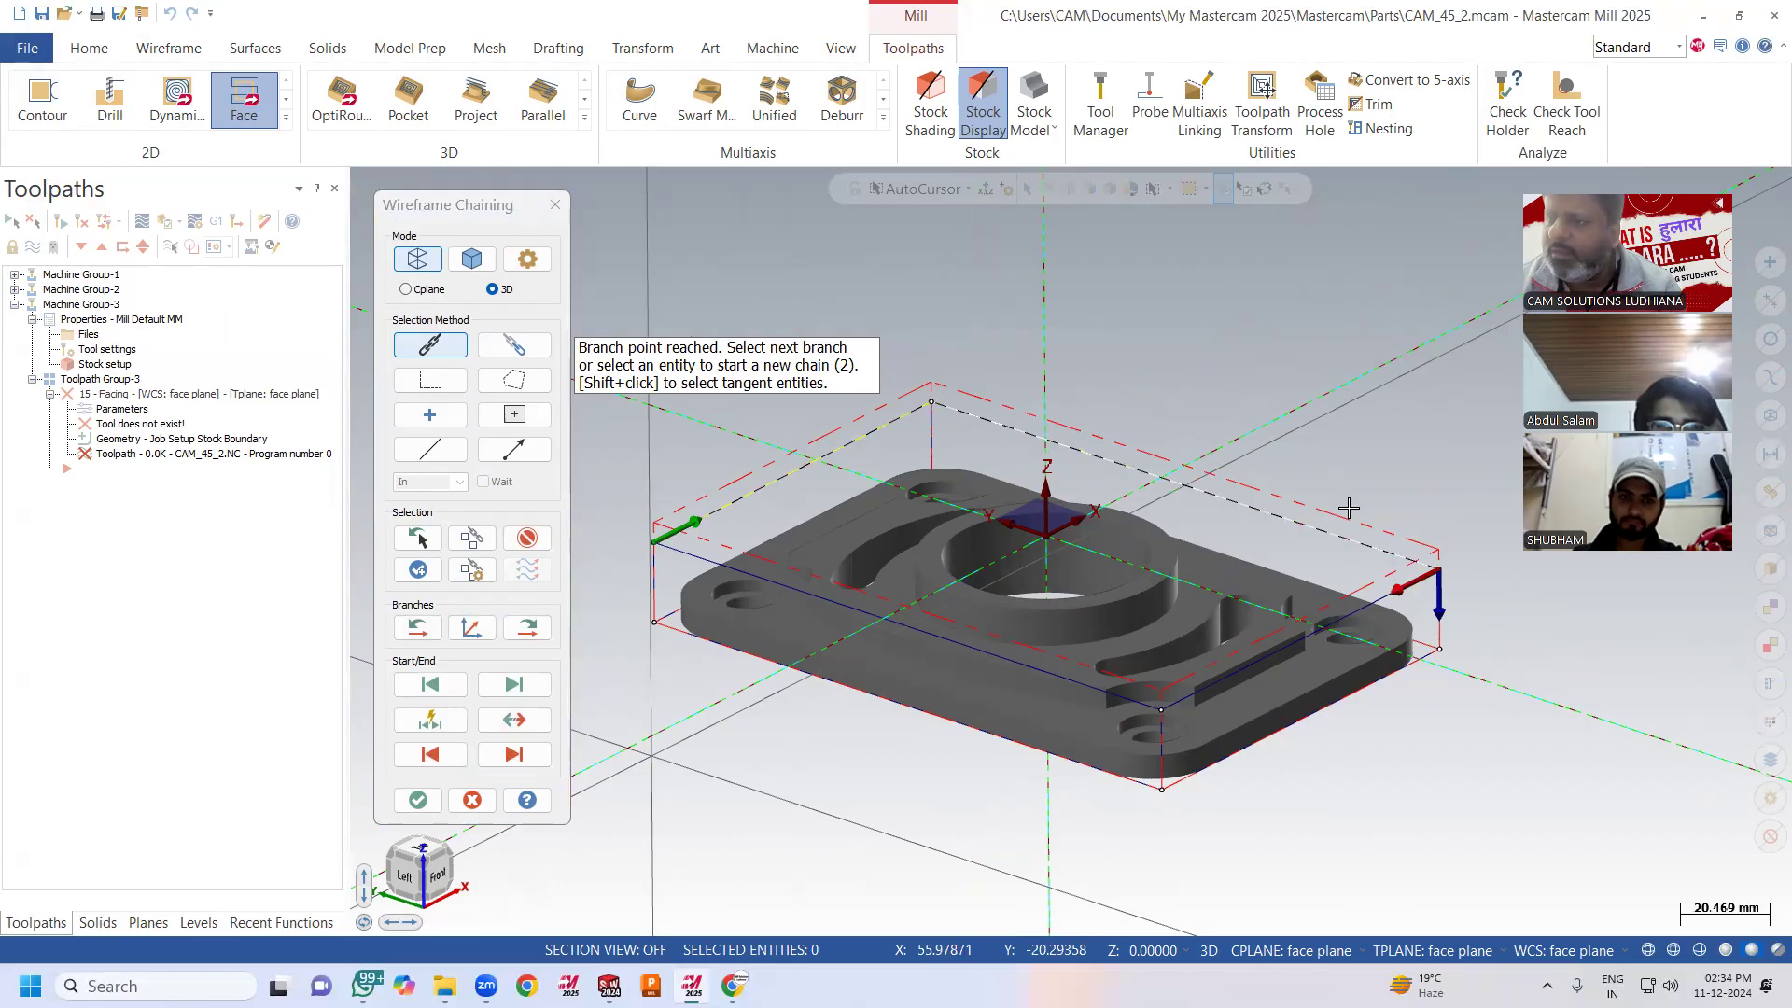
{"action": "left_click", "coordinate": [1373, 591]}
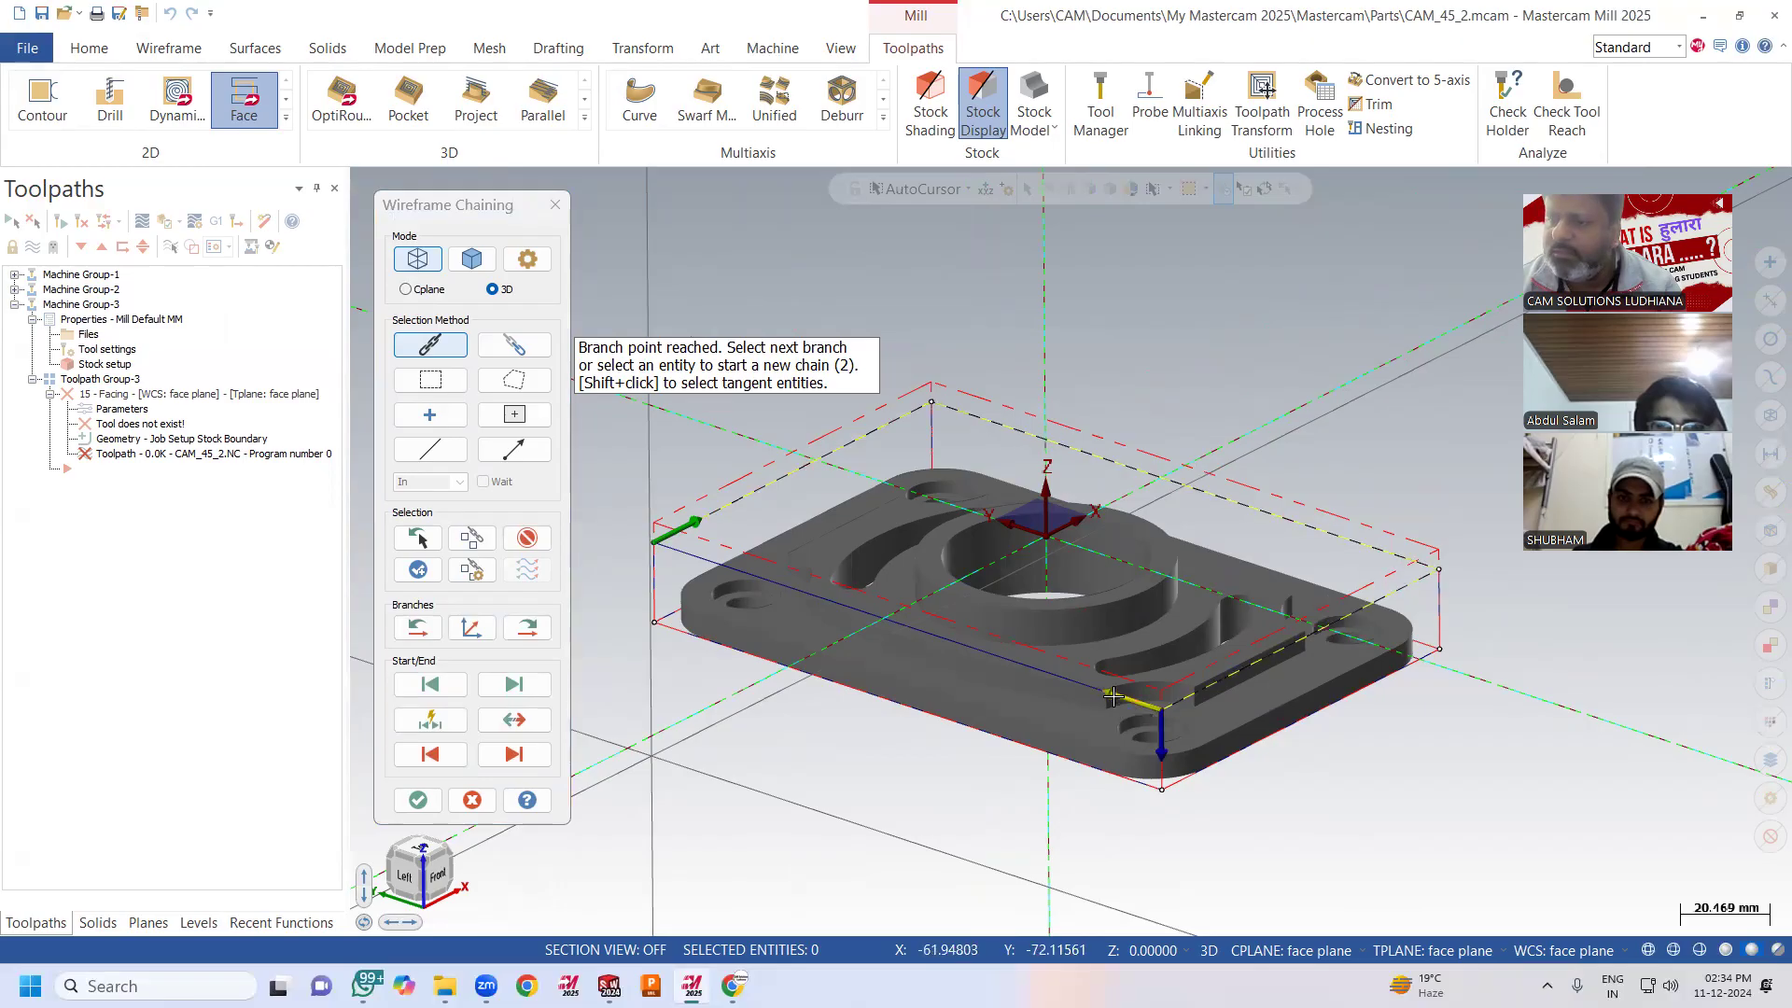
{"action": "left_click", "coordinate": [1073, 690]}
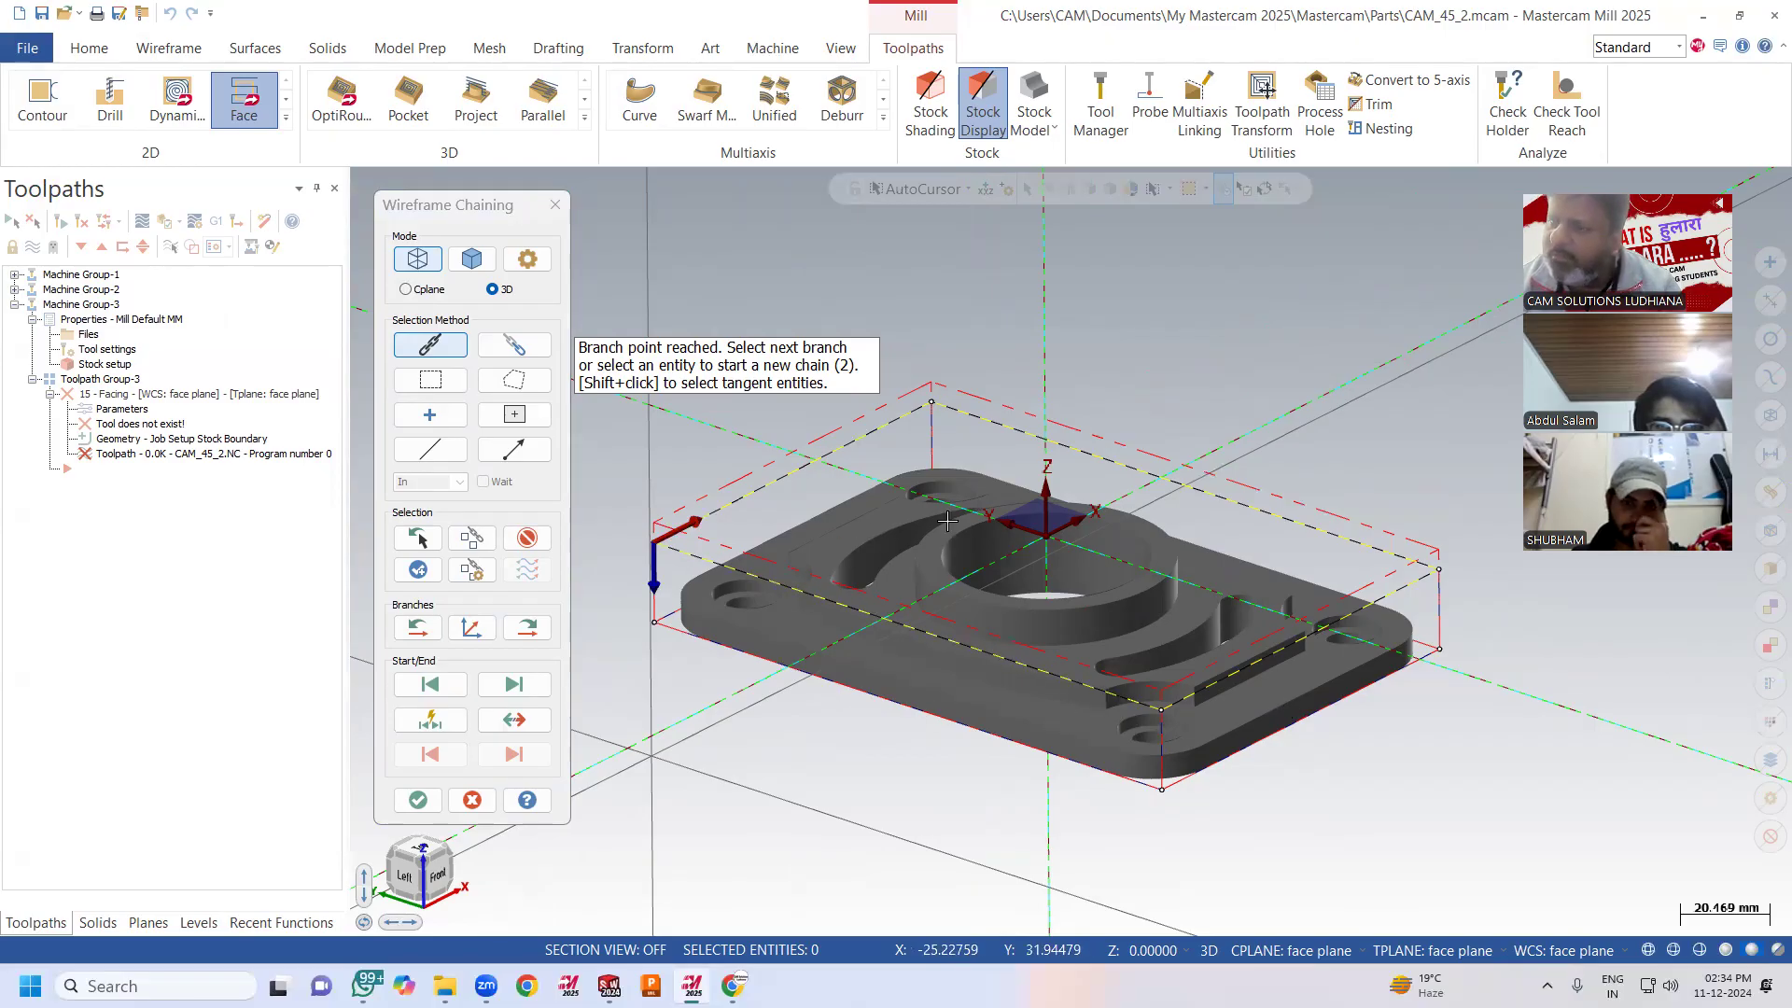
{"action": "left_click", "coordinate": [524, 568]}
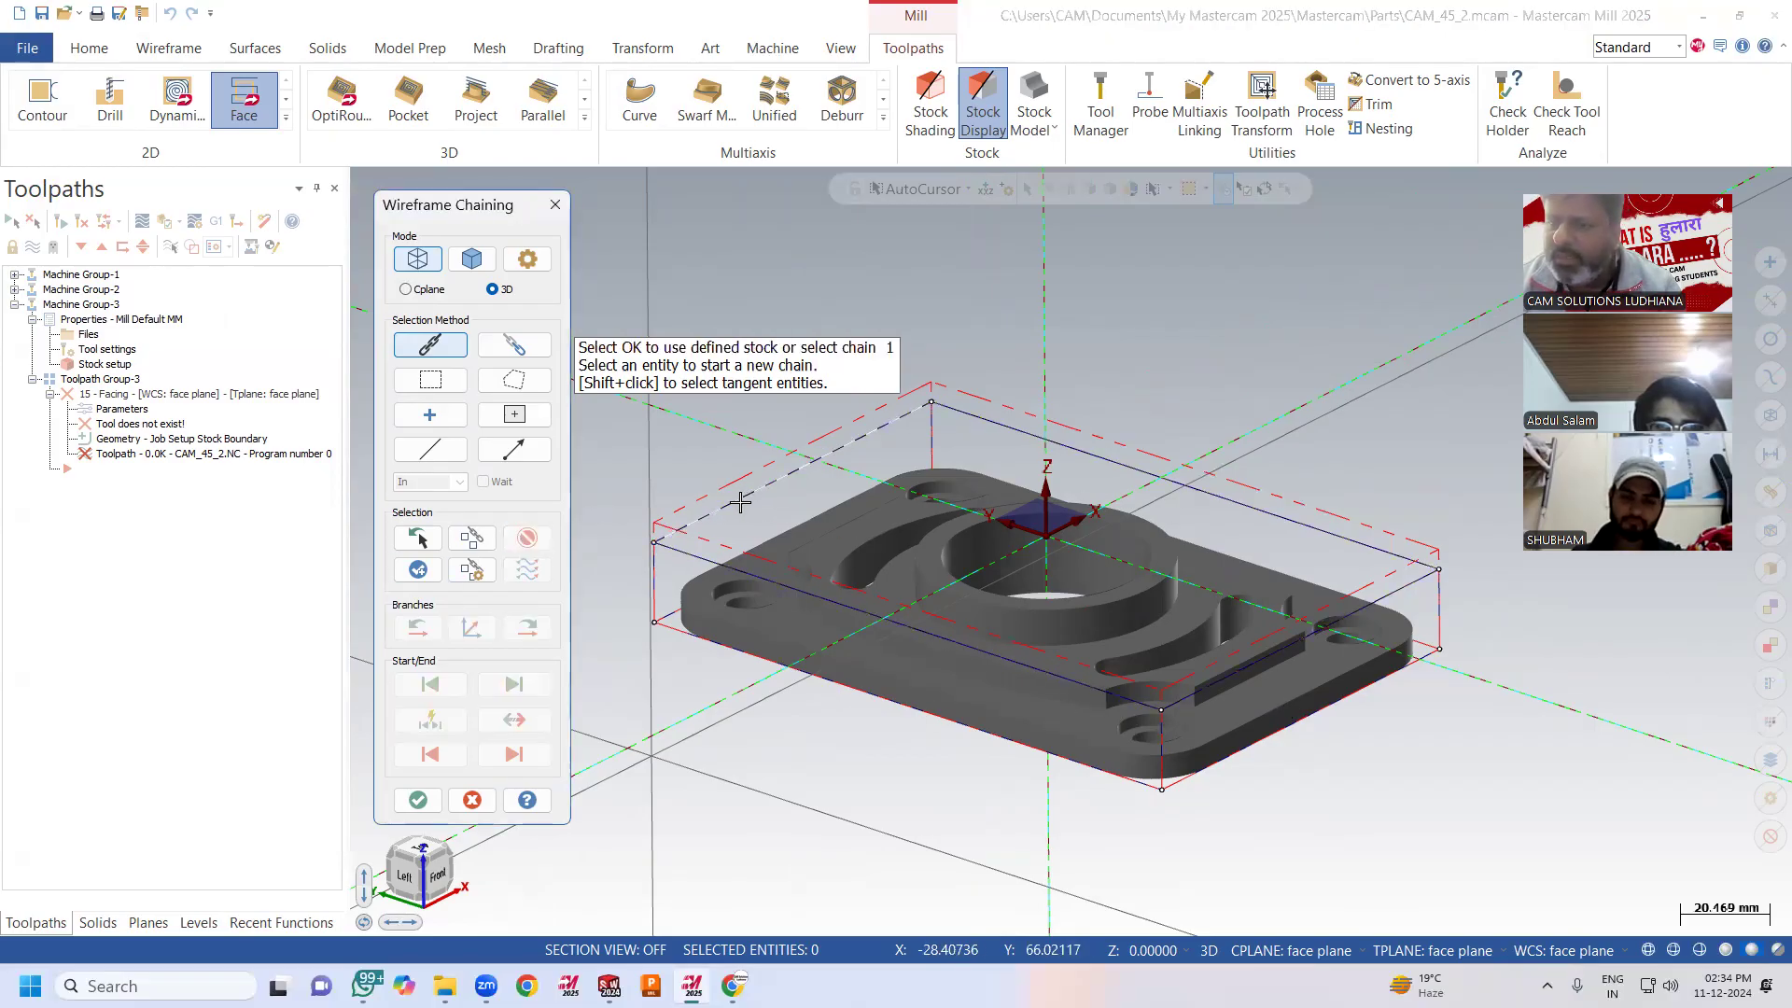
{"action": "left_click", "coordinate": [1269, 651]}
{"action": "left_click", "coordinate": [1269, 651]}
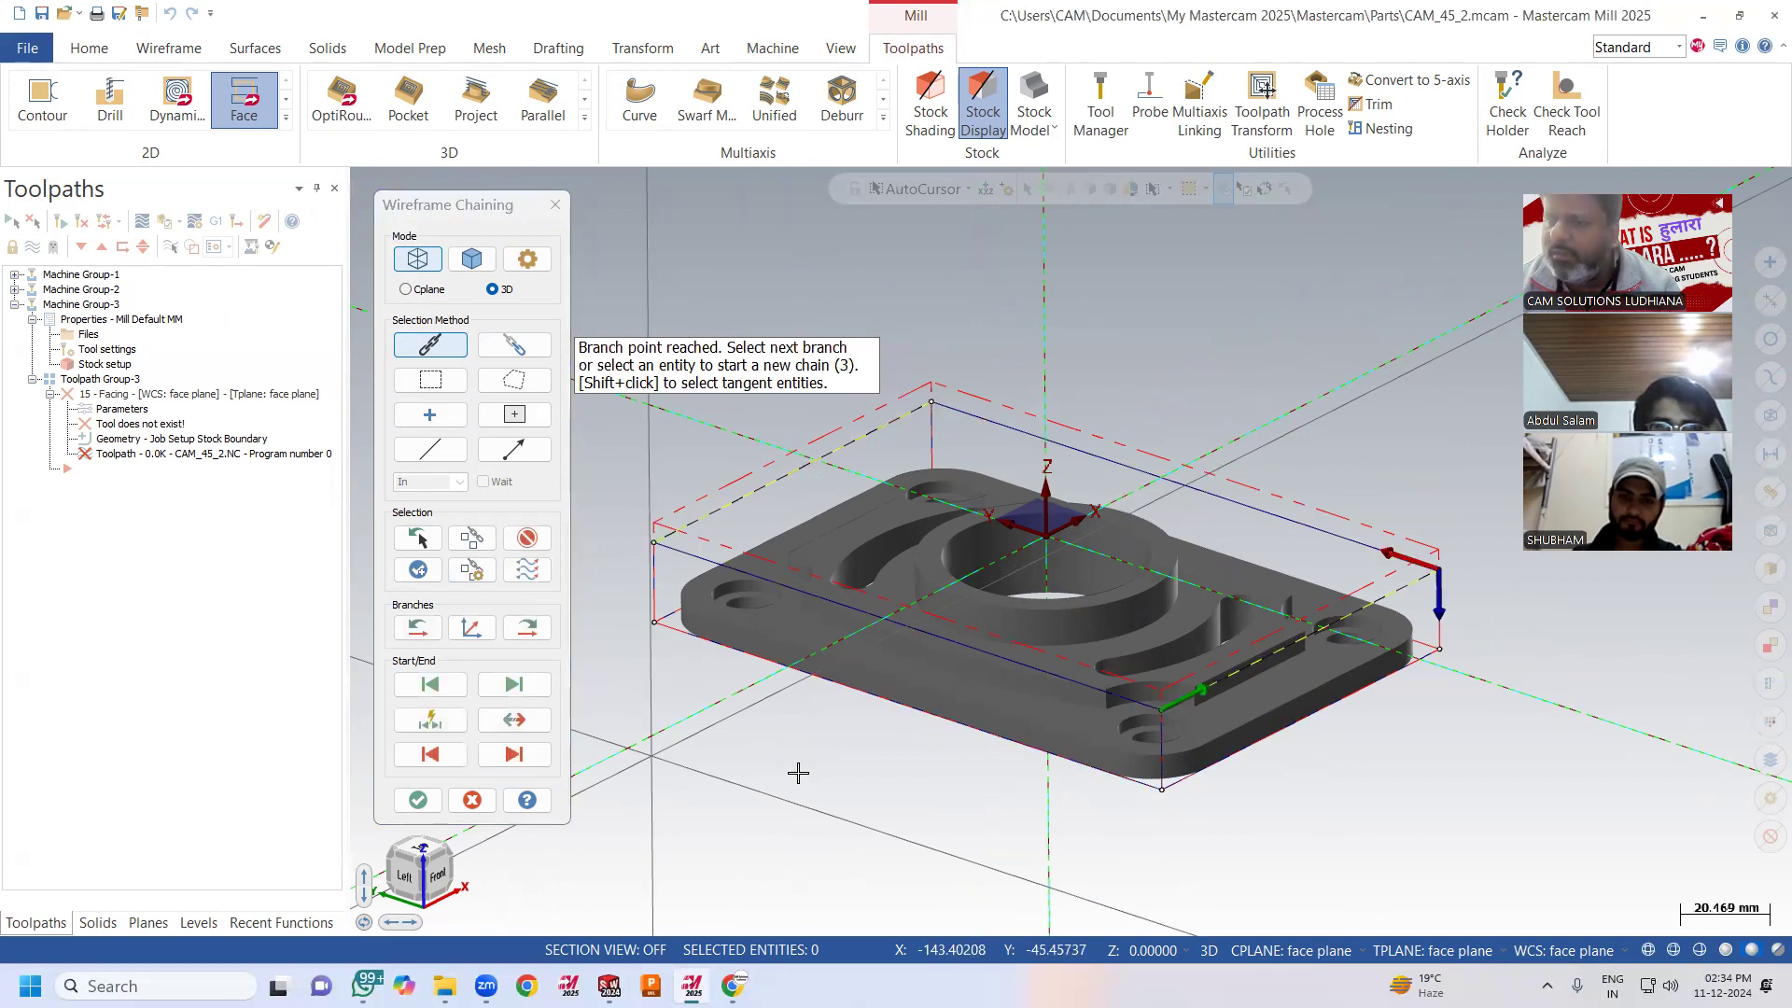
{"action": "left_click", "coordinate": [527, 540]}
Chain the four upper edges of the wireframe bounding box as the facing boundary and accept the chain.
{"action": "left_click", "coordinate": [746, 495]}
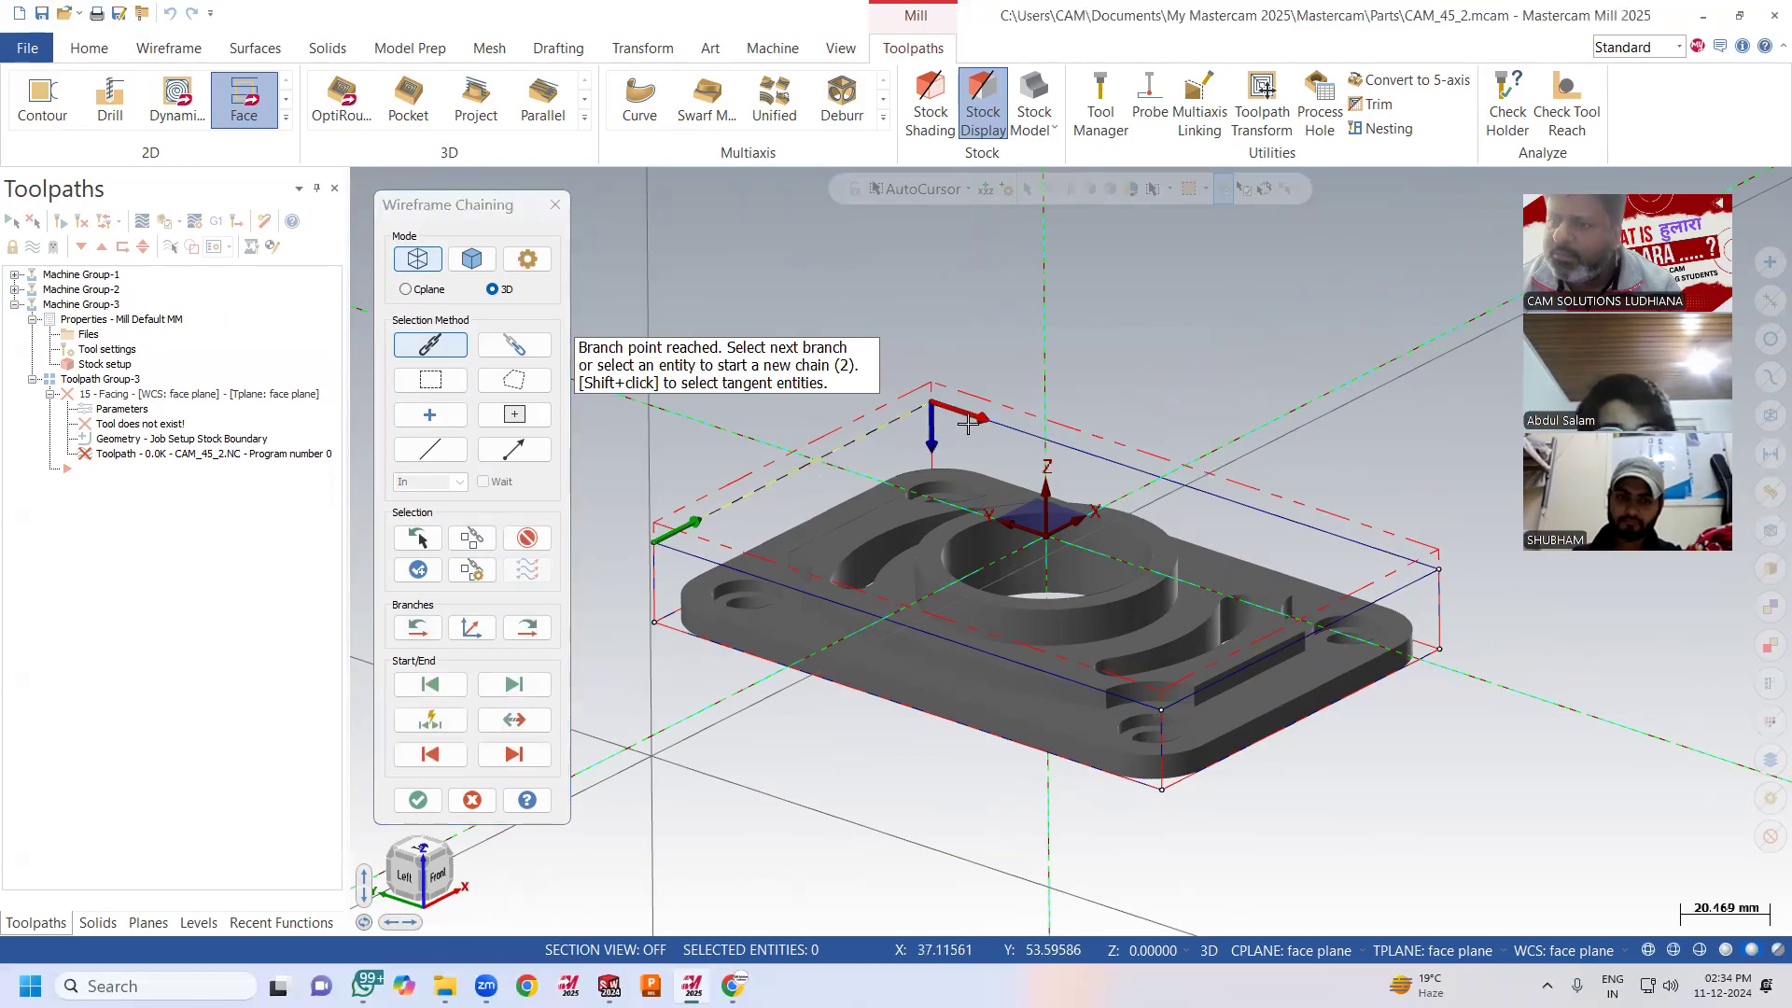
{"action": "left_click", "coordinate": [514, 756]}
{"action": "left_click", "coordinate": [514, 756]}
{"action": "left_click", "coordinate": [513, 758]}
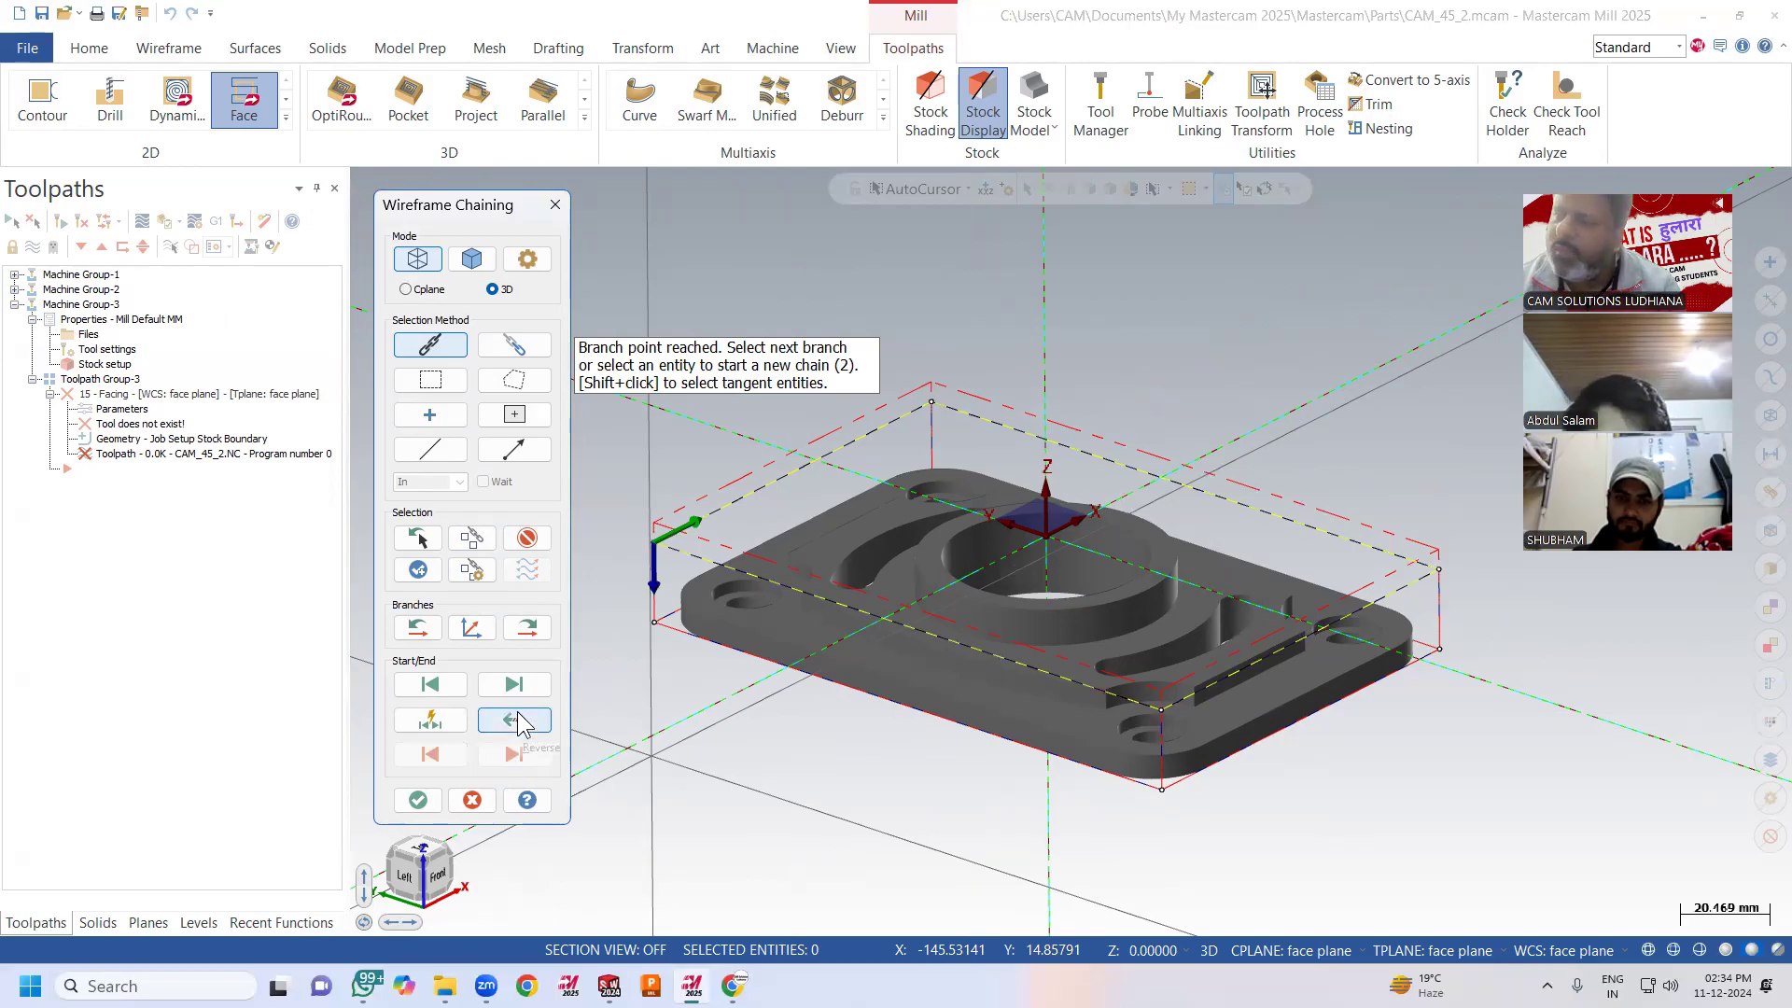
{"action": "left_click", "coordinate": [417, 799]}
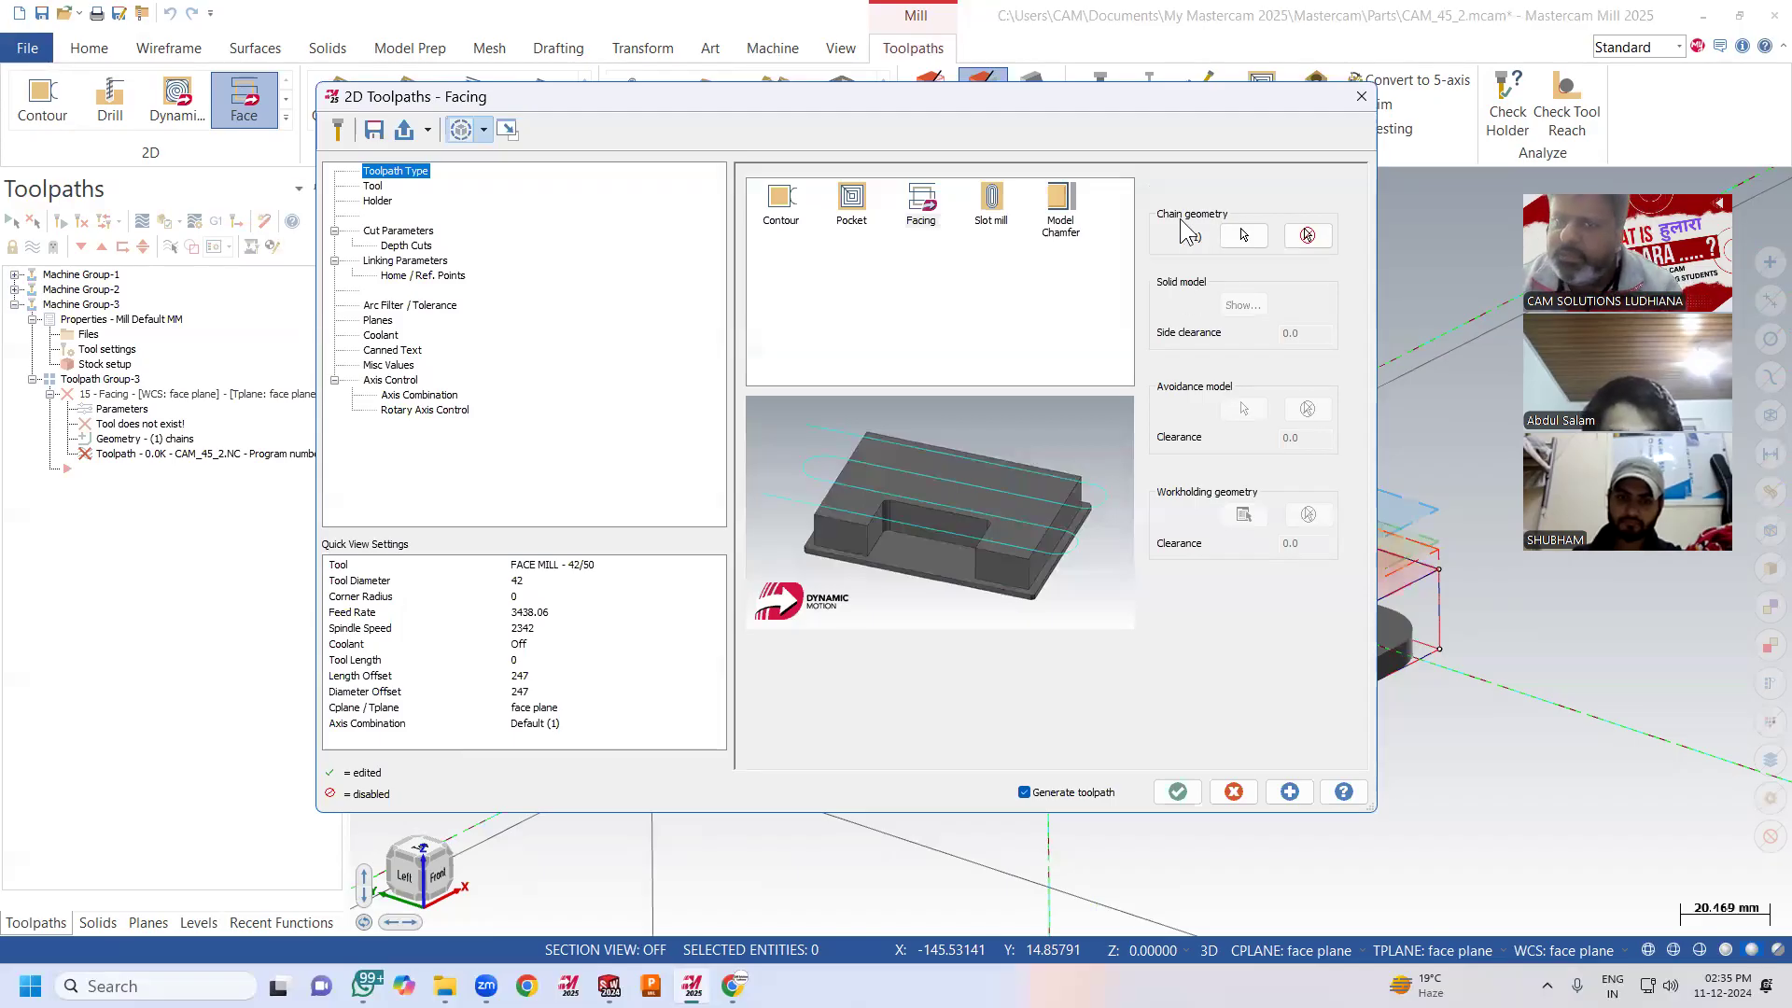
Assign the 42 mm FACE MILL - 42/50 from the Mill_mm tool library to the facing toolpath.
{"action": "left_click", "coordinate": [369, 185]}
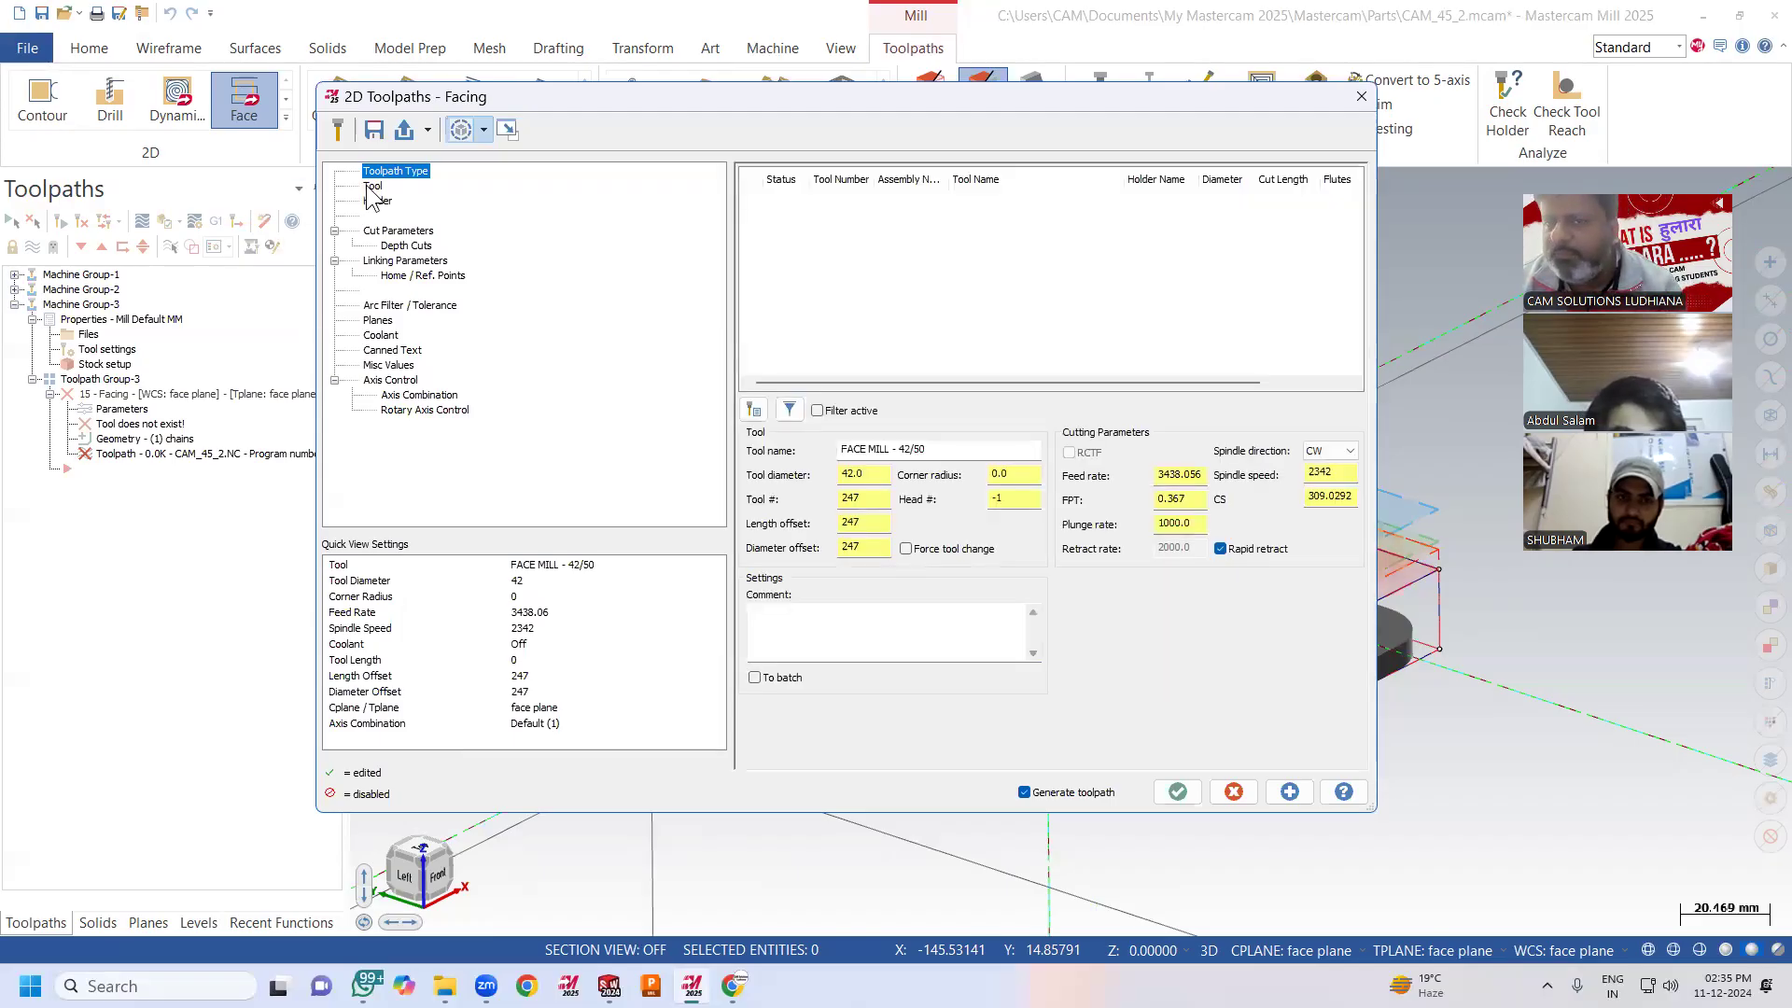
{"action": "left_click", "coordinate": [755, 410]}
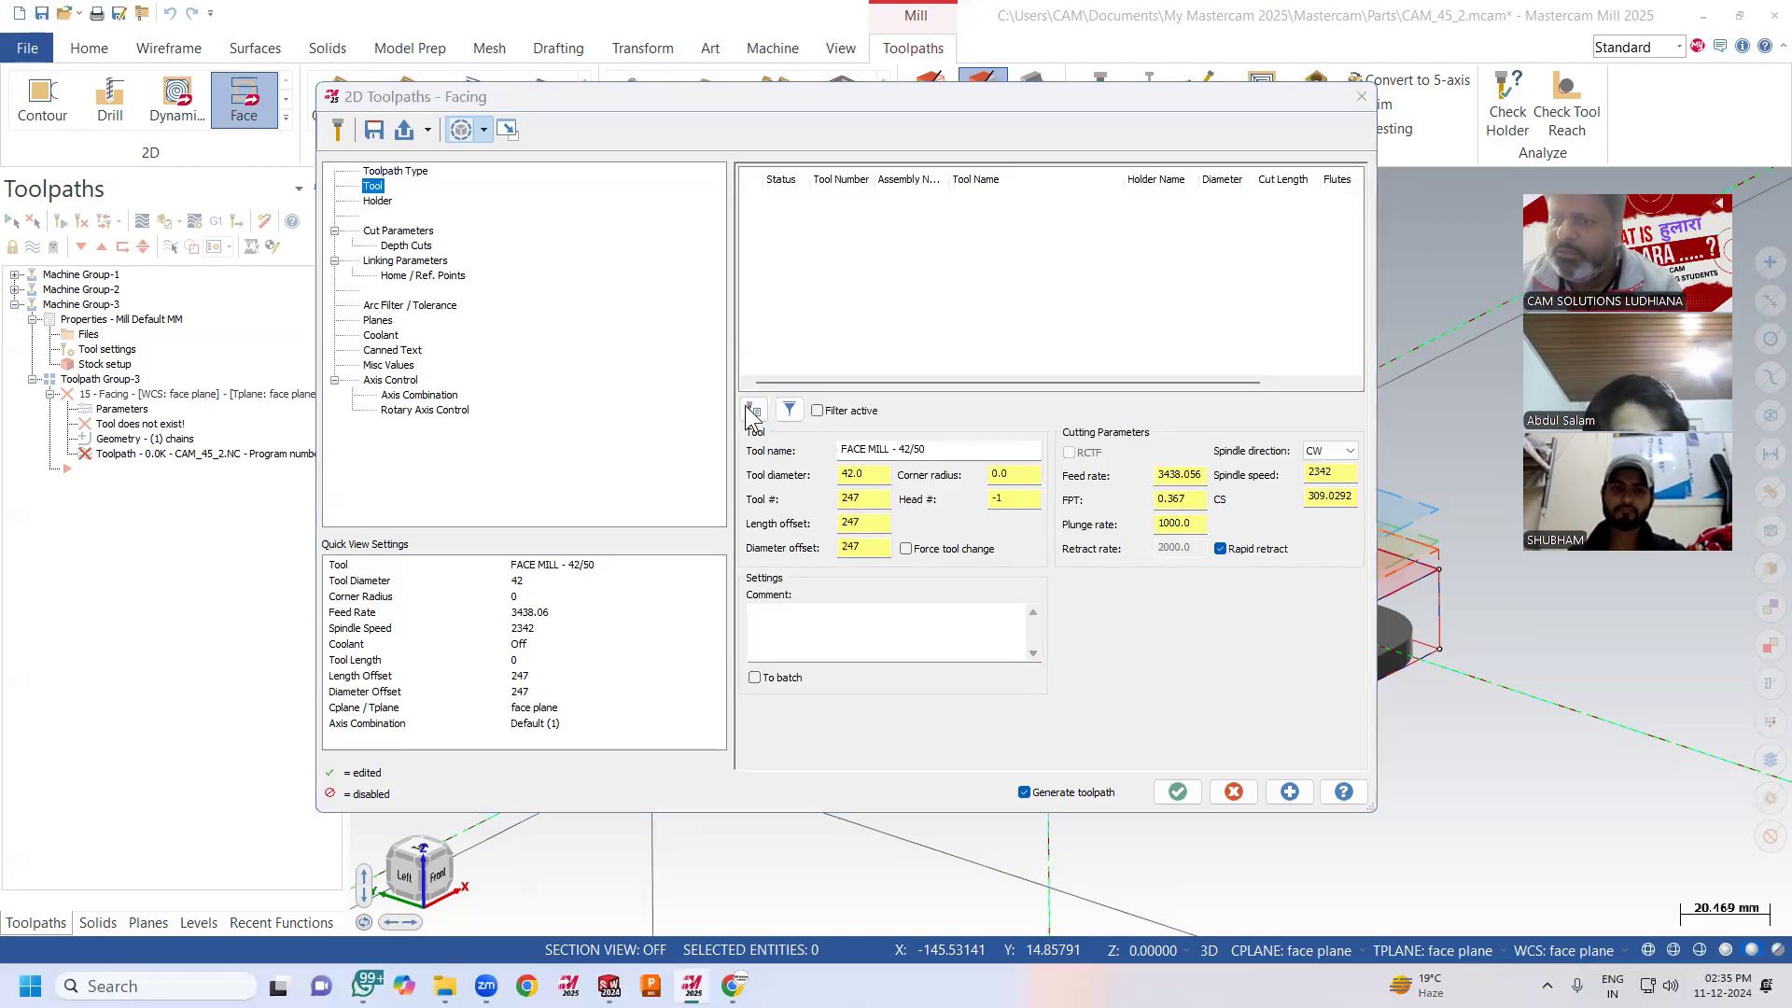
{"action": "left_click", "coordinate": [534, 337]}
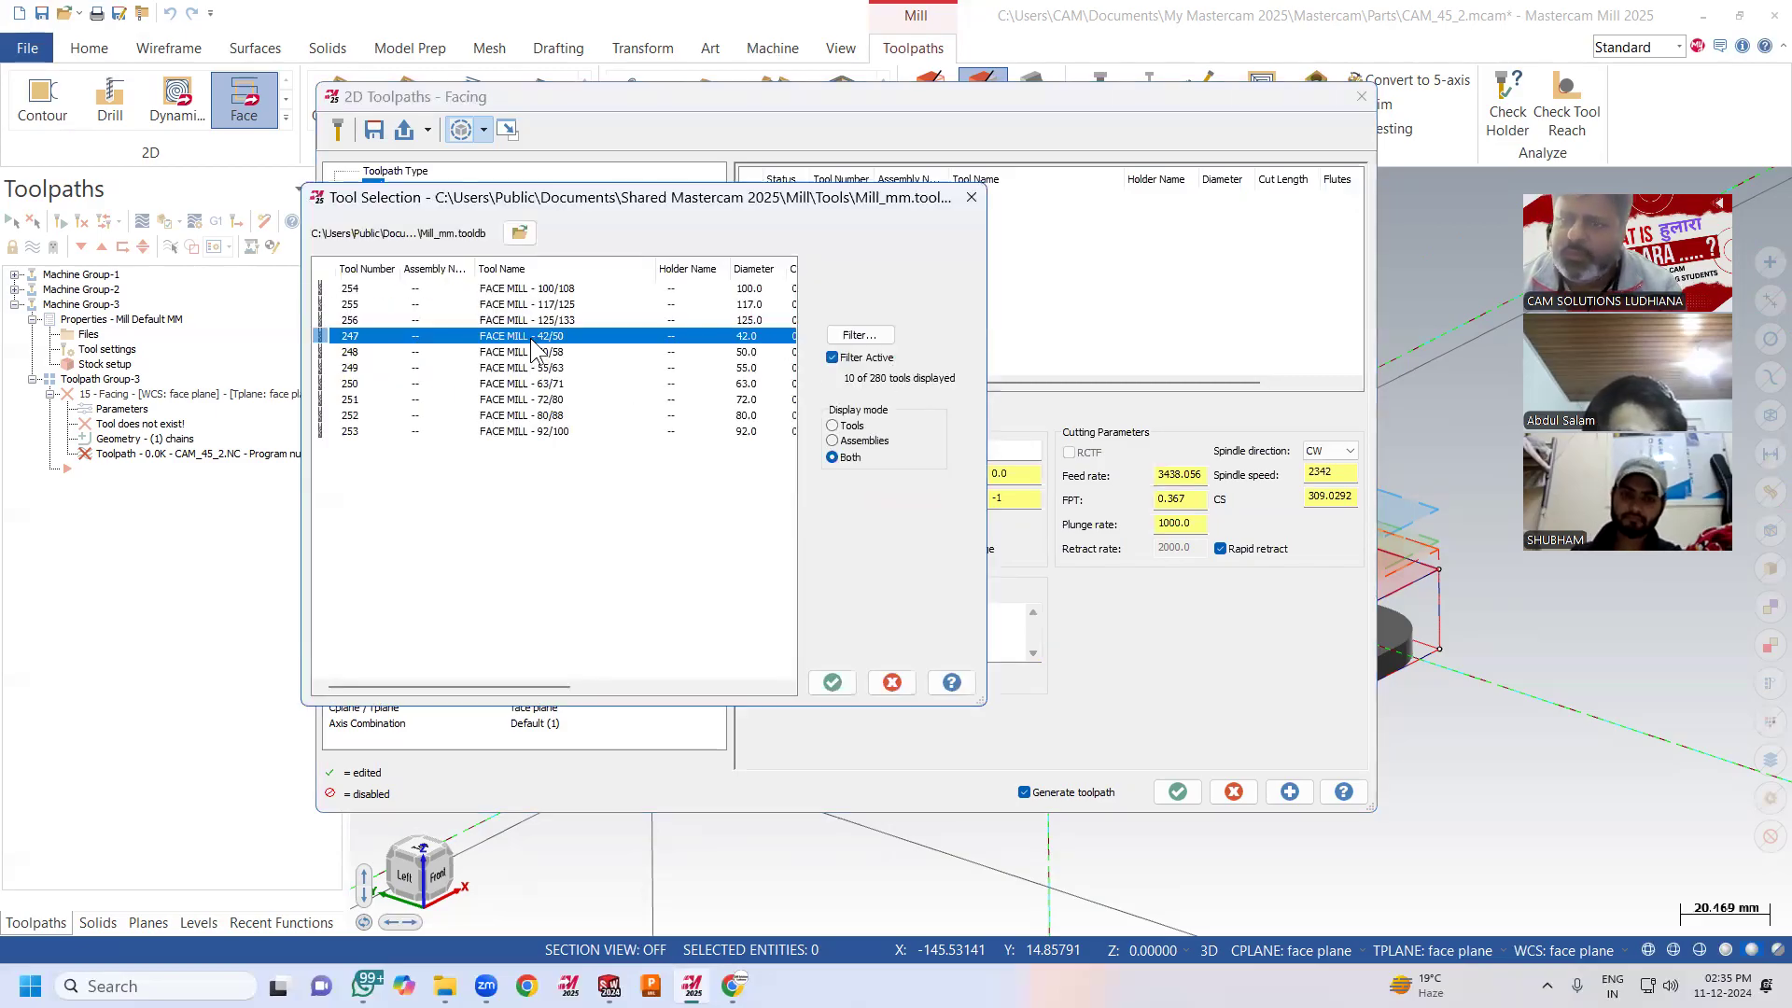
{"action": "left_click", "coordinate": [830, 683]}
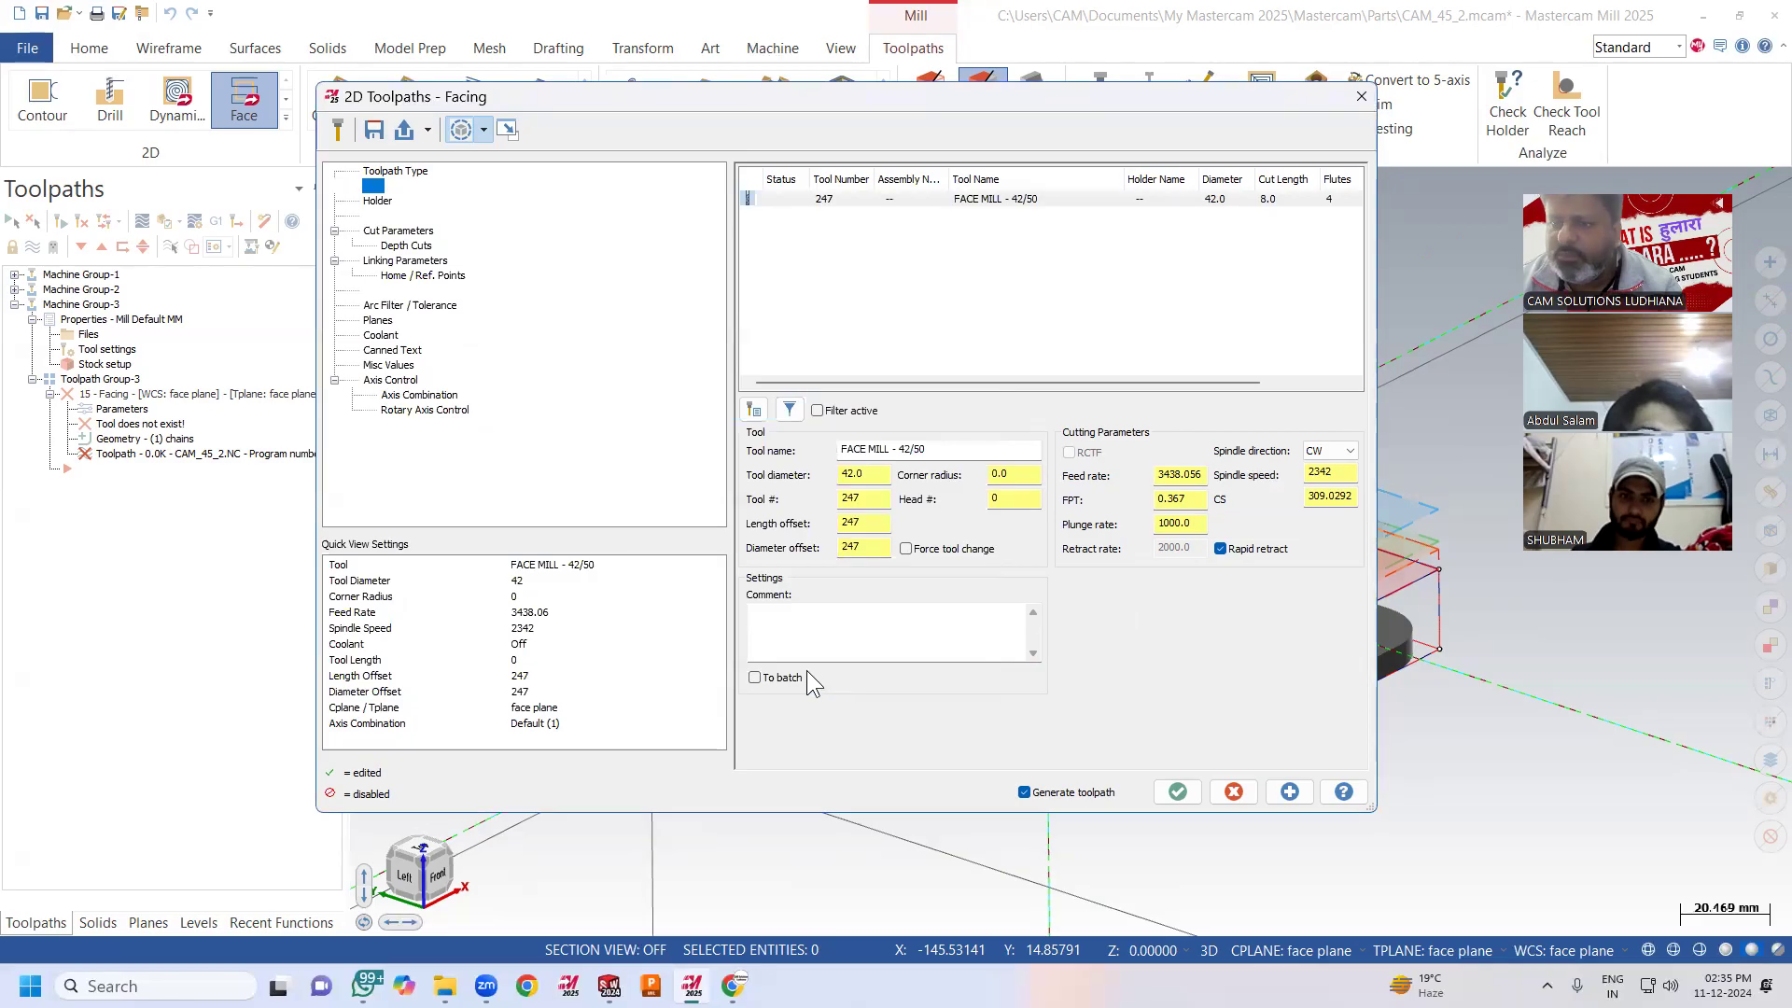
Use depth cuts with a maximum rough step of 1.0 and an absolute facing depth of -5.0, and generate the toolpath.
{"action": "left_click", "coordinate": [394, 235]}
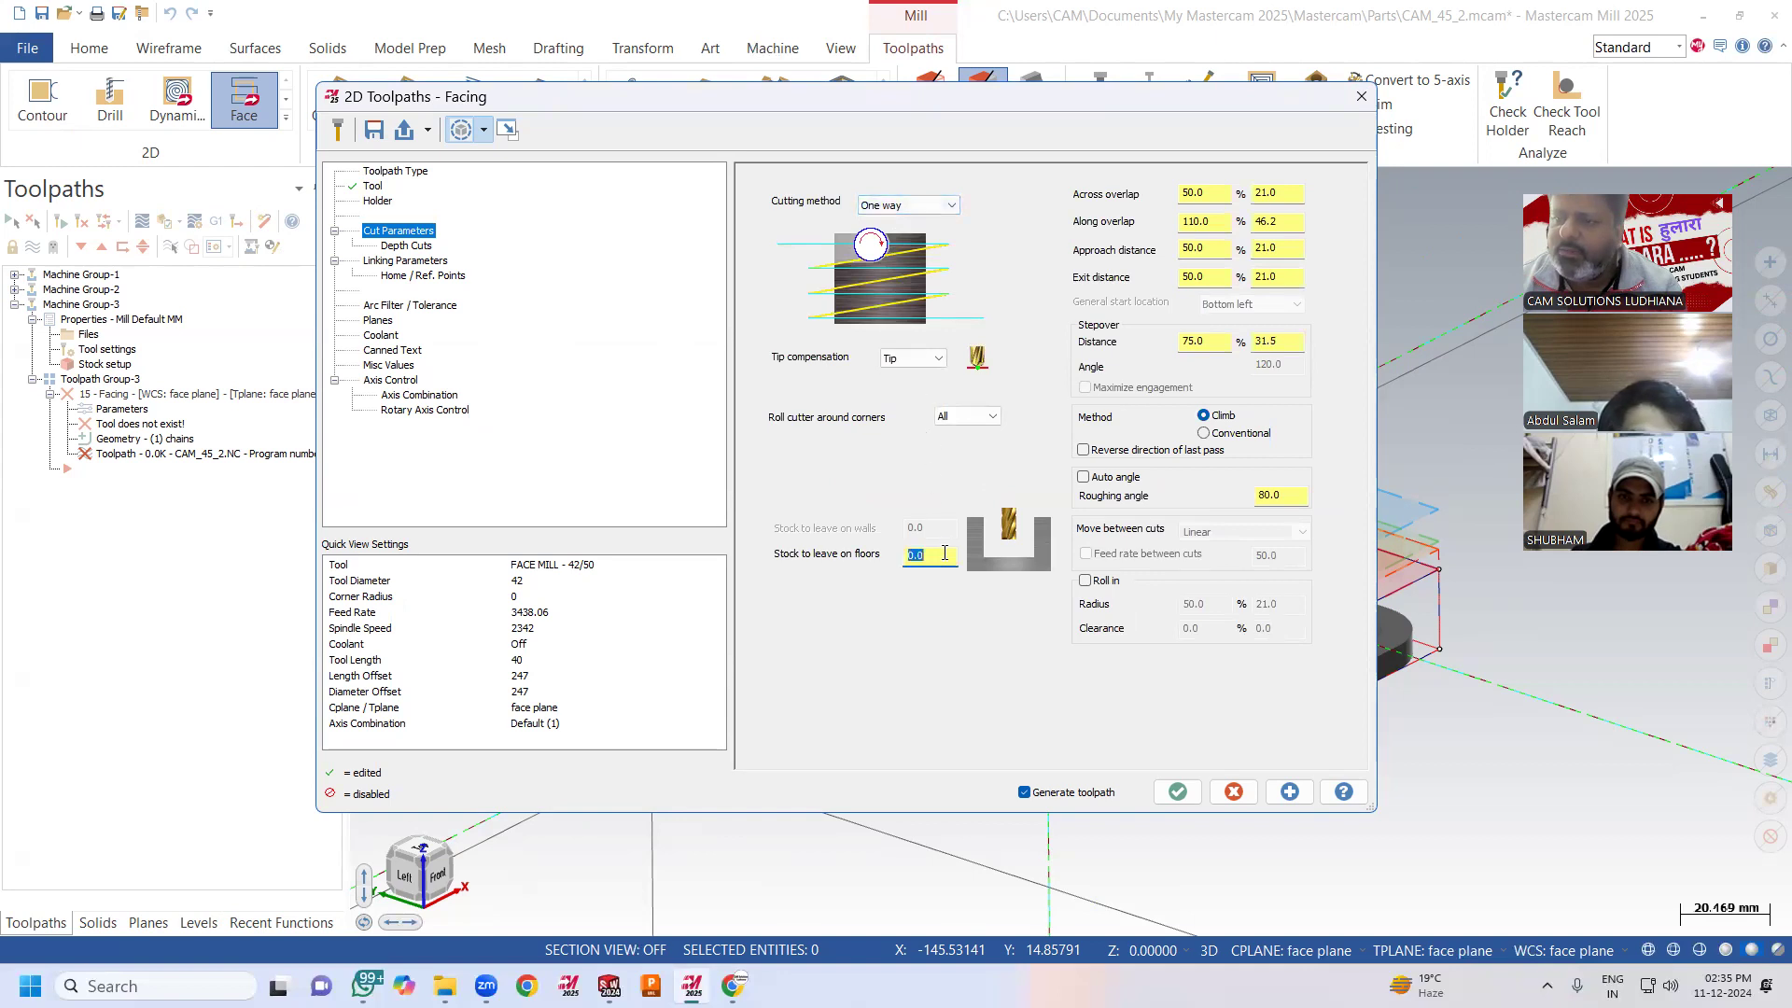
{"action": "left_click", "coordinate": [404, 246]}
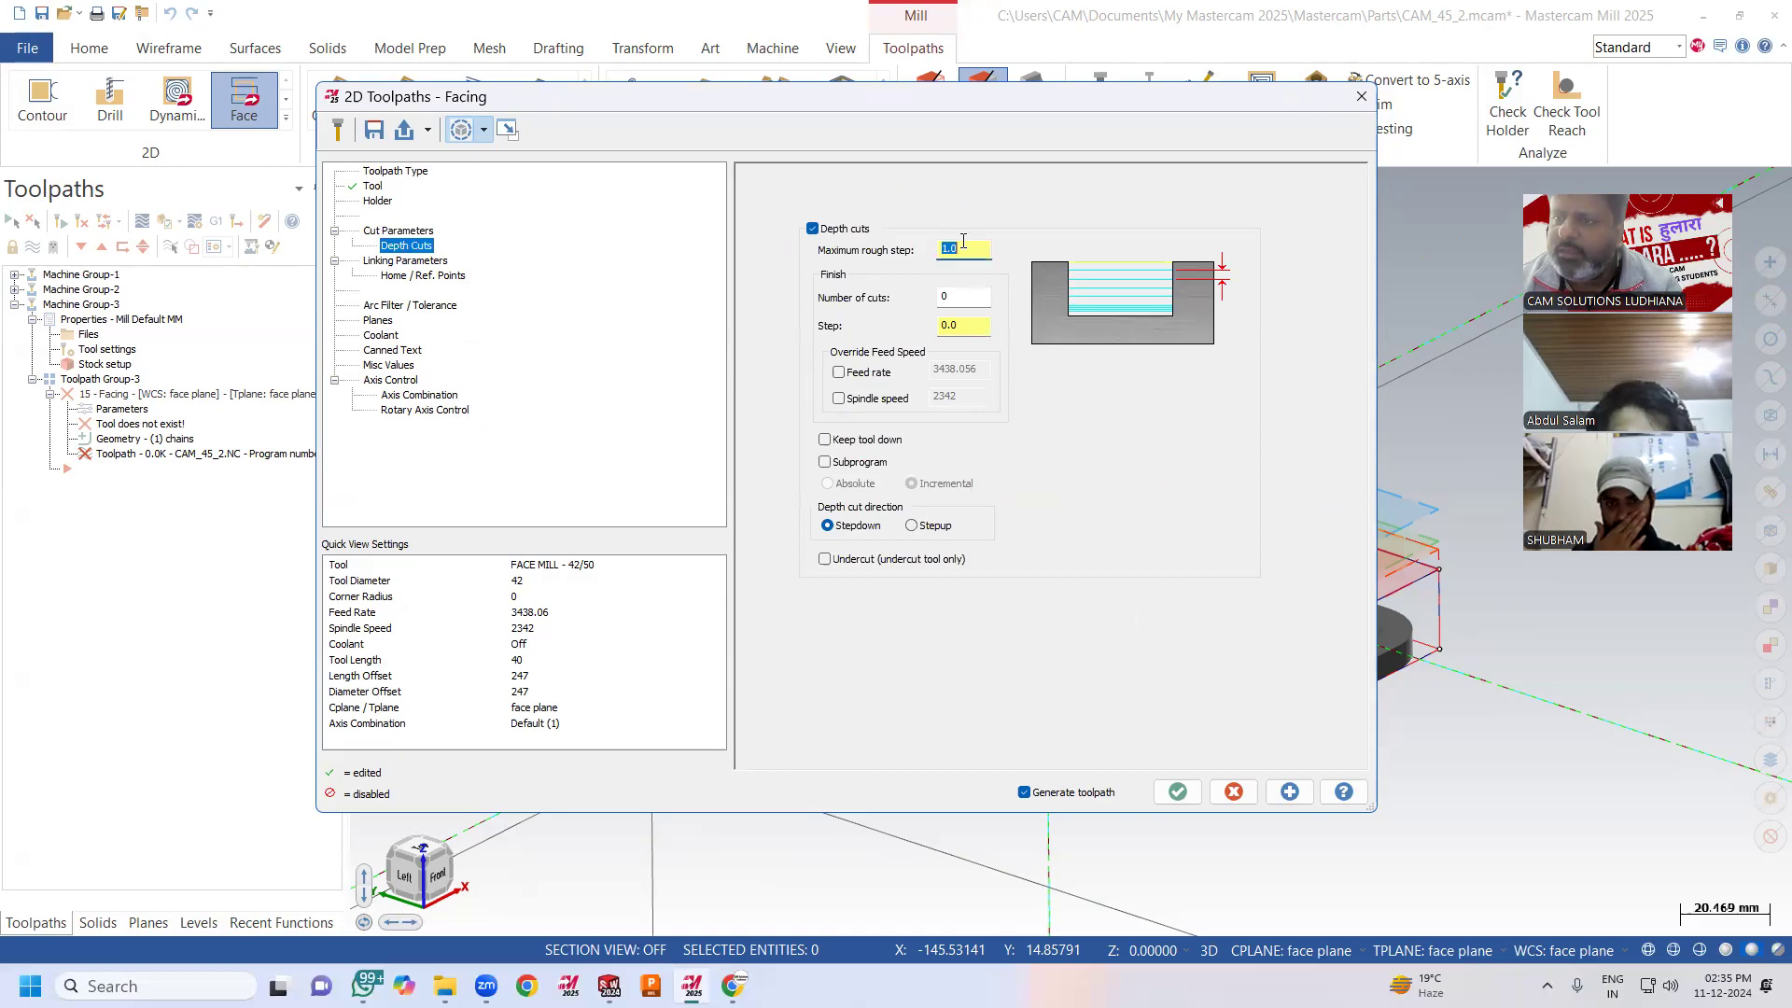
{"action": "left_click", "coordinate": [422, 262]}
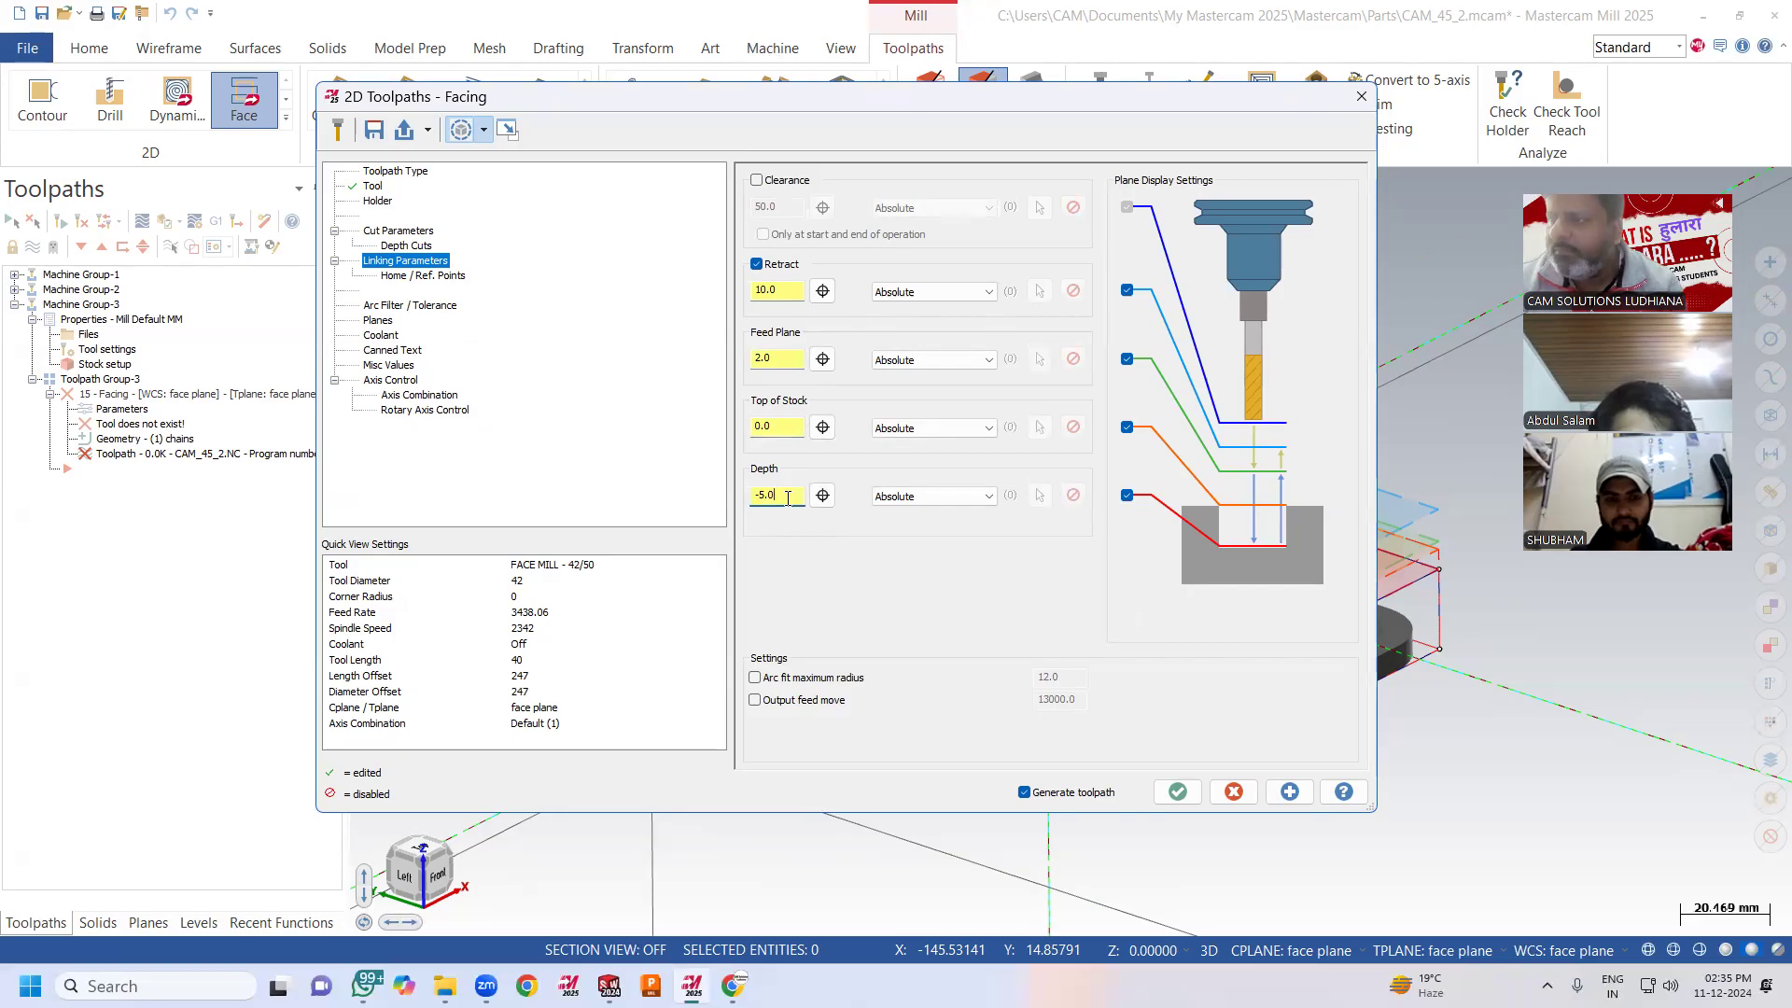
{"action": "left_click", "coordinate": [1178, 793]}
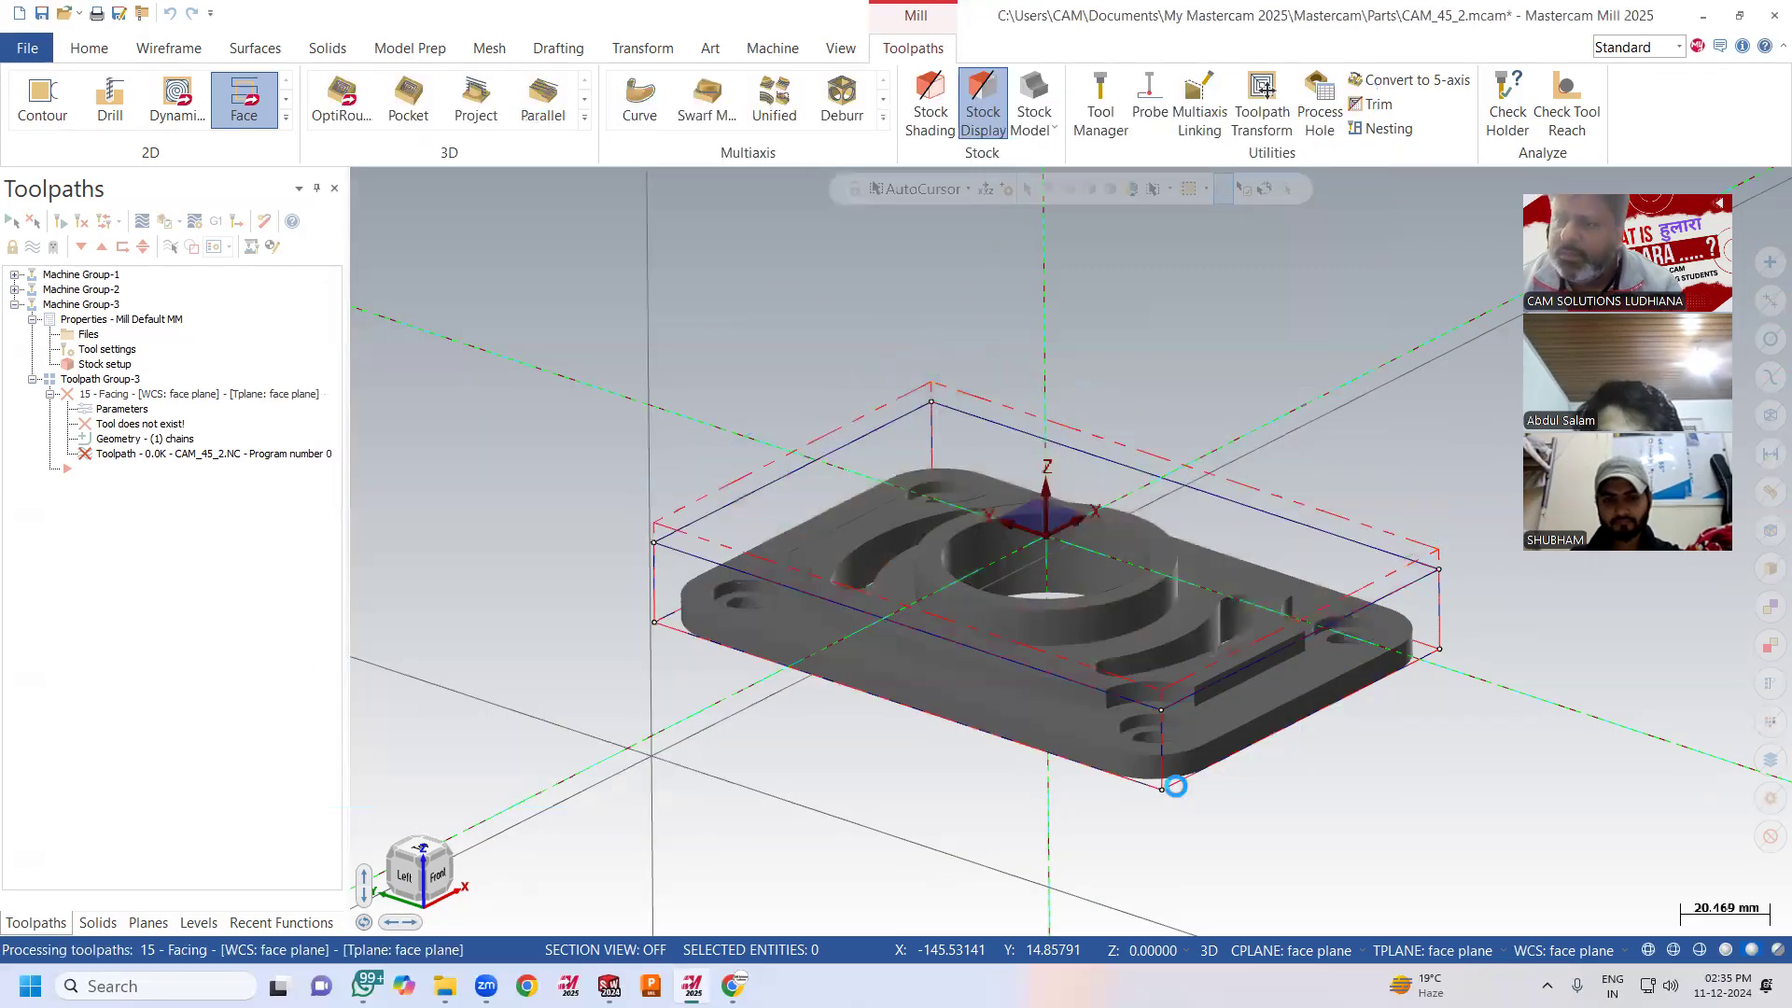
Enable the automatic roughing angle in the facing toolpath's cut parameters and regenerate the passes.
{"action": "right_click", "coordinate": [608, 471]}
{"action": "left_click", "coordinate": [632, 571]}
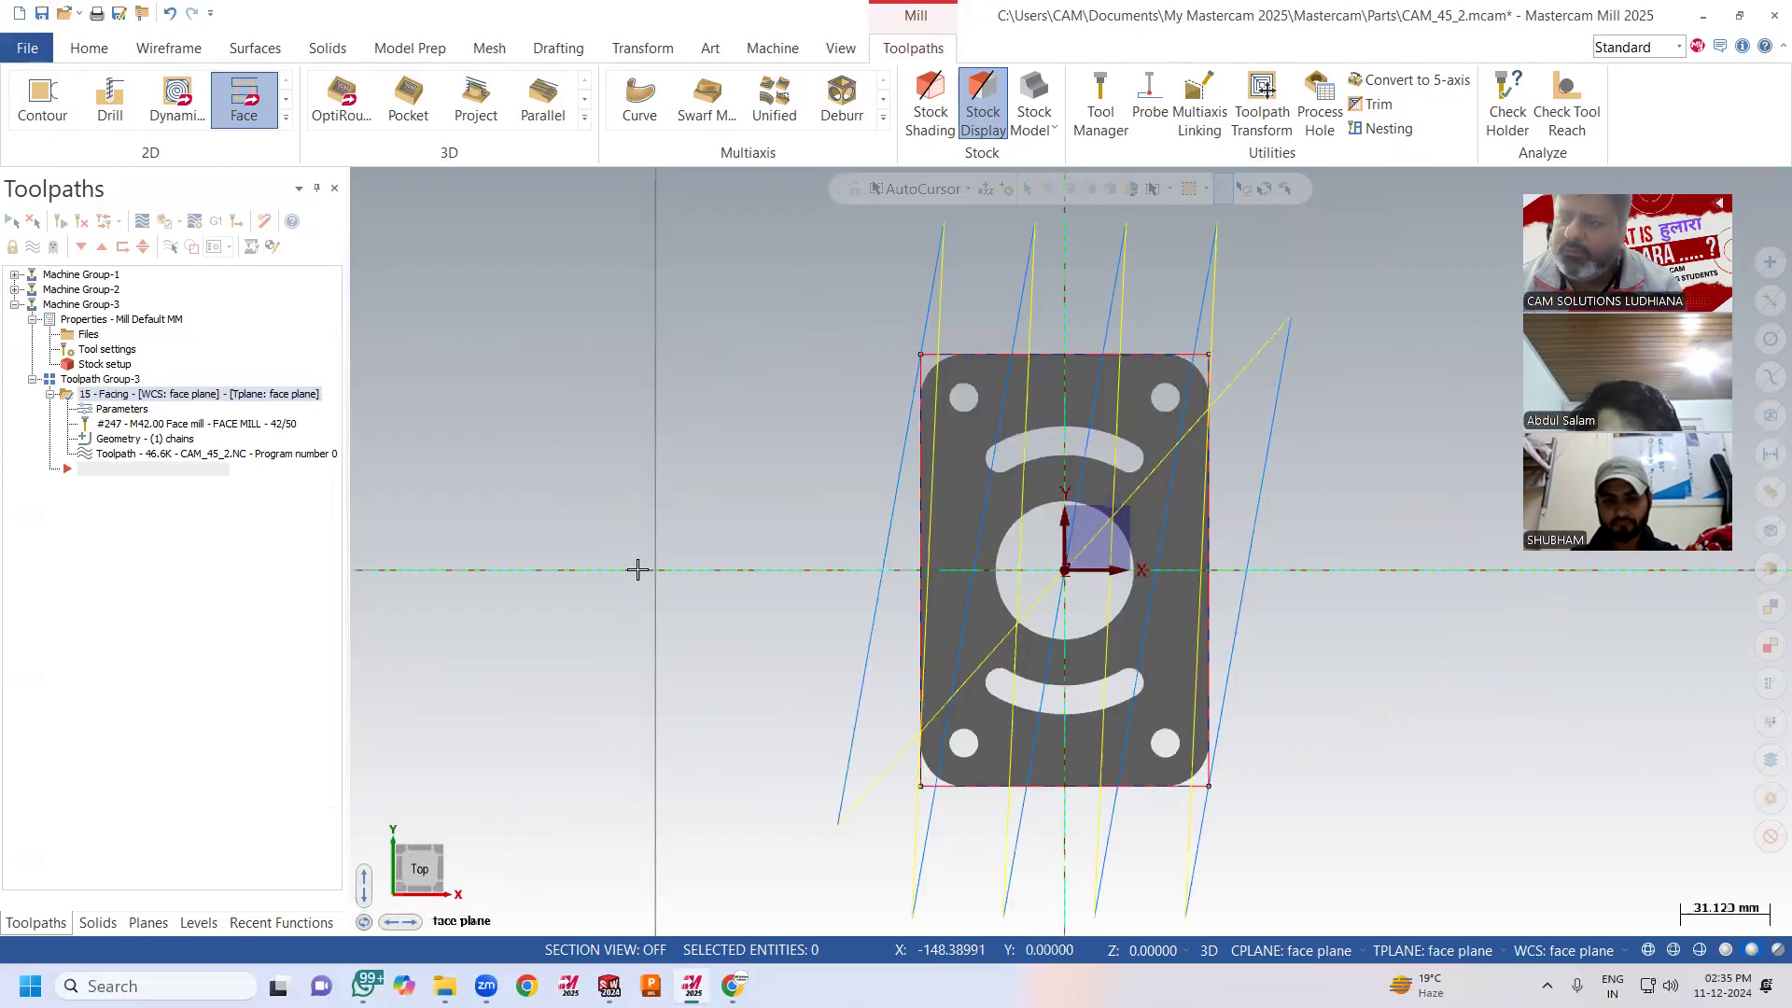
{"action": "right_click", "coordinate": [647, 509]}
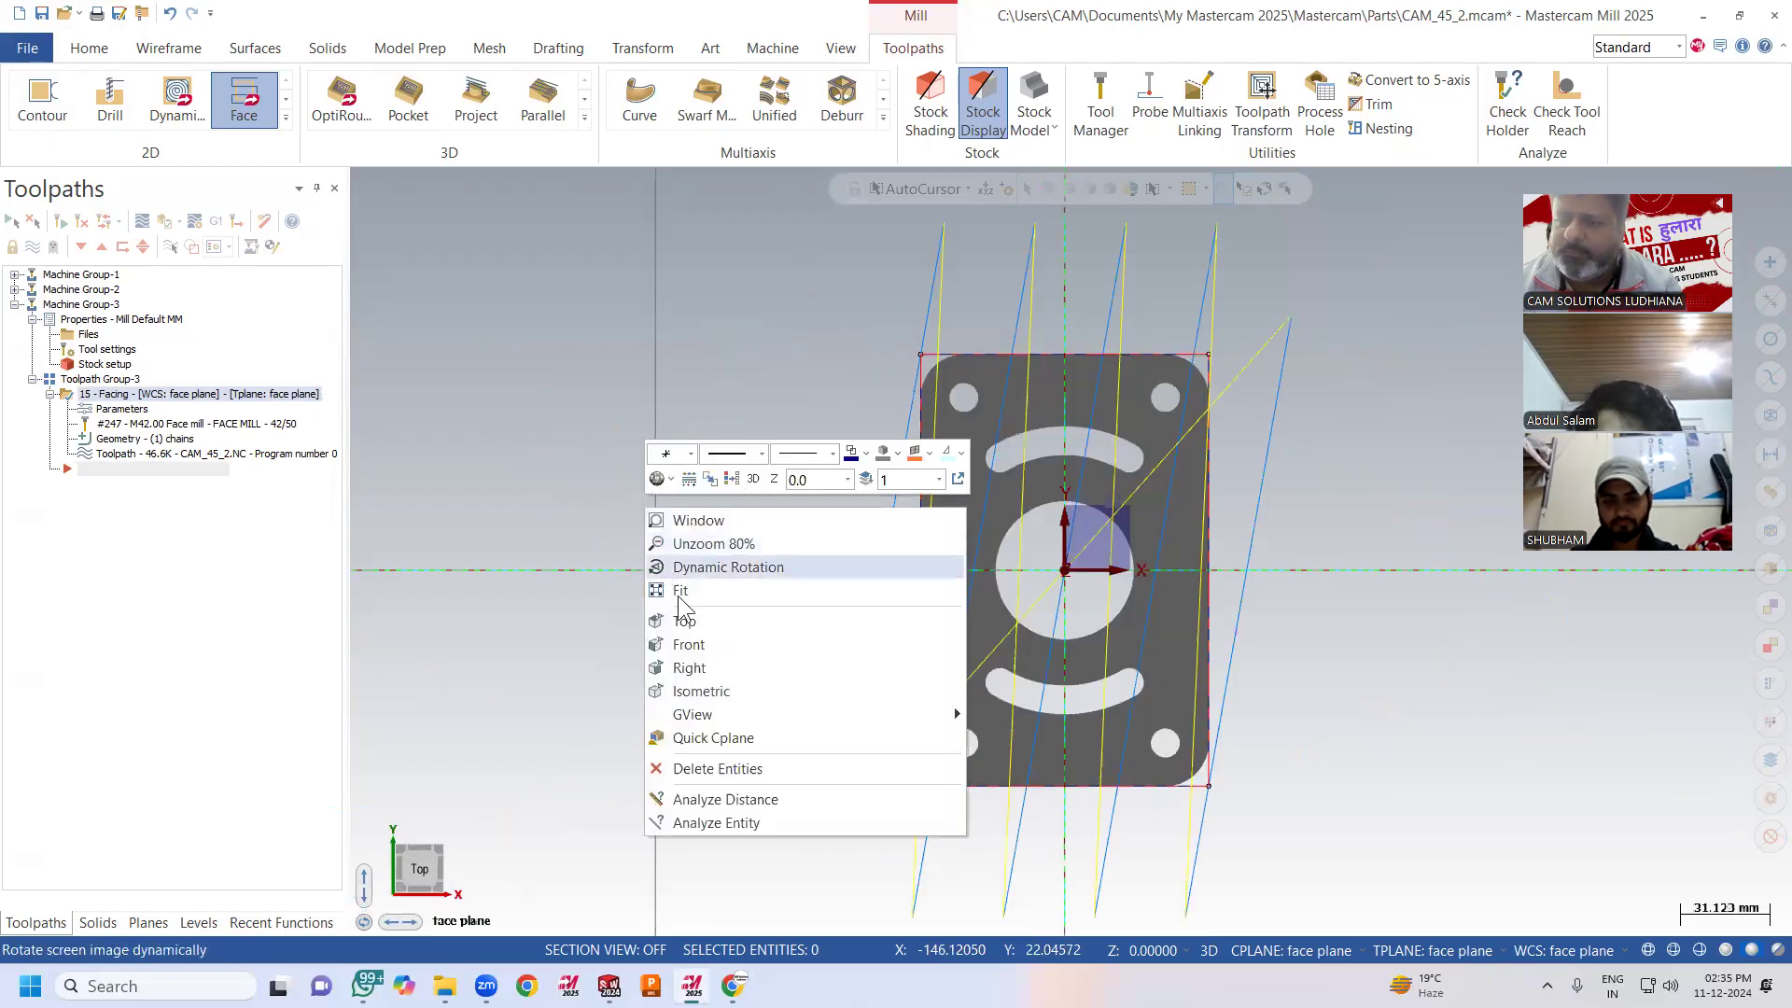
{"action": "left_click", "coordinate": [1444, 338]}
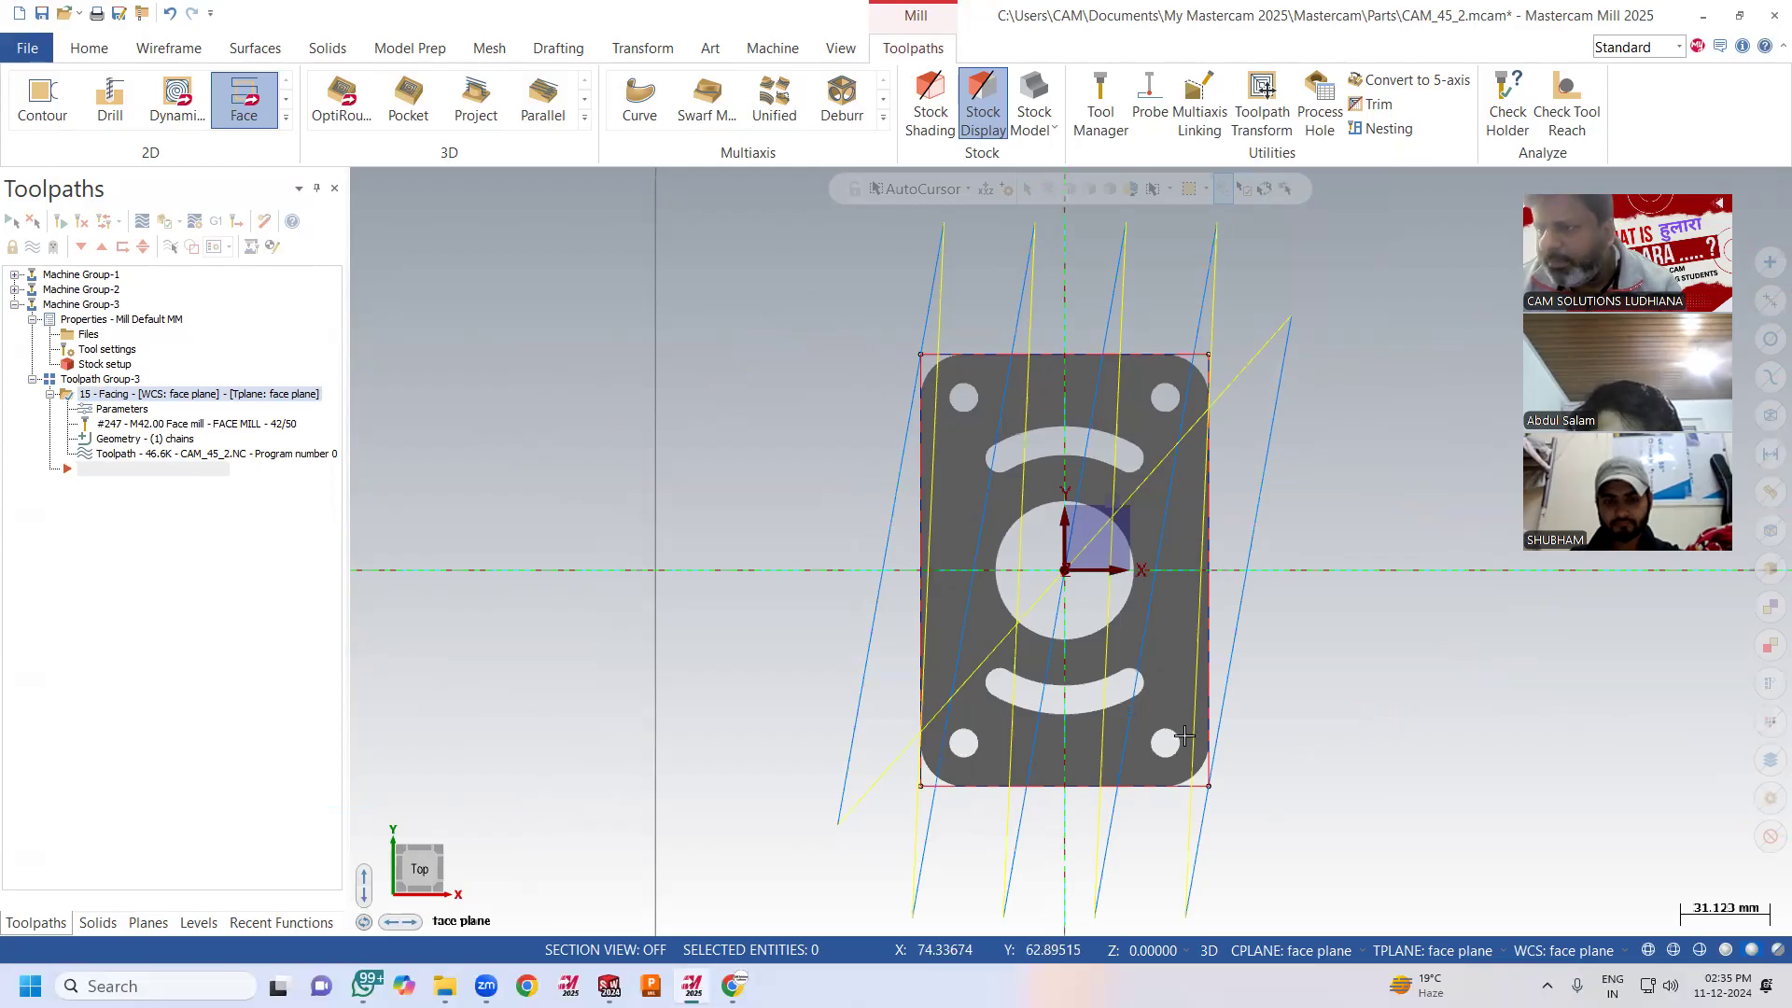
{"action": "left_click", "coordinate": [124, 407]}
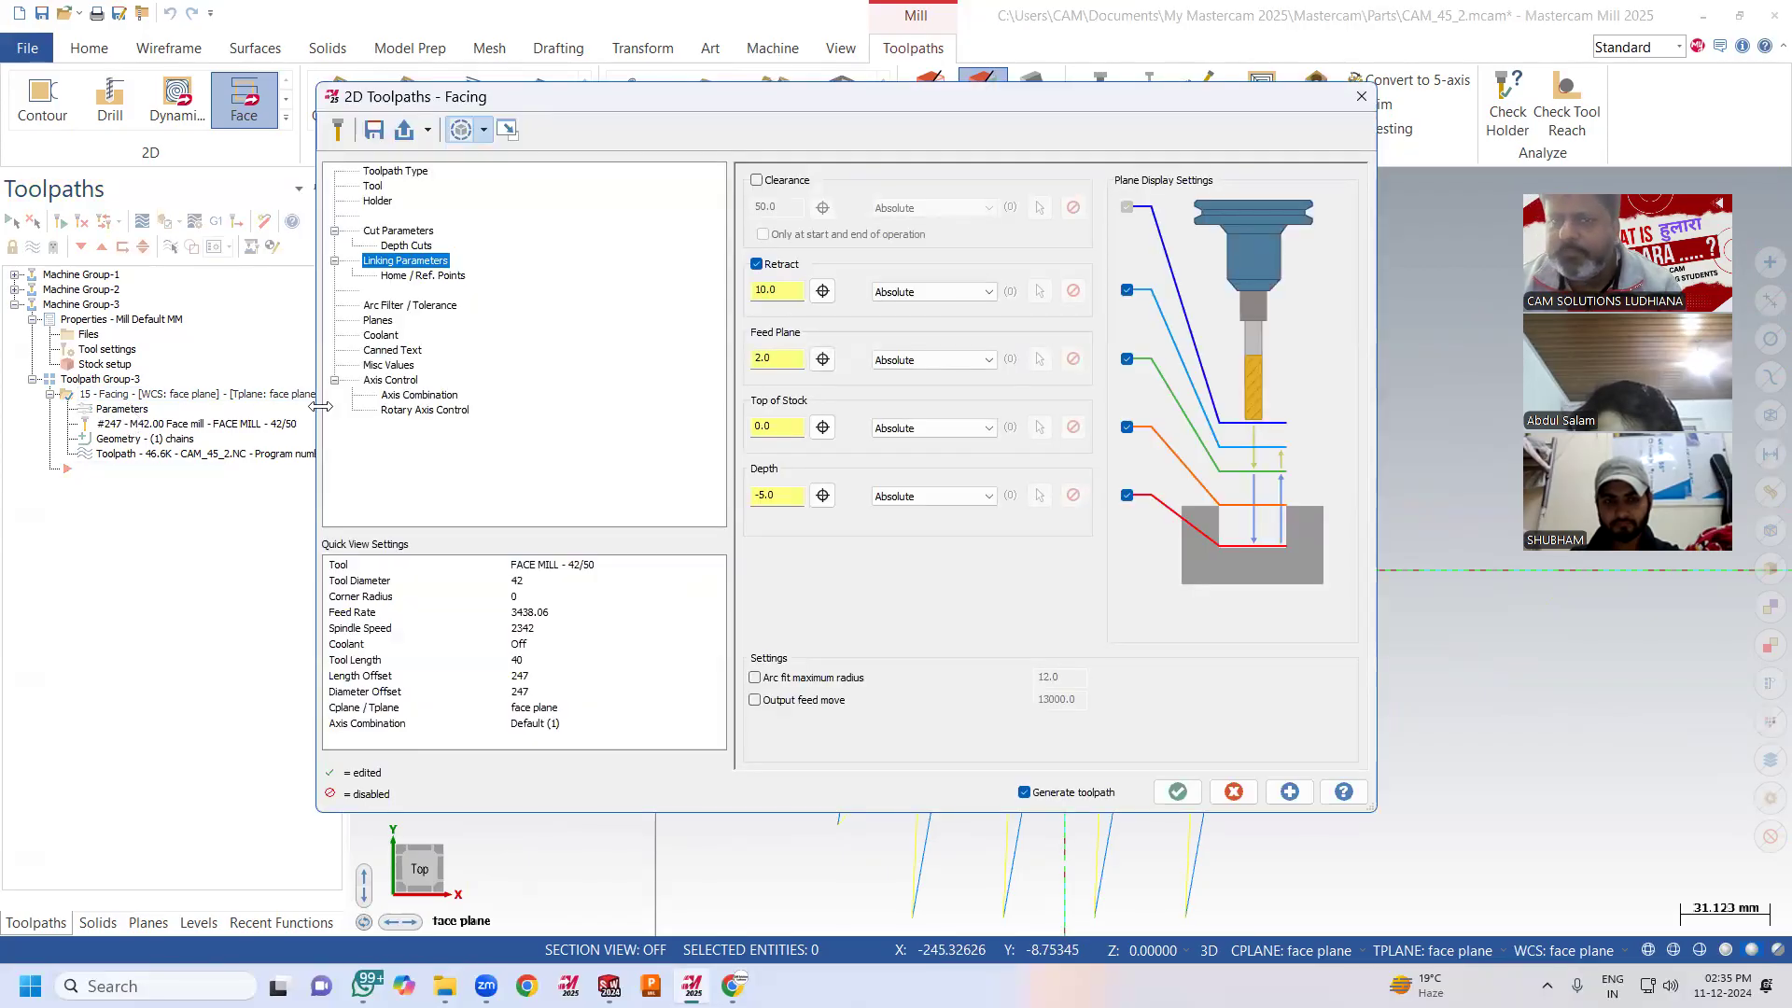
{"action": "left_click", "coordinate": [406, 234]}
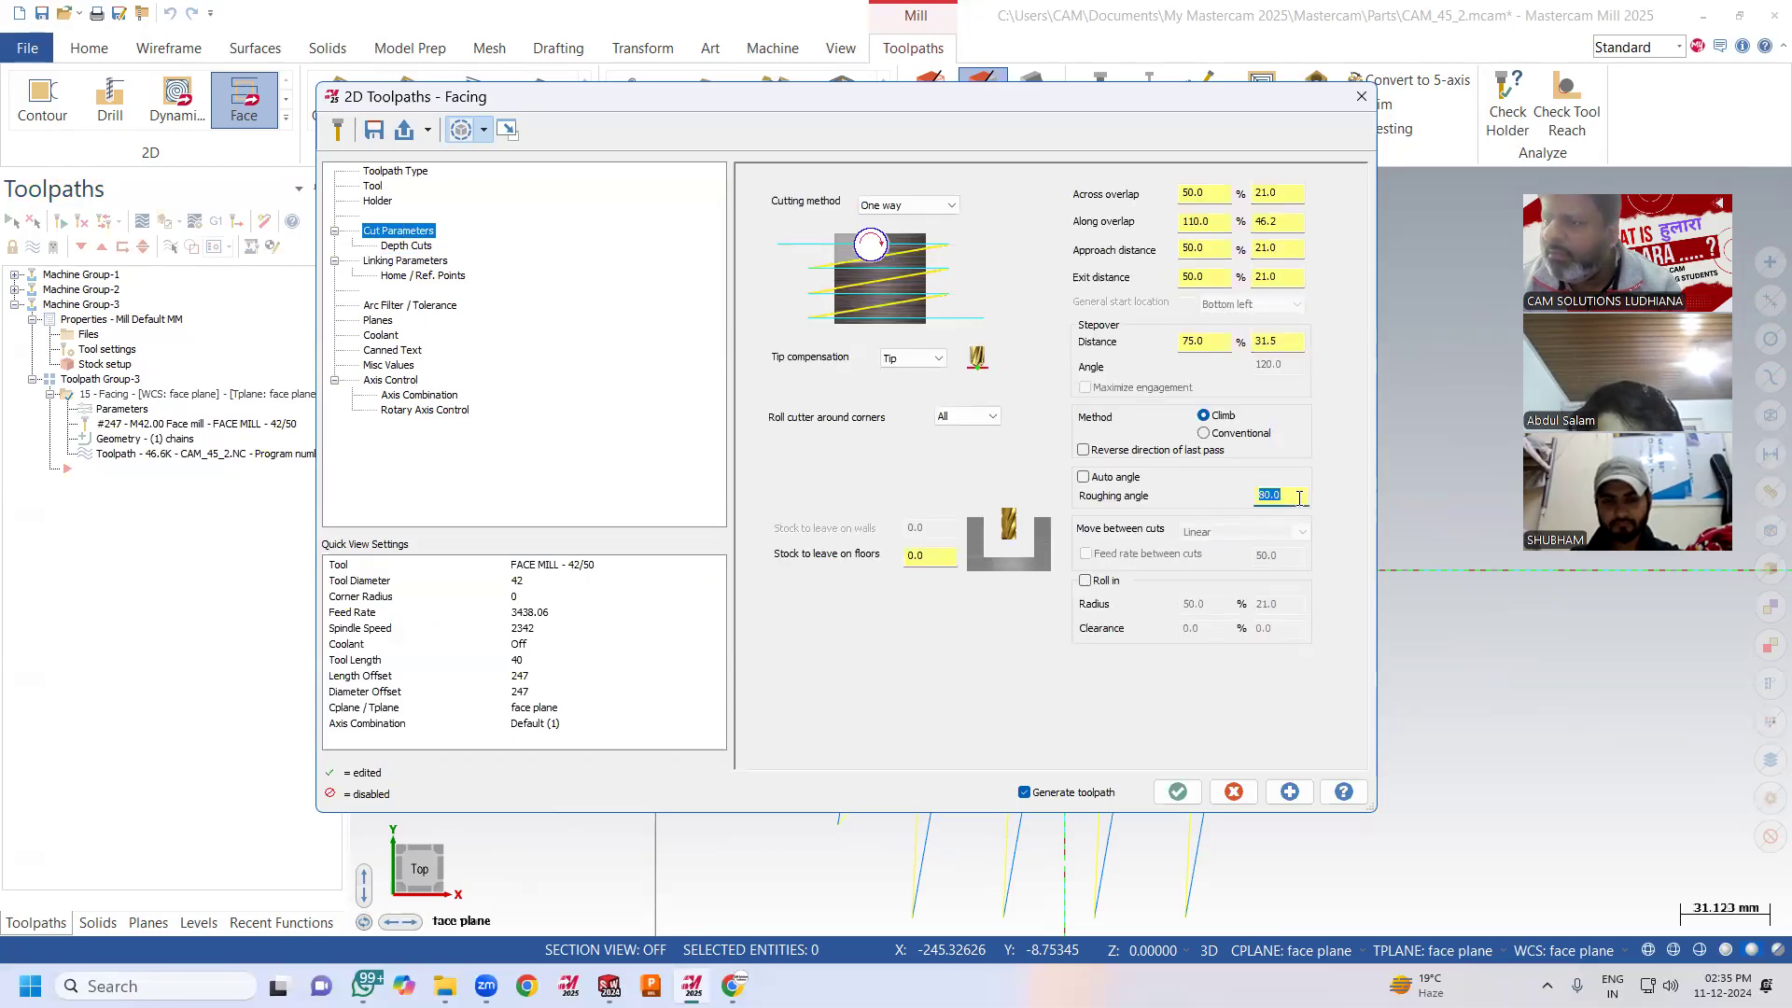
{"action": "left_click", "coordinate": [1084, 478]}
{"action": "left_click", "coordinate": [1178, 791]}
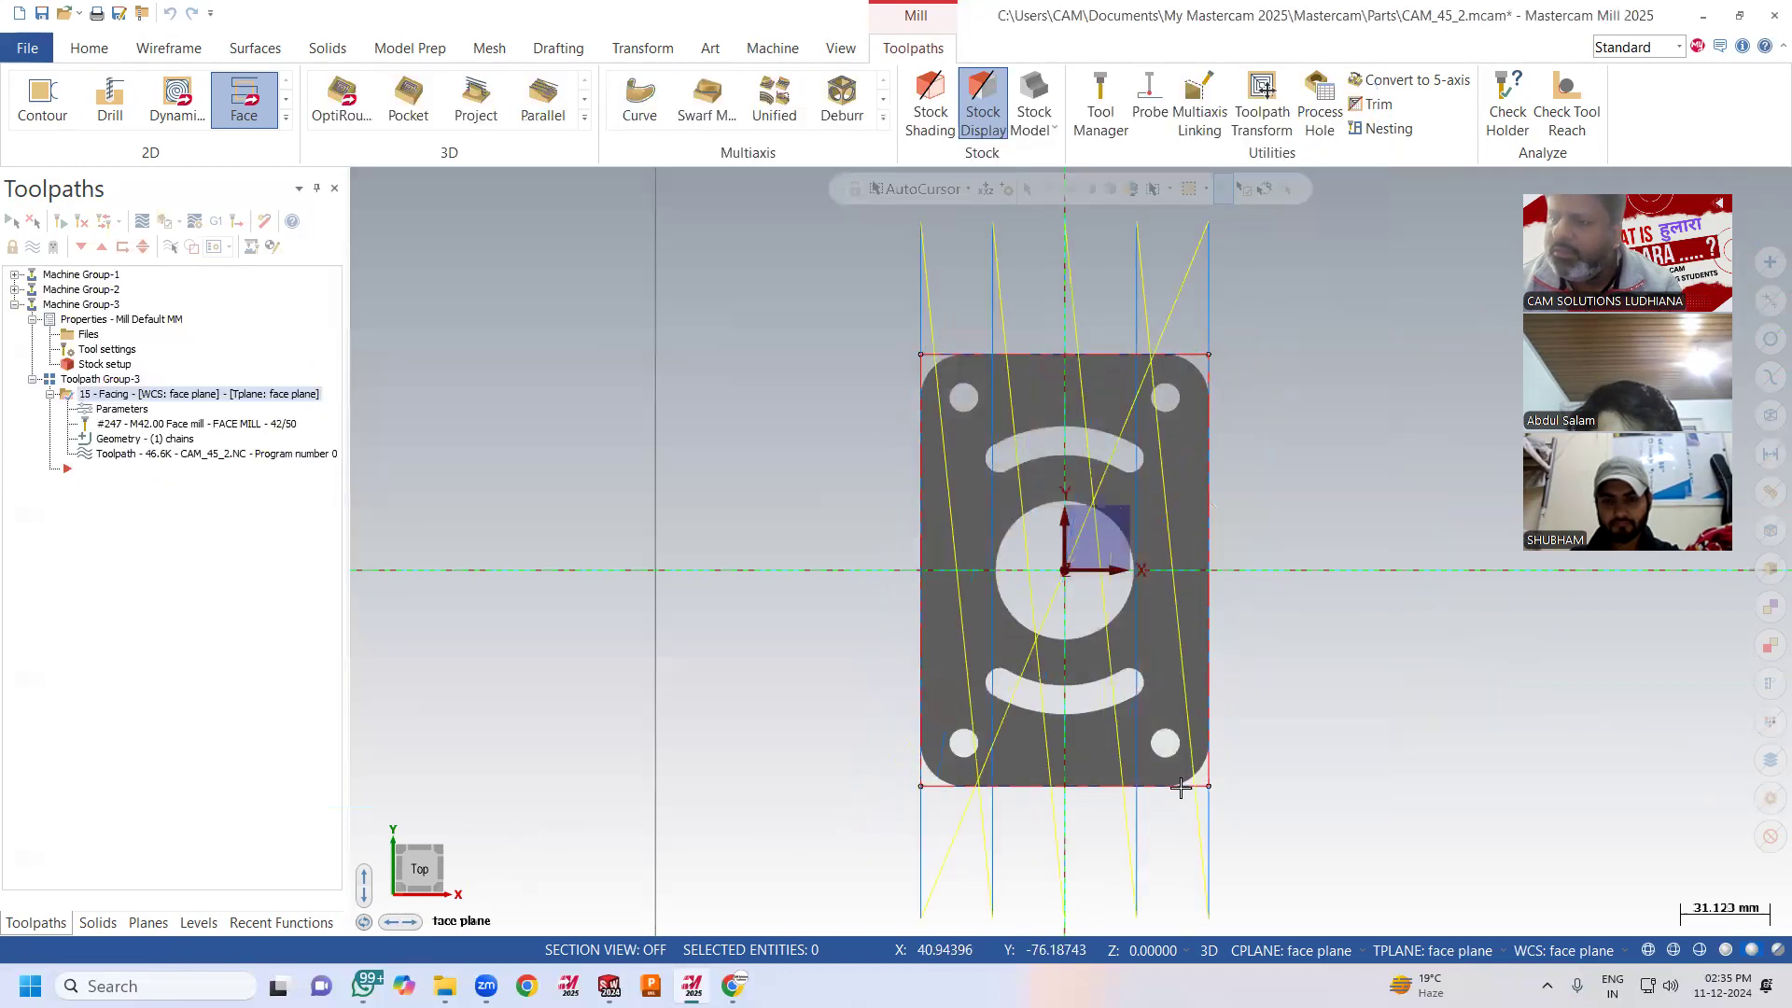
{"action": "mouse_move", "coordinate": [1101, 710]}
{"action": "middle_mouse_down"}
{"action": "mouse_move", "coordinate": [1111, 616]}
{"action": "mouse_move", "coordinate": [1240, 550]}
{"action": "mouse_move", "coordinate": [1312, 668]}
{"action": "mouse_move", "coordinate": [1252, 648]}
{"action": "mouse_move", "coordinate": [1260, 620]}
{"action": "middle_mouse_up"}
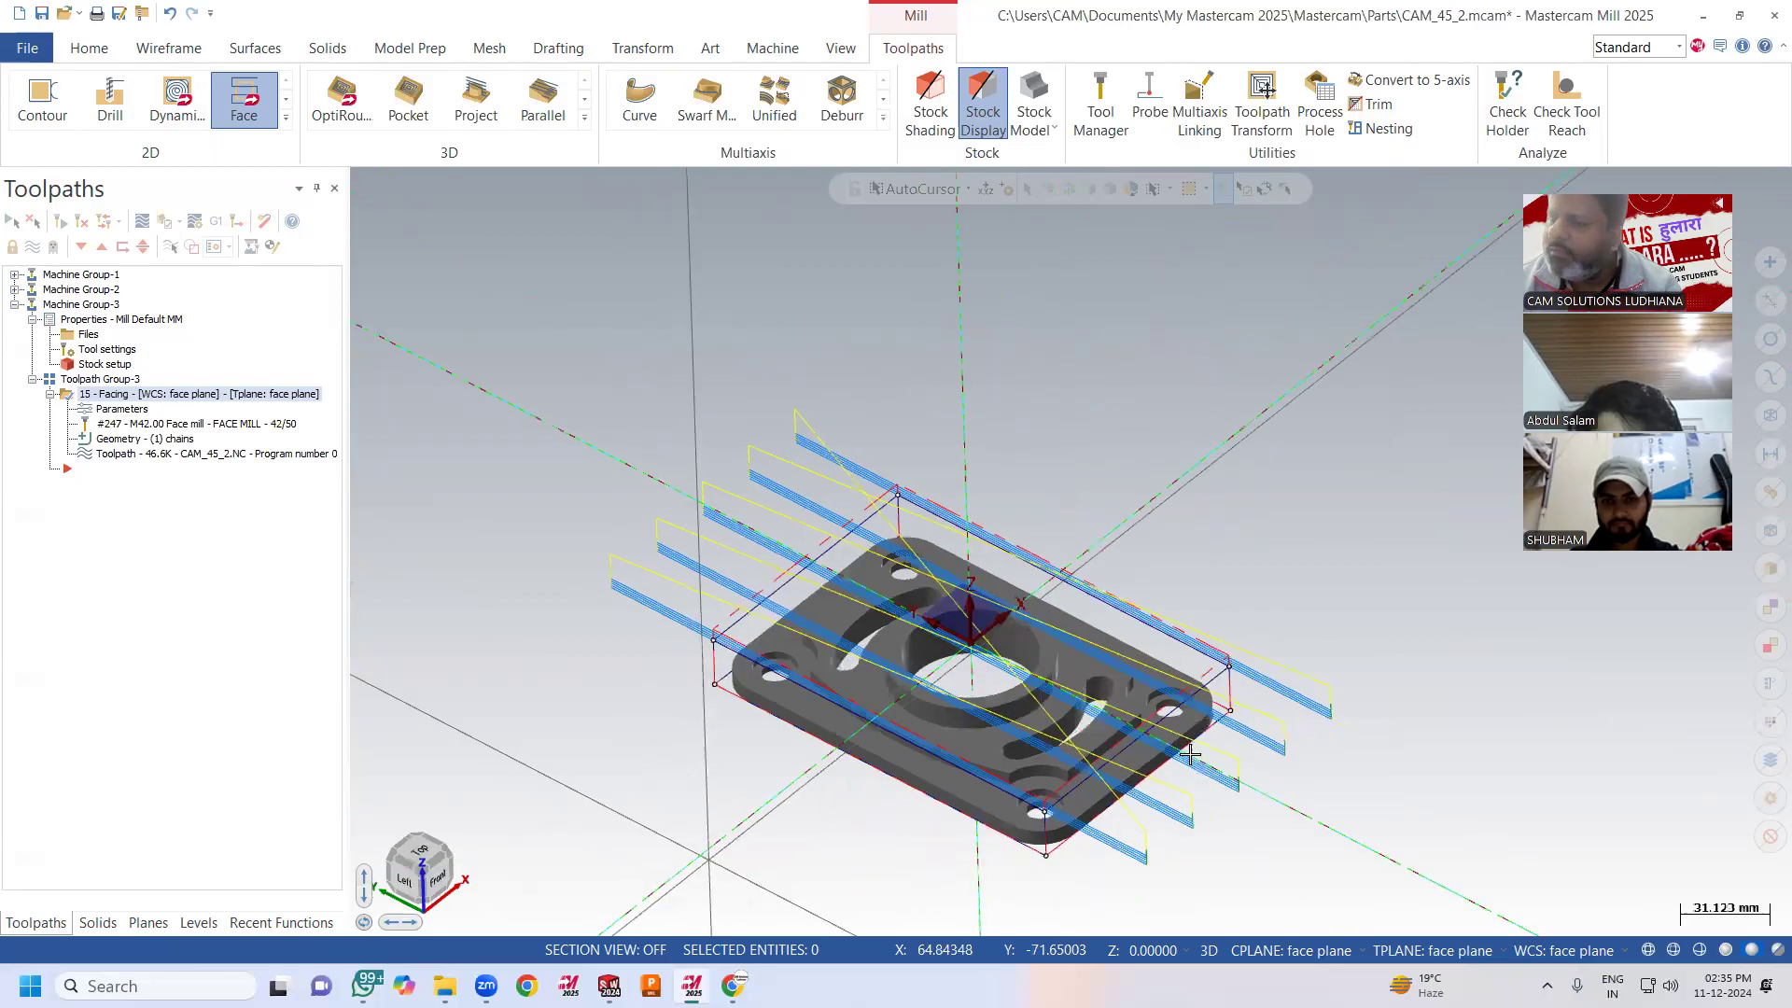
{"action": "scroll", "coordinate": [1192, 840], "scroll_direction": "up", "scroll_amount": 3}
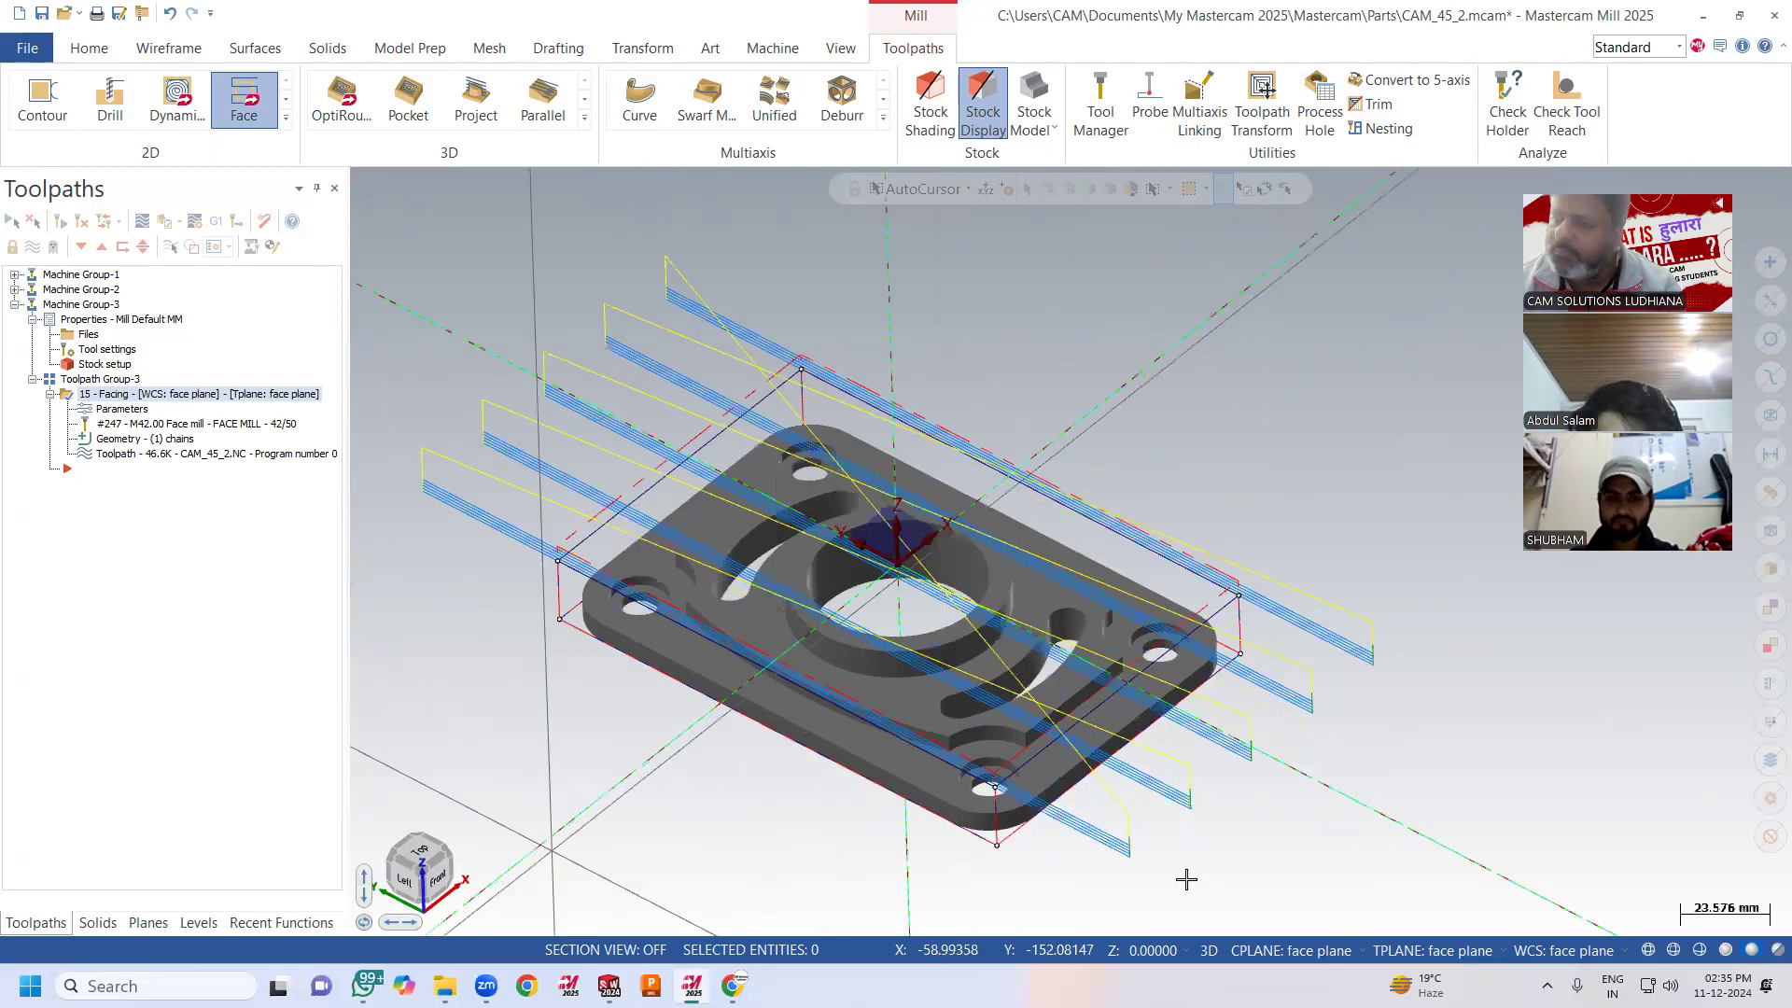
Try reversing the direction of the facing toolpath's last pass, regenerate it, and turn the option back off.
{"action": "left_click", "coordinate": [119, 411]}
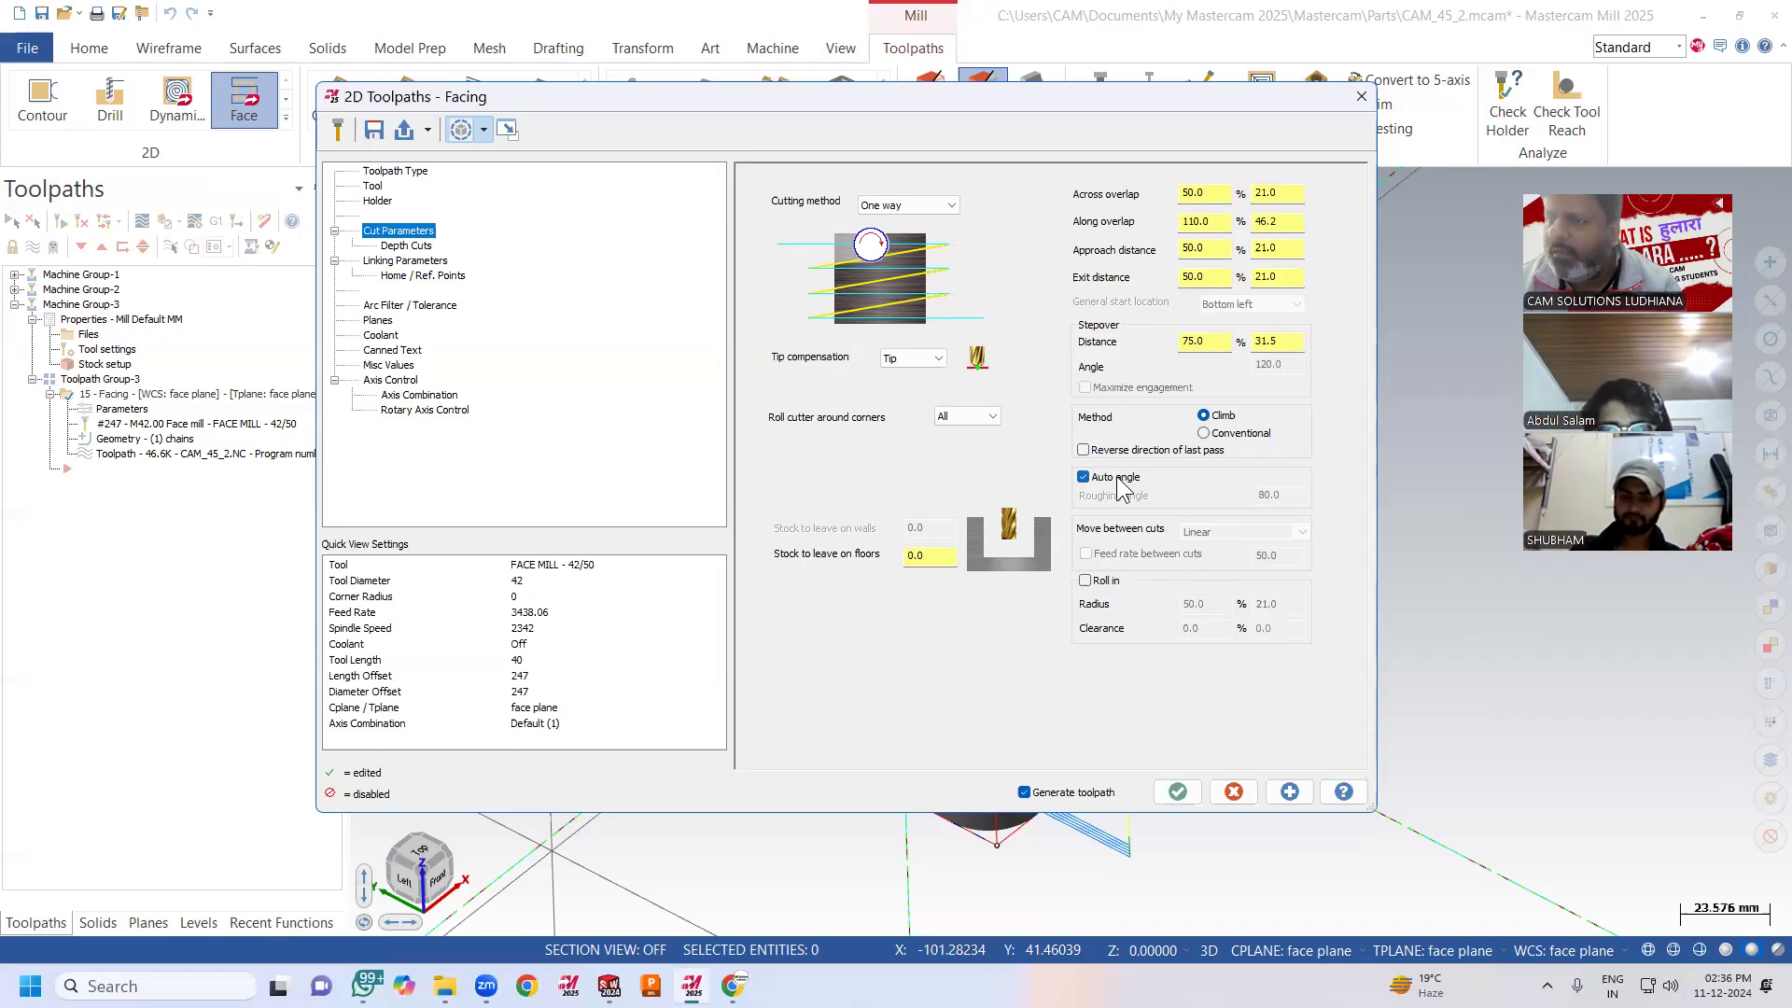
{"action": "left_click", "coordinate": [1083, 451]}
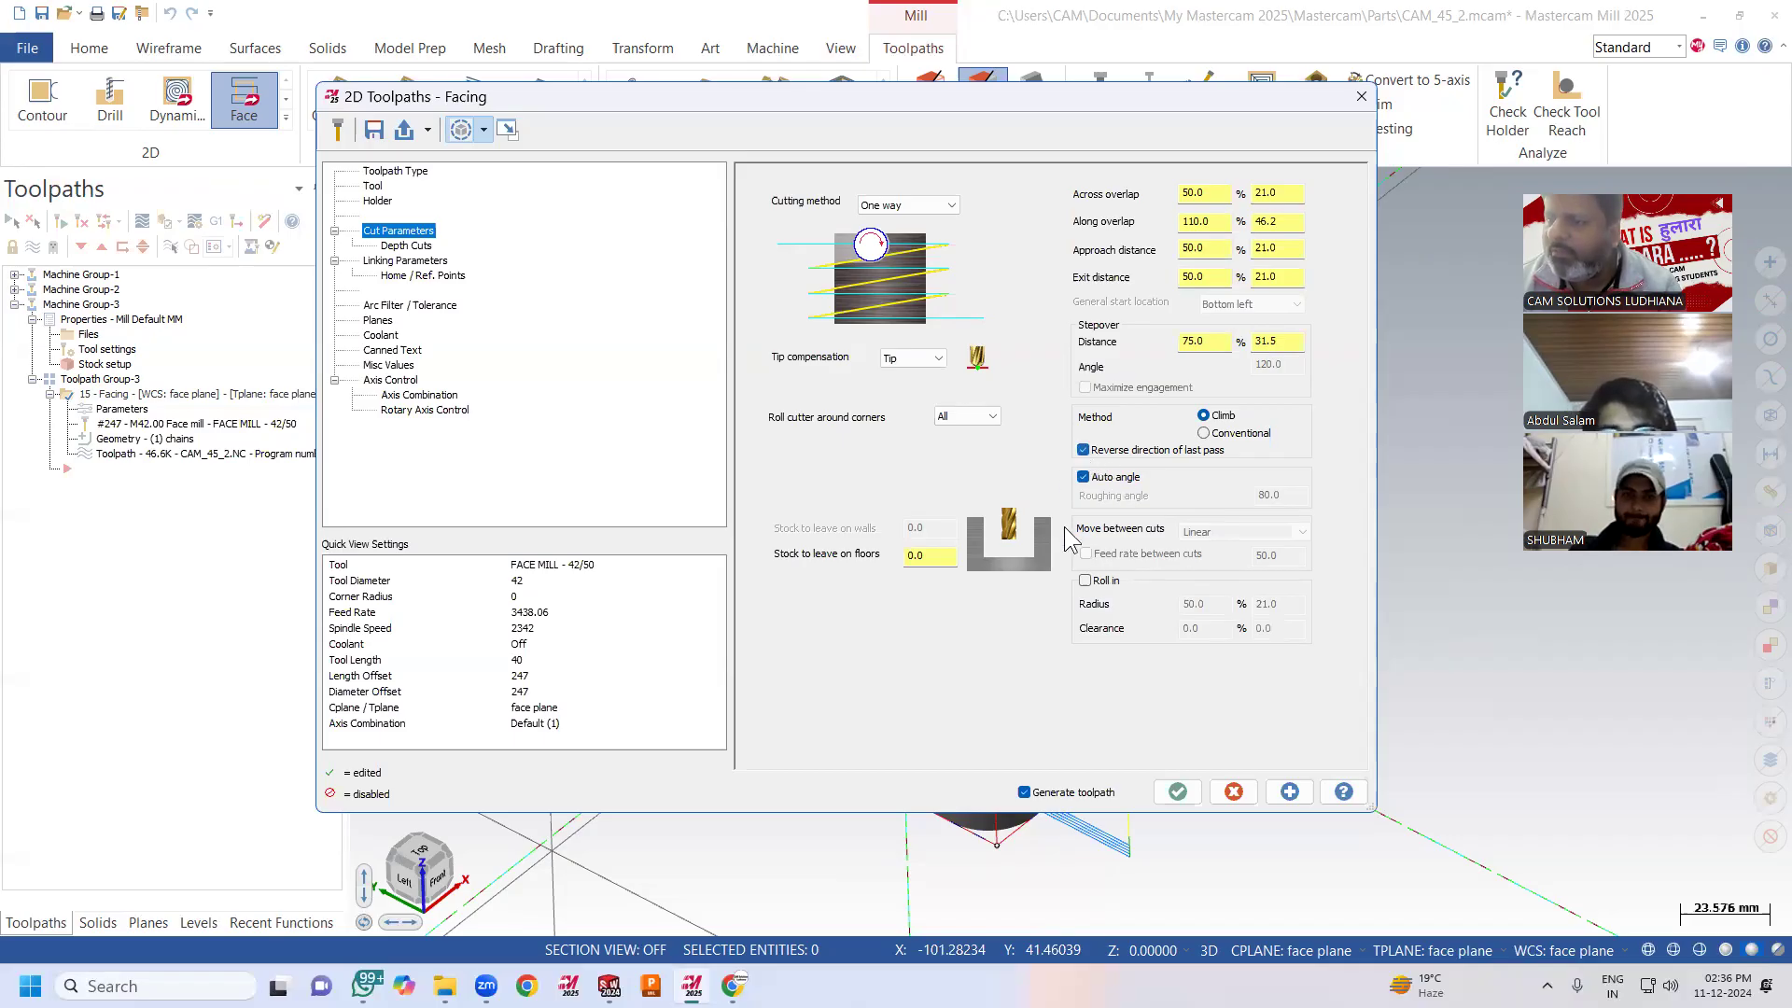
{"action": "left_click", "coordinate": [1176, 794]}
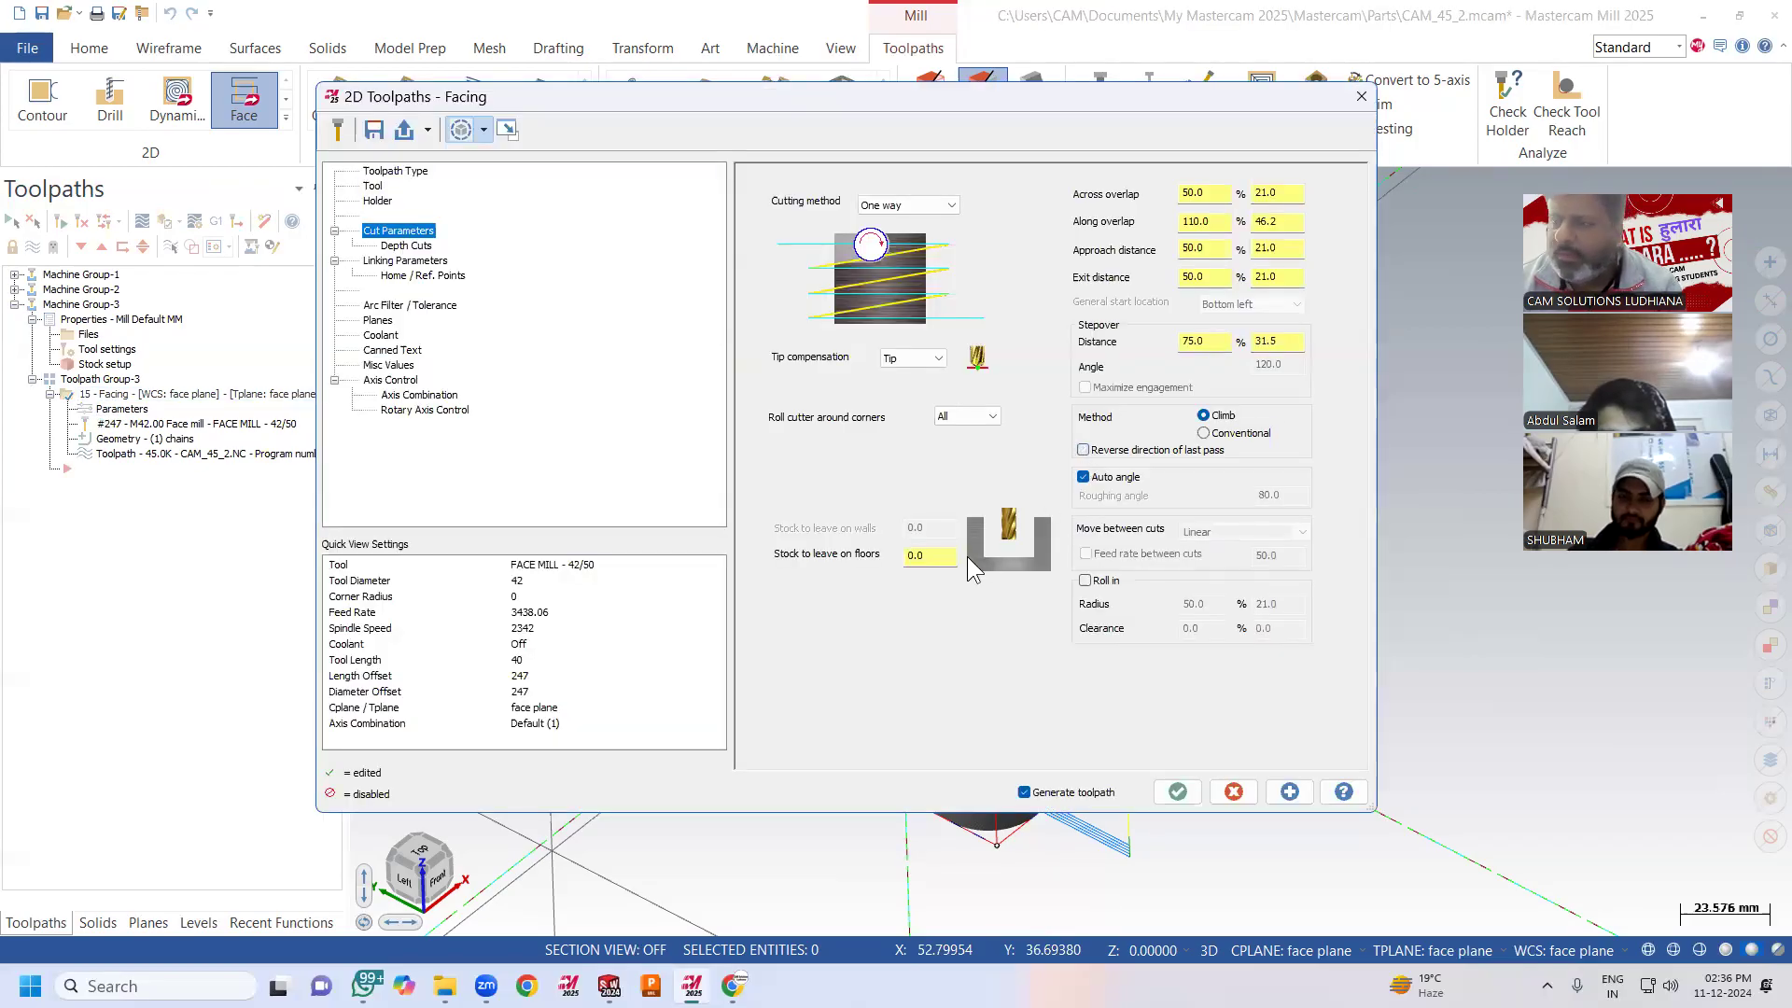
{"action": "left_click", "coordinate": [1177, 792]}
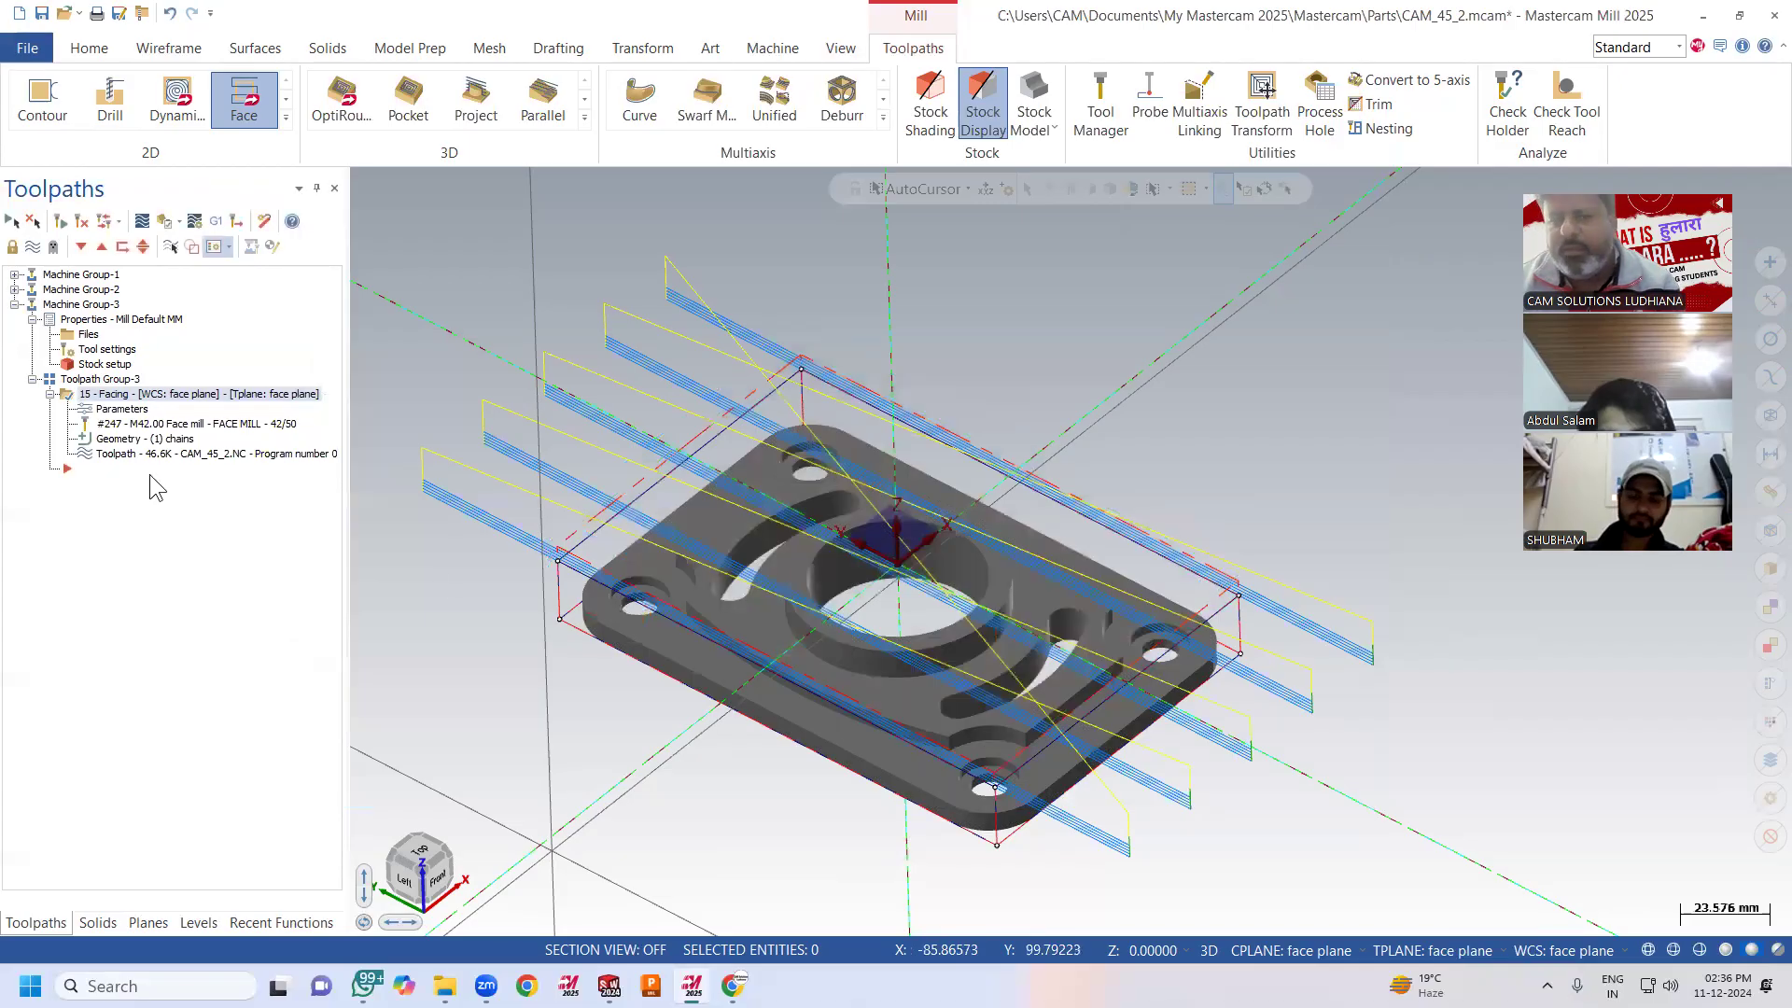
Try manual roughing angles for the facing passes, including 0, and restore the automatic angle.
{"action": "left_click", "coordinate": [124, 410]}
{"action": "left_click", "coordinate": [1086, 478]}
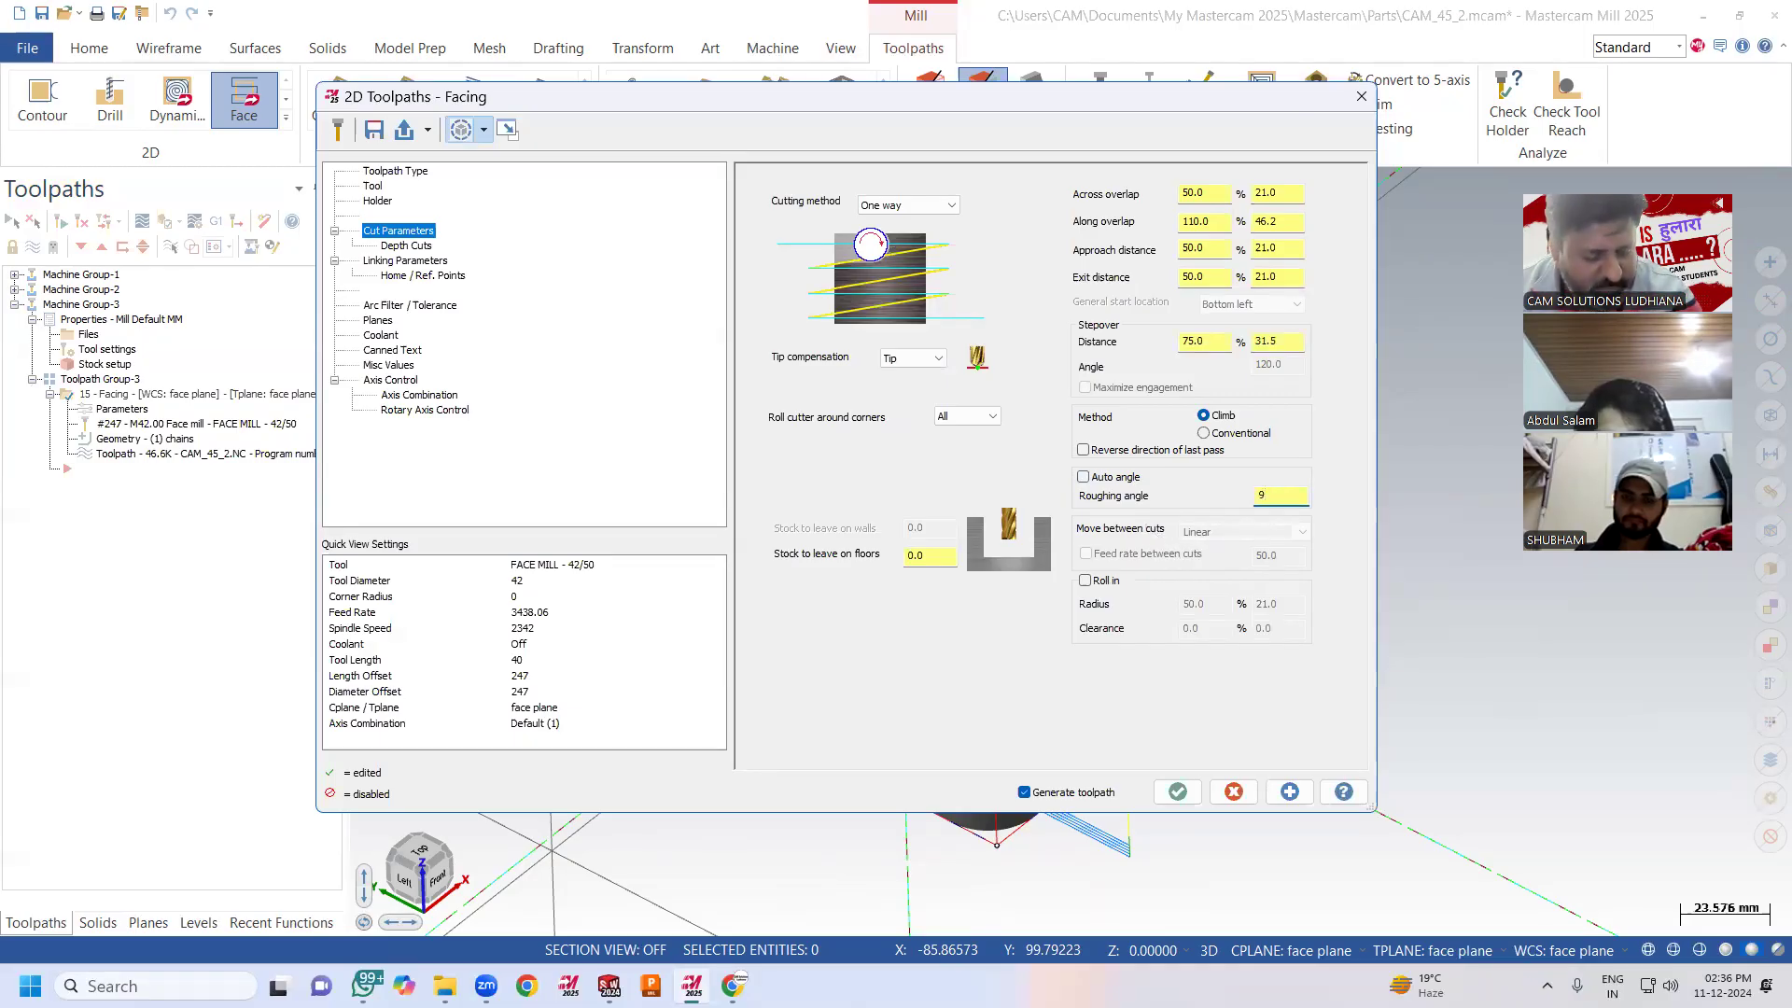
{"action": "left_click", "coordinate": [1177, 792]}
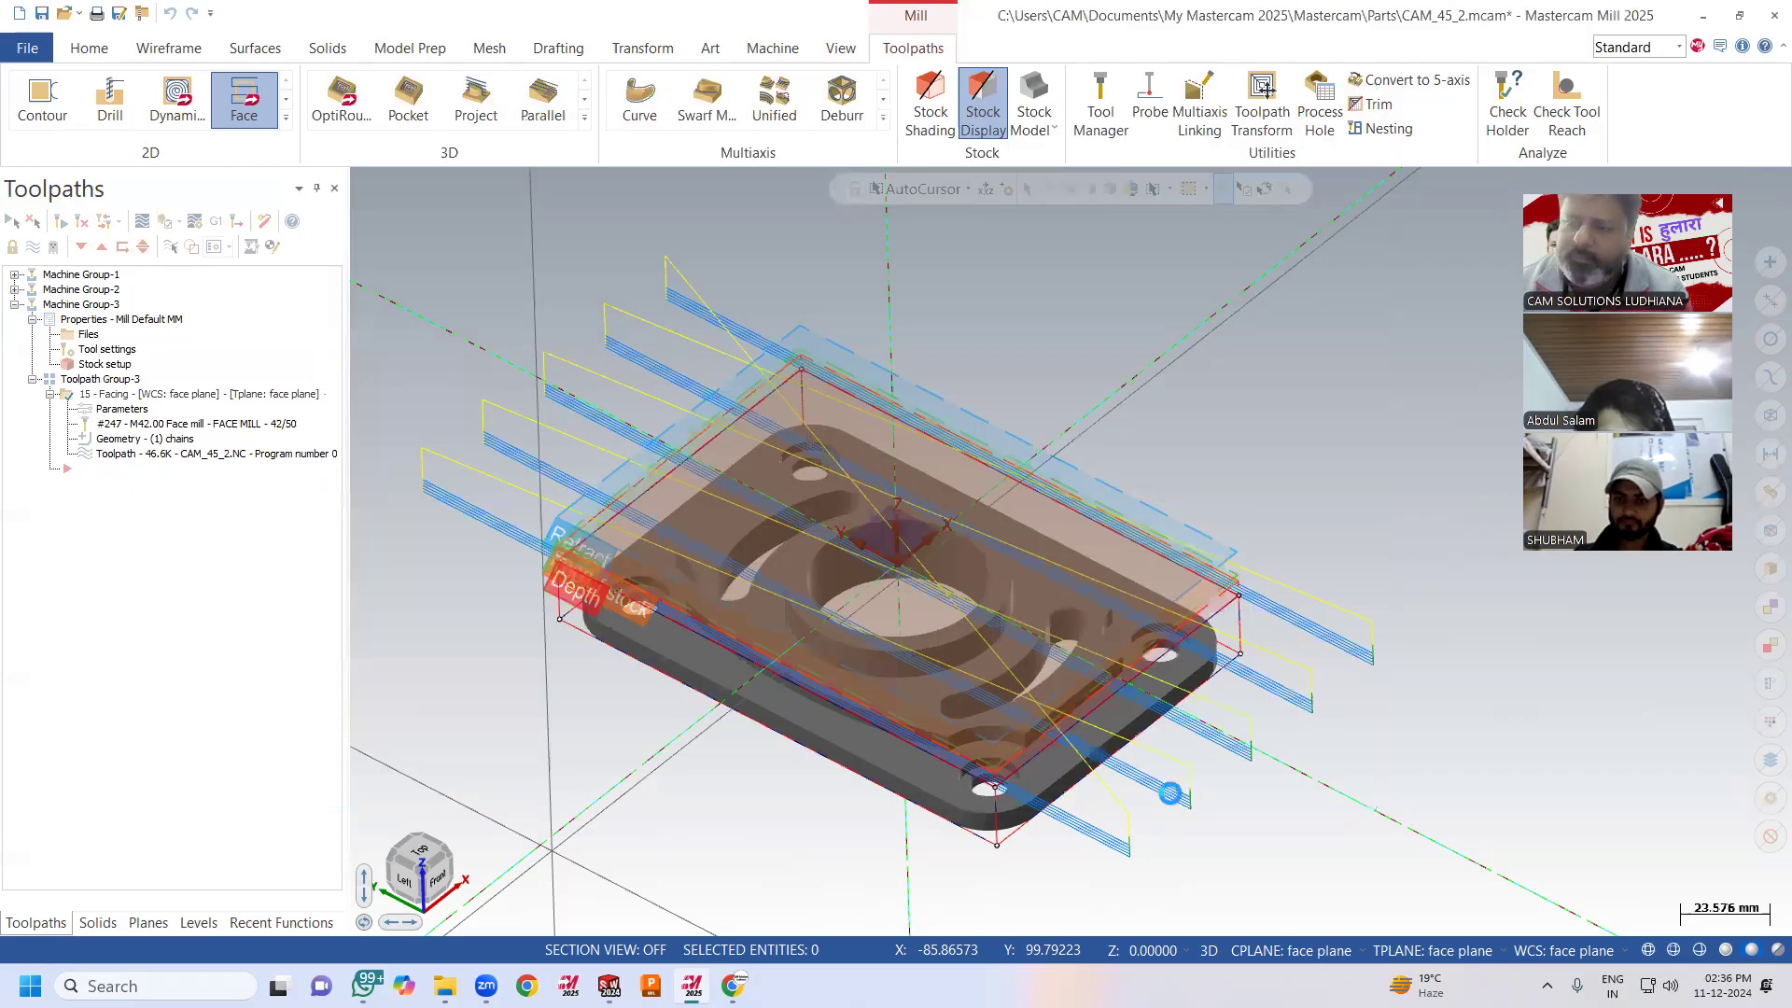
{"action": "left_click", "coordinate": [122, 410]}
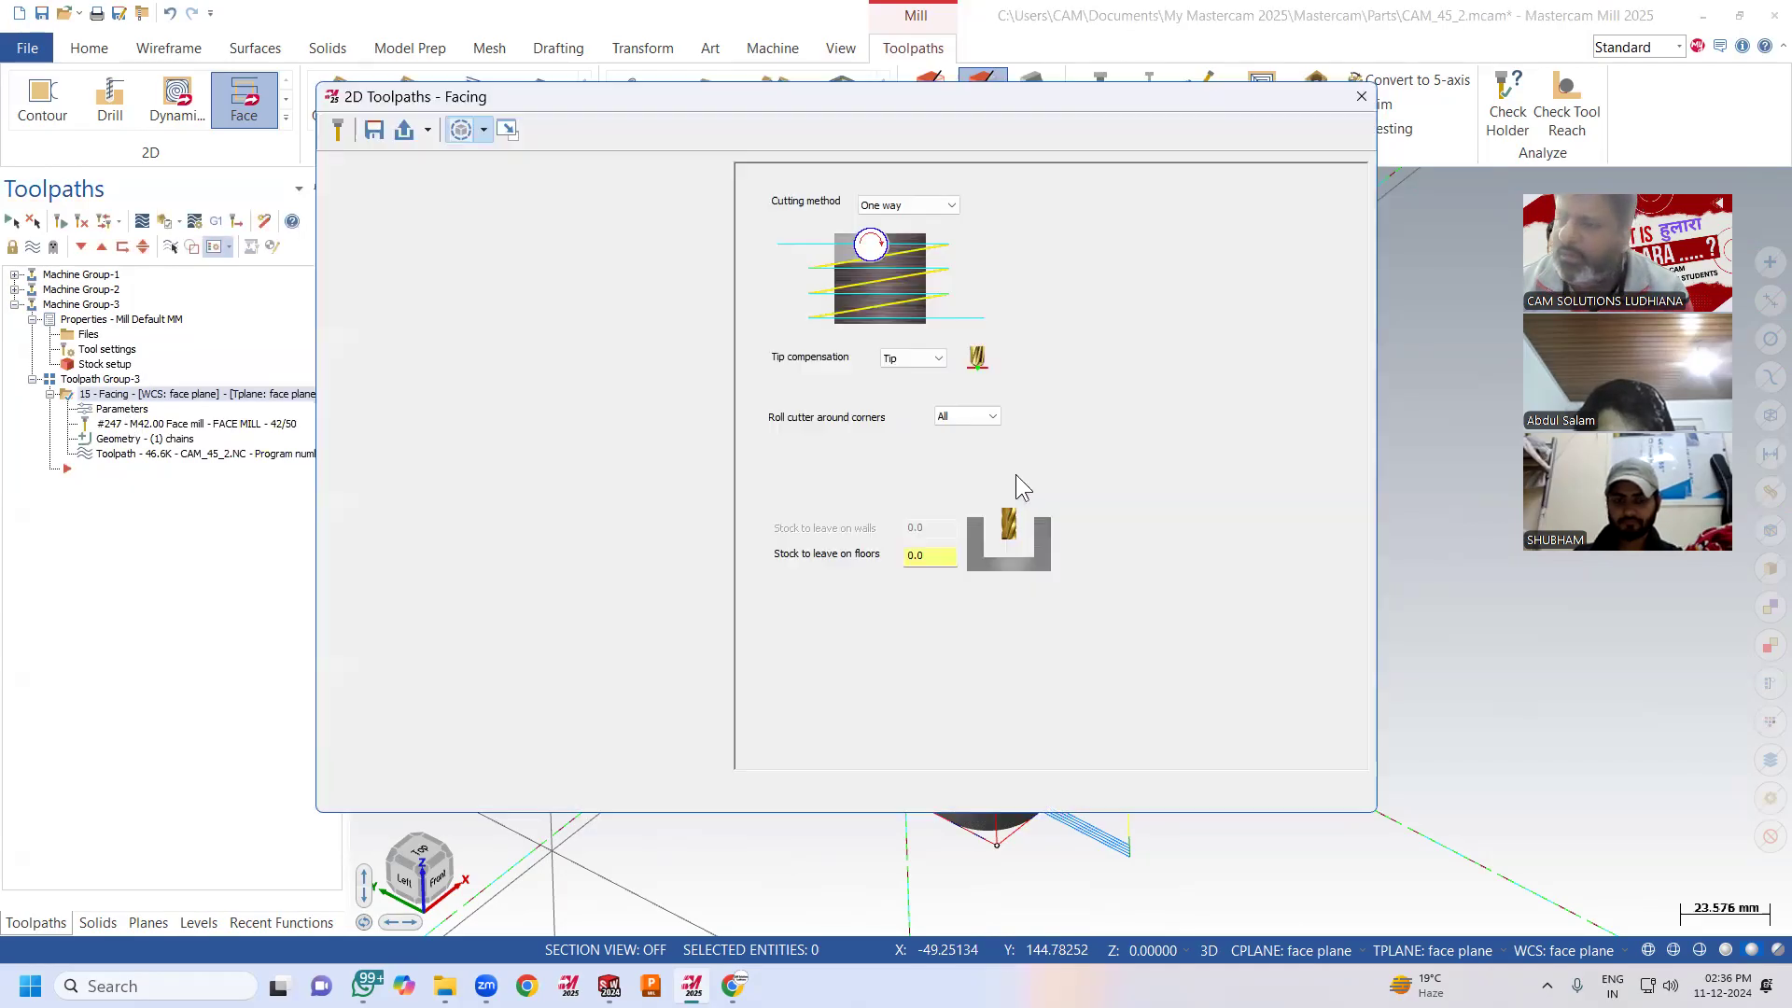
{"action": "type", "text": "0"}
{"action": "left_click", "coordinate": [1178, 793]}
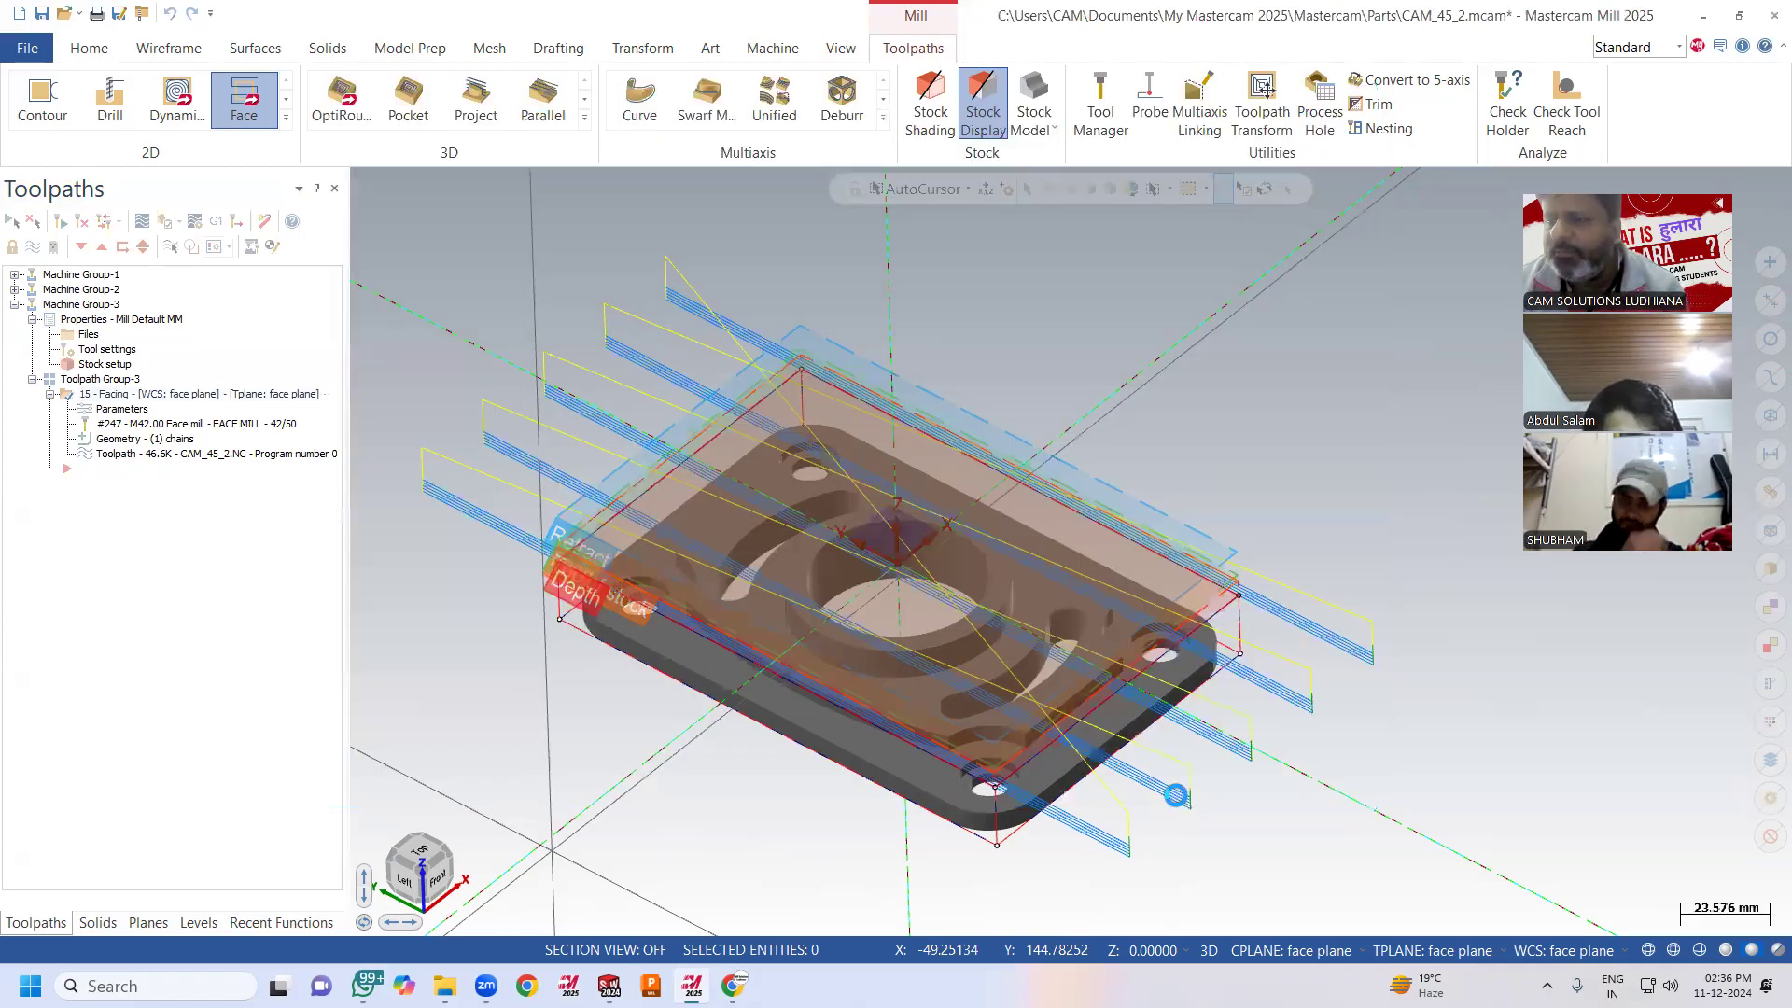
{"action": "left_click", "coordinate": [130, 409]}
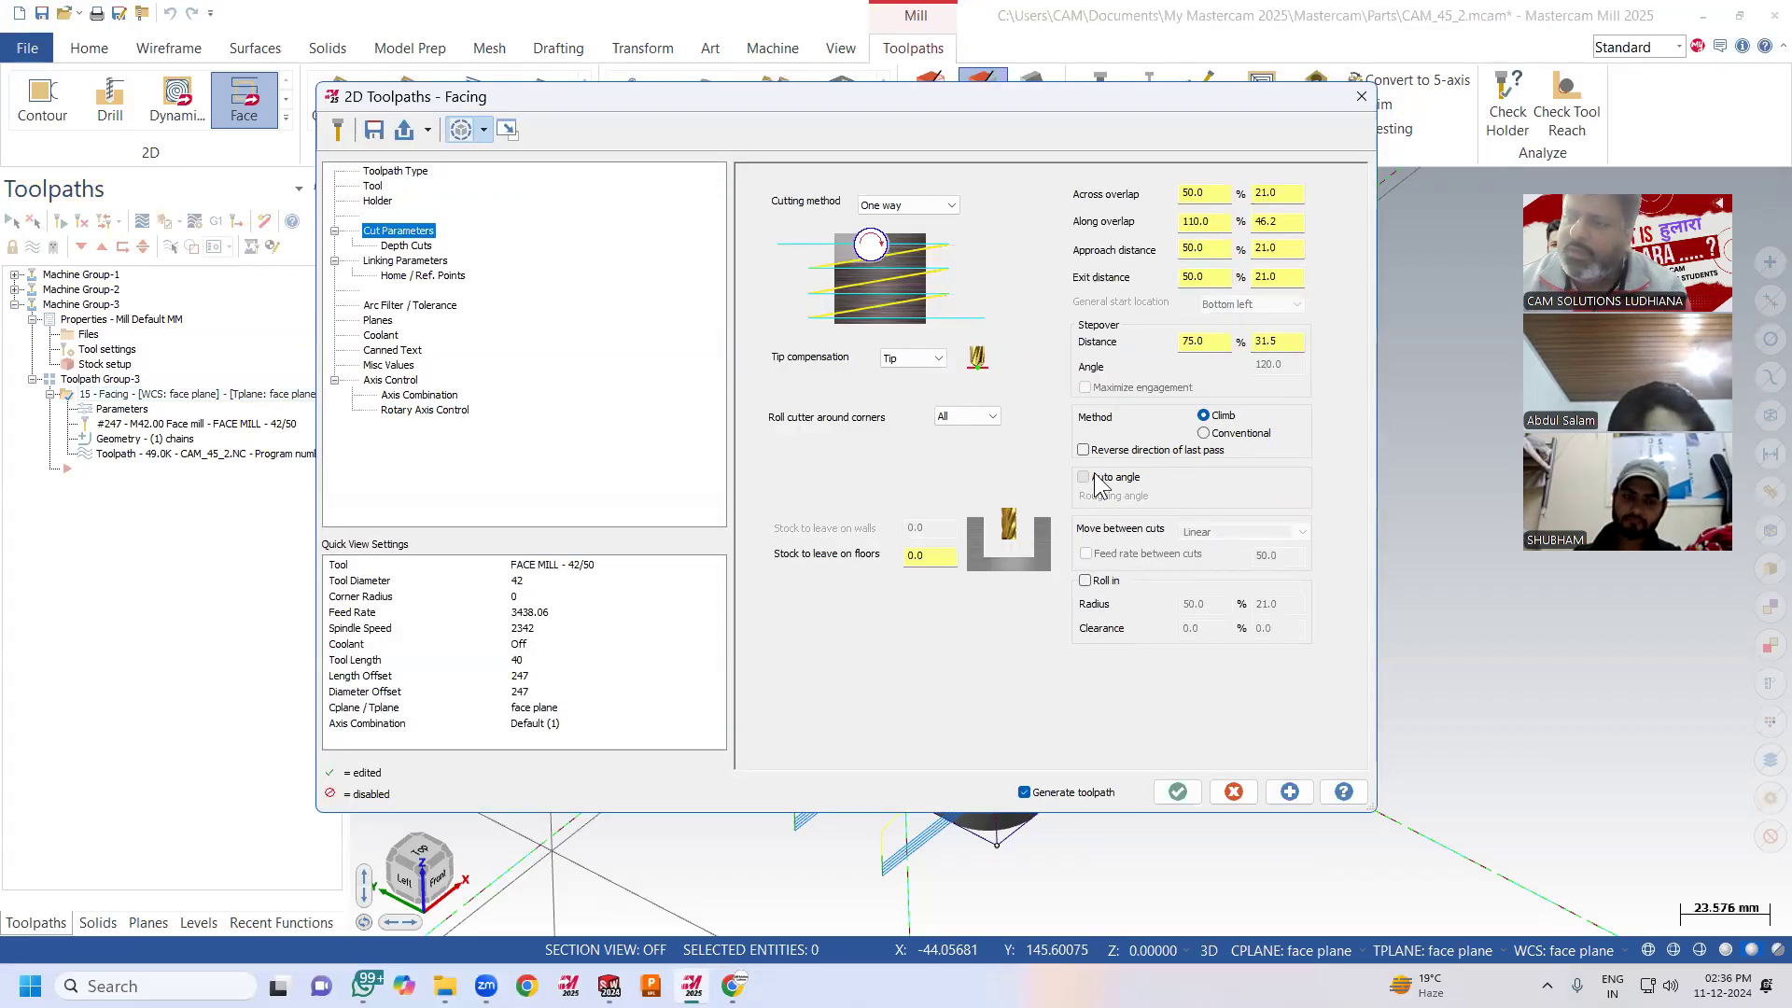
{"action": "left_click", "coordinate": [1177, 791]}
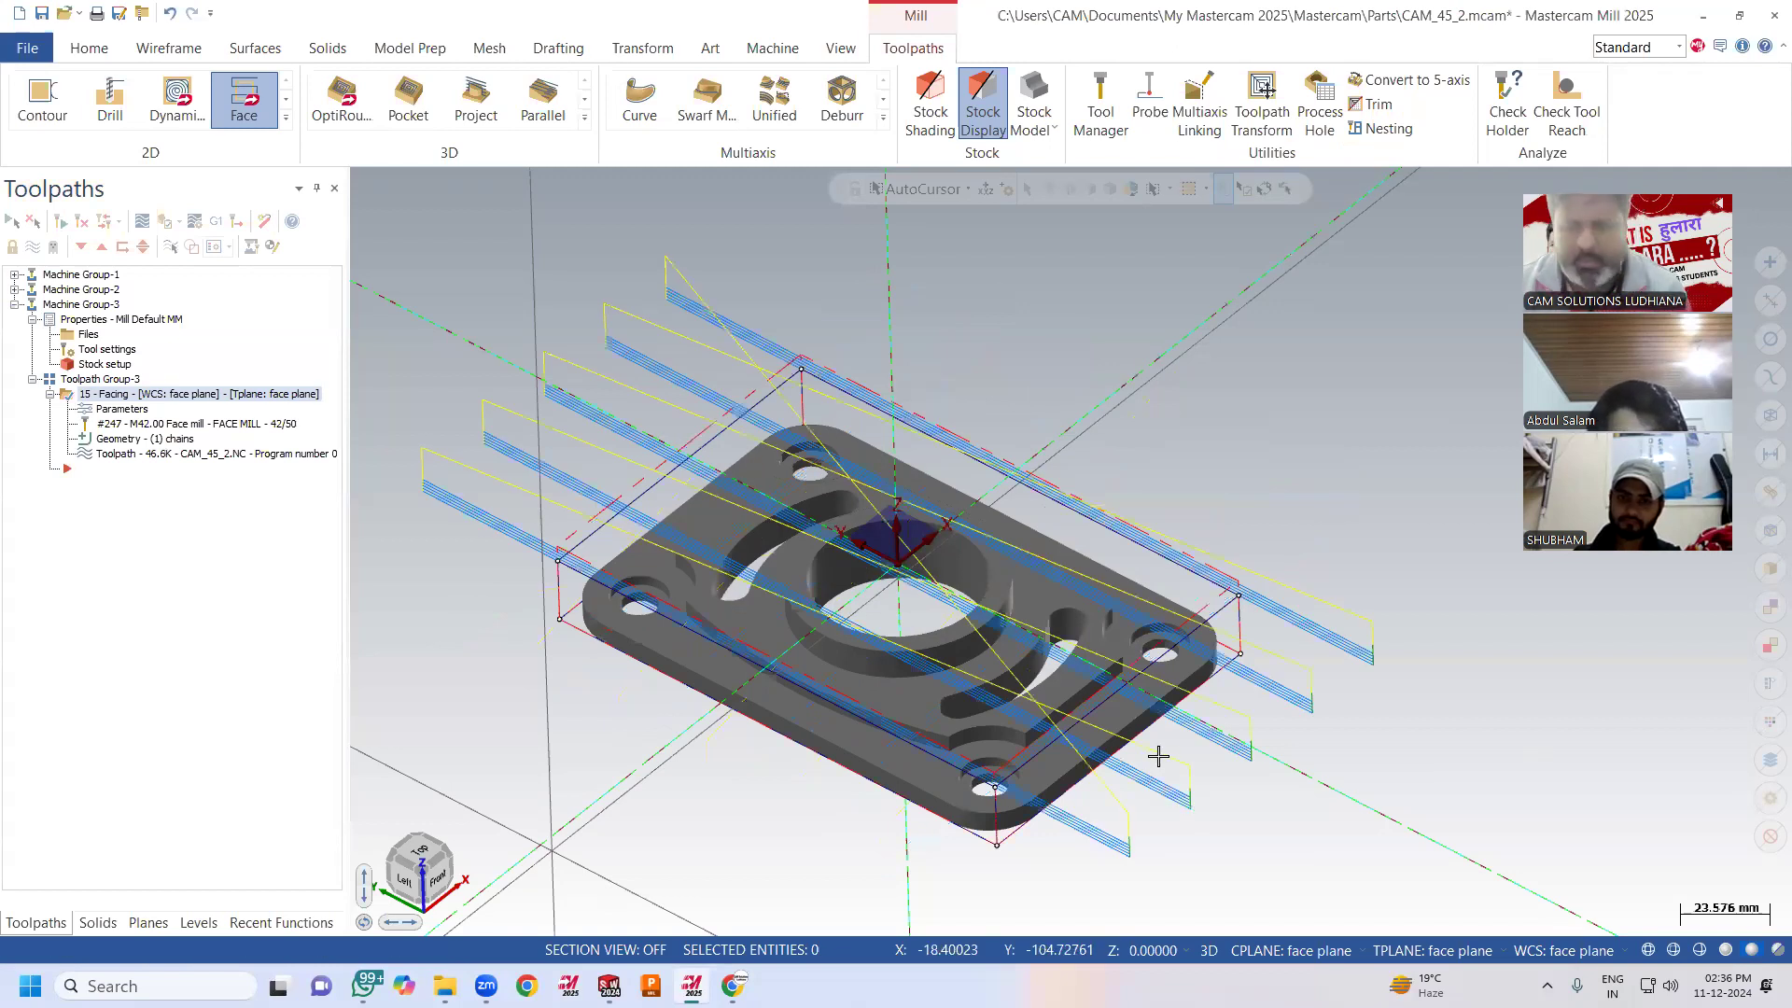
Backplot the one-way facing toolpath at a slower playback speed to examine the cutter's motion.
{"action": "left_click", "coordinate": [221, 455]}
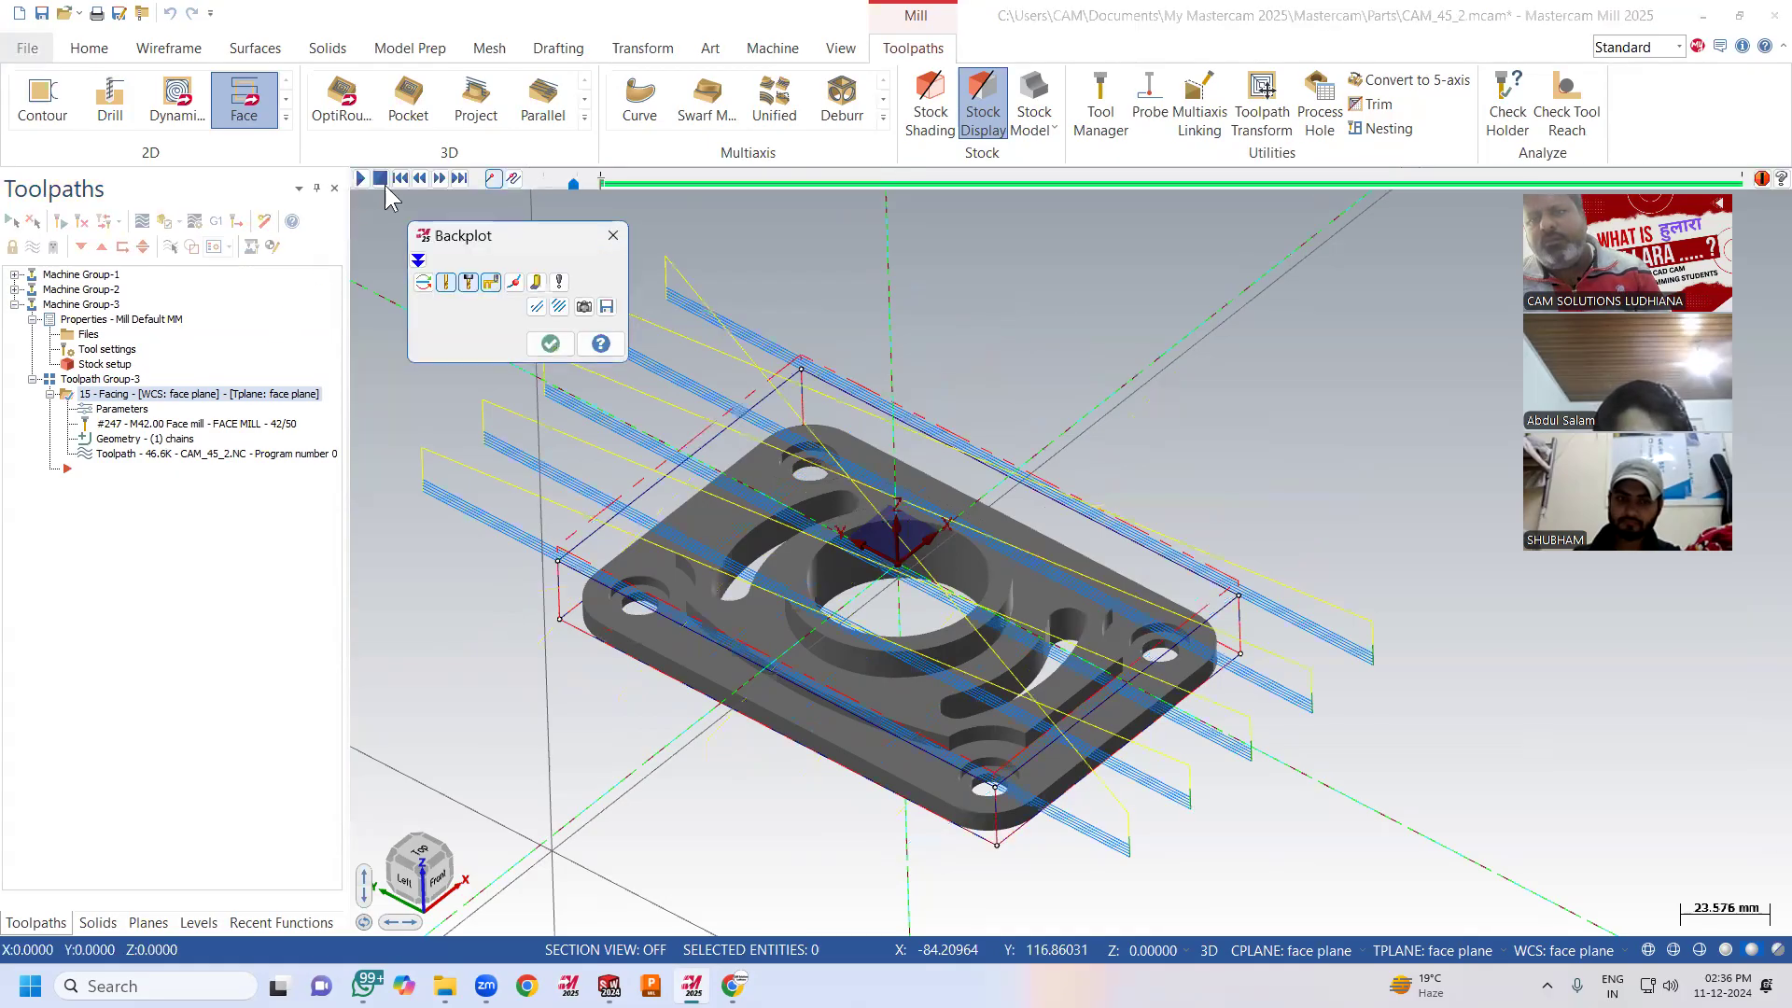
{"action": "left_click", "coordinate": [382, 180]}
{"action": "left_click_drag", "start_coordinate": [572, 184], "coordinate": [550, 184]}
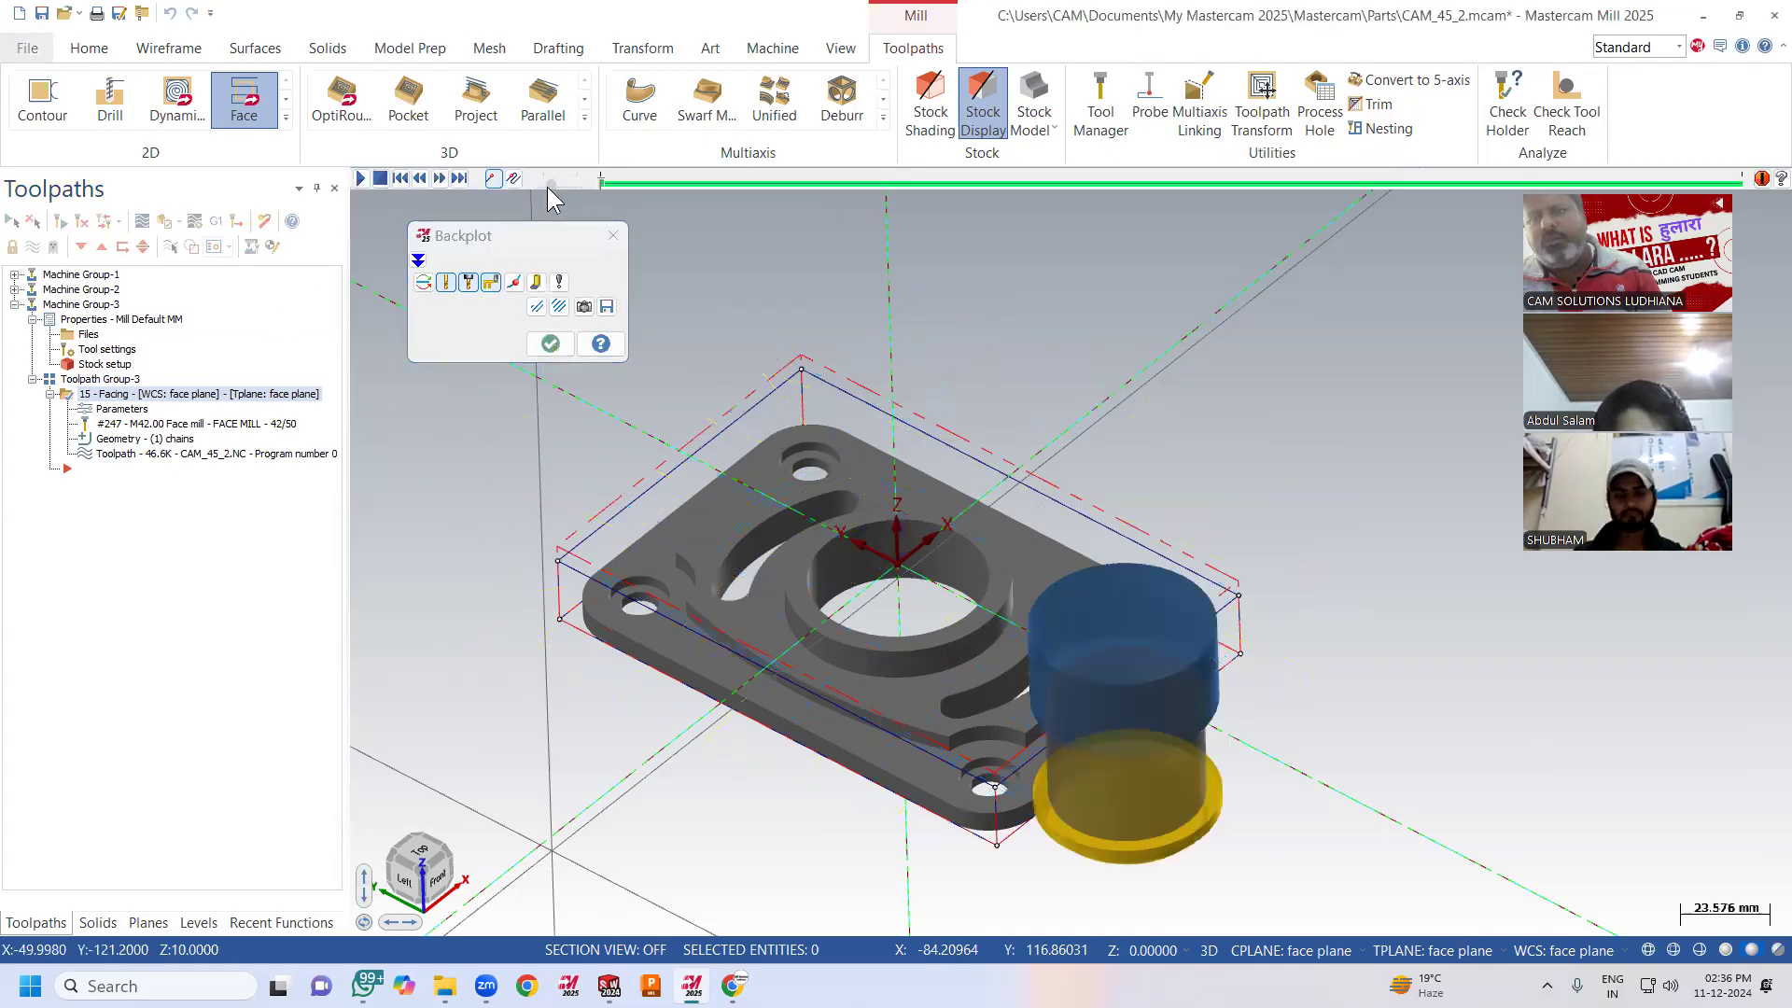
{"action": "left_click", "coordinate": [362, 181]}
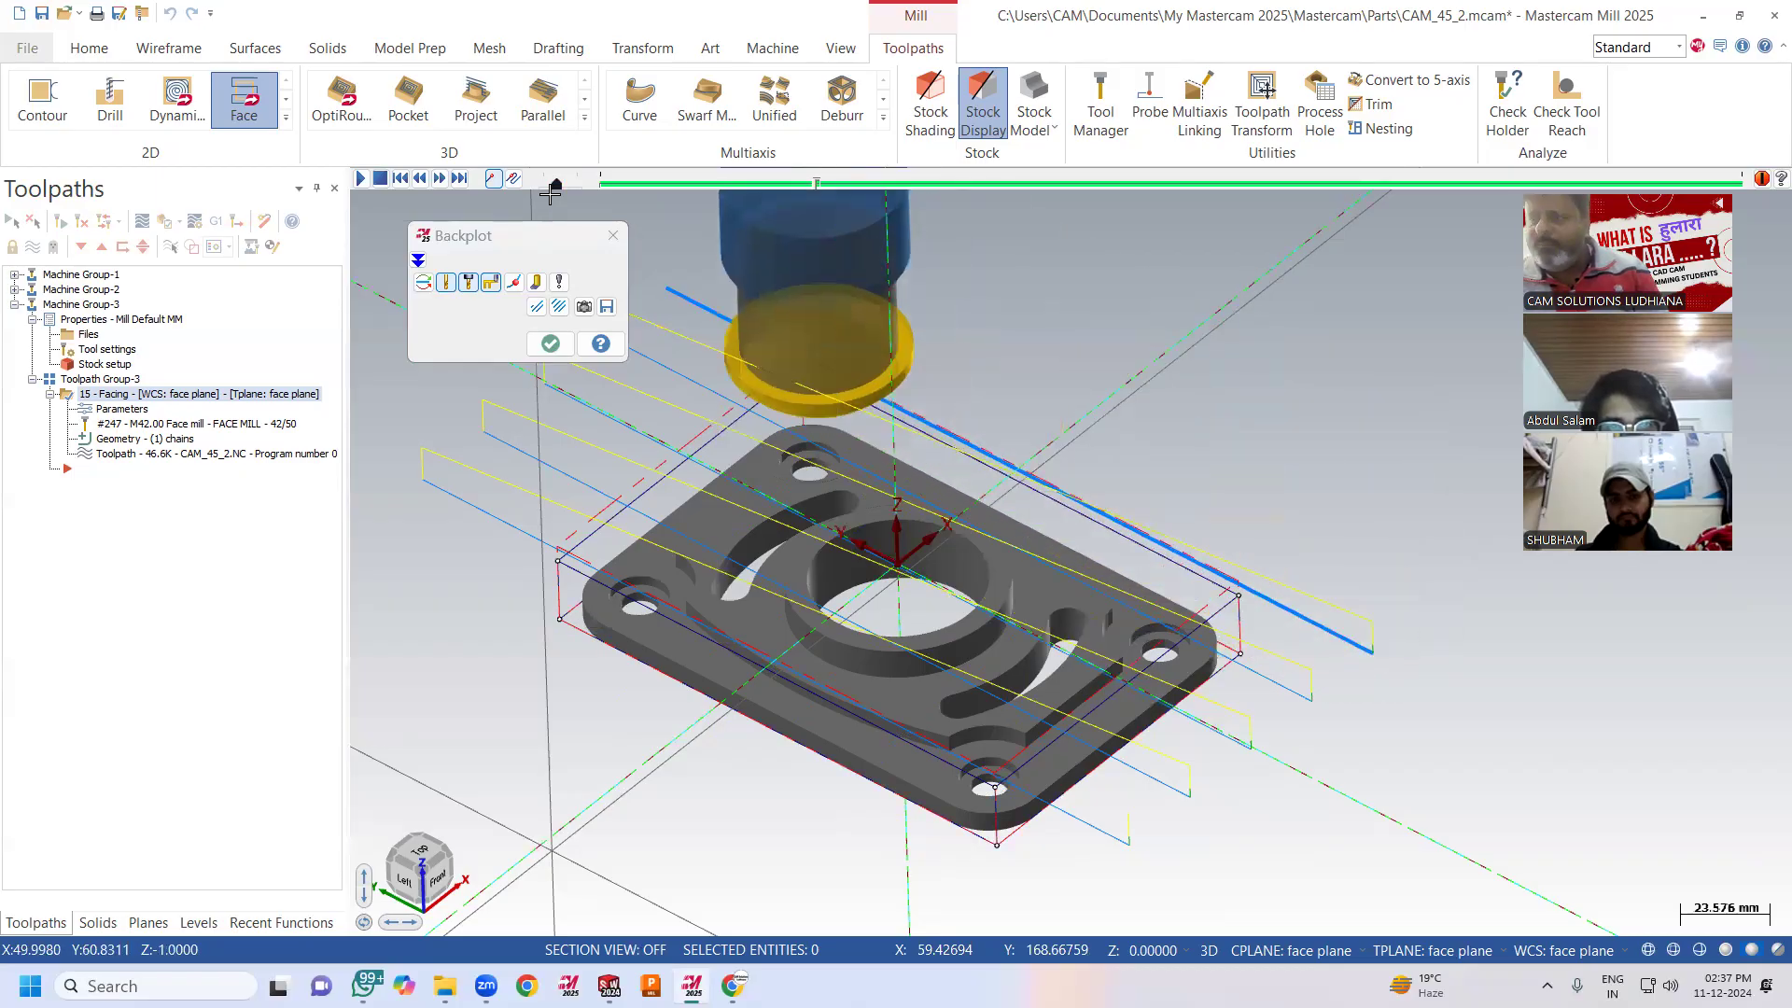
{"action": "left_click", "coordinate": [551, 343]}
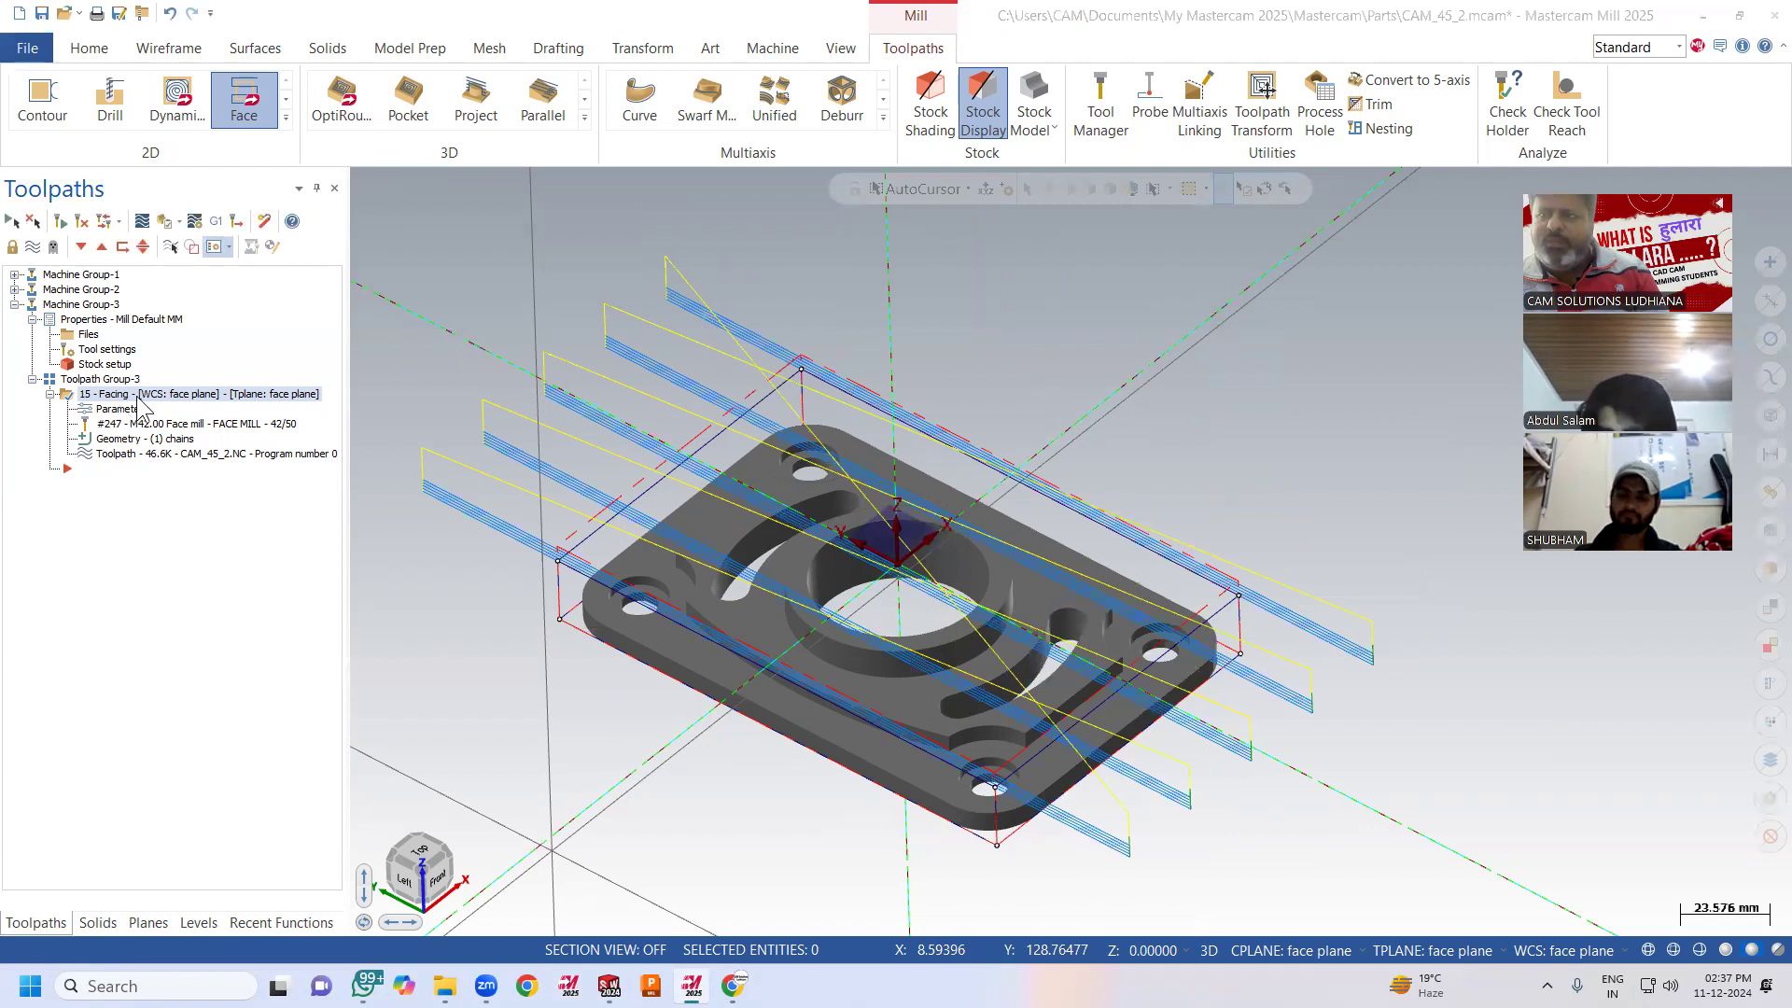
Switch the facing toolpath's cutting method to Zigzag and regenerate the passes.
{"action": "left_click", "coordinate": [142, 408]}
{"action": "left_click", "coordinate": [891, 207]}
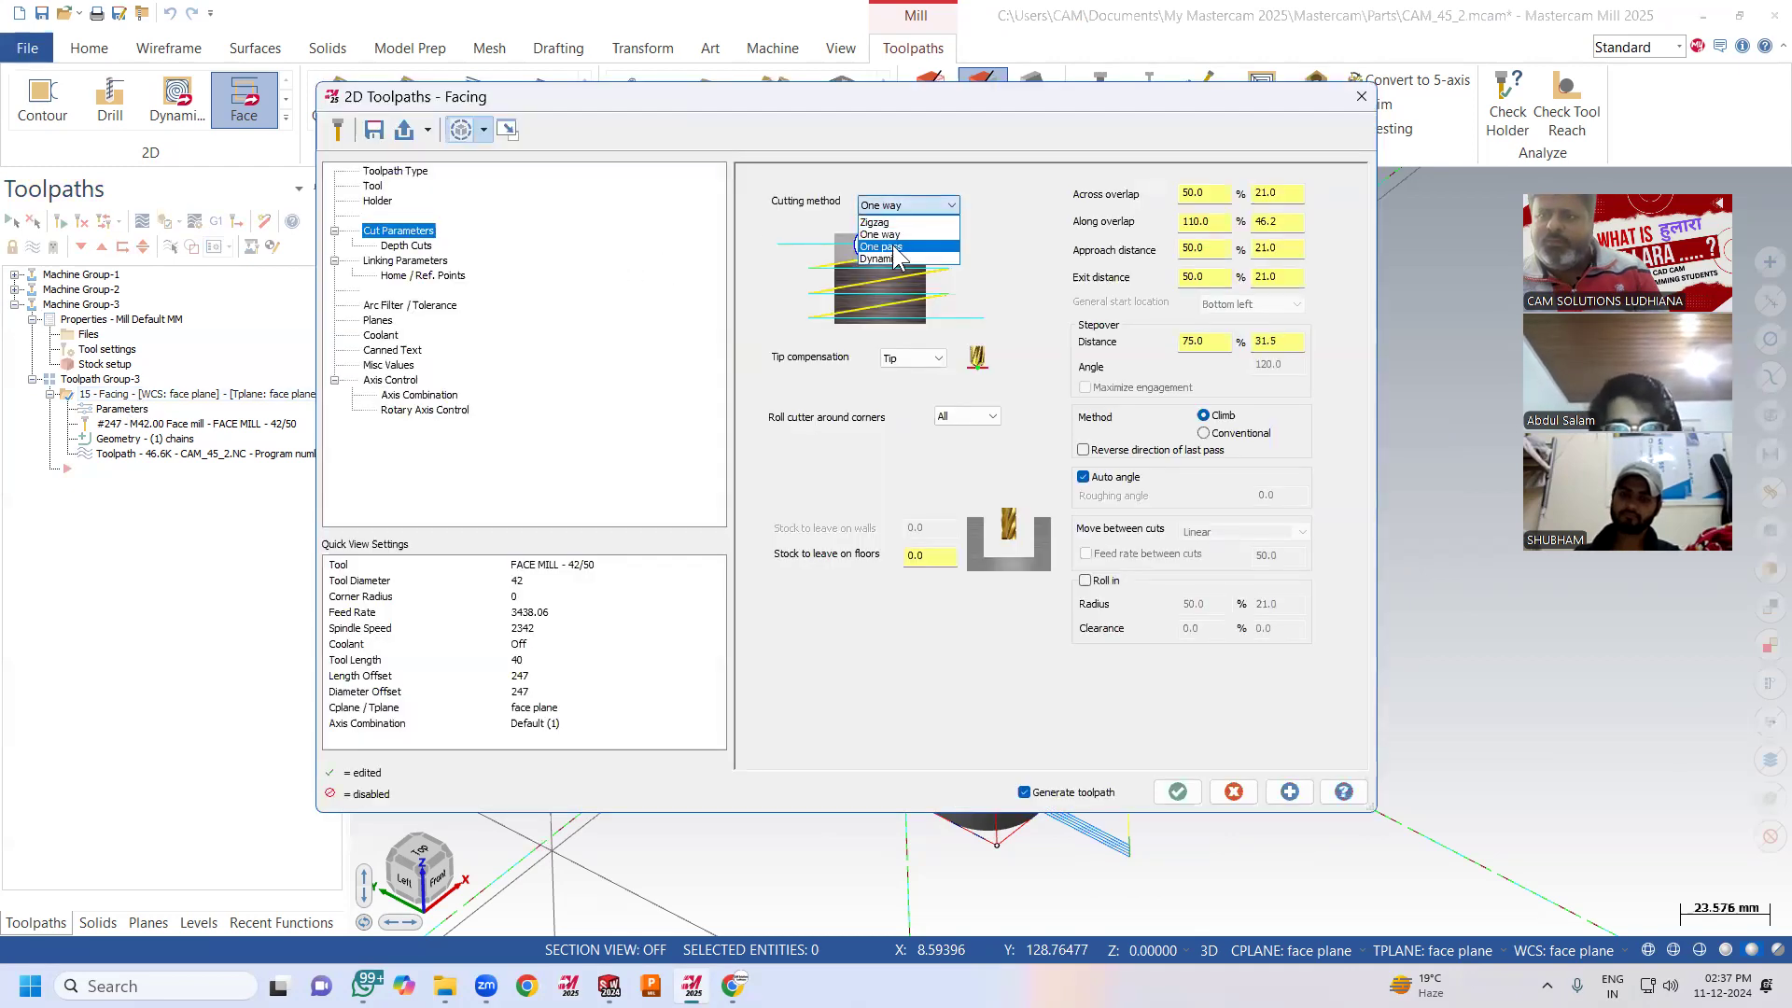
{"action": "left_click", "coordinate": [876, 222]}
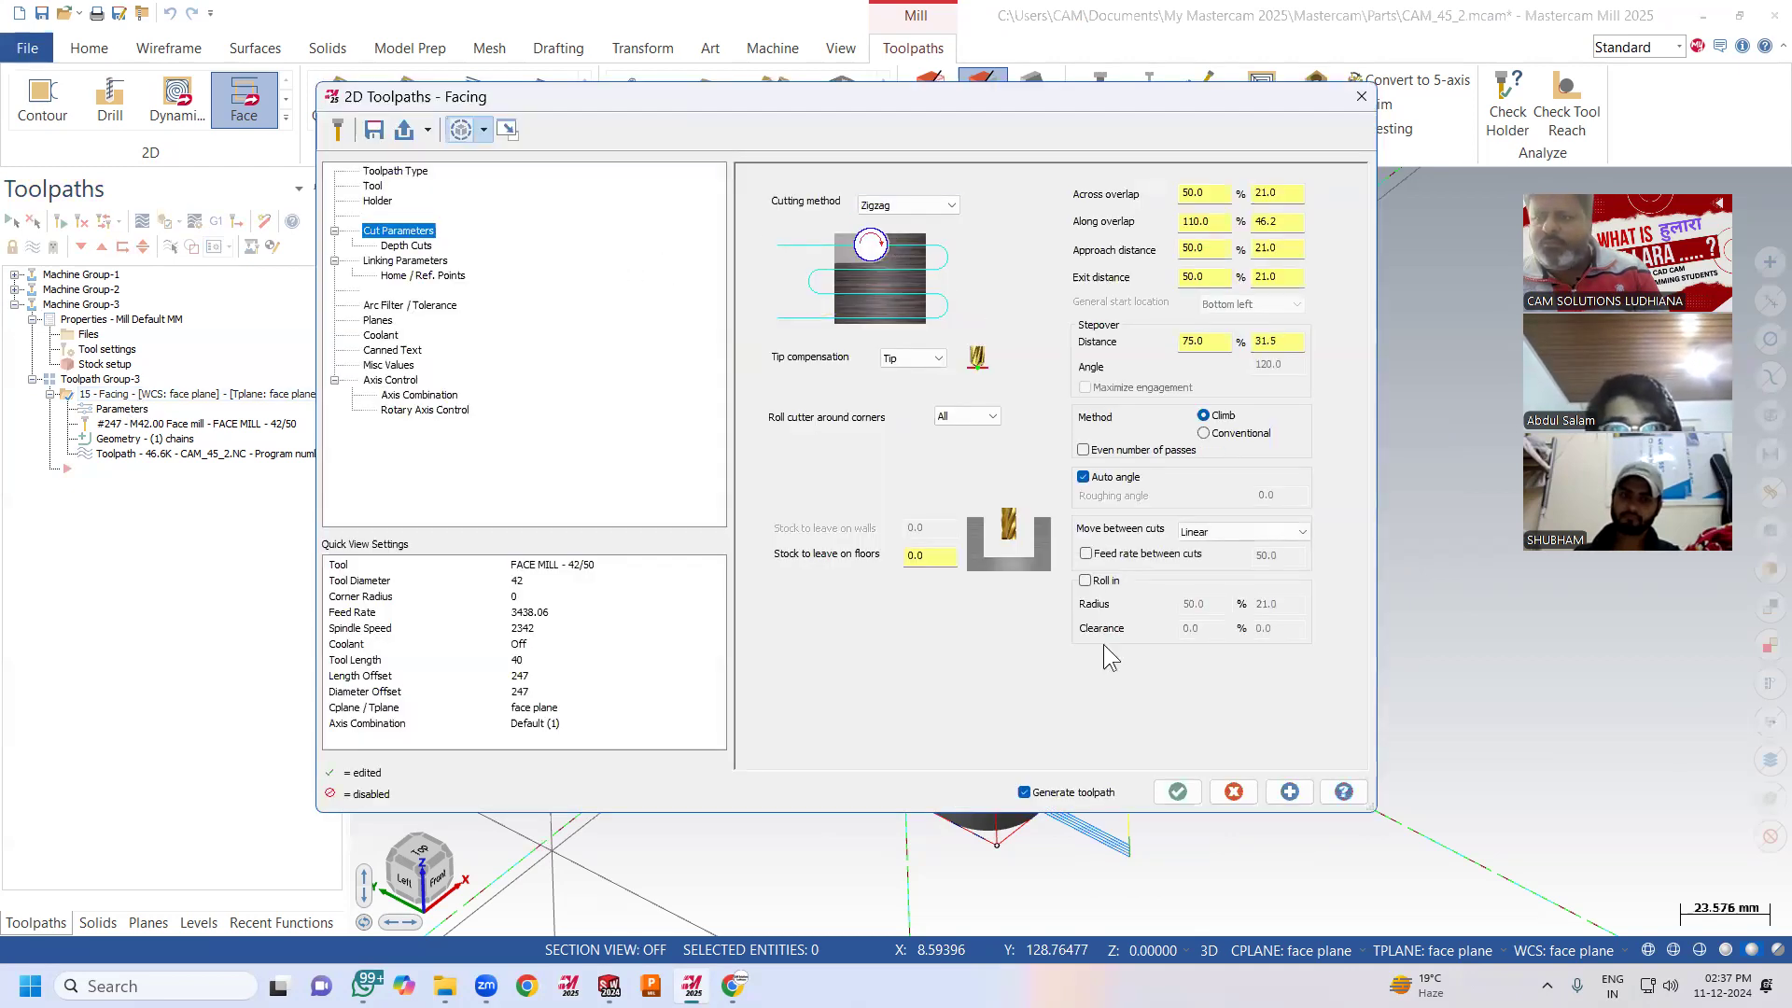
{"action": "left_click", "coordinate": [1177, 792]}
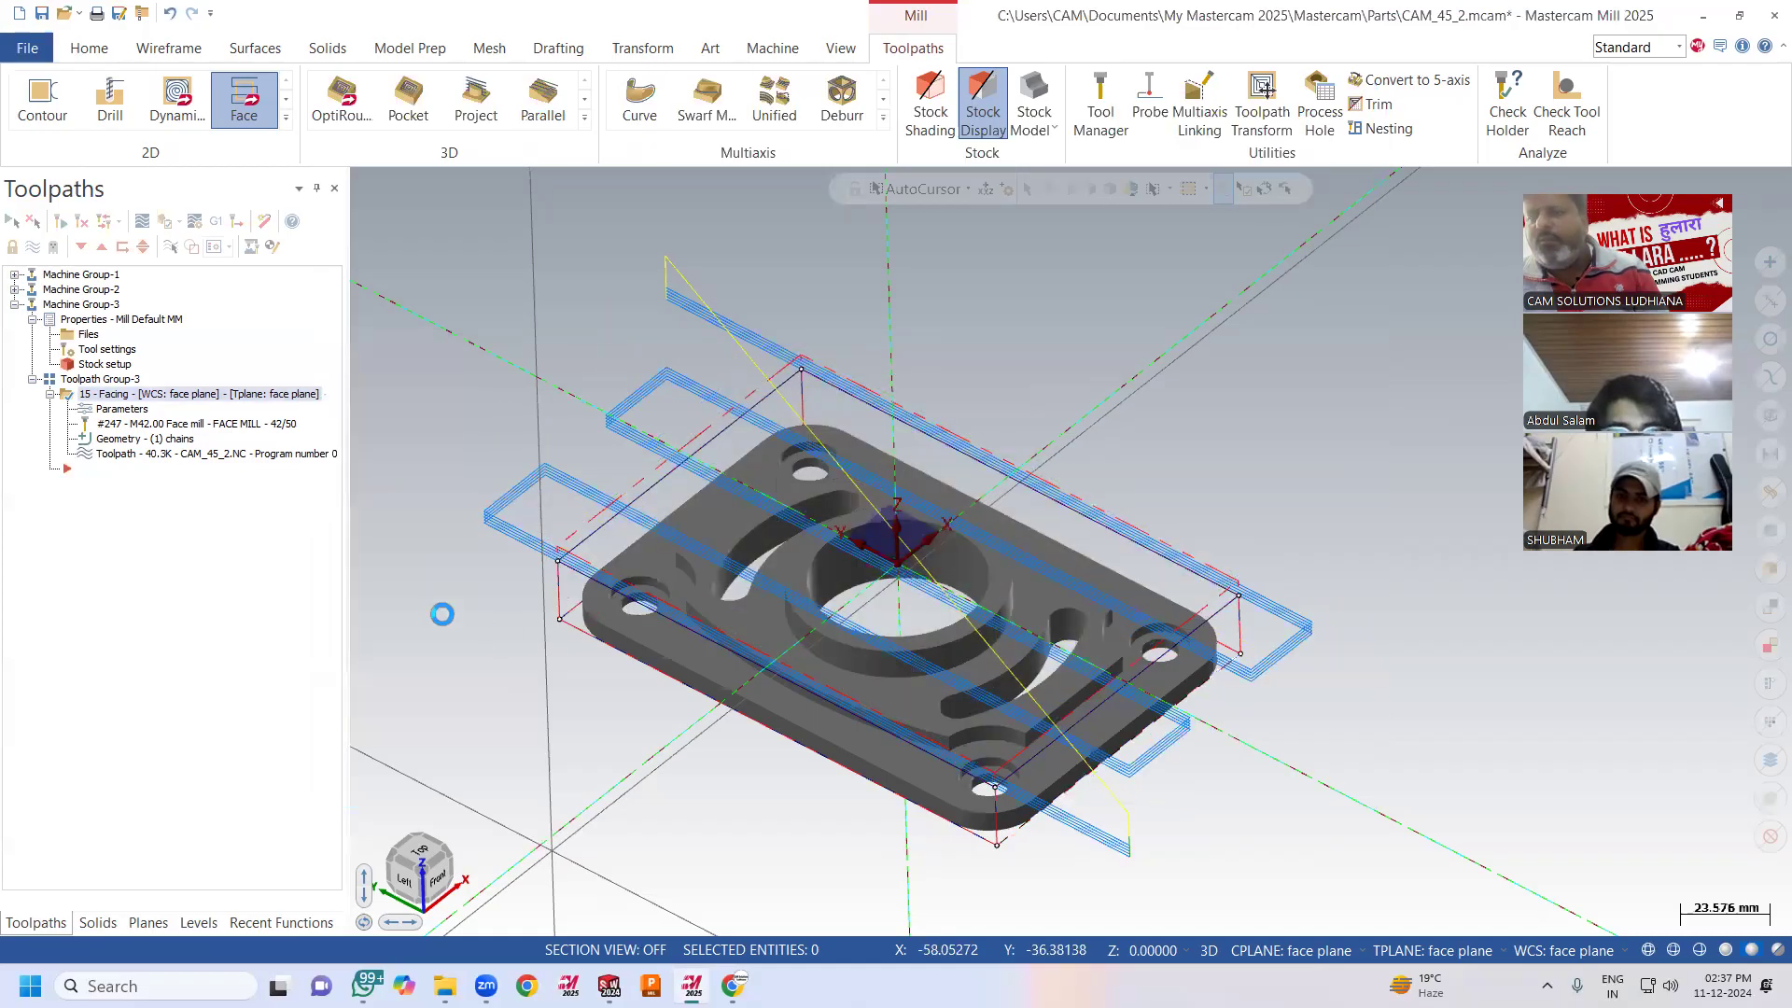
Backplot the zigzag facing passes to examine how the cutter moves between cuts.
{"action": "mouse_move", "coordinate": [722, 630]}
{"action": "middle_mouse_down"}
{"action": "mouse_move", "coordinate": [762, 562]}
{"action": "mouse_move", "coordinate": [722, 631]}
{"action": "middle_mouse_up"}
{"action": "left_click", "coordinate": [208, 455]}
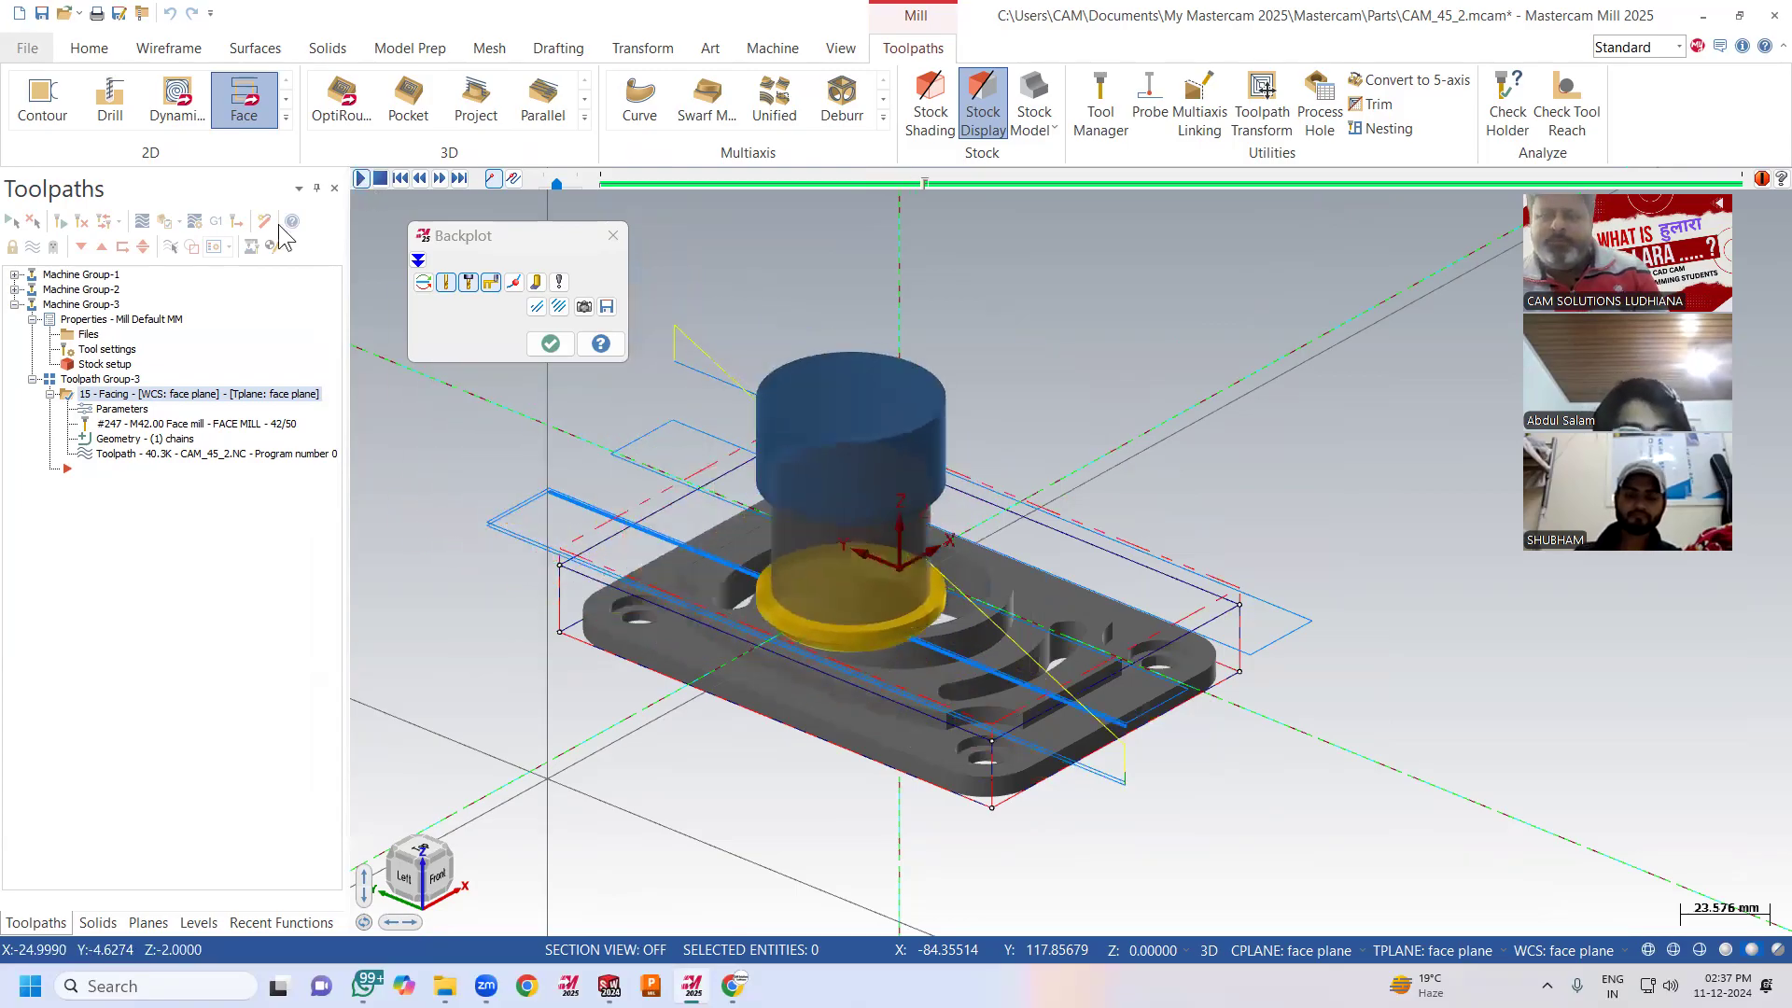
{"action": "left_click", "coordinate": [550, 345]}
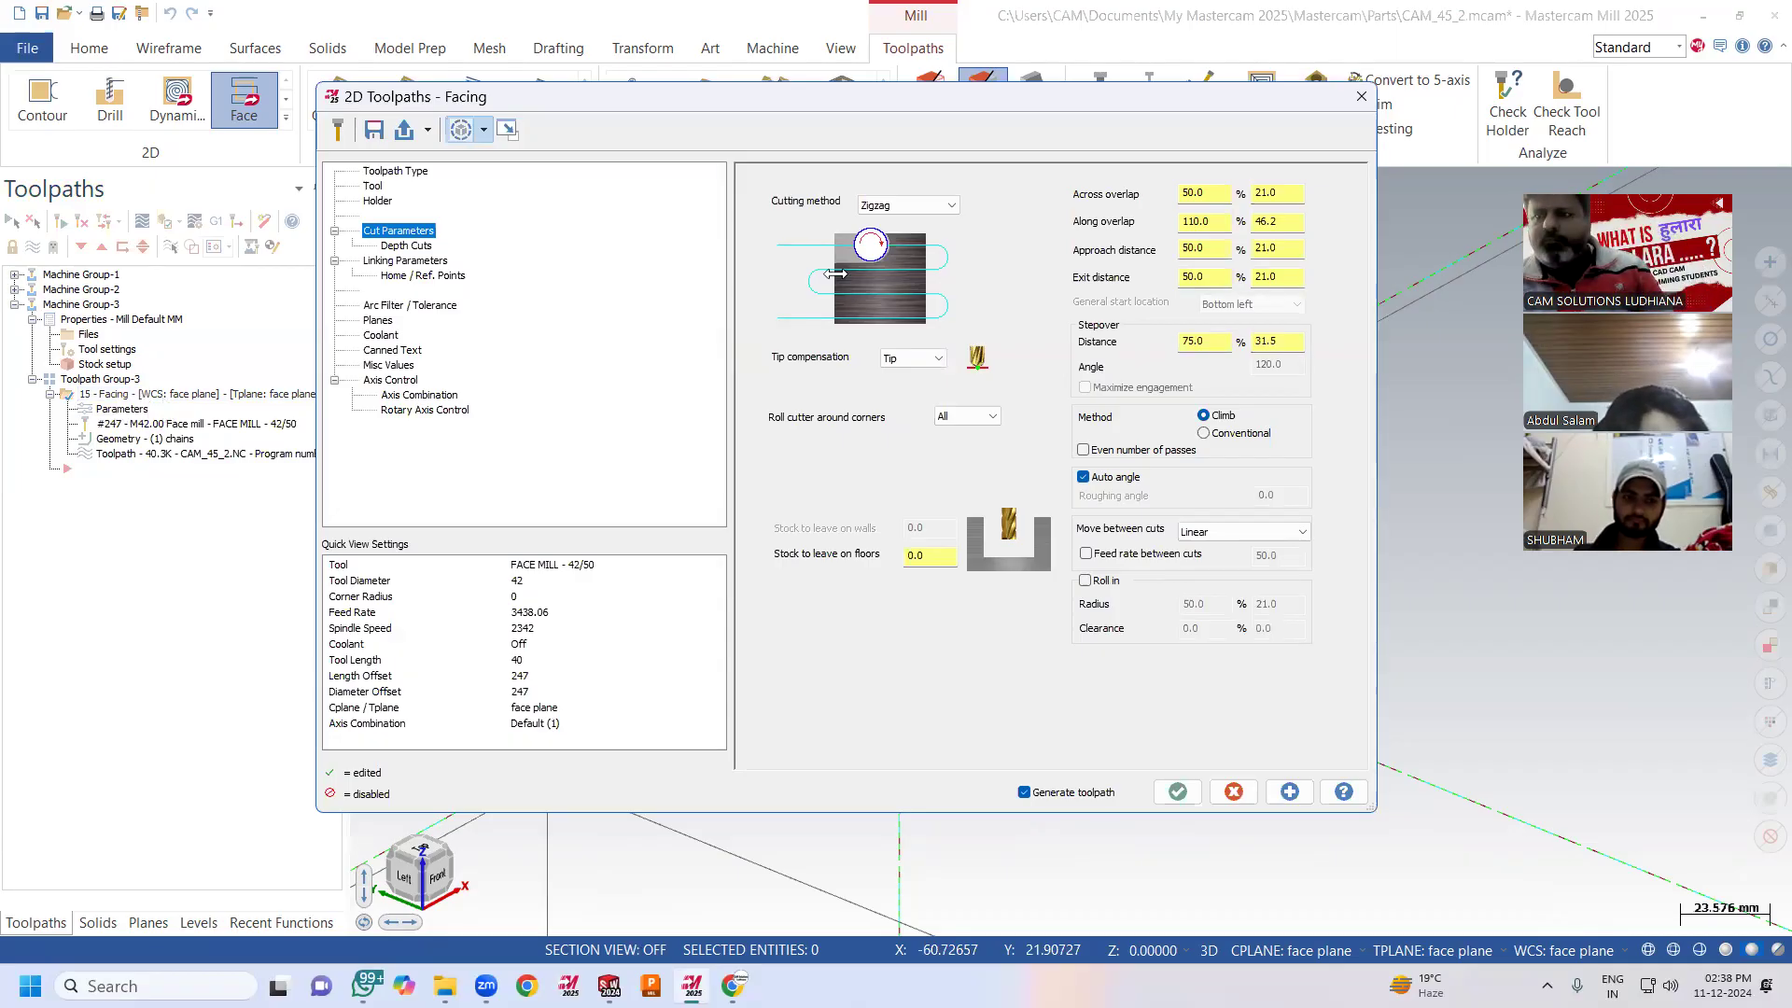
Switch the facing toolpath's cutting method to Dynamic and regenerate the passes.
{"action": "left_click", "coordinate": [923, 204]}
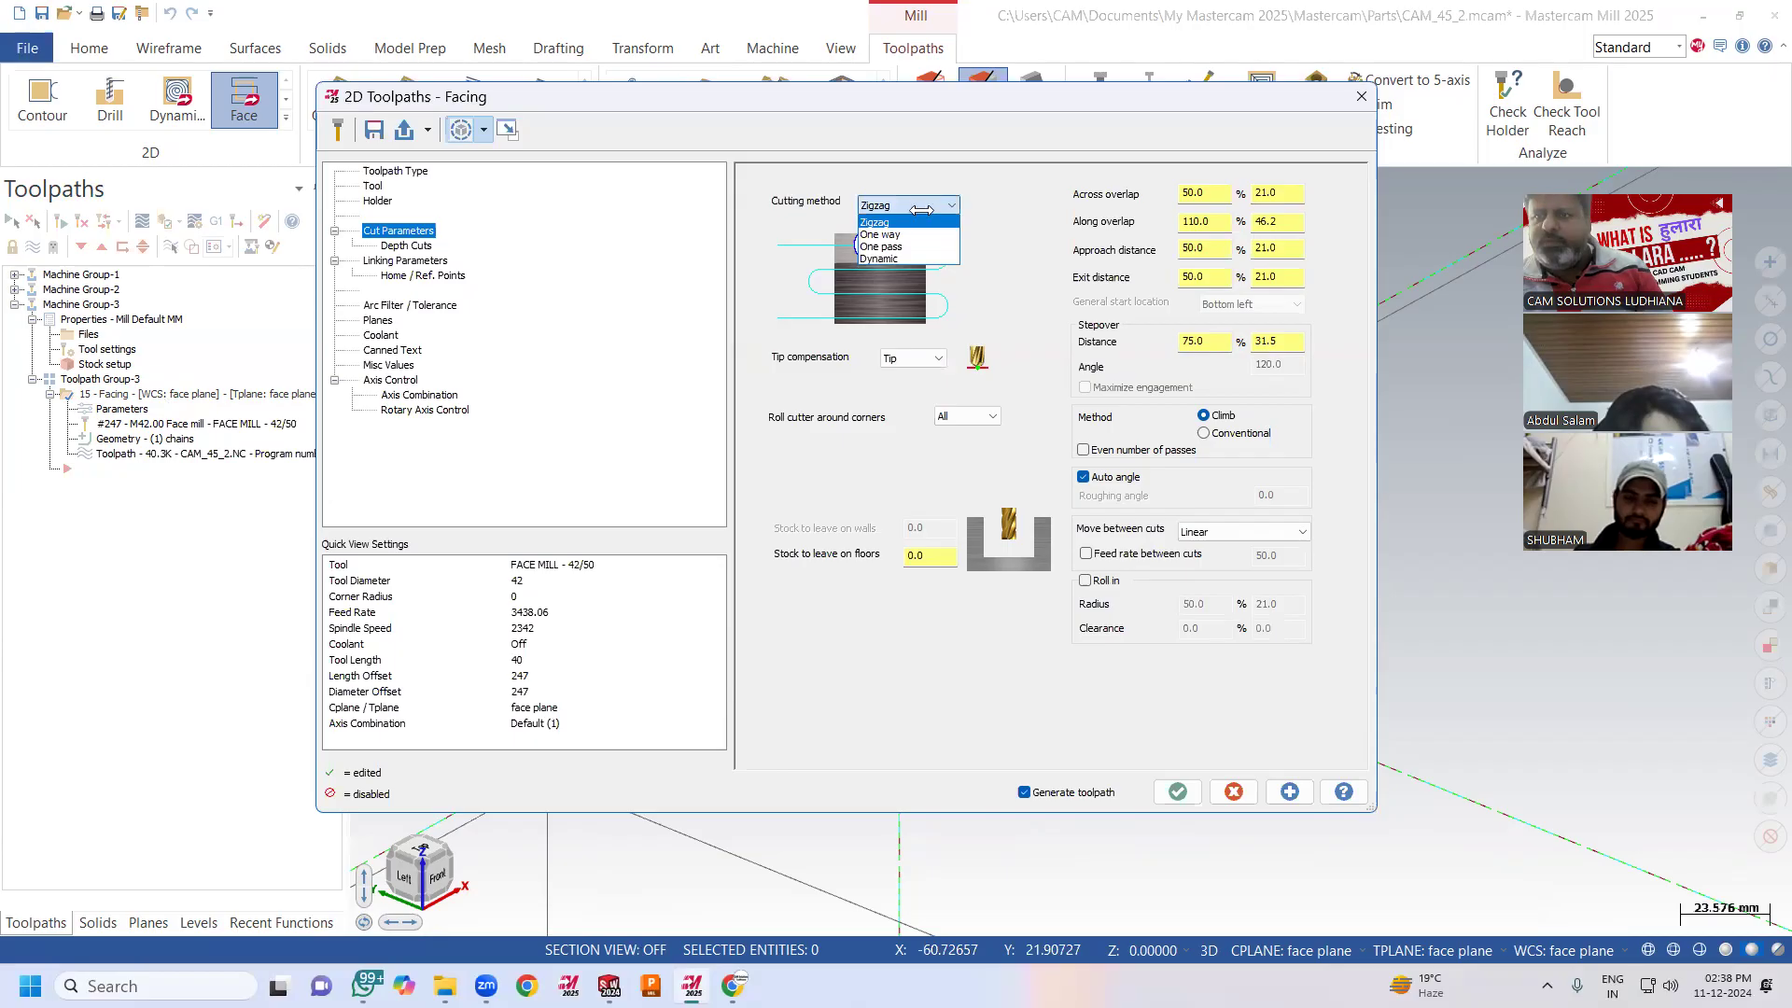
{"action": "left_click", "coordinate": [886, 259]}
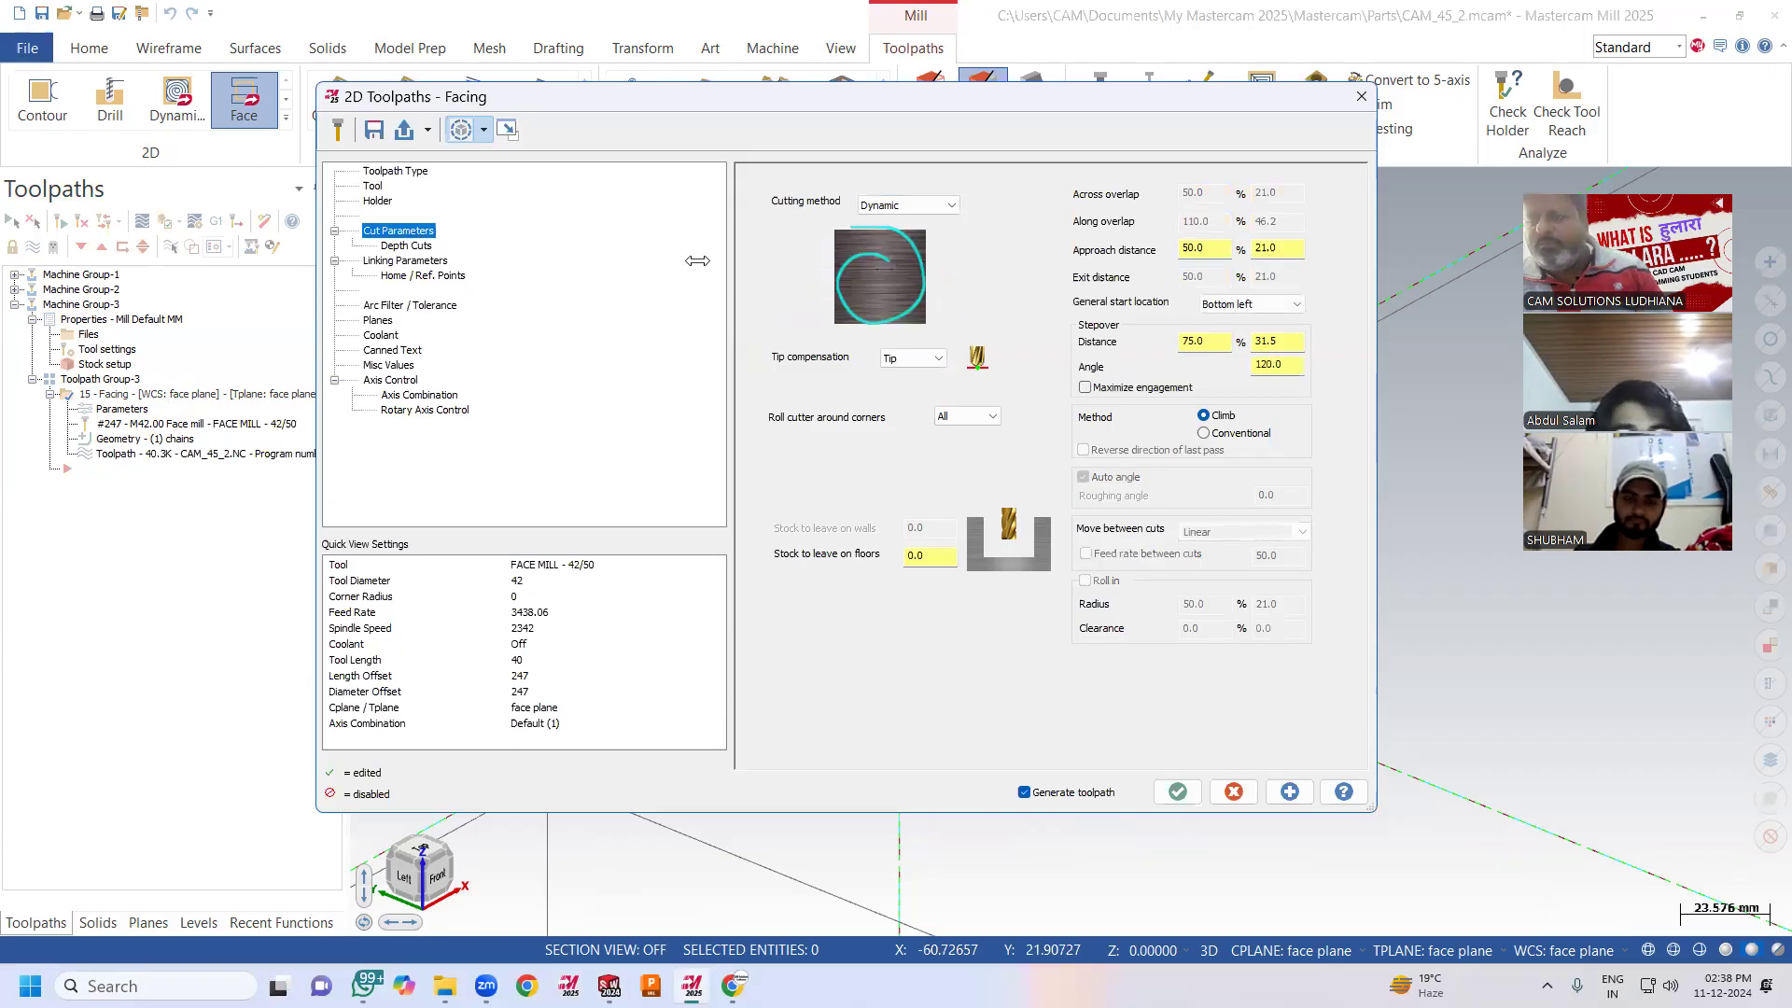
{"action": "left_click", "coordinate": [1179, 791]}
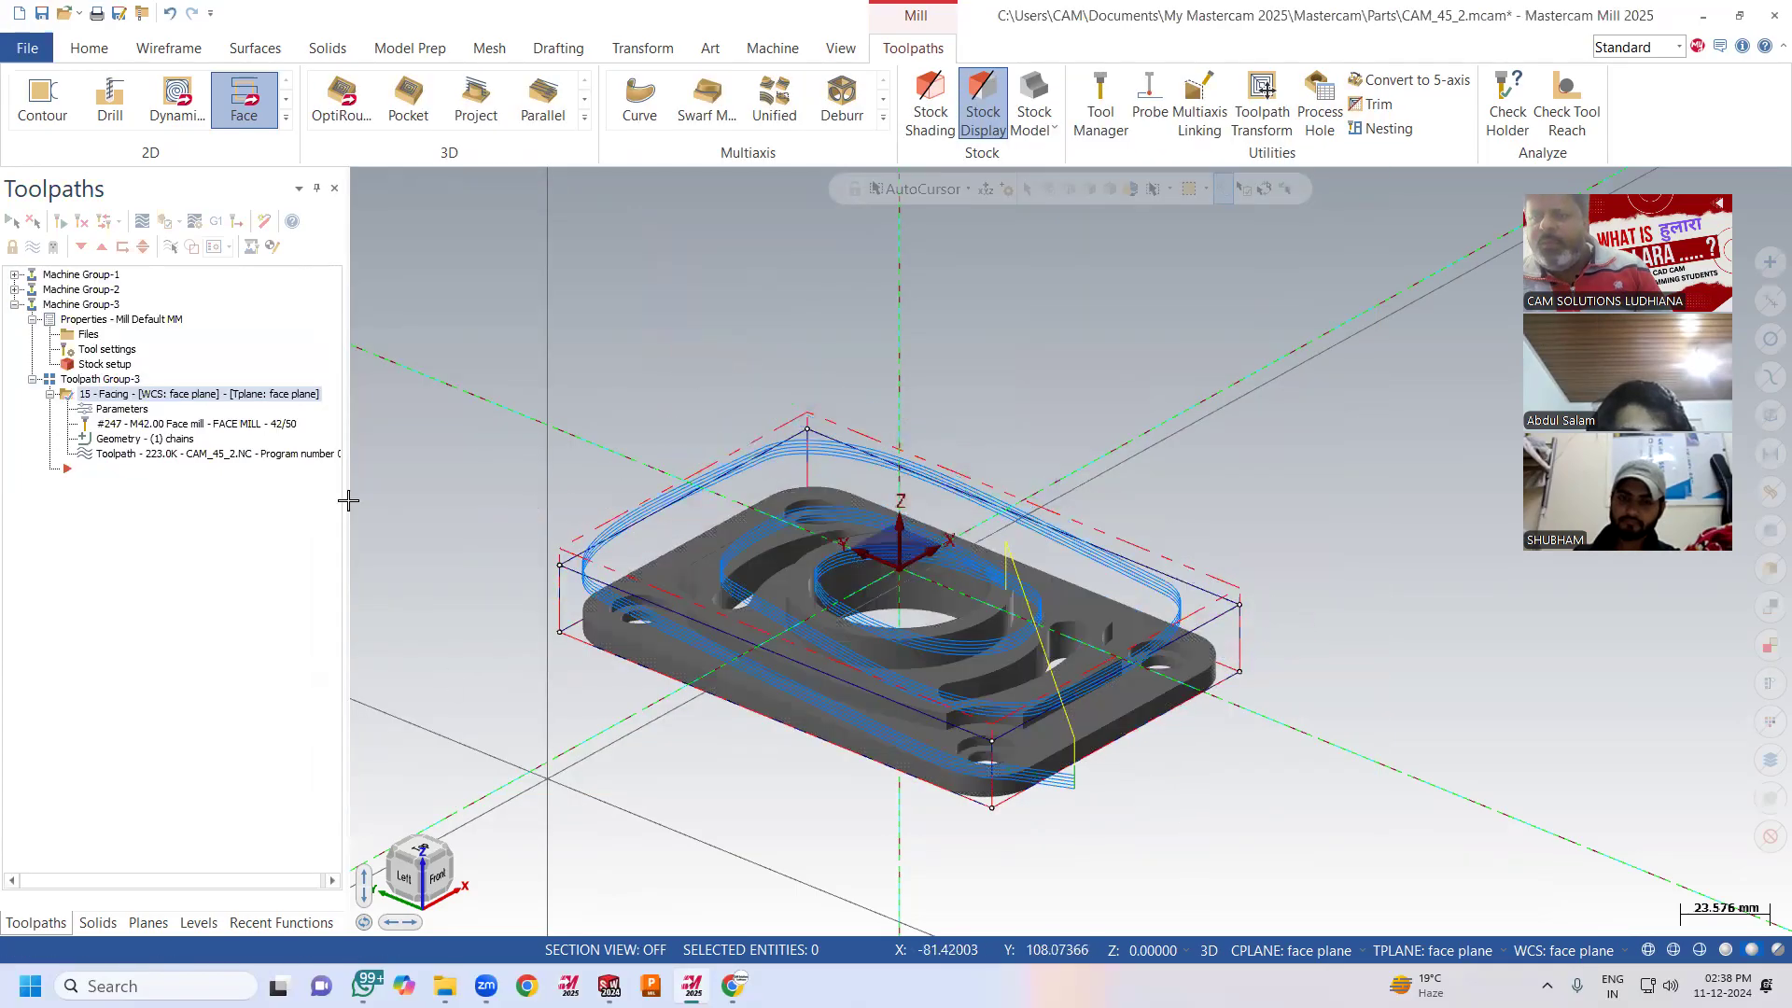
Backplot the dynamic facing toolpath and simulate its material removal on the stock in Verify mode.
{"action": "left_click", "coordinate": [208, 454]}
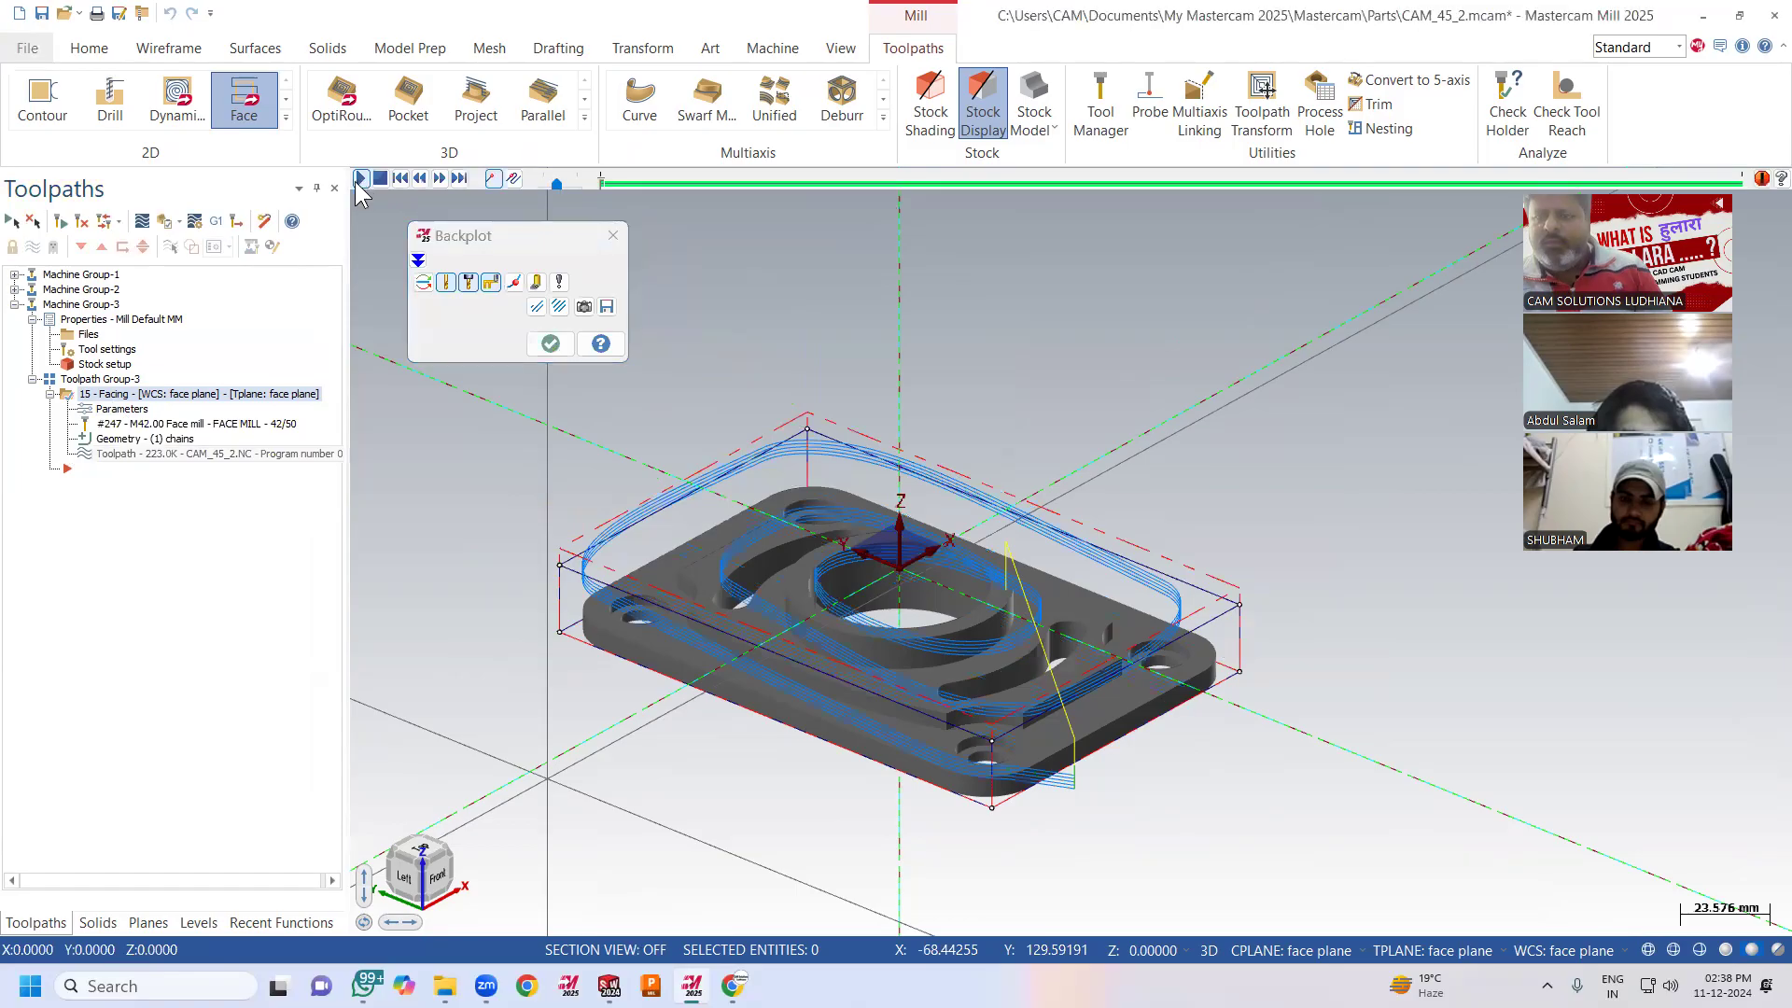
{"action": "left_click", "coordinate": [360, 181]}
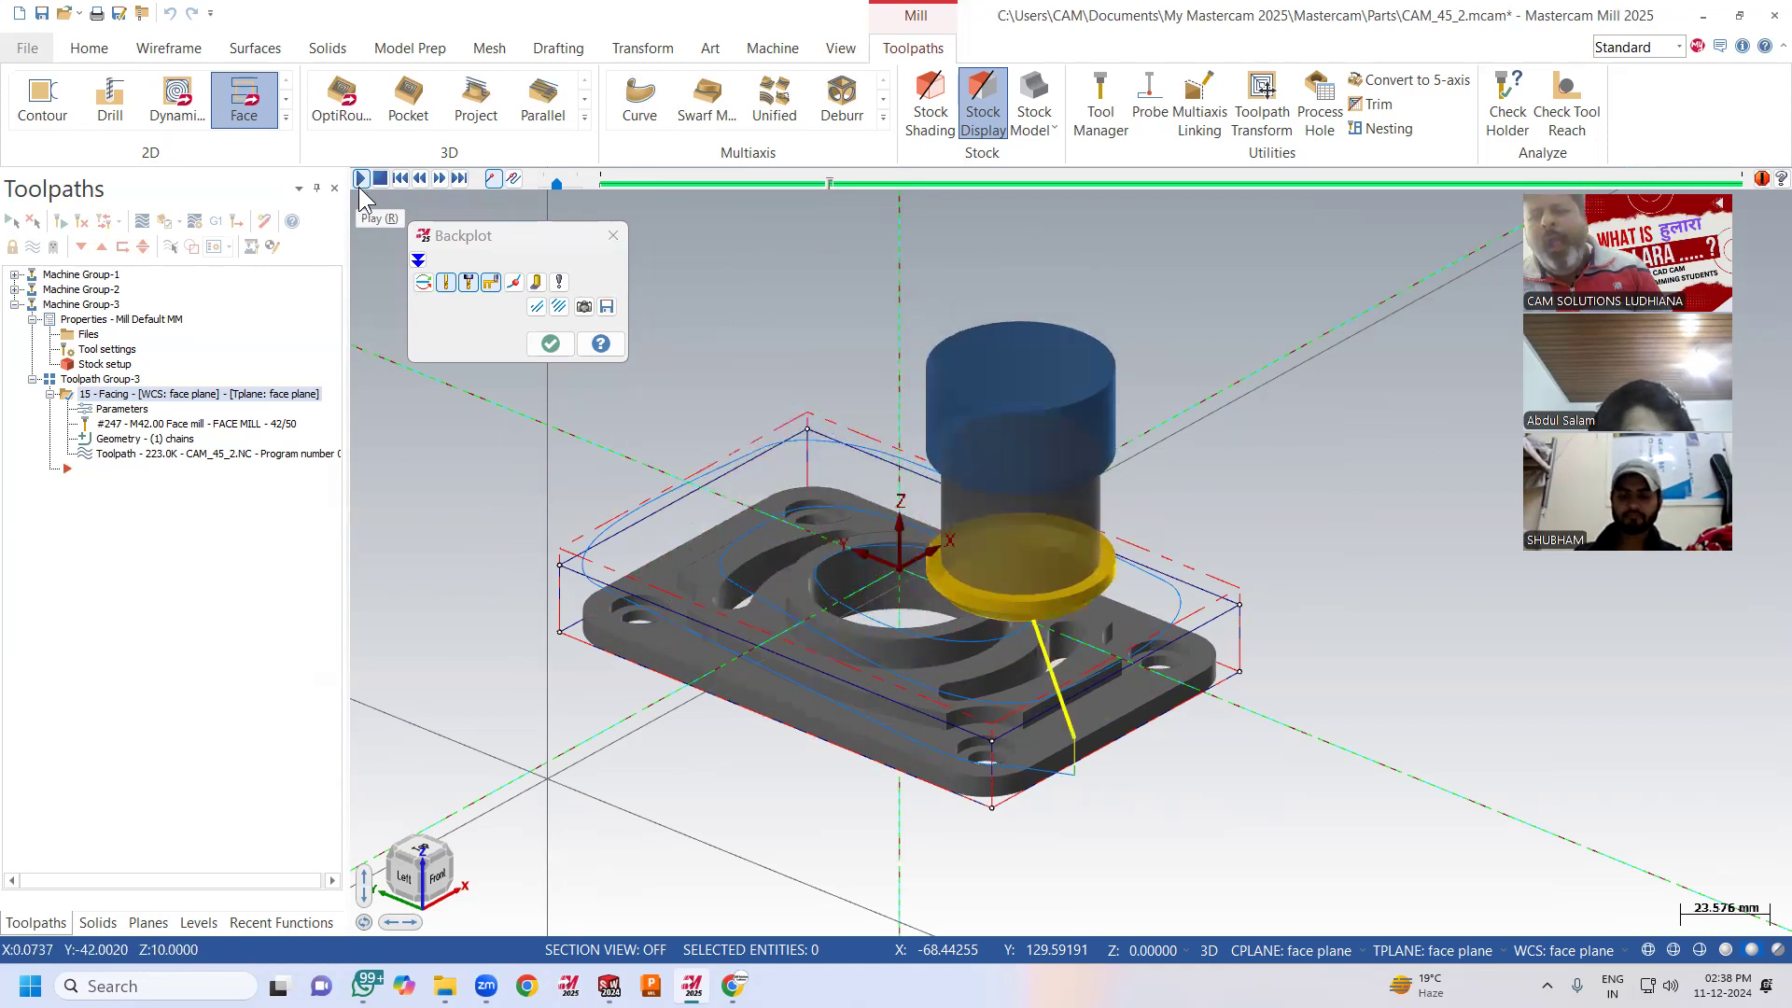
{"action": "left_click", "coordinate": [551, 343]}
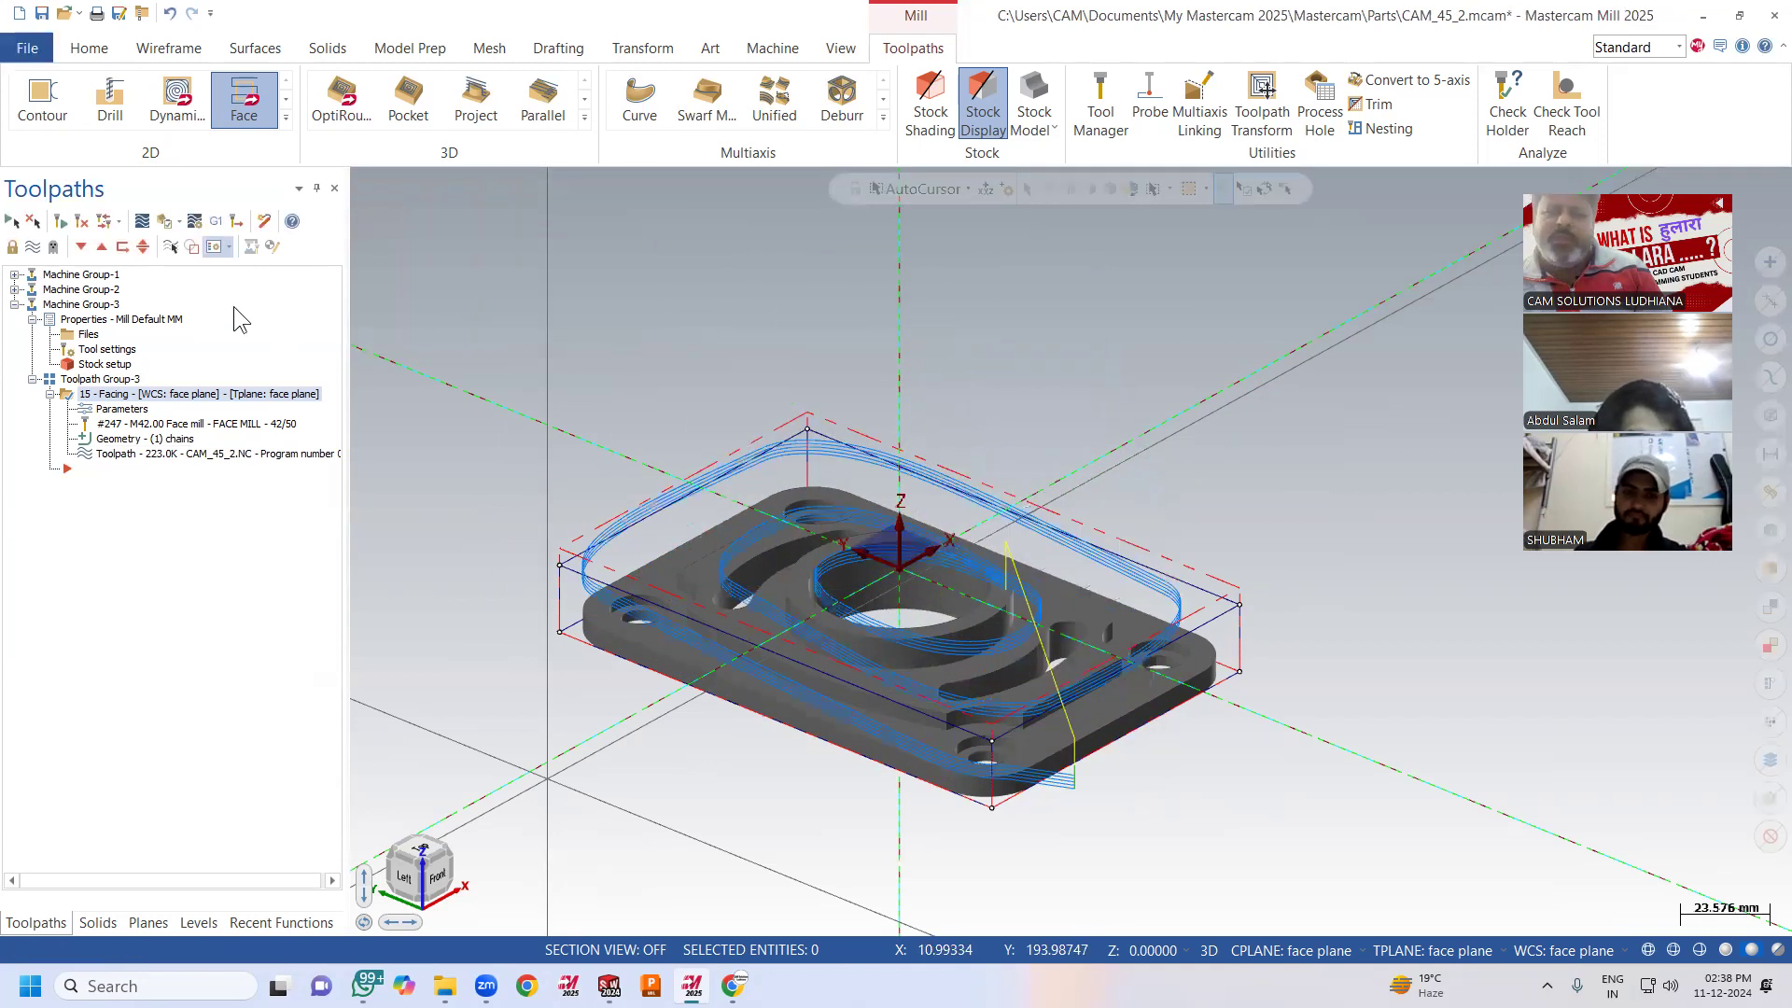
{"action": "left_click", "coordinate": [171, 227]}
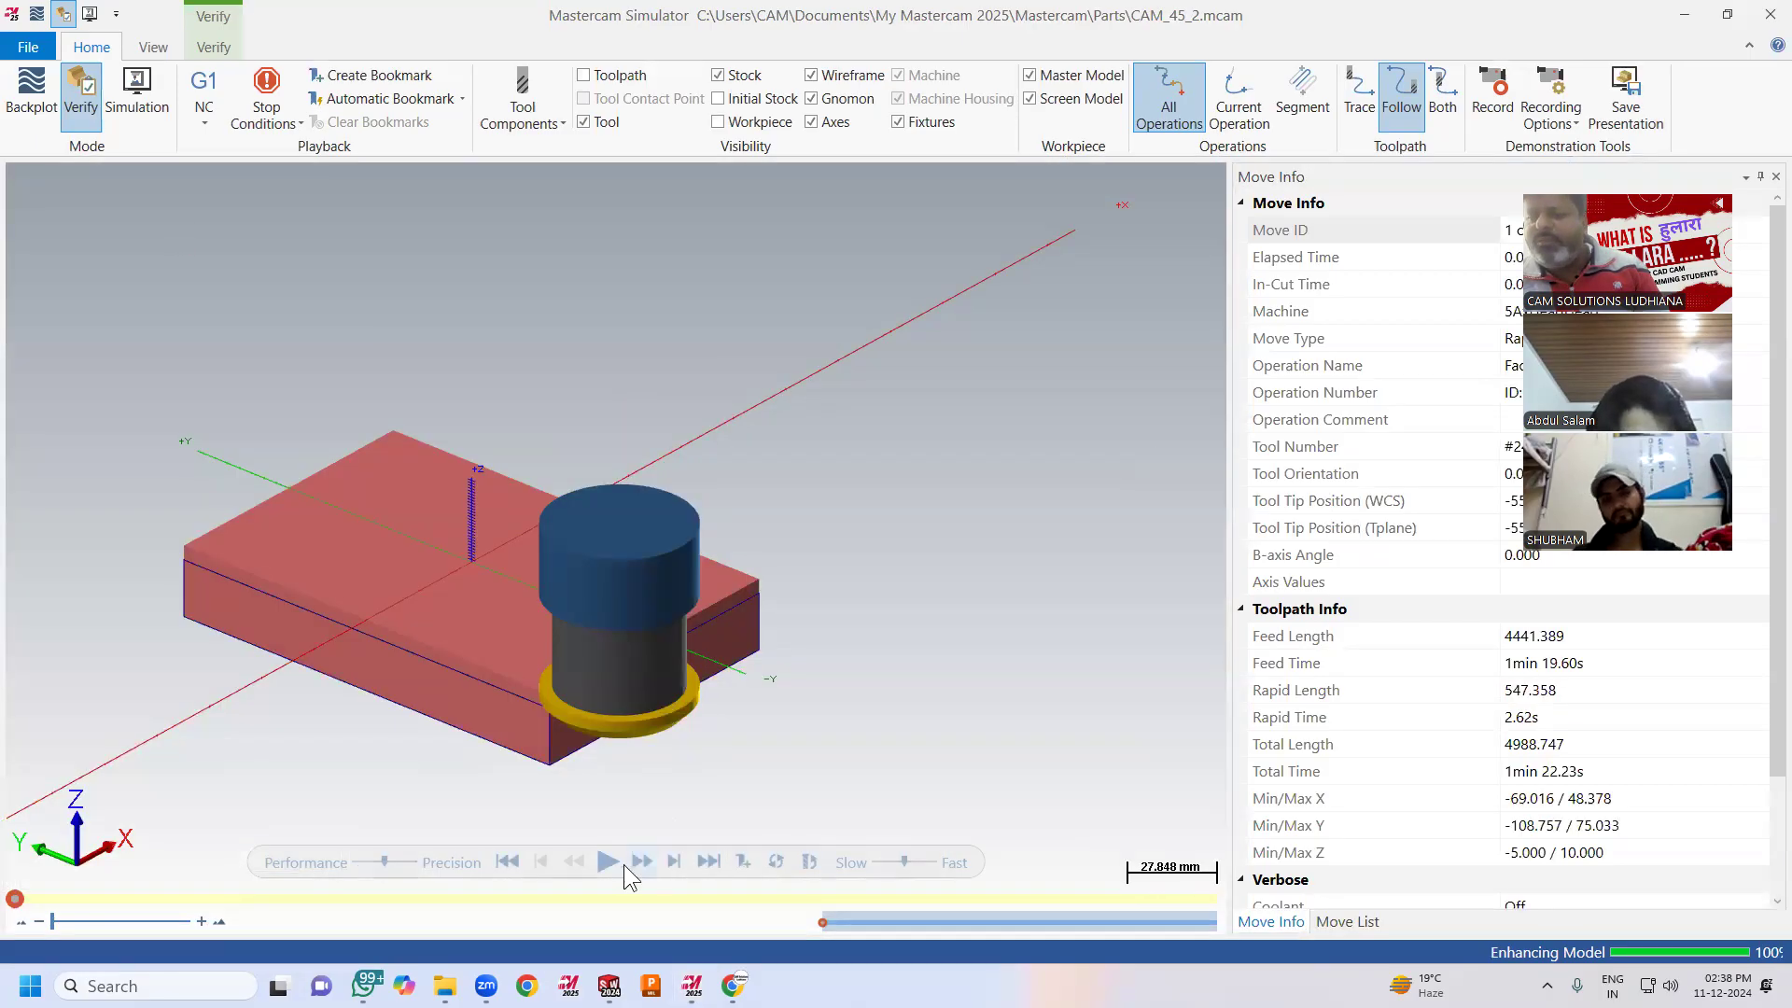
{"action": "left_click", "coordinate": [623, 865]}
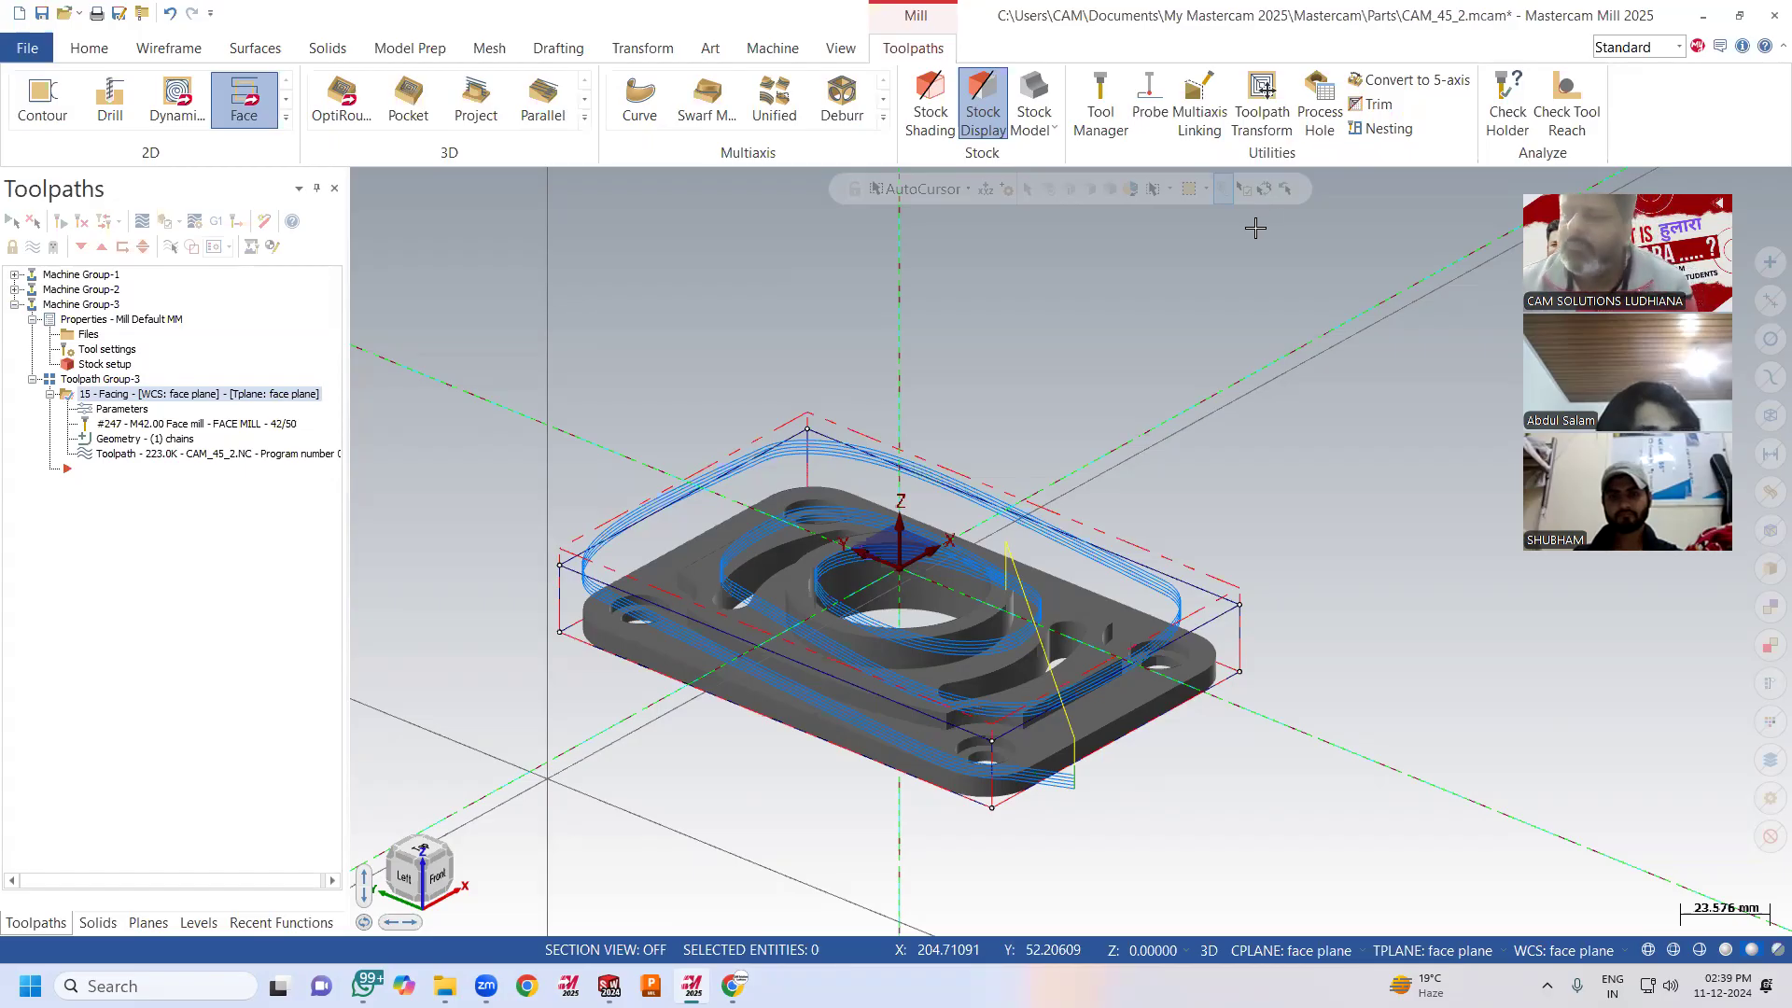
Replay the backplot of the dynamic facing passes from a lower viewing angle to examine the spiral motion.
{"action": "mouse_move", "coordinate": [1119, 381]}
{"action": "middle_mouse_down"}
{"action": "mouse_move", "coordinate": [1110, 487]}
{"action": "mouse_move", "coordinate": [1124, 377]}
{"action": "middle_mouse_up"}
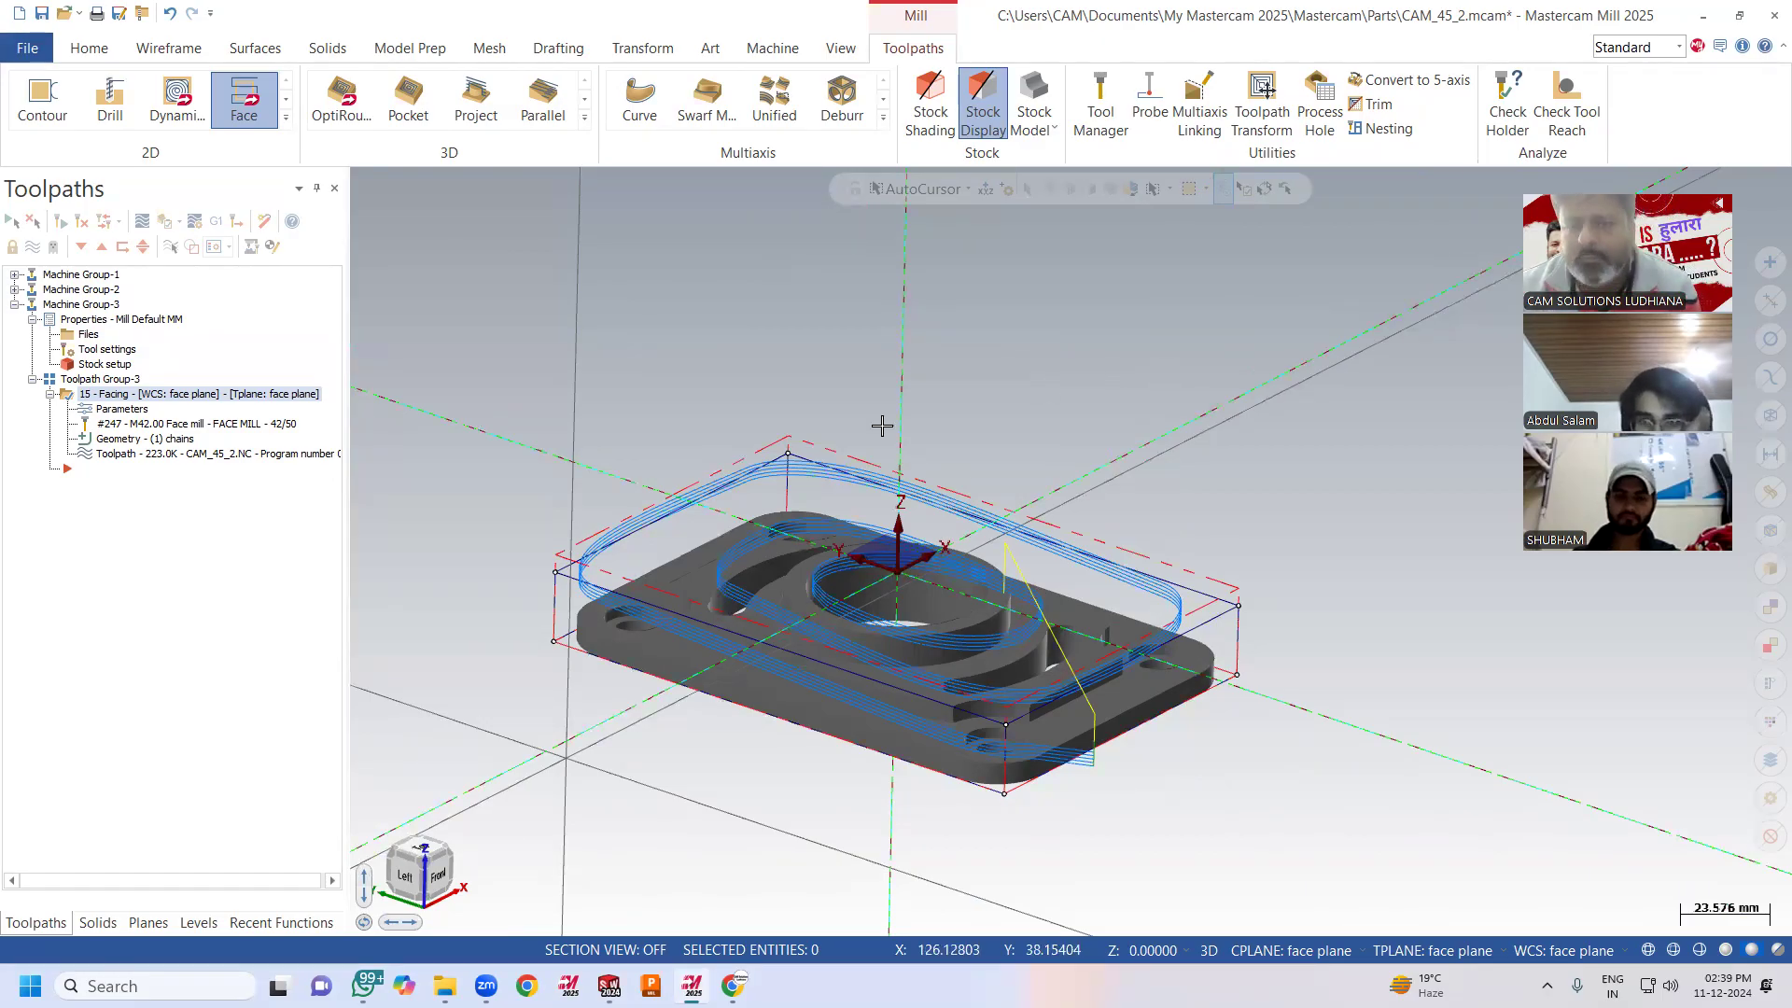
{"action": "left_click", "coordinate": [225, 457]}
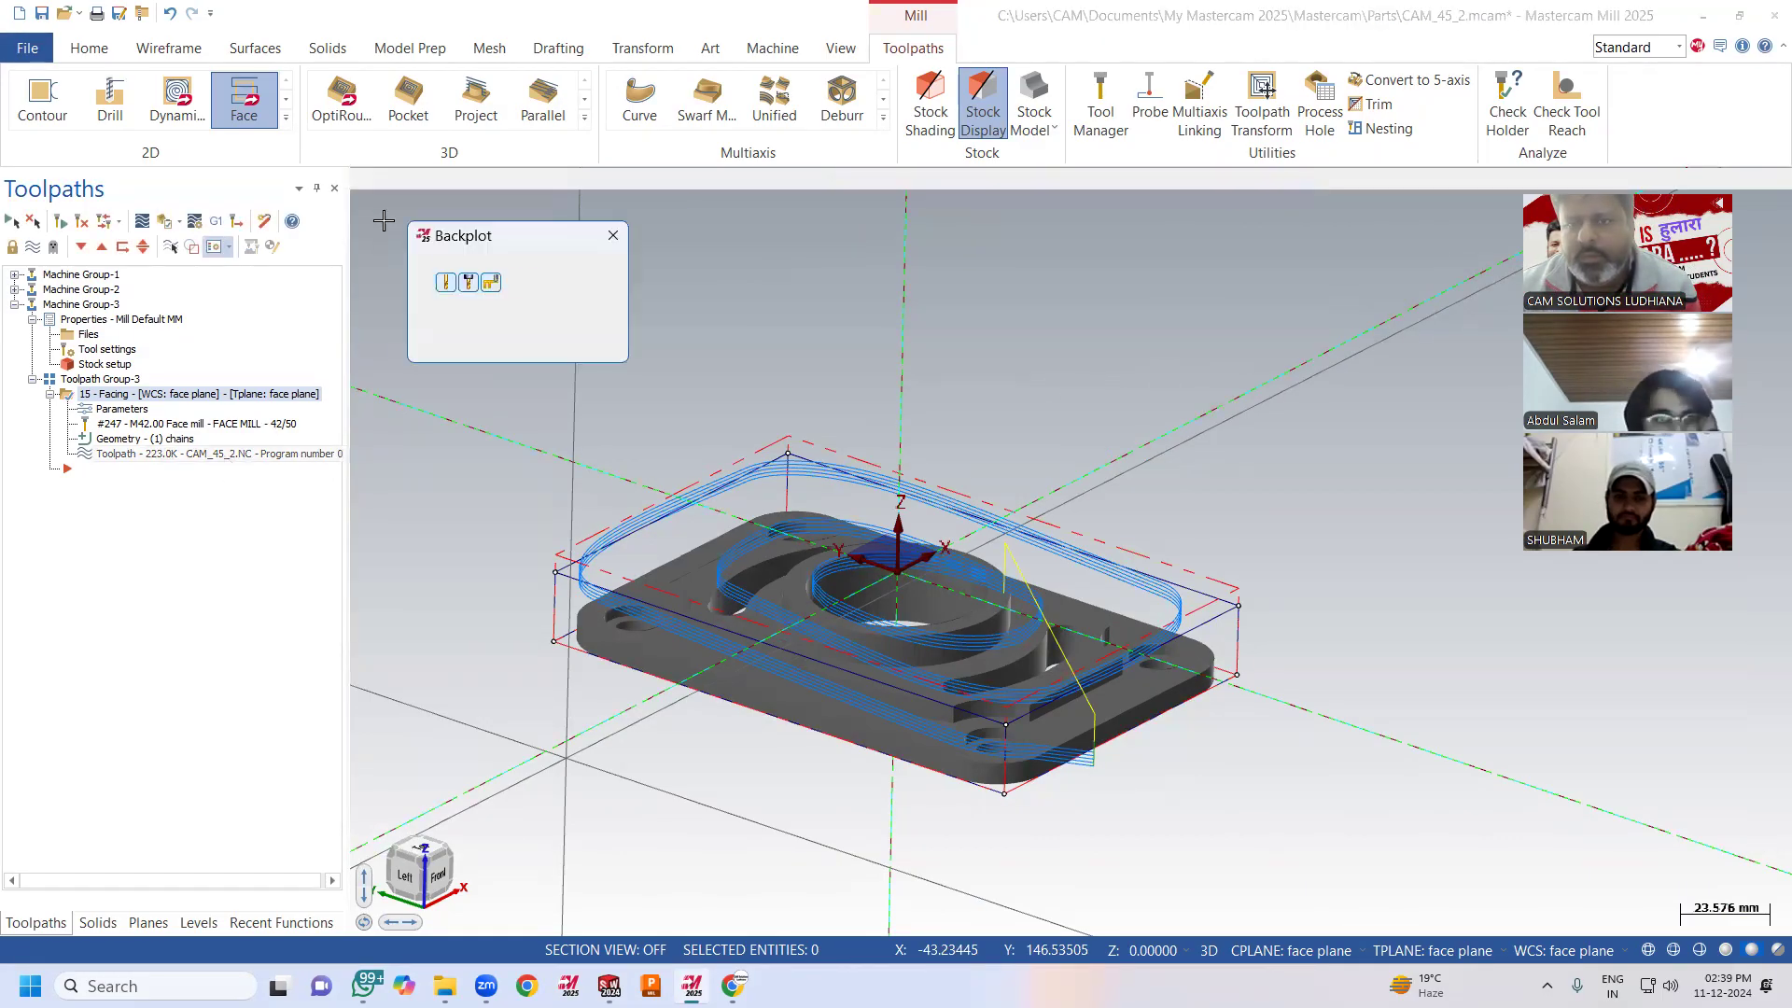
{"action": "left_click", "coordinate": [360, 178]}
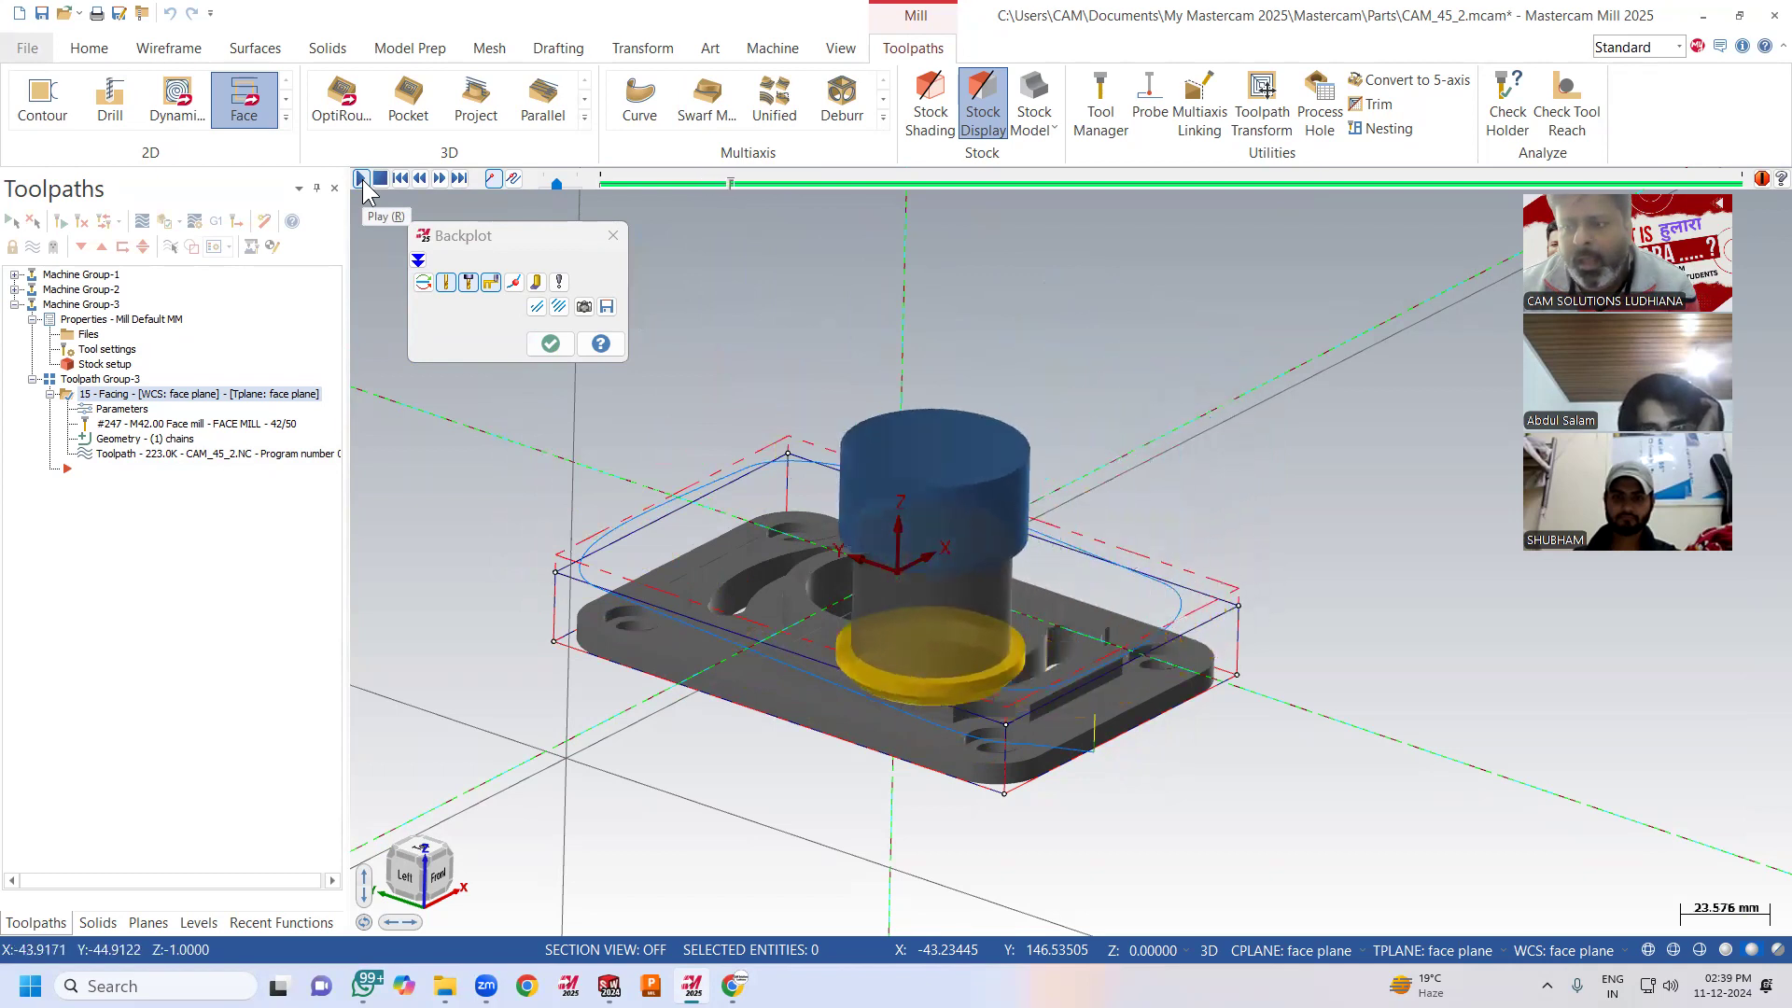
{"action": "left_click", "coordinate": [549, 343]}
{"action": "middle_click_drag", "start_coordinate": [820, 418], "coordinate": [847, 425]}
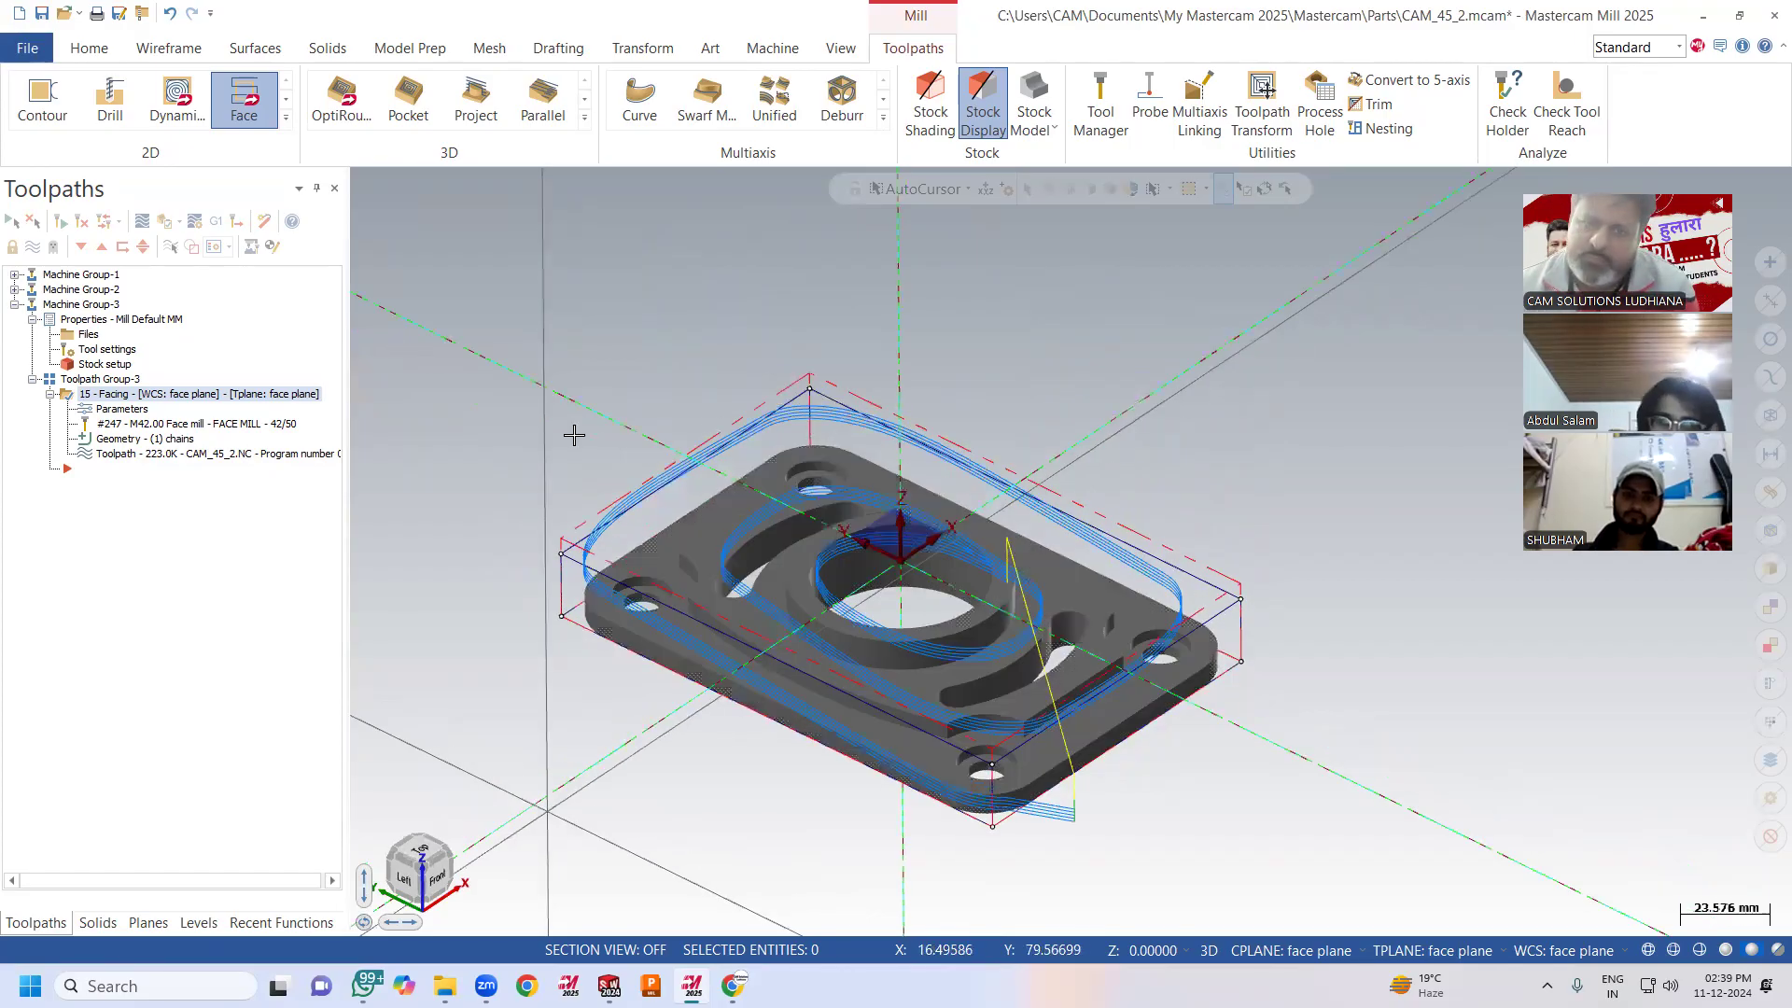
Switch the facing toolpath's cutting method to One way and regenerate the passes.
{"action": "left_click", "coordinate": [123, 411]}
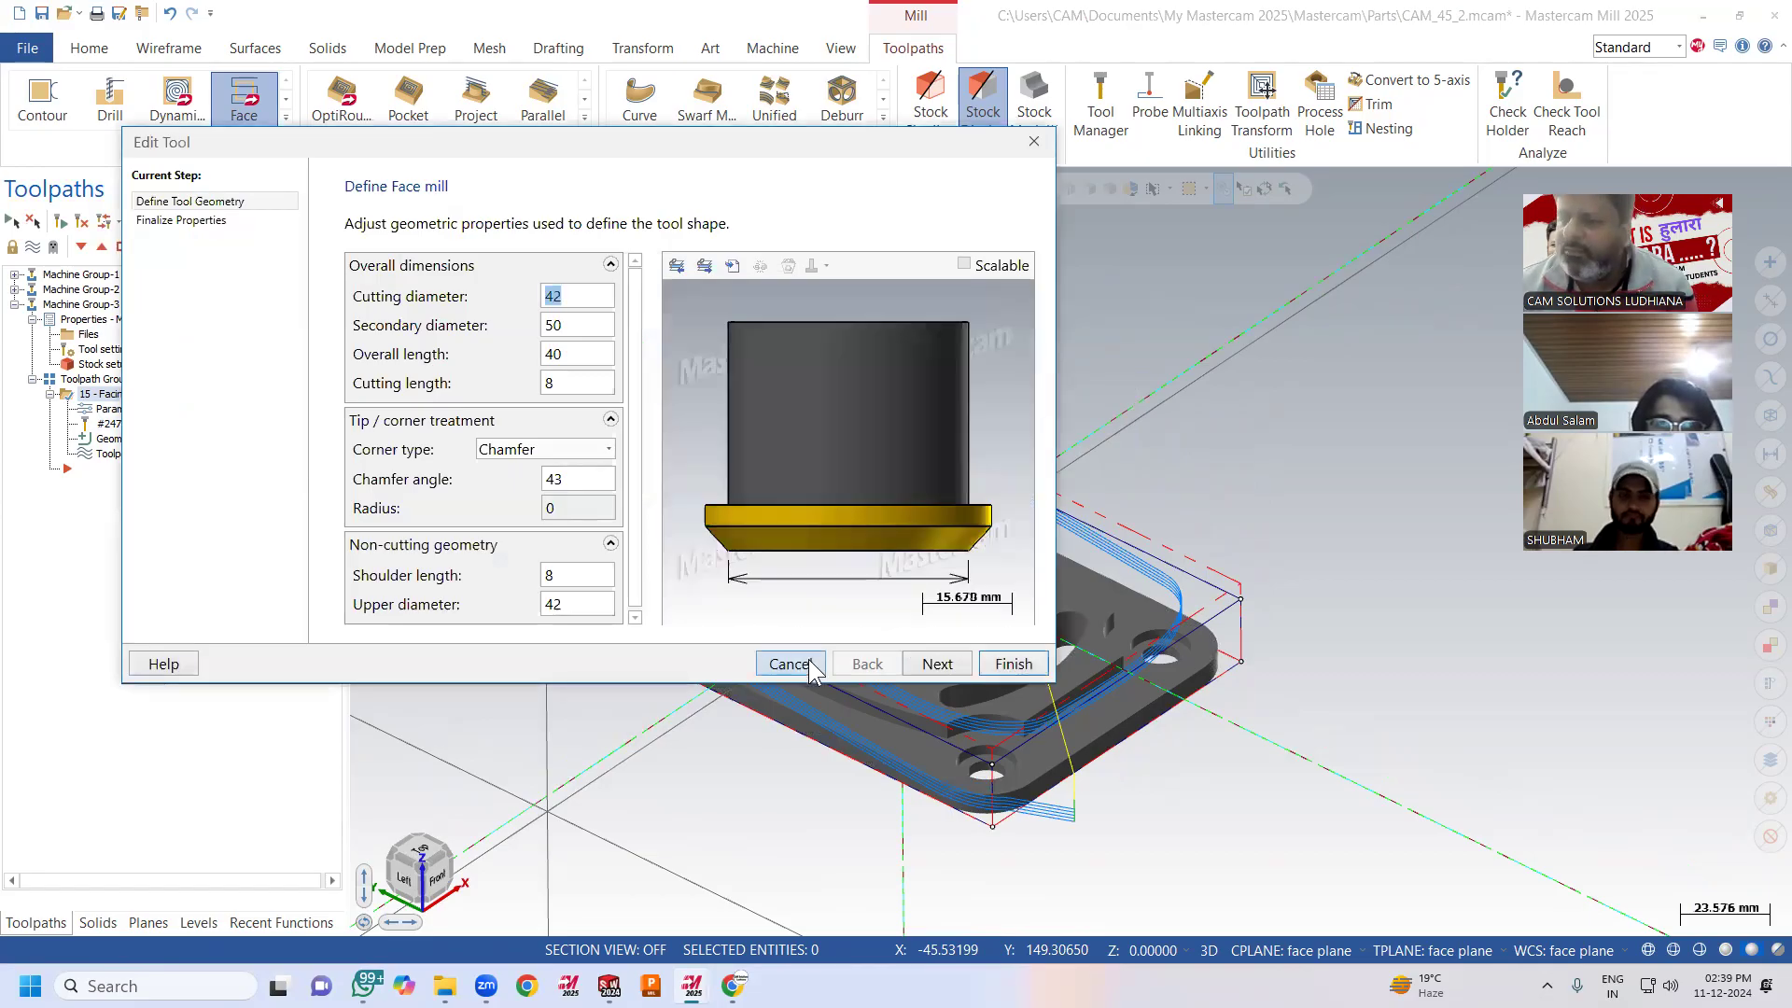
{"action": "left_click", "coordinate": [809, 664]}
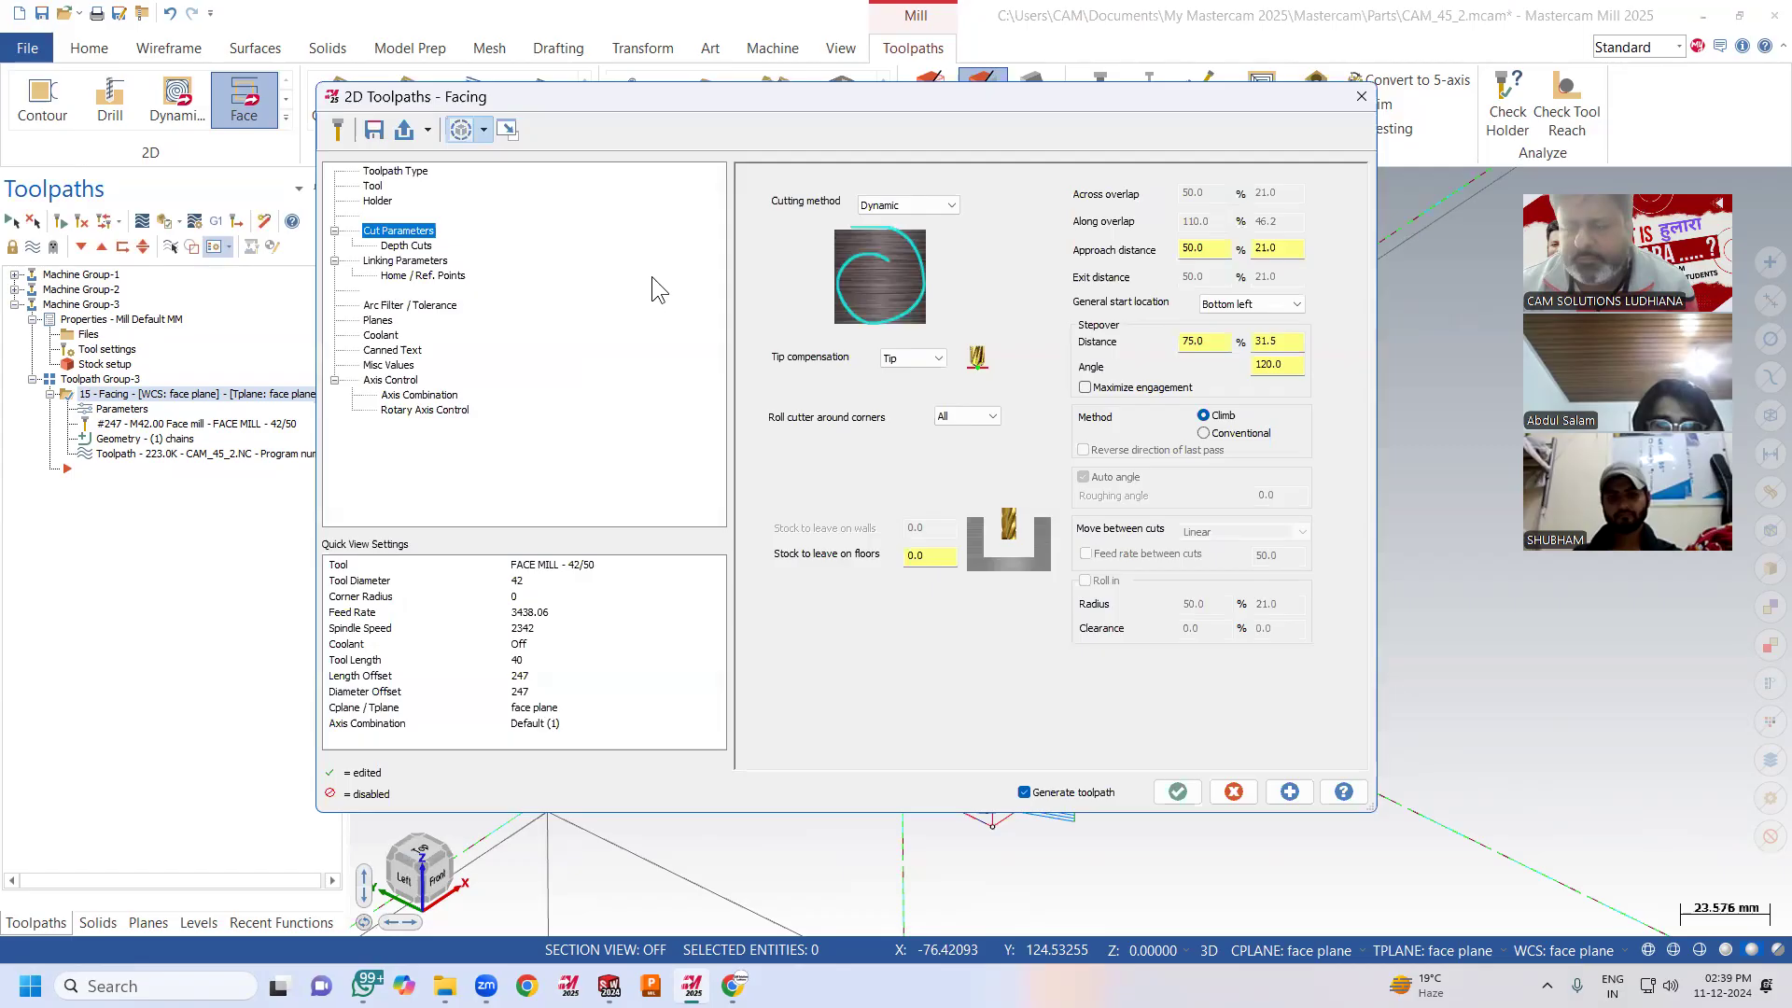
{"action": "left_click", "coordinate": [888, 204]}
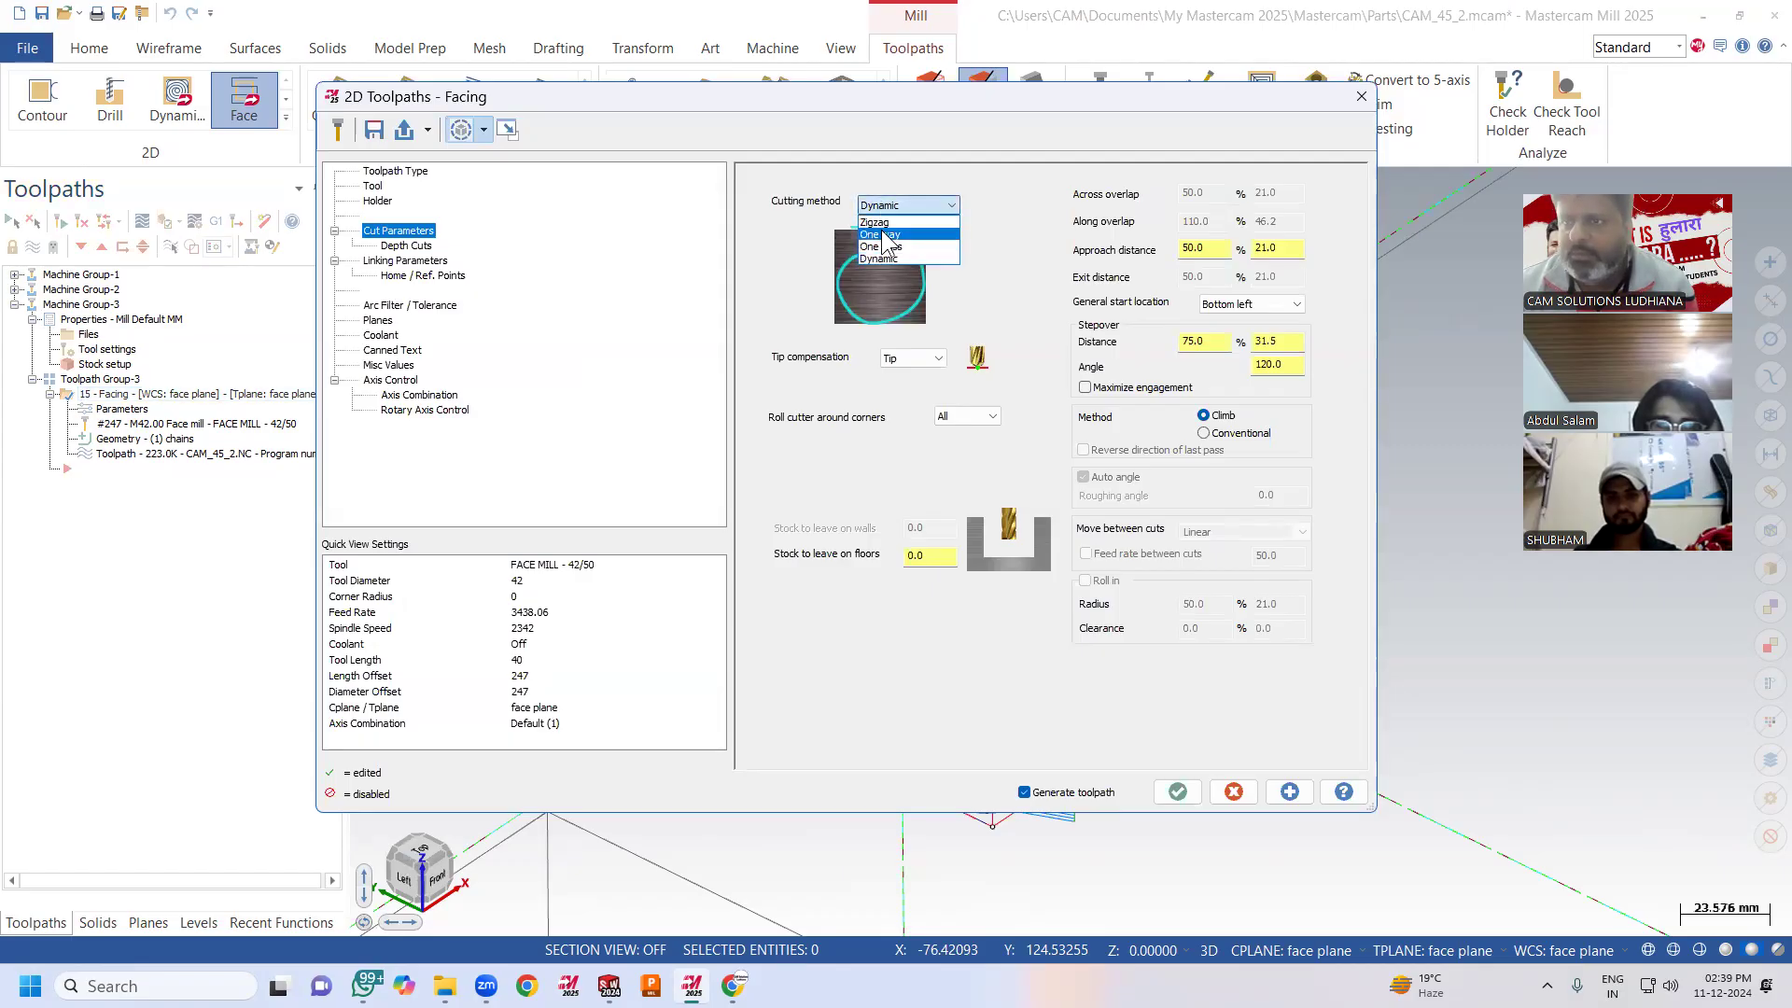
{"action": "left_click", "coordinate": [887, 234]}
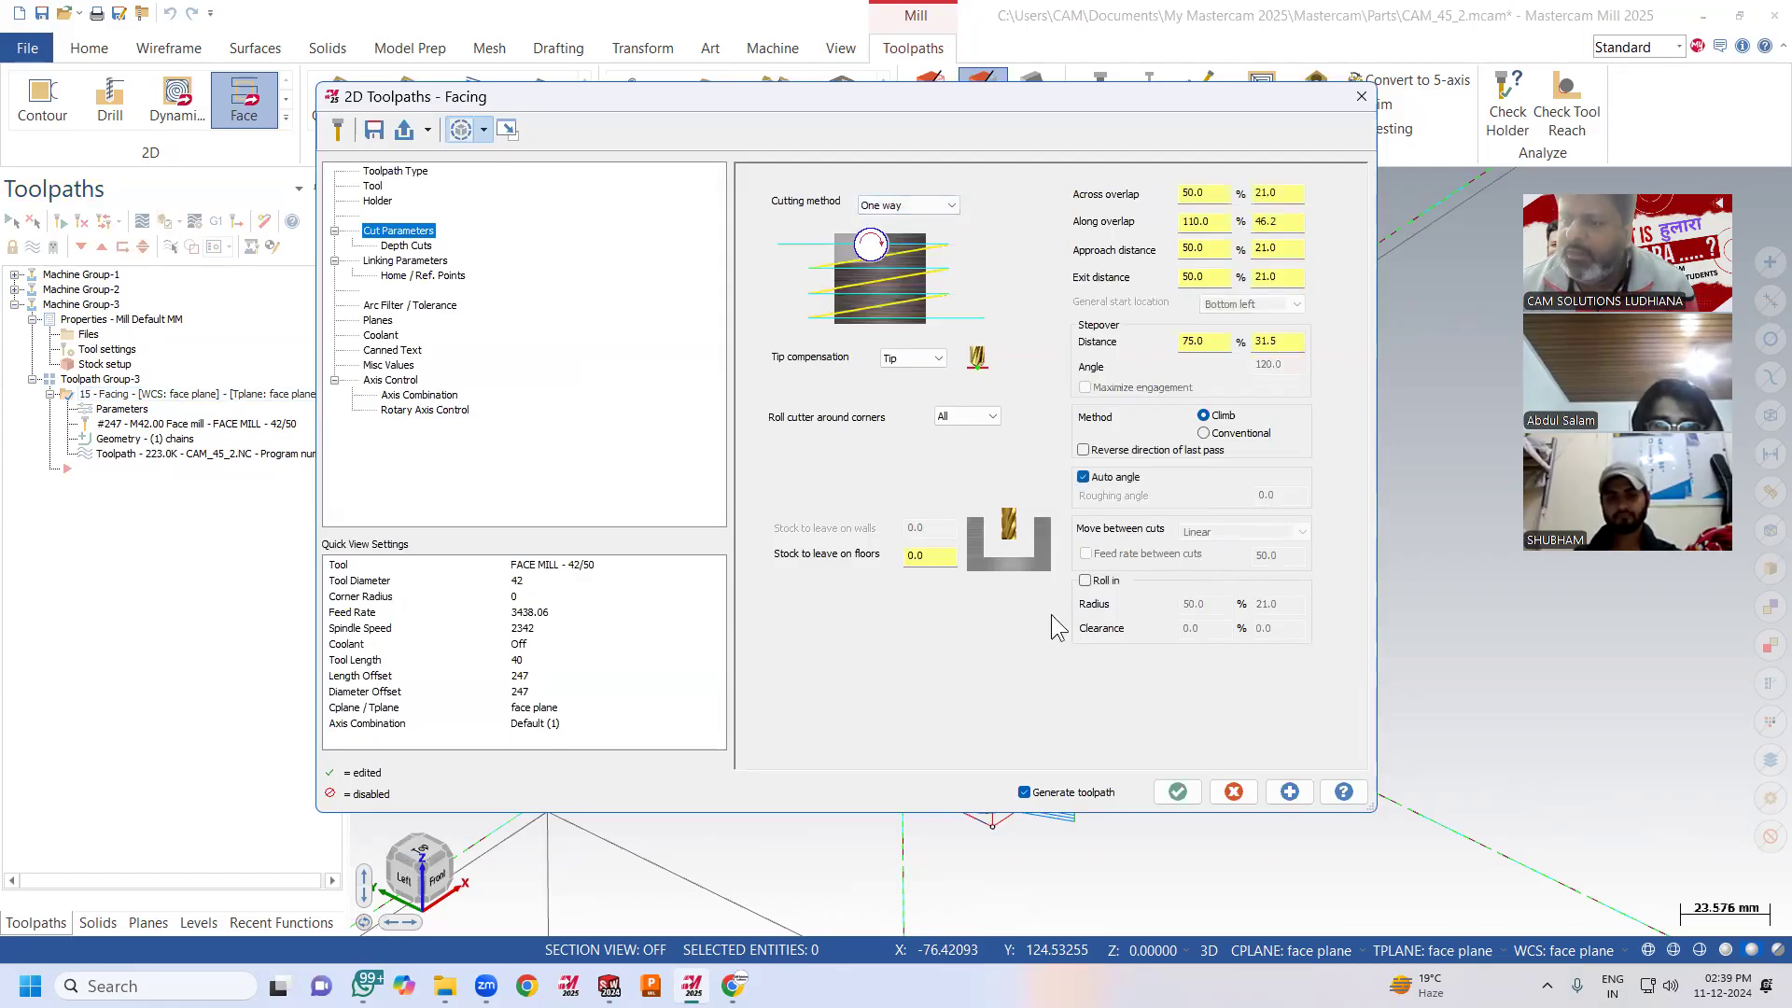
{"action": "left_click", "coordinate": [1177, 791]}
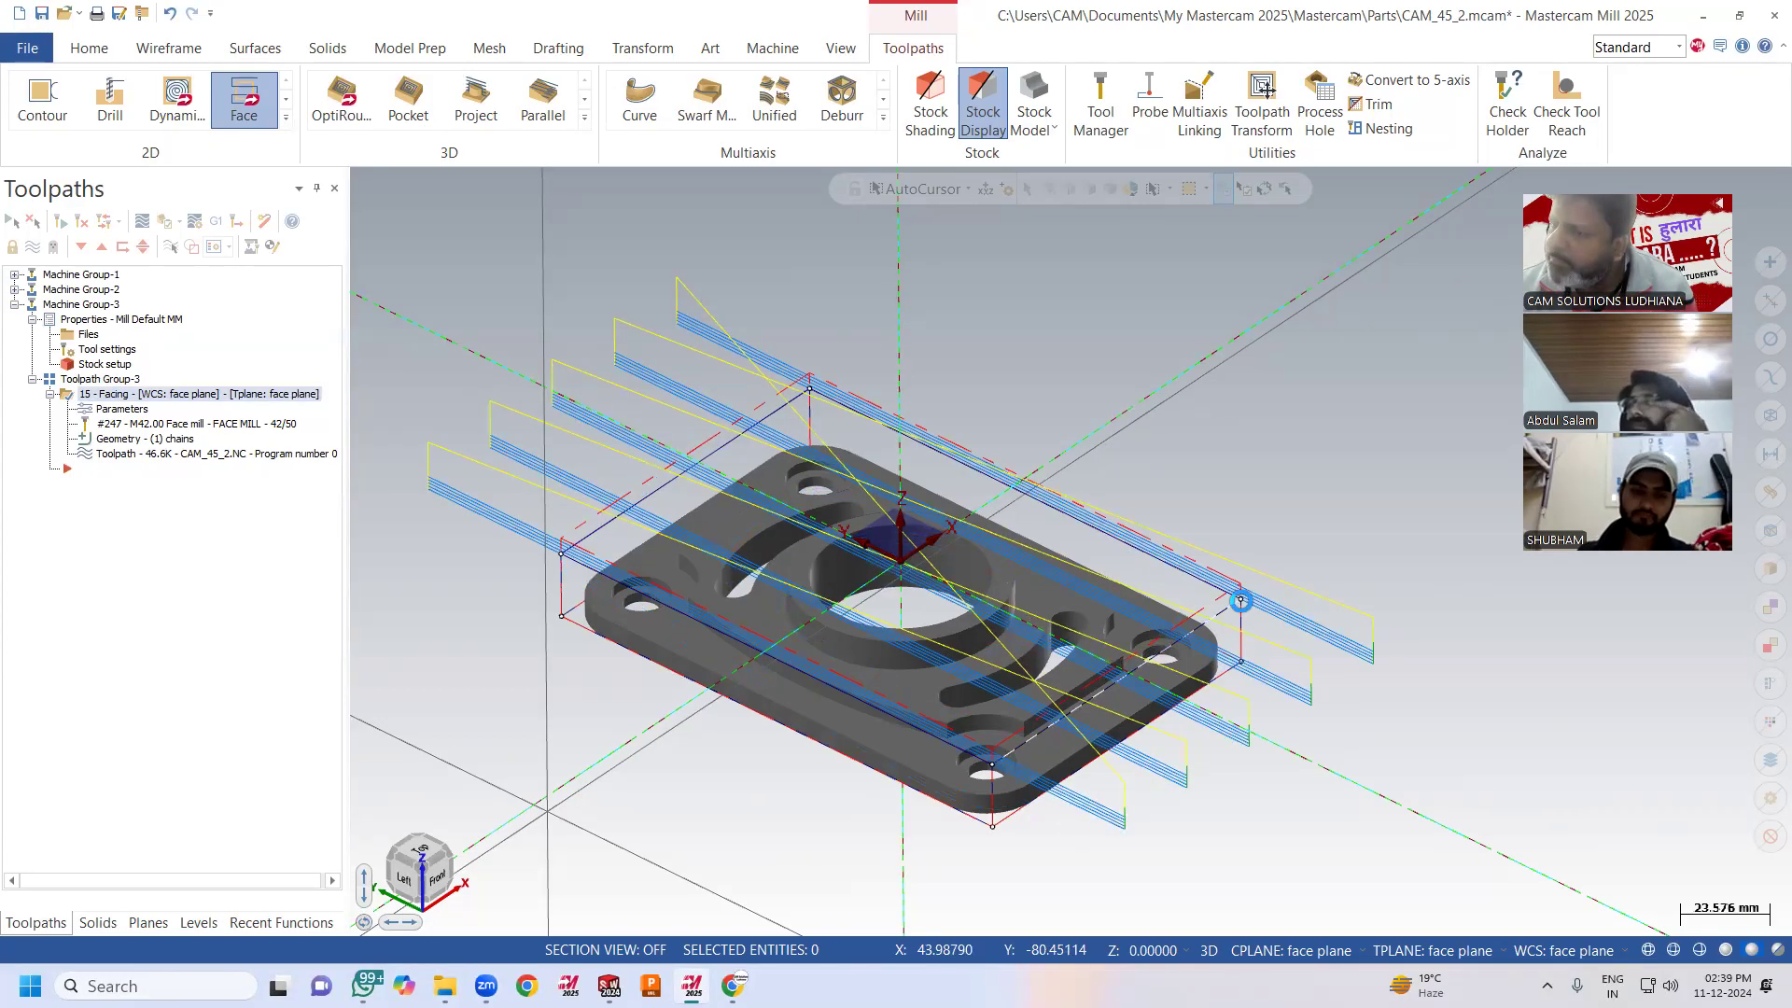
Select the FACE MILL - 125/133 from the Mill_mm tool library as the cutter for the facing toolpath.
{"action": "left_click", "coordinate": [122, 411]}
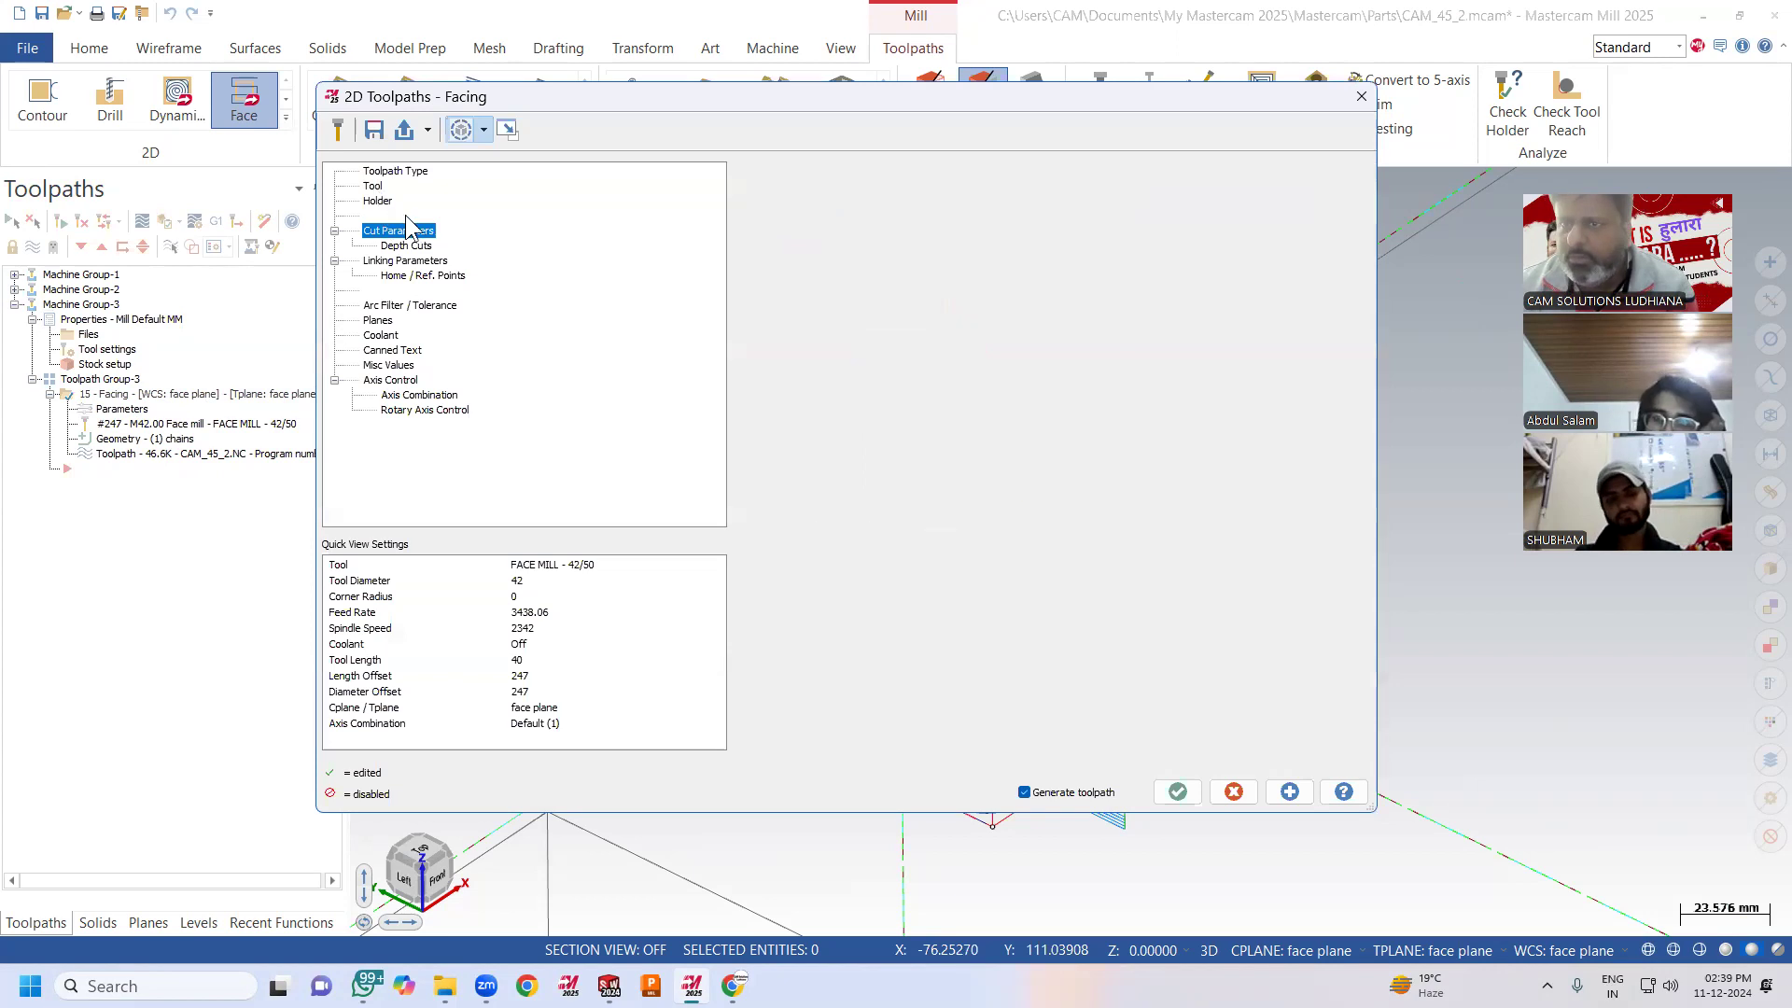
{"action": "left_click", "coordinate": [373, 187]}
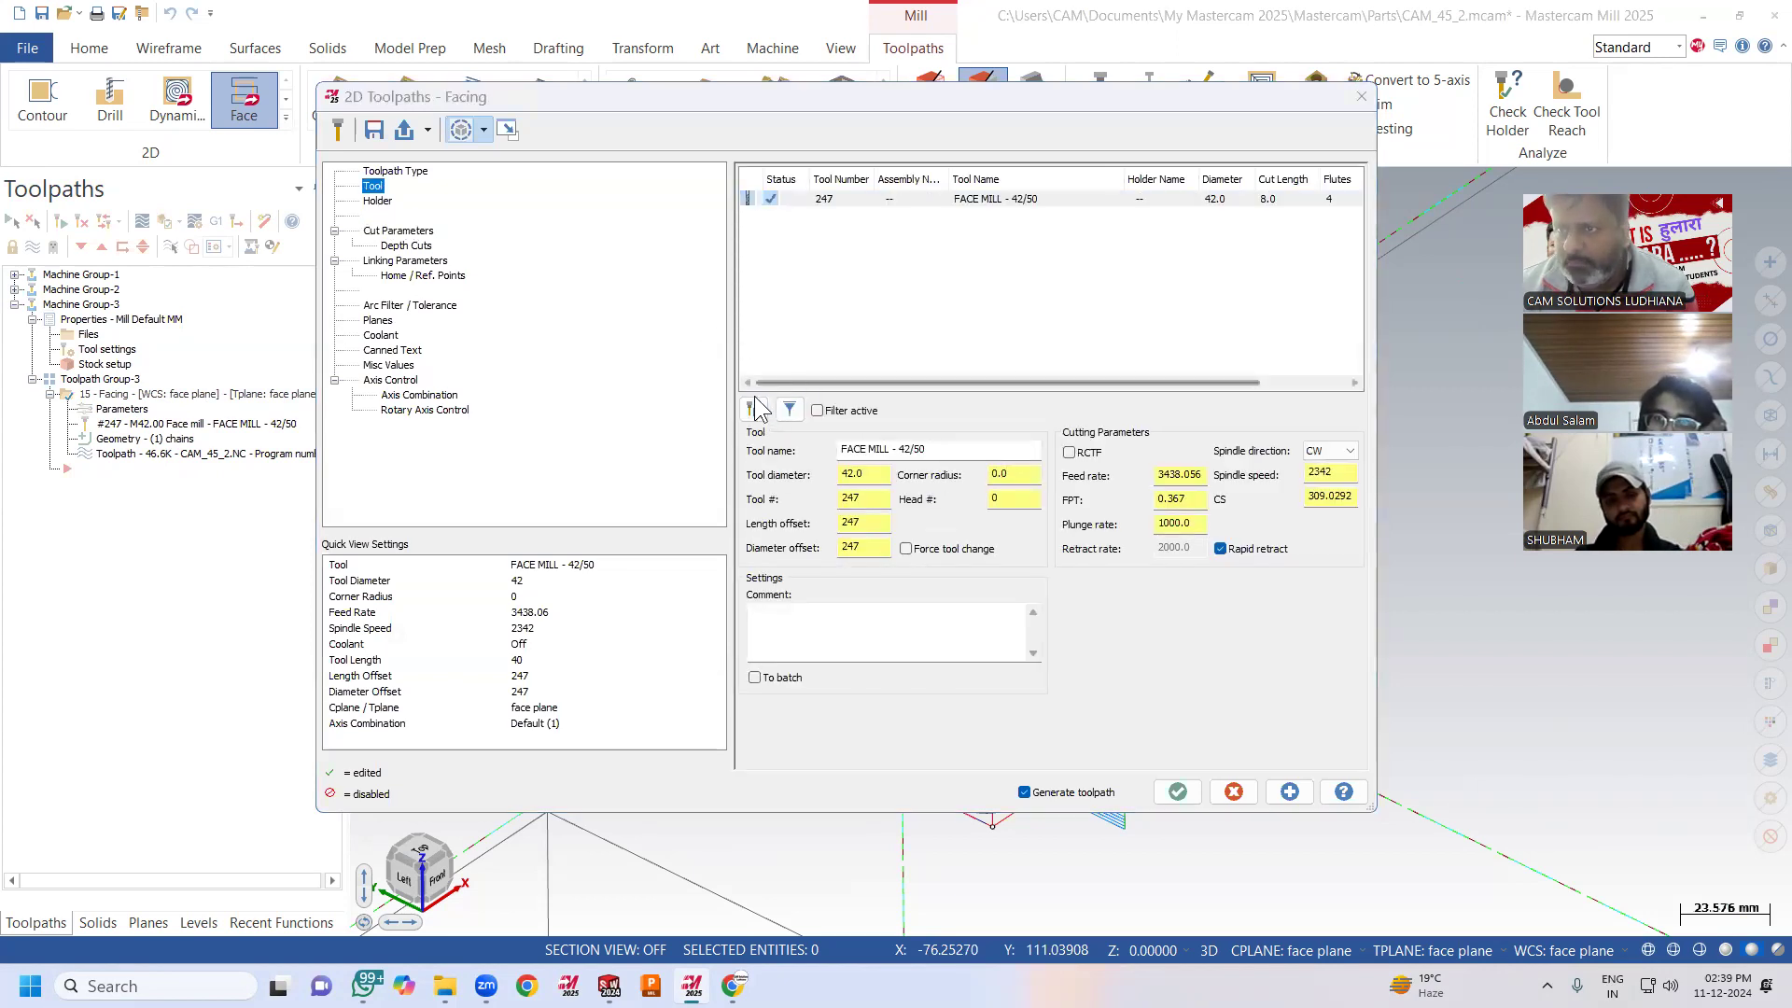
{"action": "left_click", "coordinate": [752, 410]}
{"action": "left_click", "coordinate": [664, 321]}
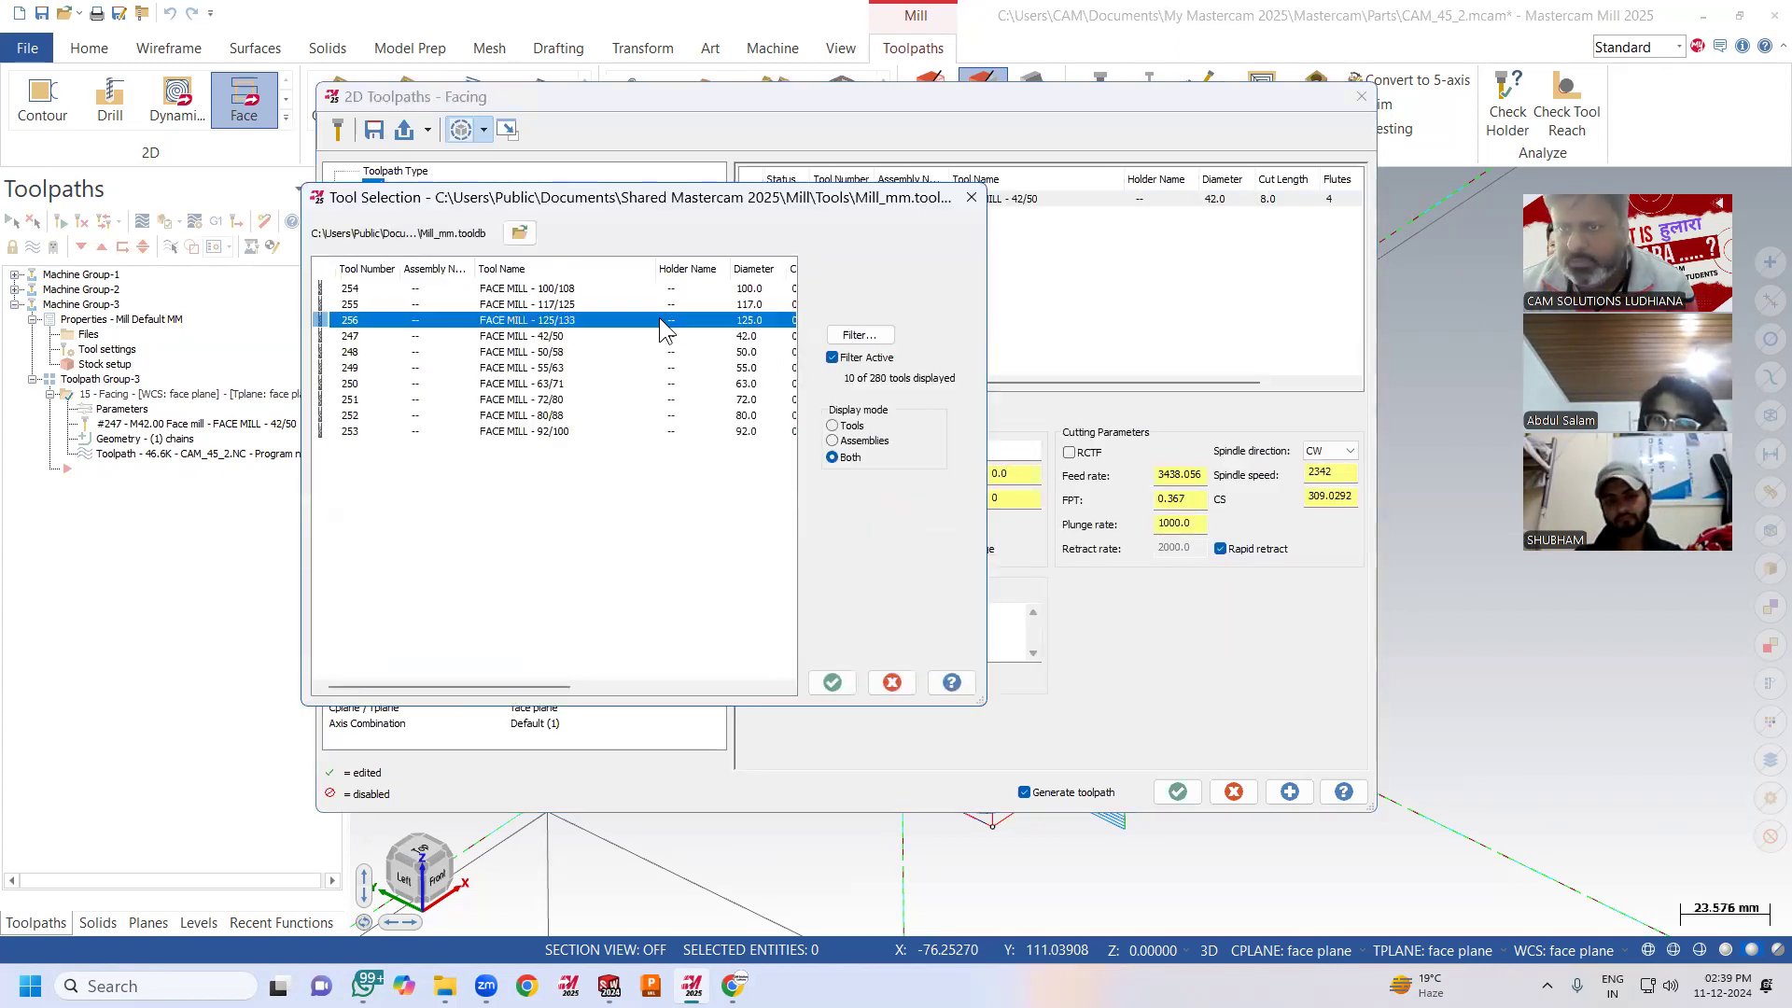
{"action": "left_click", "coordinate": [830, 682]}
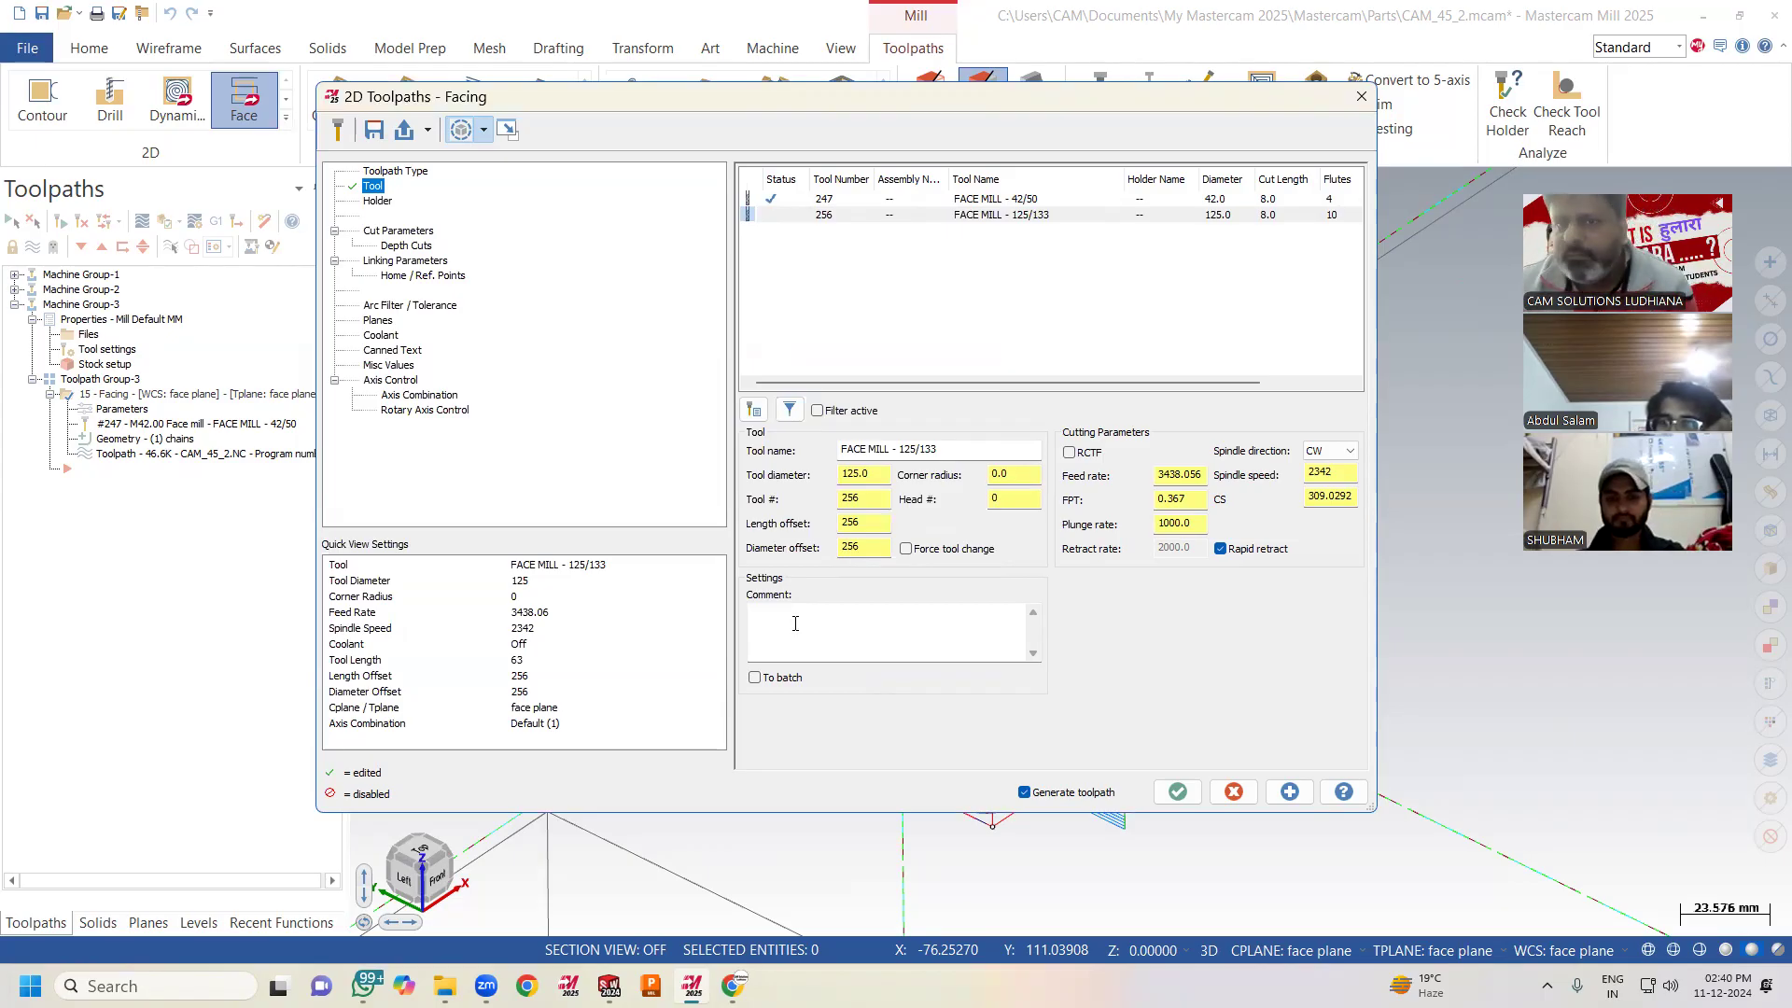
Switch the facing toolpath's cutting method to One pass and regenerate it with the 125 mm face mill.
{"action": "left_click", "coordinate": [401, 232]}
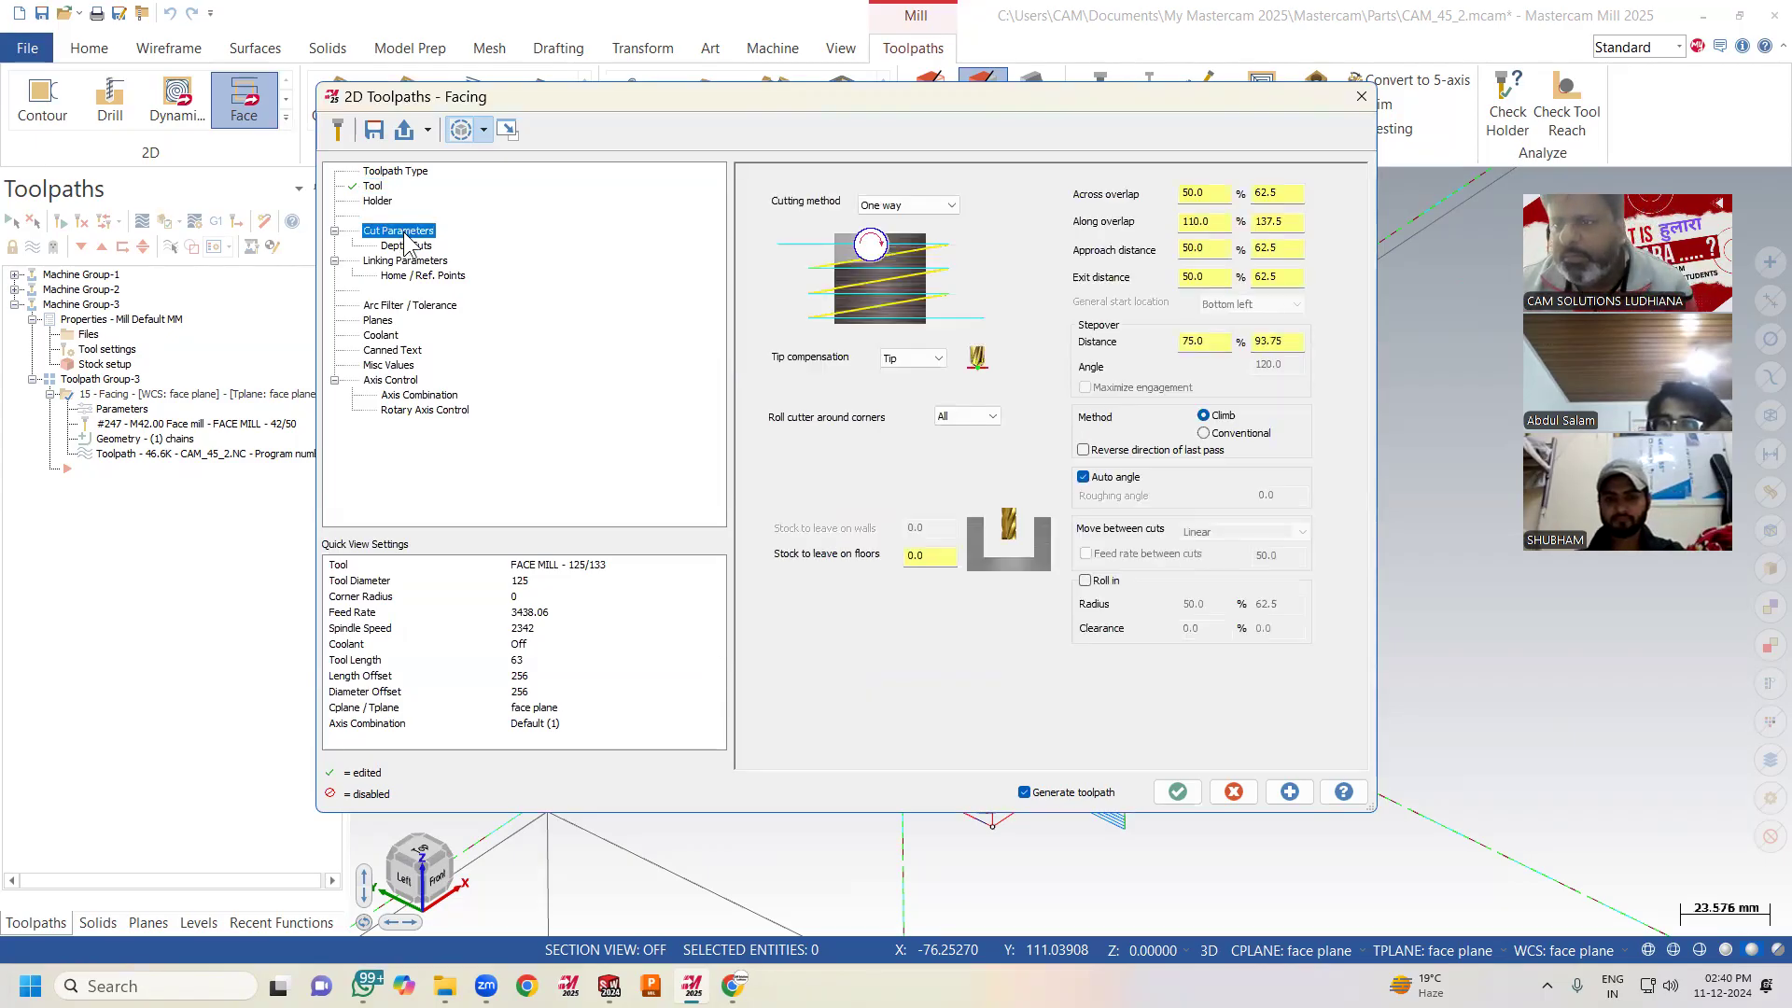
{"action": "left_click", "coordinate": [898, 207]}
{"action": "left_click", "coordinate": [898, 247]}
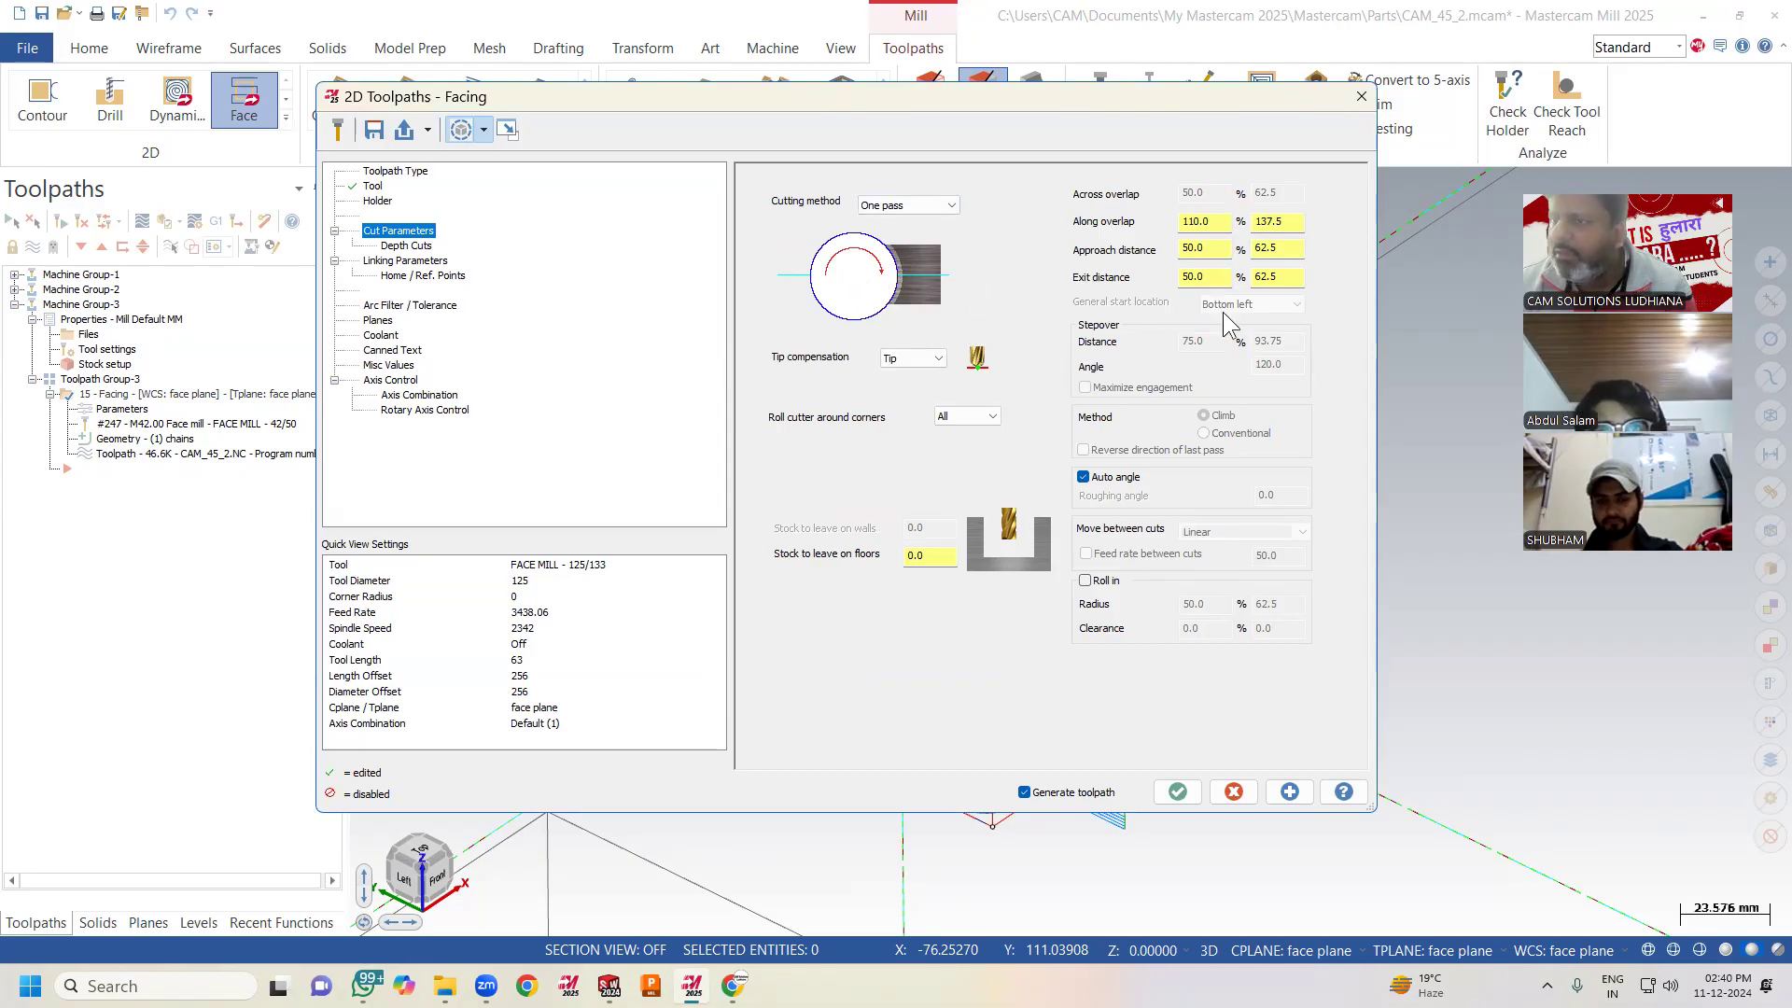
{"action": "left_click", "coordinate": [1178, 793]}
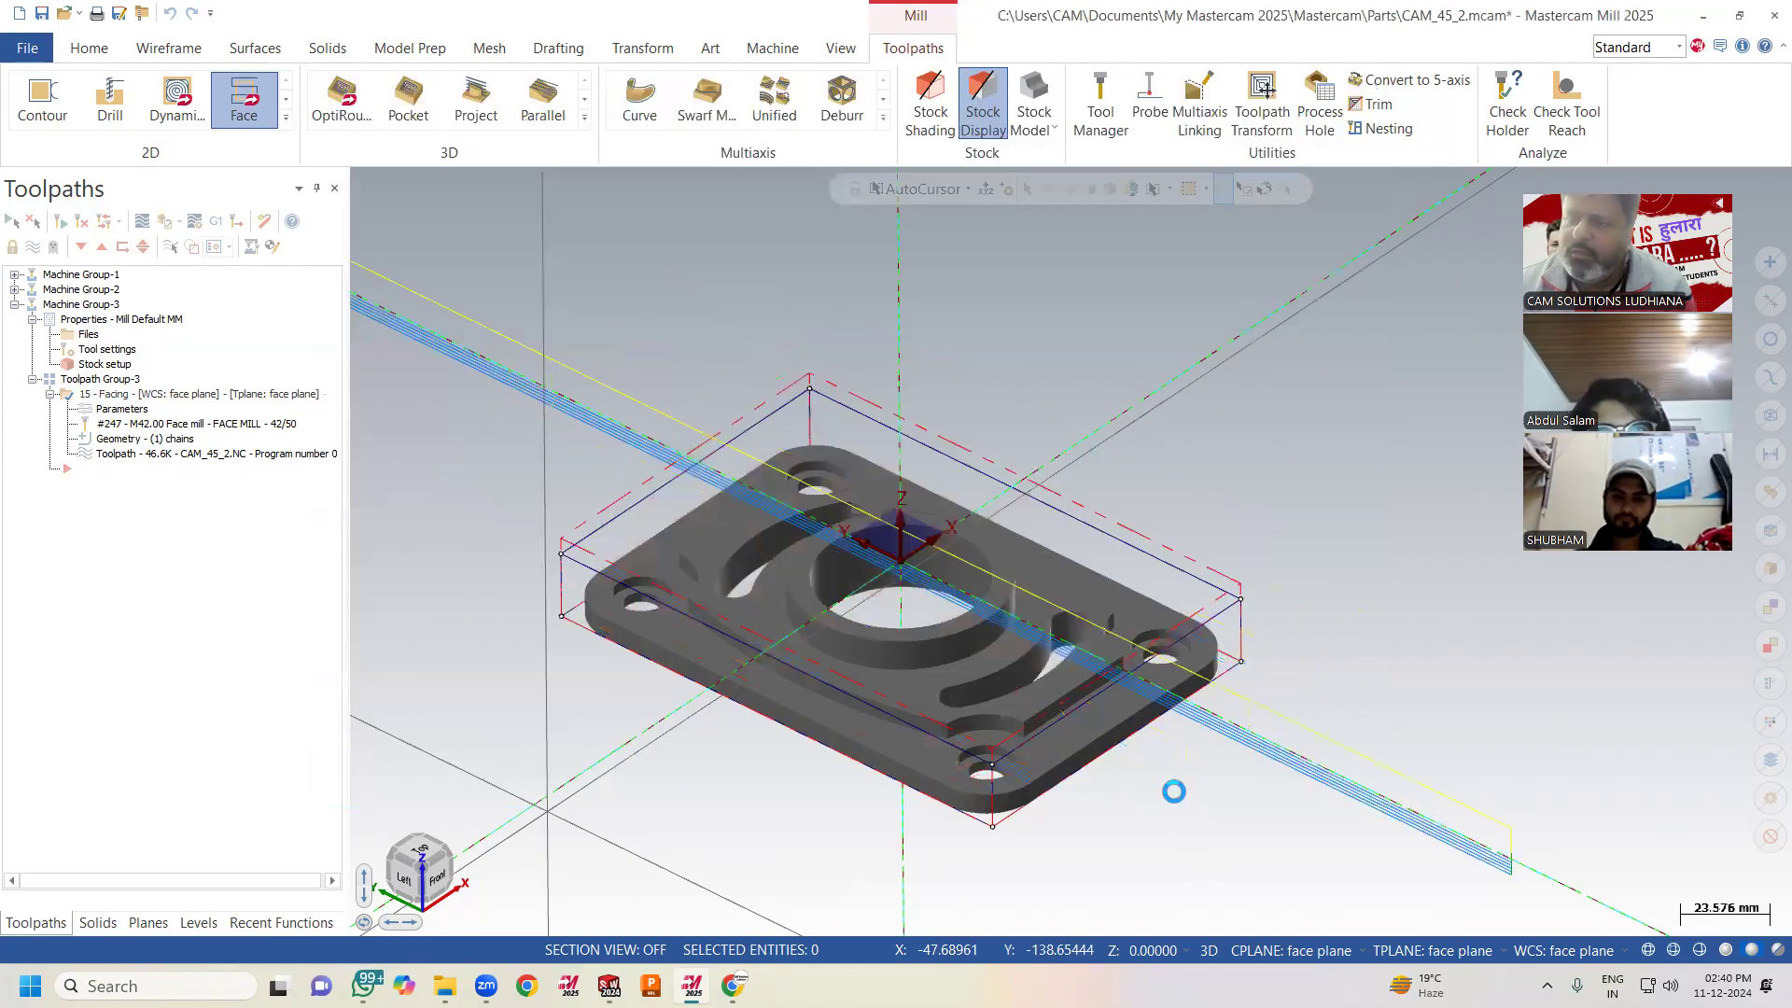
Backplot the one-pass facing toolpath to examine how the 125 mm face mill covers the plate.
{"action": "scroll", "coordinate": [910, 509], "scroll_direction": "down", "scroll_amount": 3}
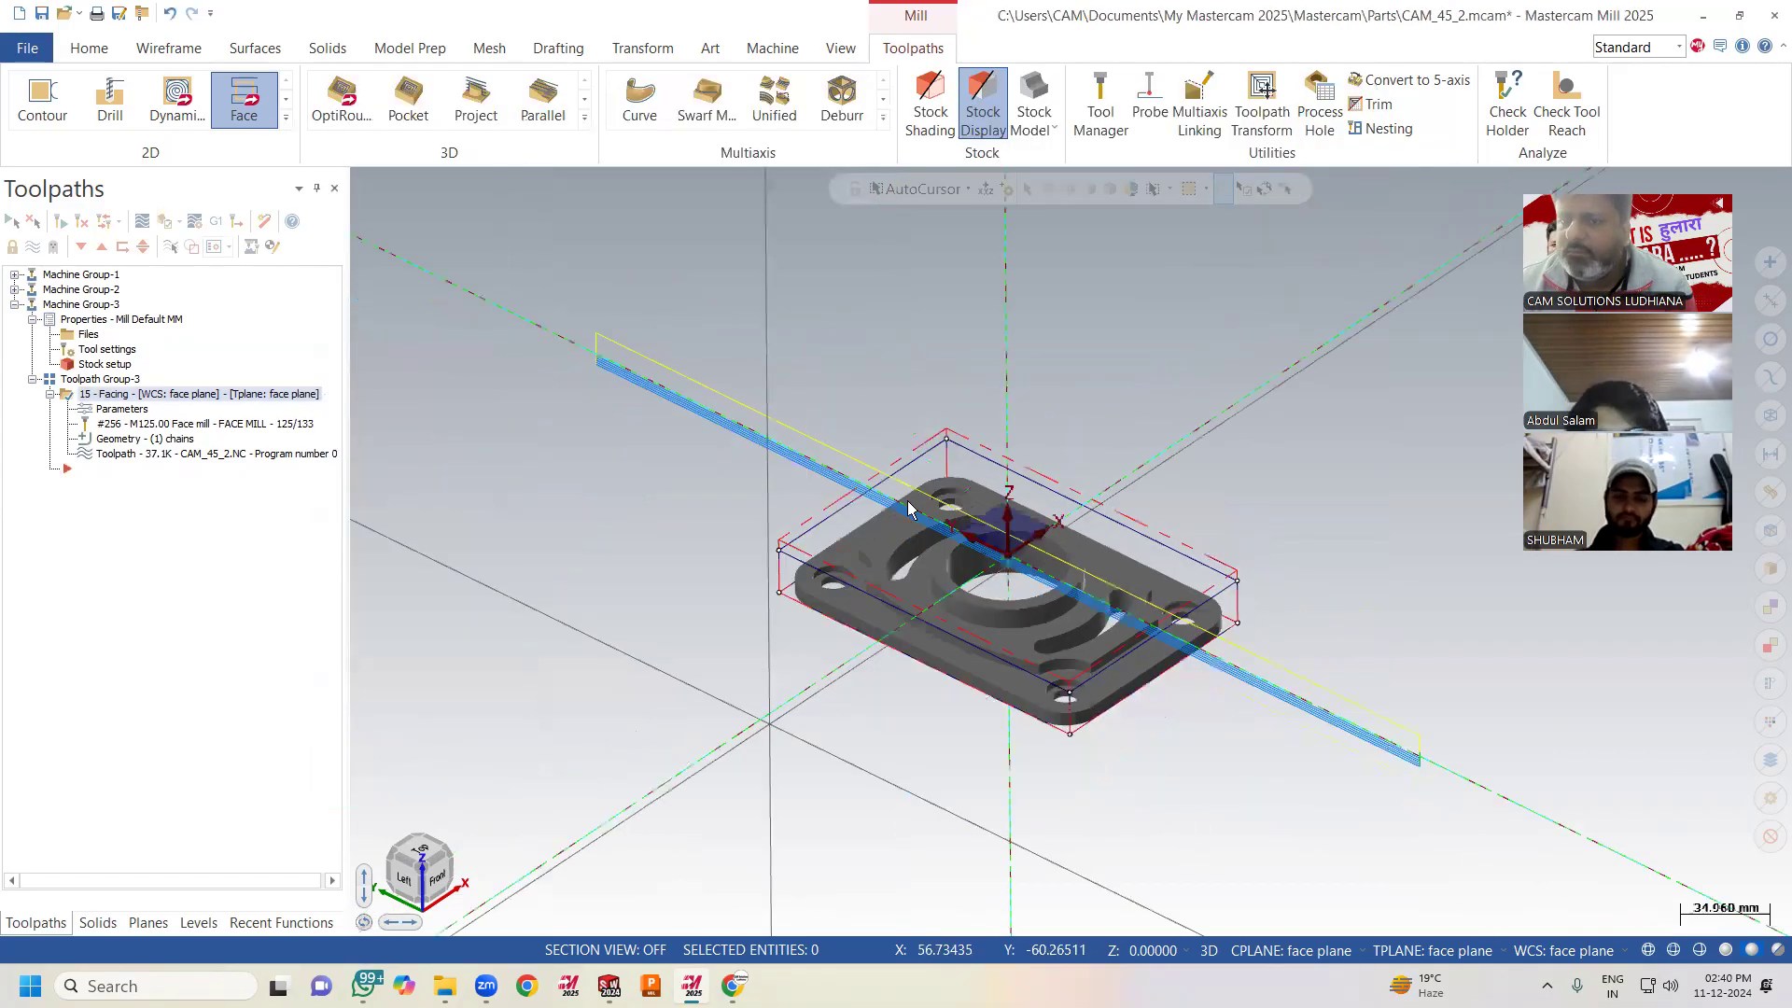
{"action": "left_click", "coordinate": [281, 453]}
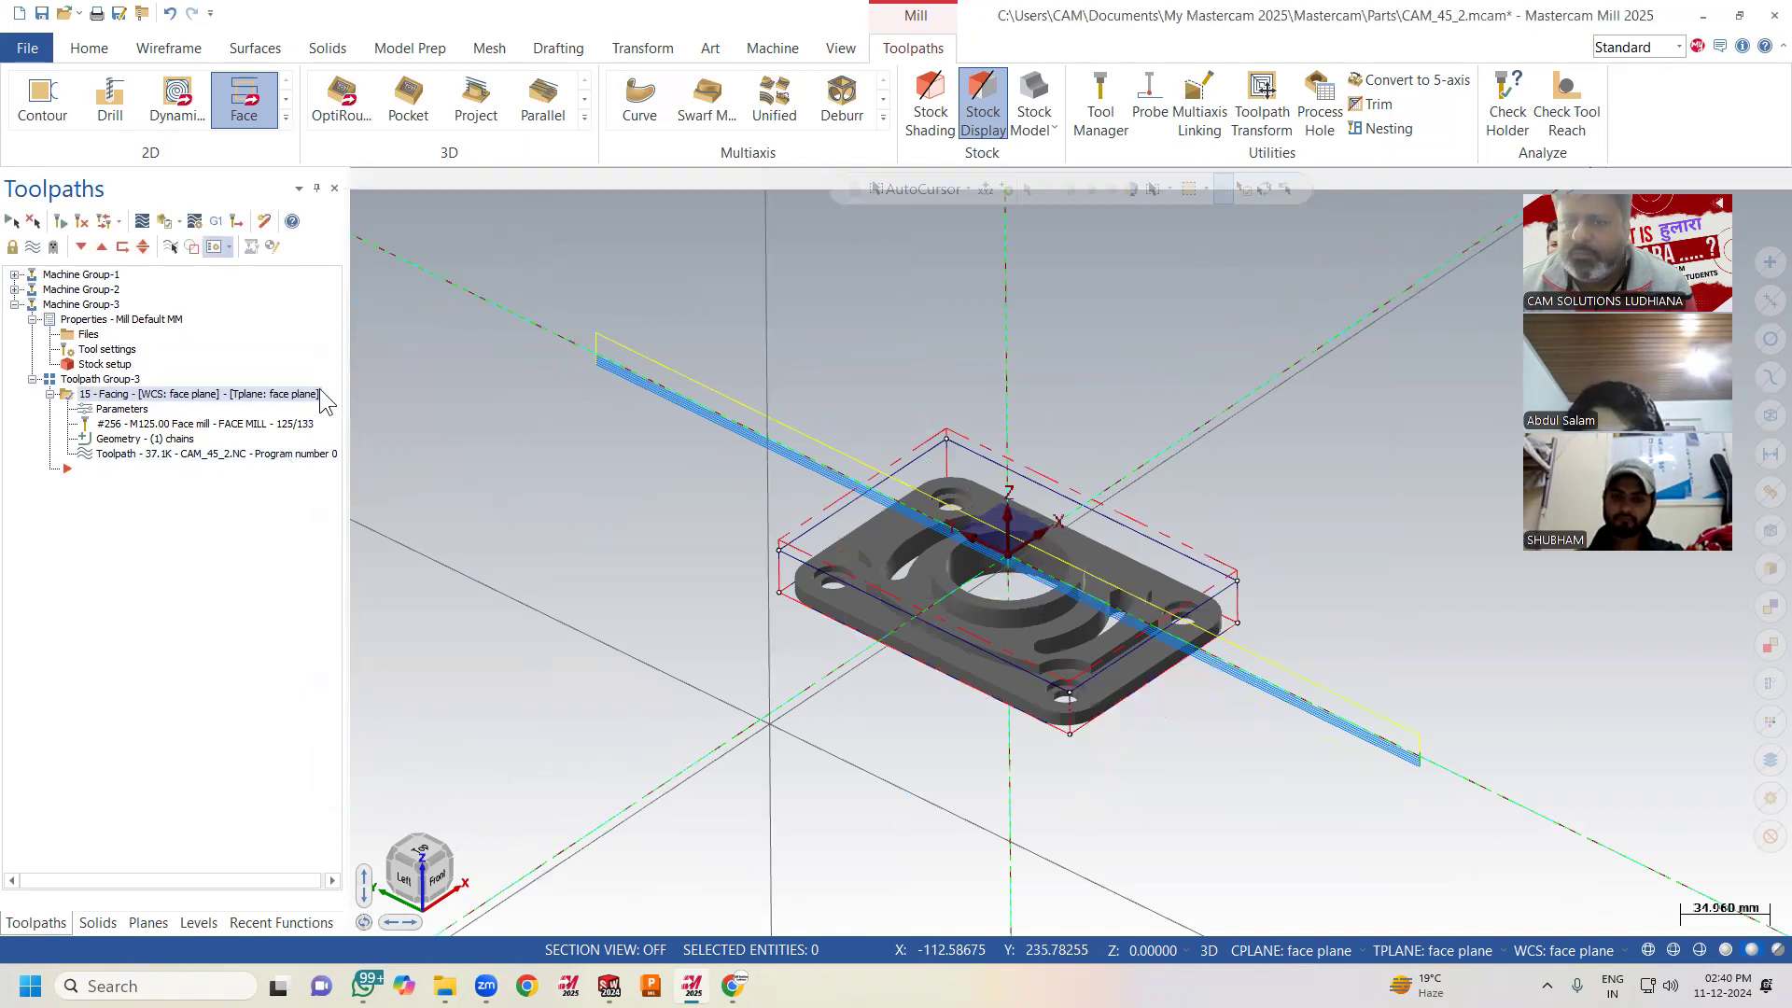
{"action": "left_click", "coordinate": [360, 179]}
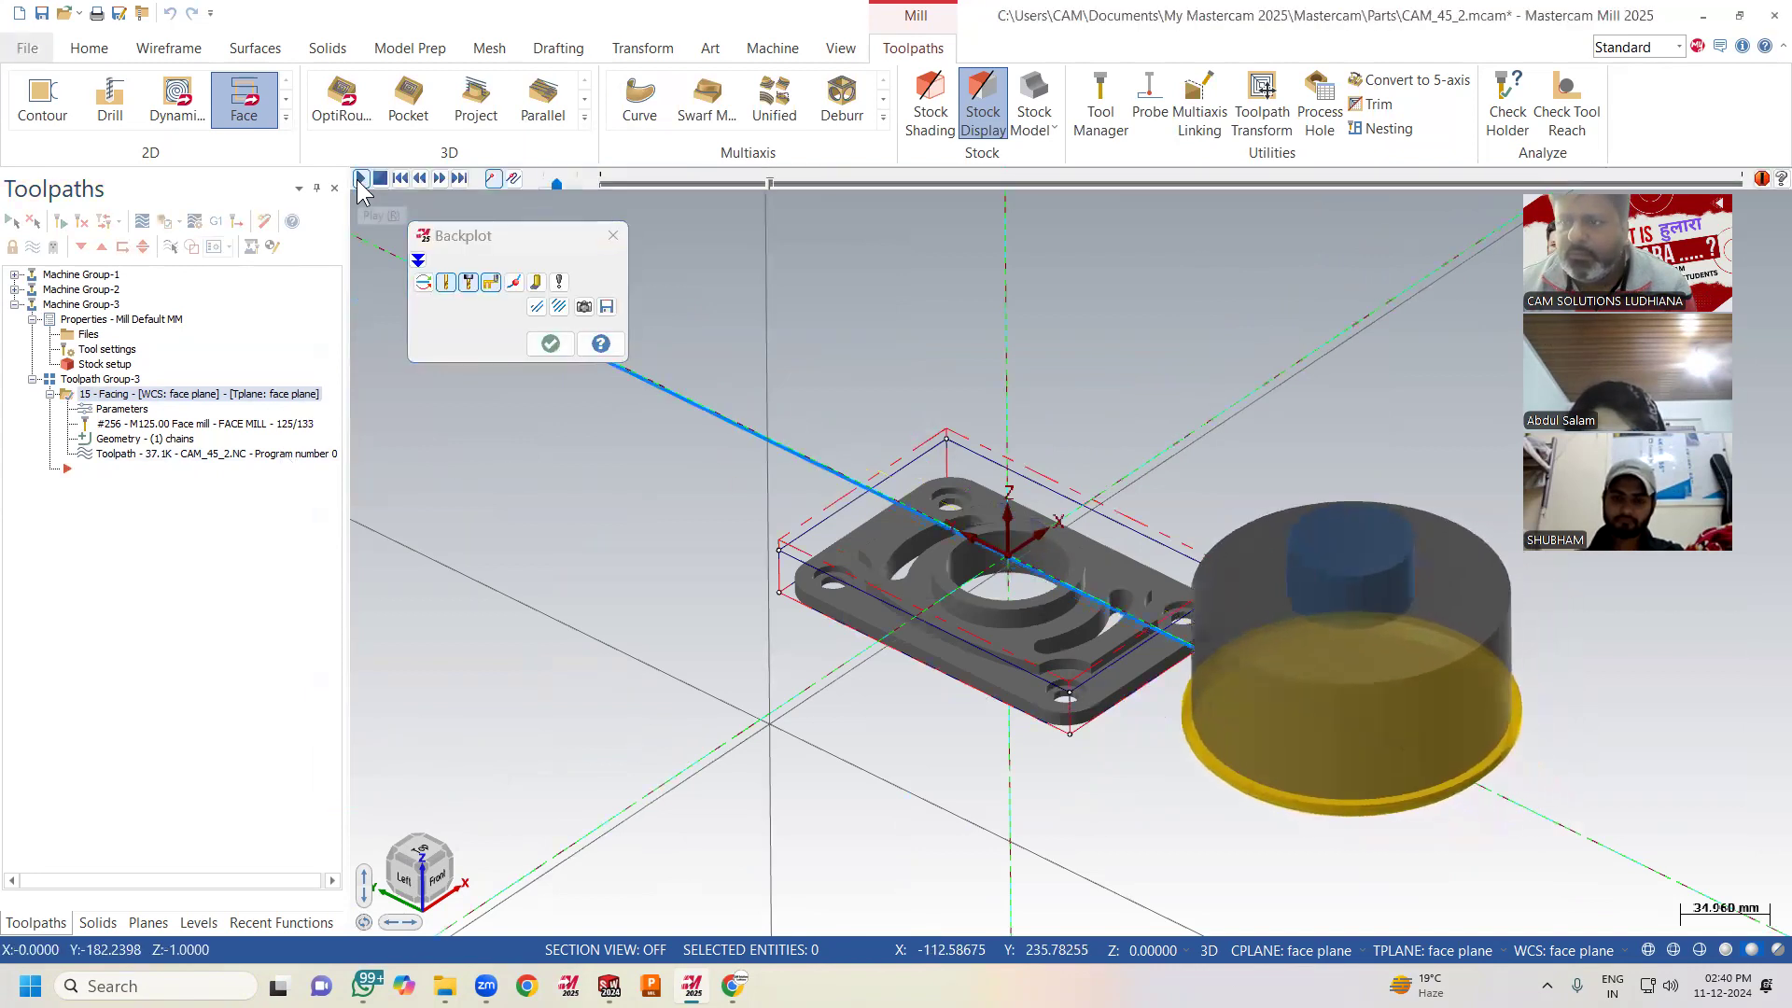
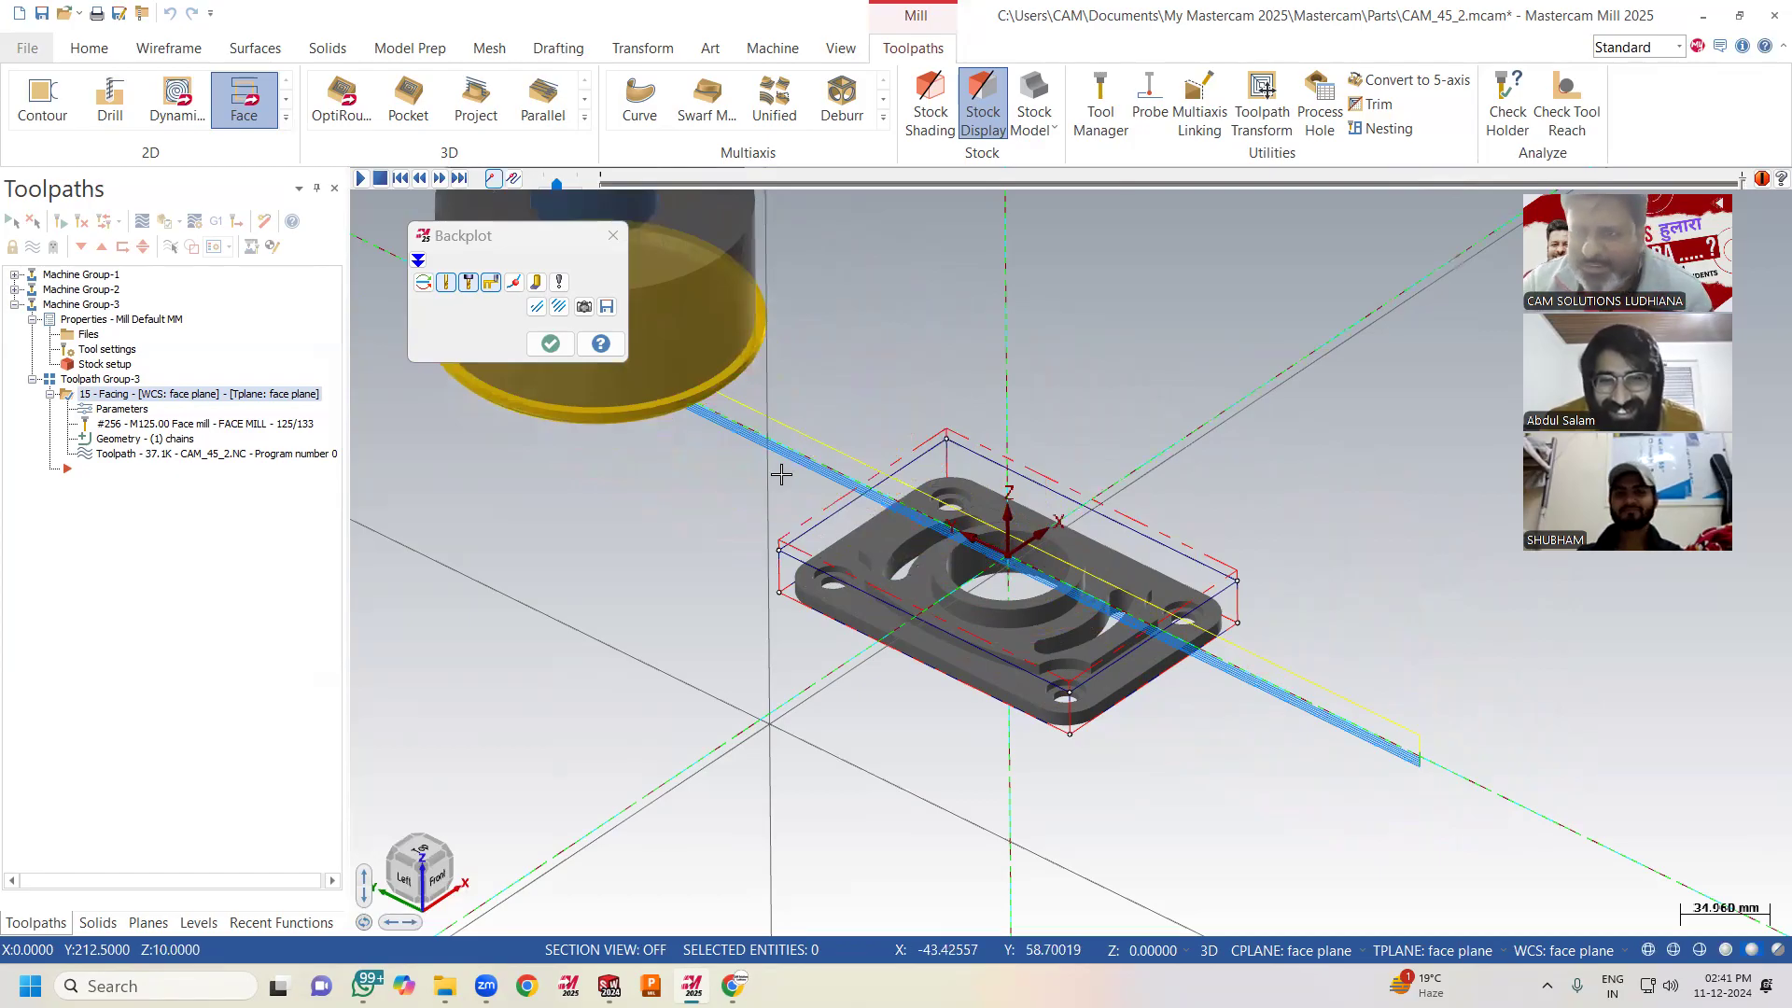
{"action": "left_click", "coordinate": [559, 349]}
Reframe the plate and replay the one-pass backplot to examine the cutter's moves between depth levels.
{"action": "scroll", "coordinate": [1029, 389], "scroll_direction": "down", "scroll_amount": 3}
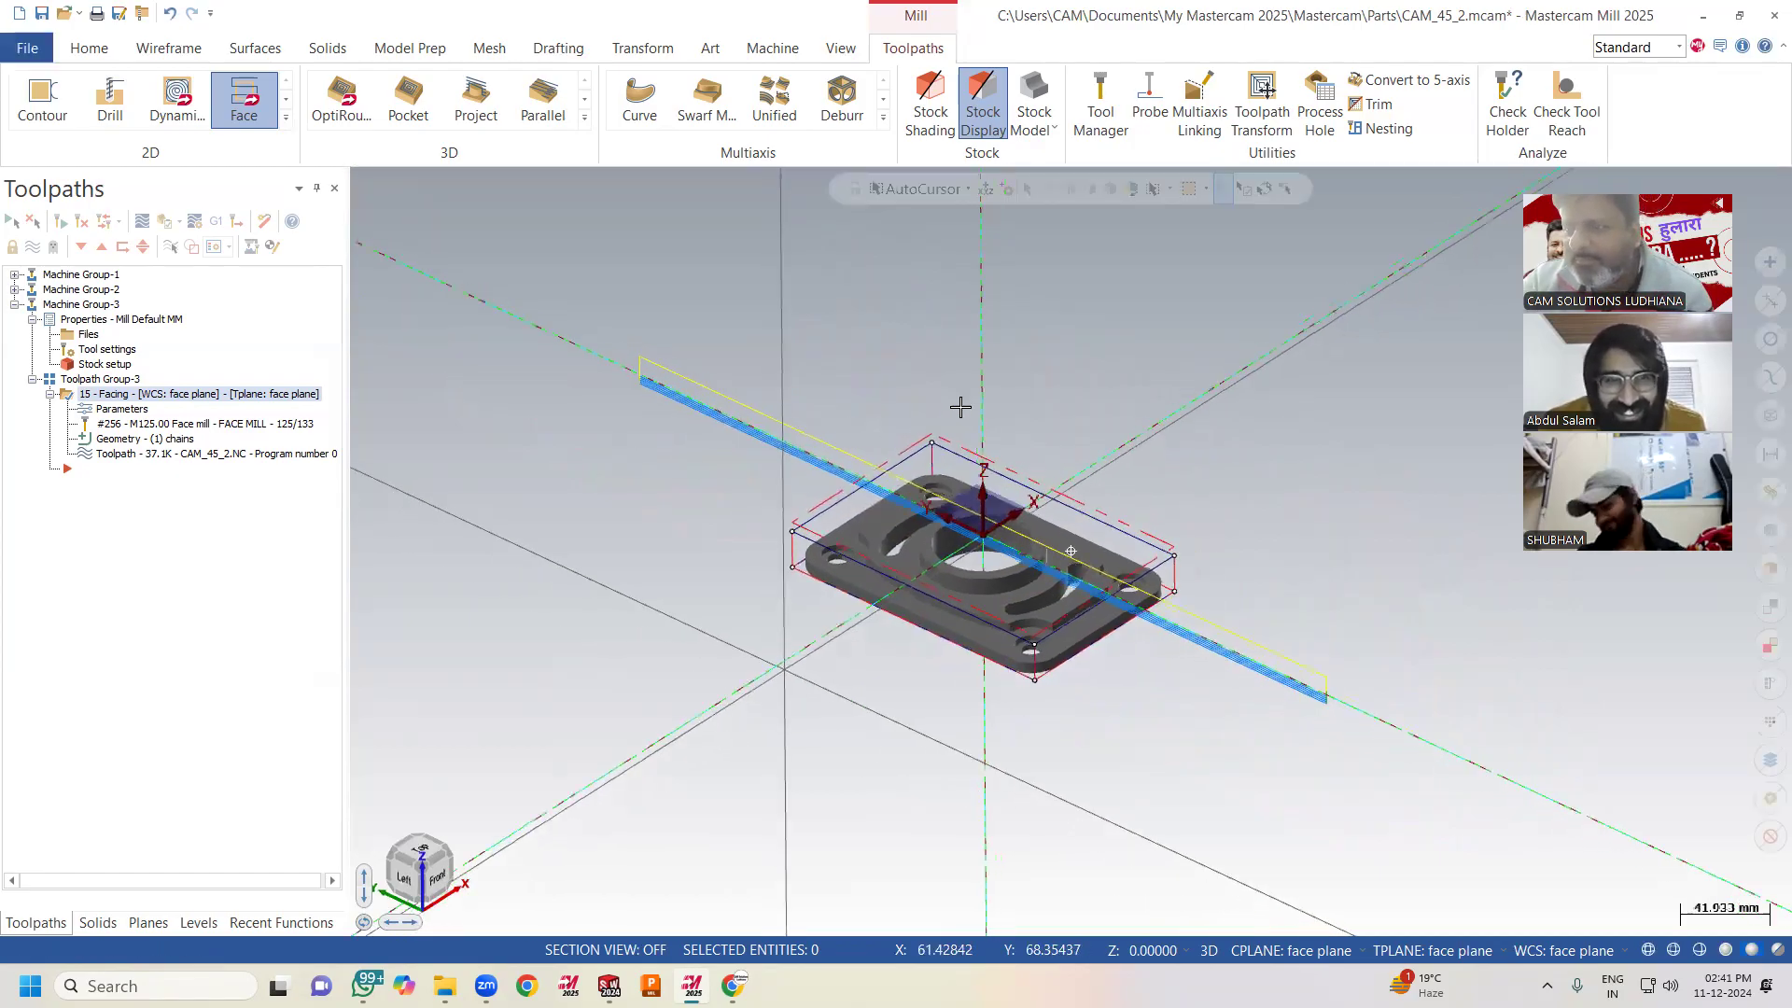
{"action": "middle_click_drag", "start_coordinate": [1029, 389], "coordinate": [958, 420]}
{"action": "scroll", "coordinate": [959, 420], "scroll_direction": "up", "scroll_amount": 1}
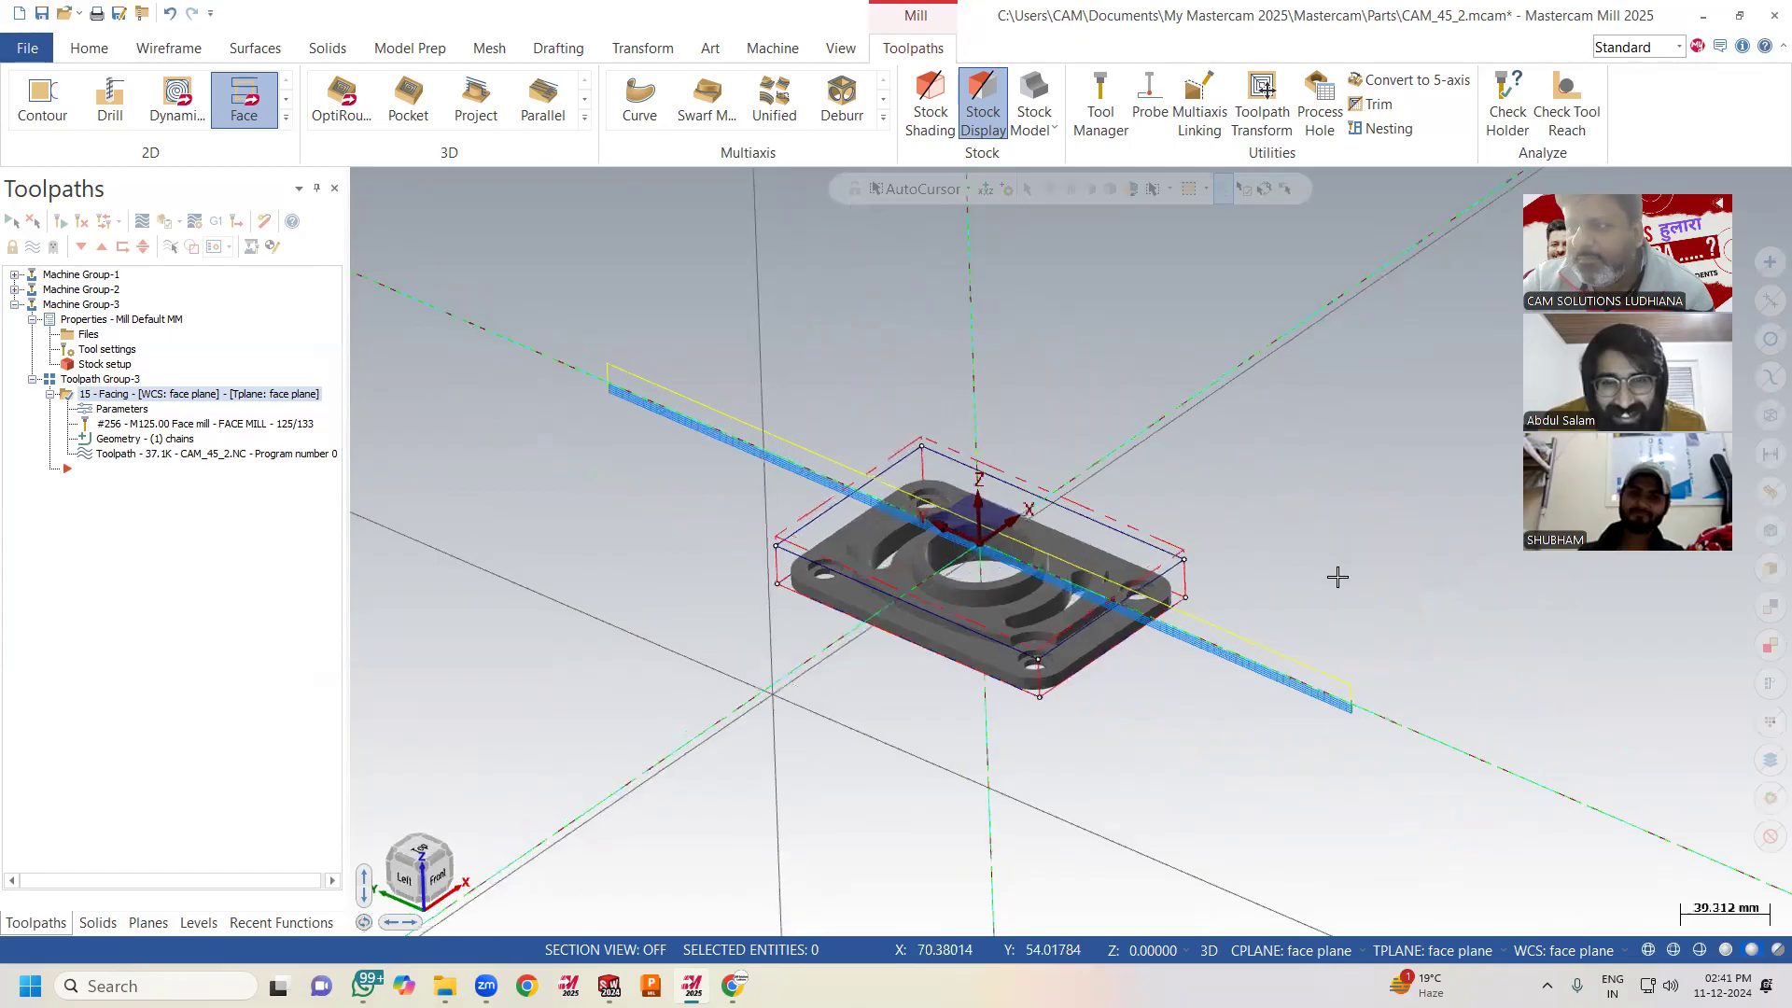
{"action": "scroll", "coordinate": [1335, 576], "scroll_direction": "up", "scroll_amount": 2}
{"action": "middle_click_drag", "start_coordinate": [1025, 476], "coordinate": [961, 465]}
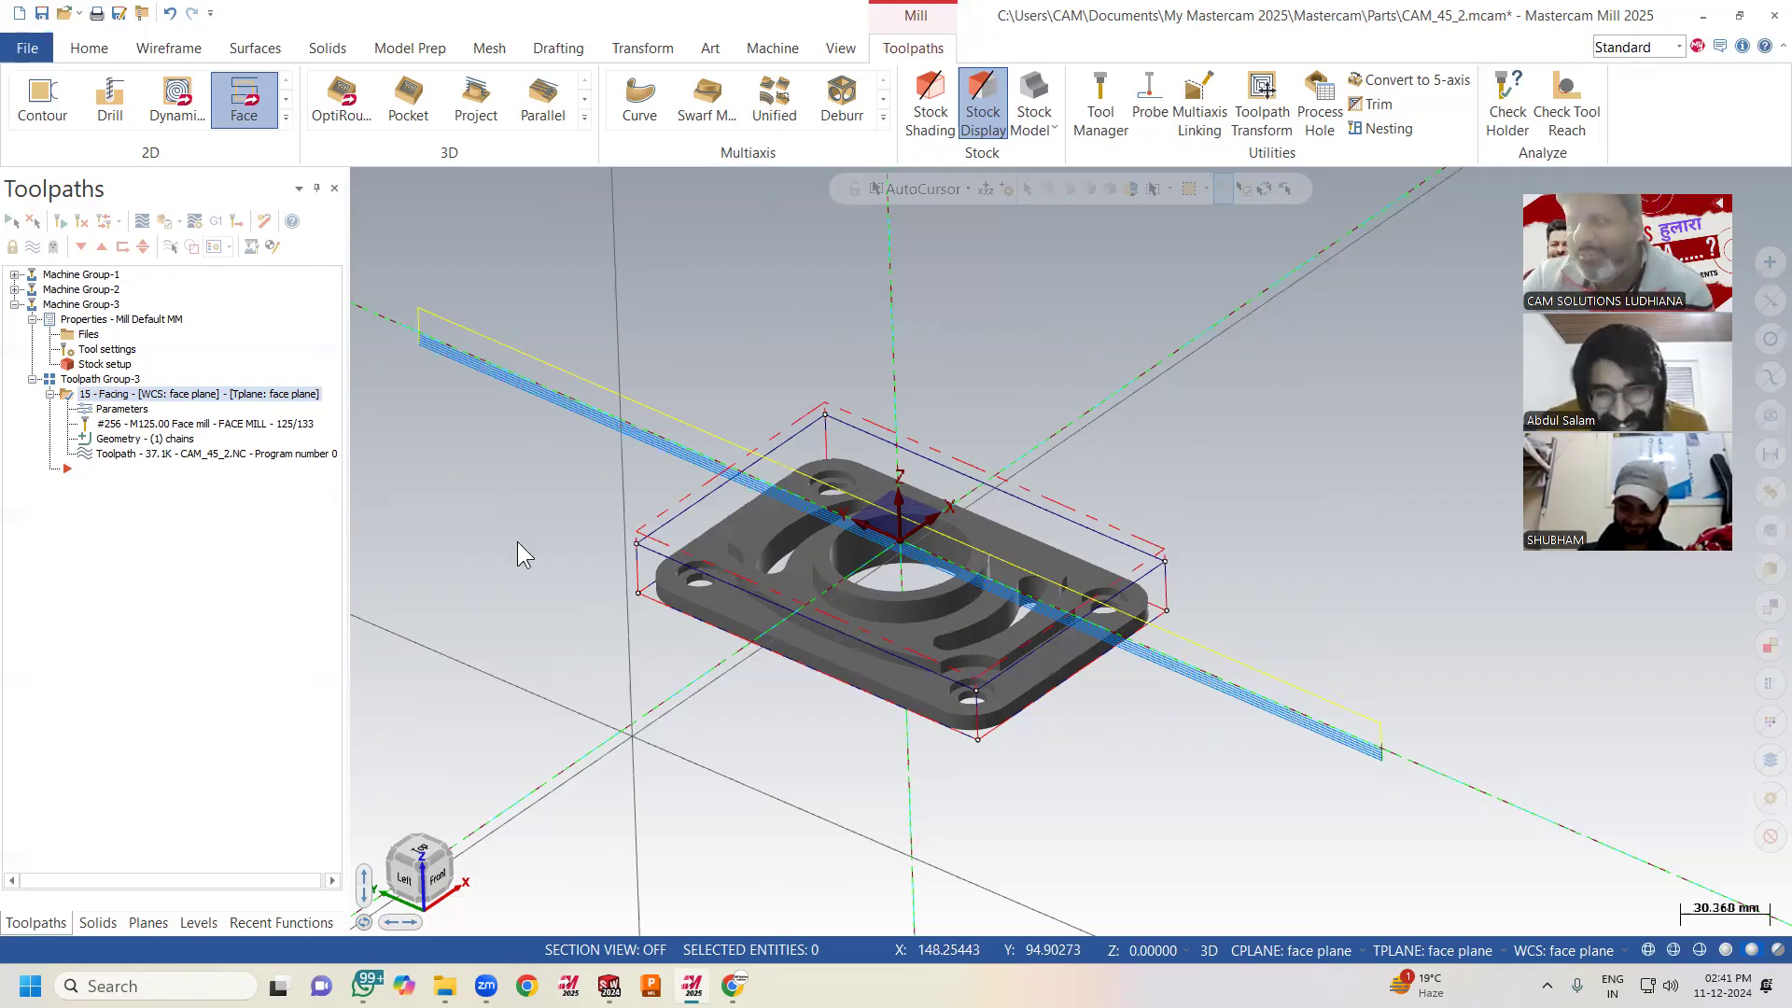
{"action": "left_click", "coordinate": [194, 454]}
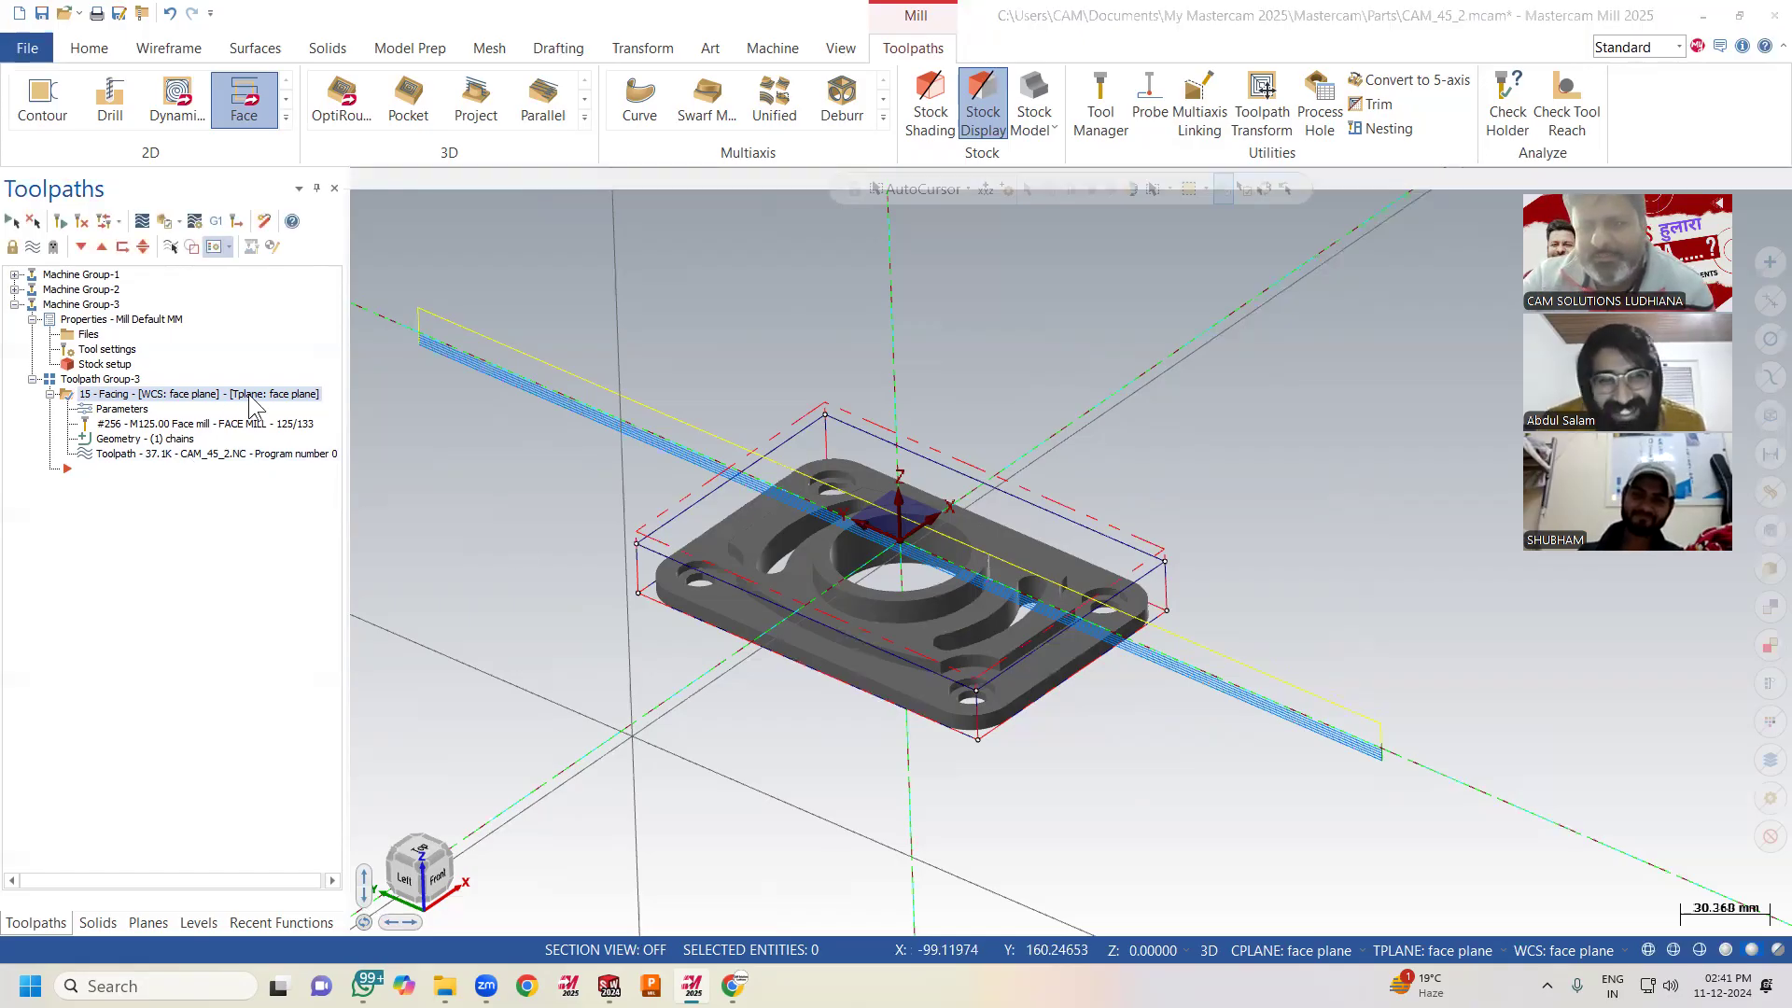
{"action": "left_click", "coordinate": [355, 177]}
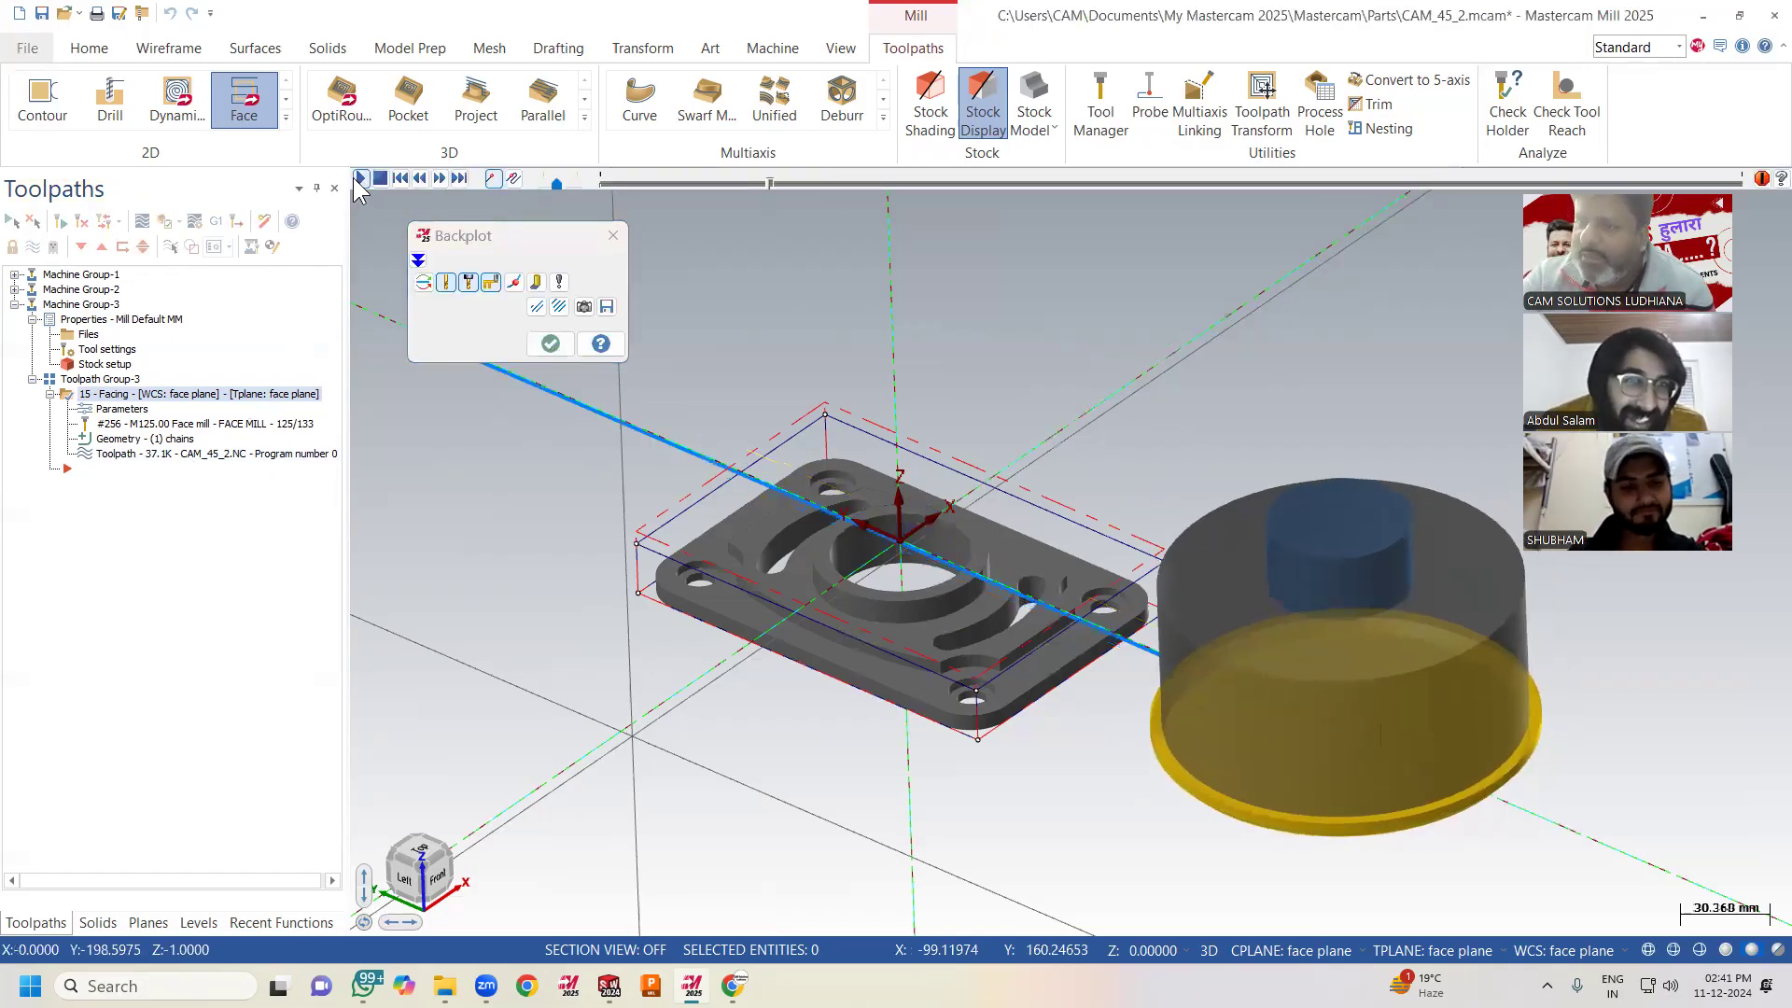
{"action": "left_click", "coordinate": [547, 351]}
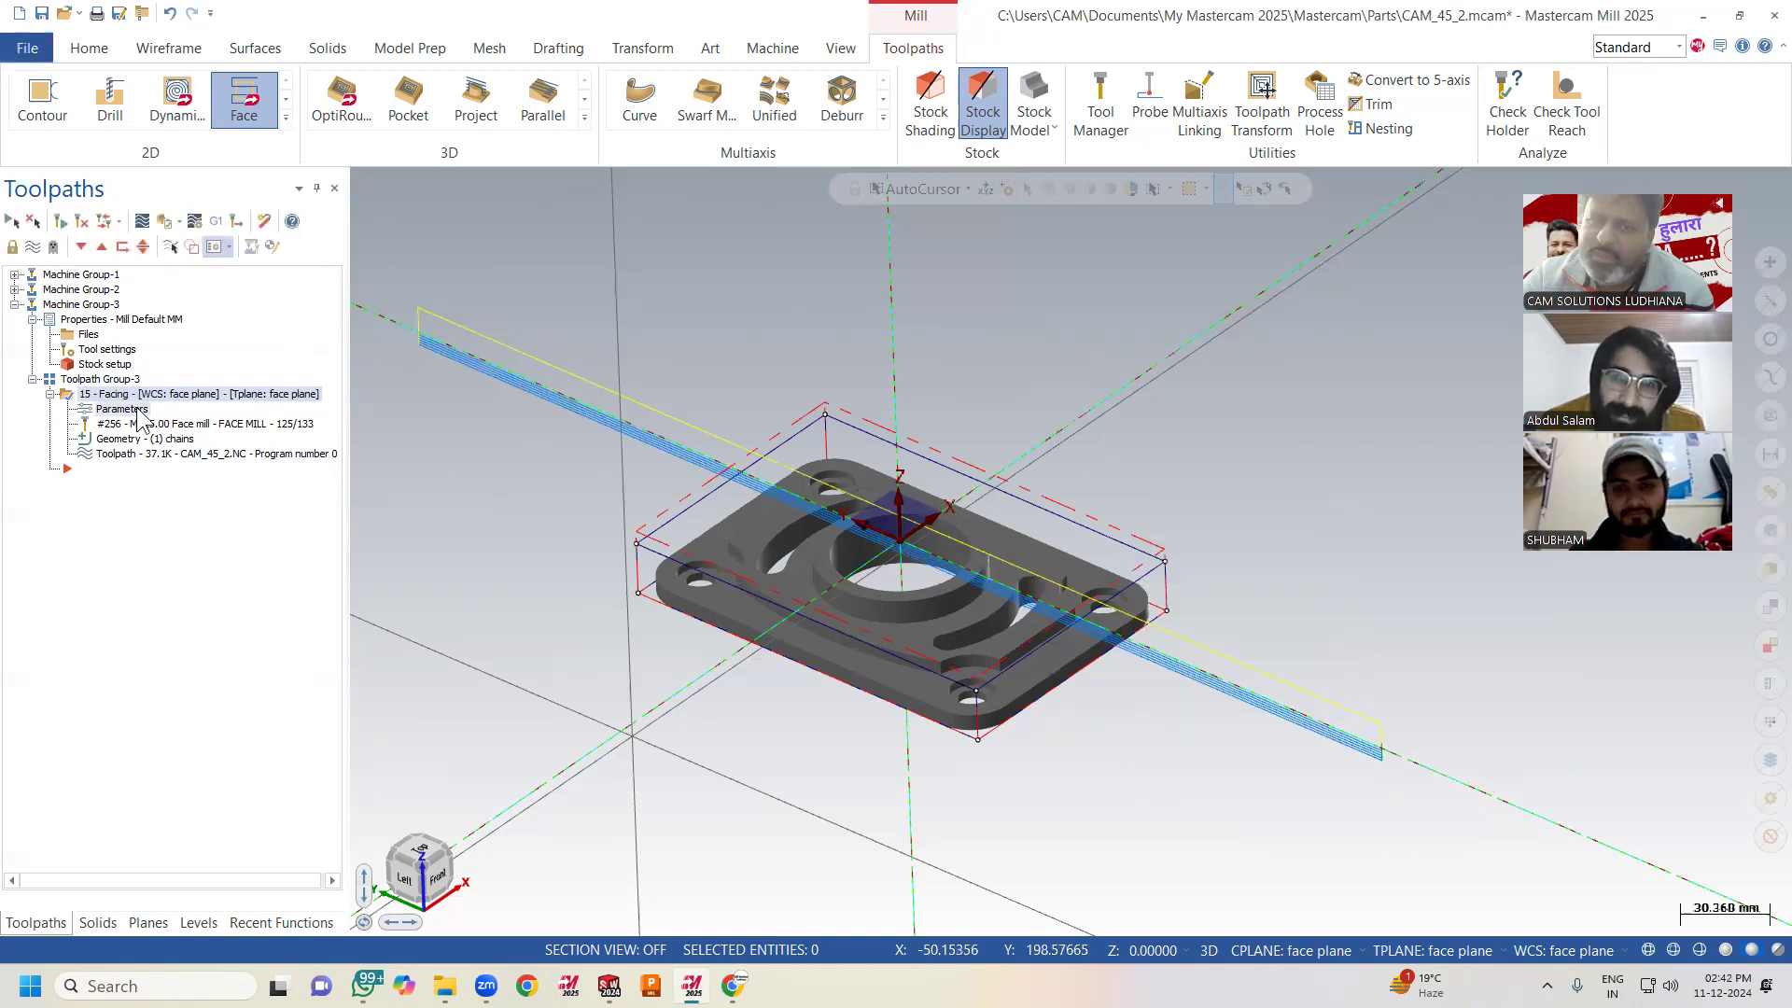
Review the facing depth cuts, switch the cutting method to Zigzag, and regenerate the toolpath.
{"action": "left_click", "coordinate": [162, 409]}
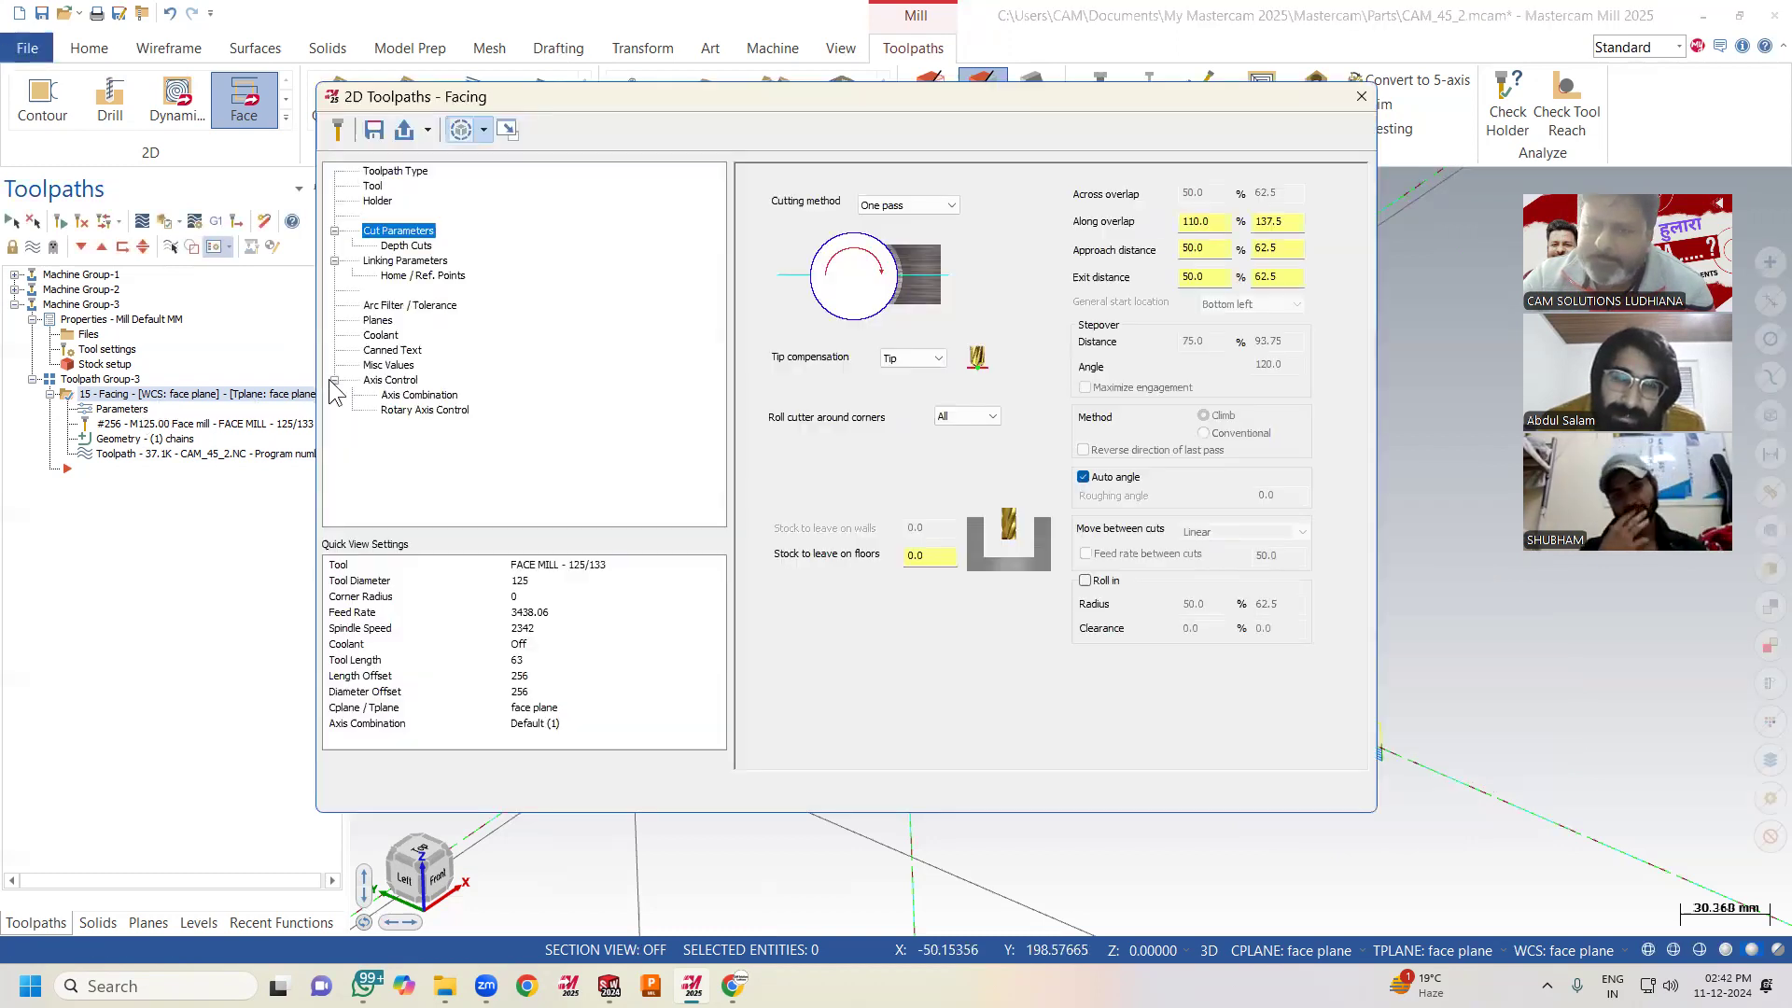
{"action": "left_click", "coordinate": [406, 246]}
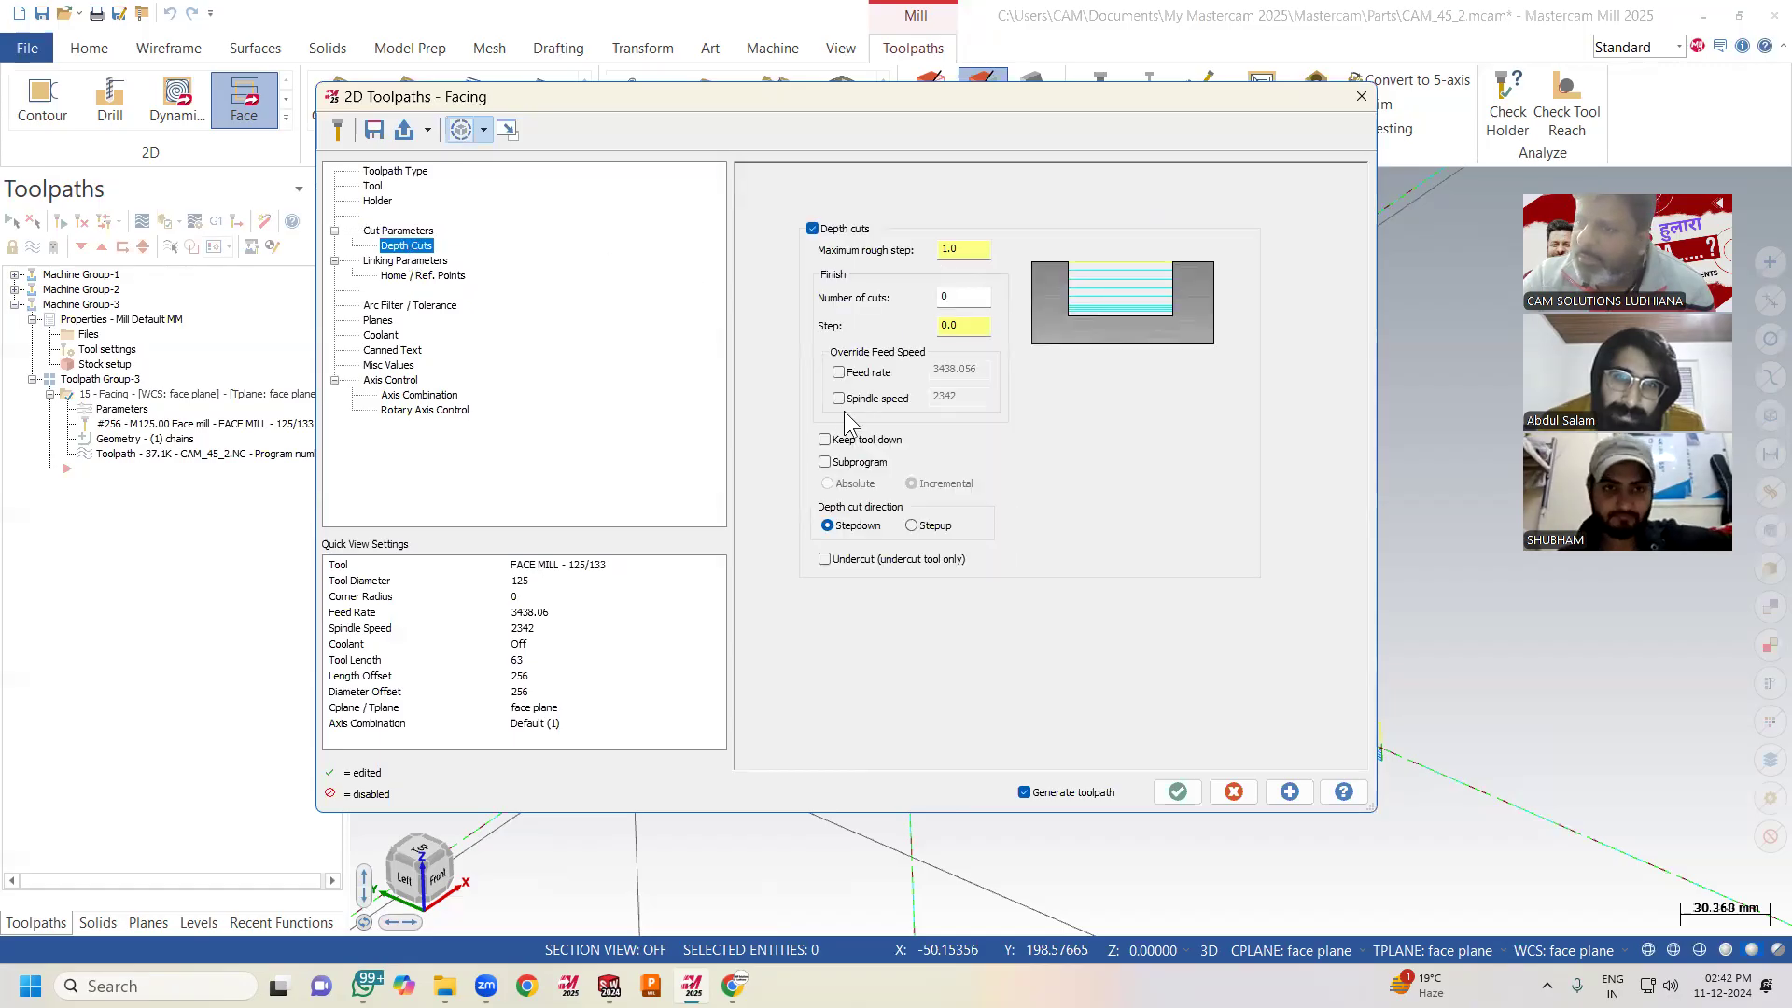
{"action": "left_click", "coordinate": [400, 231]}
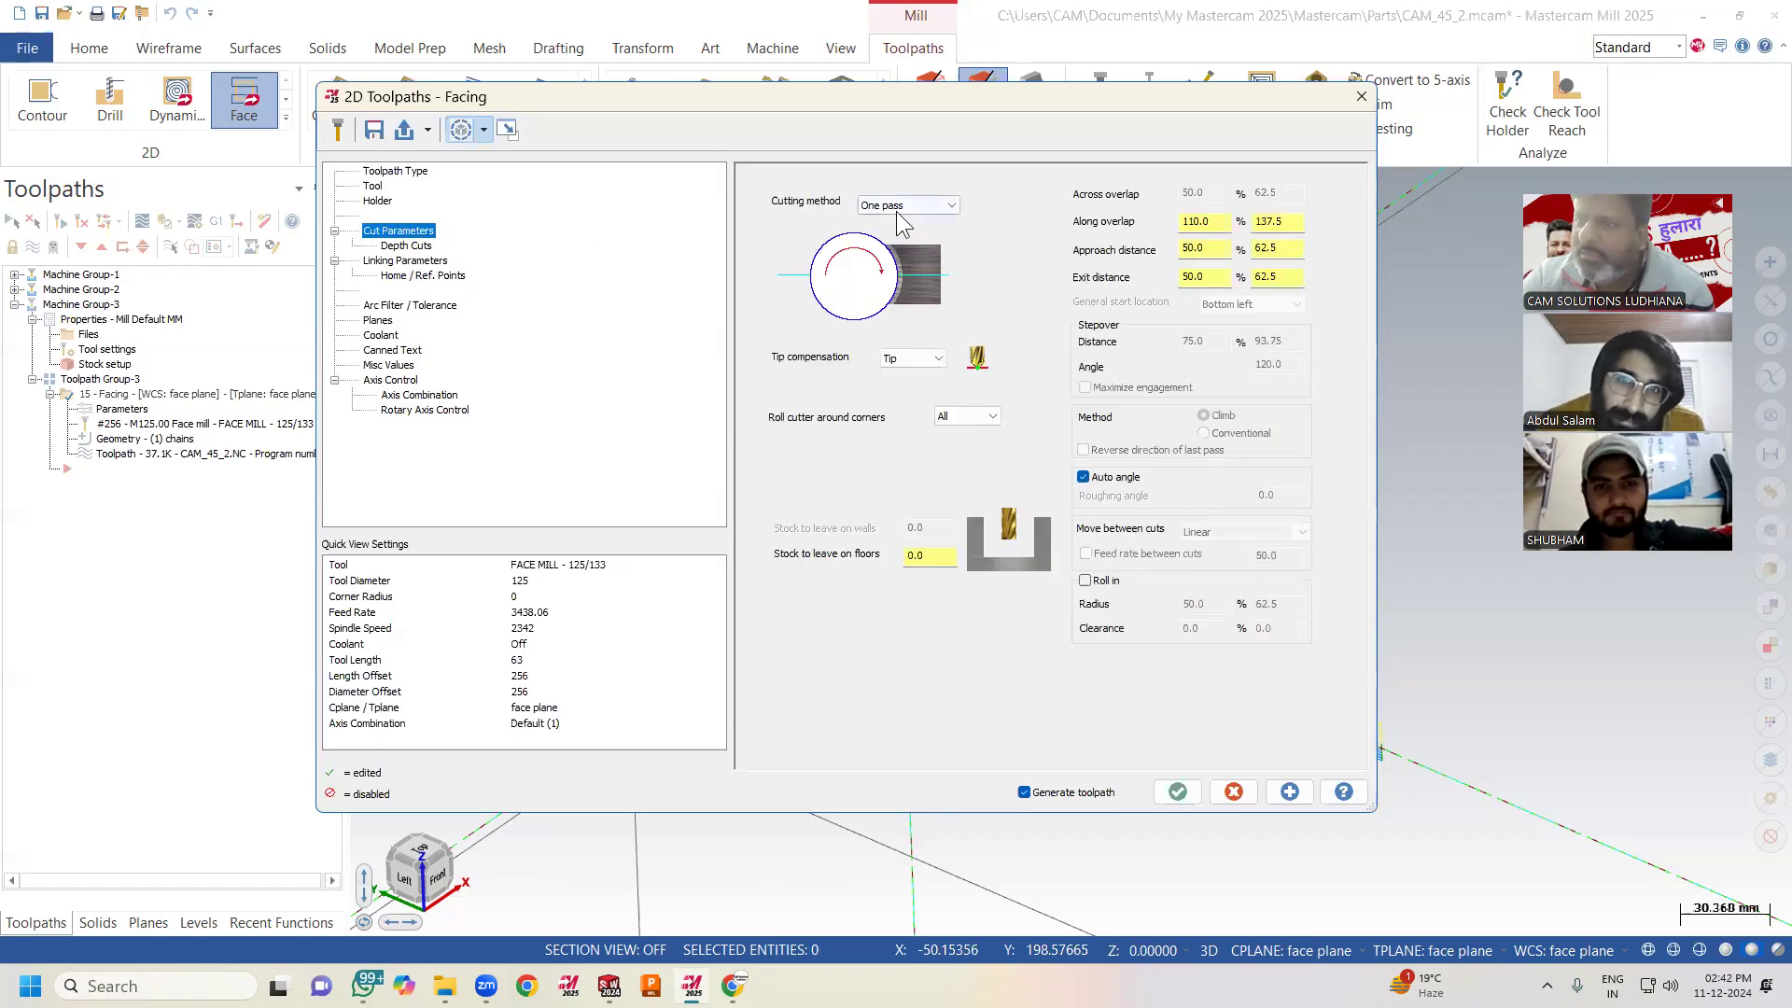
{"action": "left_click", "coordinate": [900, 207]}
{"action": "left_click", "coordinate": [903, 235]}
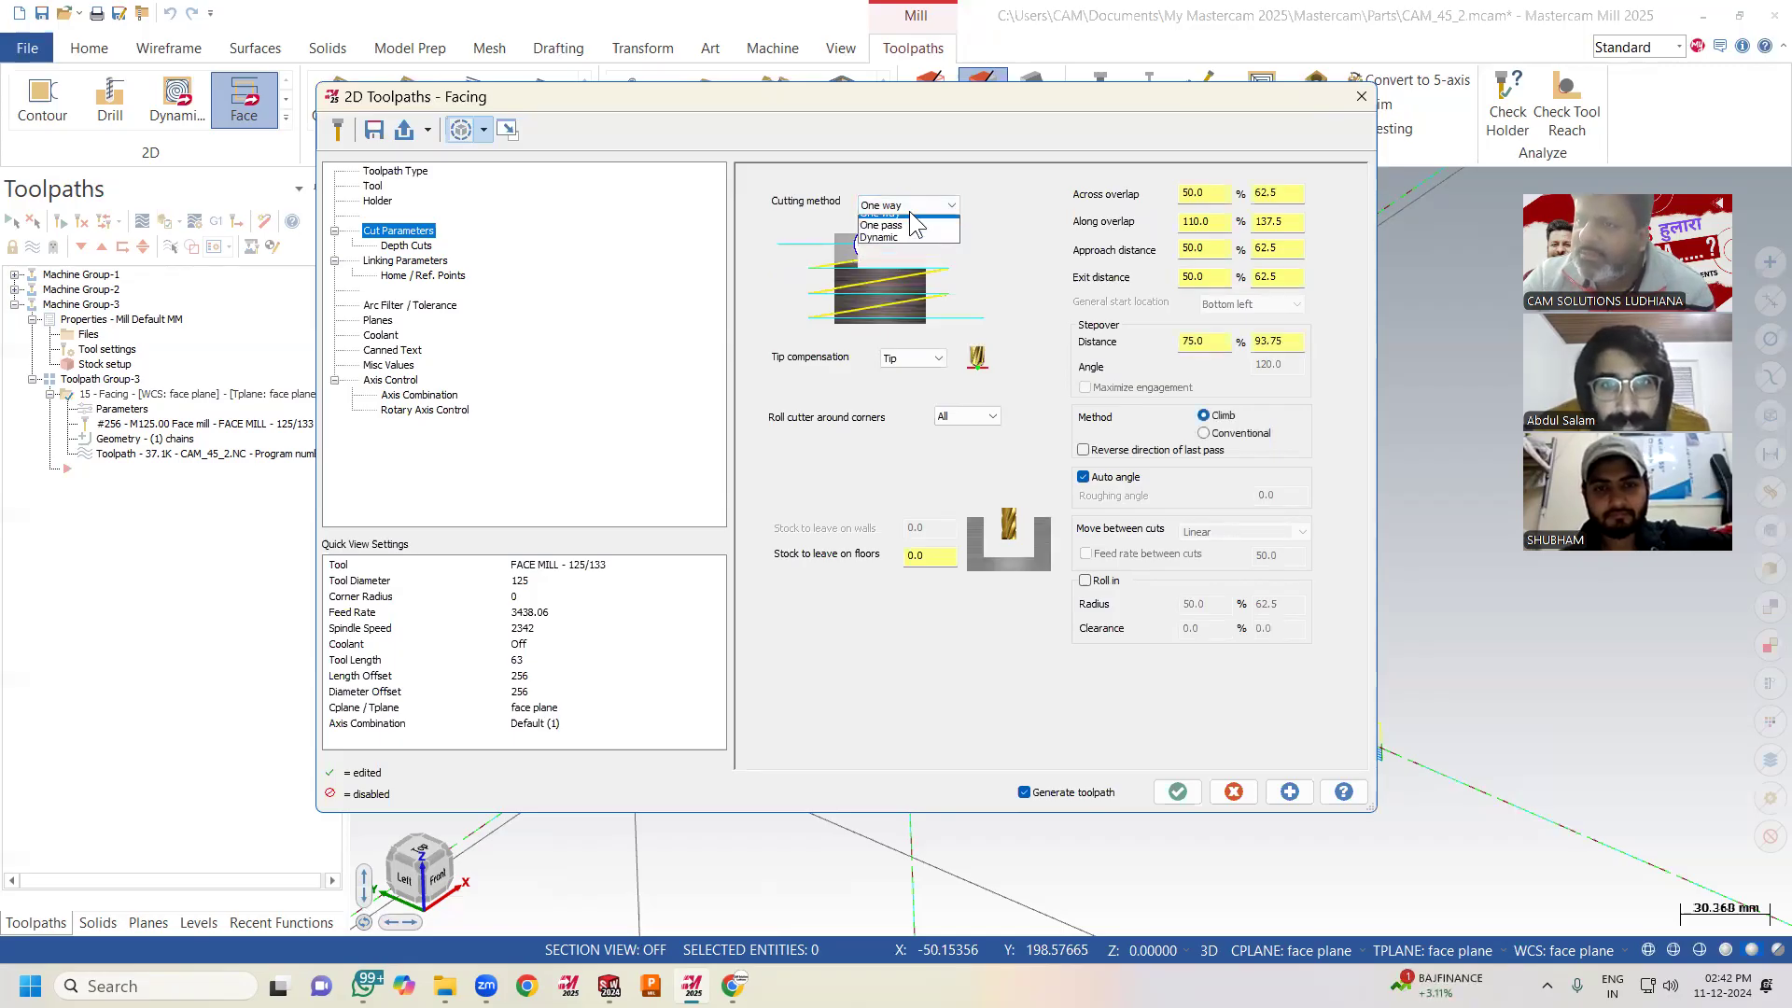
{"action": "left_click", "coordinate": [905, 221]}
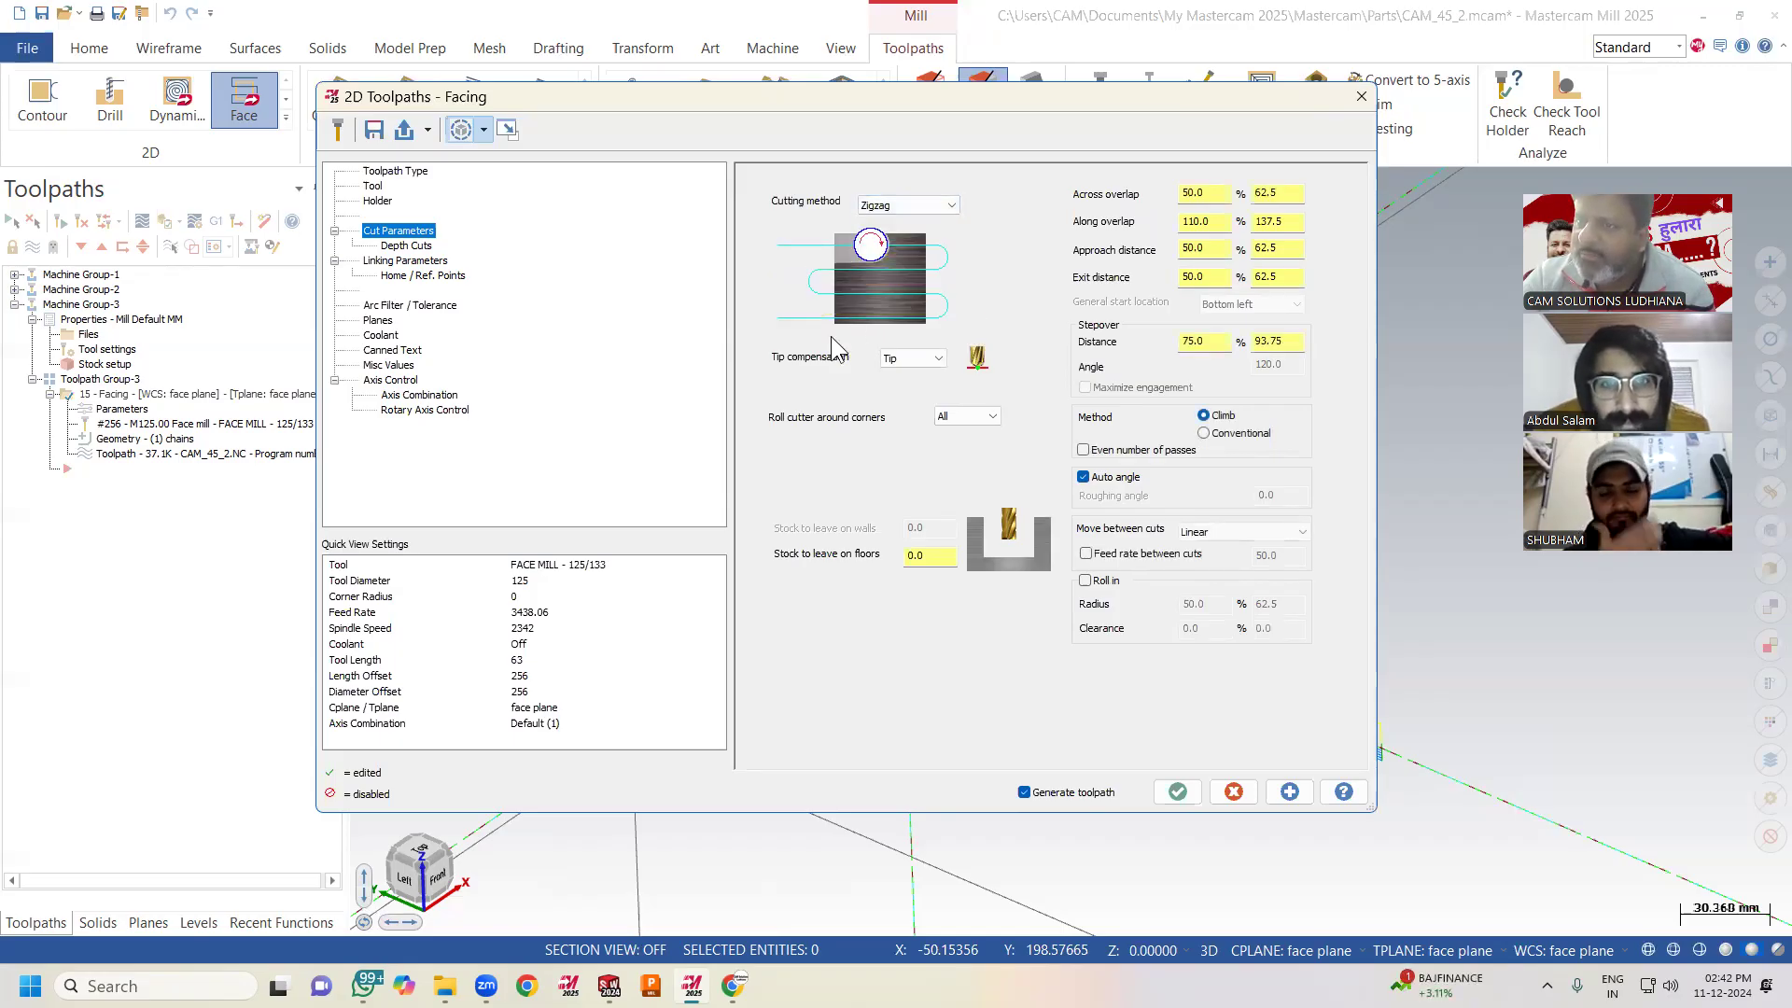
{"action": "left_click", "coordinate": [1173, 795]}
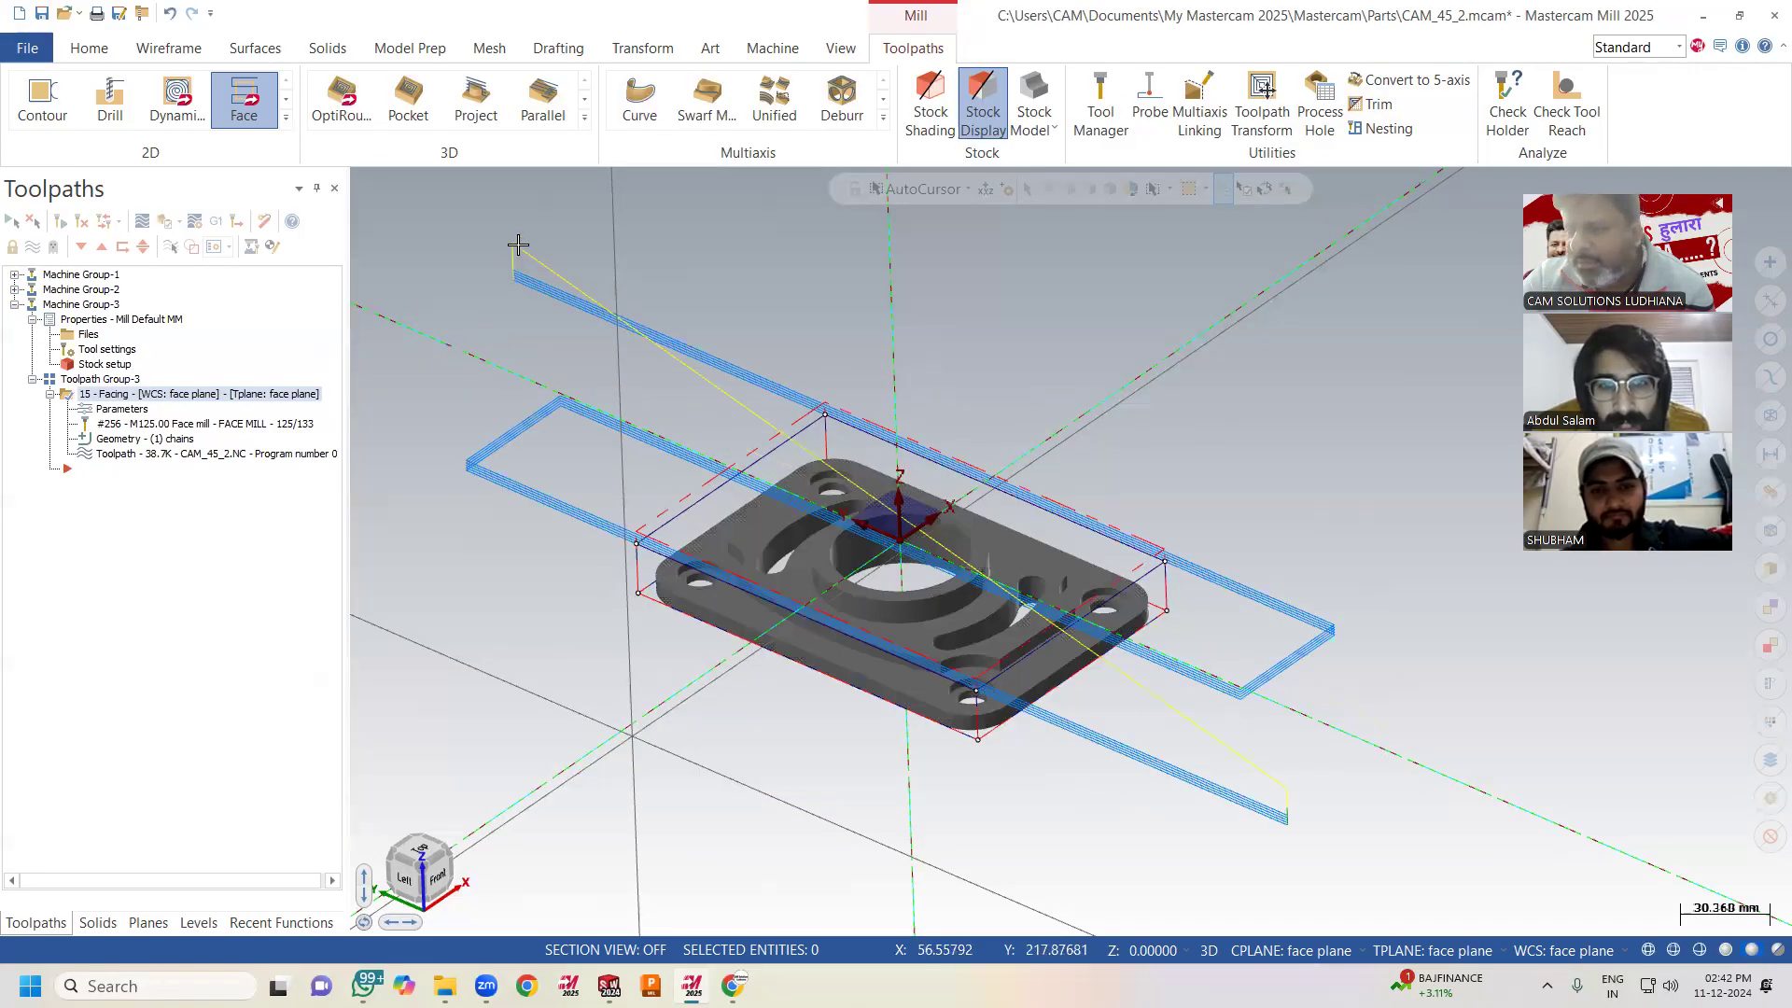
Enable Keep tool down in the facing depth cuts, regenerate the toolpath, and backplot the zigzag passes.
{"action": "left_click", "coordinate": [136, 410]}
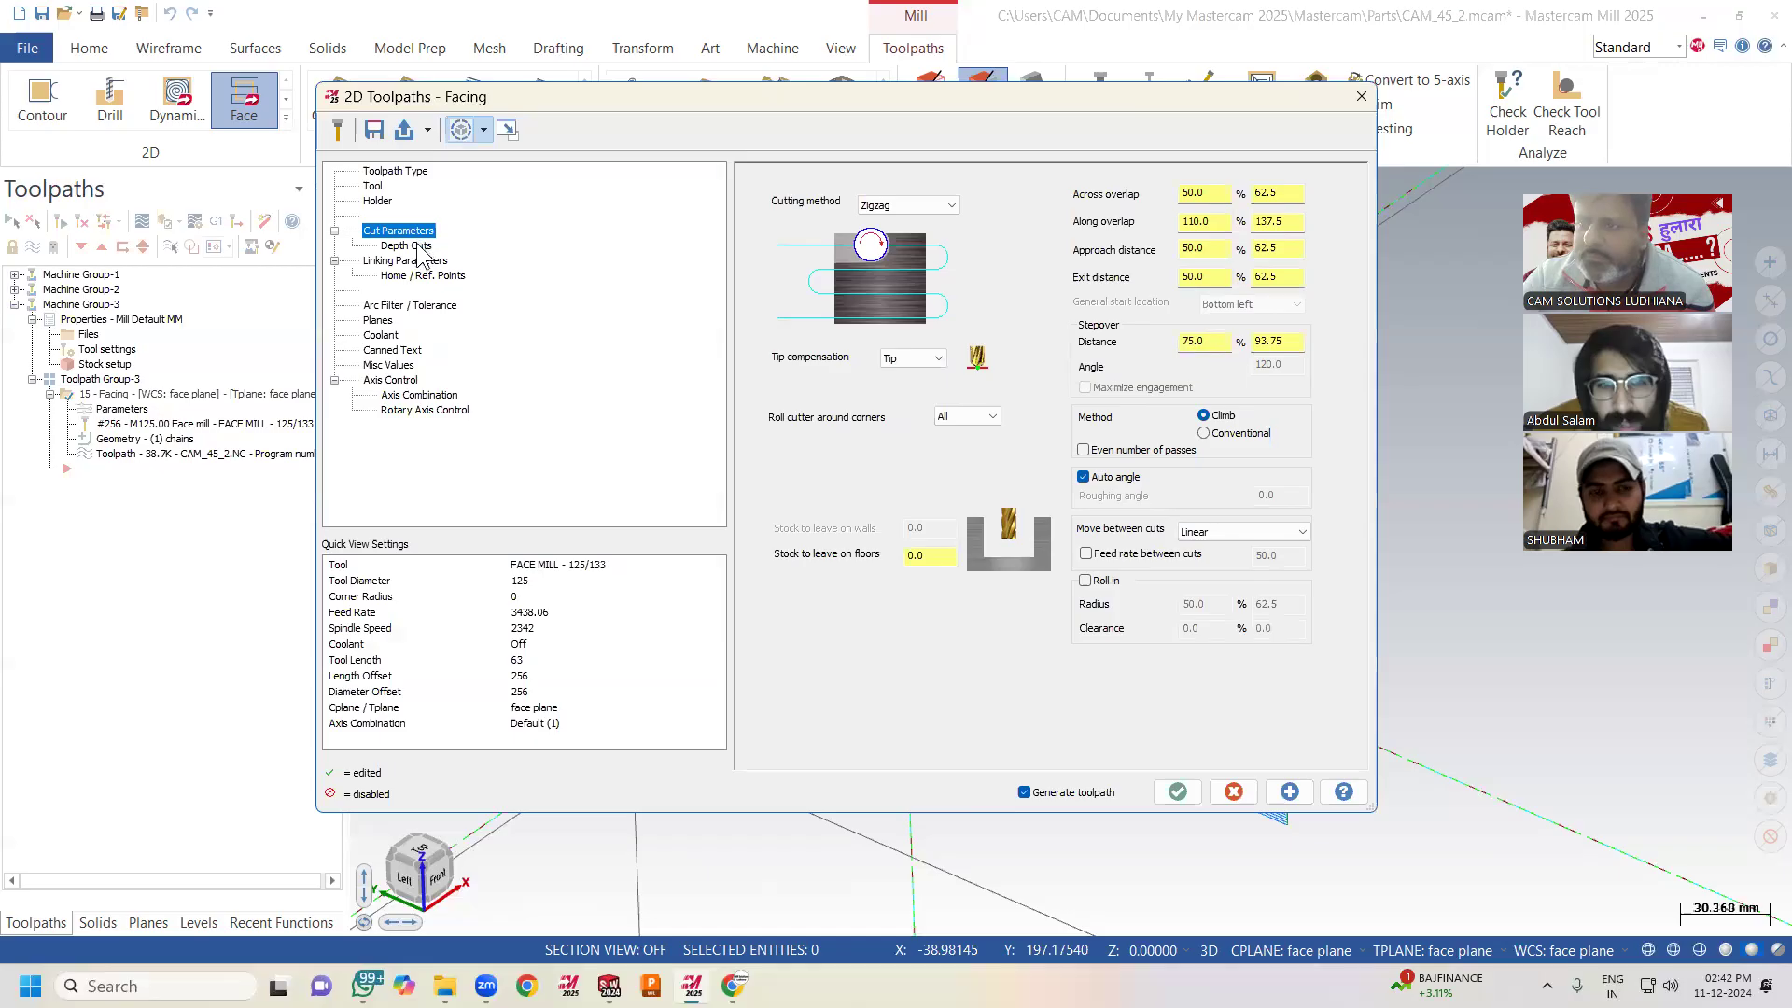
{"action": "left_click", "coordinate": [419, 247]}
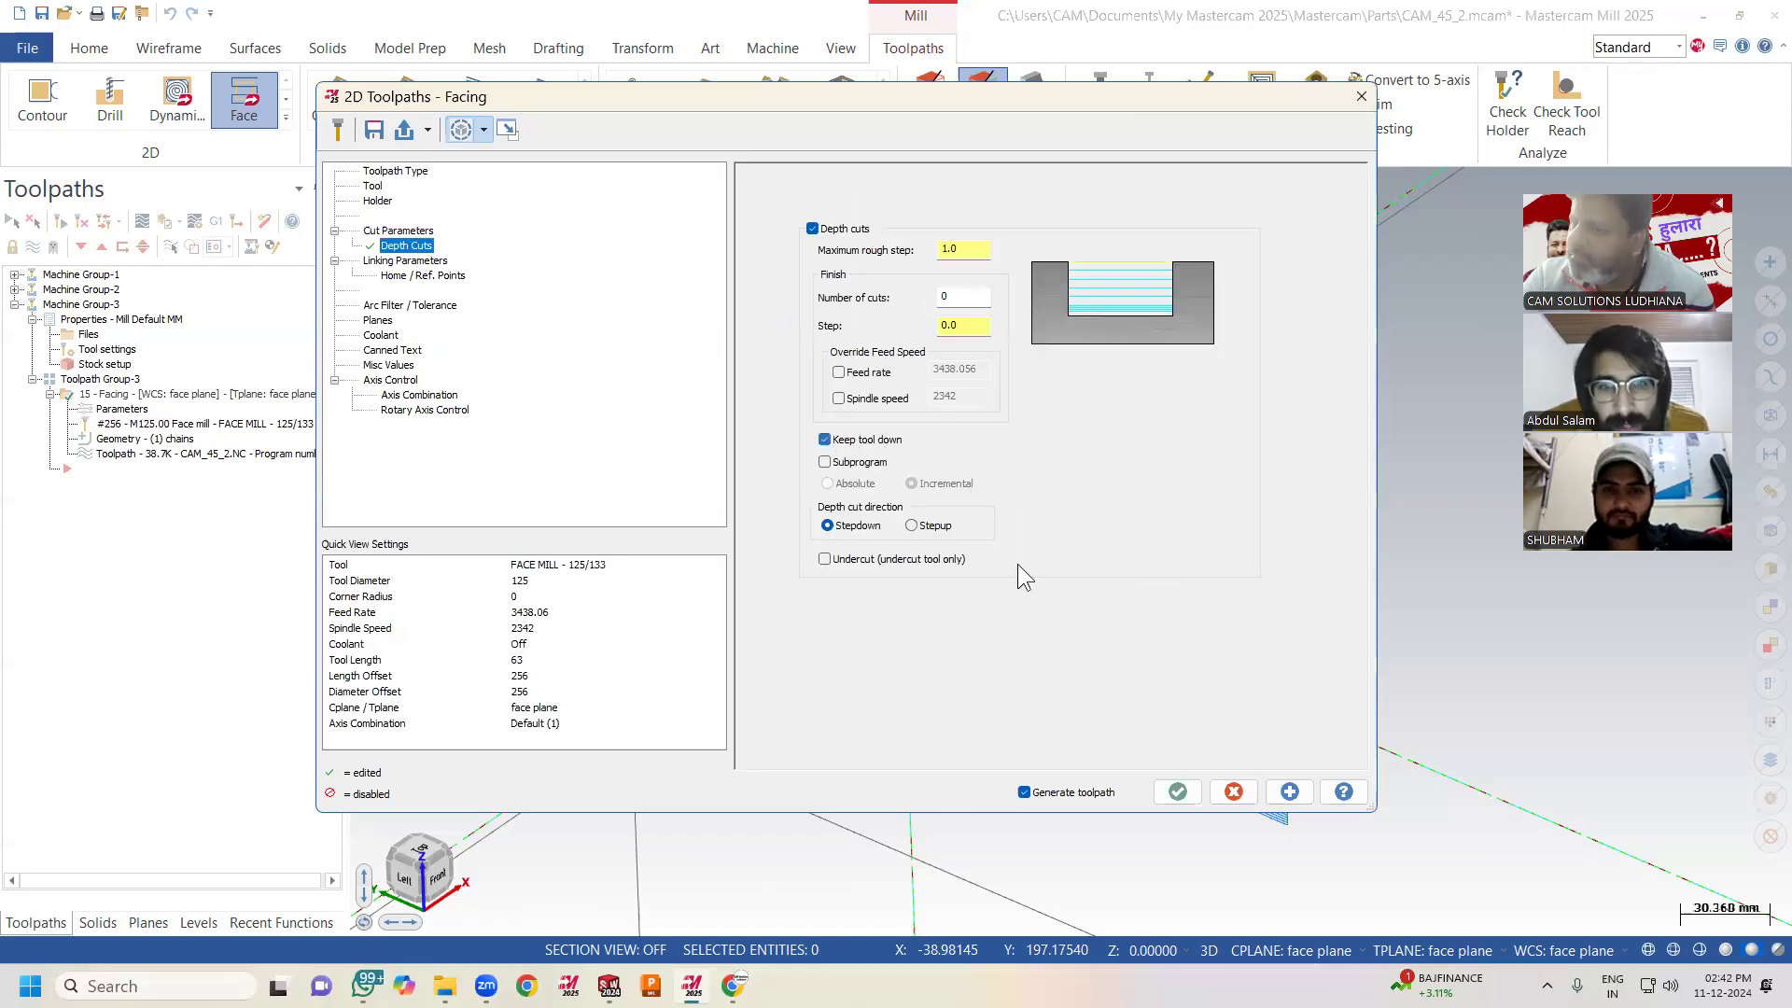
{"action": "left_click", "coordinate": [1175, 792]}
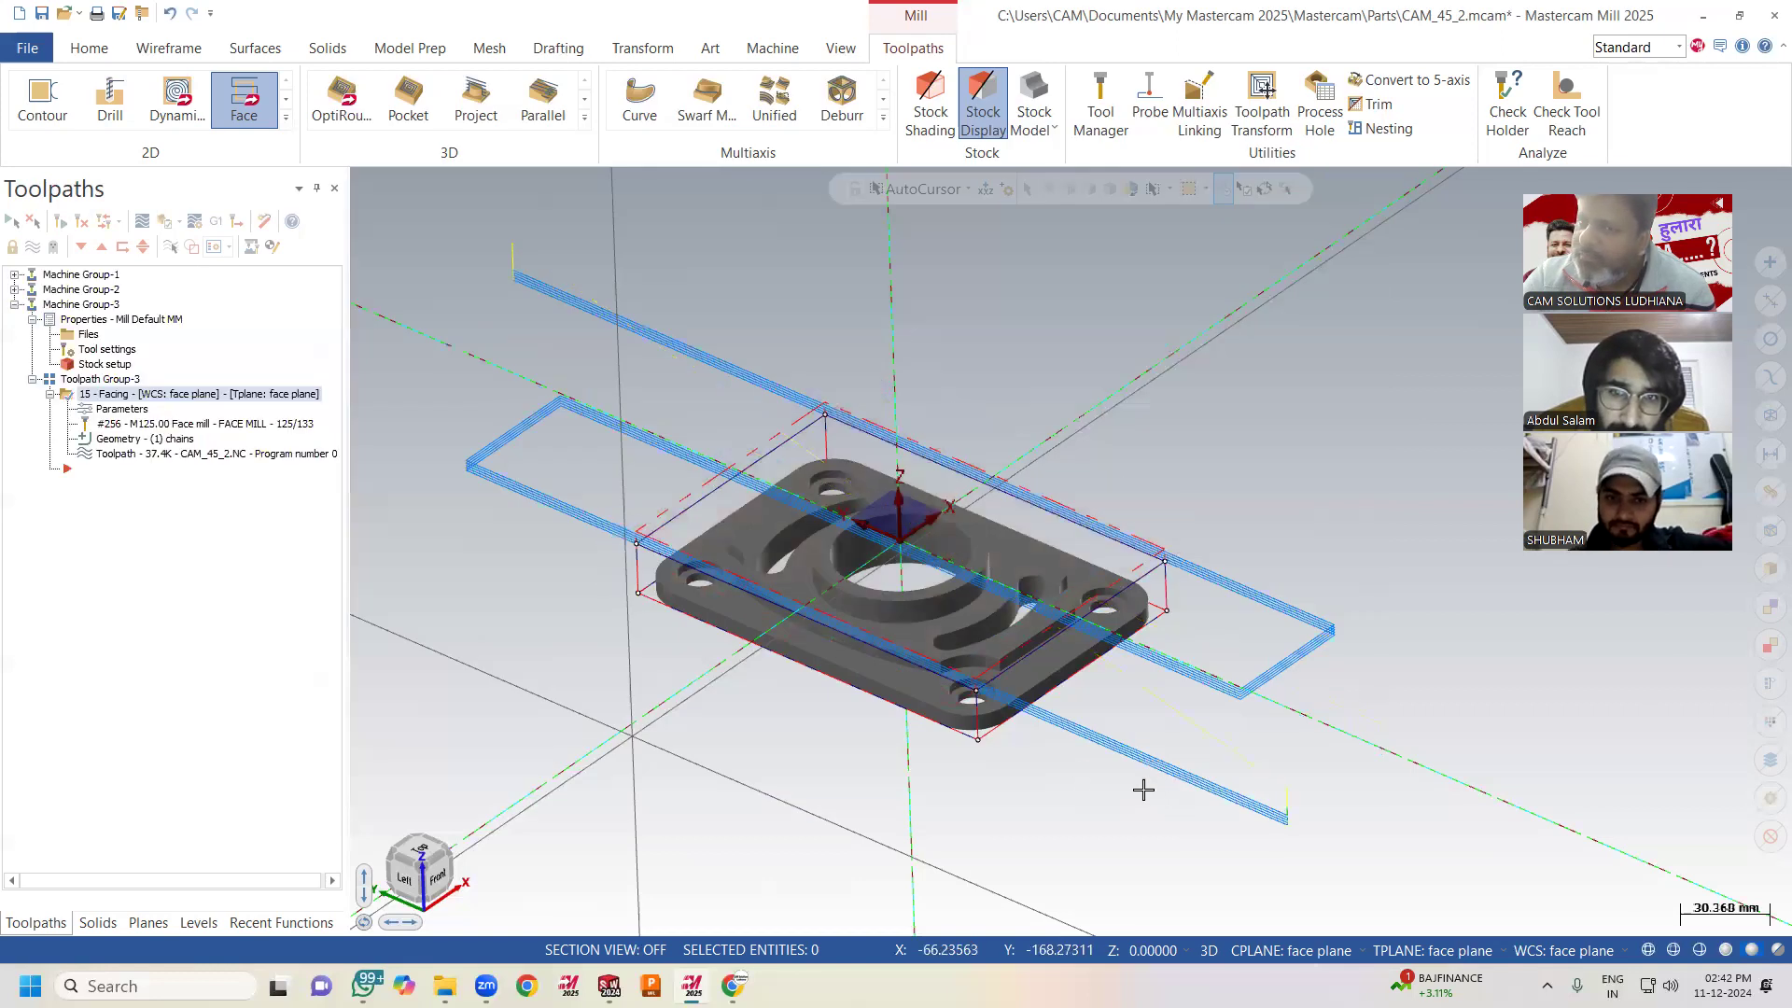
{"action": "left_click", "coordinate": [232, 456]}
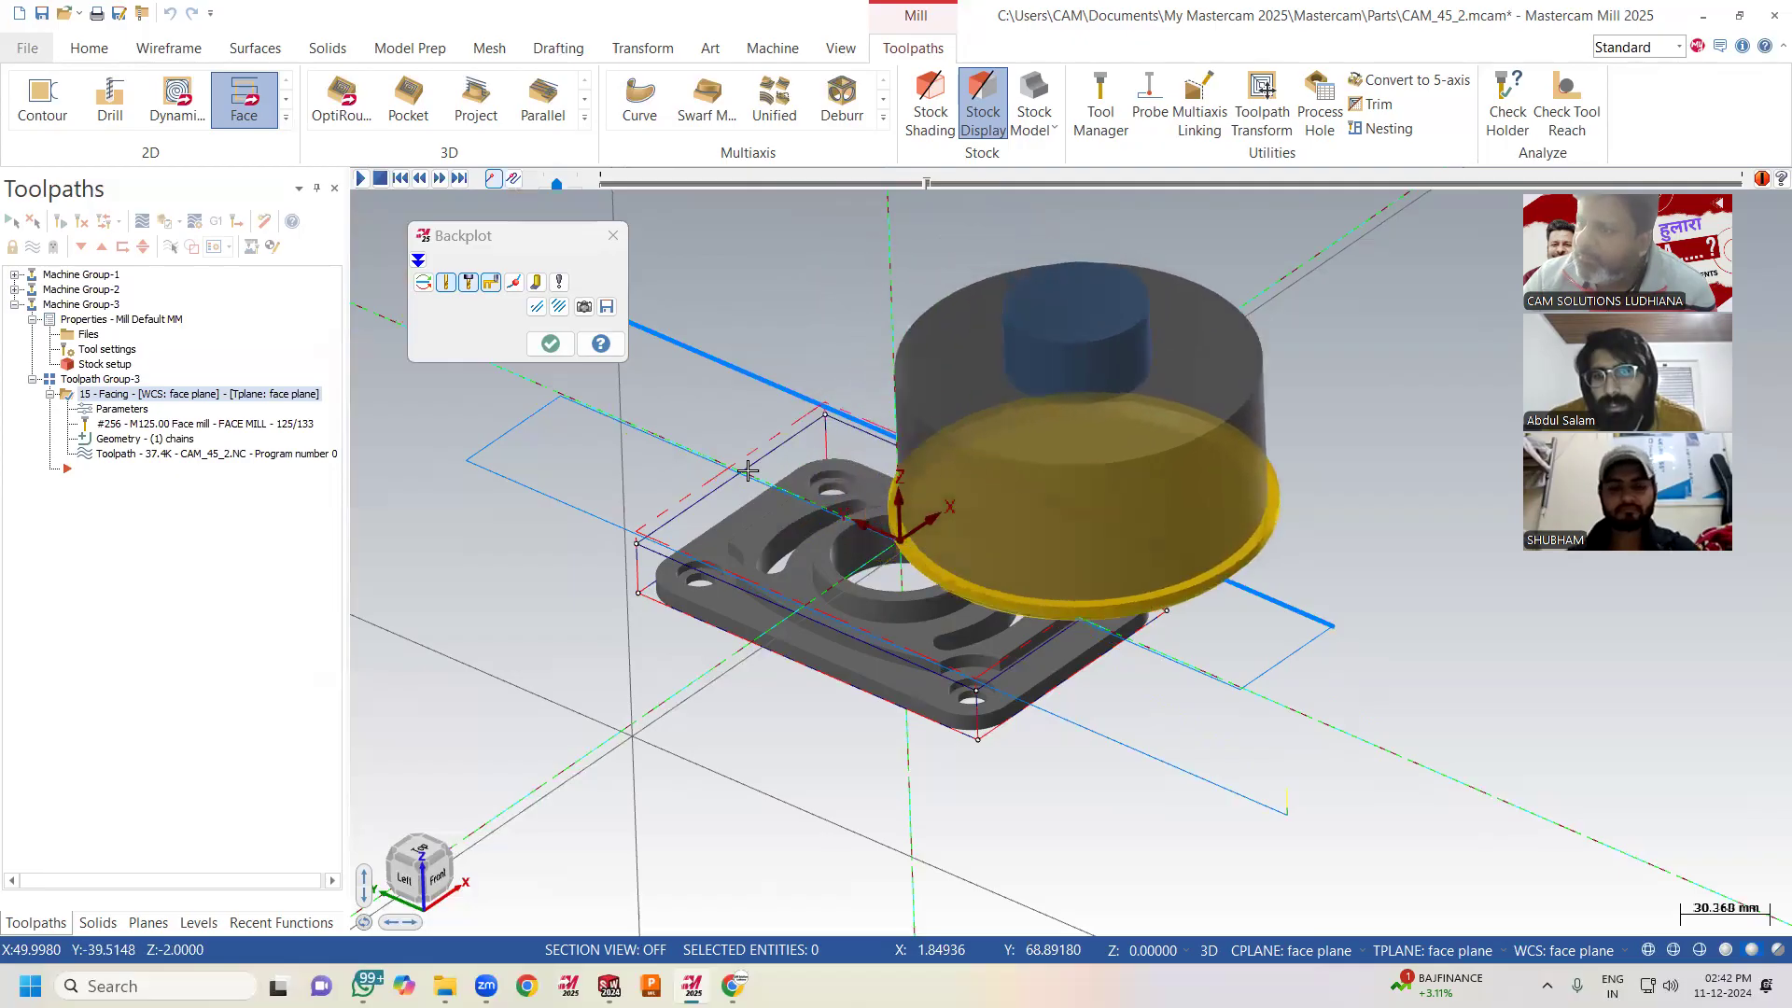
{"action": "left_click", "coordinate": [552, 344]}
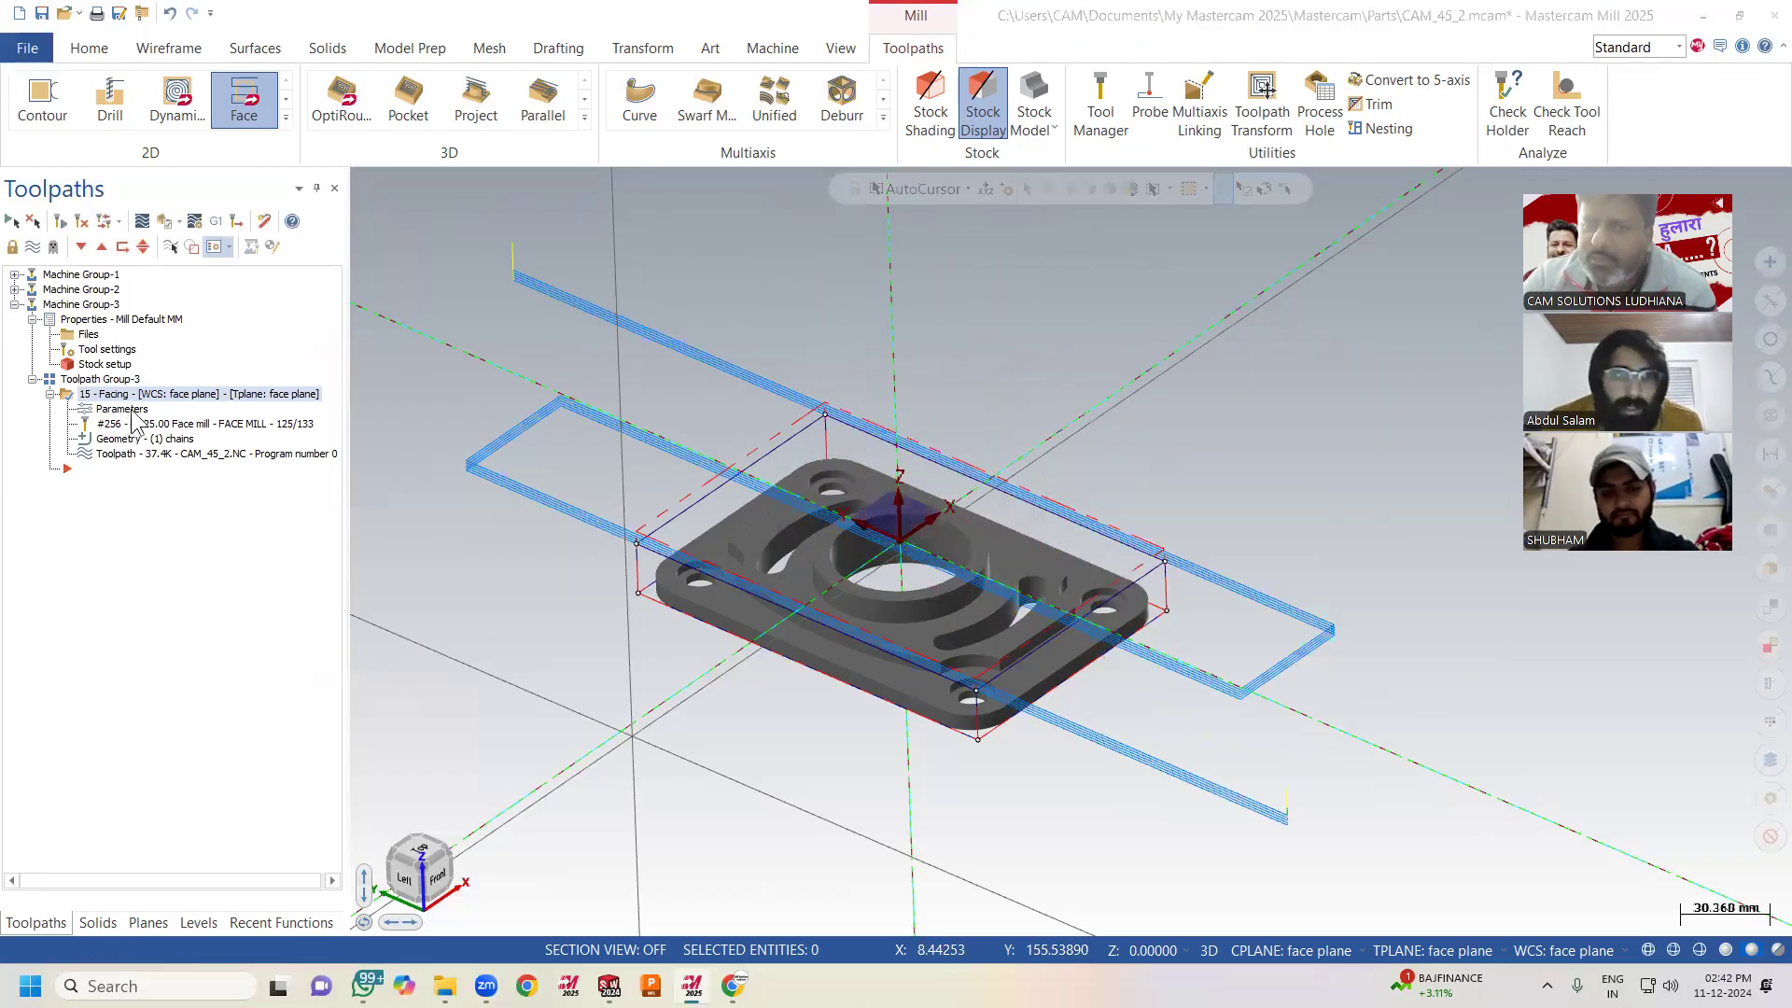
Change the facing cutter back to FACE MILL - 42/50, regenerate the toolpath, and inspect the zigzag passes from above.
{"action": "left_click", "coordinate": [124, 410]}
{"action": "left_click", "coordinate": [374, 186]}
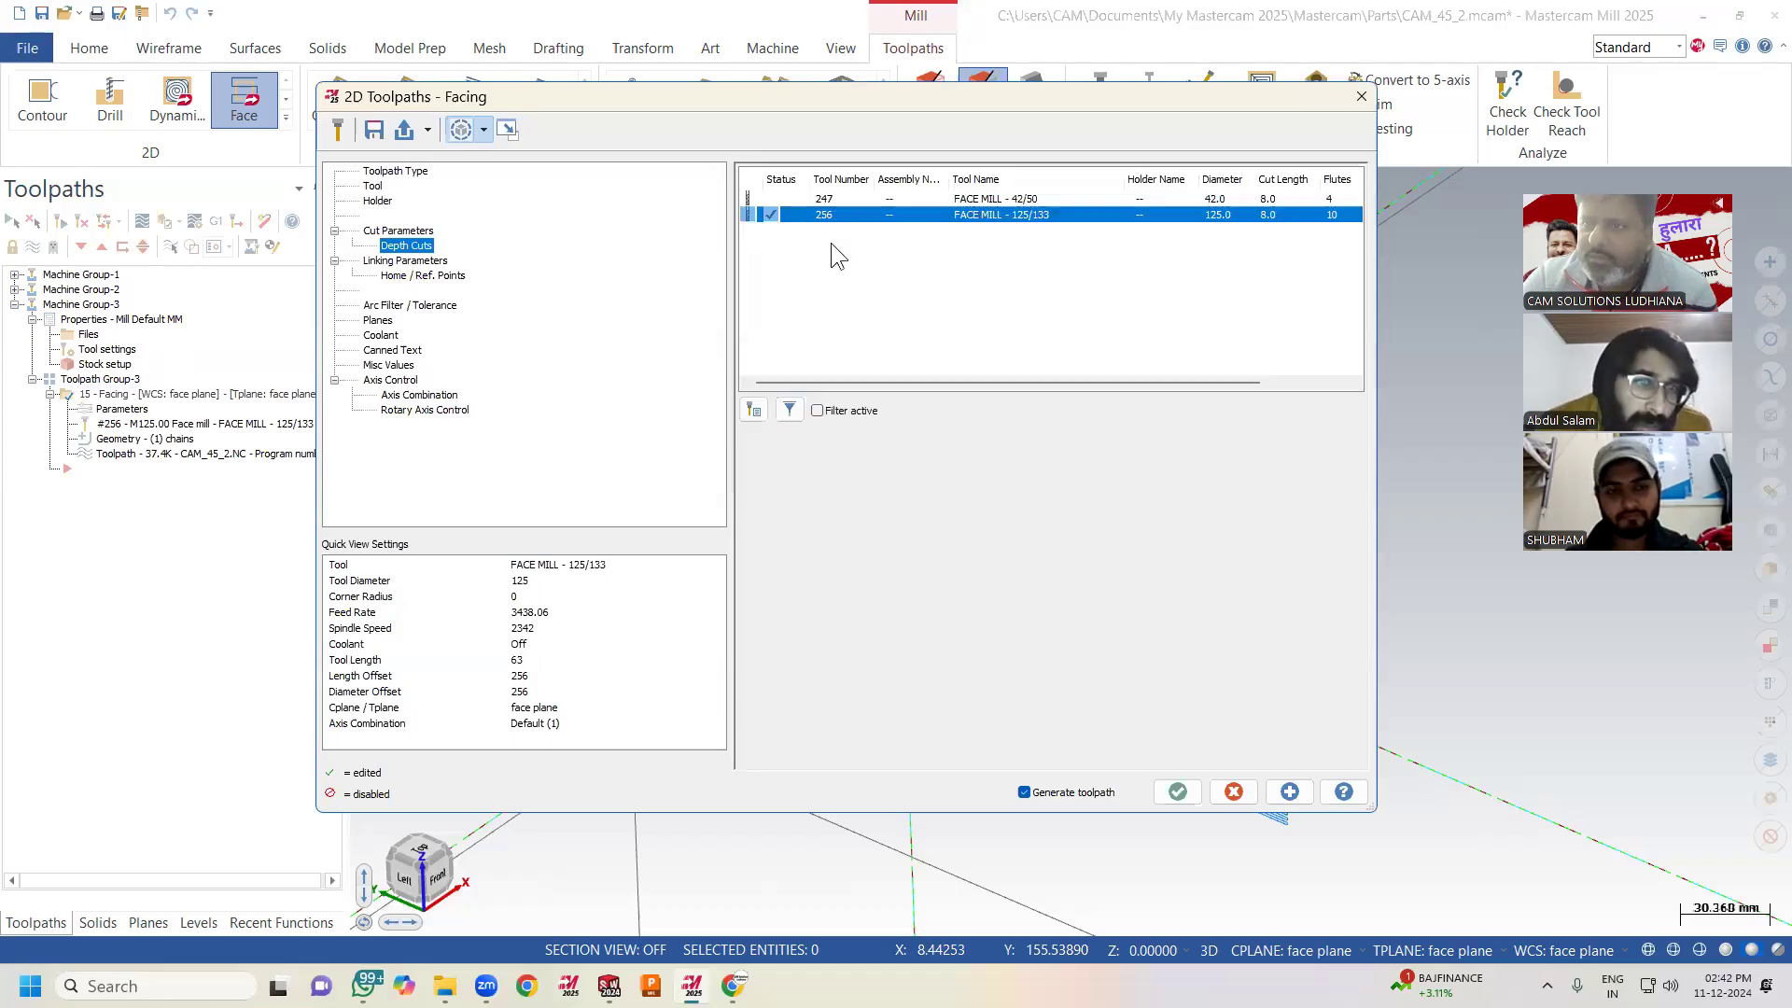
{"action": "left_click", "coordinate": [1178, 792]}
{"action": "middle_click_drag", "start_coordinate": [711, 407], "coordinate": [690, 480]}
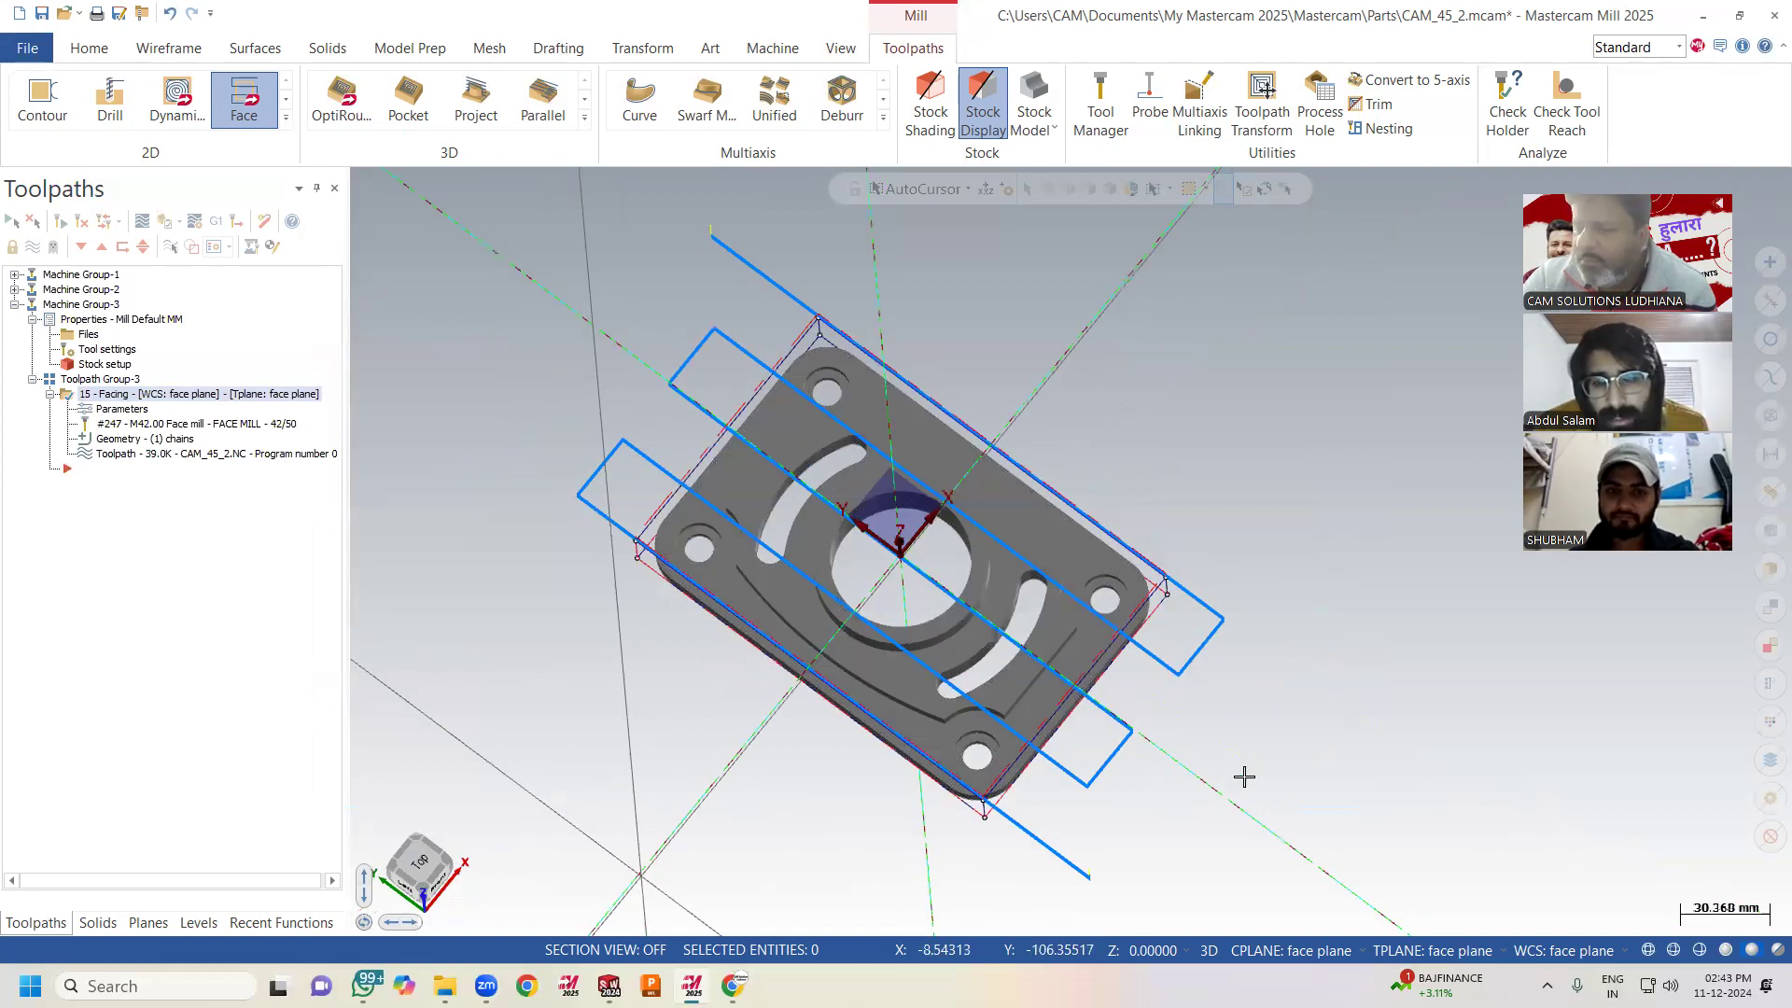
Review the overlap, approach and exit distances in the facing cut parameters, and inspect the layered zigzag passes.
{"action": "left_click", "coordinate": [110, 413]}
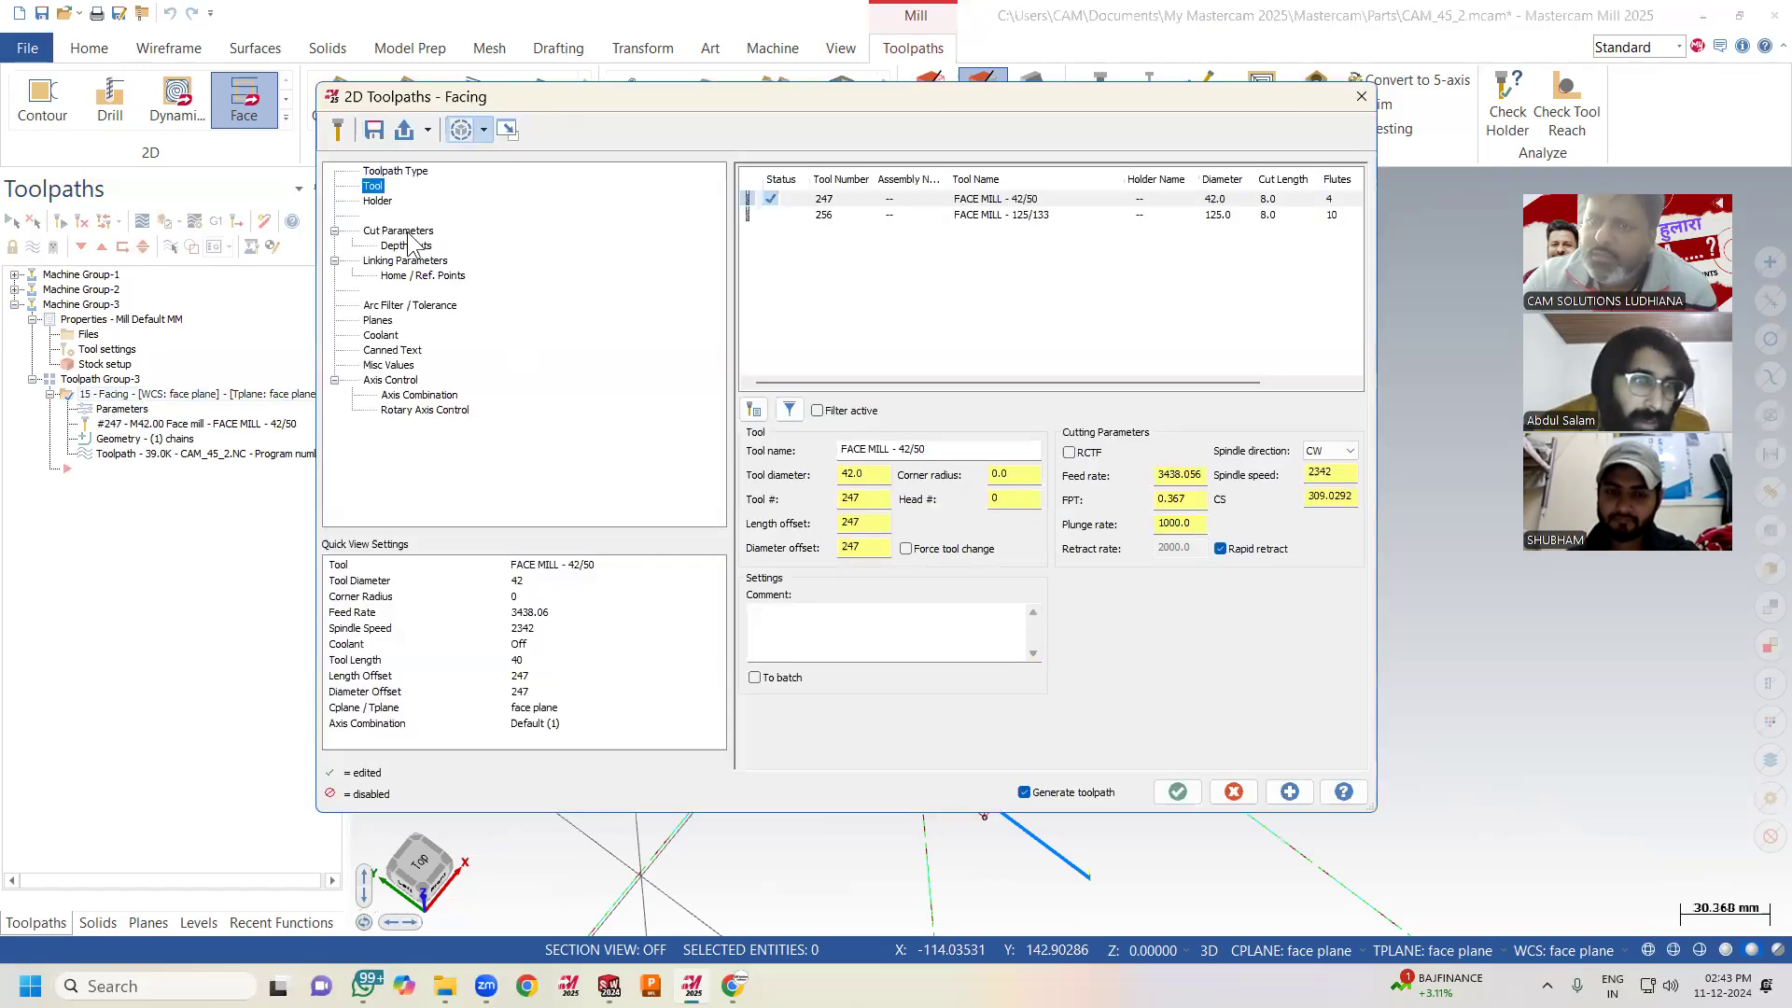
{"action": "left_click", "coordinate": [408, 232]}
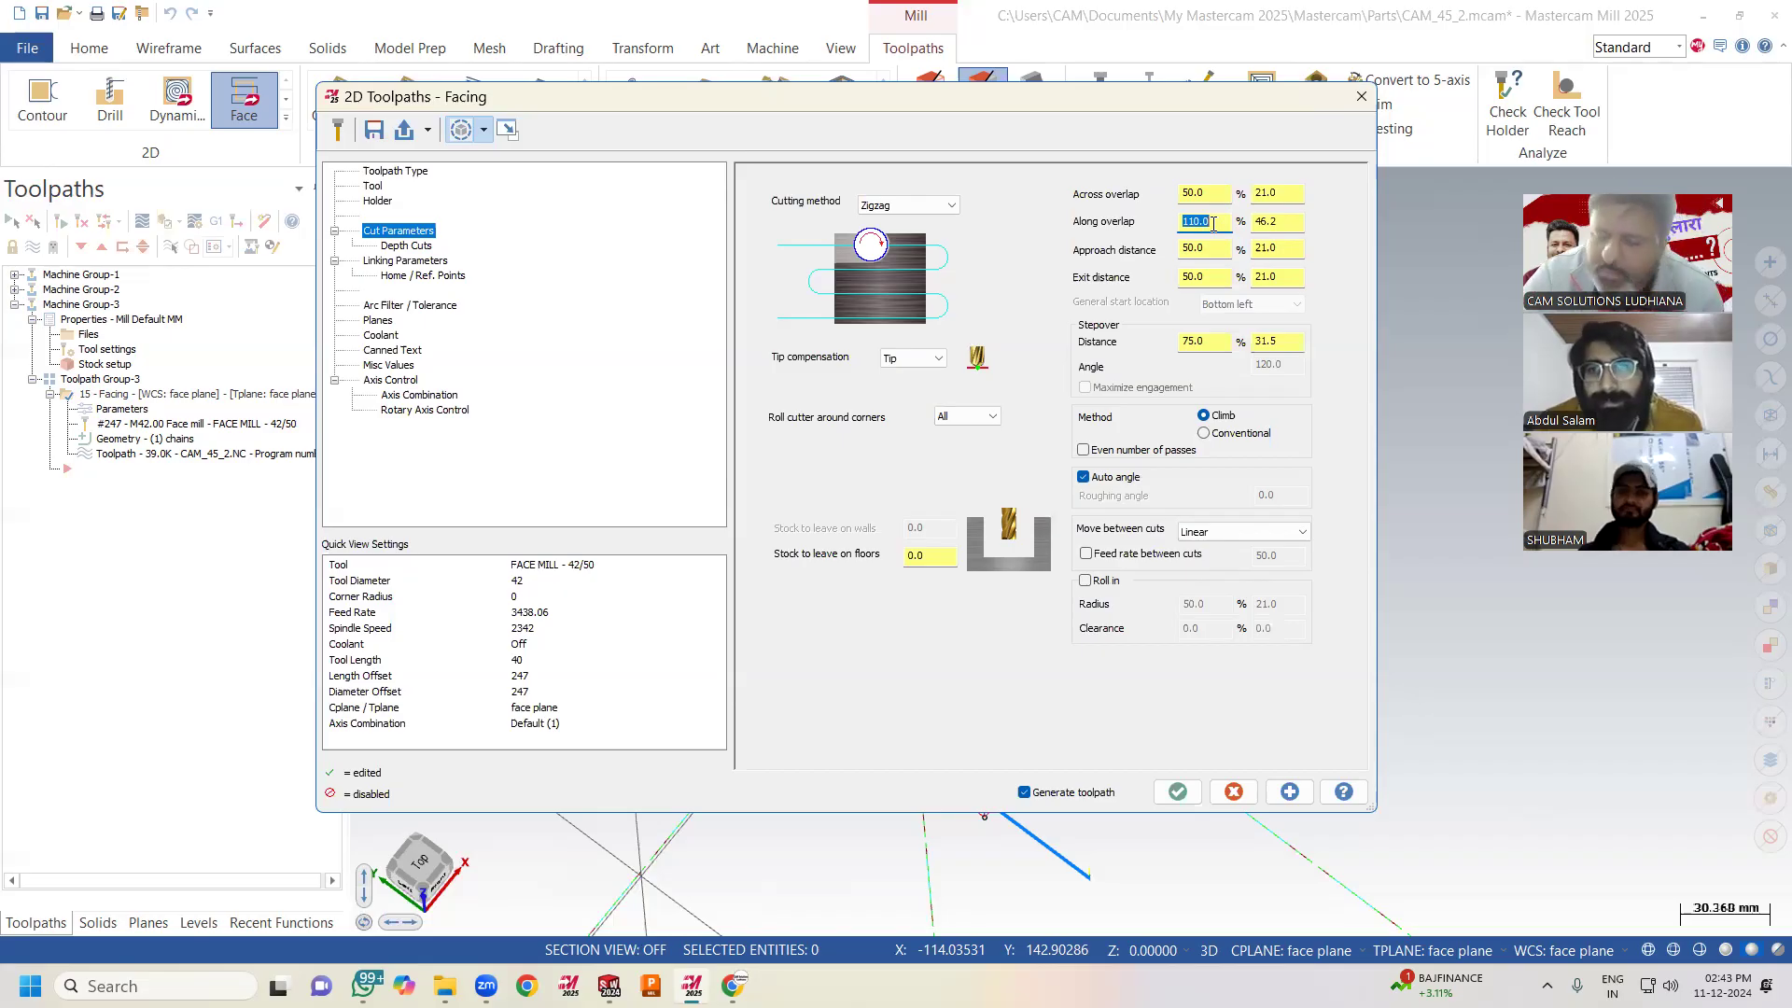
{"action": "left_click", "coordinate": [1208, 275]}
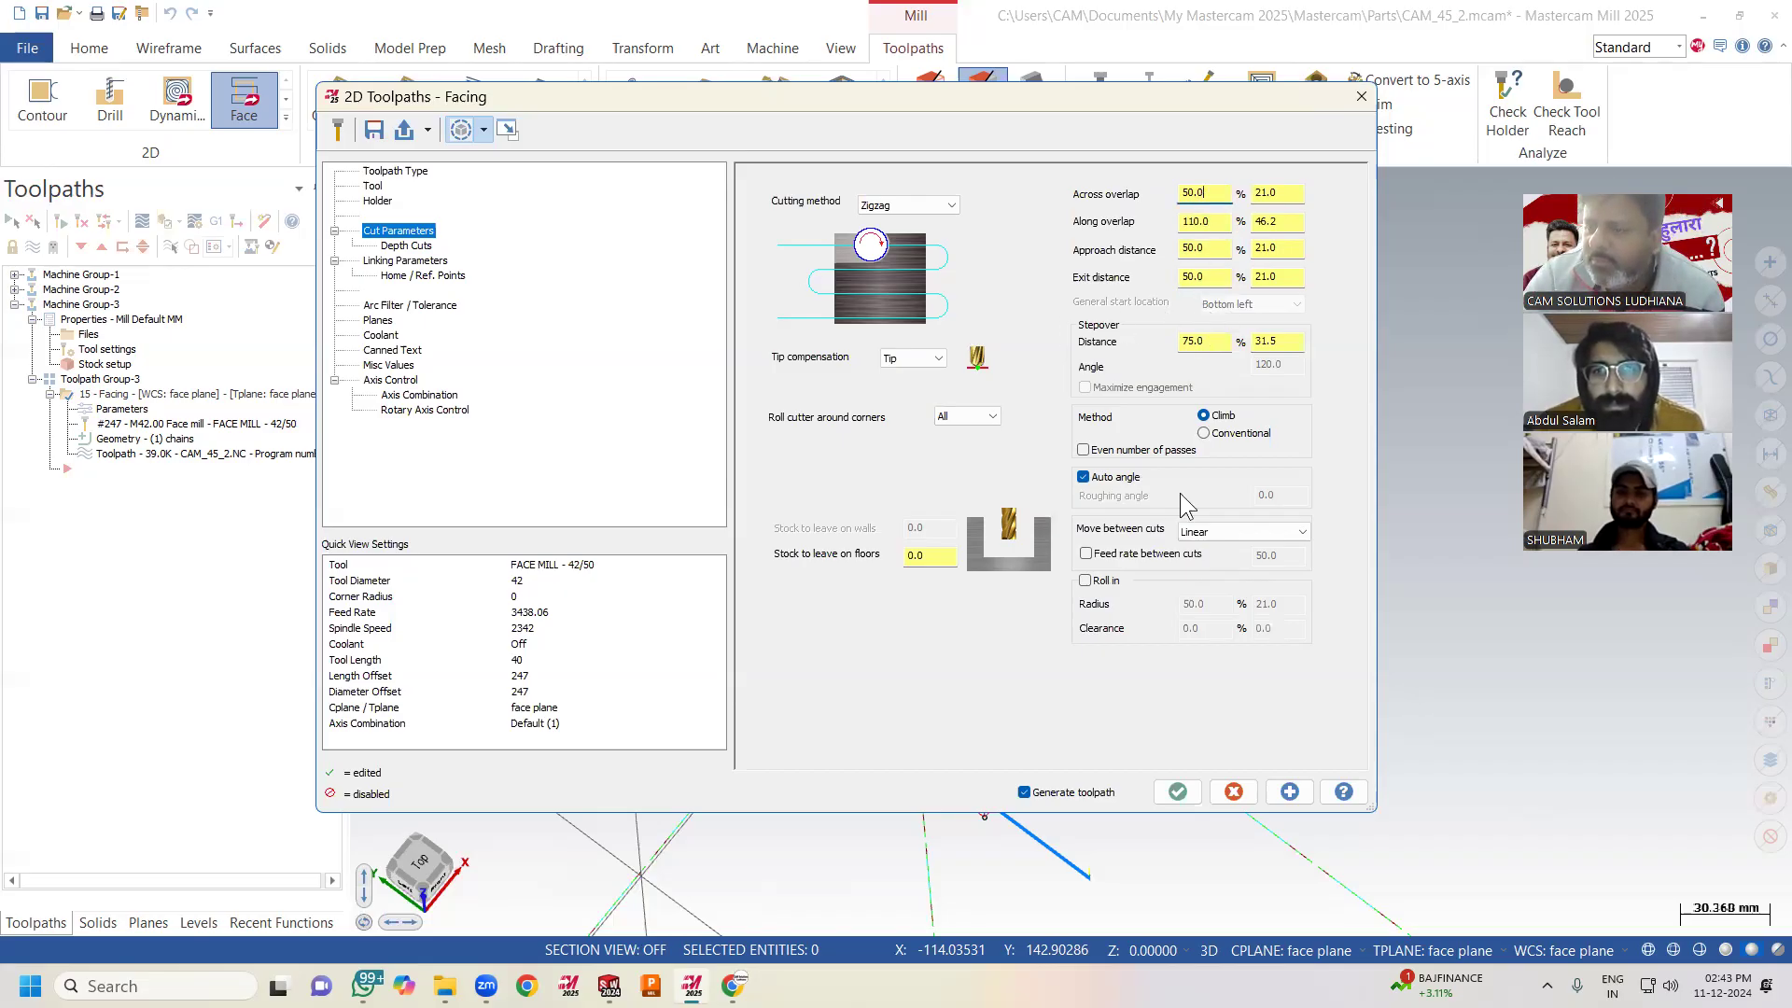
{"action": "left_click", "coordinate": [1178, 792]}
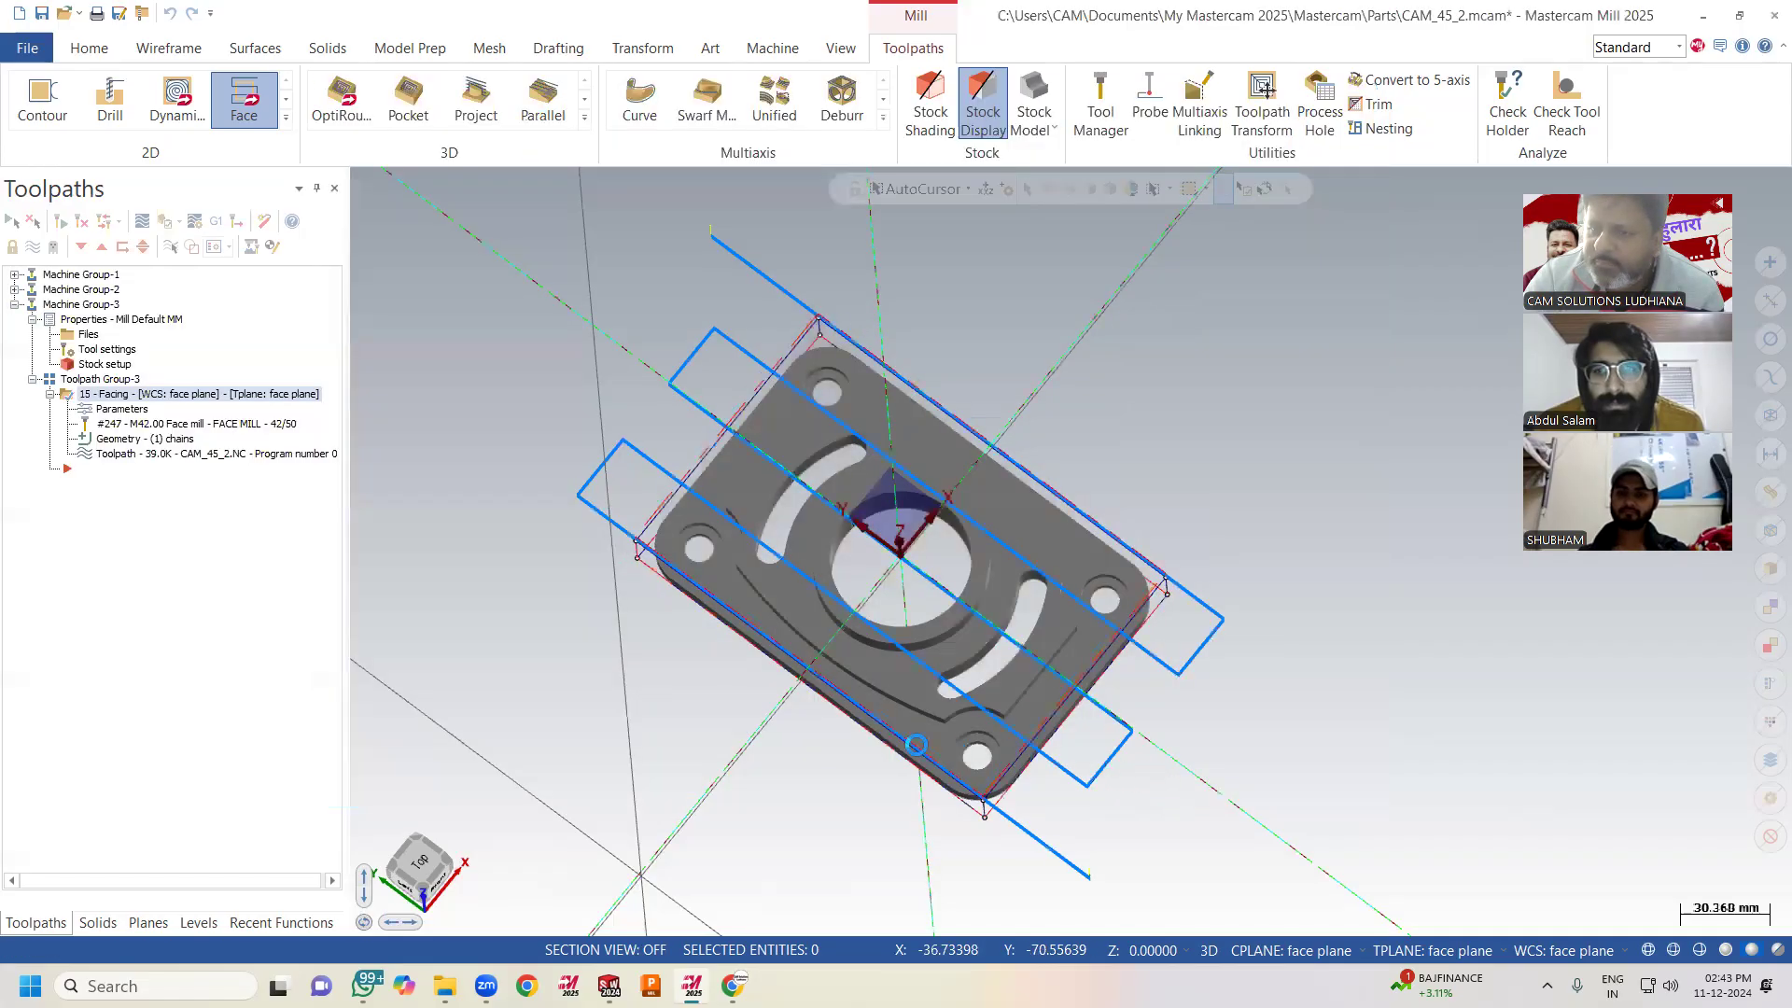
{"action": "middle_click_drag", "start_coordinate": [777, 696], "coordinate": [799, 622]}
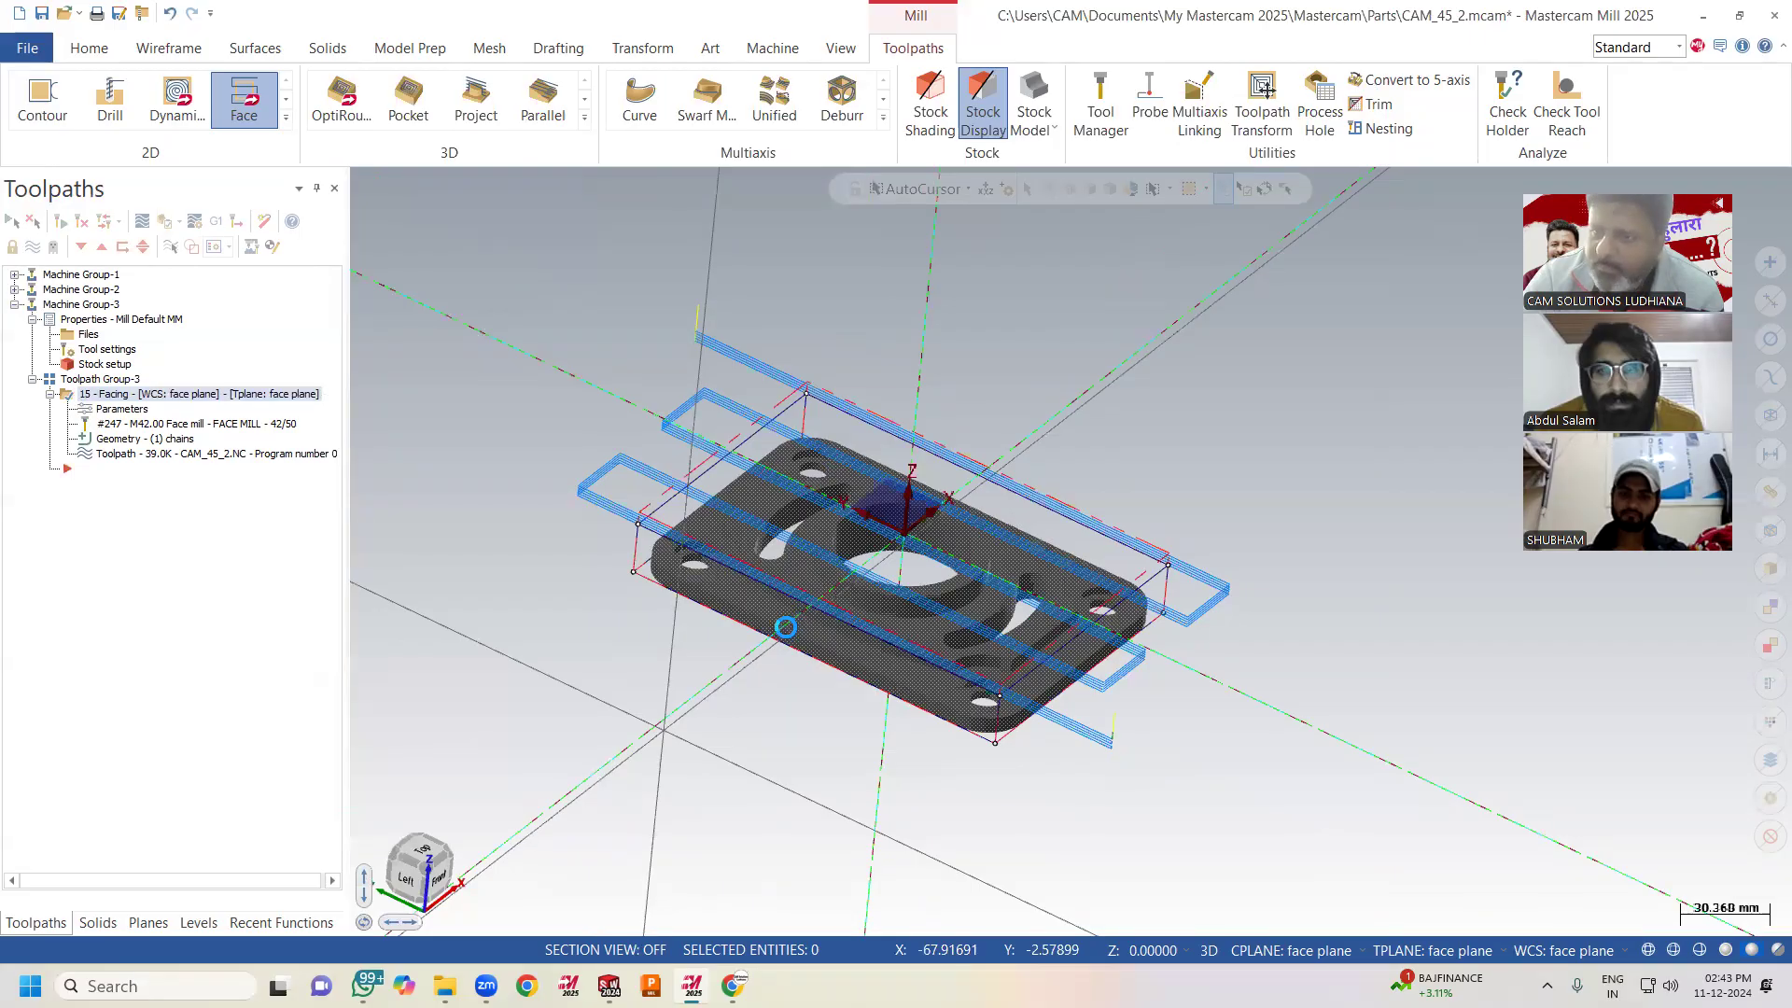
{"action": "scroll", "coordinate": [820, 565], "scroll_direction": "up", "scroll_amount": 2}
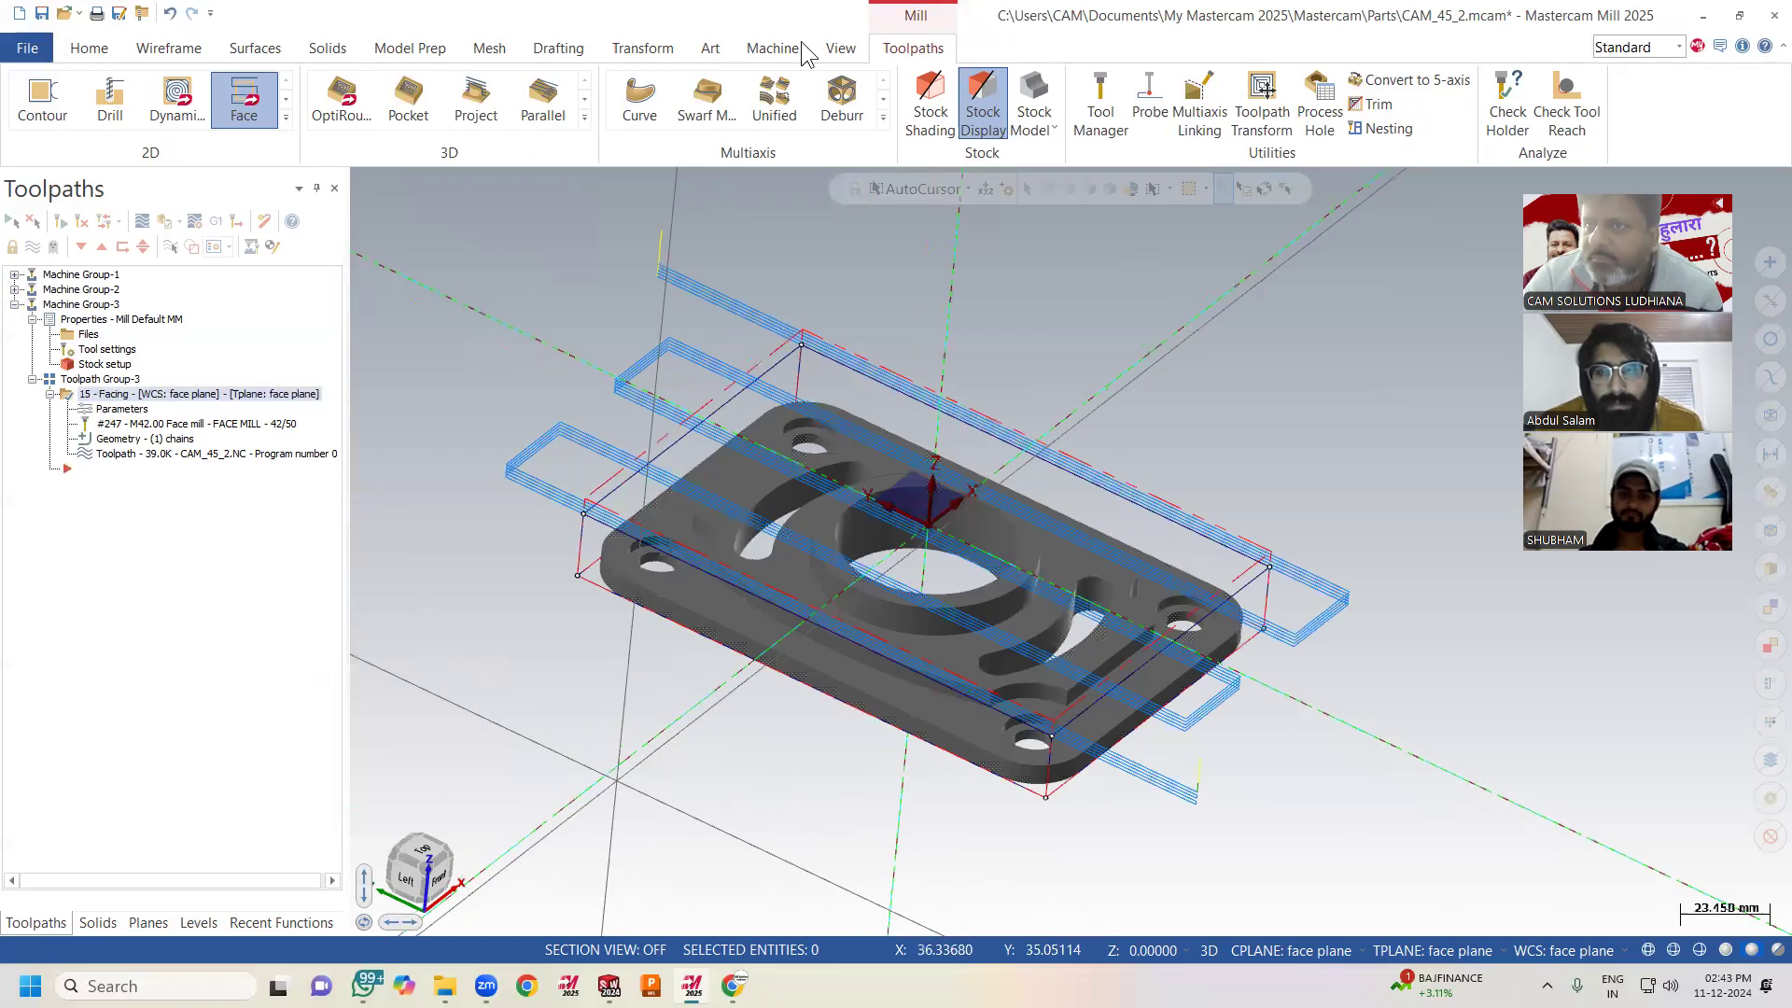
{"action": "mouse_move", "coordinate": [1048, 352]}
{"action": "middle_mouse_down"}
{"action": "mouse_move", "coordinate": [1036, 320]}
{"action": "mouse_move", "coordinate": [1005, 364]}
{"action": "middle_mouse_up"}
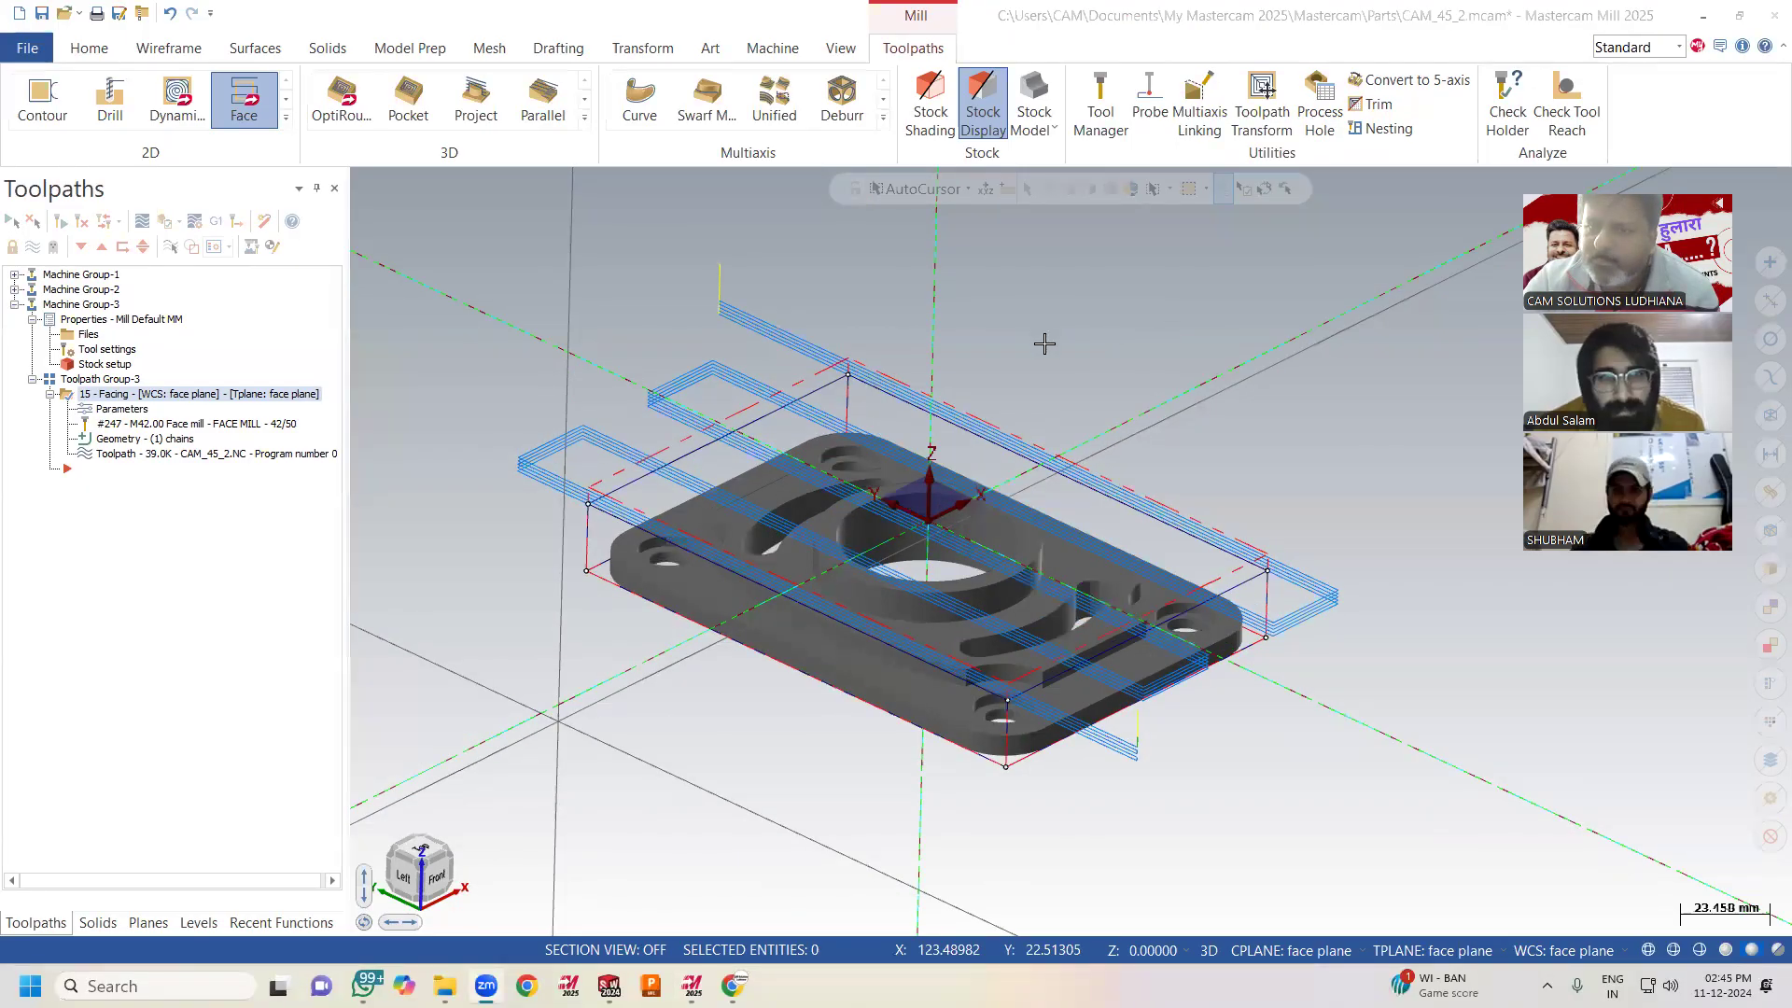
{"action": "mouse_move", "coordinate": [1044, 343]}
{"action": "middle_mouse_down"}
{"action": "mouse_move", "coordinate": [1028, 364]}
{"action": "mouse_move", "coordinate": [1048, 336]}
{"action": "middle_mouse_up"}
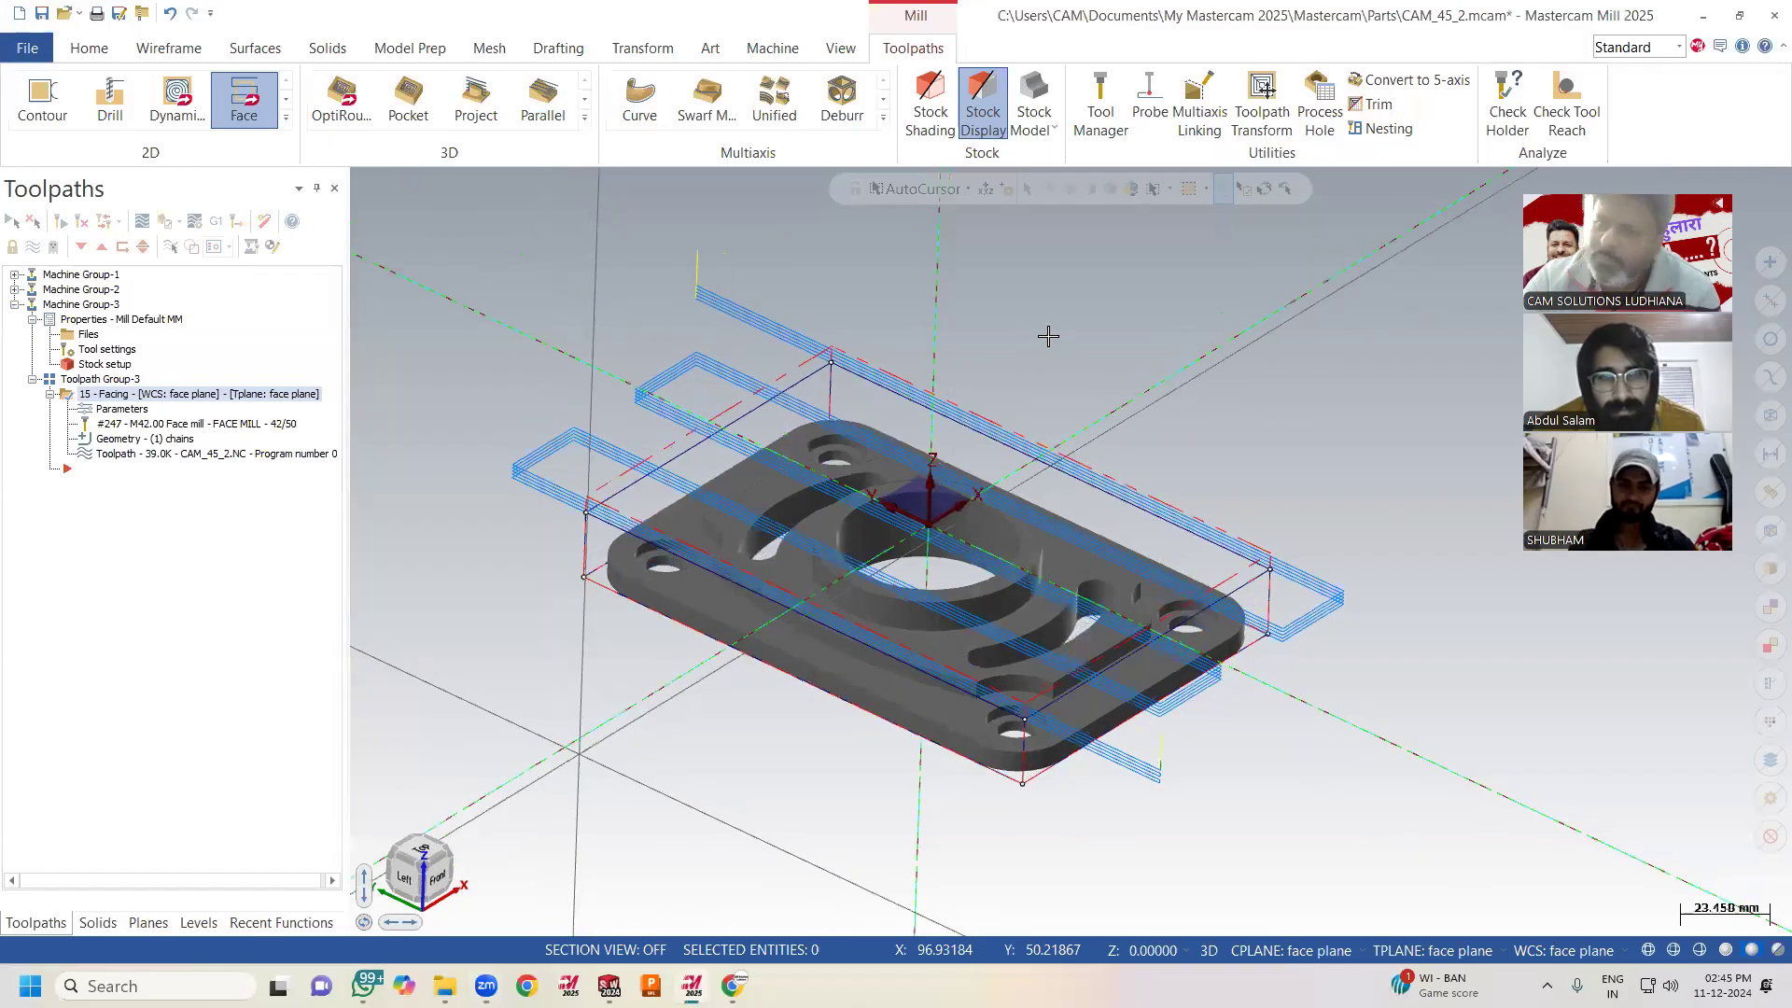
Turn off Auto angle, set the facing roughing angle to 30, regenerate the toolpath, and inspect it in top and isometric views.
{"action": "left_click", "coordinate": [113, 412]}
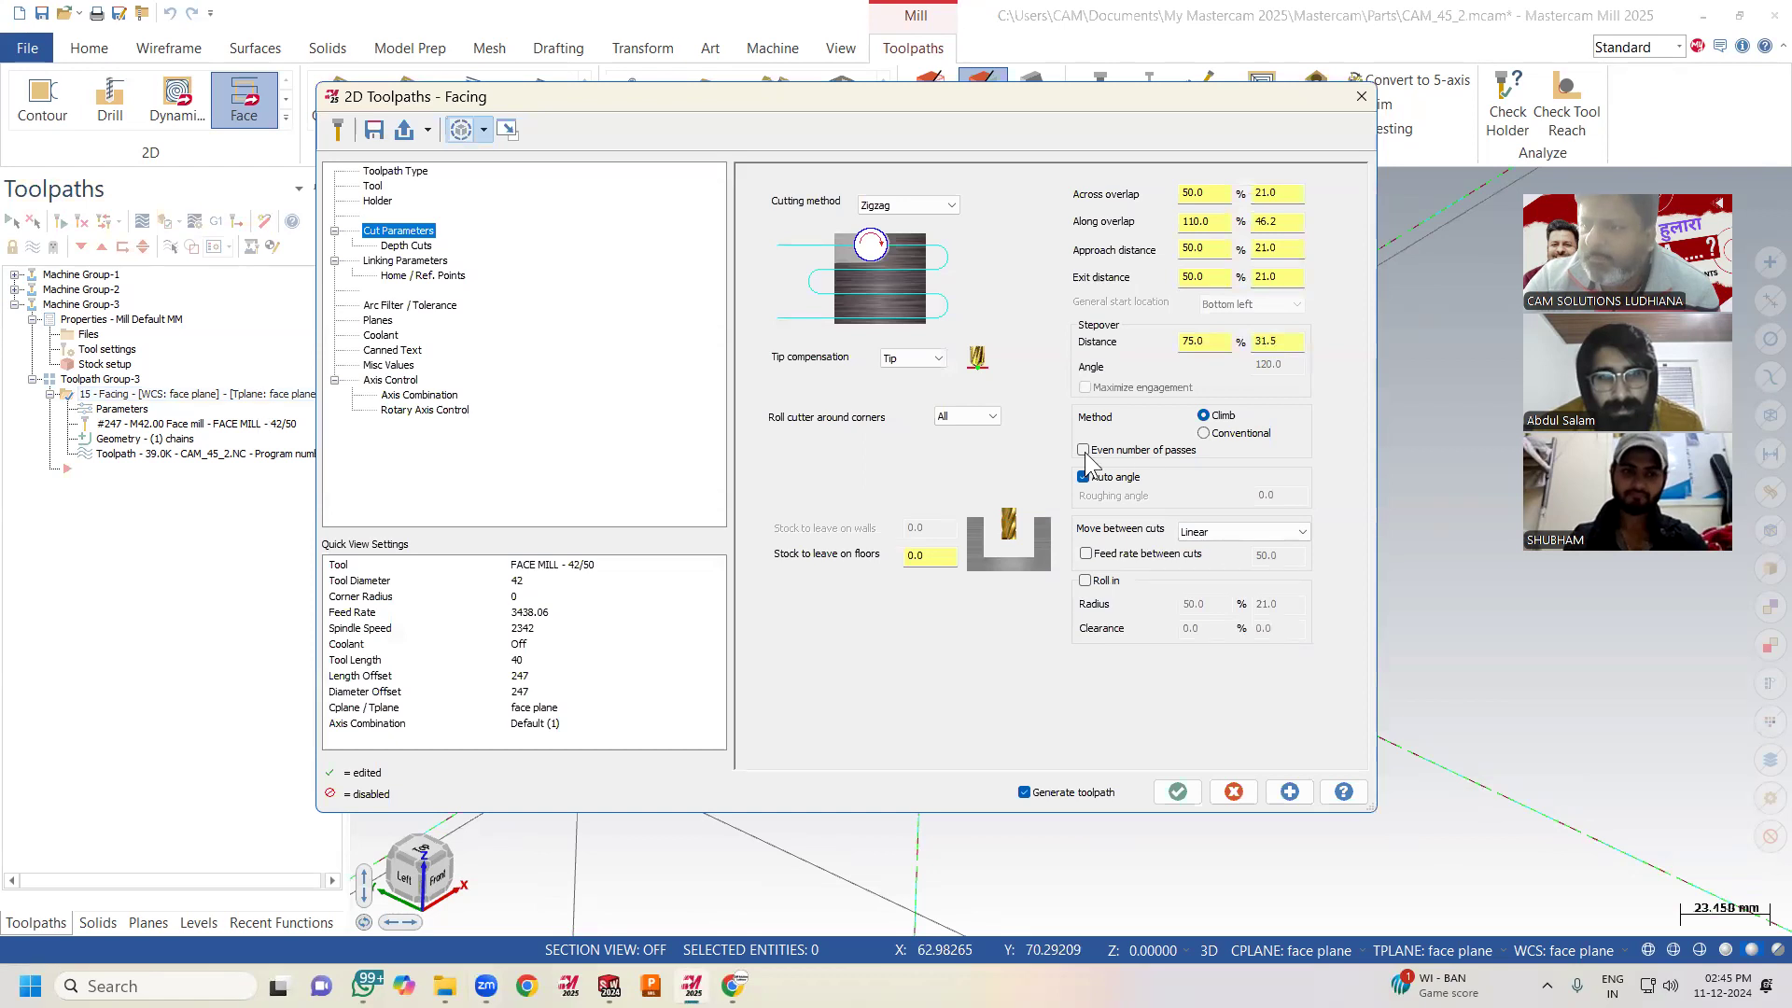
{"action": "left_click", "coordinate": [1131, 478]}
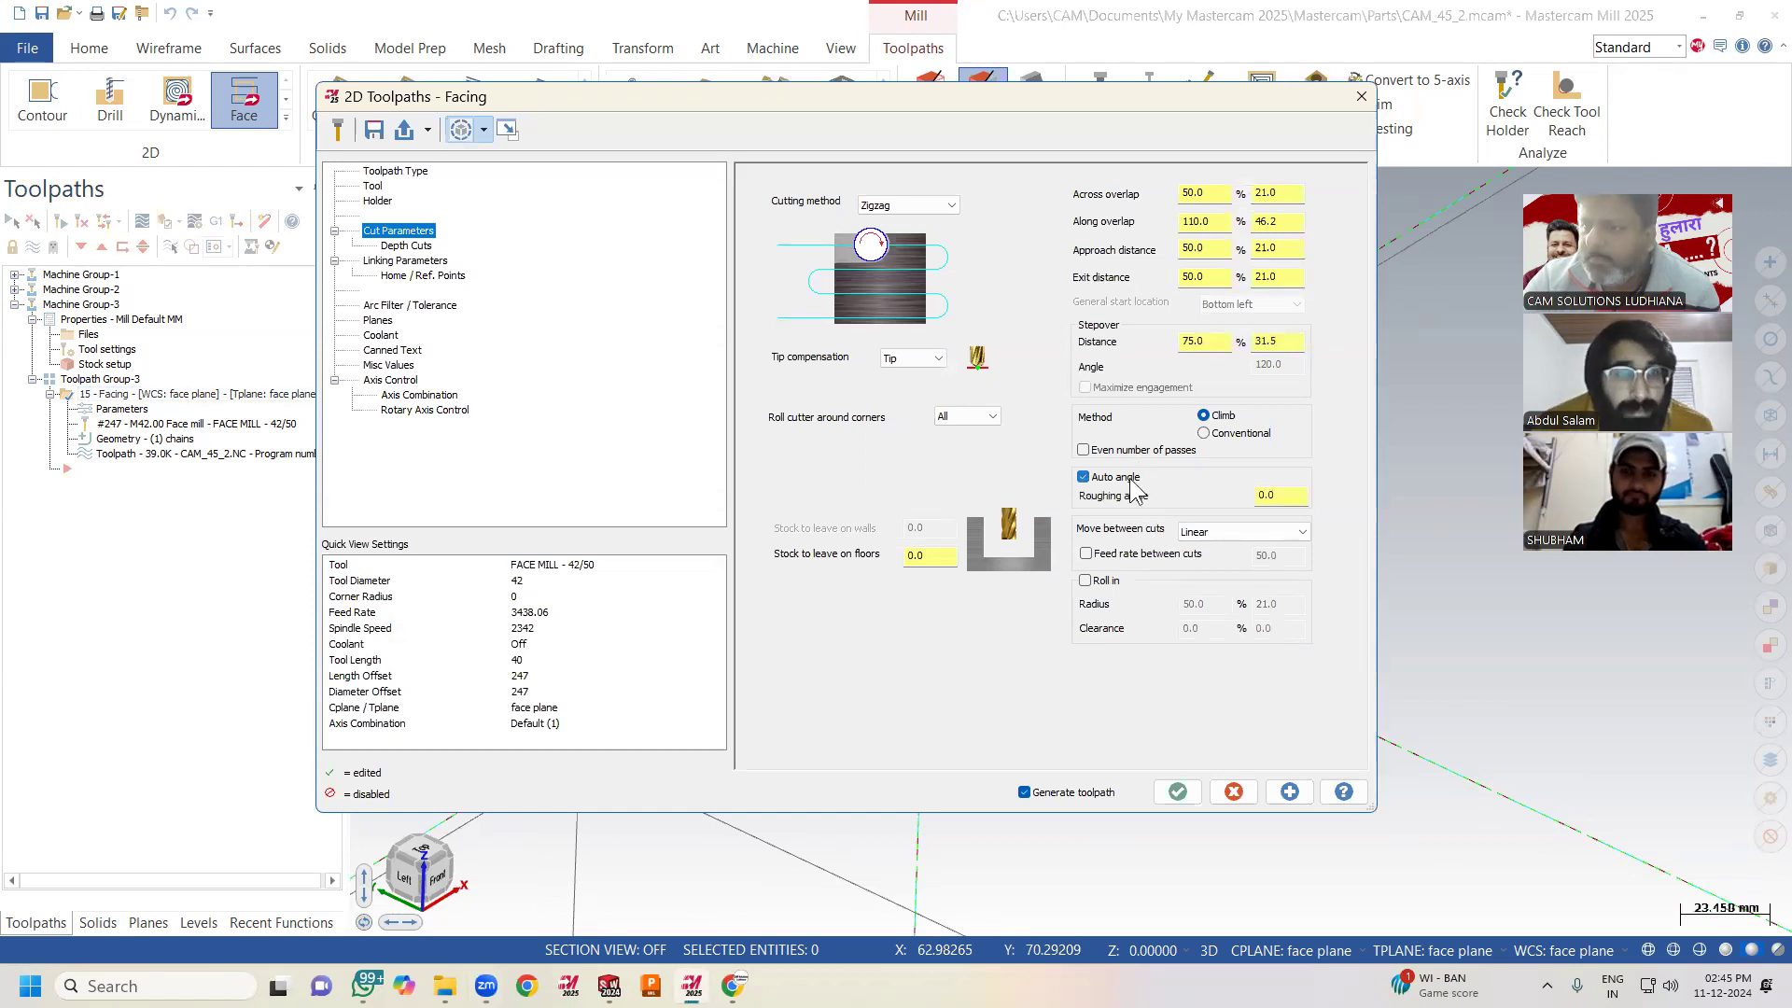
{"action": "left_click_drag", "start_coordinate": [1189, 500], "coordinate": [1098, 514]}
{"action": "type", "text": "30"}
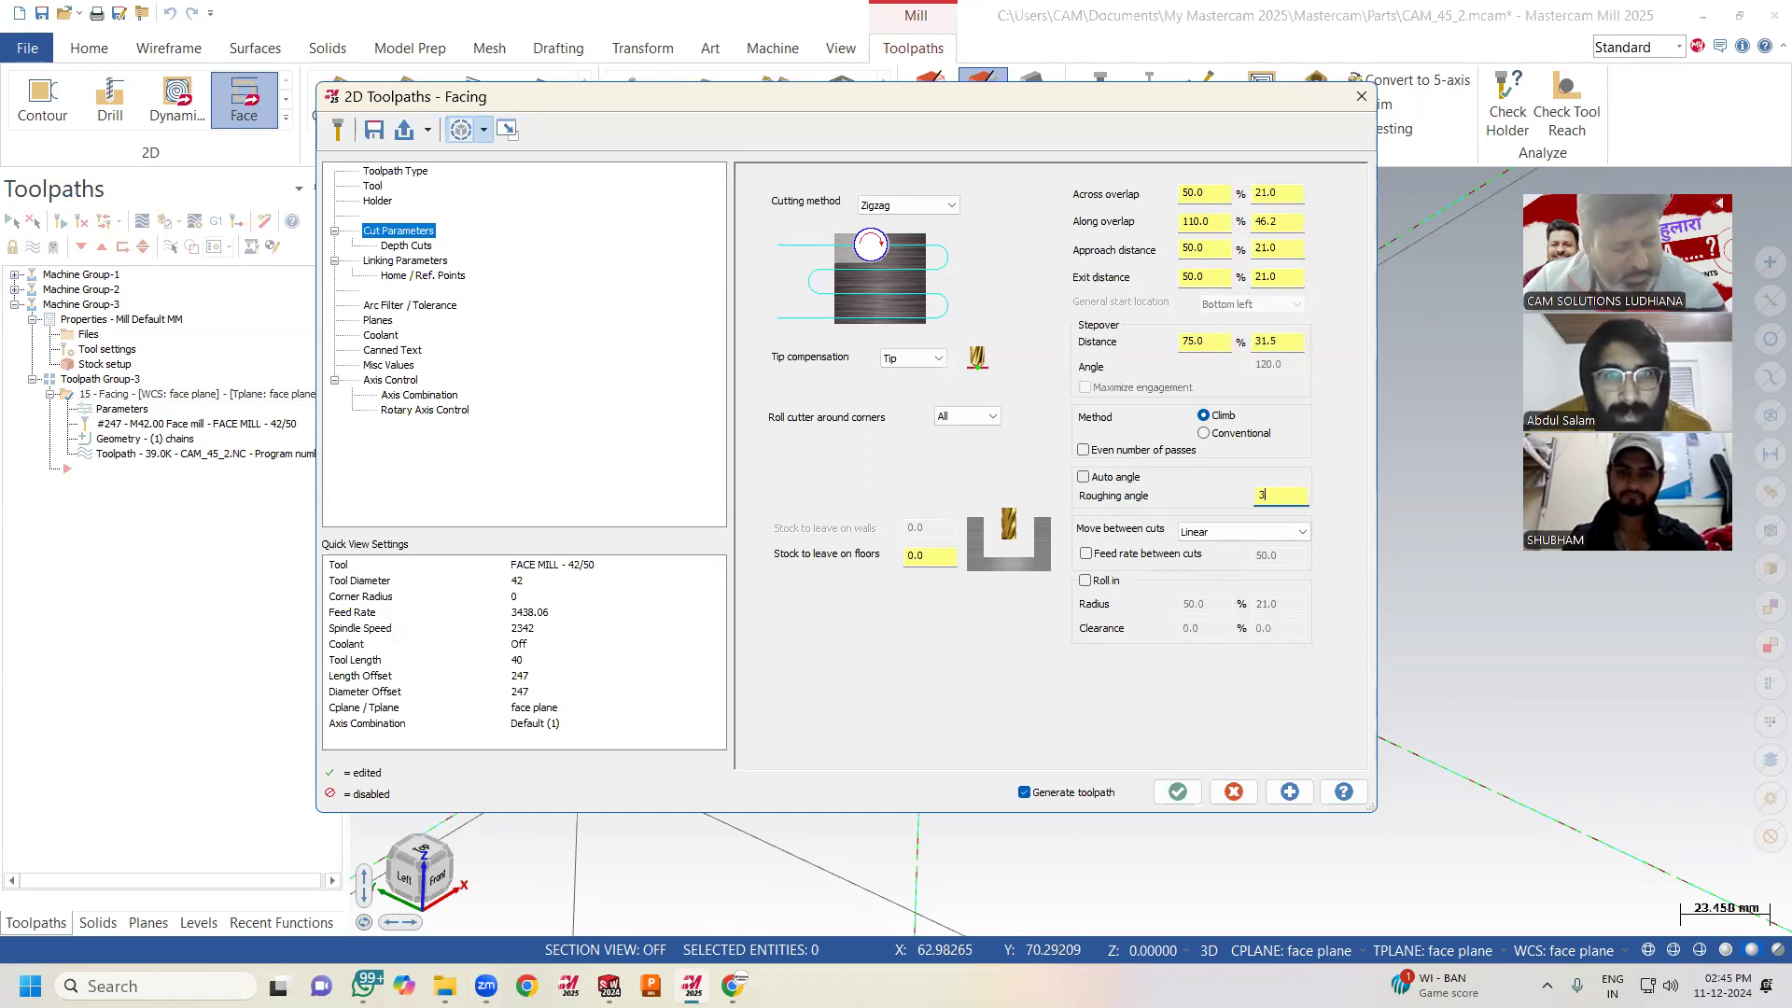
{"action": "left_click", "coordinate": [1176, 792]}
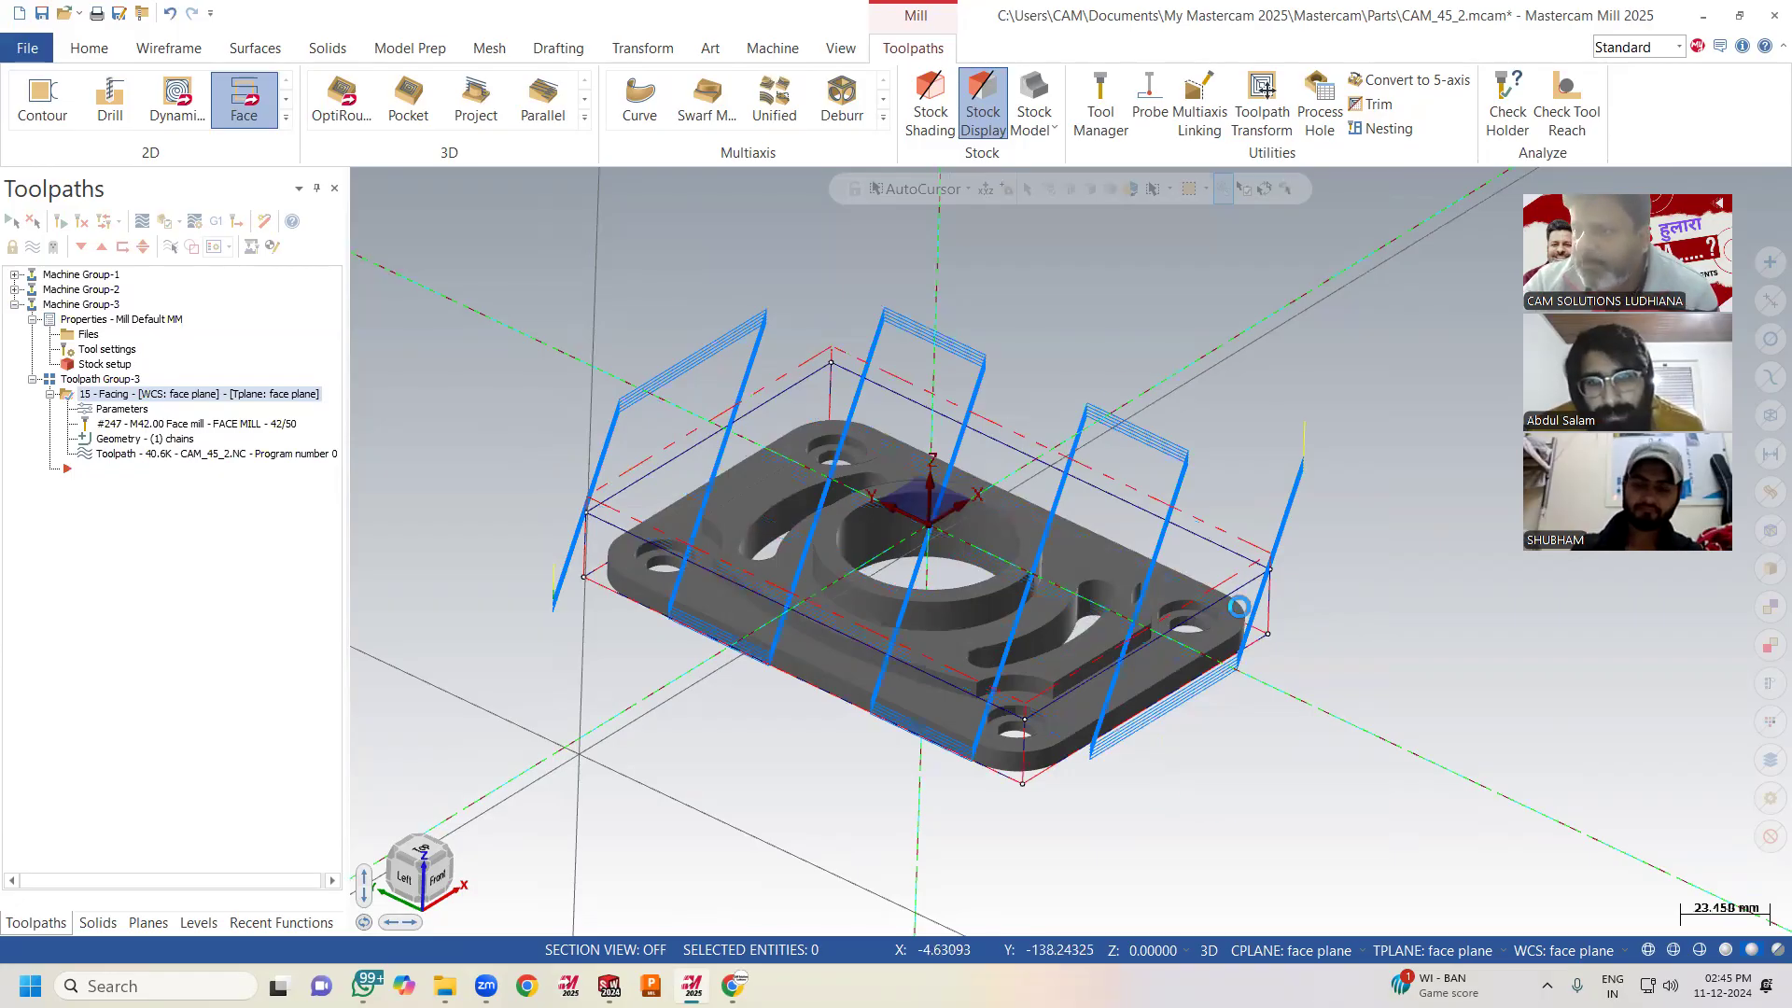
{"action": "right_click", "coordinate": [1129, 388]}
{"action": "left_click", "coordinate": [1165, 501]}
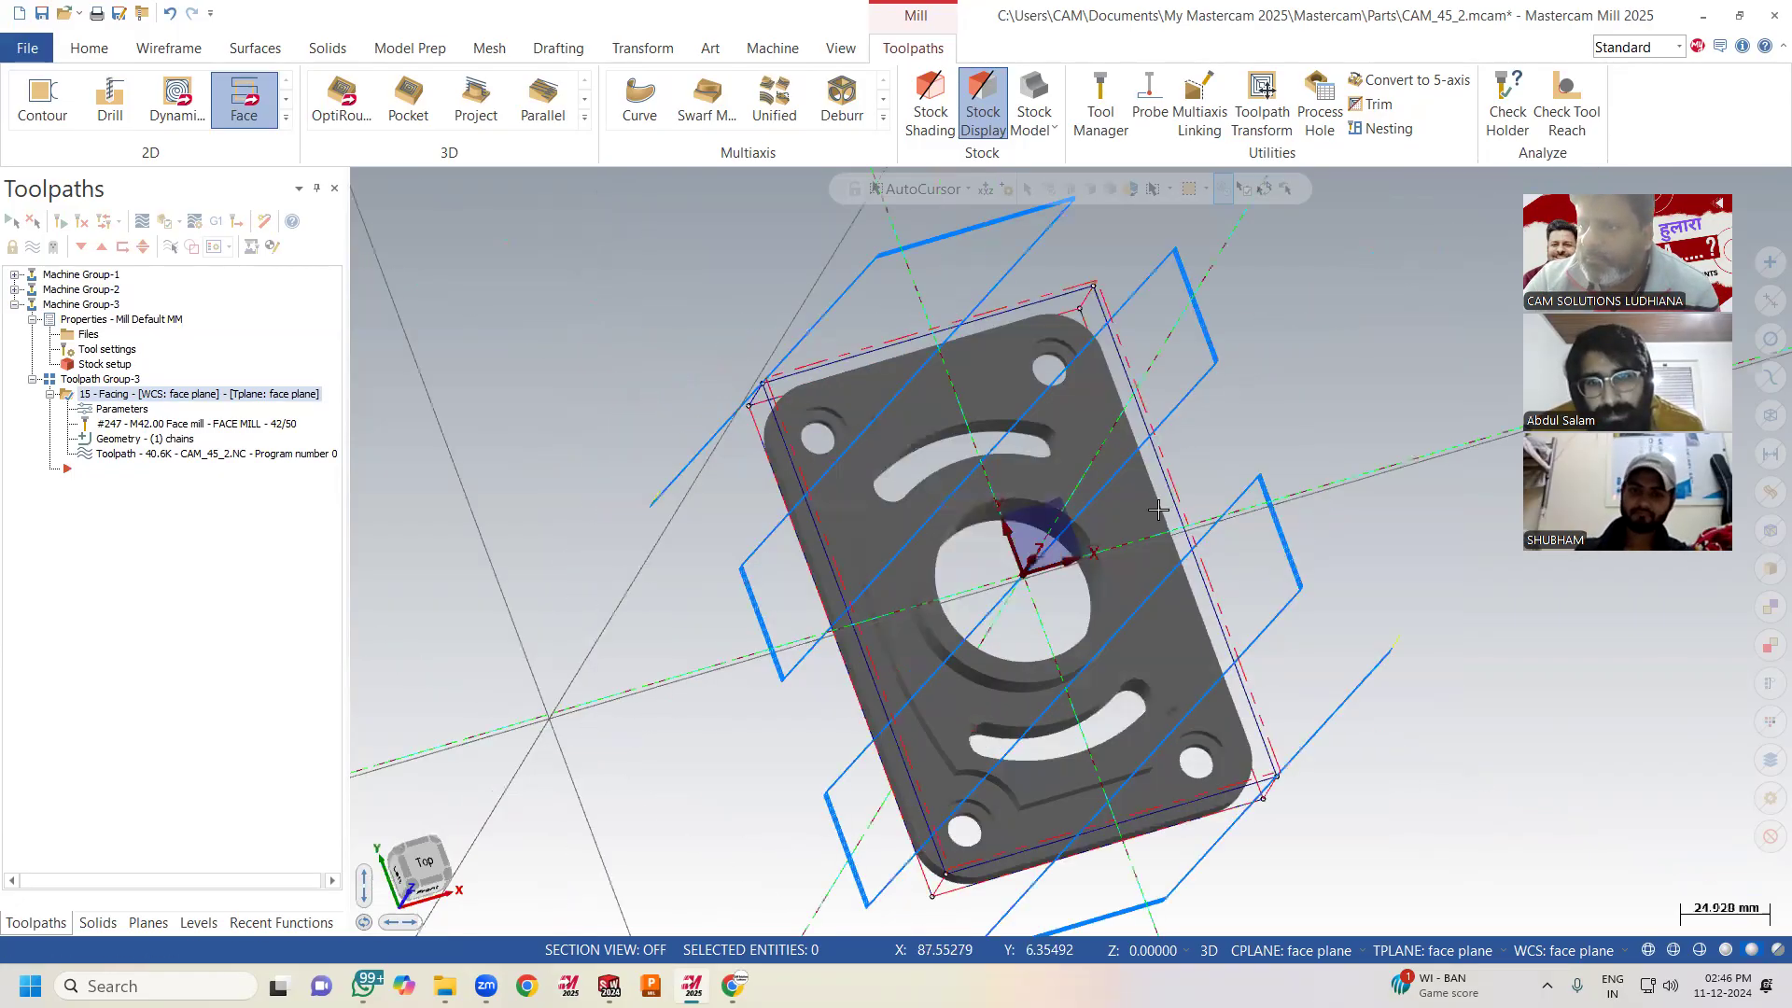
{"action": "right_click", "coordinate": [662, 558]}
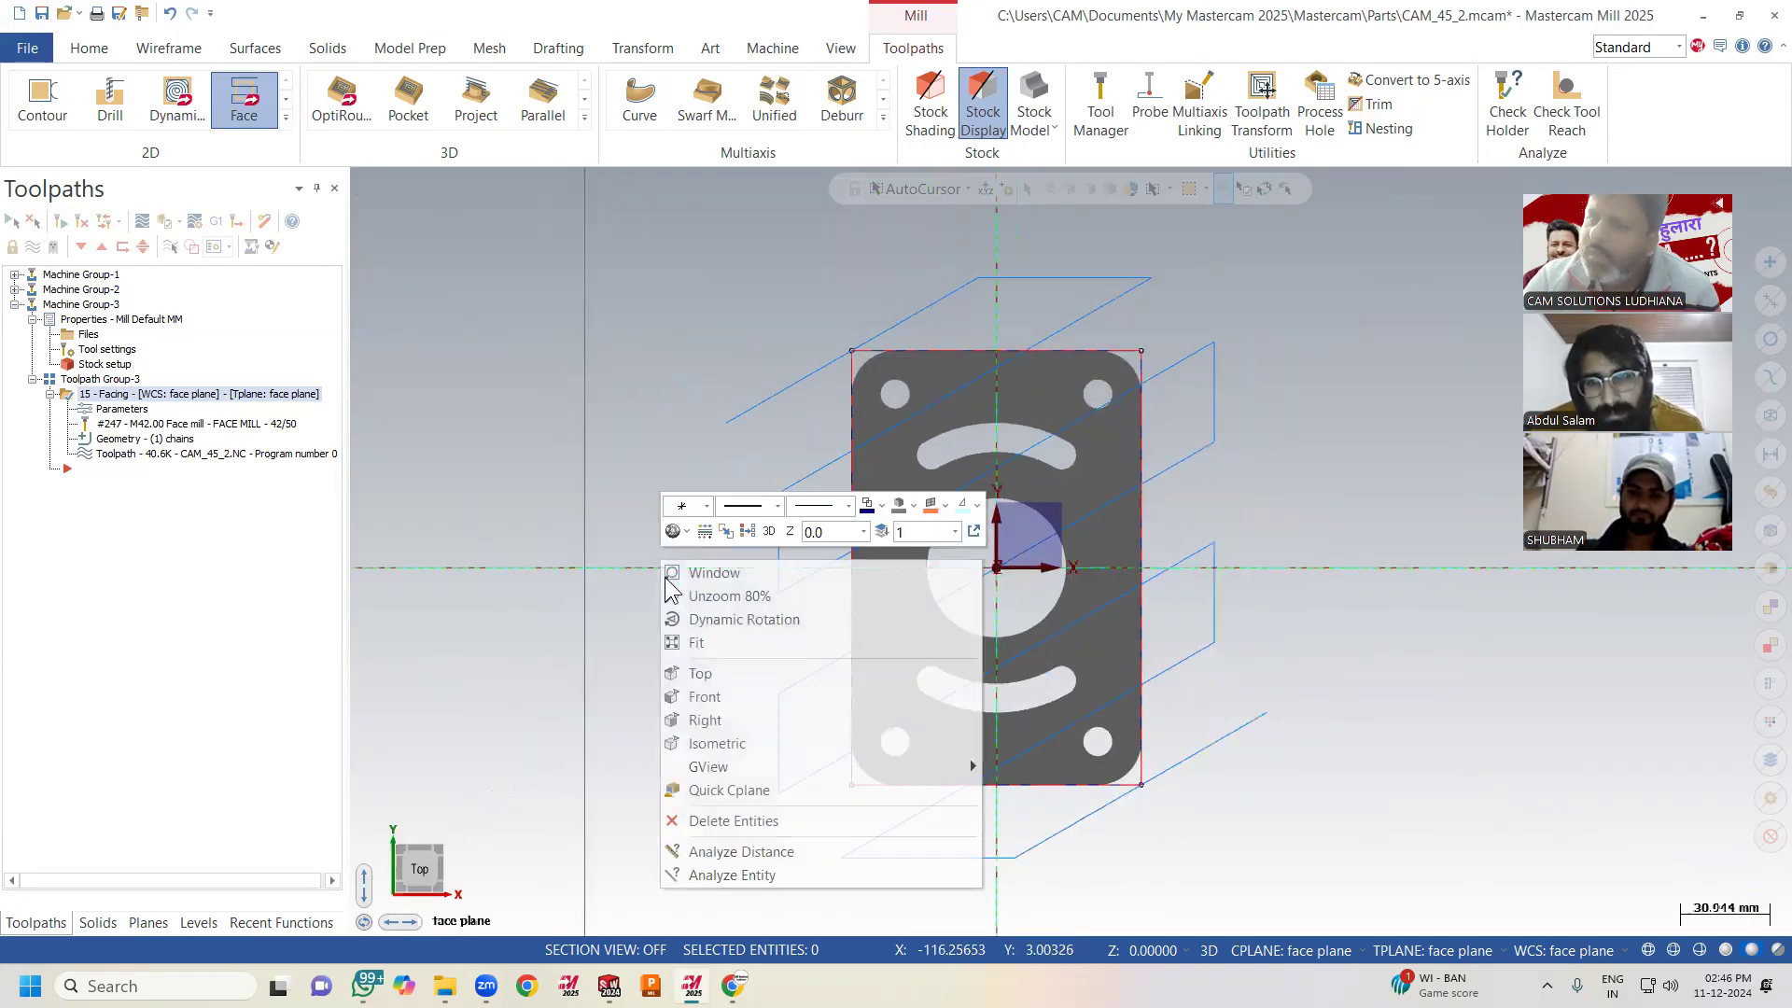
{"action": "left_click", "coordinate": [712, 744]}
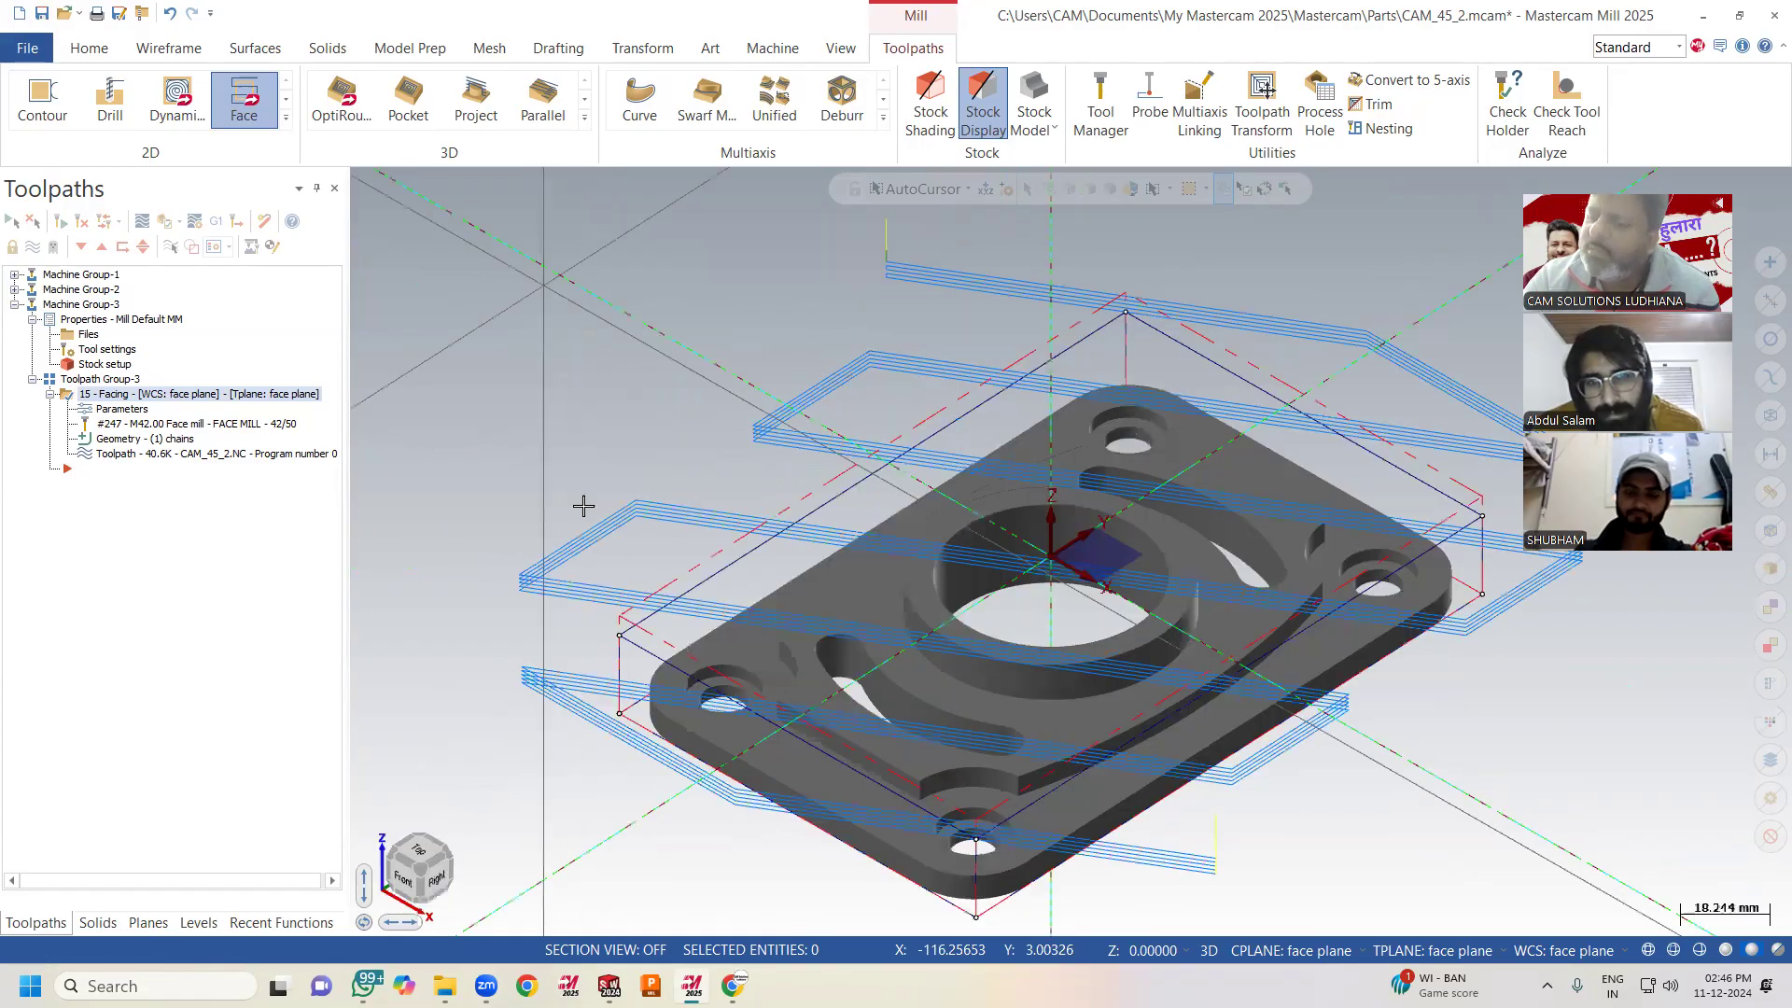
Re-enable Auto angle in the facing cut parameters, regenerate the toolpath, and inspect the zigzag passes.
{"action": "left_click", "coordinate": [121, 410]}
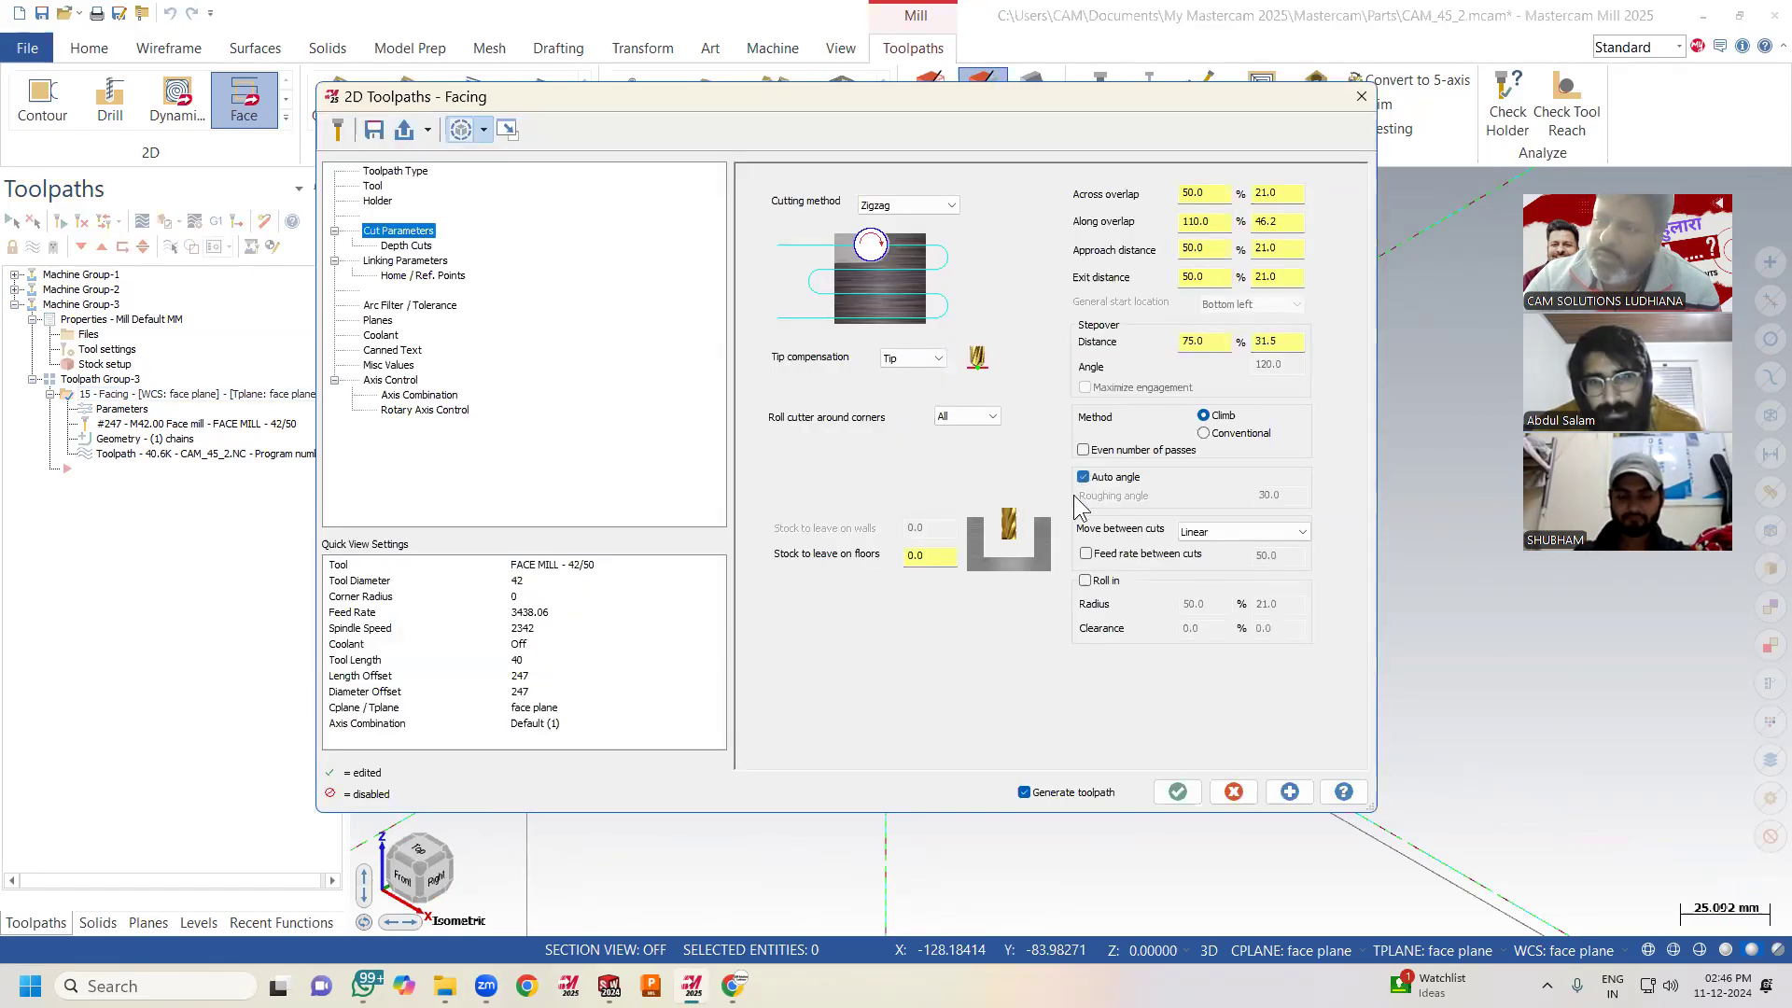
{"action": "left_click", "coordinate": [1178, 792]}
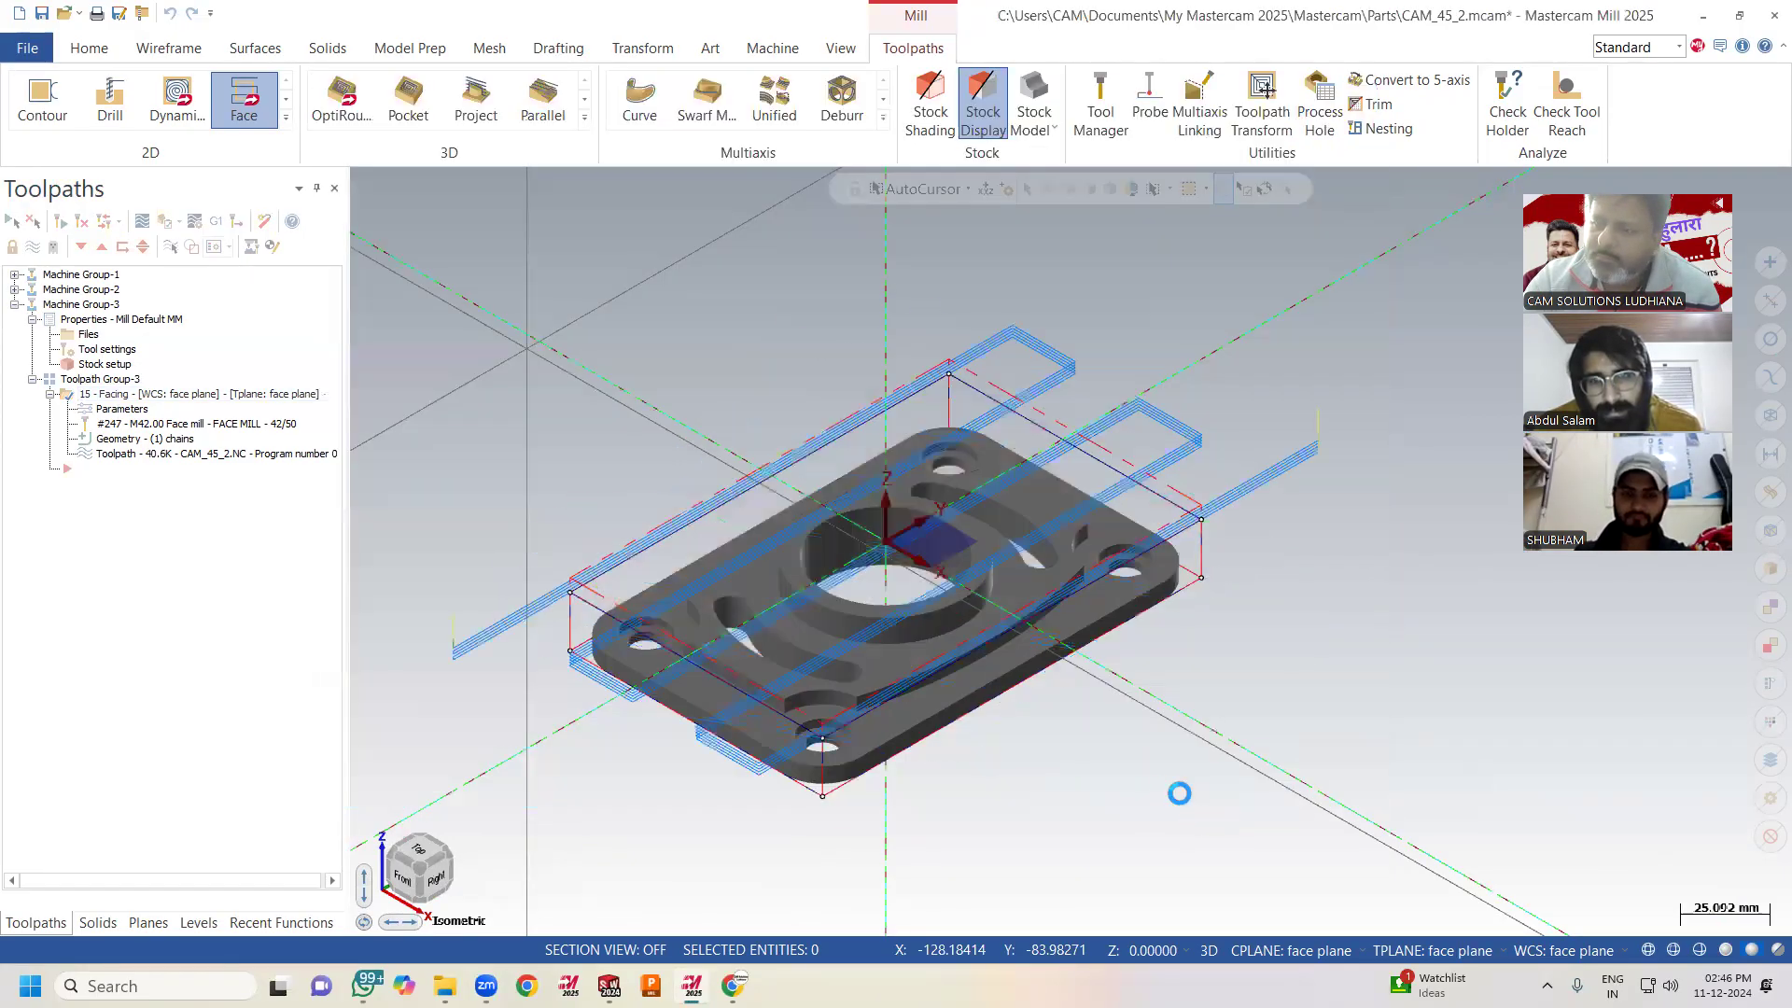
{"action": "middle_click_drag", "start_coordinate": [864, 637], "coordinate": [1146, 492]}
{"action": "scroll", "coordinate": [1146, 492], "scroll_direction": "down", "scroll_amount": 2}
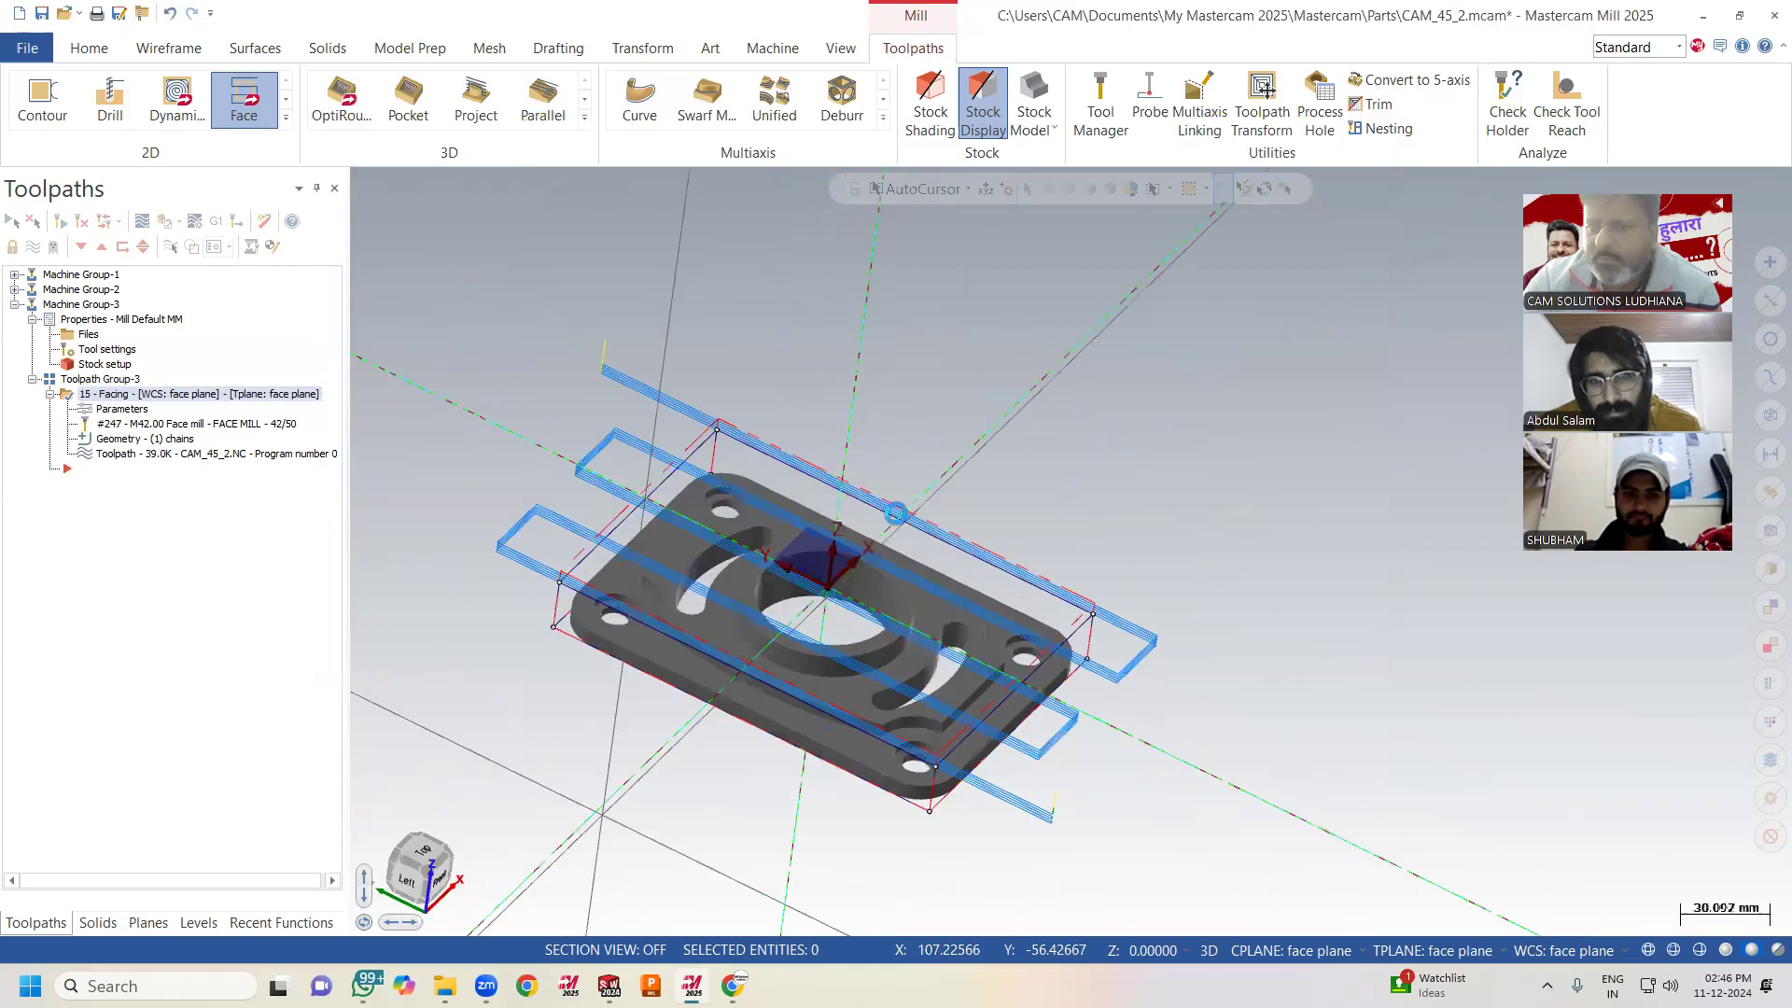
Change the facing cutting method from Zigzag to One way and regenerate the toolpath.
{"action": "left_click", "coordinate": [122, 409]}
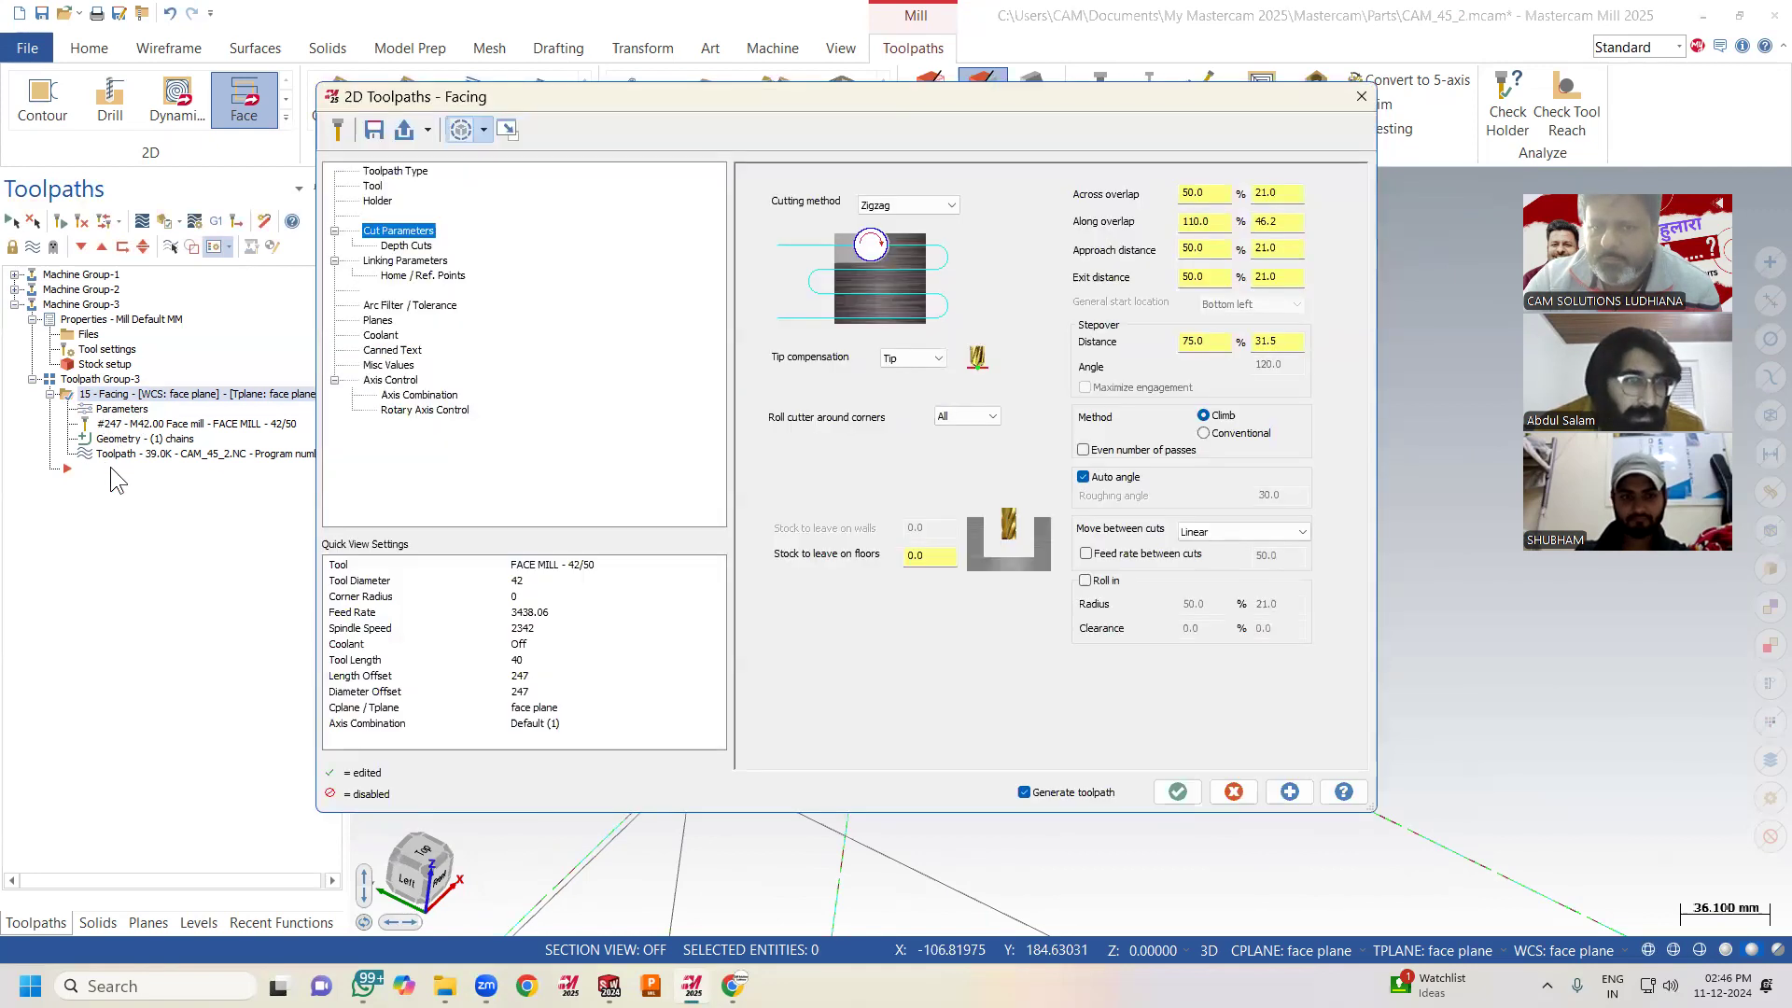
{"action": "left_click", "coordinate": [917, 206]}
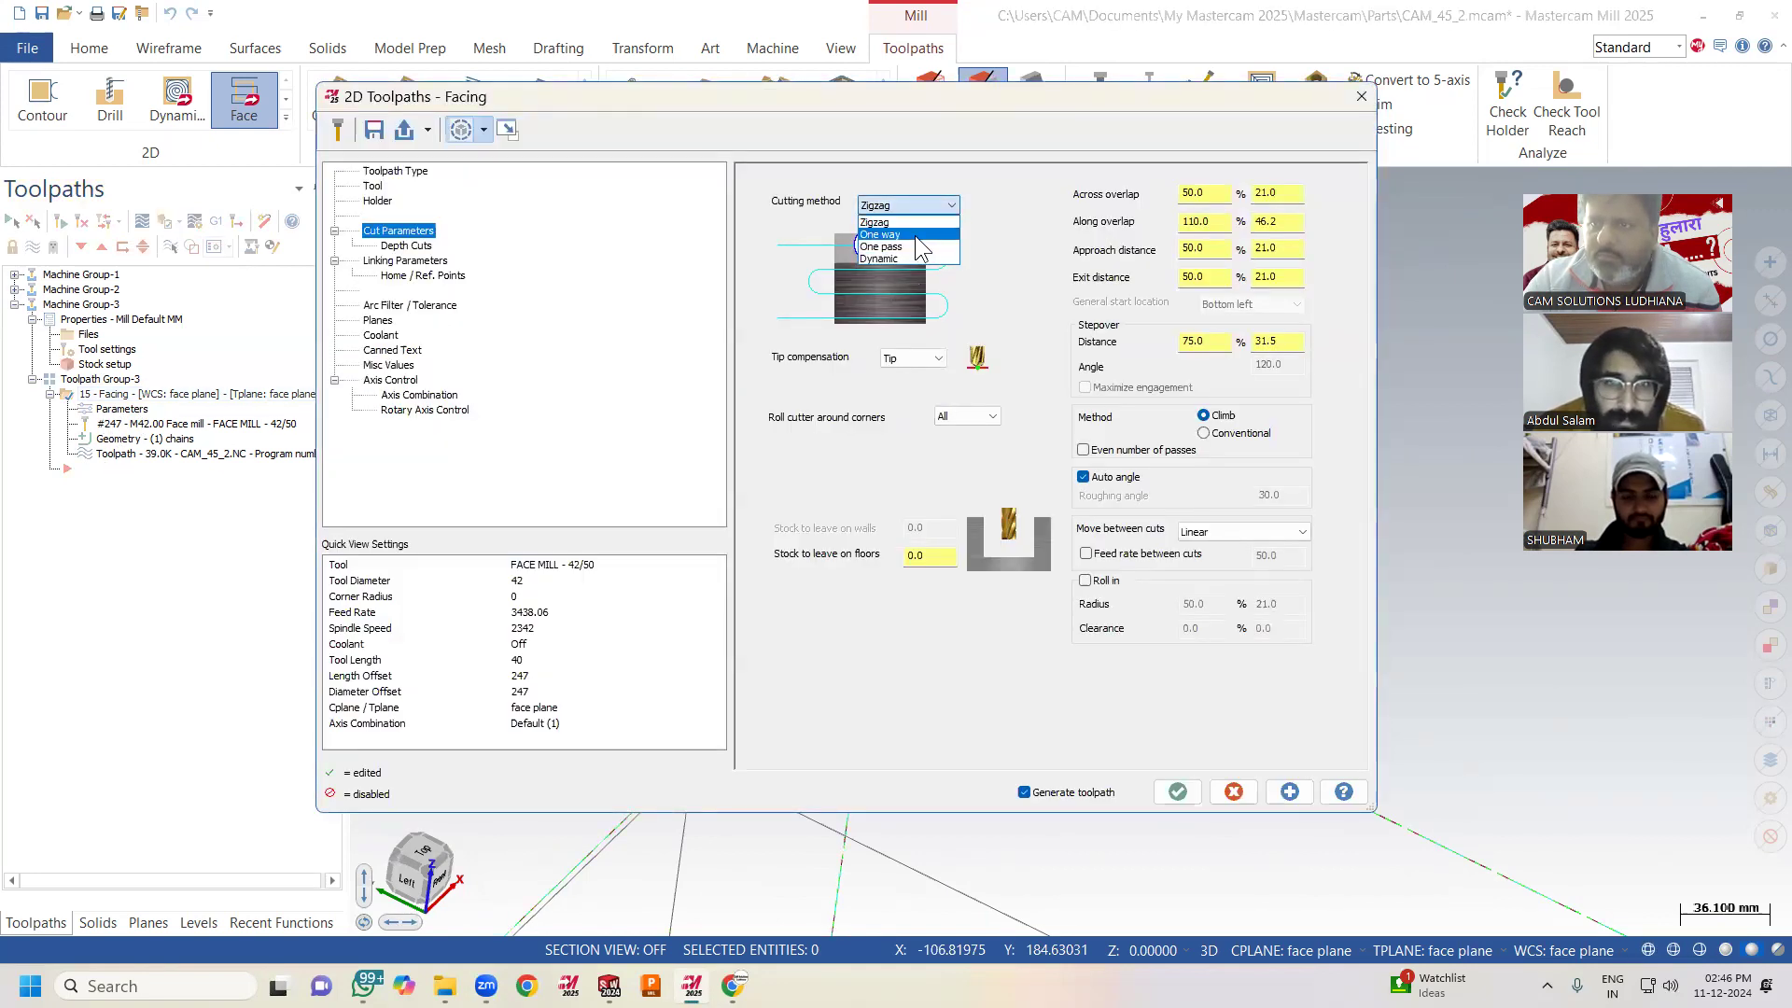
{"action": "left_click", "coordinate": [916, 236]}
{"action": "left_click", "coordinate": [1177, 793]}
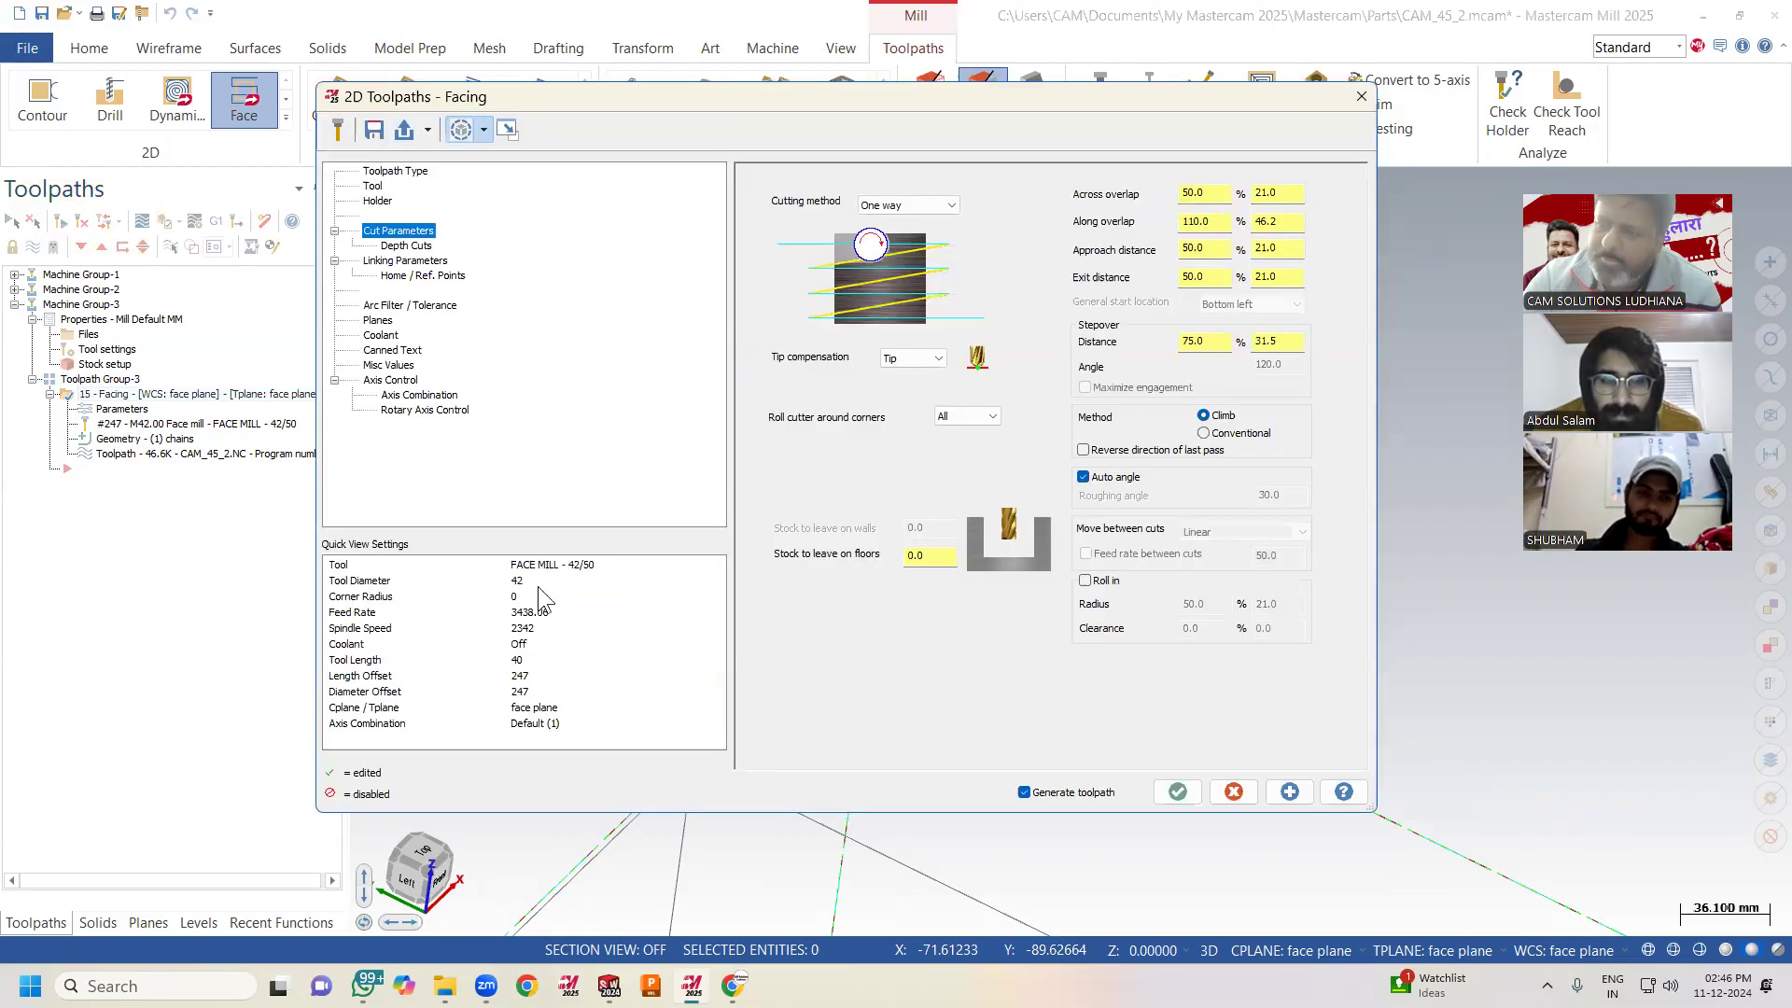
Enable Roll in for the one-way facing passes, regenerate the toolpath, and inspect the entry arcs.
{"action": "left_click", "coordinate": [1084, 581]}
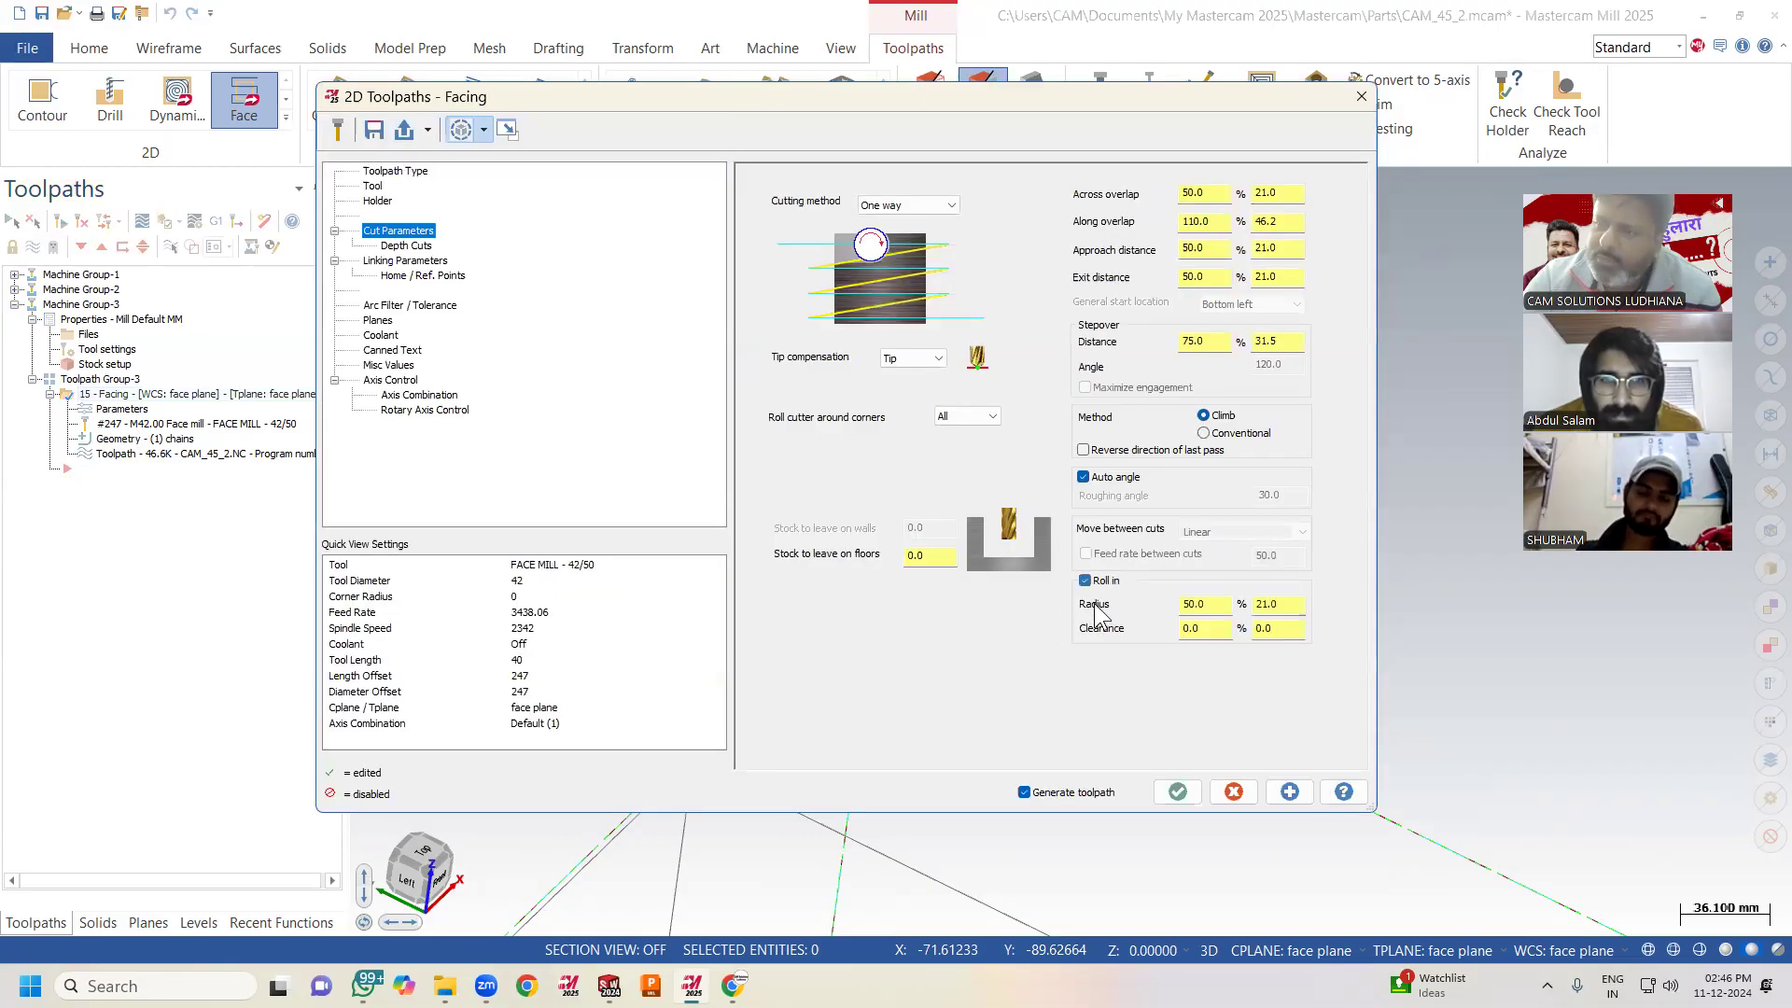
{"action": "left_click", "coordinate": [1177, 793]}
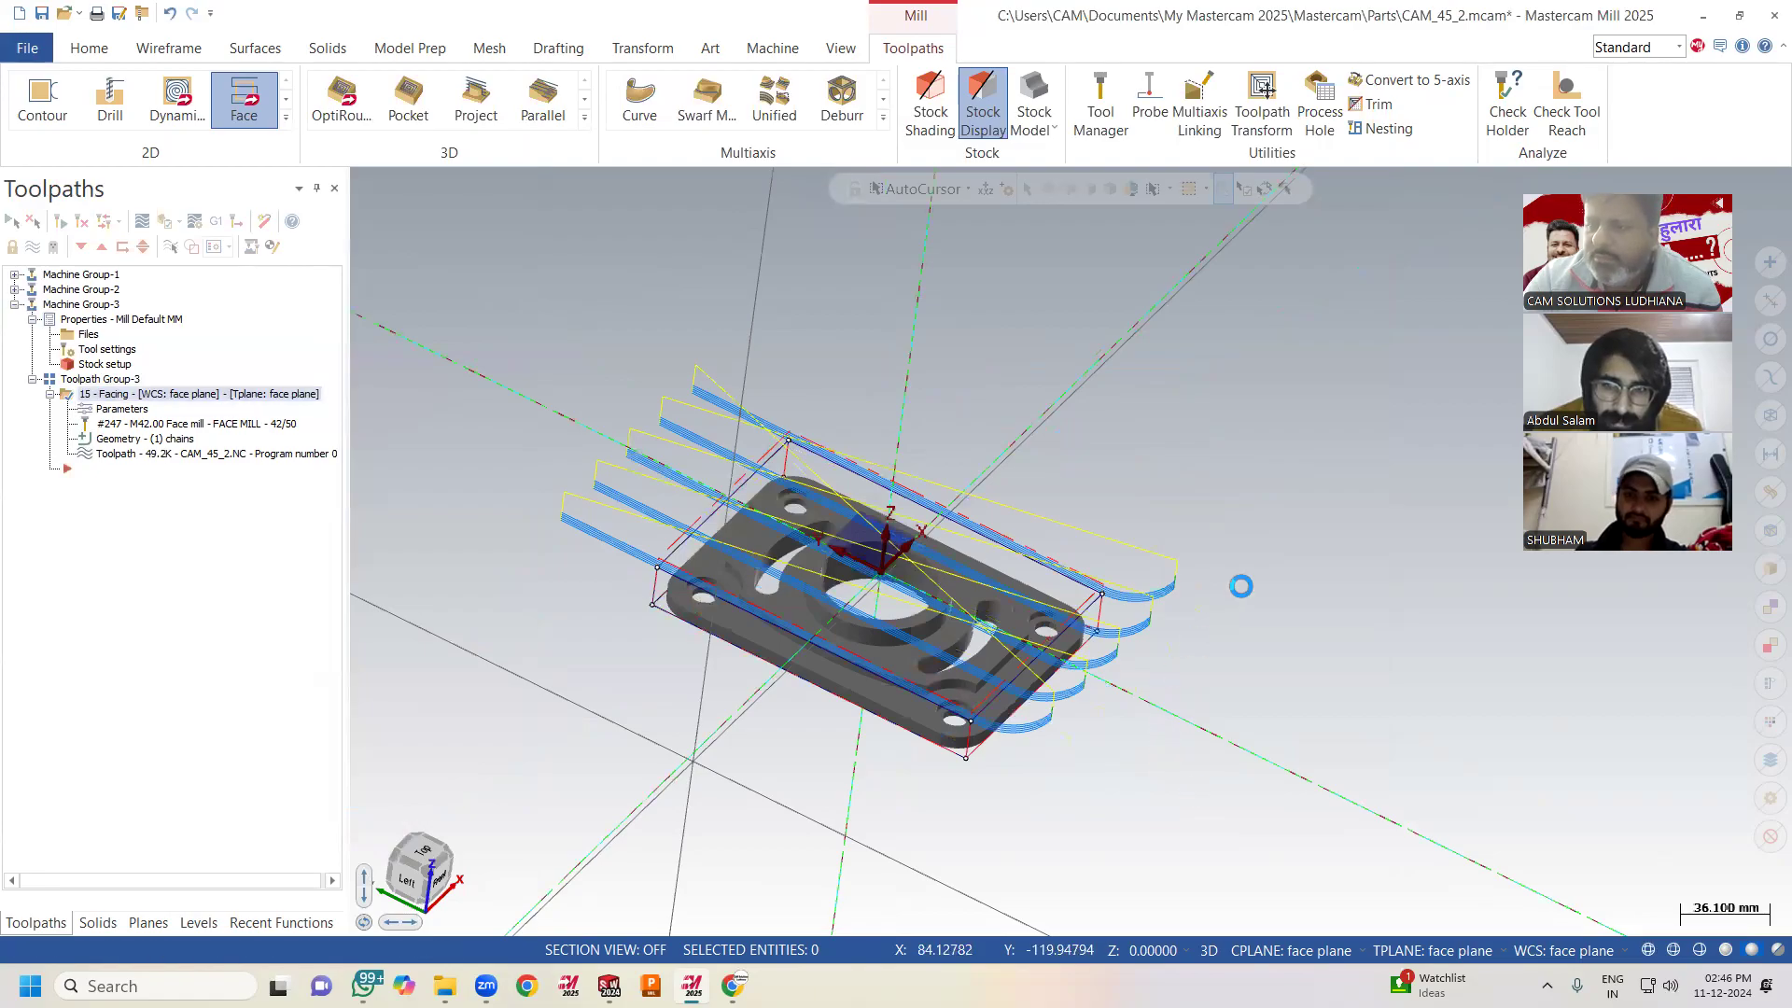
{"action": "scroll", "coordinate": [1224, 571], "scroll_direction": "up", "scroll_amount": 1}
{"action": "scroll", "coordinate": [1228, 546], "scroll_direction": "up", "scroll_amount": 2}
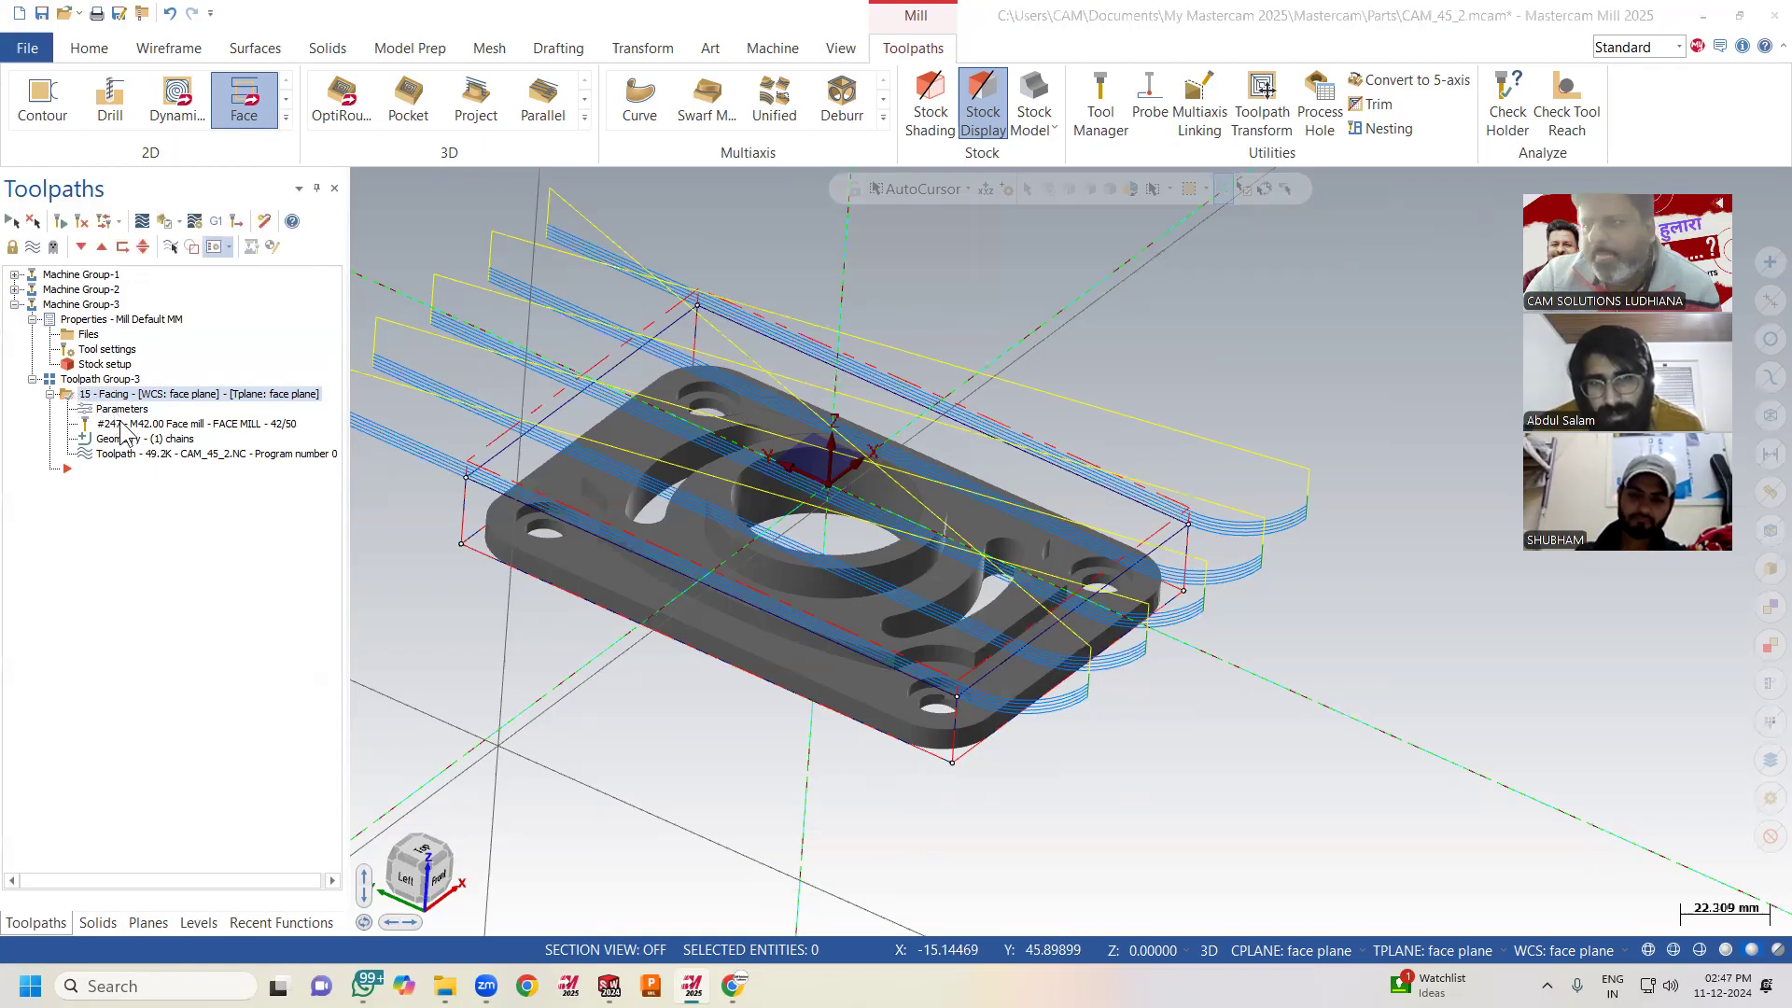
Review the Roll in setting without keeping changes, and examine the one-way entry arcs from the top and at an angle.
{"action": "left_click", "coordinate": [216, 423]}
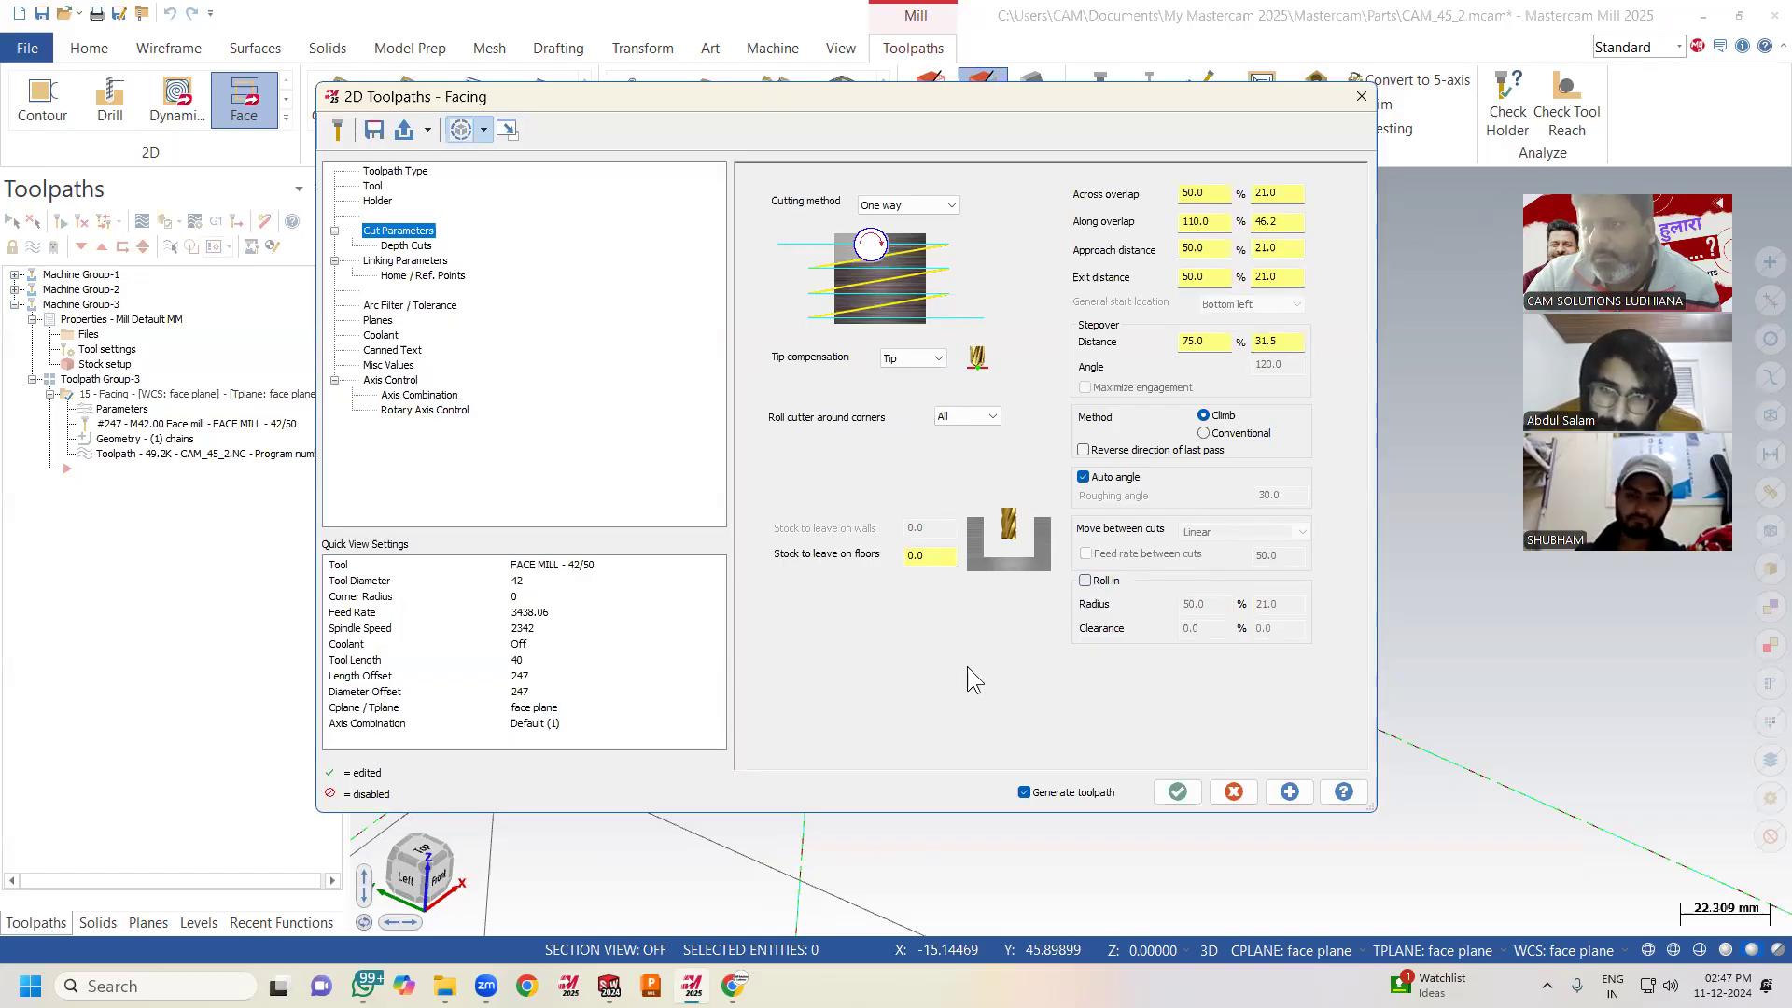
{"action": "left_click", "coordinate": [1234, 792]}
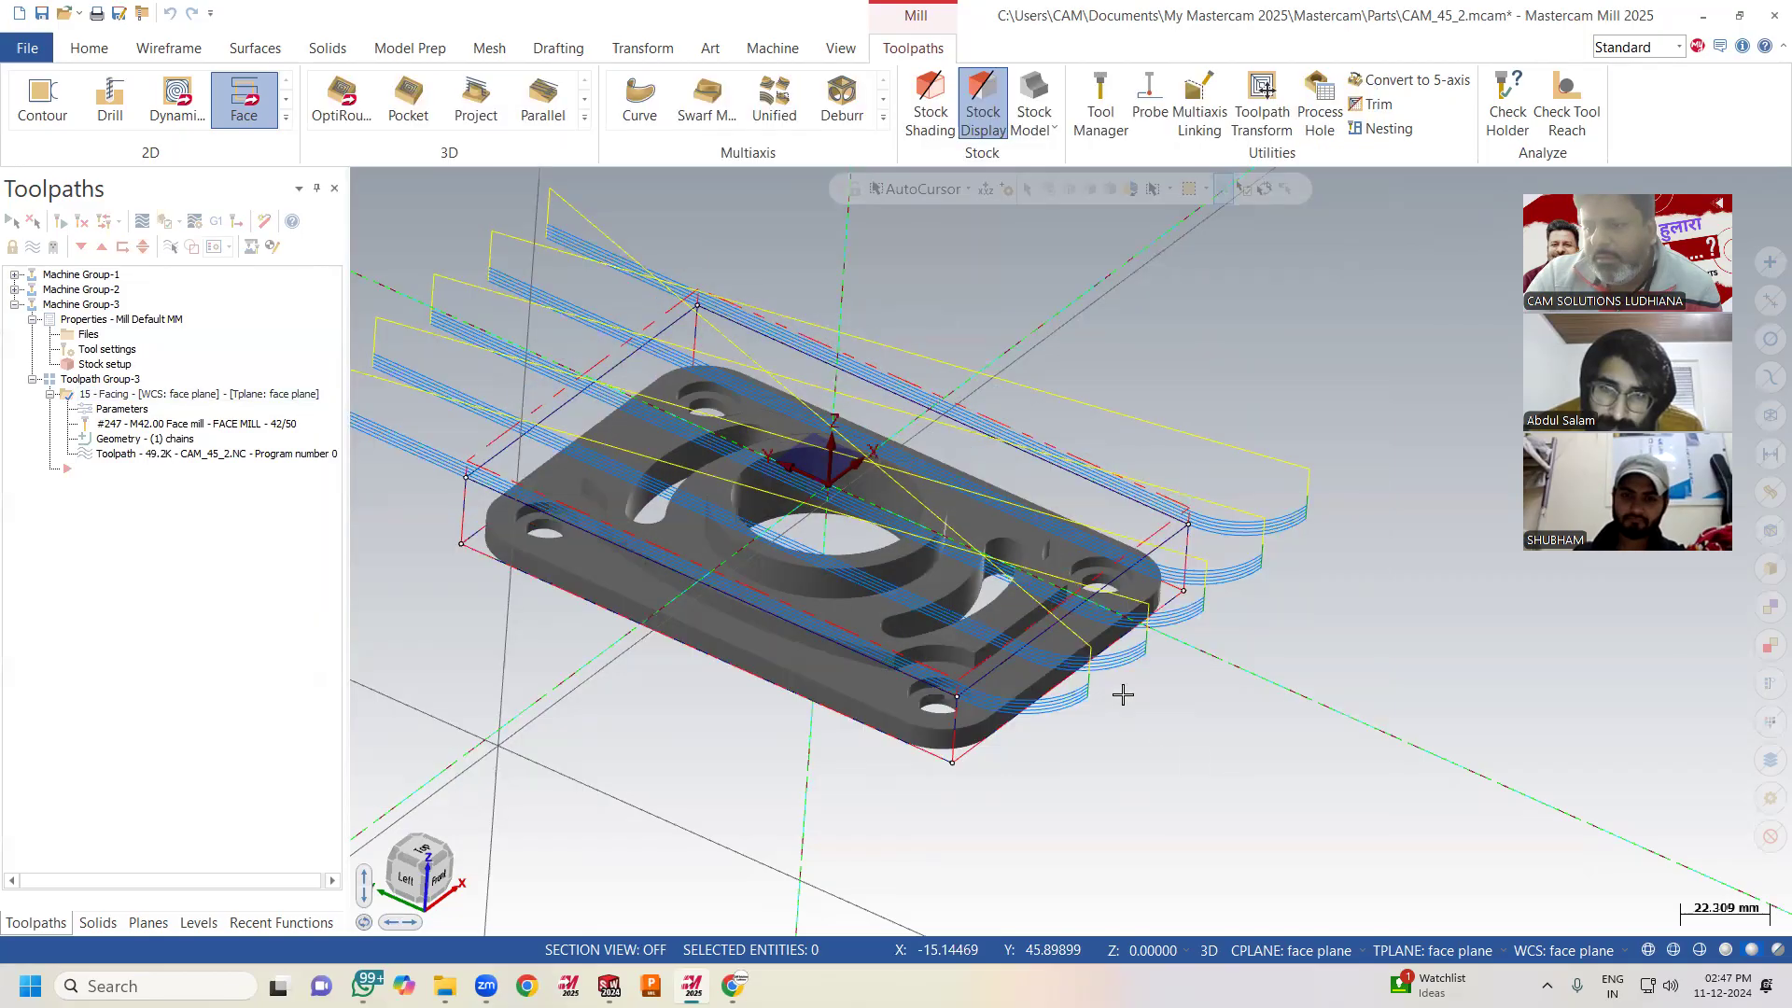
{"action": "middle_click_drag", "start_coordinate": [611, 655], "coordinate": [613, 664]}
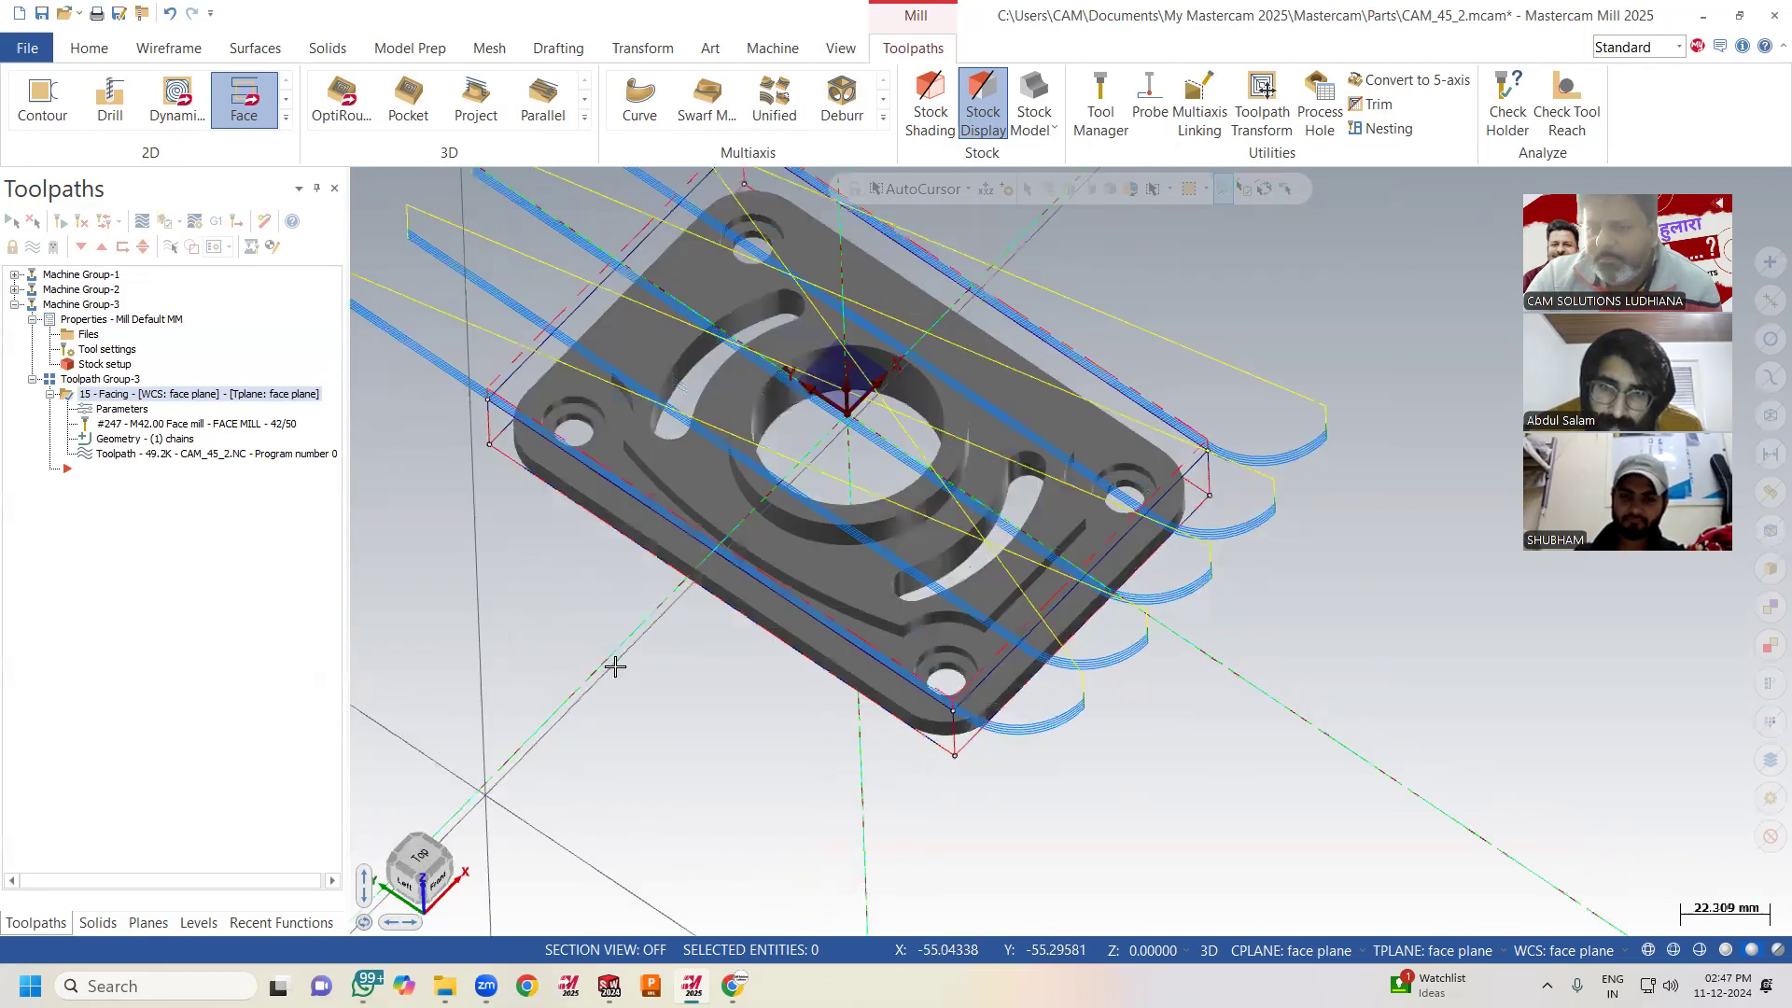
{"action": "right_click", "coordinate": [610, 661]}
{"action": "left_click", "coordinate": [660, 448]}
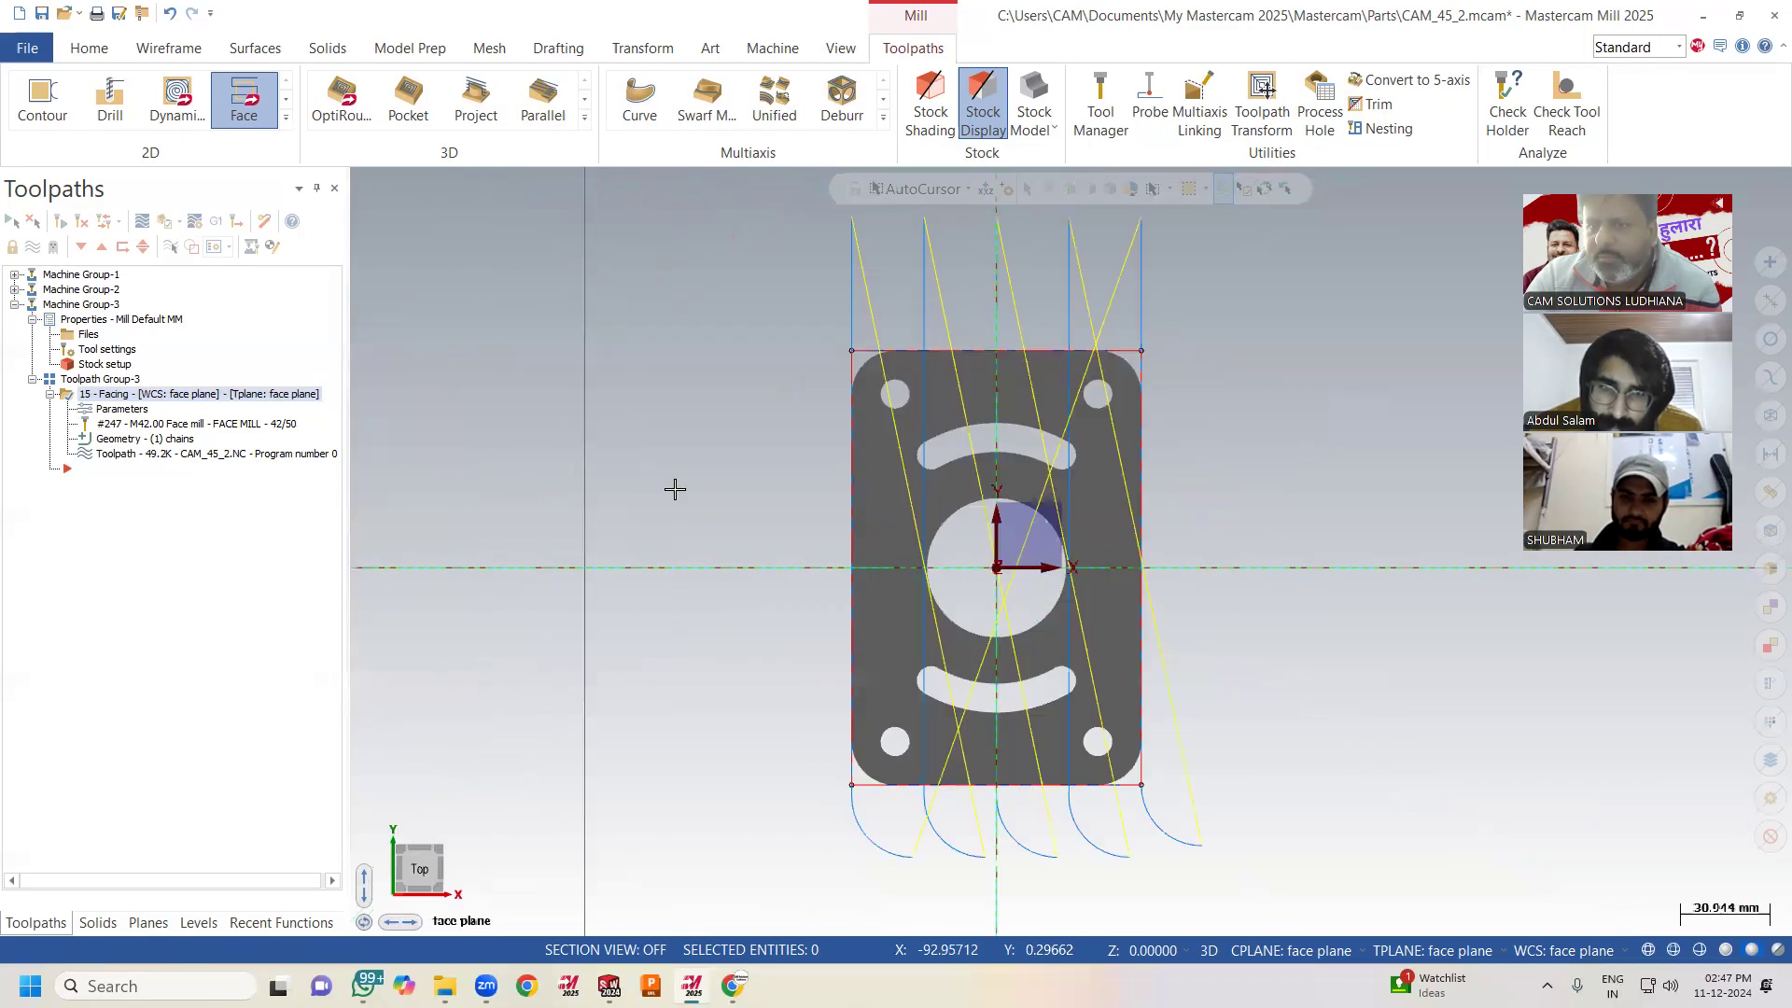
{"action": "middle_click_drag", "start_coordinate": [821, 668], "coordinate": [829, 241]}
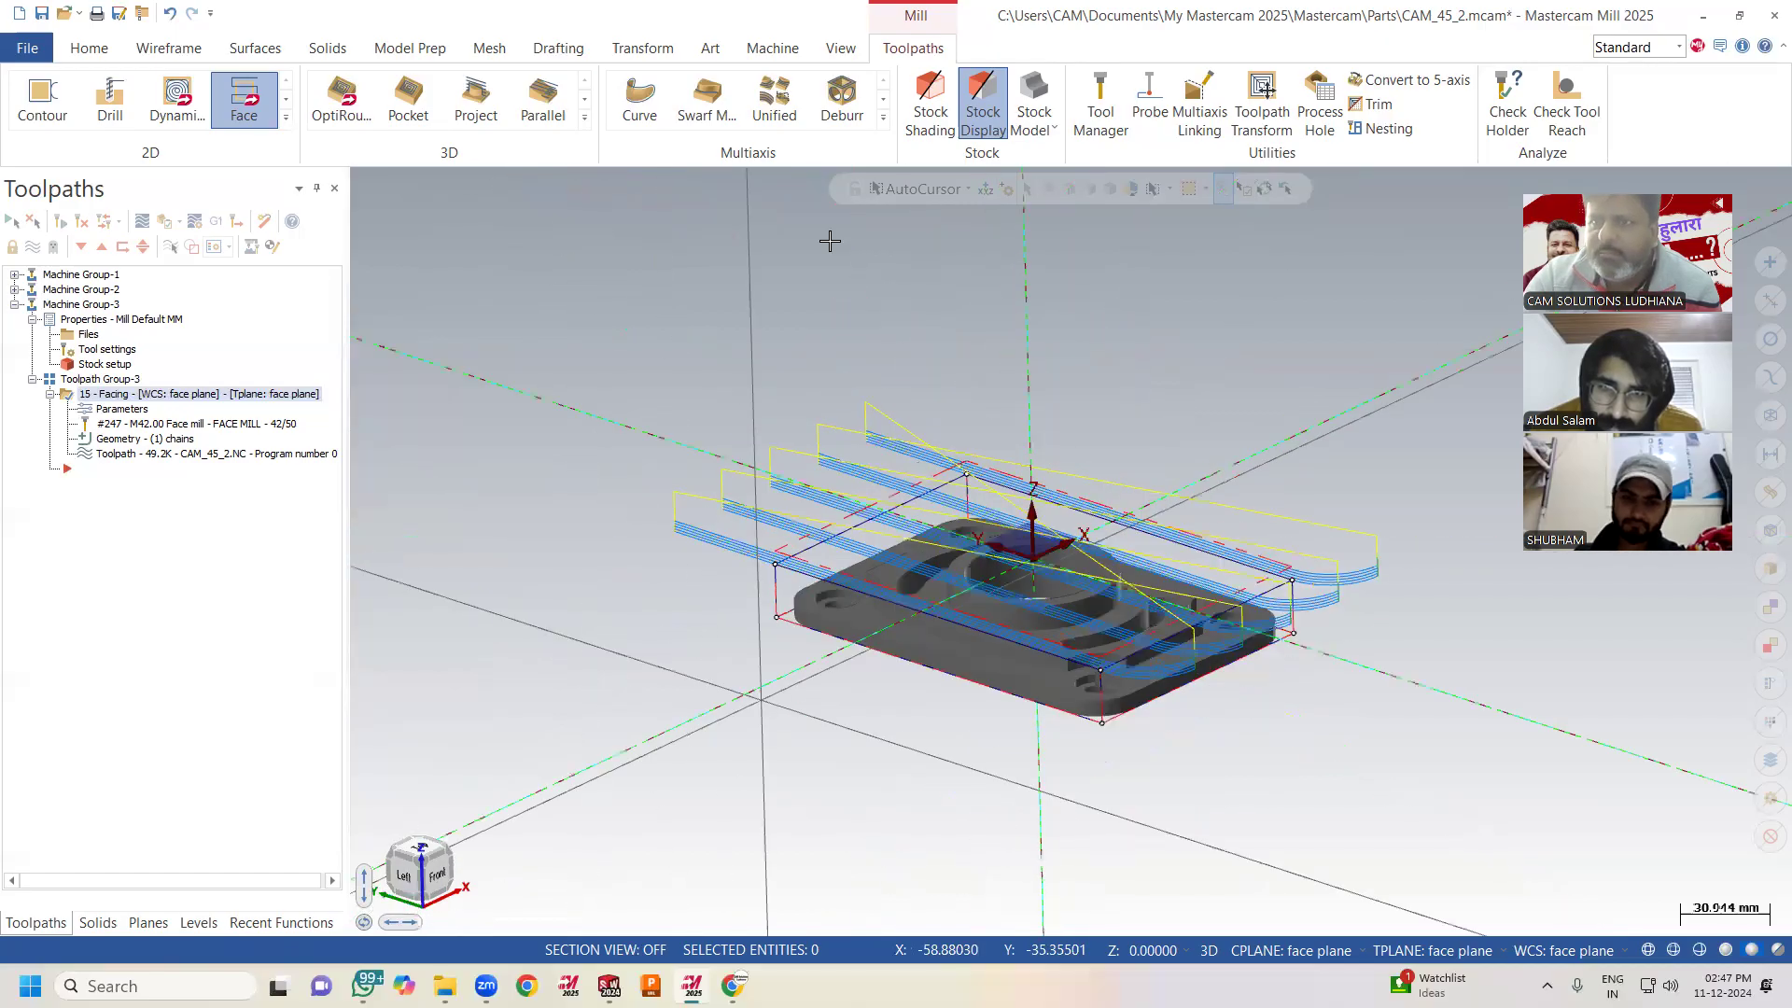
Use Analyze Toolpath to examine the face mill's position and cutting direction along the one-way passes, and close the analysis.
{"action": "left_click", "coordinate": [89, 49]}
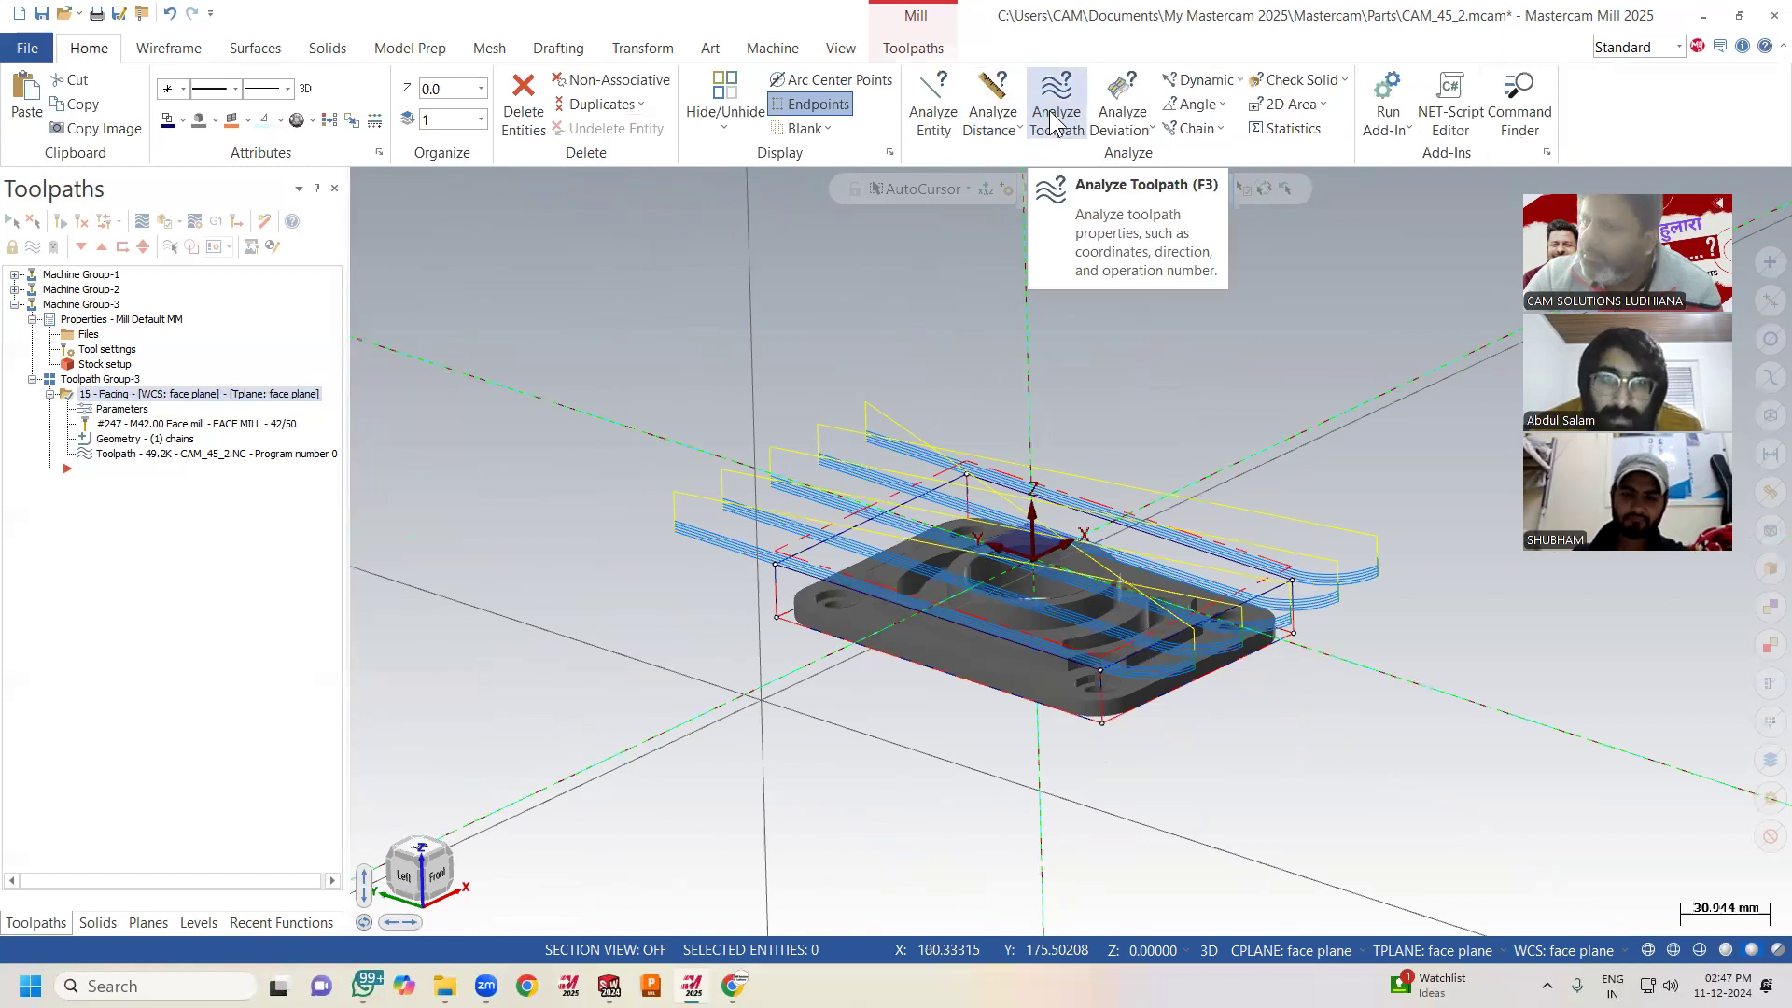
{"action": "left_click", "coordinate": [1057, 119]}
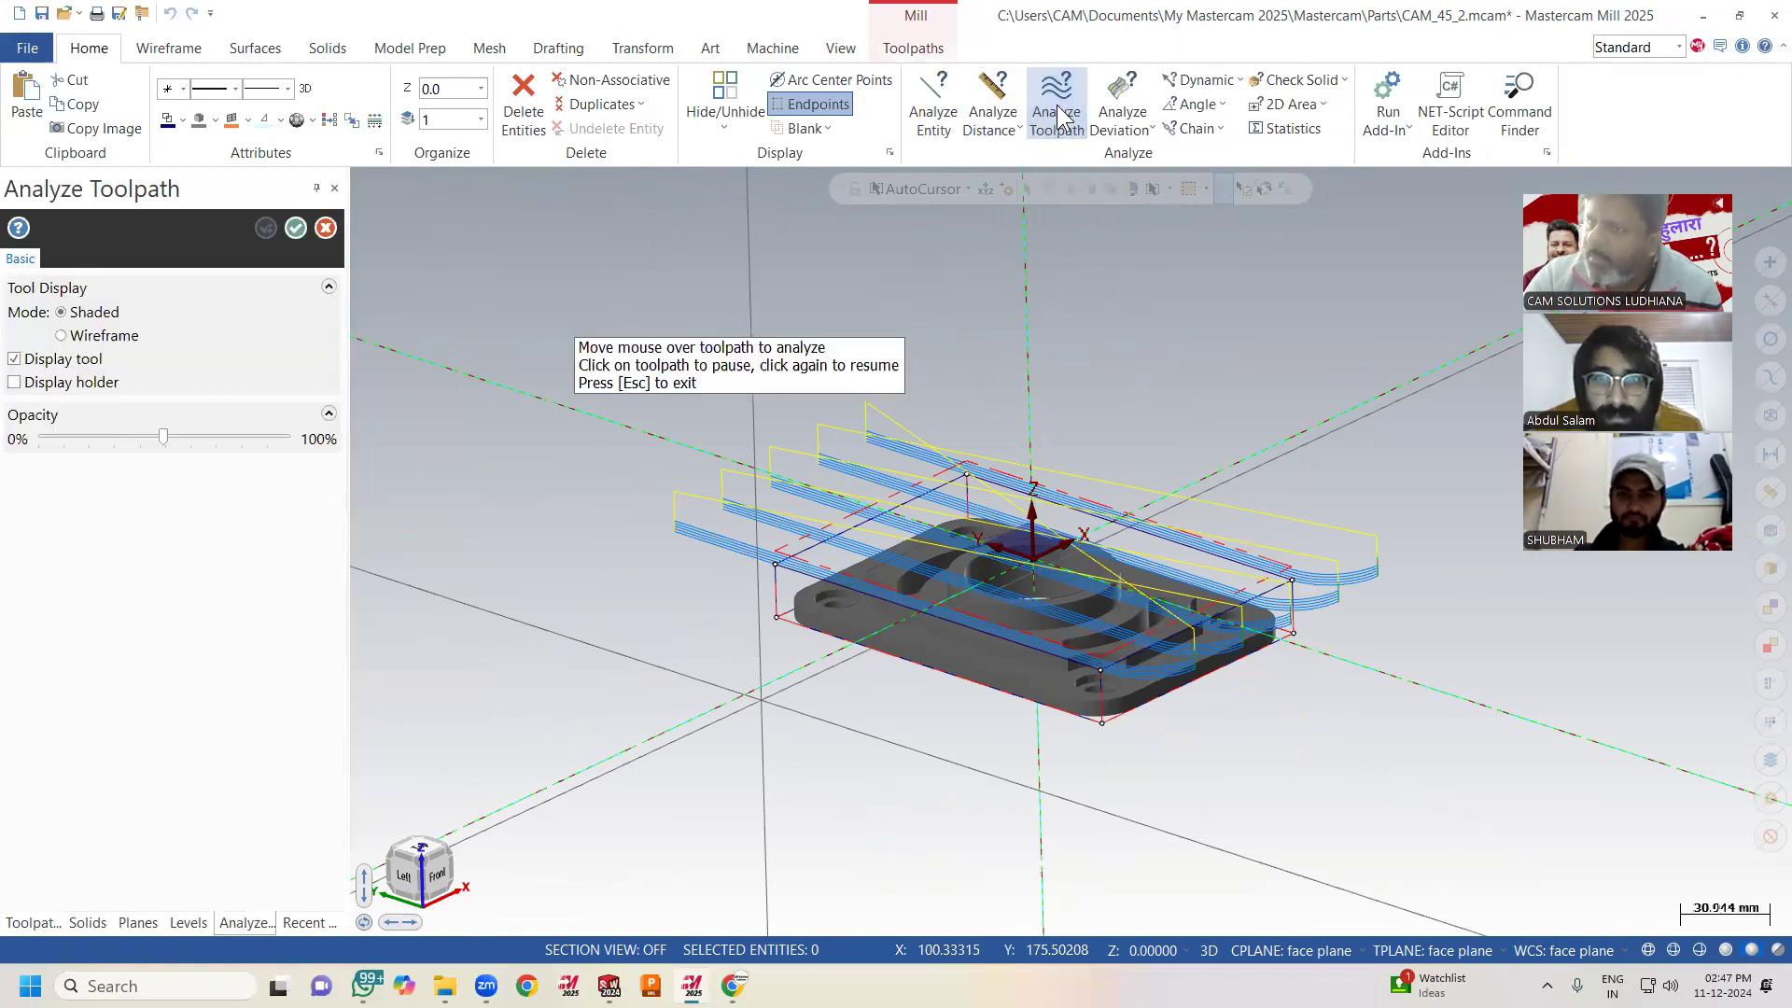
{"action": "middle_click_drag", "start_coordinate": [1081, 280], "coordinate": [1083, 325]}
{"action": "mouse_move", "coordinate": [877, 584]}
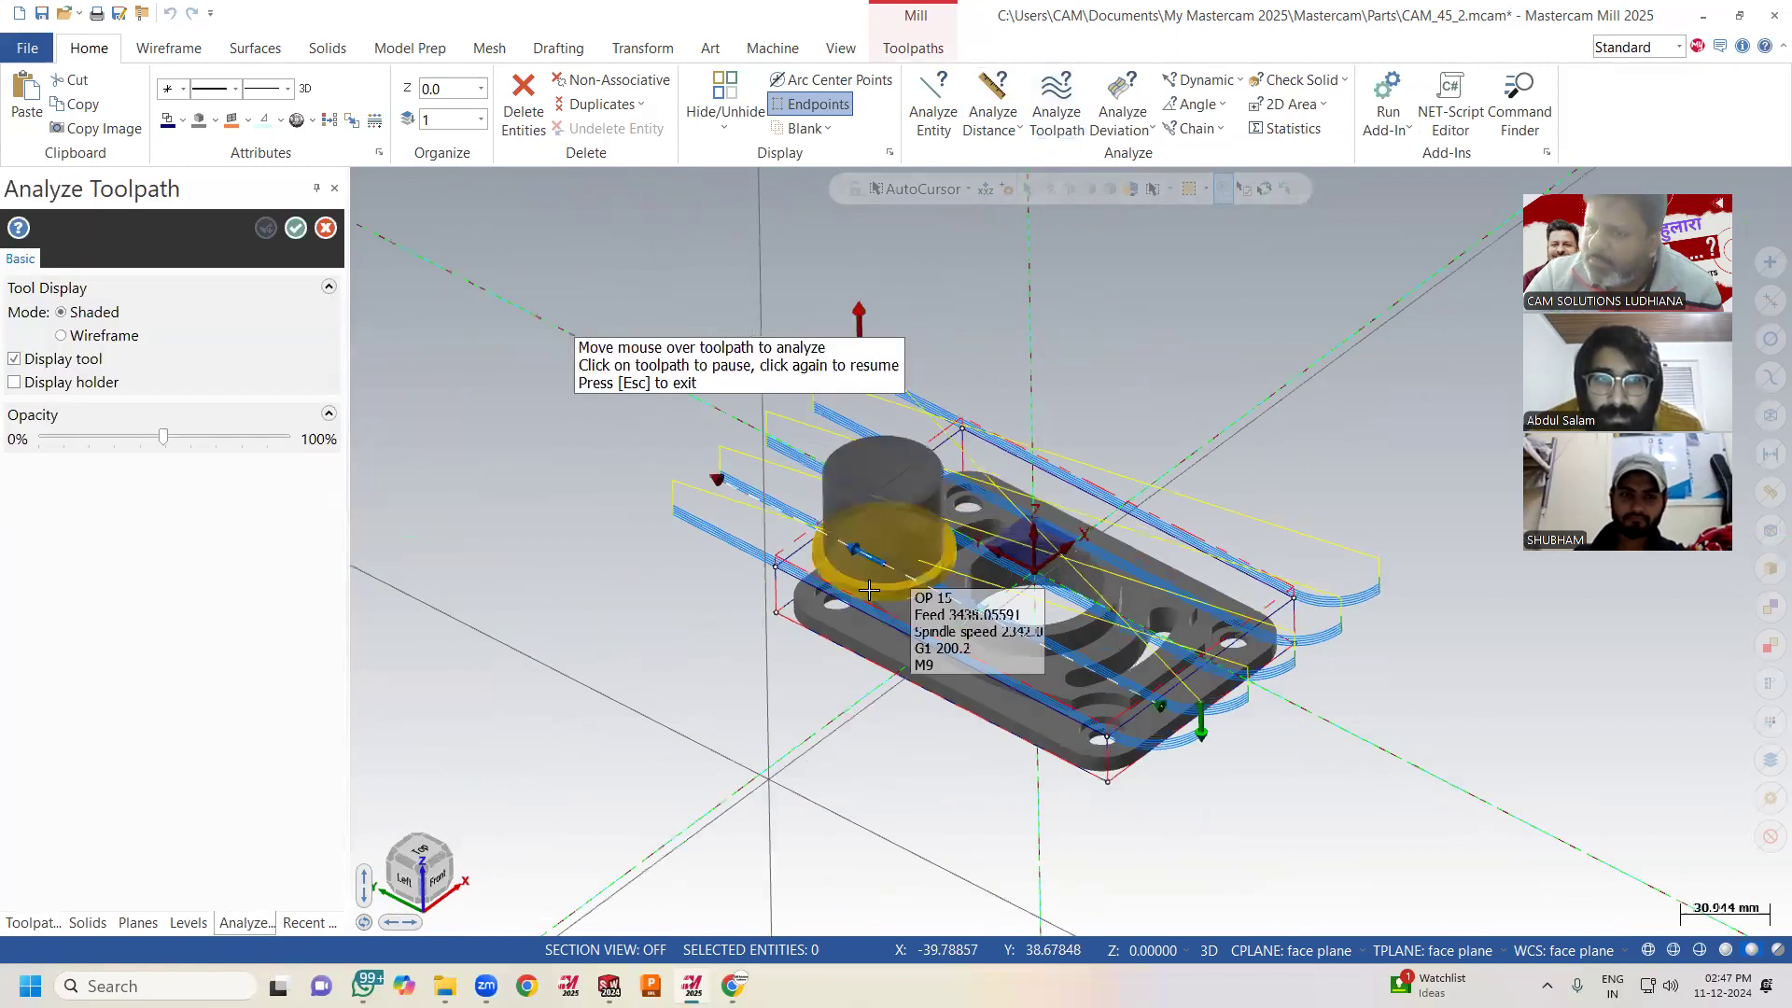
{"action": "mouse_move", "coordinate": [852, 629]}
{"action": "middle_mouse_down"}
{"action": "mouse_move", "coordinate": [831, 656]}
{"action": "mouse_move", "coordinate": [860, 608]}
{"action": "middle_mouse_up"}
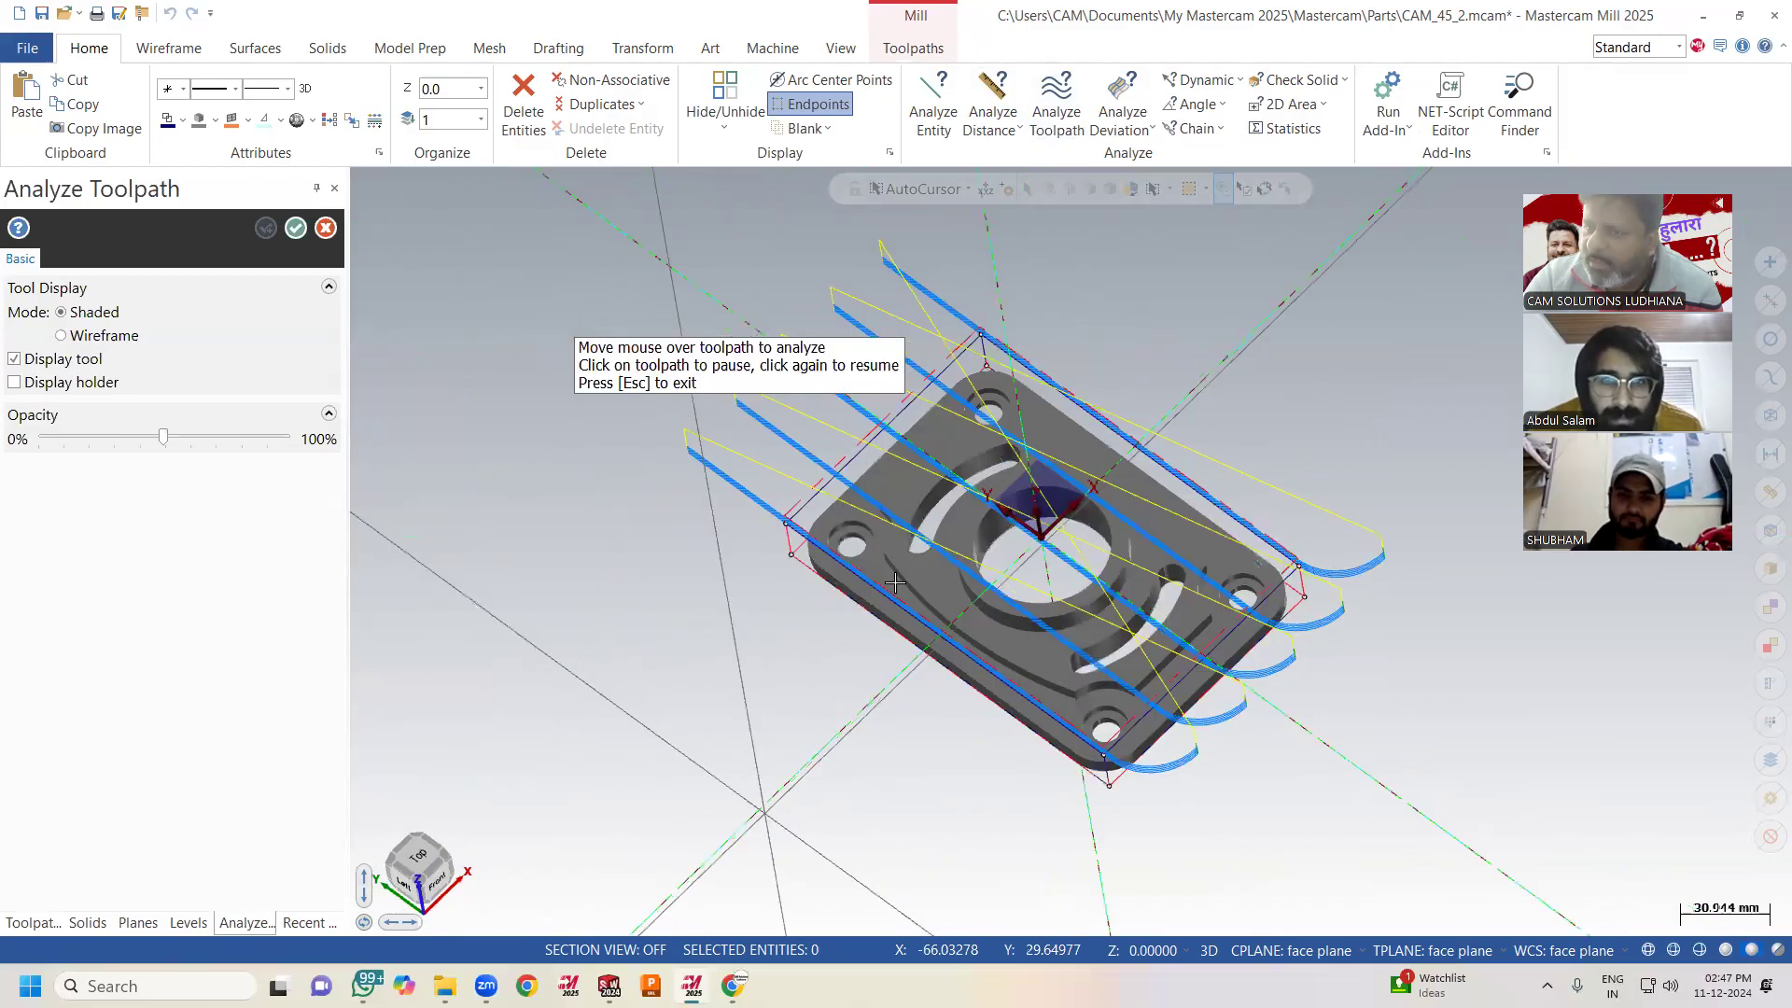
{"action": "middle_click_drag", "start_coordinate": [805, 435], "coordinate": [805, 557]}
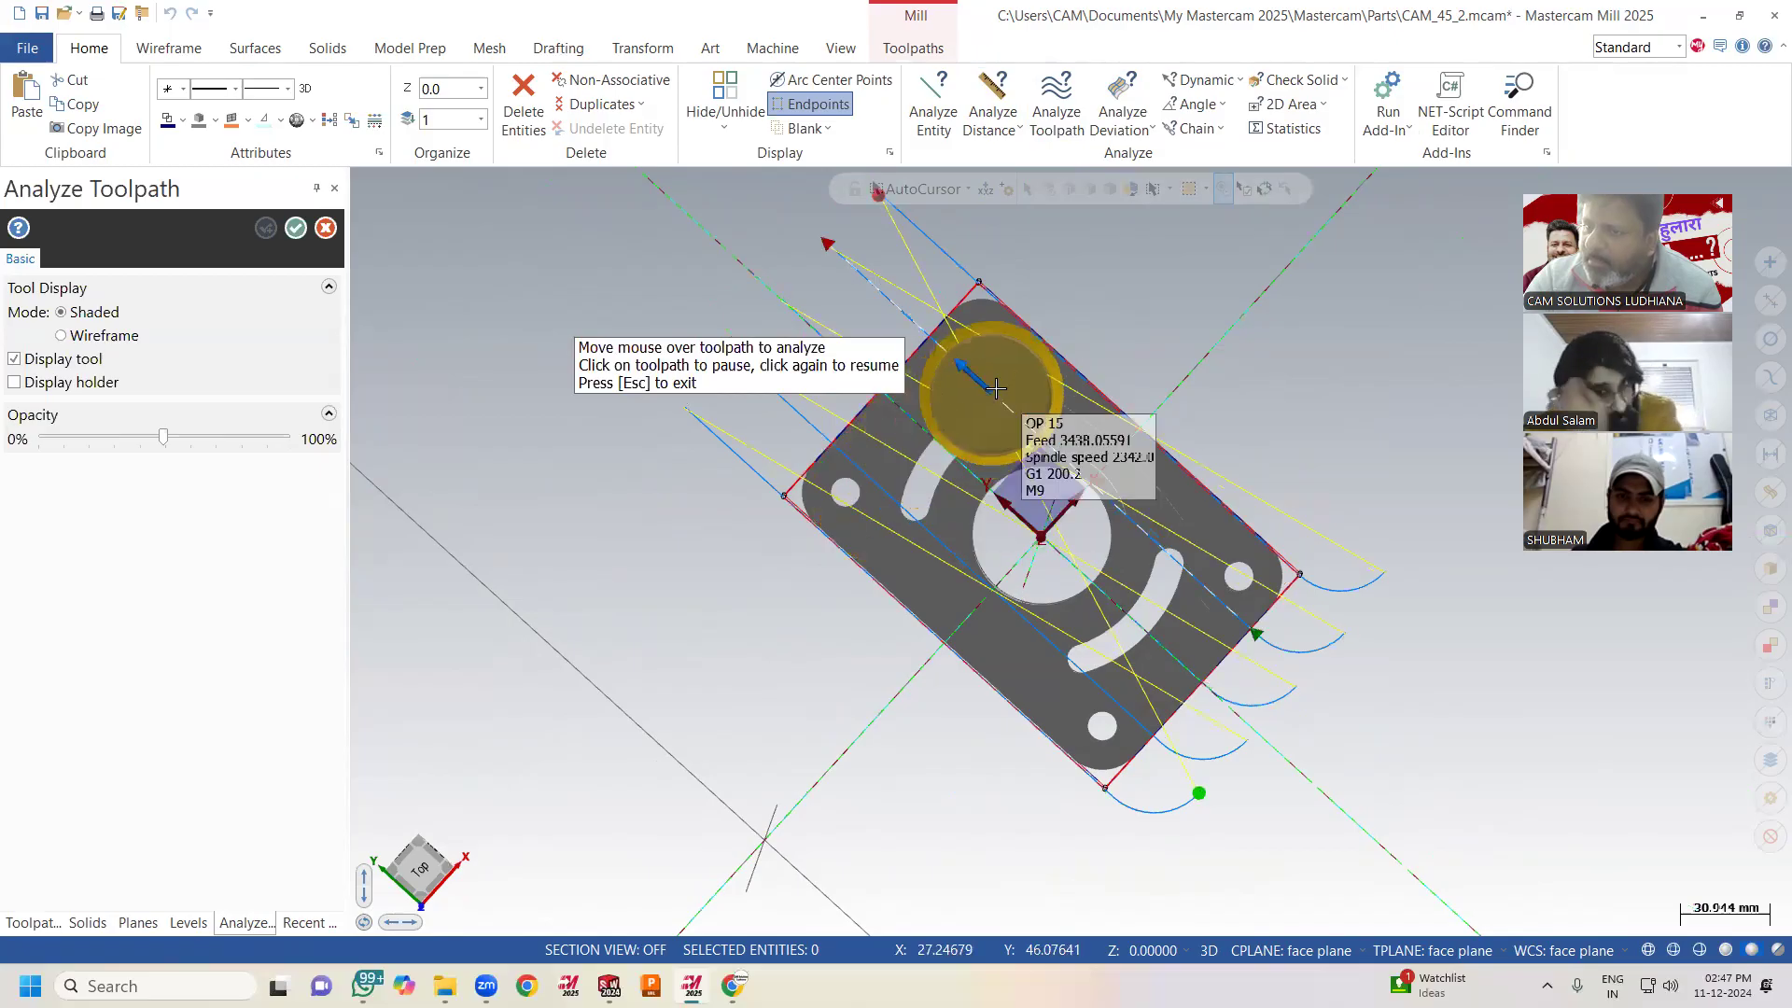
{"action": "middle_click_drag", "start_coordinate": [849, 546], "coordinate": [869, 426]}
{"action": "left_click", "coordinate": [325, 227]}
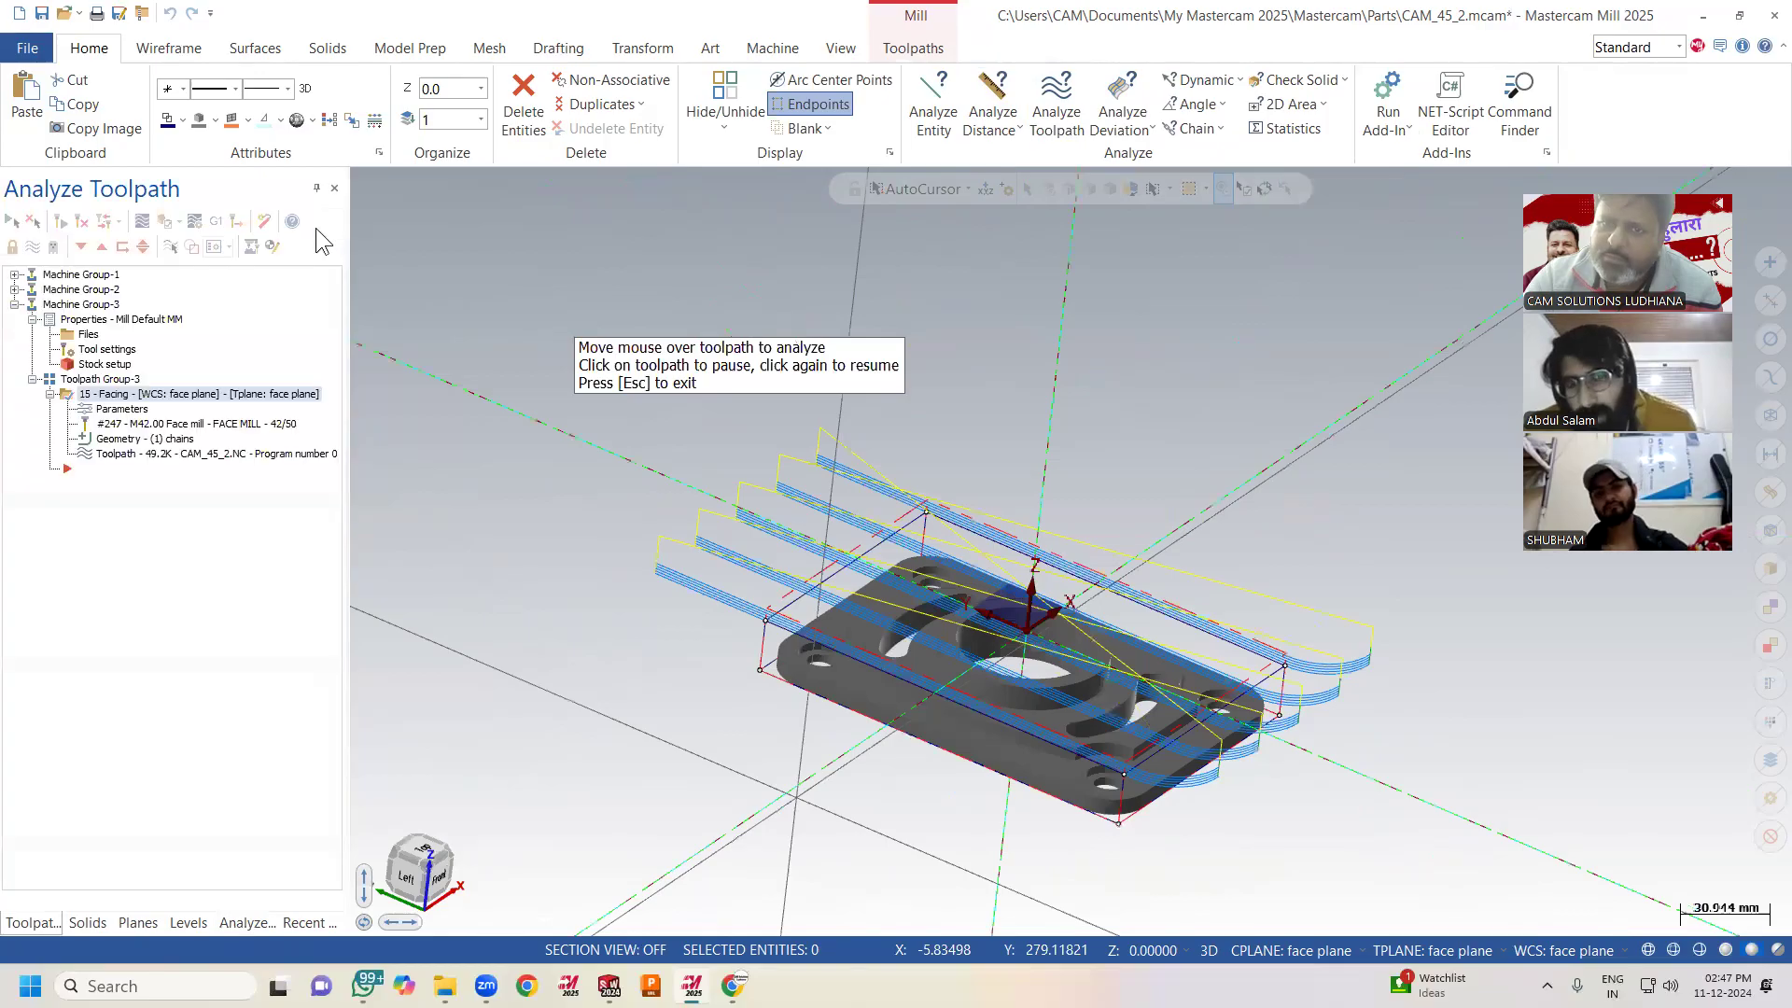
Set the one-way facing stepover distance to 50% of the tool diameter and regenerate the toolpath.
{"action": "left_click", "coordinate": [119, 410]}
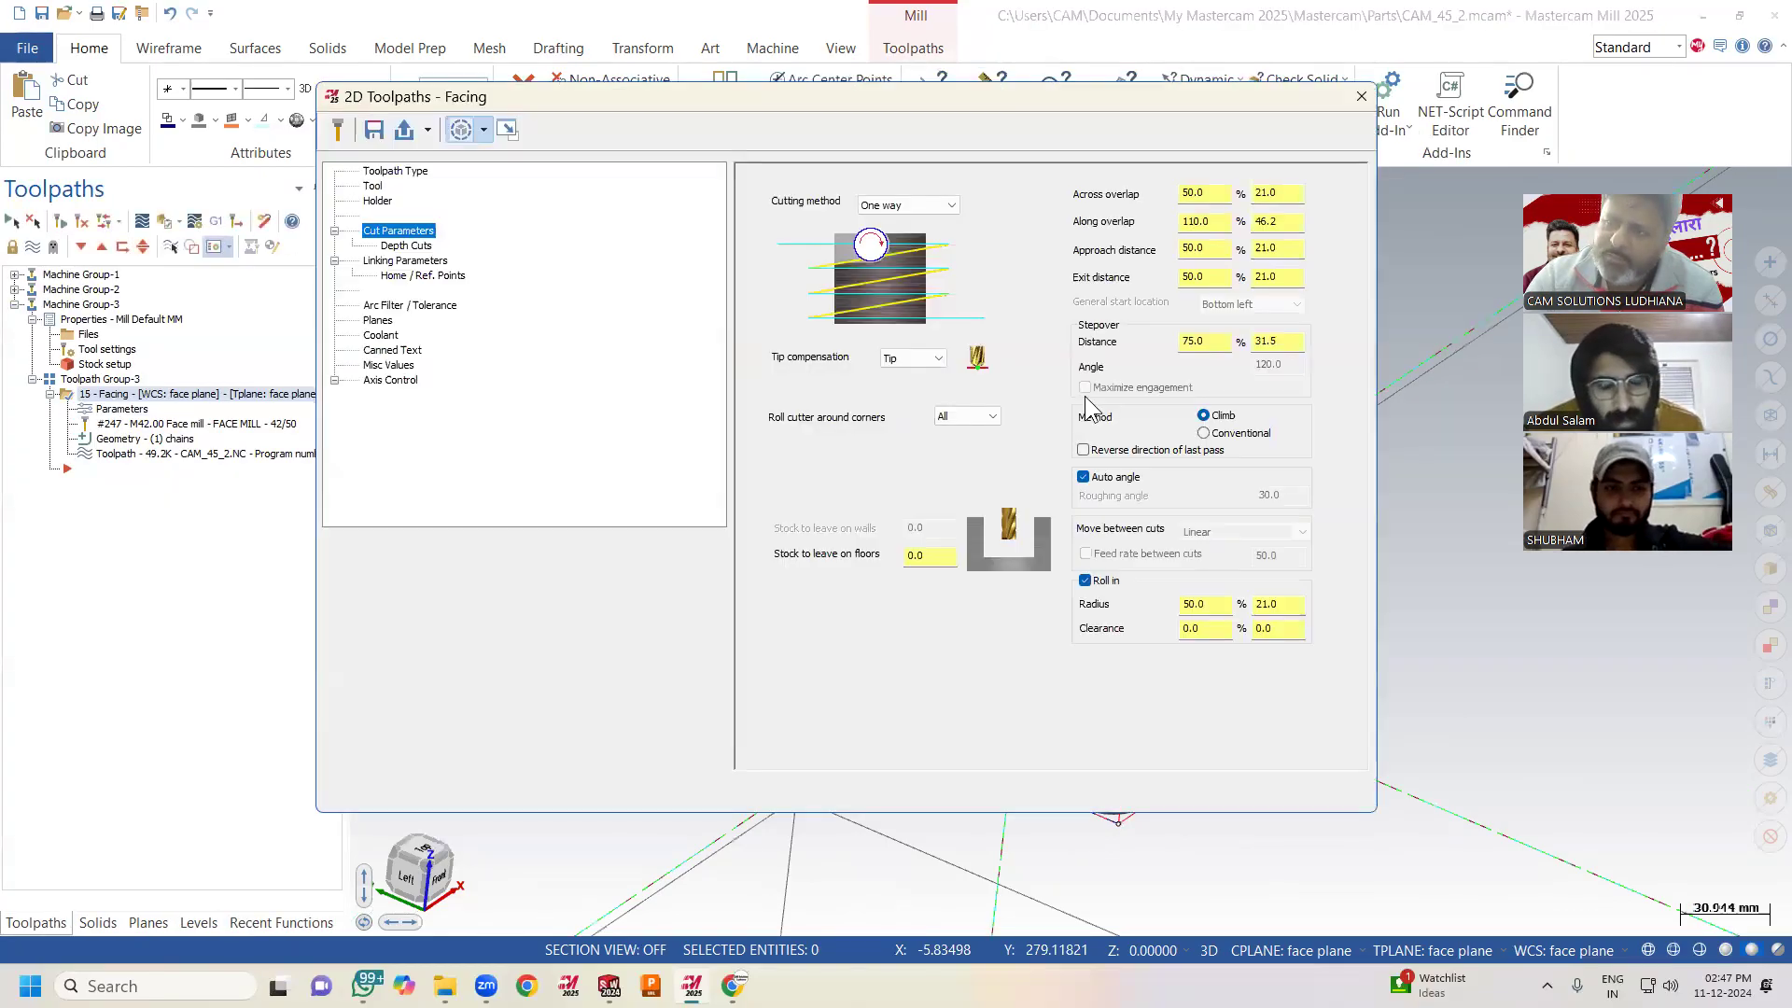
{"action": "double_click", "coordinate": [1199, 340]}
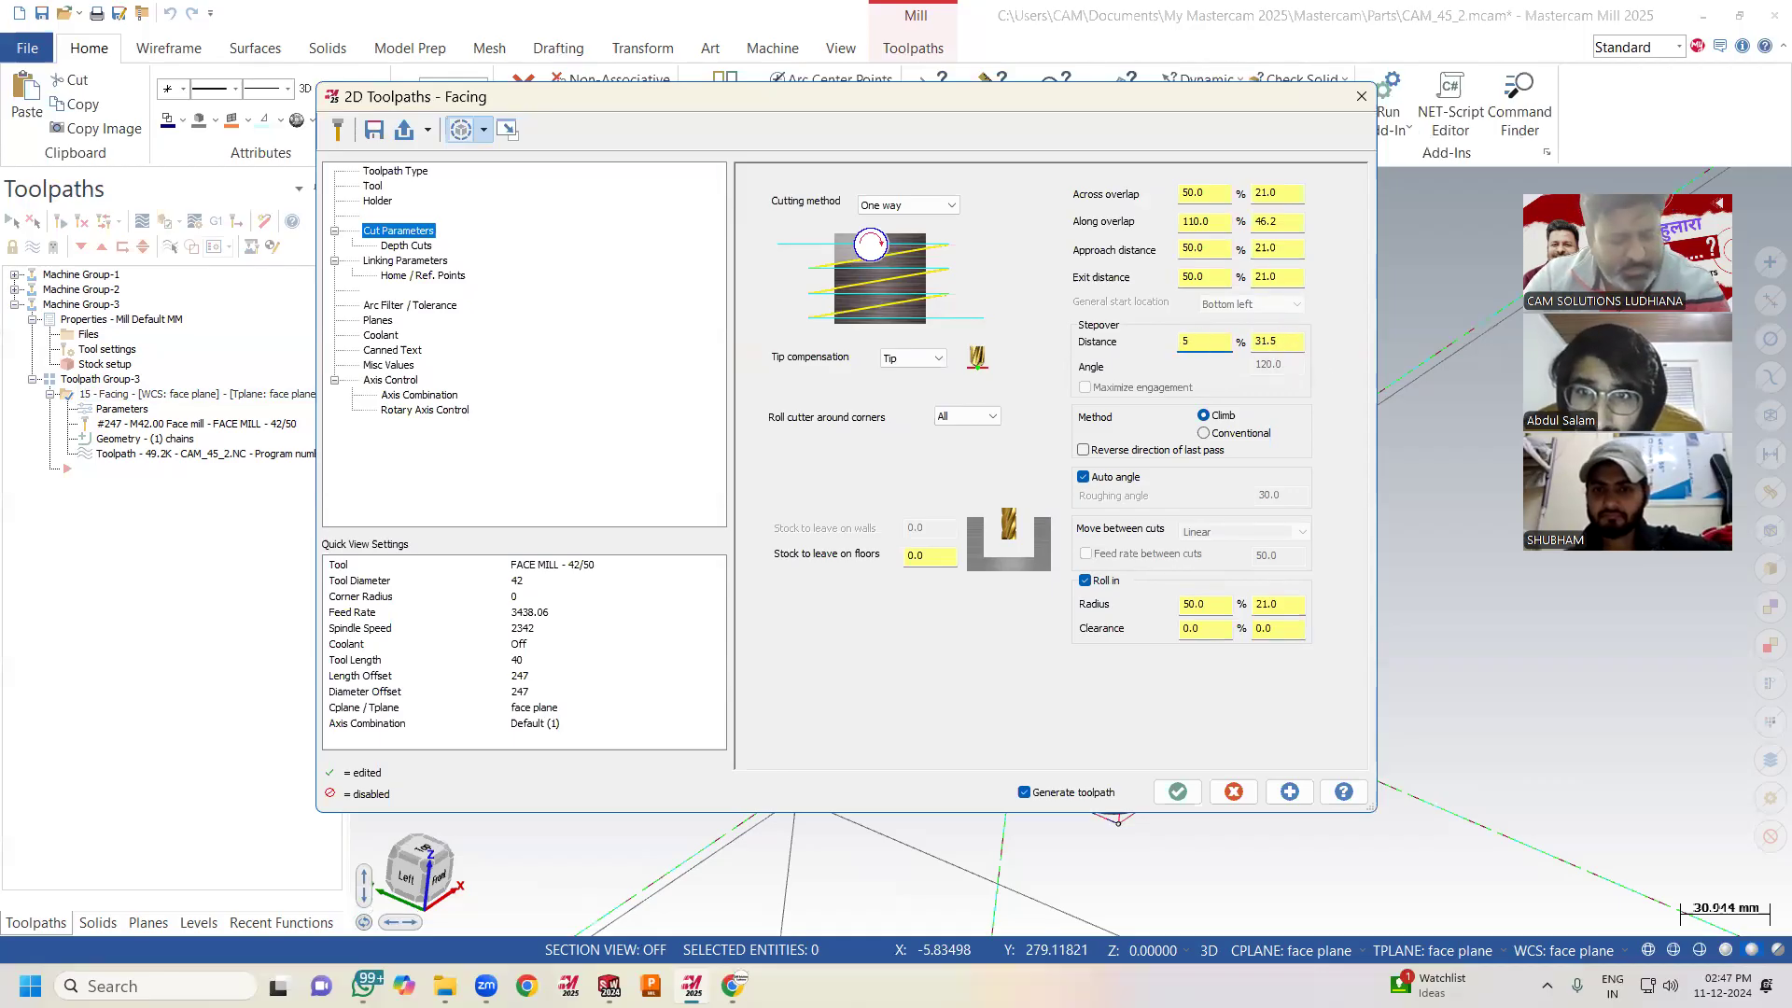
{"action": "type", "text": "50"}
{"action": "key", "text": "Return"}
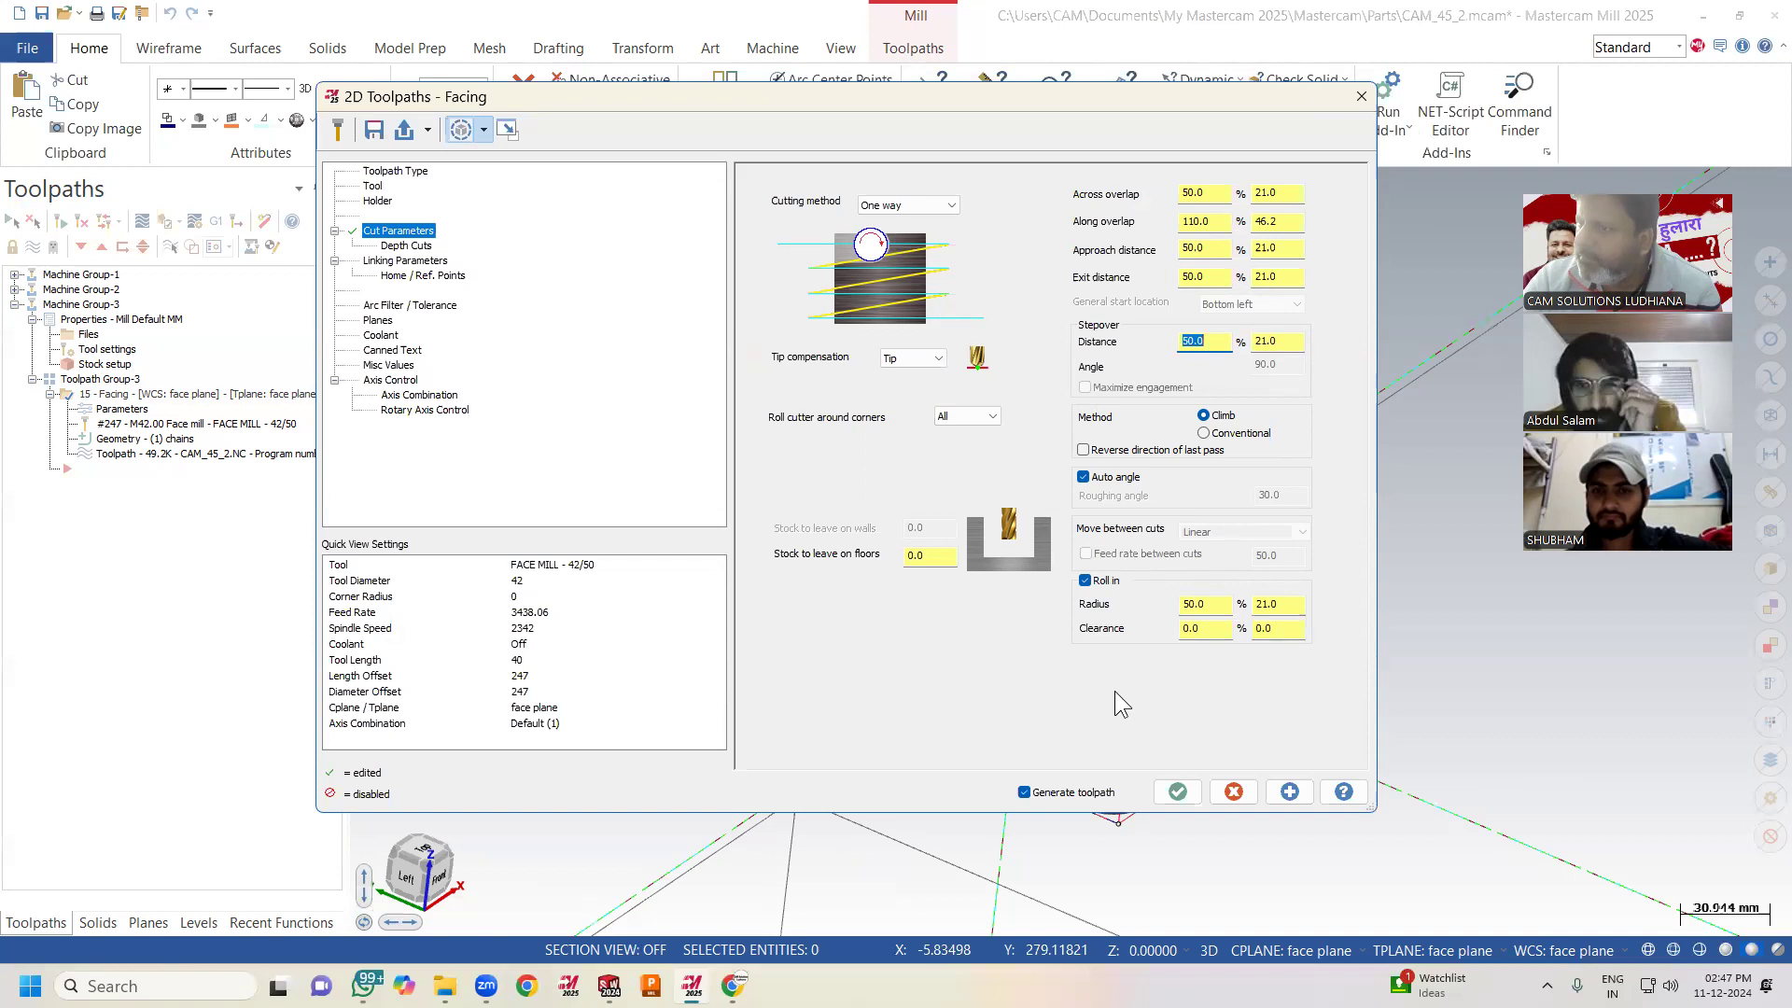
{"action": "left_click", "coordinate": [1173, 790]}
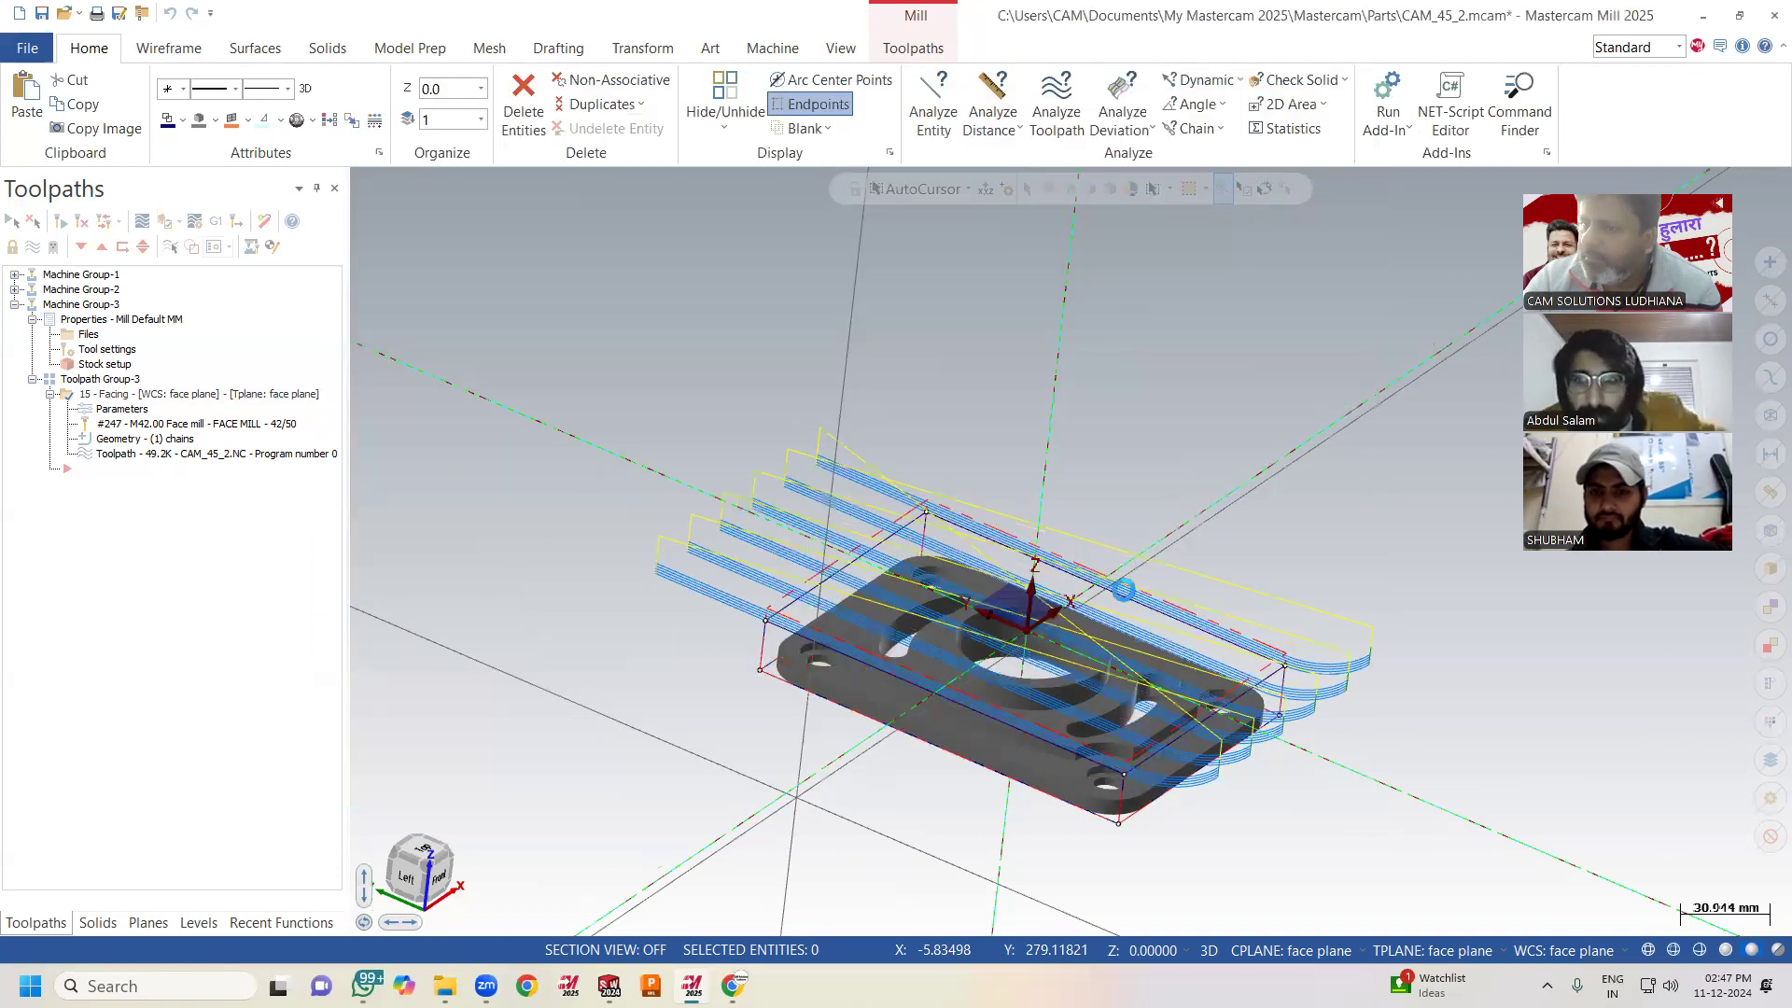
{"action": "middle_click_drag", "start_coordinate": [1082, 472], "coordinate": [1077, 506]}
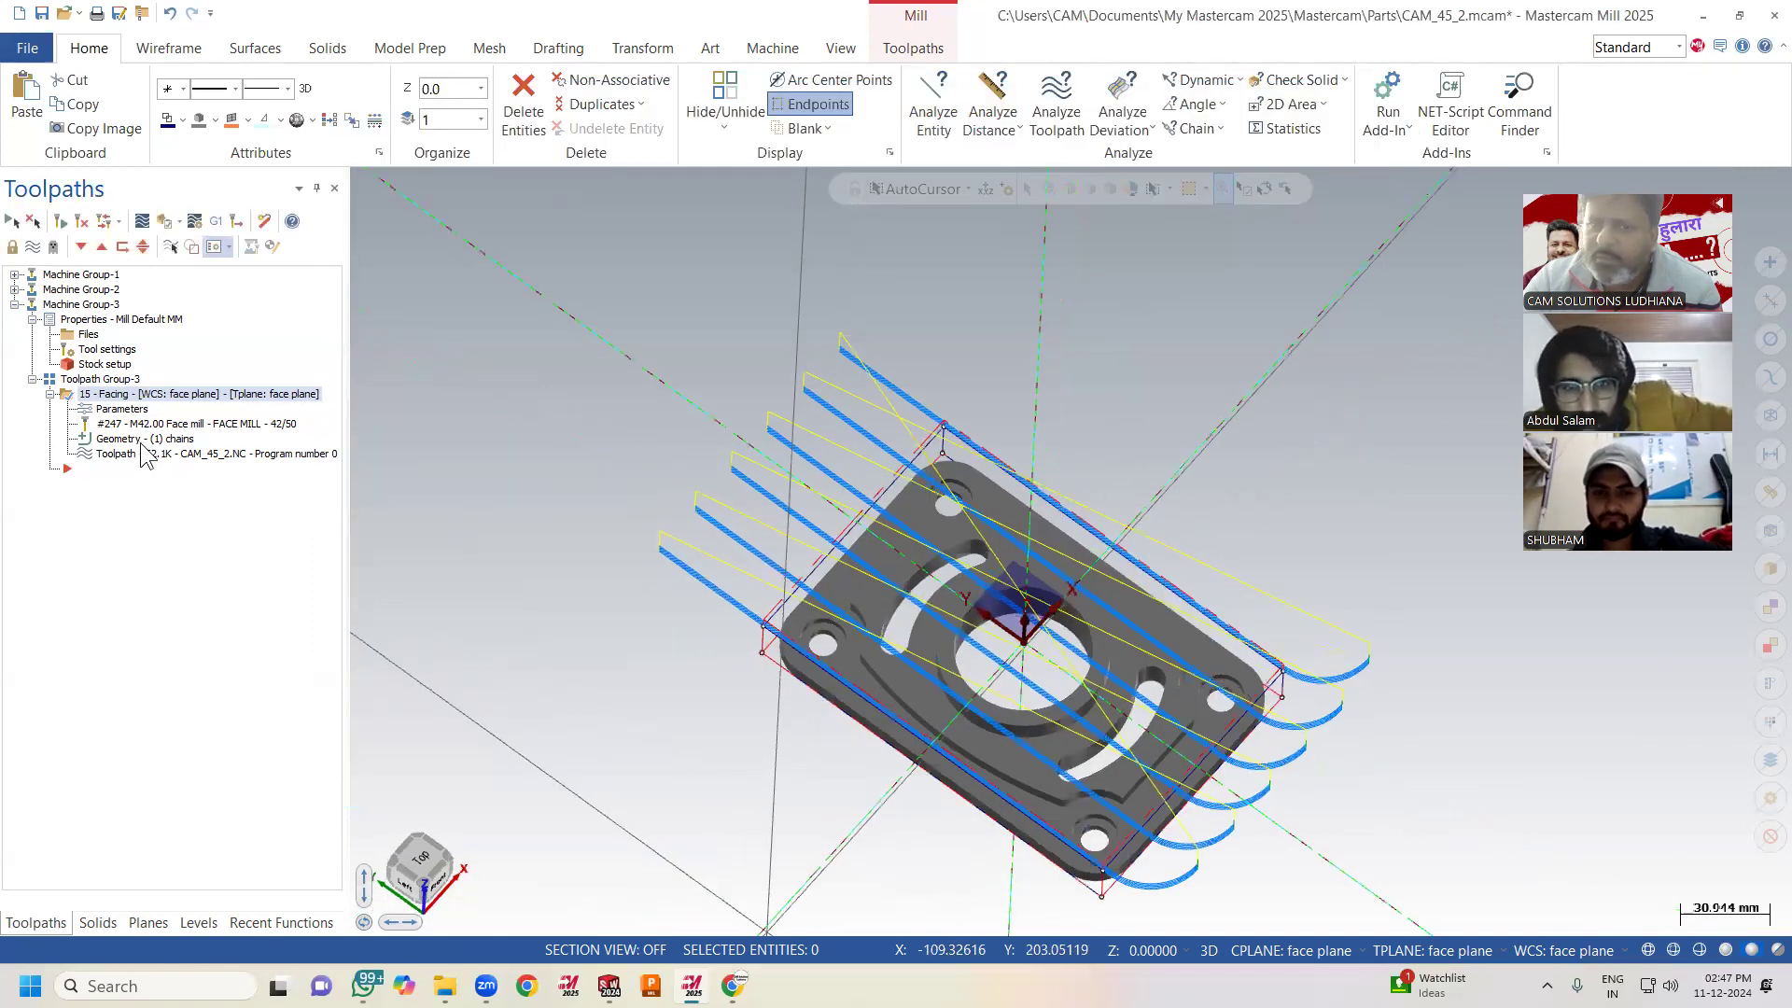
Use Analyze Toolpath to examine the face mill along the more closely spaced one-way passes, close the analysis, and inspect the passes up close.
{"action": "left_click", "coordinate": [1057, 108]}
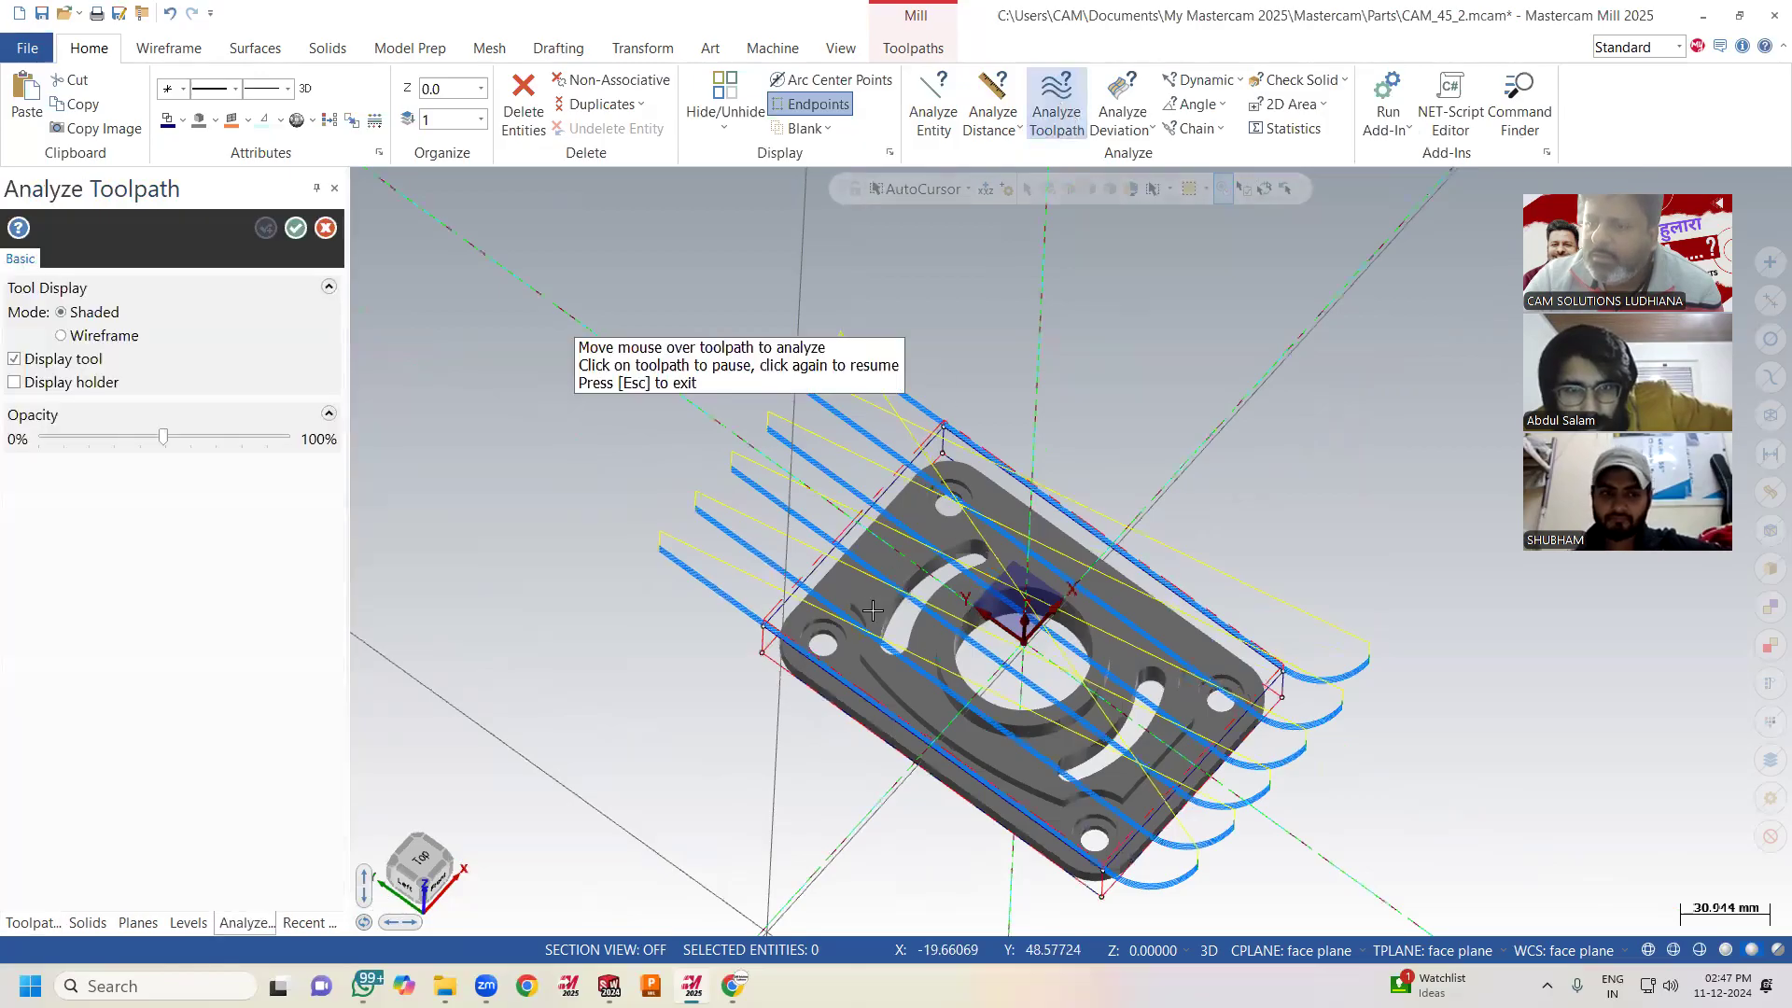
{"action": "middle_click_drag", "start_coordinate": [830, 665], "coordinate": [860, 612]}
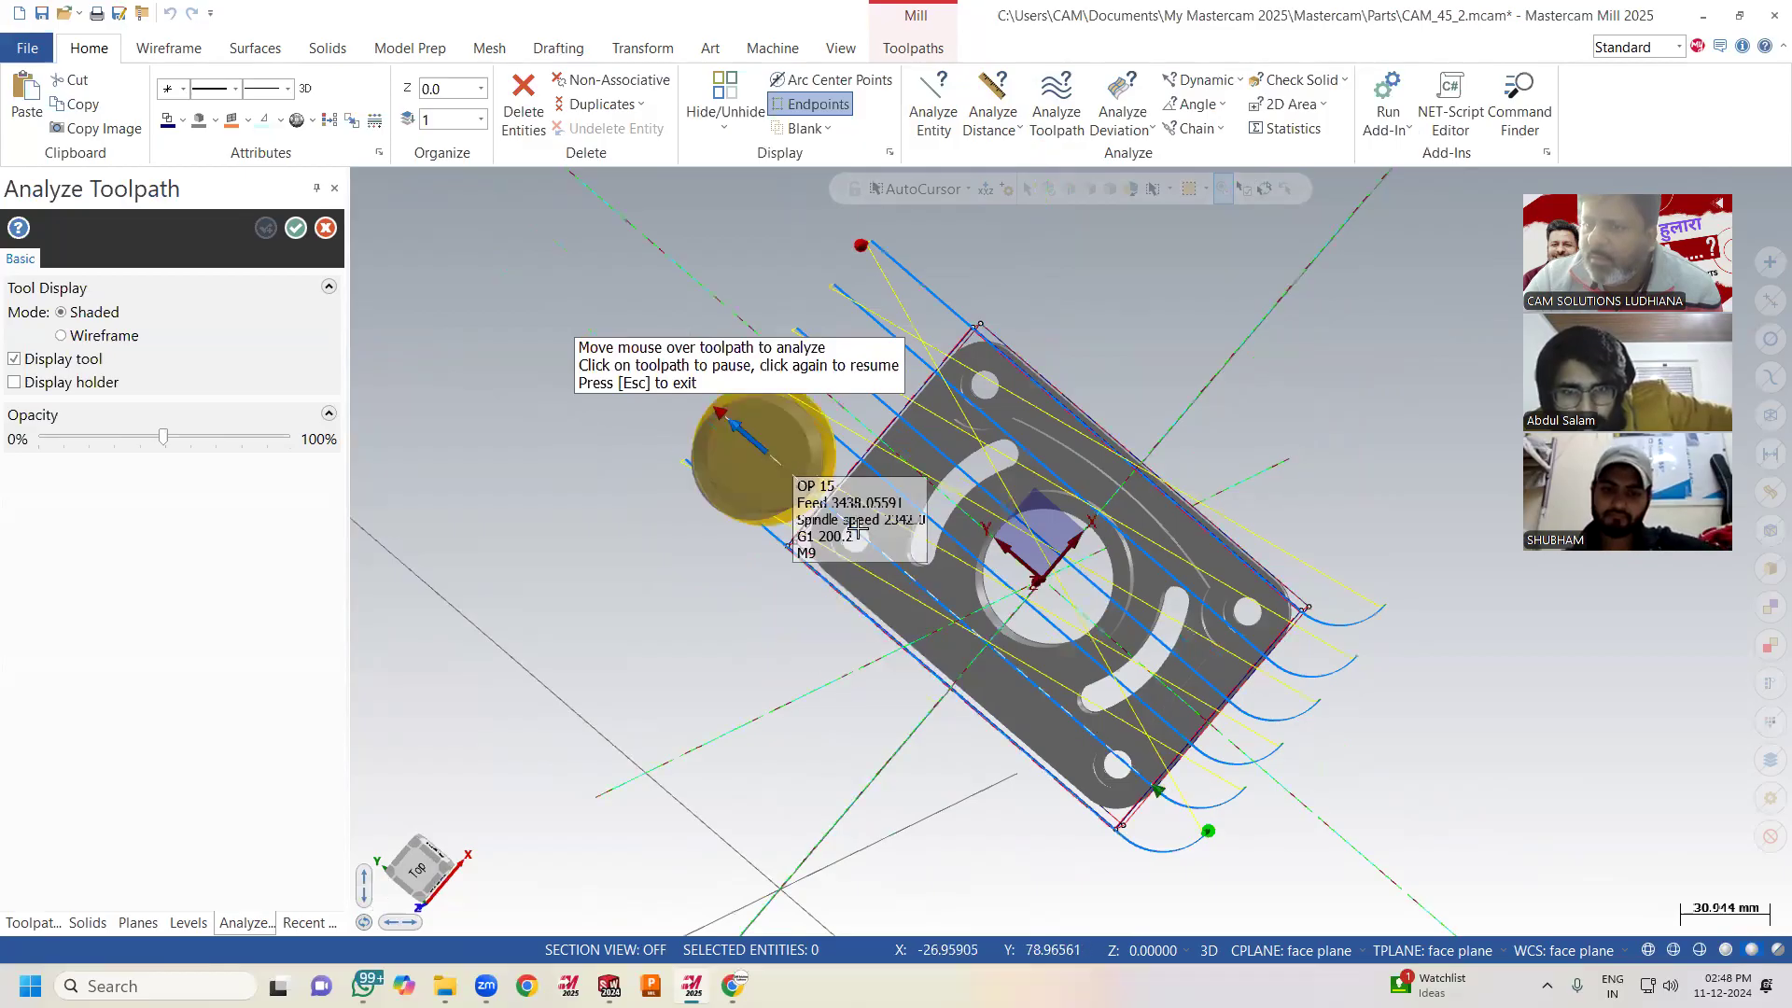
{"action": "mouse_move", "coordinate": [858, 532]}
{"action": "middle_mouse_down"}
{"action": "mouse_move", "coordinate": [892, 392]}
{"action": "mouse_move", "coordinate": [867, 566]}
{"action": "middle_mouse_up"}
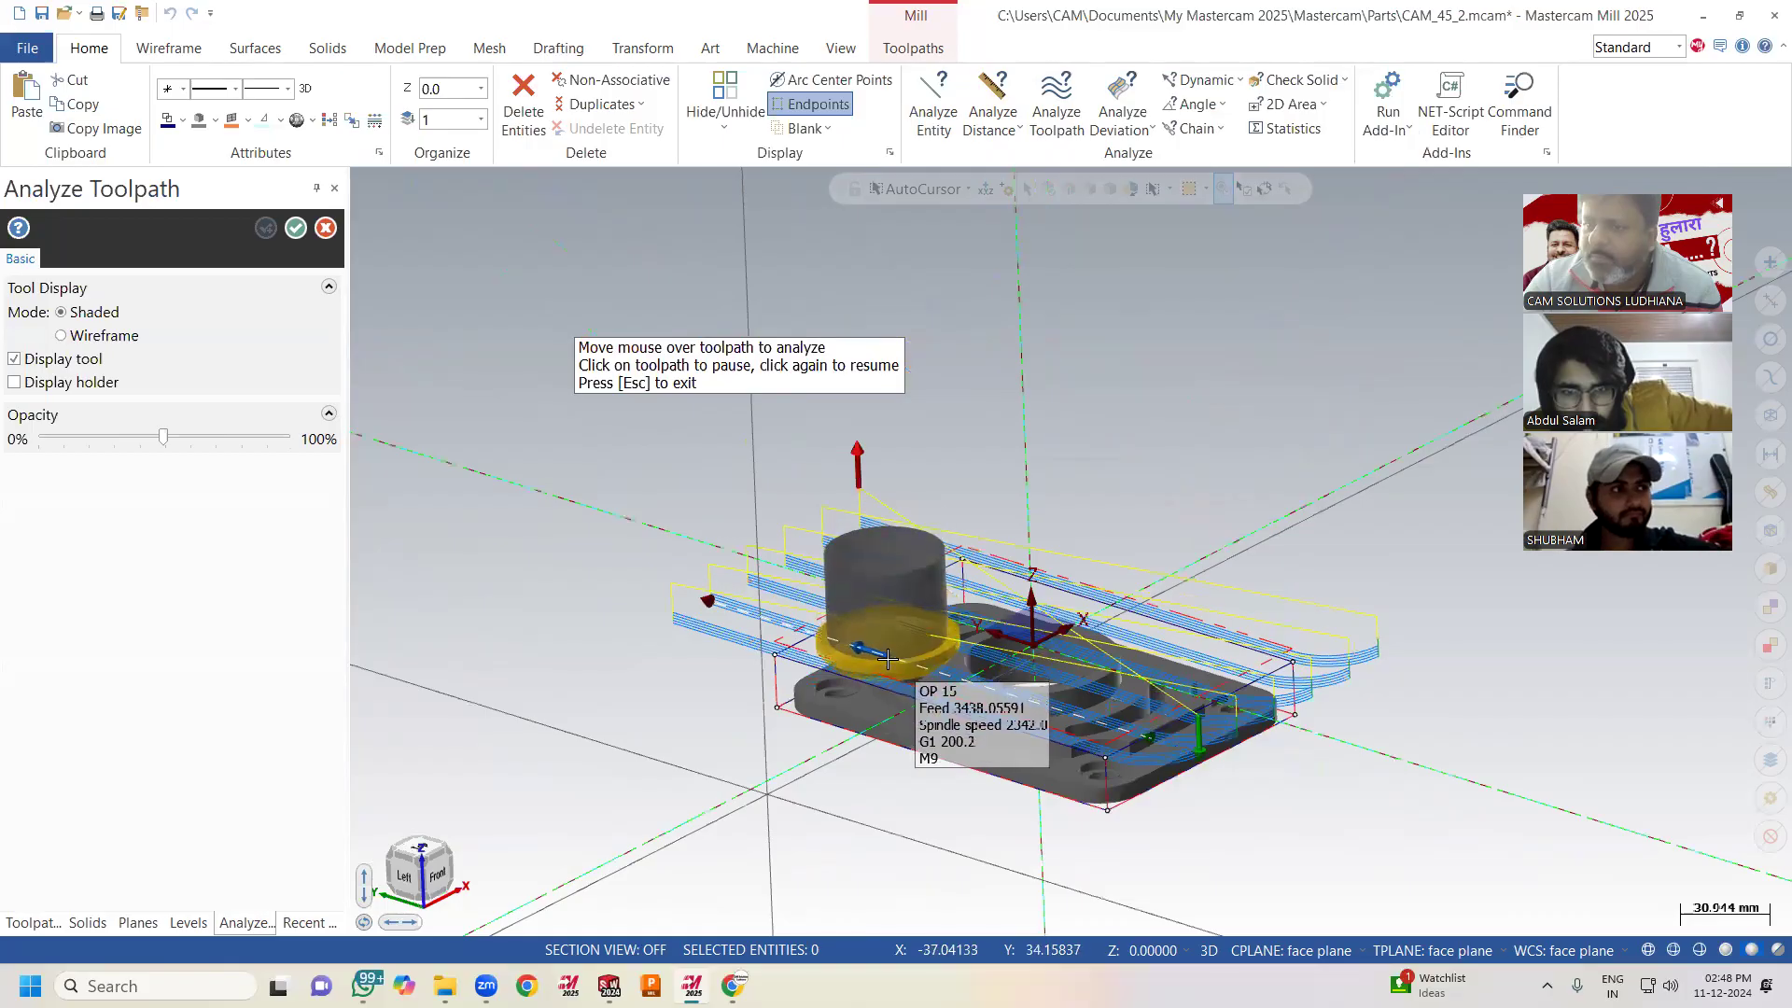
{"action": "middle_click_drag", "start_coordinate": [874, 644], "coordinate": [858, 660]}
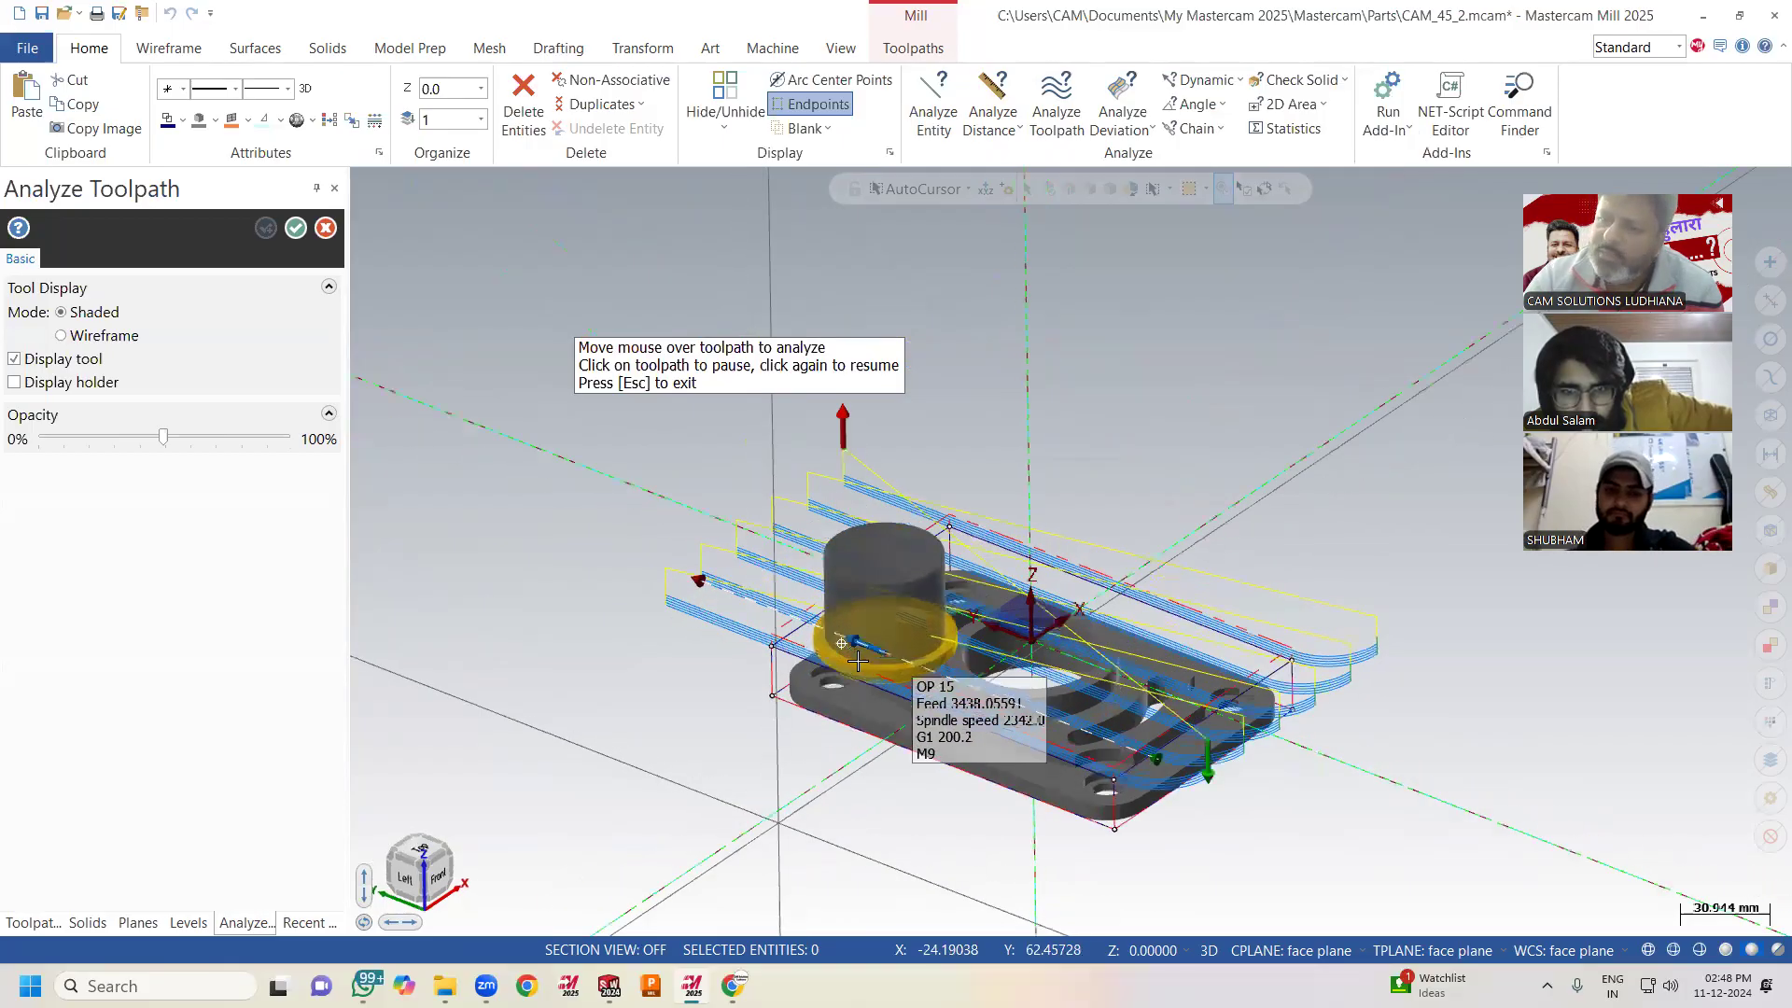
{"action": "left_click", "coordinate": [296, 229]}
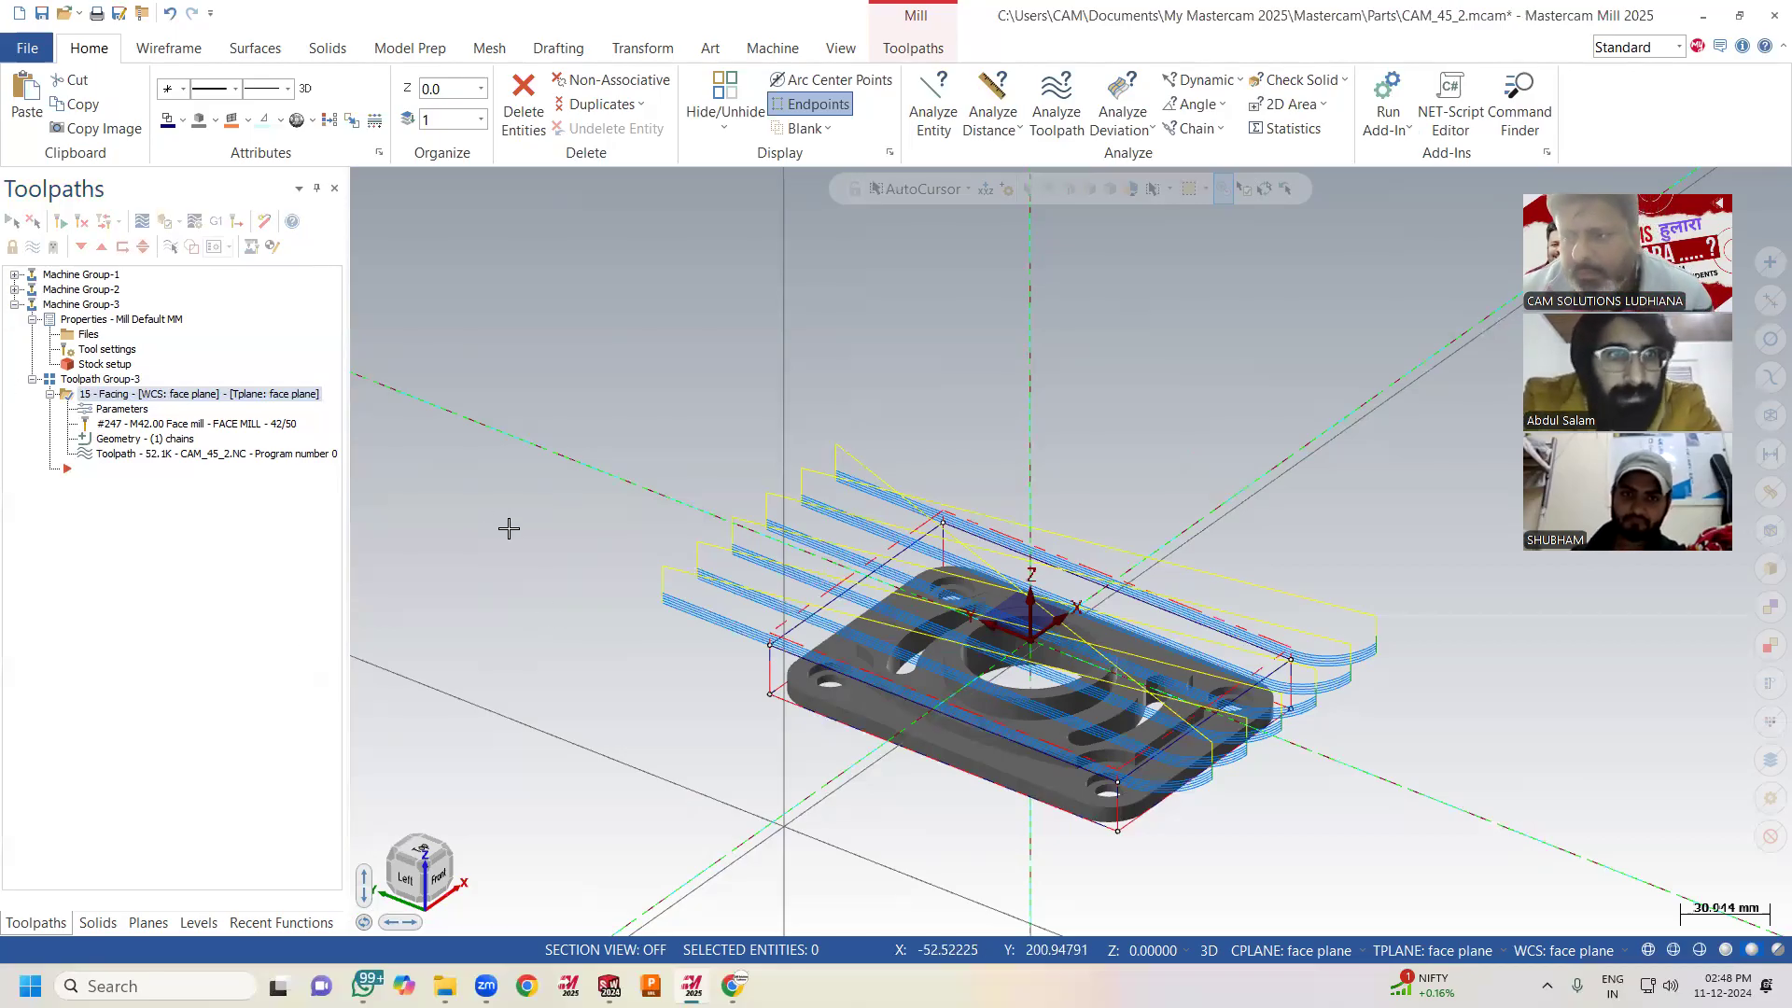
{"action": "scroll", "coordinate": [1173, 775], "scroll_direction": "up", "scroll_amount": 2}
{"action": "middle_click_drag", "start_coordinate": [1136, 666], "coordinate": [1018, 796]}
{"action": "scroll", "coordinate": [804, 679], "scroll_direction": "up", "scroll_amount": 1}
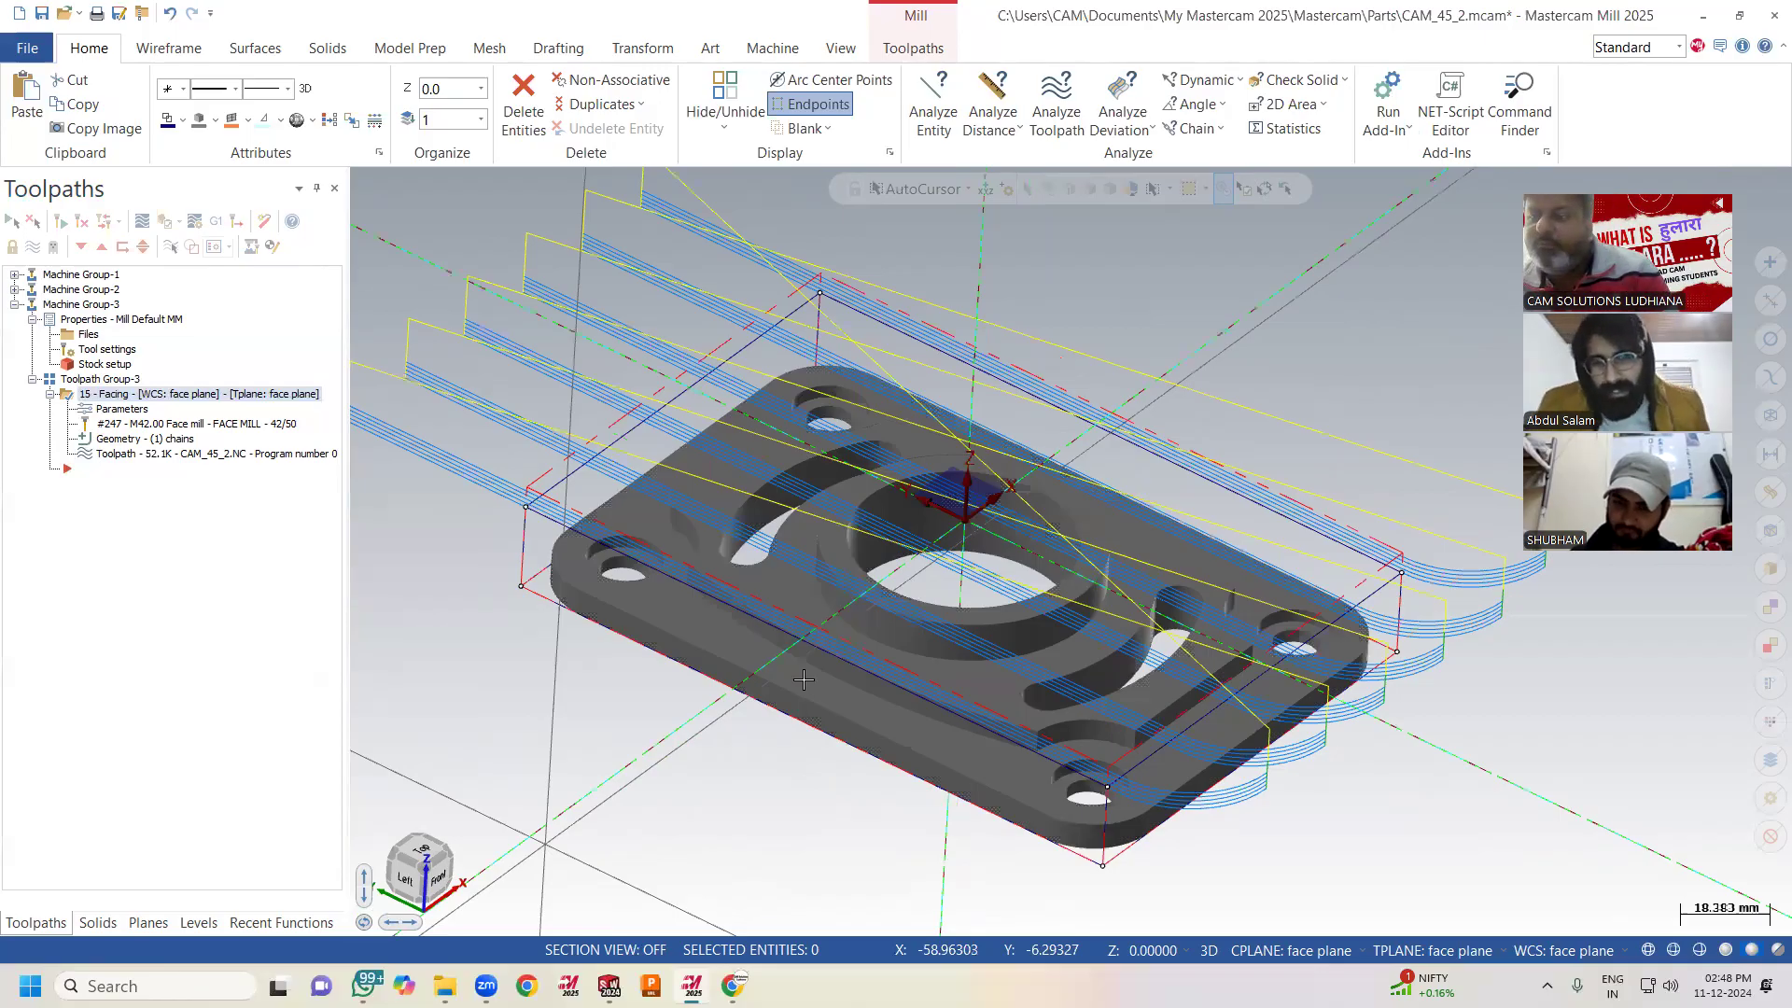
{"action": "left_click", "coordinate": [14, 275]}
{"action": "left_click", "coordinate": [14, 319]}
{"action": "left_click", "coordinate": [14, 319]}
{"action": "left_click", "coordinate": [14, 274]}
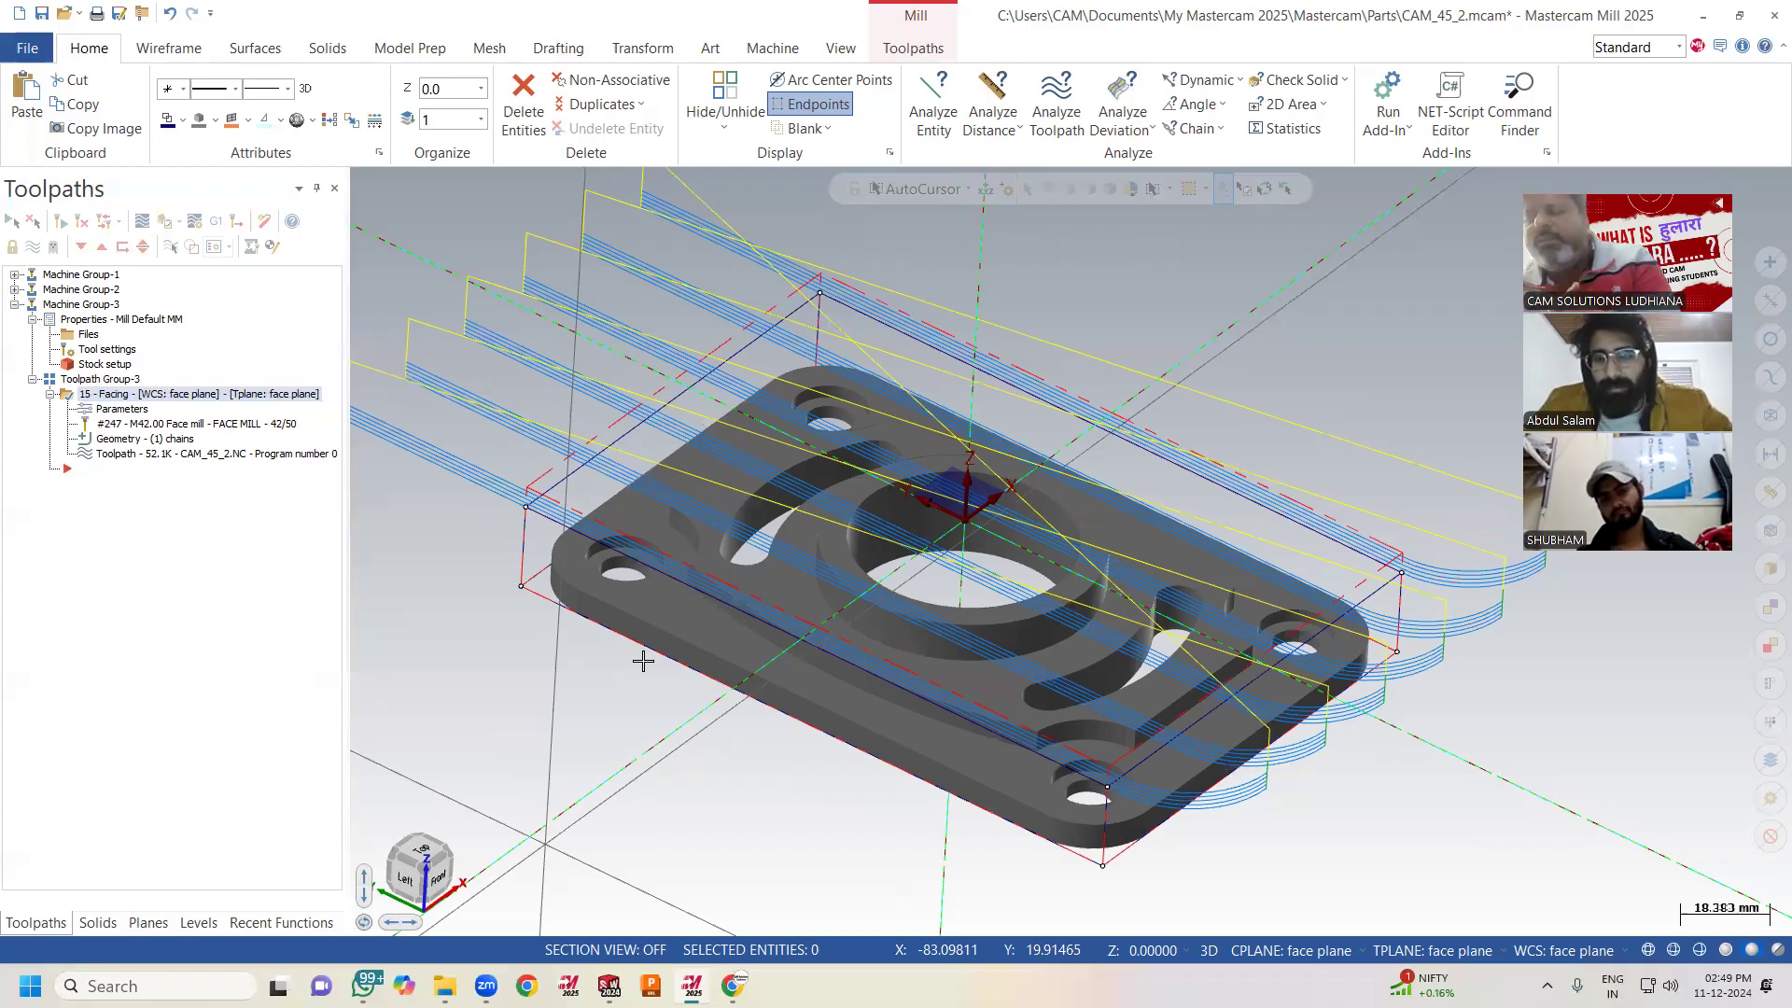
{"action": "scroll", "coordinate": [737, 557], "scroll_direction": "down", "scroll_amount": 3}
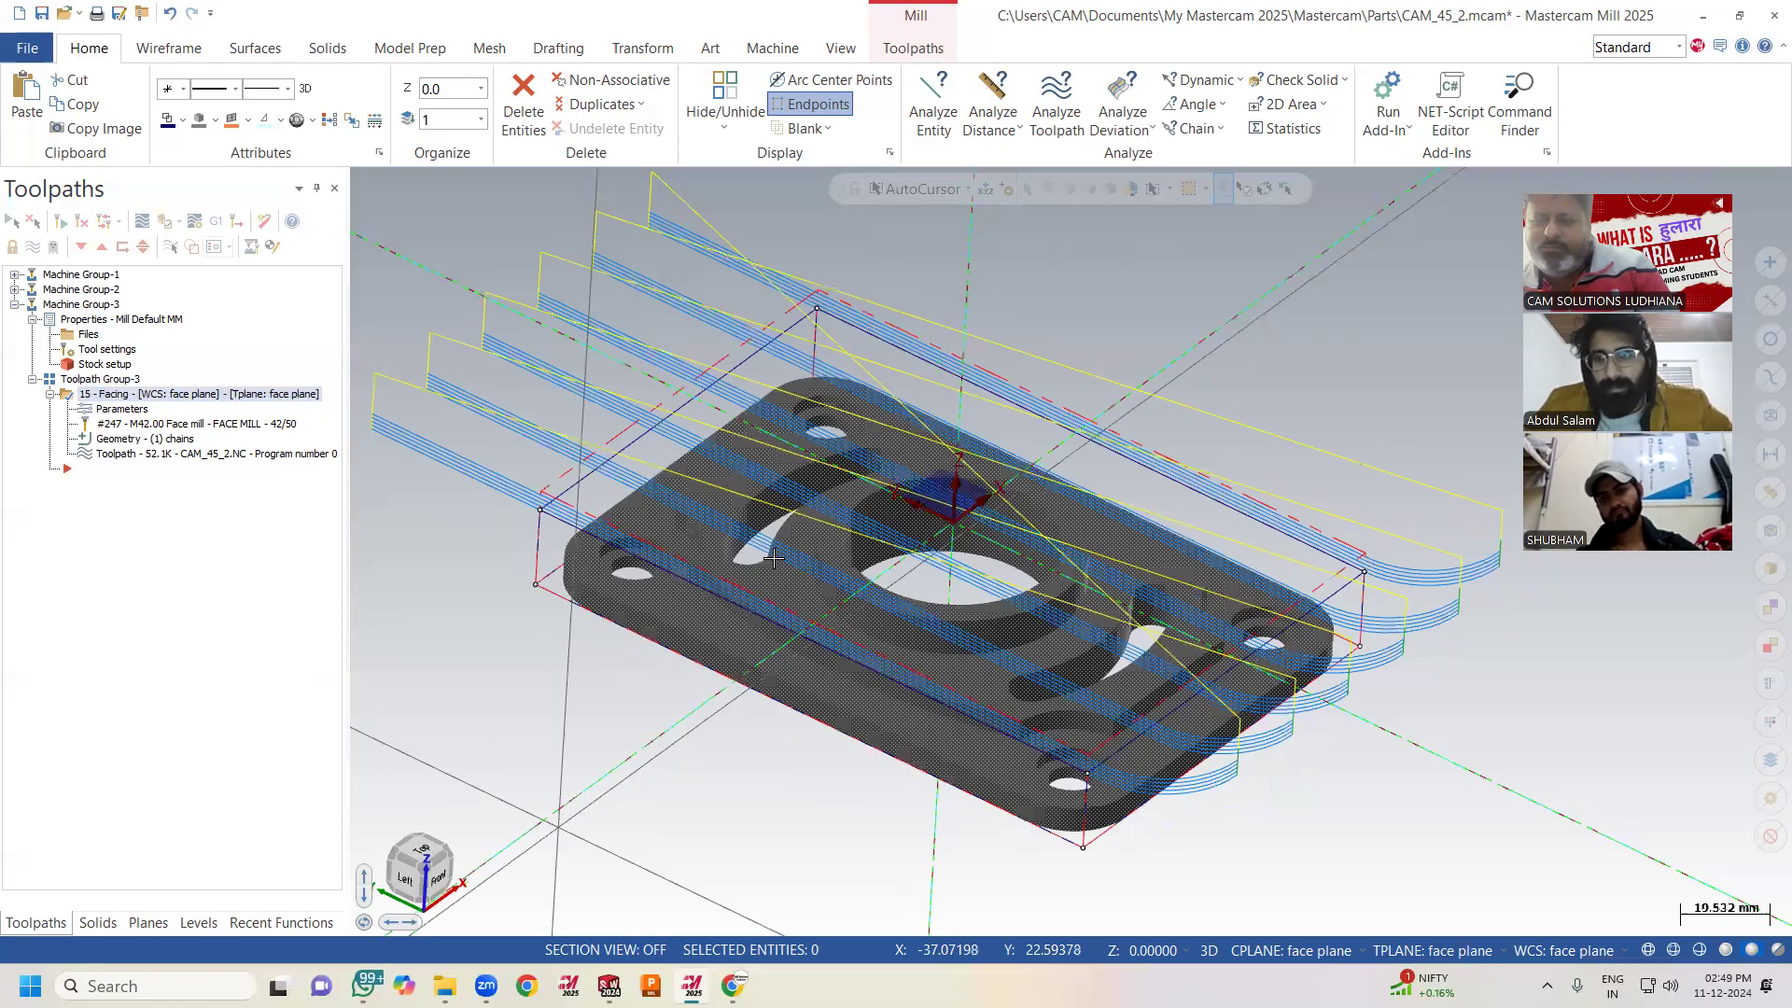
{"action": "scroll", "coordinate": [644, 644], "scroll_direction": "up", "scroll_amount": 3}
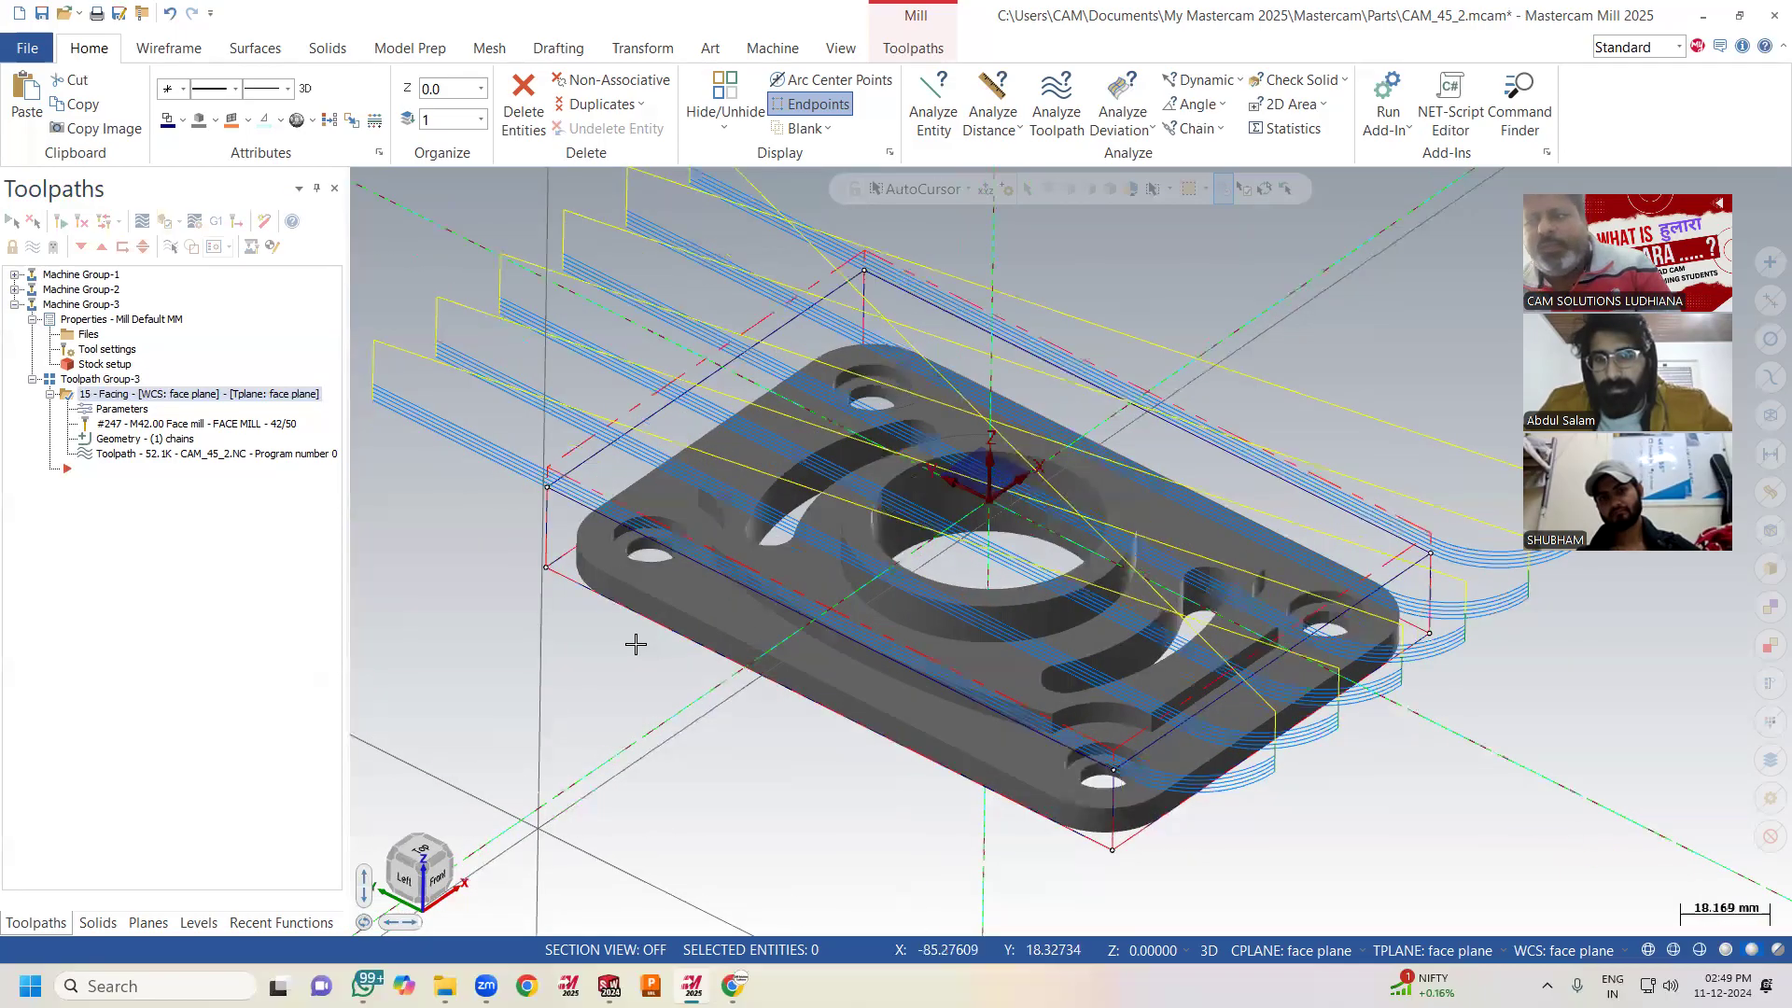